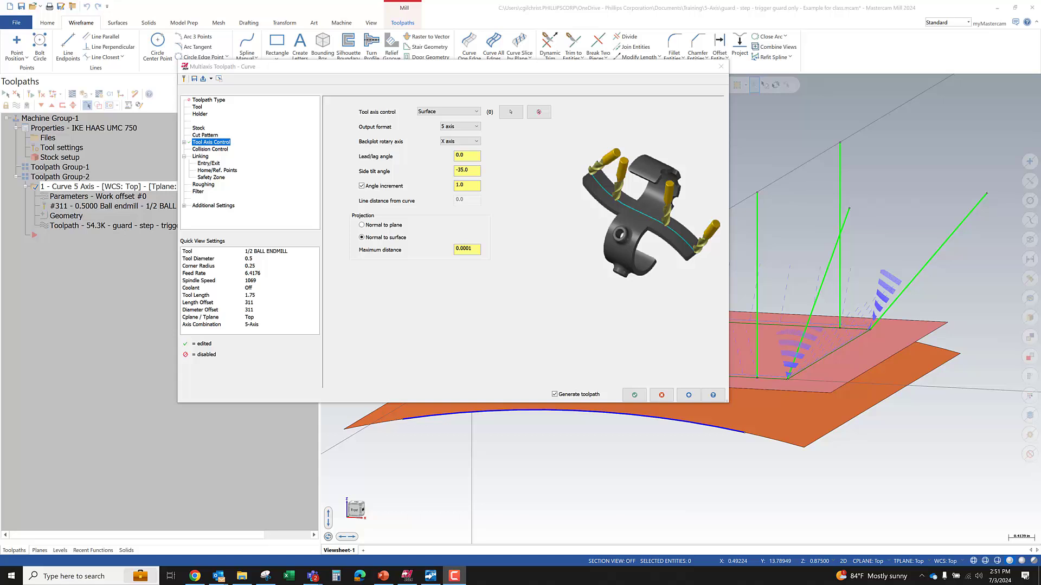
Step: Switch the Curve 5 Axis toolpath's tool axis control to Lines and discard the parameter edits
left_click(452, 113)
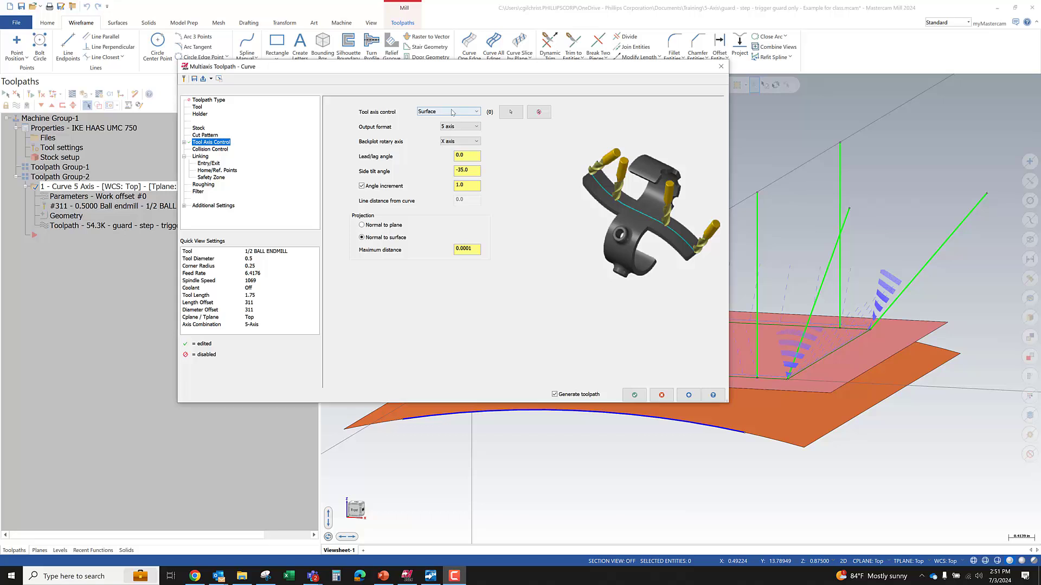
left_click(452, 112)
left_click(434, 120)
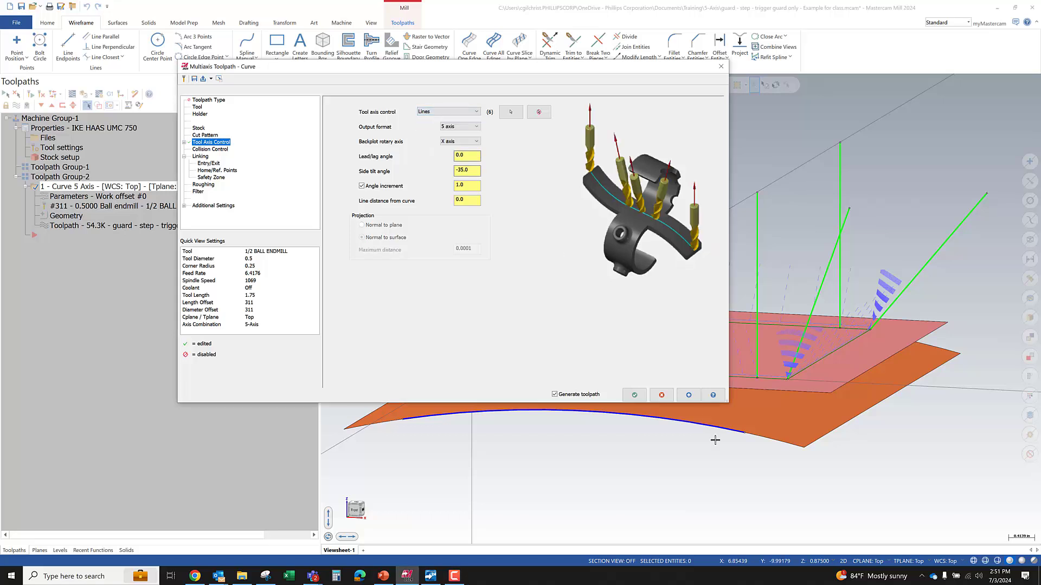
left_click(661, 396)
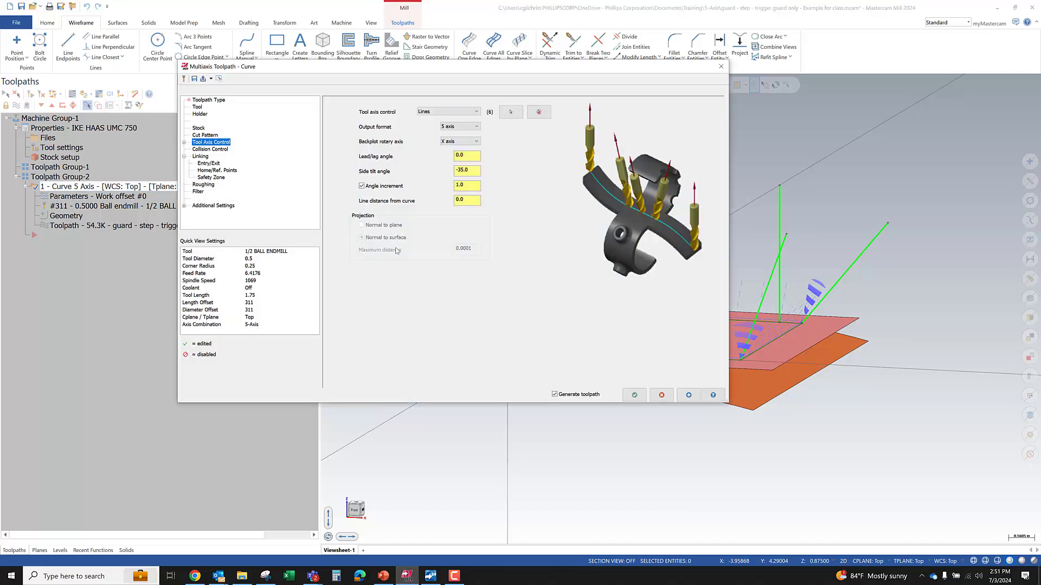
Step: Review the Curve toolpath's stock settings and examine the toolpath and vector lines on the model from several angles
left_click(199, 129)
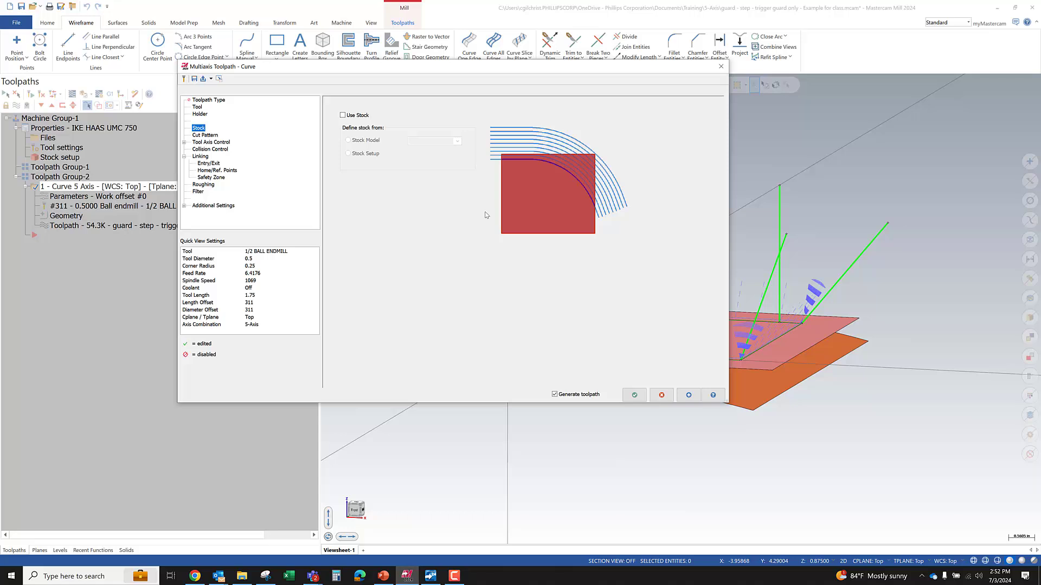
left_click(661, 395)
middle_click_drag(640, 379, 662, 358)
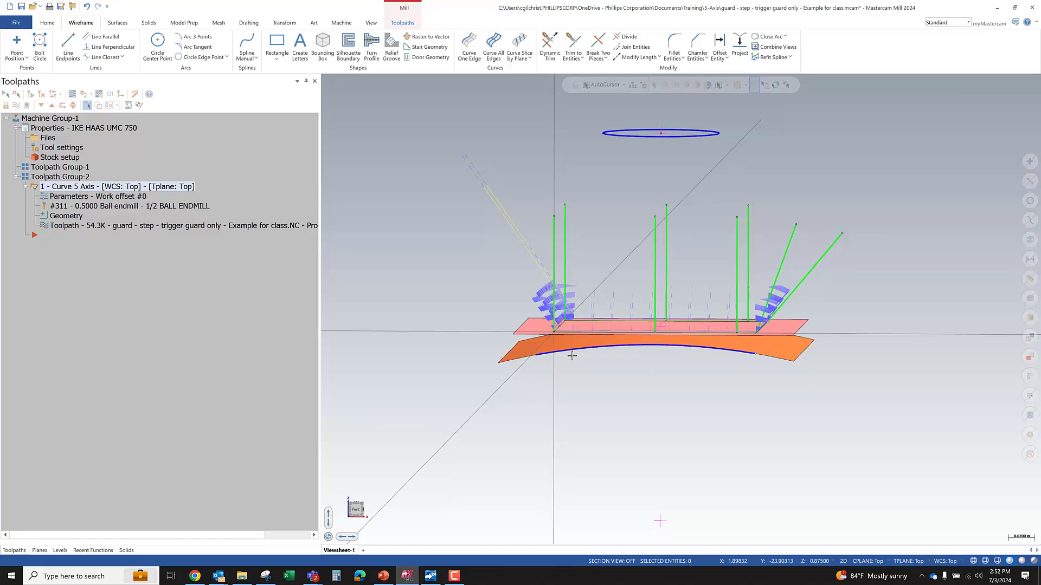
middle_click_drag(572, 355, 528, 370)
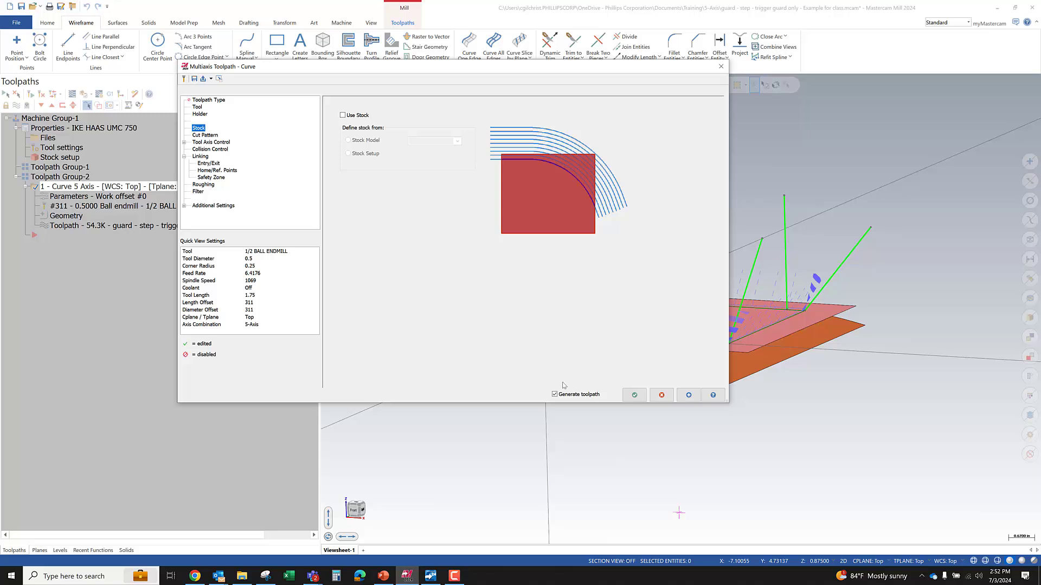
left_click(663, 396)
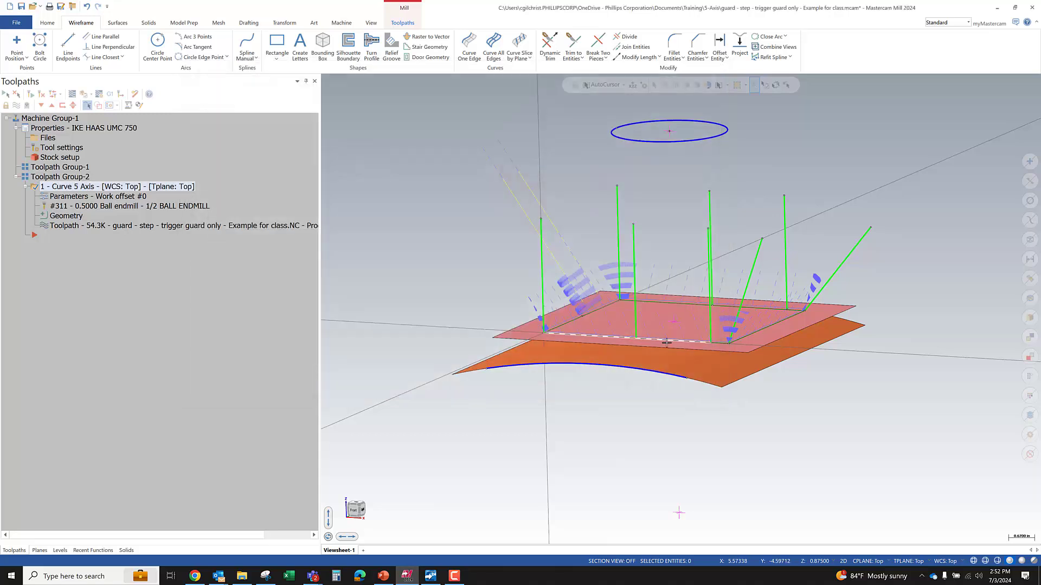
Step: Make level 5, hemisphere, visible alongside the Curve 5X geometry
left_click(60, 550)
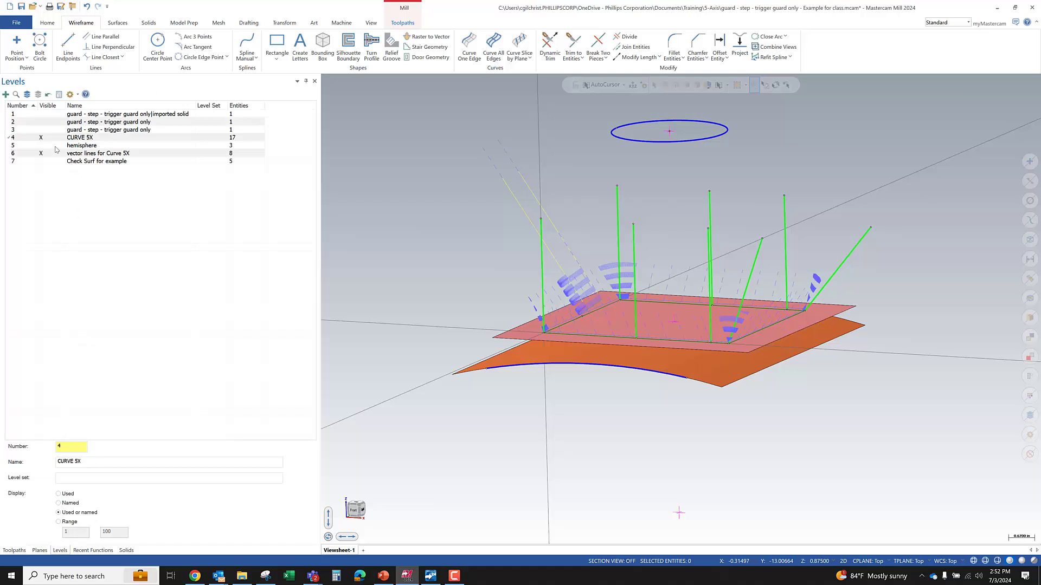
left_click(41, 145)
scroll(518, 355, "down", 3)
Step: Start a Dynamic transform of the hemisphere surface with the gnomon at its base centre and the method set to Copy
left_click(493, 328)
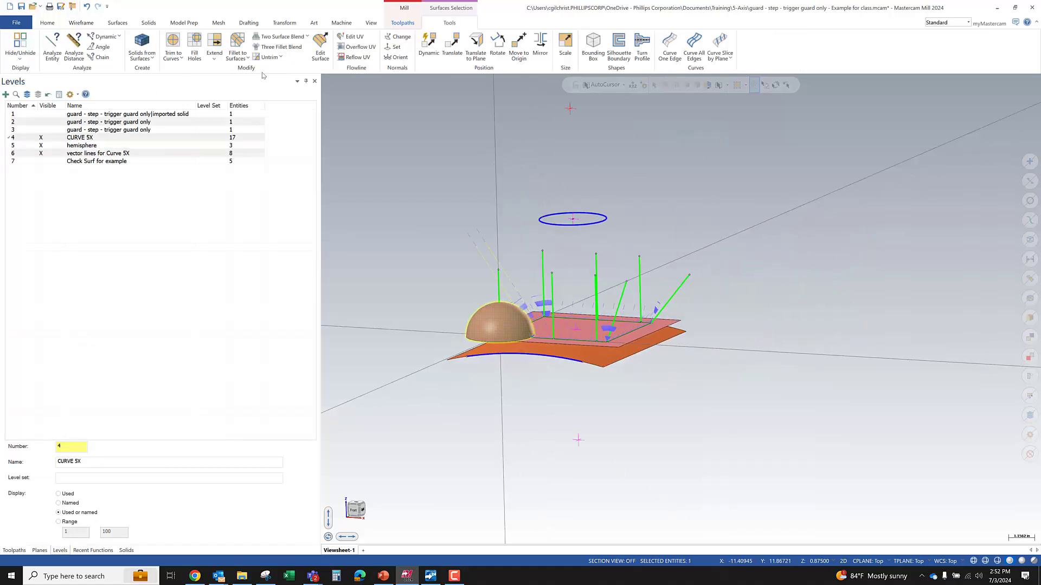
left_click(434, 52)
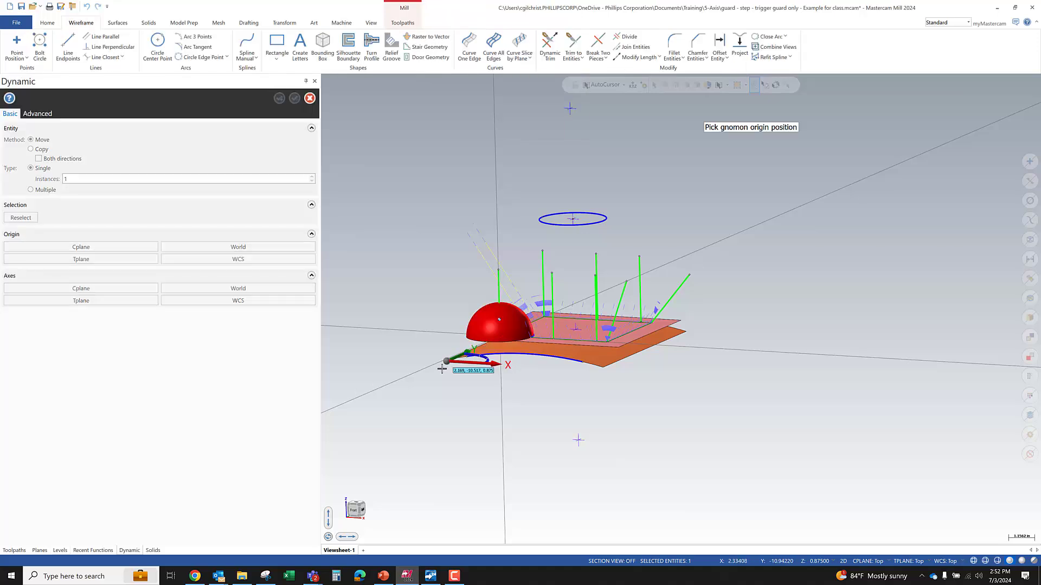
right_click(420, 302)
left_click(475, 293)
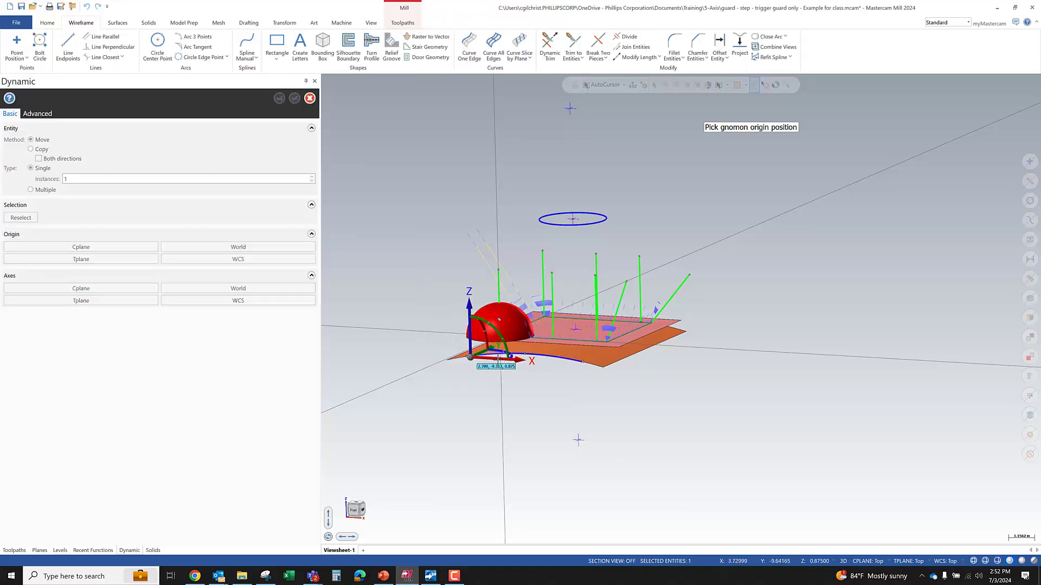
left_click(502, 340)
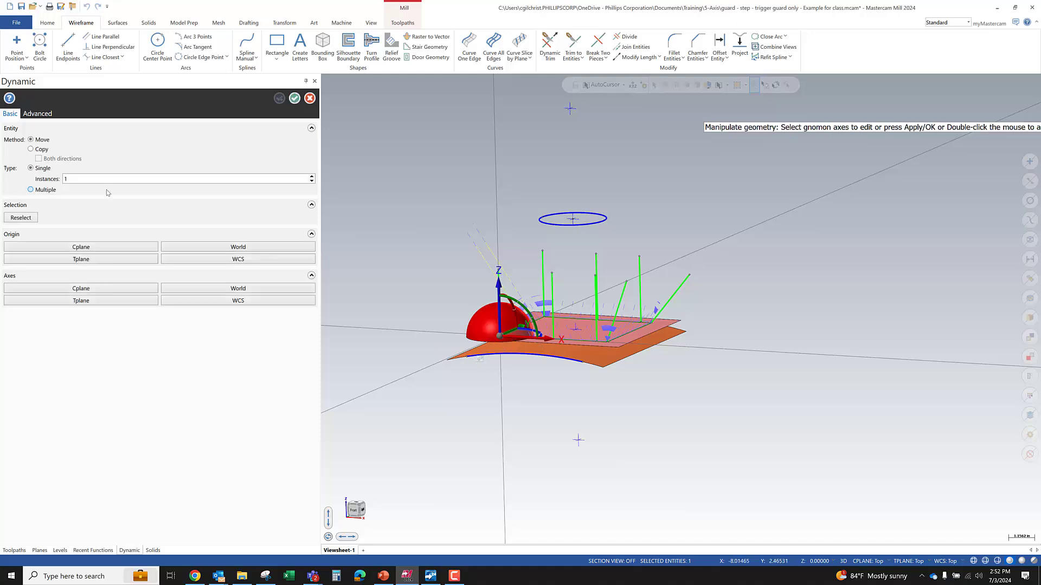
left_click(30, 149)
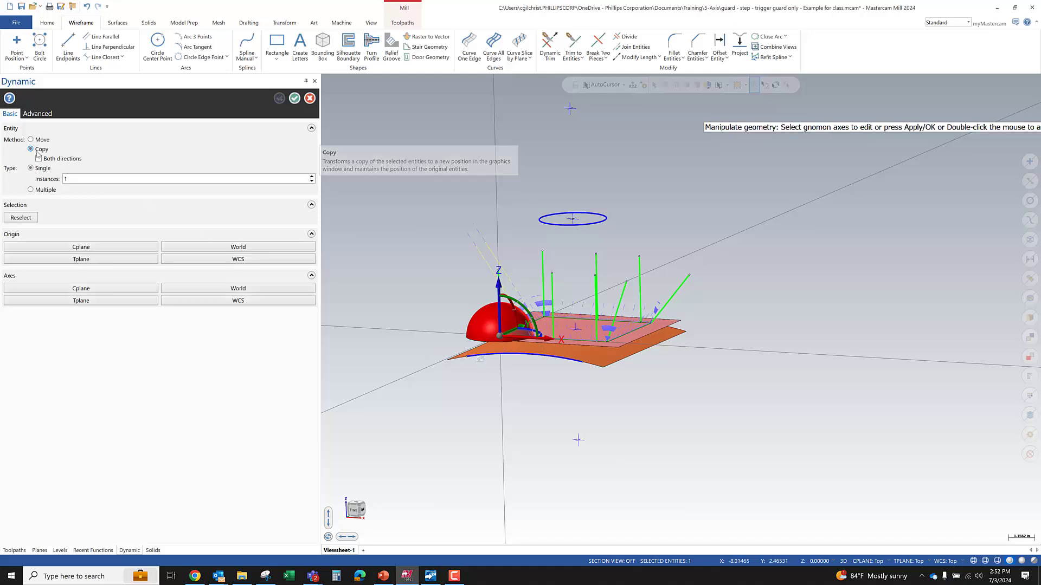
Step: Place the hemisphere copy at the curve rectangle's near corner along X and lower it about 1 inch in Z
left_click(502, 340)
middle_click_drag(629, 375, 630, 356)
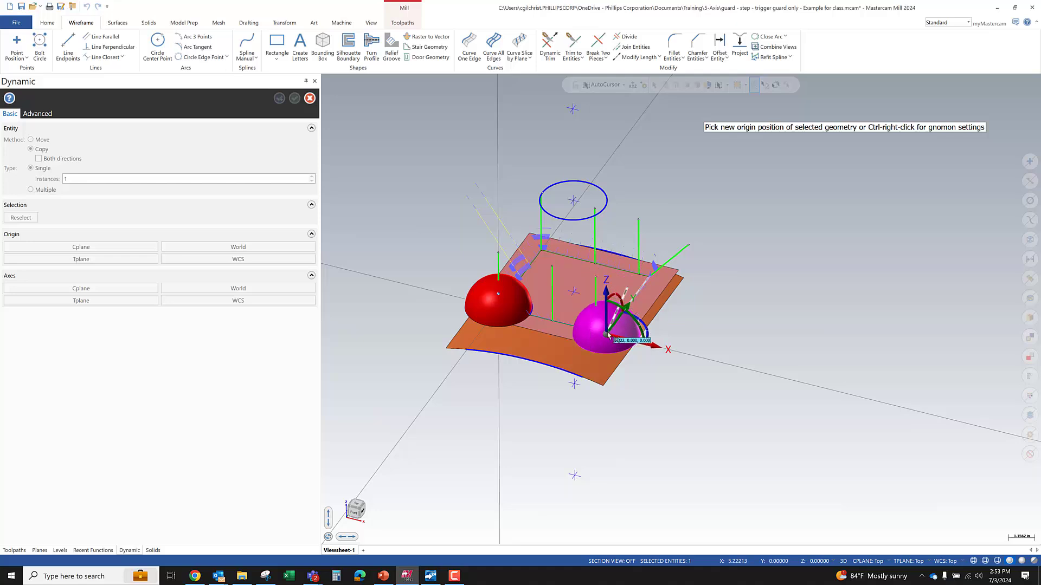
left_click(608, 335)
left_click(607, 323)
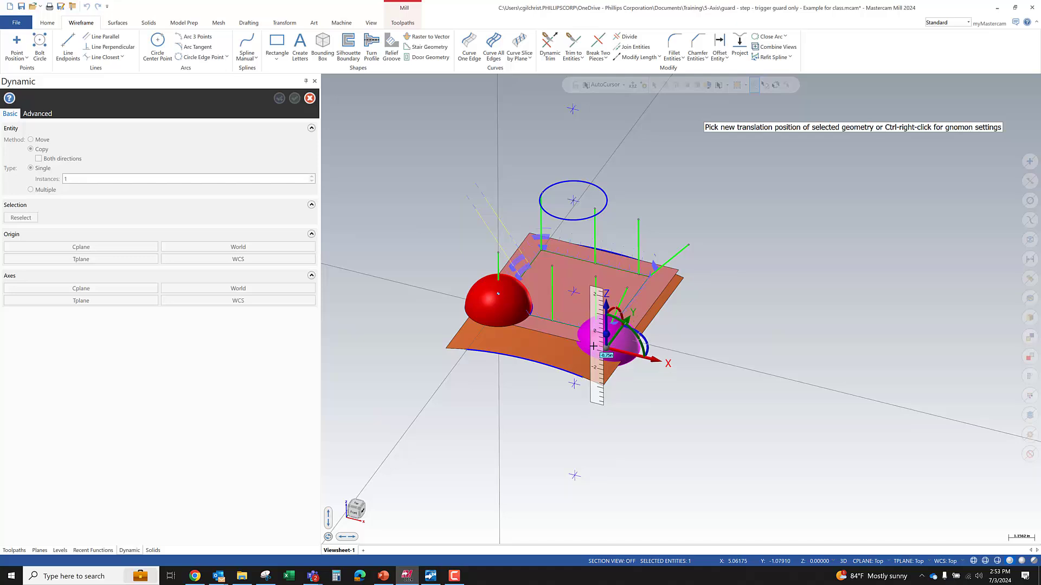
left_click(594, 347)
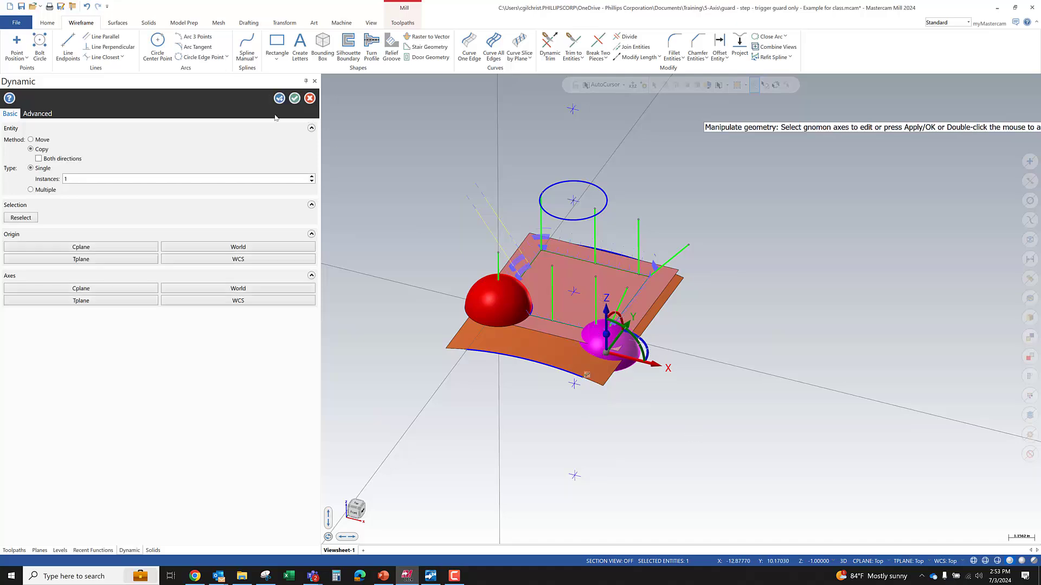
left_click(294, 98)
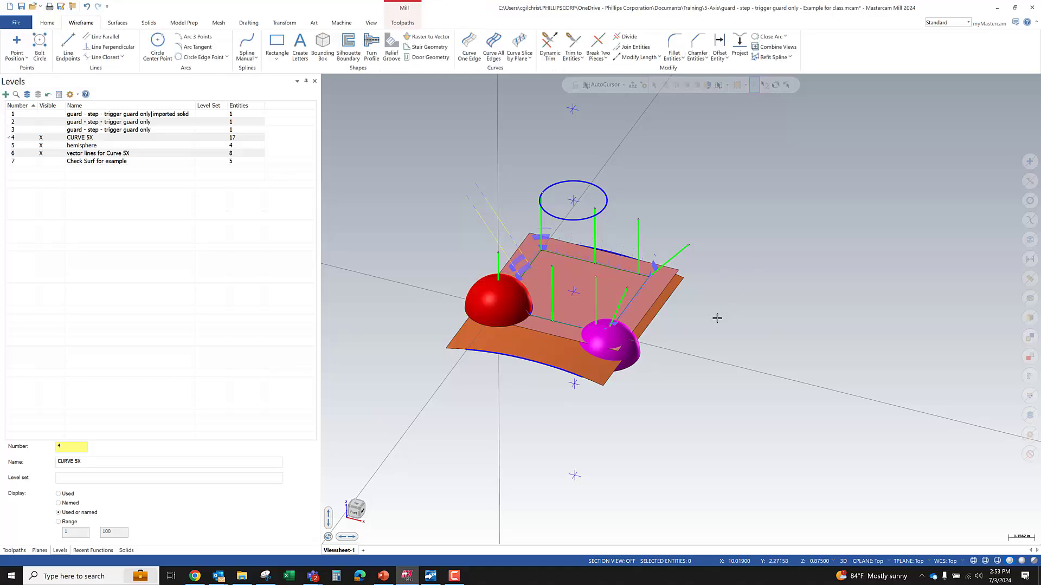
Step: Copy the lowered hemisphere surface to new level 8 named "compensation surf hemi"
scroll(607, 339, "up", 6)
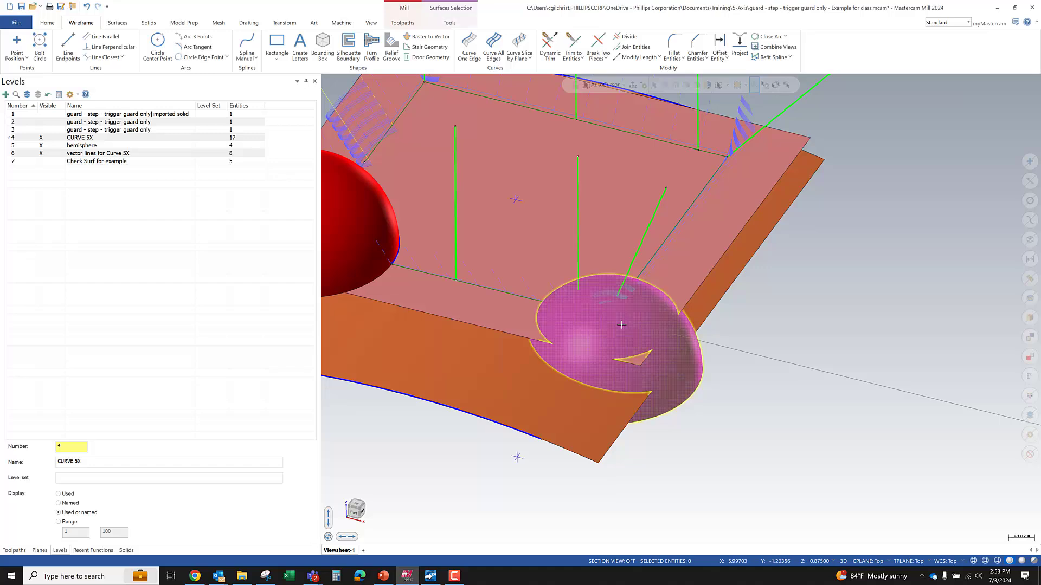
left_click(622, 325)
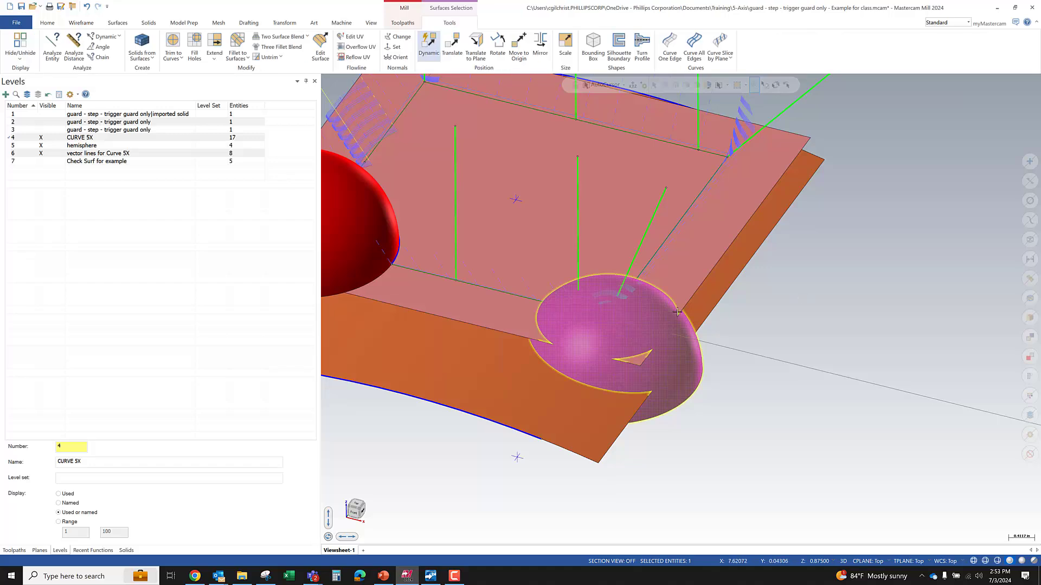
right_click(845, 302)
left_click(923, 283)
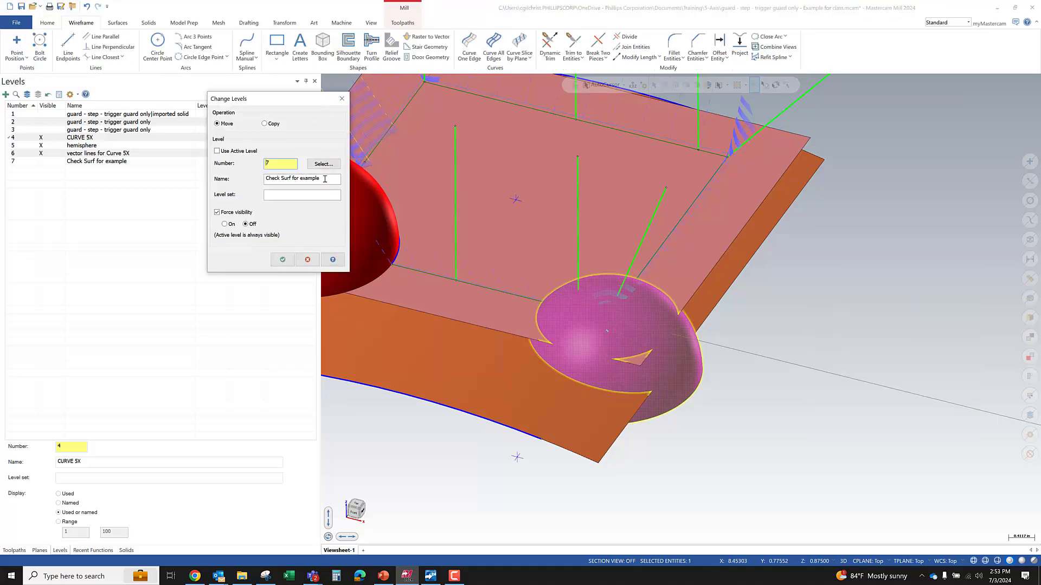
left_click(264, 123)
type("8")
key("Tab")
type("compensa")
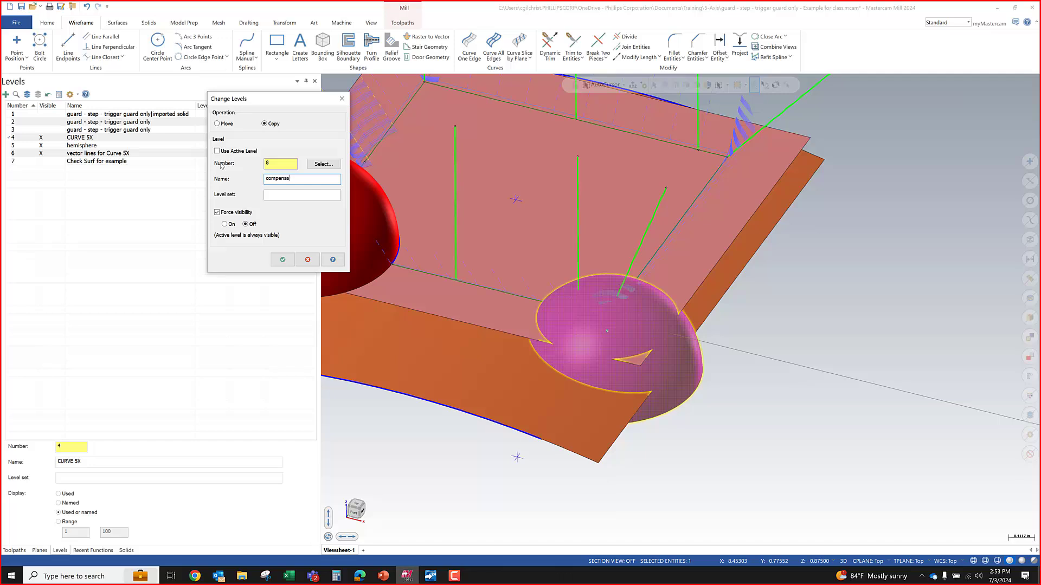
type("tion surf hemi")
key("Return")
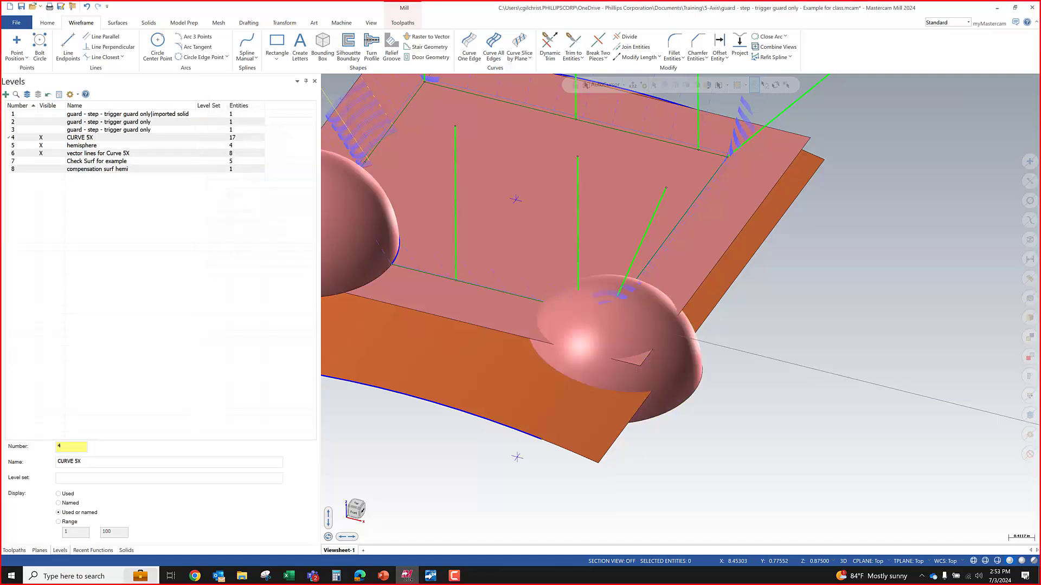
Step: Make level 8 the active level and hide the hemisphere and vector lines for Curve 5X levels
left_click(27, 169)
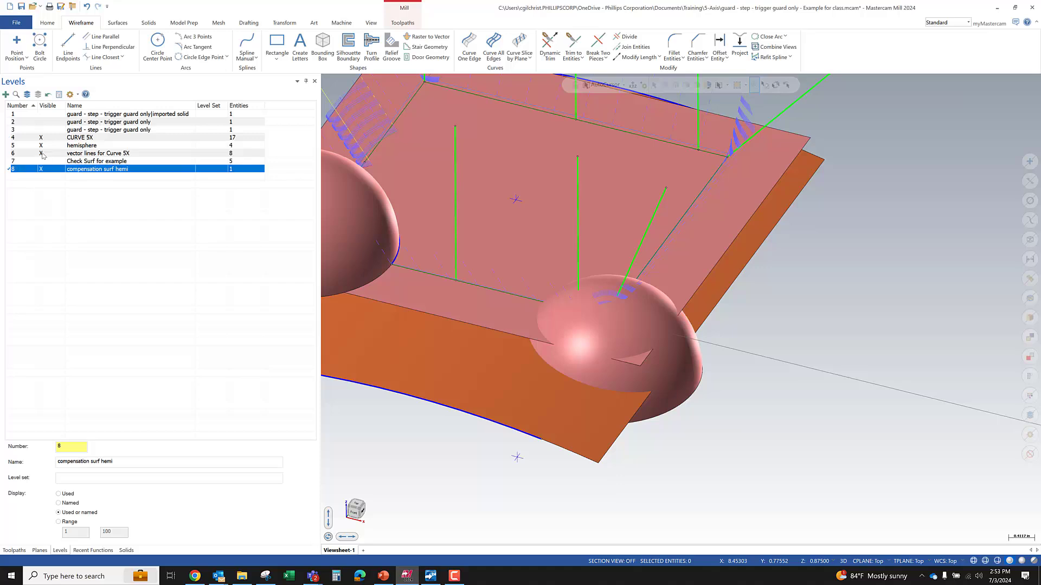
left_click(41, 146)
left_click(41, 153)
scroll(658, 353, "down", 3)
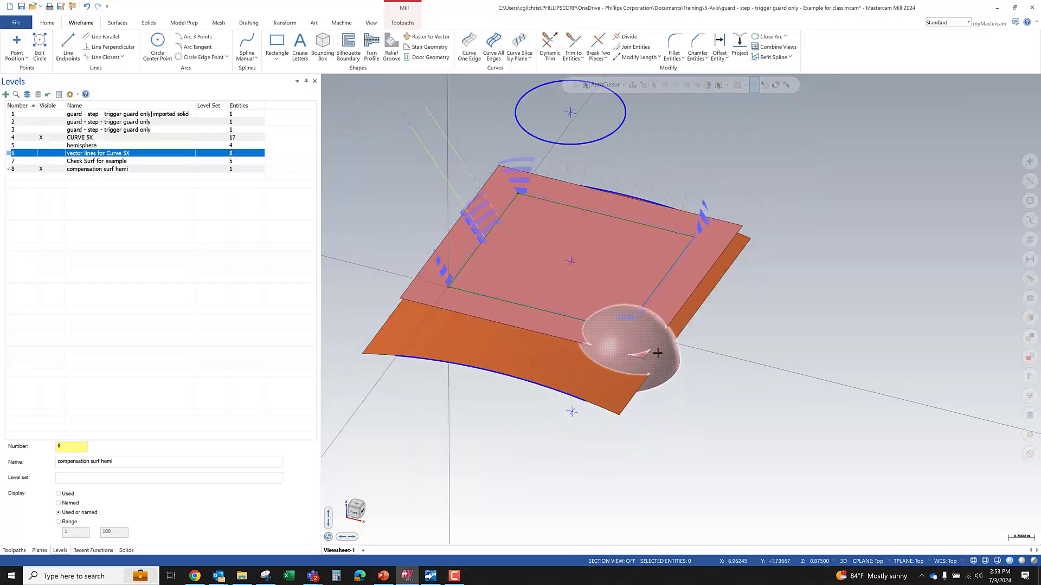
scroll(619, 326, "down", 3)
middle_click_drag(567, 302, 592, 277)
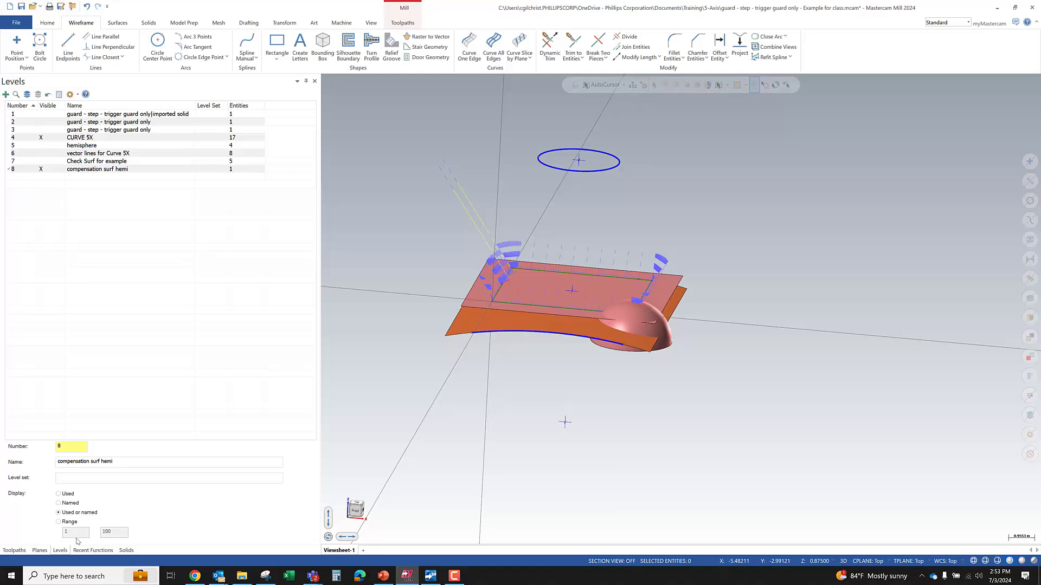
Step: Review the Curve toolpath's cut pattern, tool axis control and axis limits settings
left_click(14, 550)
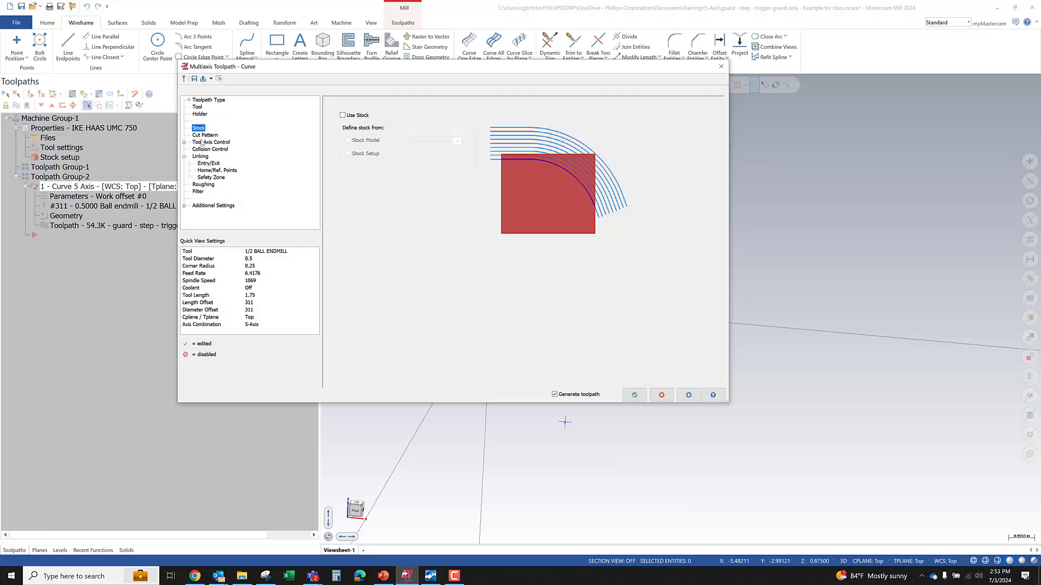
left_click(205, 135)
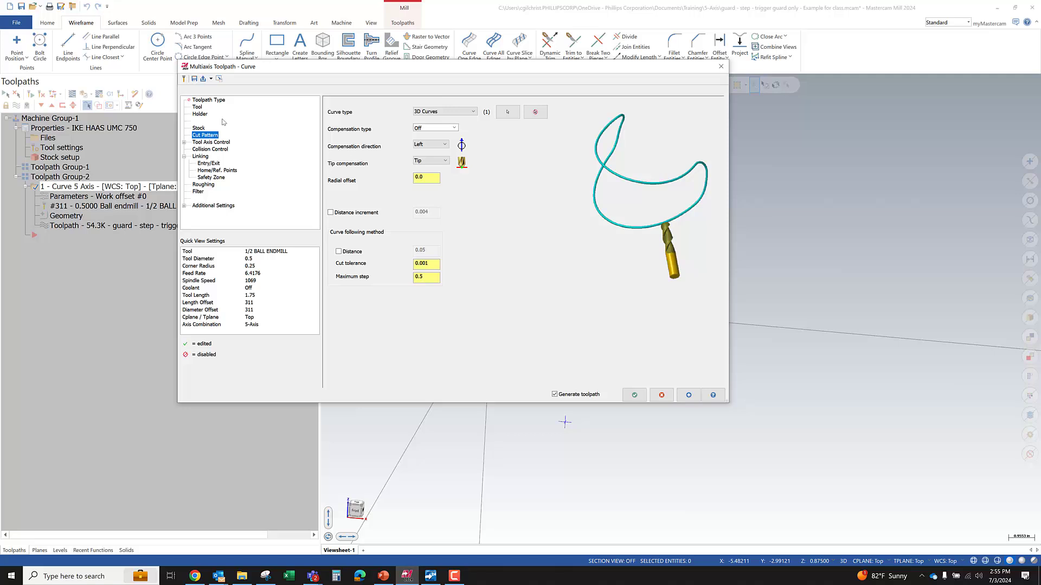
left_click(225, 143)
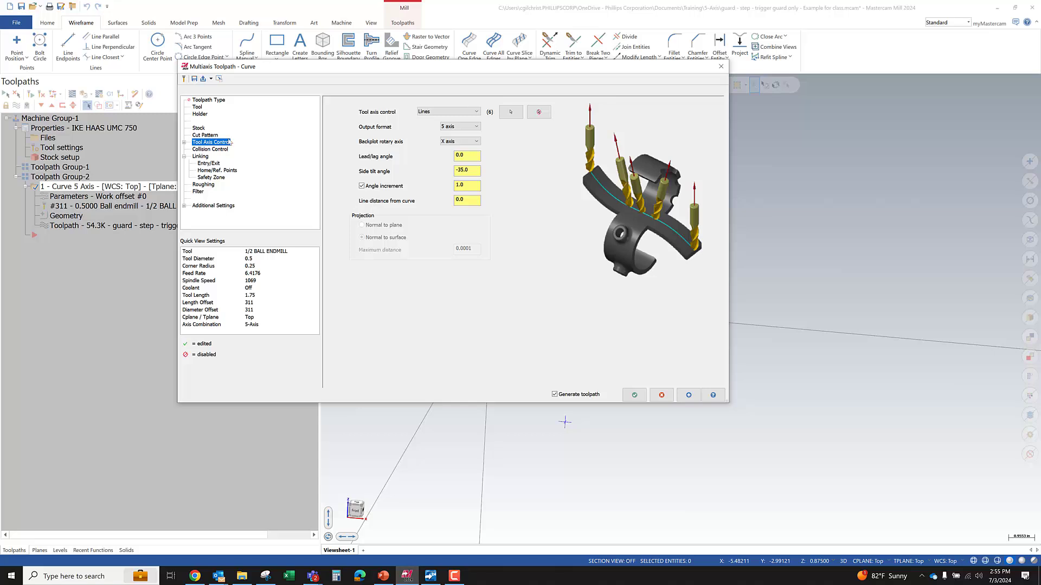
left_click(184, 143)
left_click(204, 150)
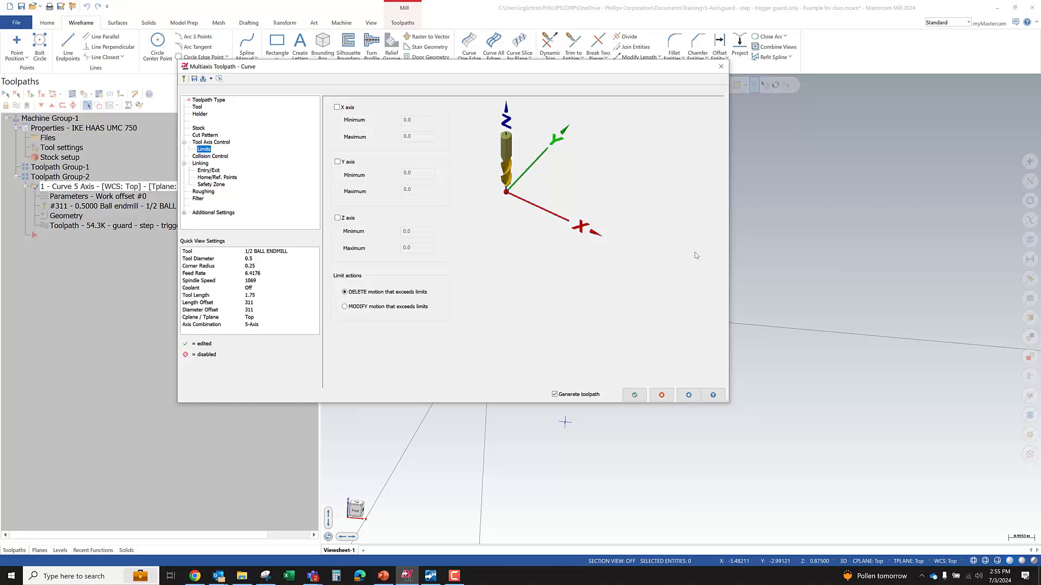
Step: Try enabling the X axis tool limits, compare the minimum and maximum illustrations, and disable the limits again
left_click(337, 107)
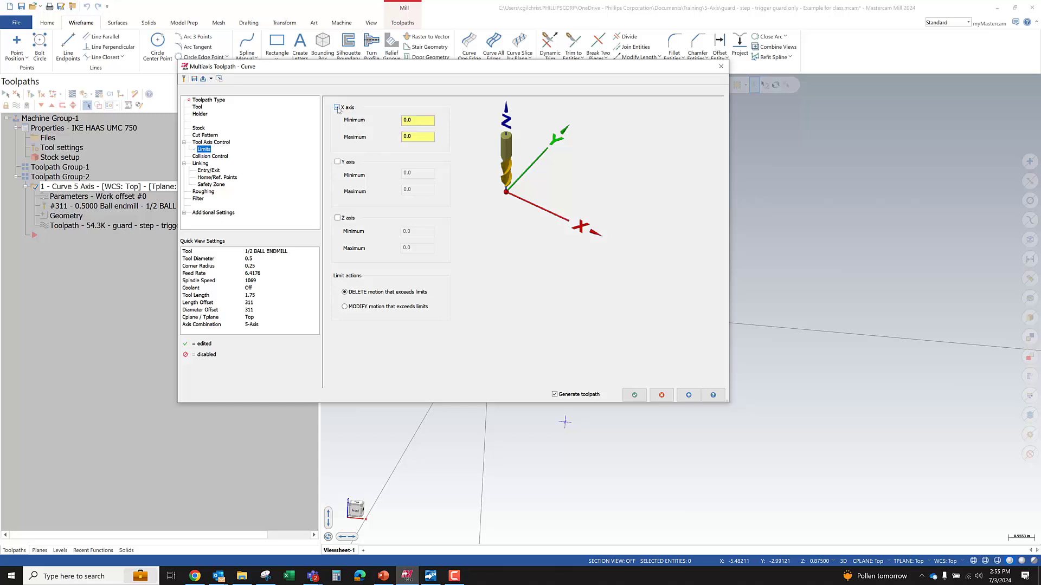
left_click(418, 119)
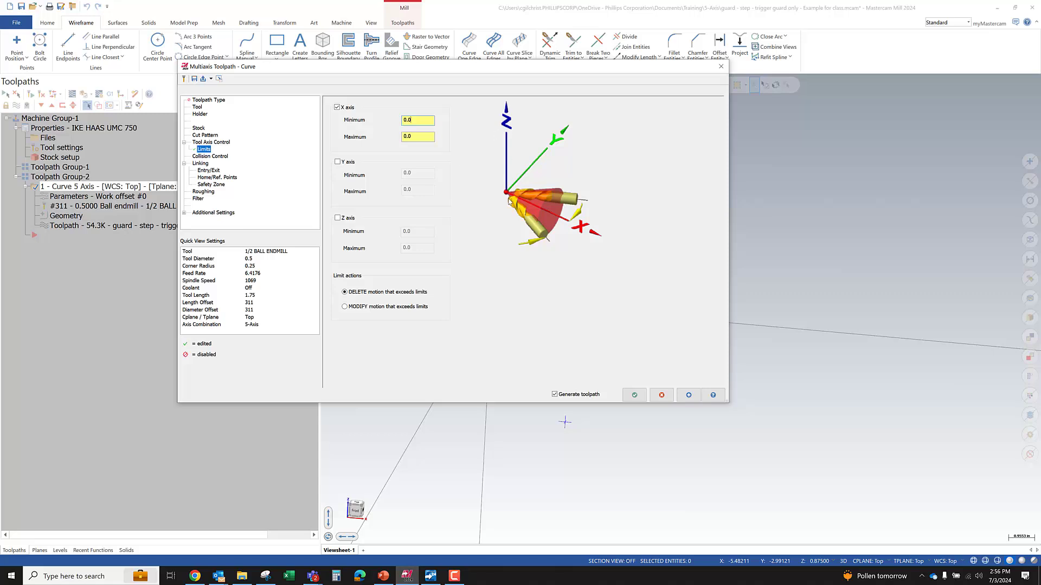
key("Tab")
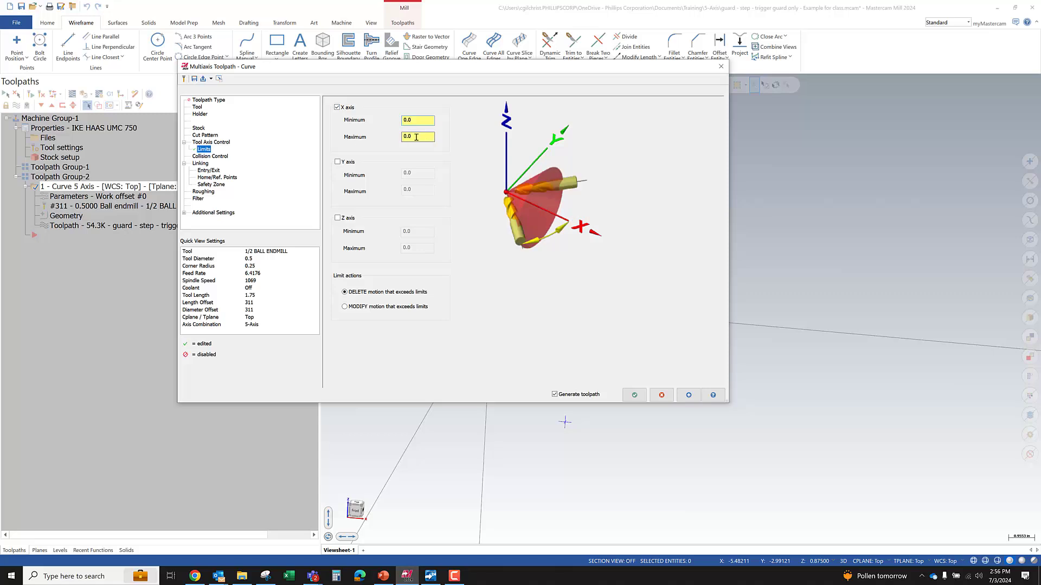
left_click(420, 121)
left_click(418, 140)
left_click(424, 120)
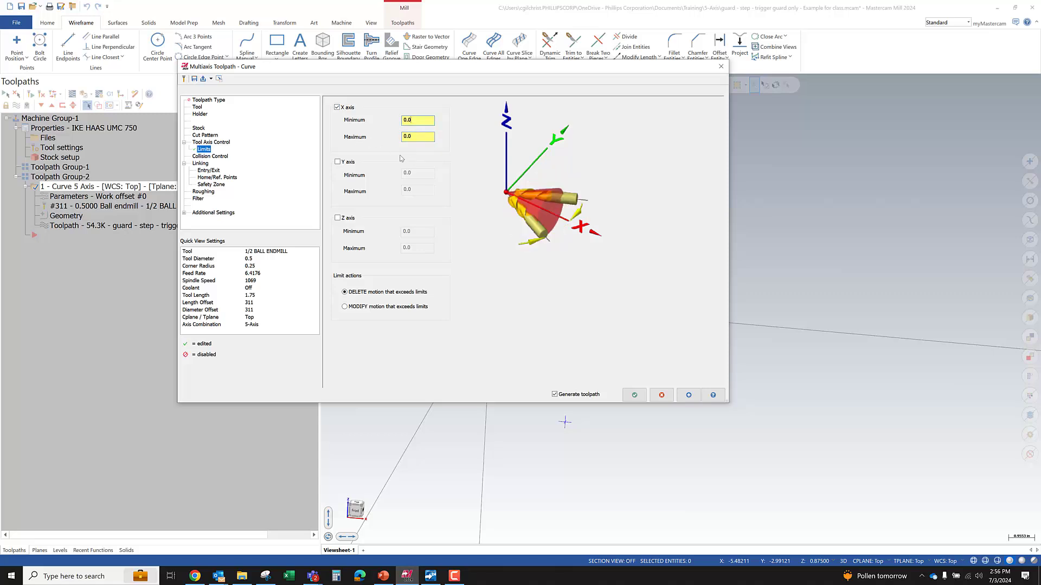
left_click(337, 108)
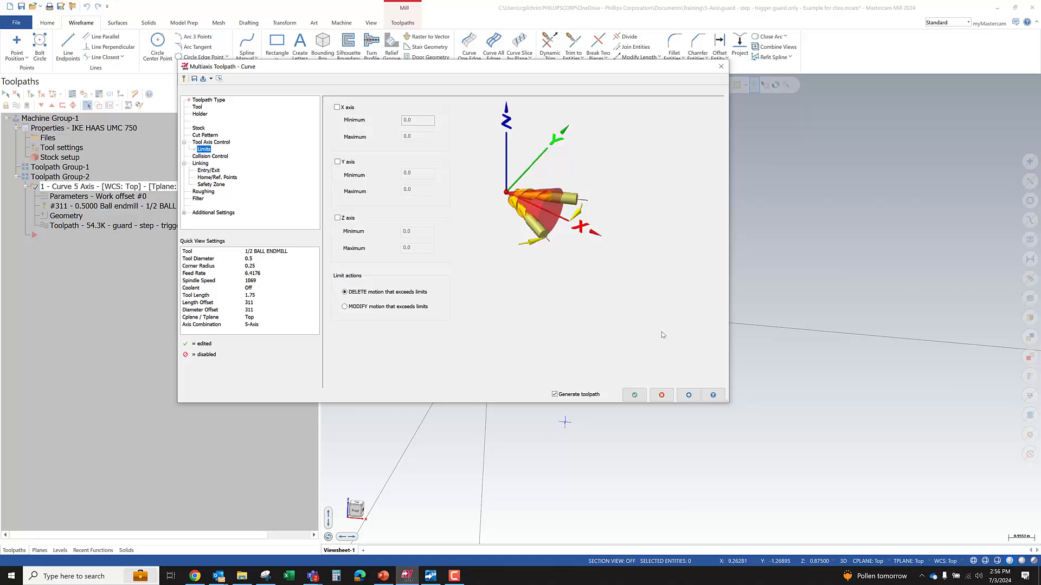
Step: Try a gouge look ahead of 20 in the Curve toolpath's collision control and return to infinite look ahead
left_click(209, 157)
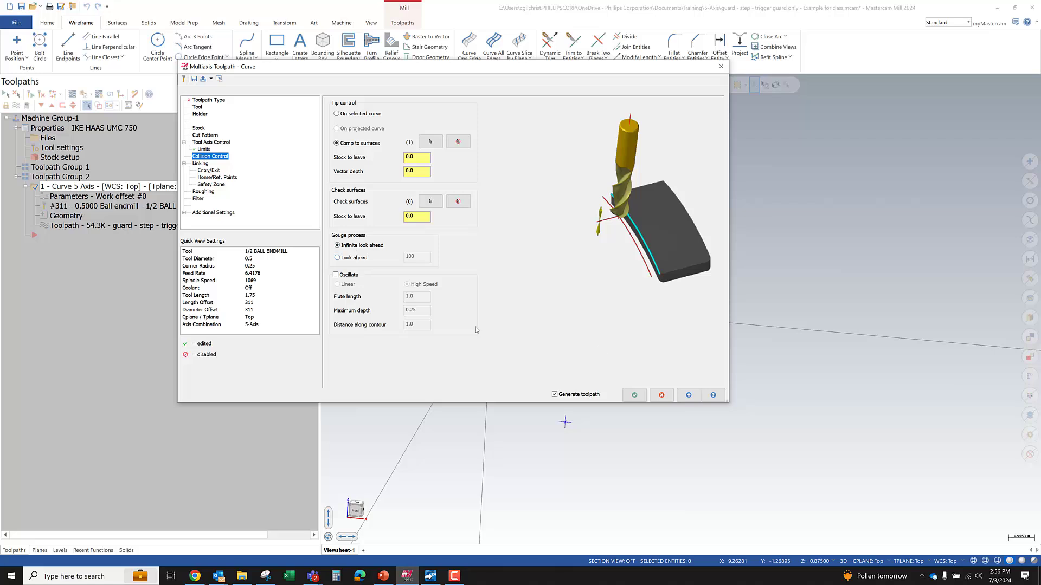
left_click(351, 259)
double_click(423, 258)
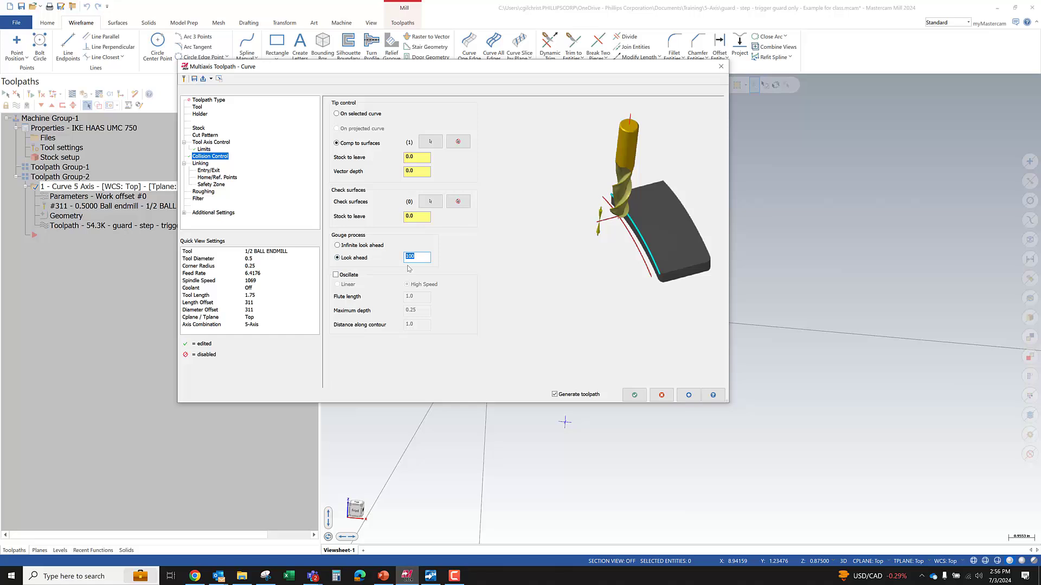
type("20")
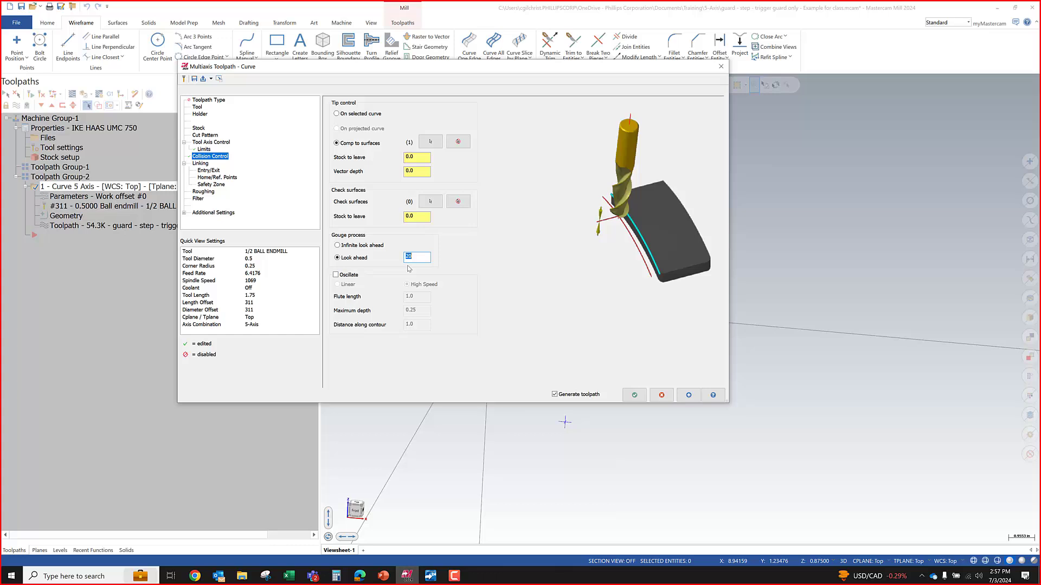
left_click(347, 245)
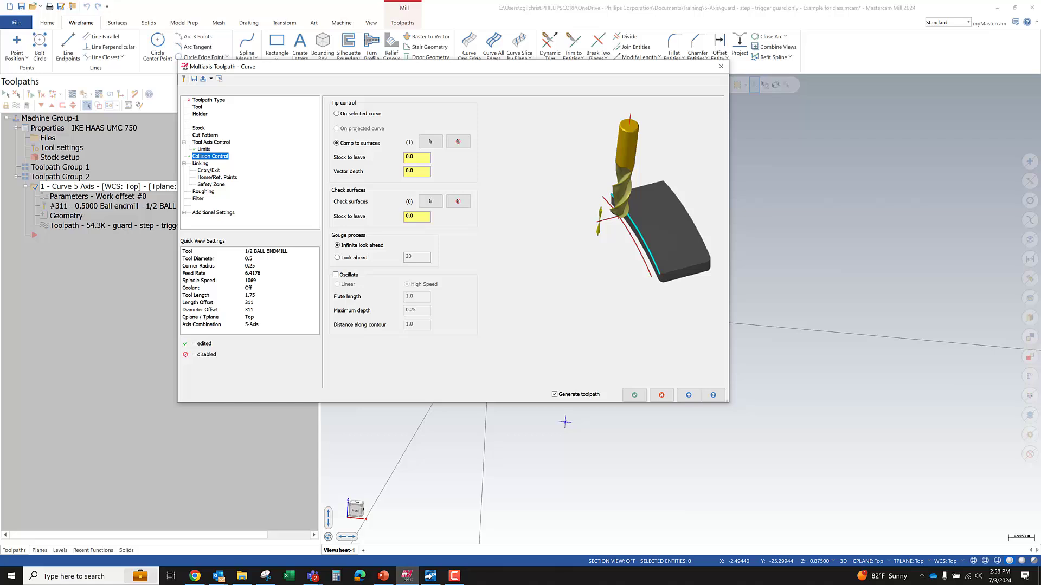
left_click(661, 394)
Step: Backplot the Curve 5 Axis toolpath and examine the tilted ball endmill's contact with the flat compensation surface near its far edge
scroll(654, 276, "up", 2)
mouse_move(637, 281)
middle_mouse_down()
mouse_move(662, 263)
mouse_move(634, 275)
middle_mouse_up()
scroll(485, 274, "up", 5)
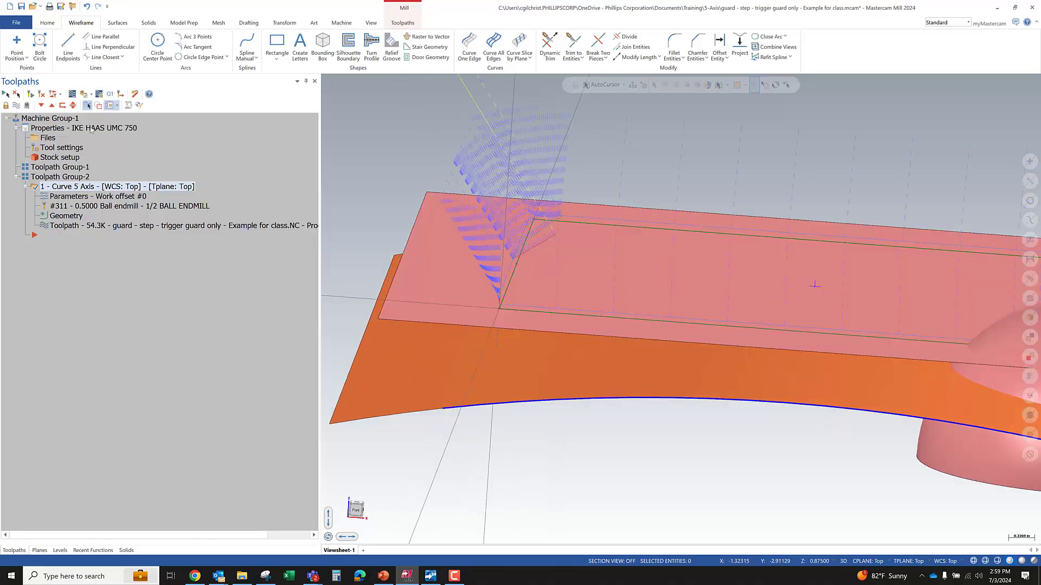
left_click(72, 94)
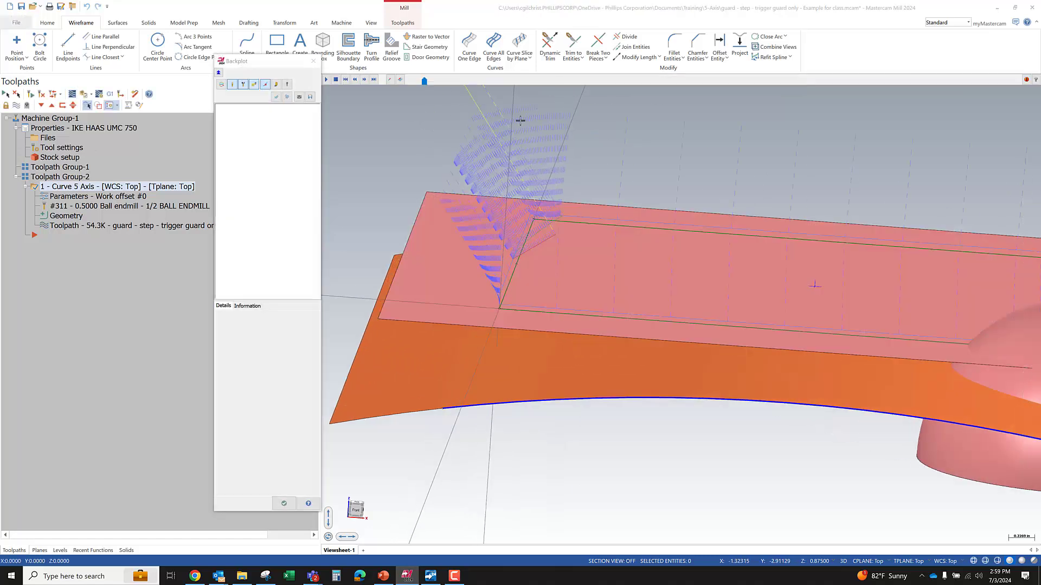
left_click_drag(442, 80, 516, 81)
scroll(498, 253, "up", 1)
scroll(498, 253, "up", 3)
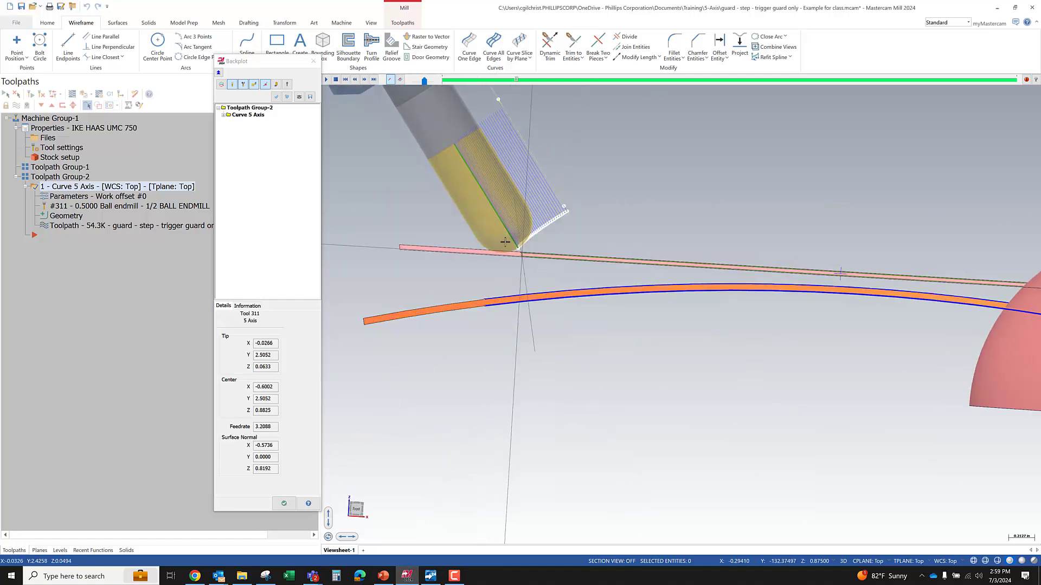
scroll(500, 252, "up", 1)
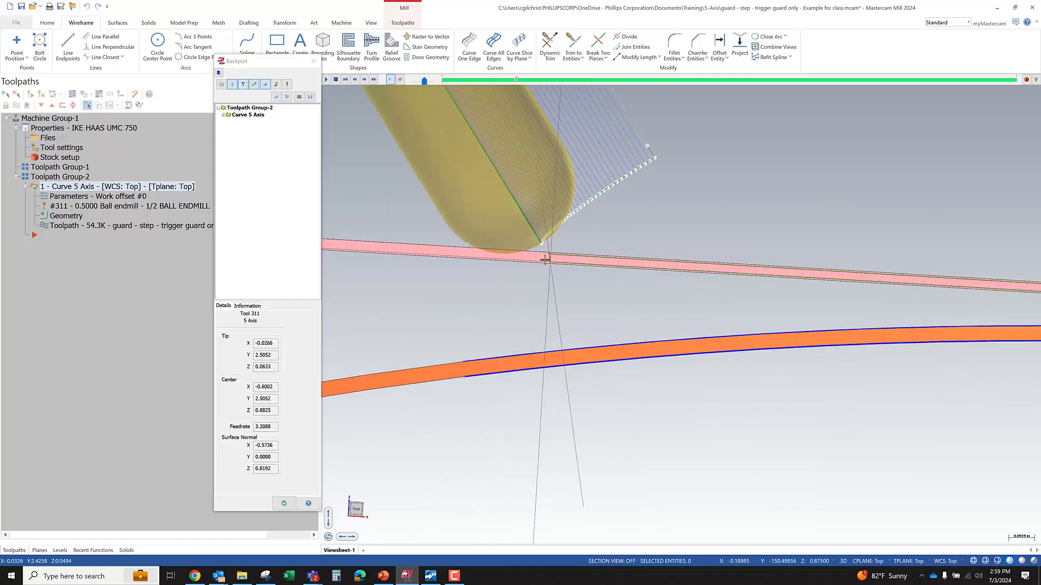
mouse_move(508, 289)
middle_mouse_down()
mouse_move(502, 300)
mouse_move(490, 283)
middle_mouse_up()
scroll(490, 284, "down", 8)
key("Escape")
Step: Delete the oversized flat pink surface above the curved orange surface, accepting that the toolpath depends on it
scroll(498, 279, "down", 3)
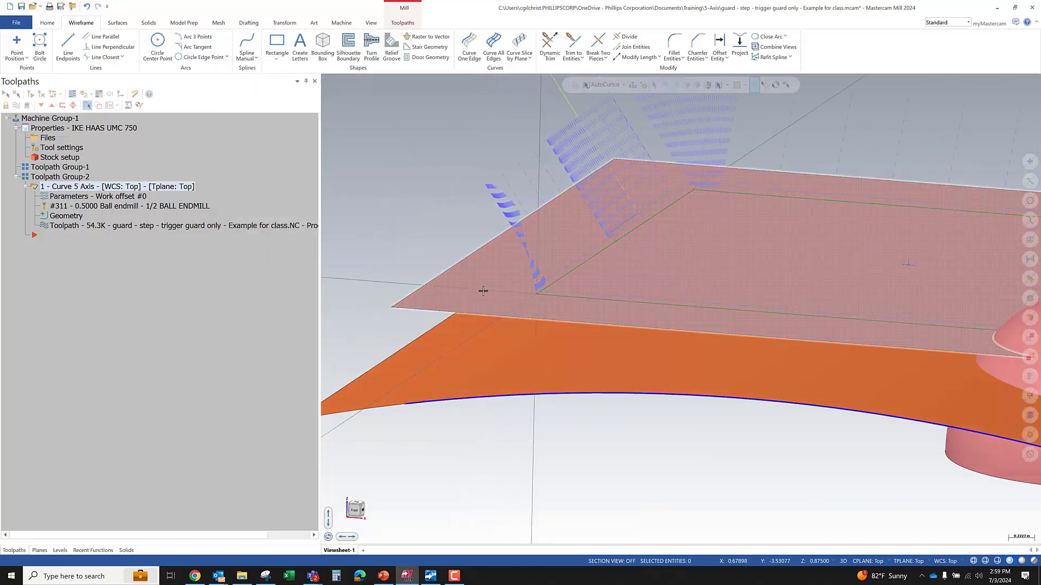
scroll(477, 287, "down", 4)
left_click(470, 280)
key("Delete")
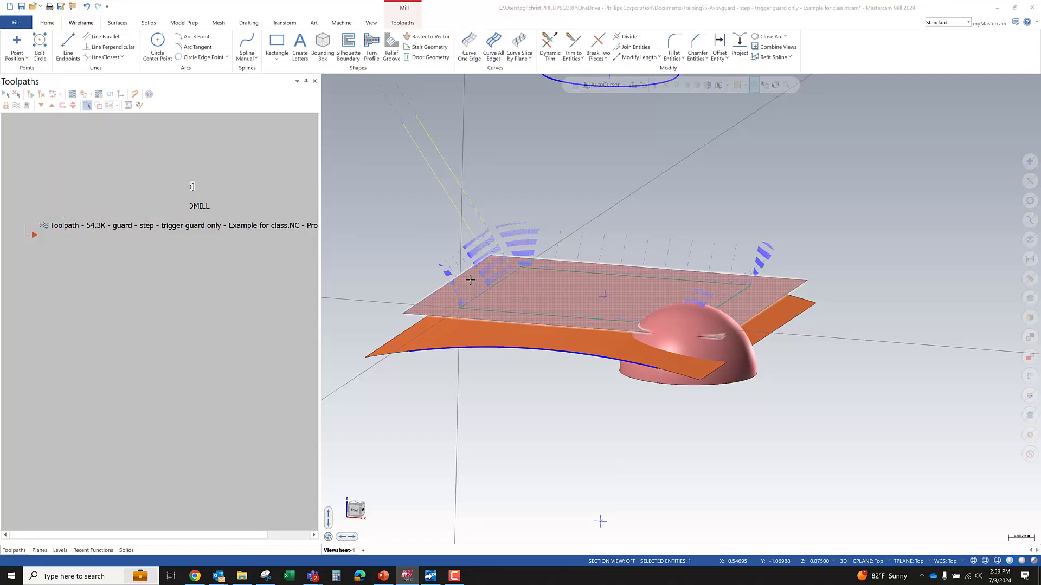
left_click(97, 169)
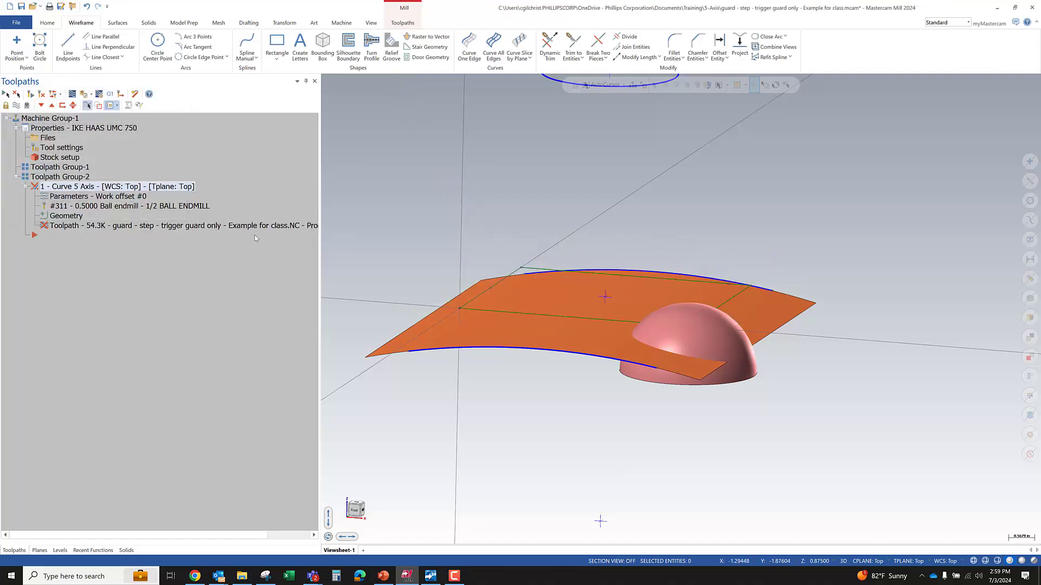
Step: Start a lofted surface with the green rectangle's end line away from the hemisphere as the first contour
left_click(118, 23)
left_click(144, 46)
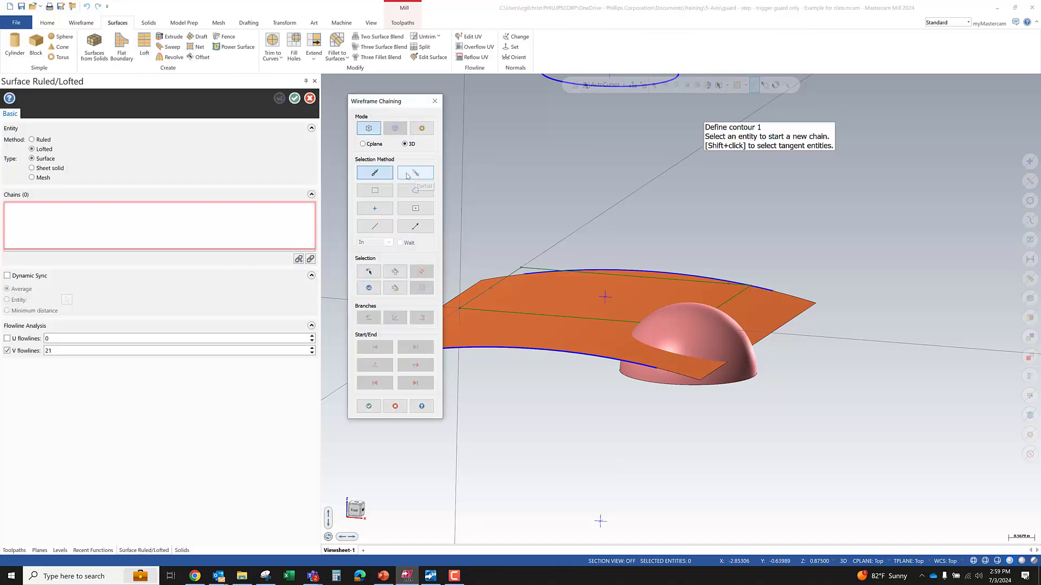
left_click(375, 226)
left_click(465, 303)
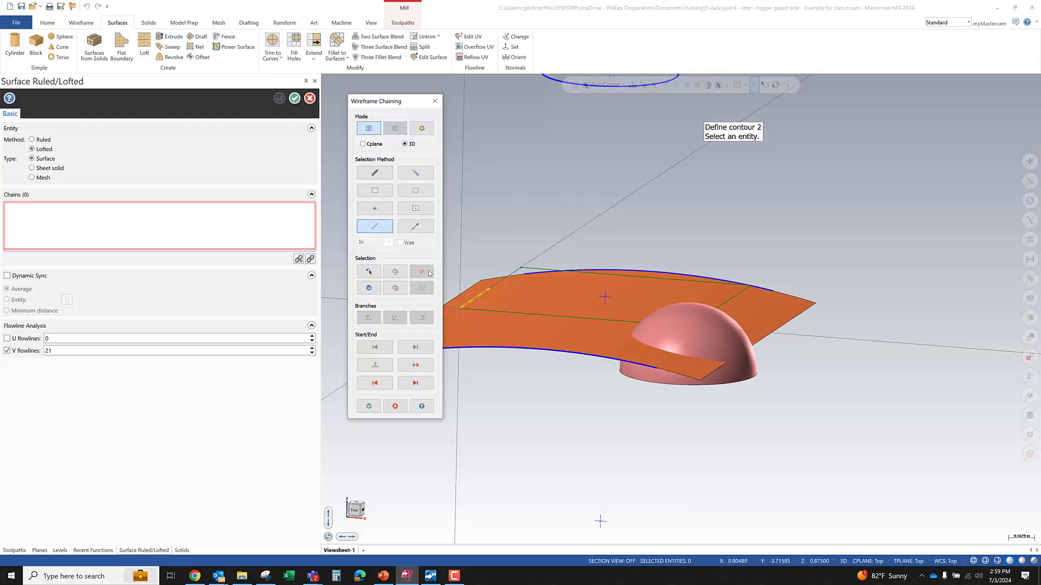
left_click(415, 173)
left_click(507, 276)
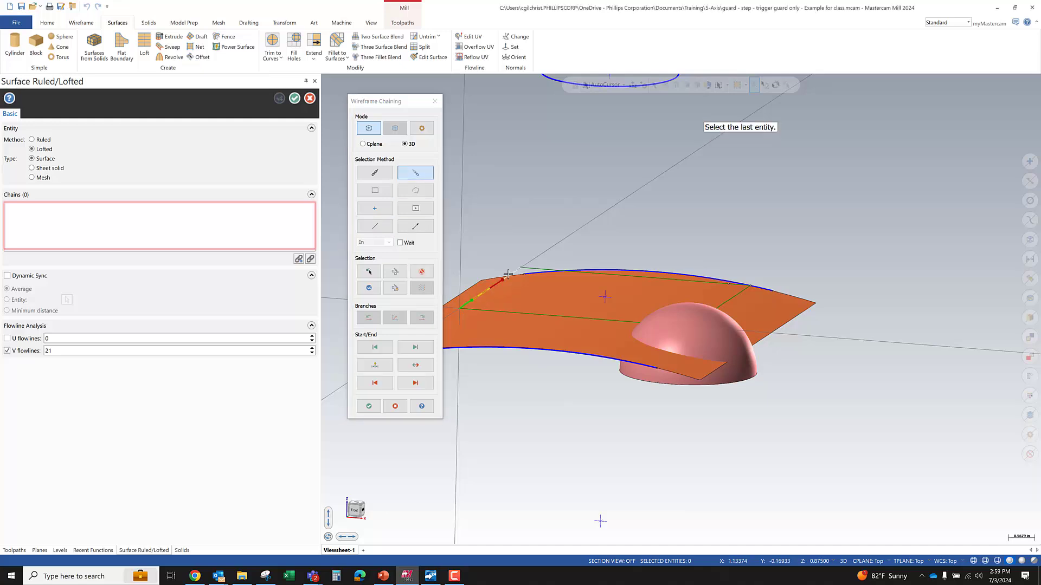
left_click(508, 275)
Step: Chain the rectangle's opposite end line as the second contour and create the lofted surface
scroll(729, 259, "up", 3)
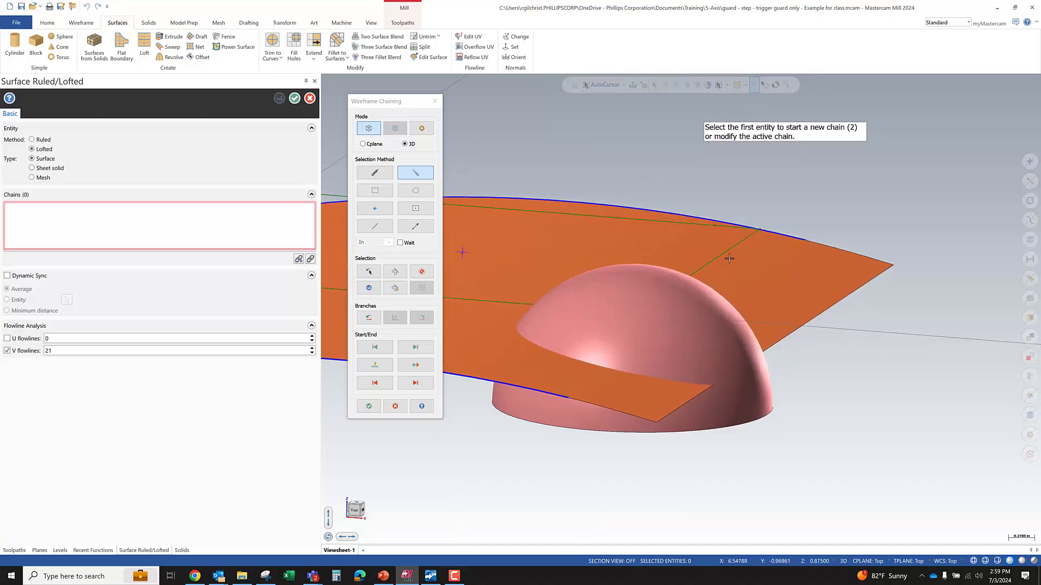
key("alt+s")
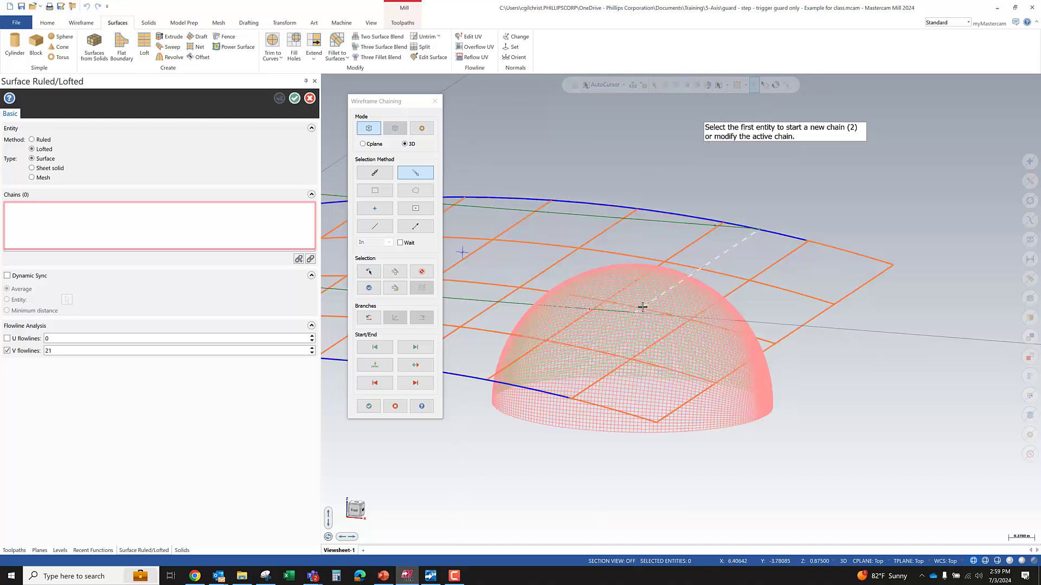
left_click(642, 307)
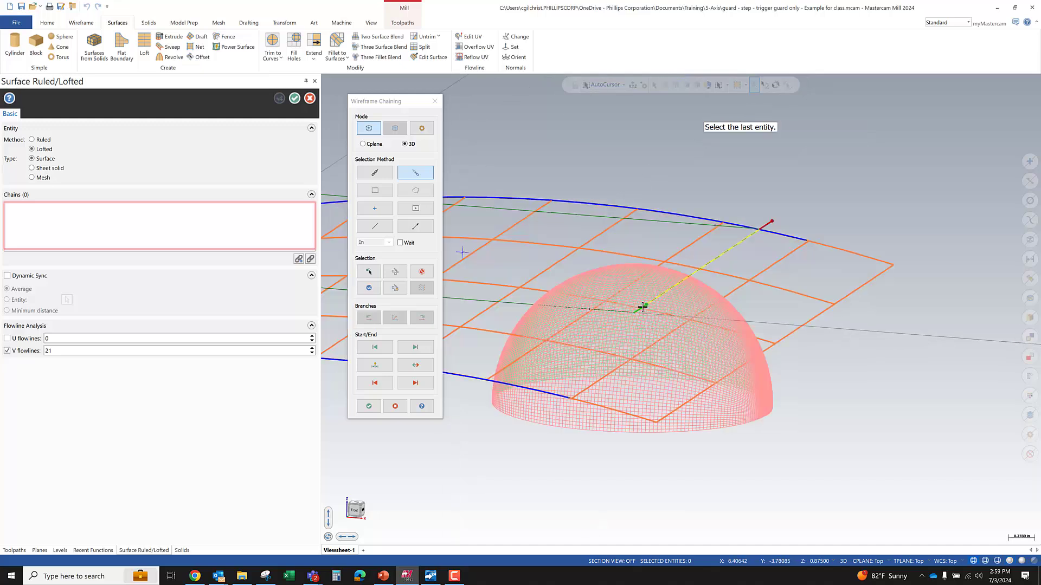
left_click(369, 404)
scroll(688, 365, "down", 3)
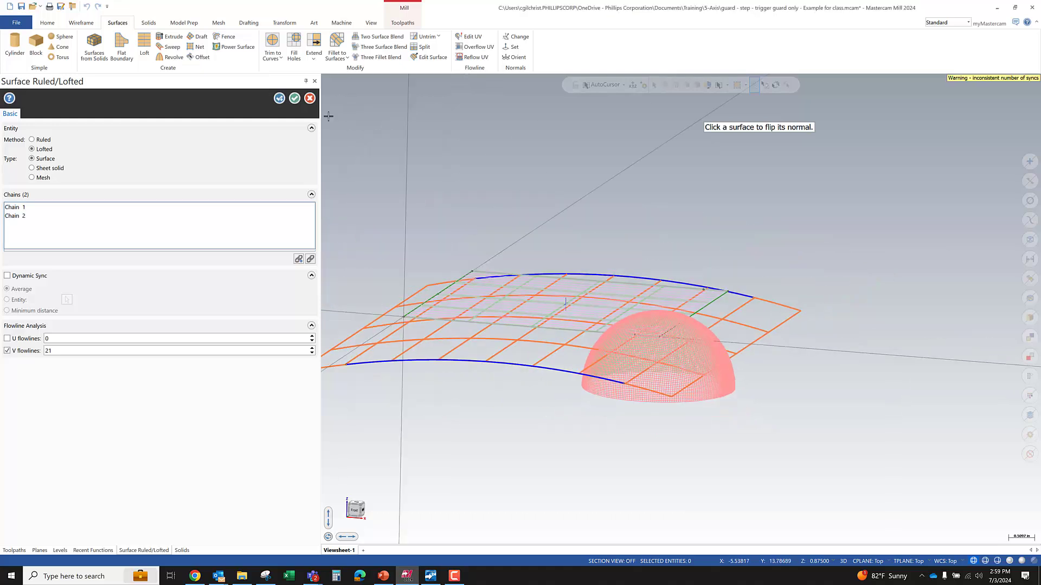
left_click(295, 98)
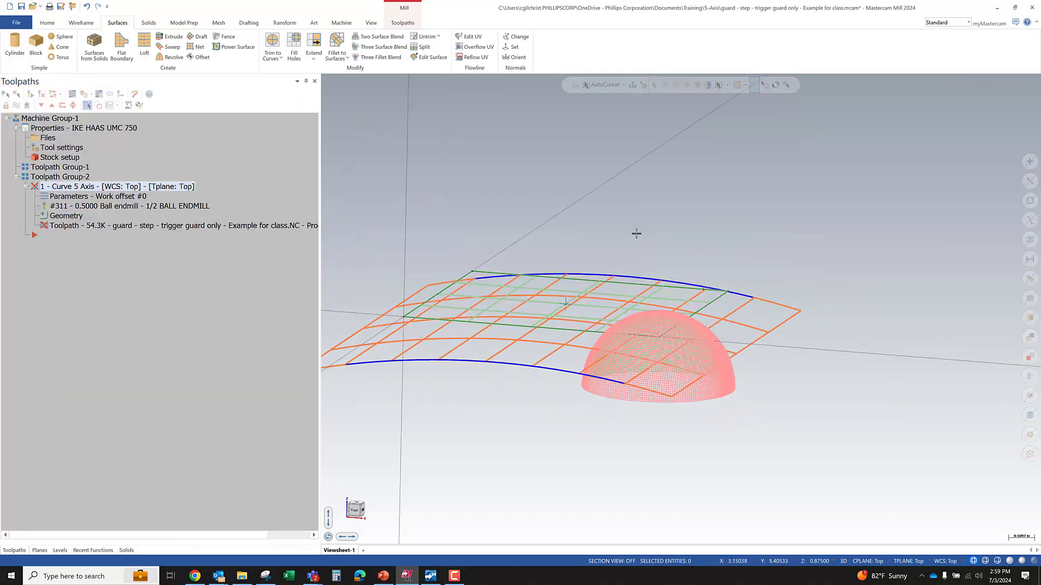
key("alt+s")
Step: Flip the normal of the new flat lofted surface
middle_click_drag(573, 235, 578, 503)
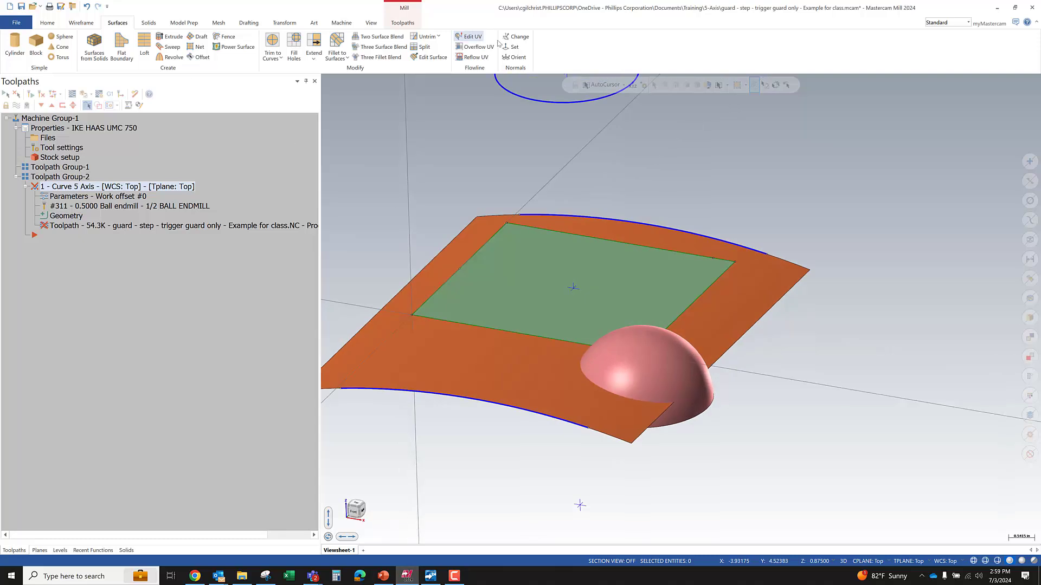
left_click(515, 46)
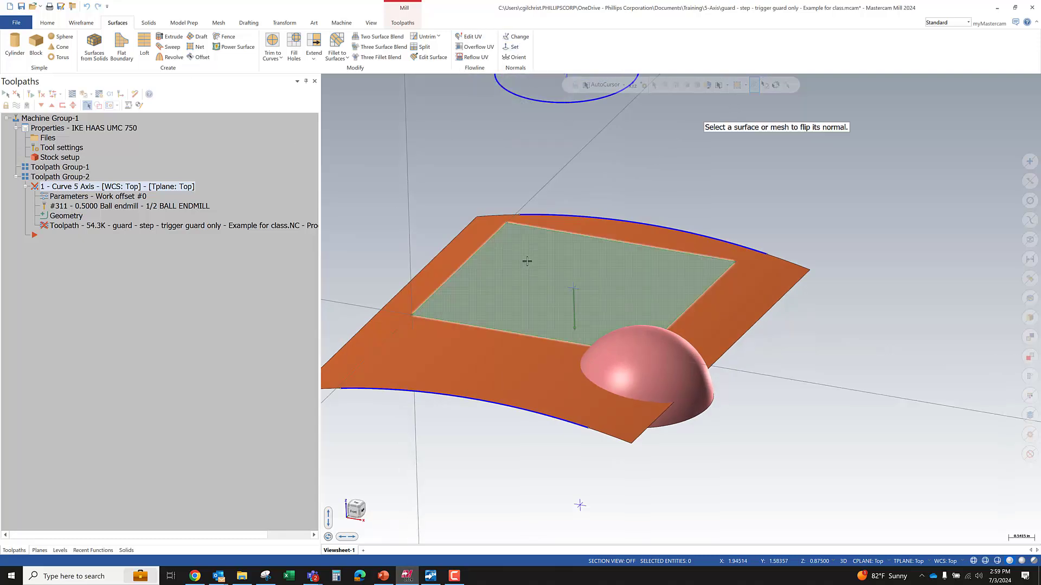
left_click(497, 264)
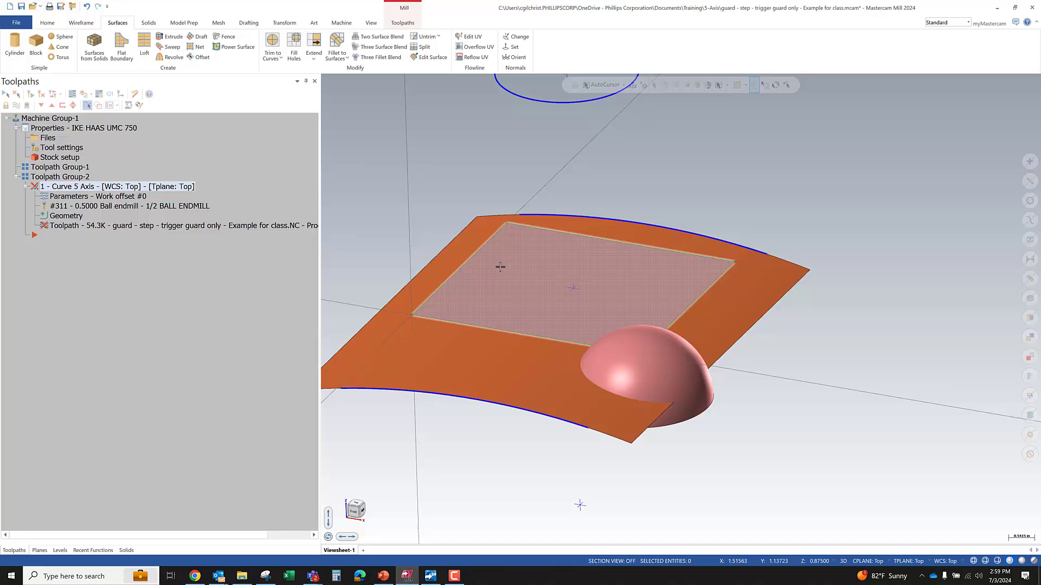
Step: Change the flat lofted surface's color to teal and save the file
right_click(749, 163)
left_click(841, 146)
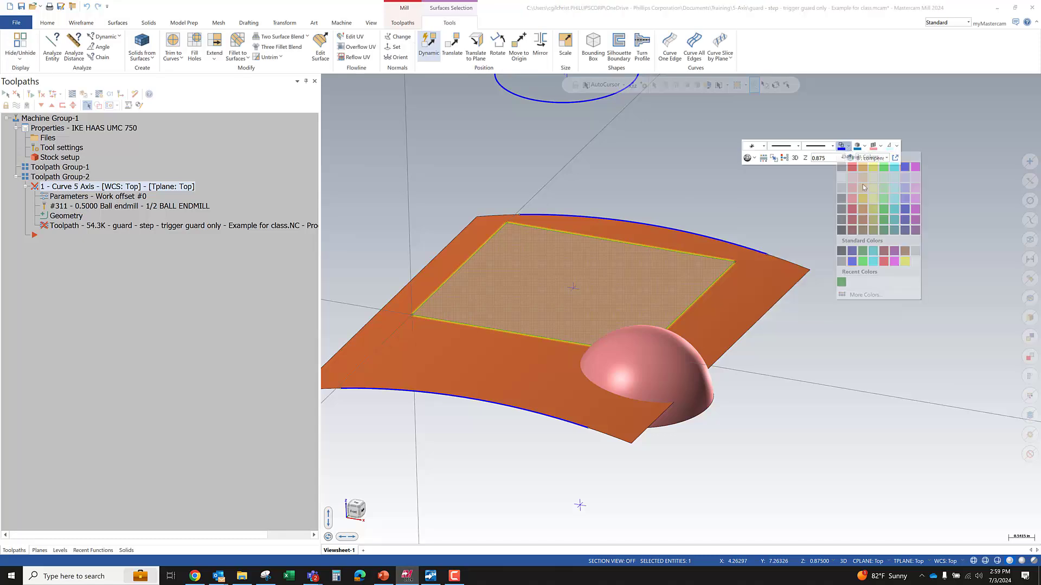
left_click(862, 252)
left_click(873, 253)
middle_click_drag(627, 315, 621, 290)
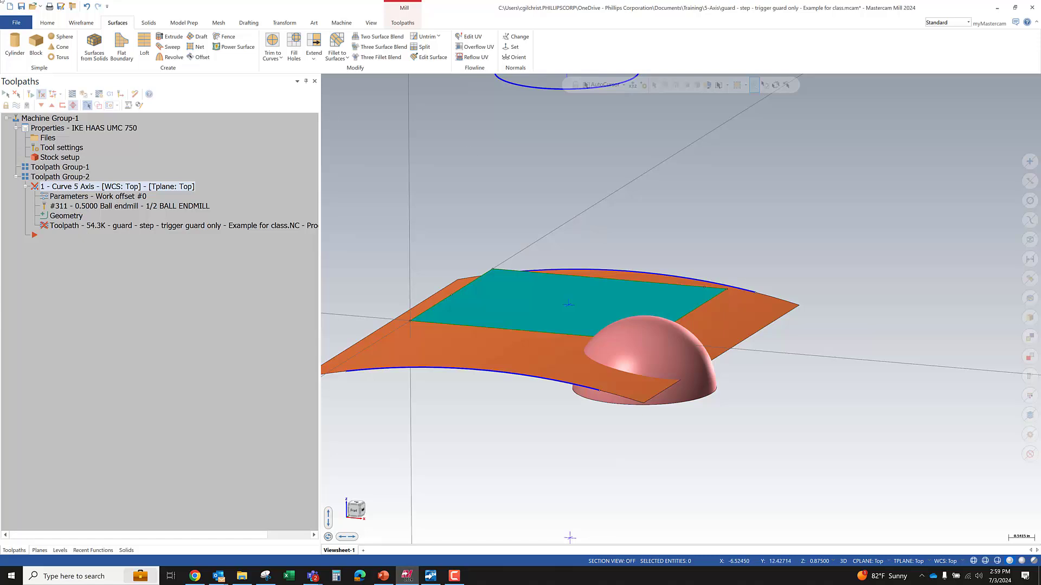
left_click(21, 6)
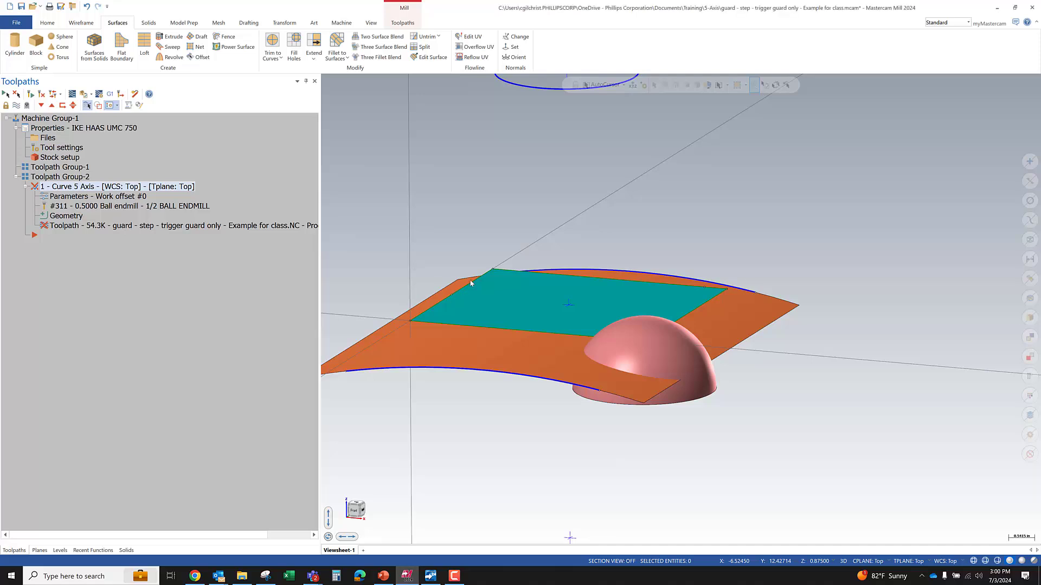
Step: Assign the flat teal surface as the compensation surface for tip control in the Curve toolpath
left_click(429, 141)
left_click(541, 291)
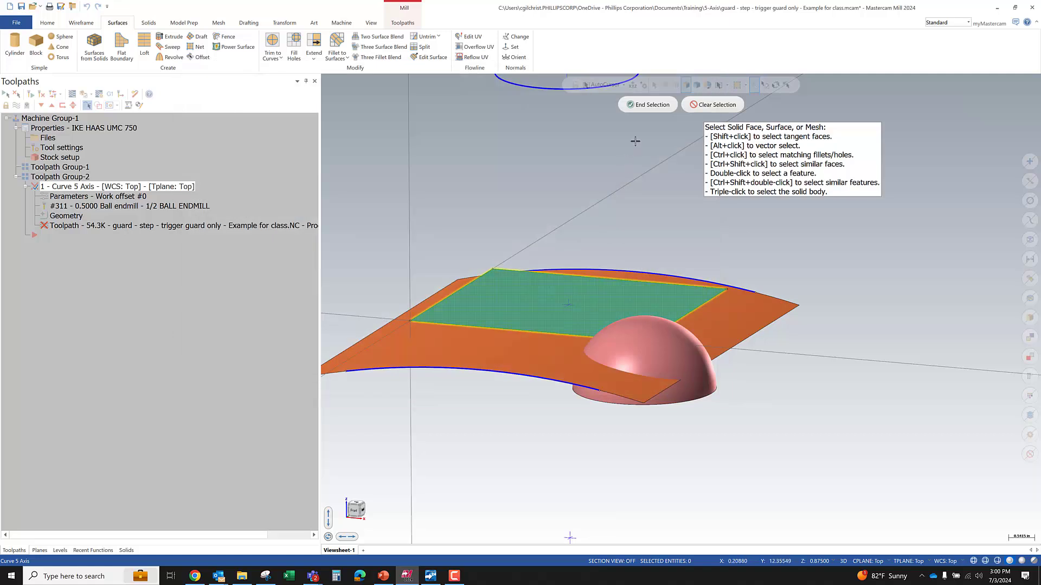
left_click(648, 104)
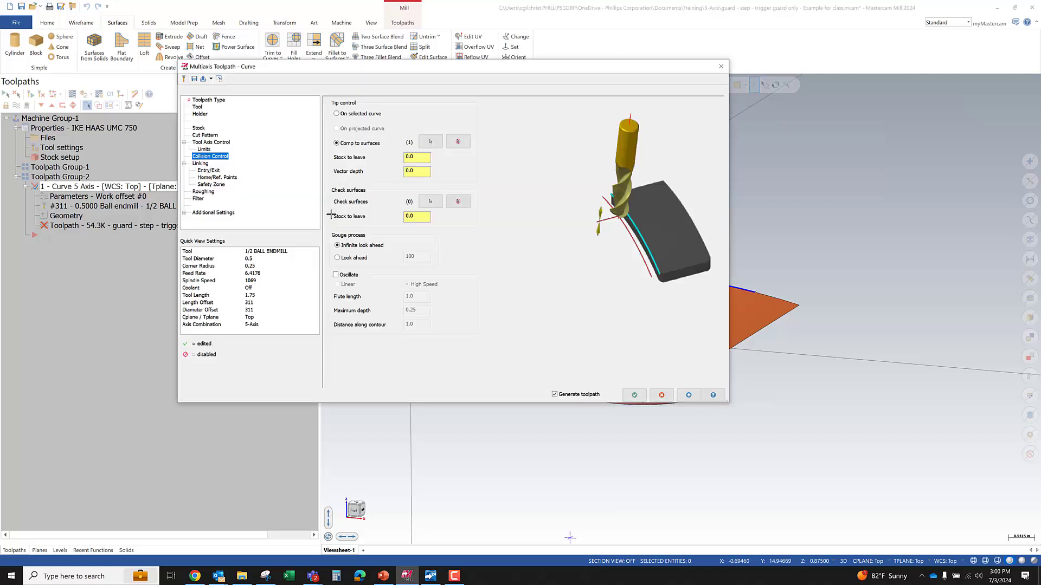
Step: Set the toolpath's side tilt angle to 0 in the tool axis control and regenerate the Curve toolpath
left_click(206, 142)
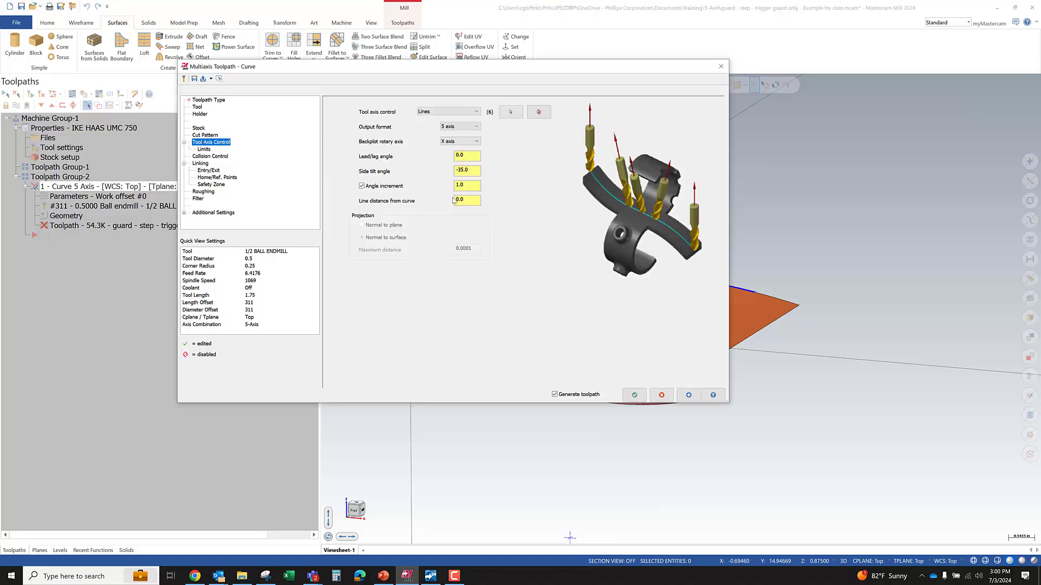
left_click_drag(472, 172, 349, 196)
type("0")
key("Return")
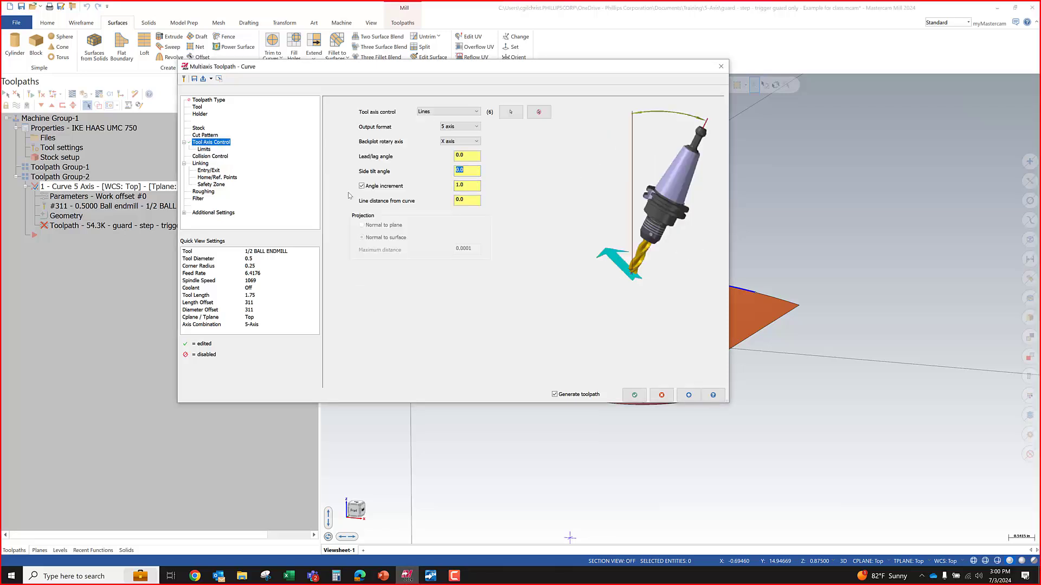
left_click(634, 395)
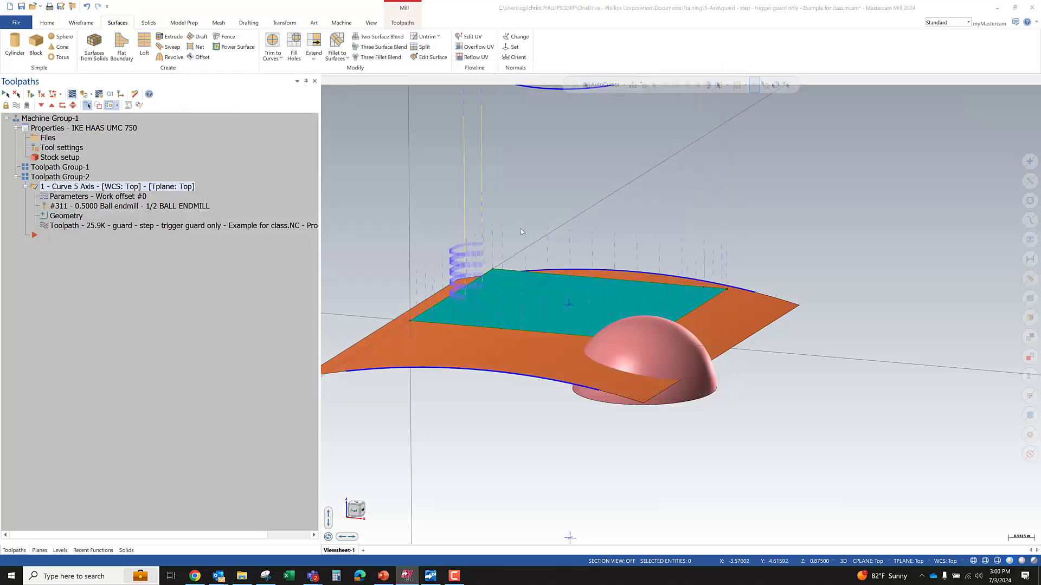
Step: Backplot the regenerated Curve toolpath and examine the vertical tool's position along the teal surface's edges
key("alt+b")
key("r")
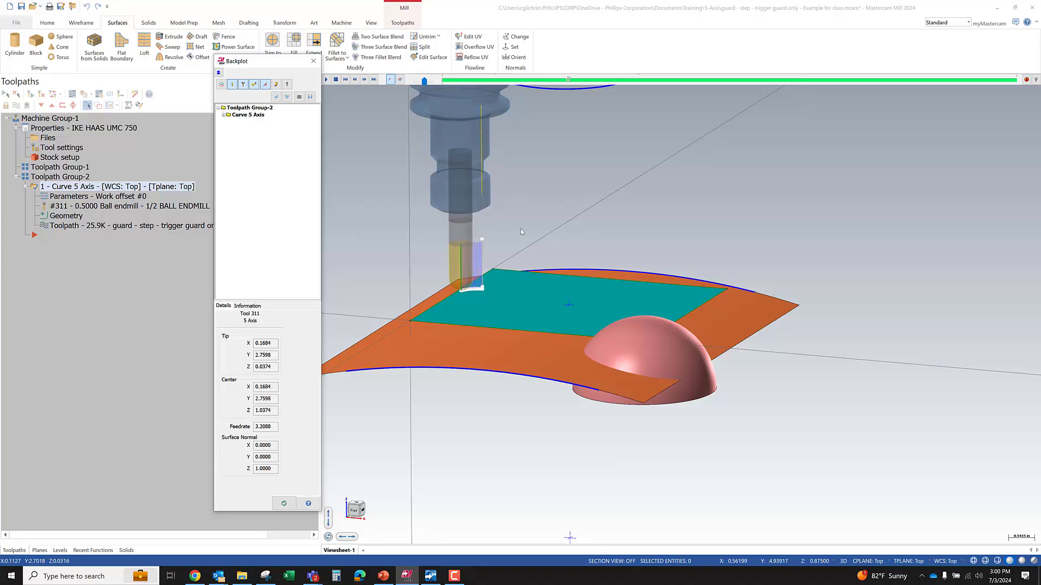
left_click(632, 80)
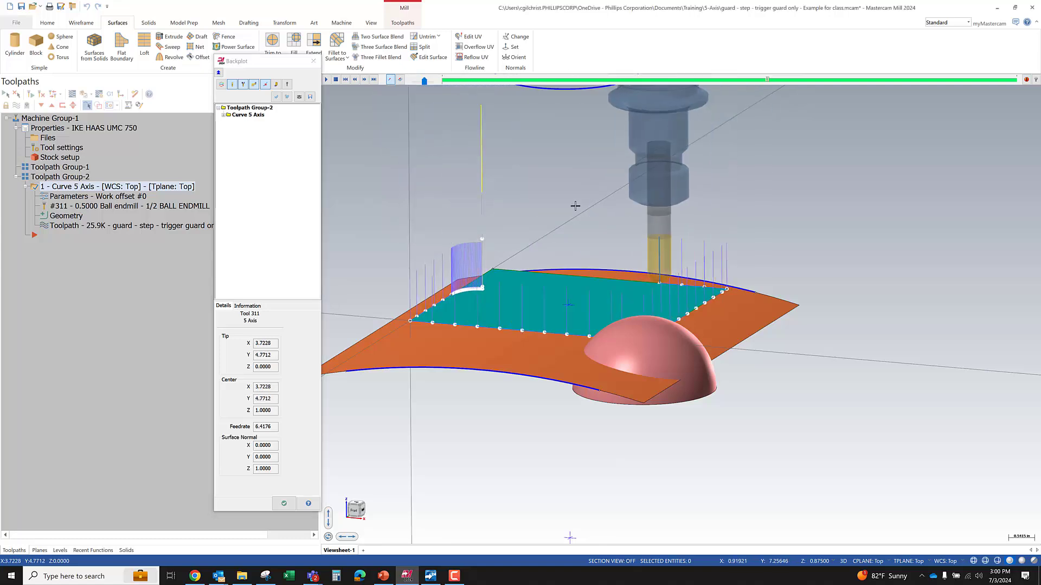
key("Escape")
Step: Delete the flat teal surface from the model, including its association with the Curve toolpath
scroll(611, 239, "down", 5)
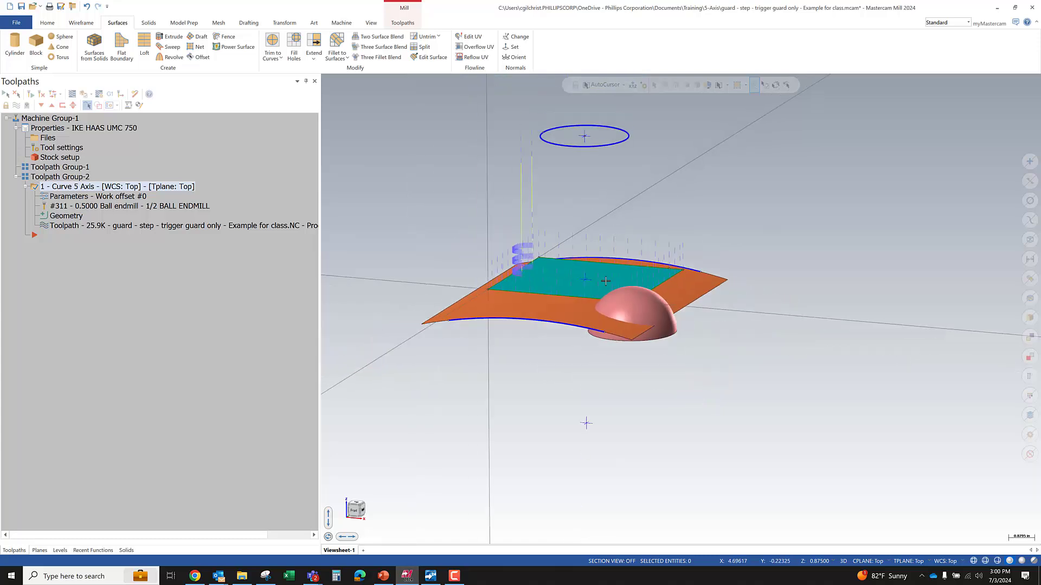
scroll(606, 281, "up", 2)
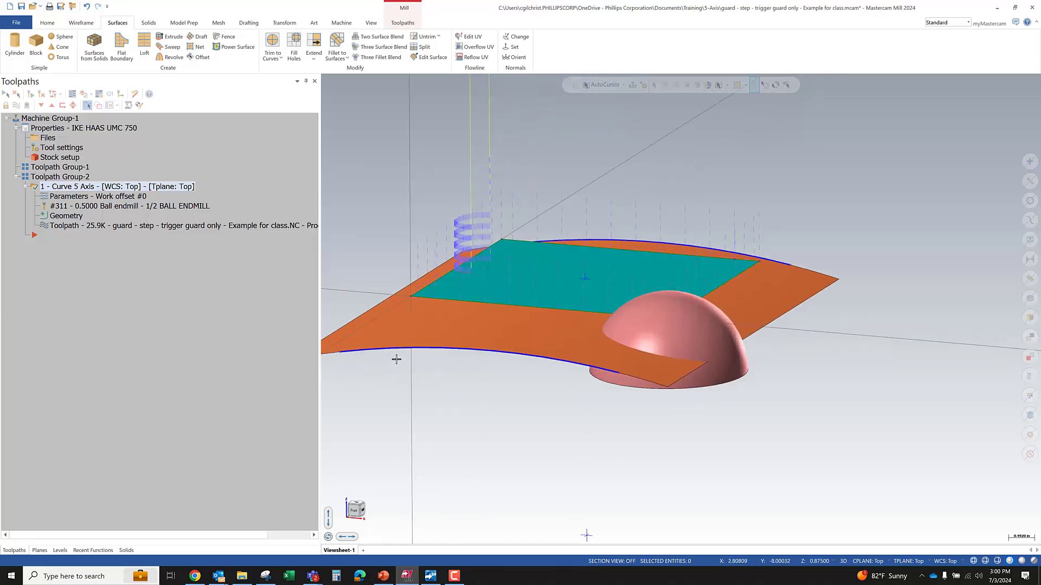
left_click(521, 288)
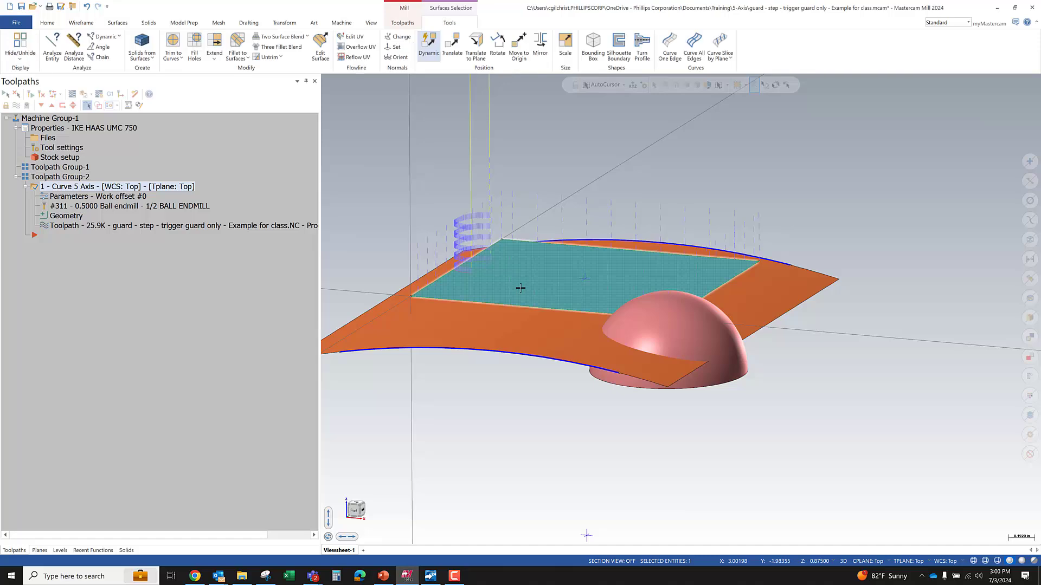
key("Delete")
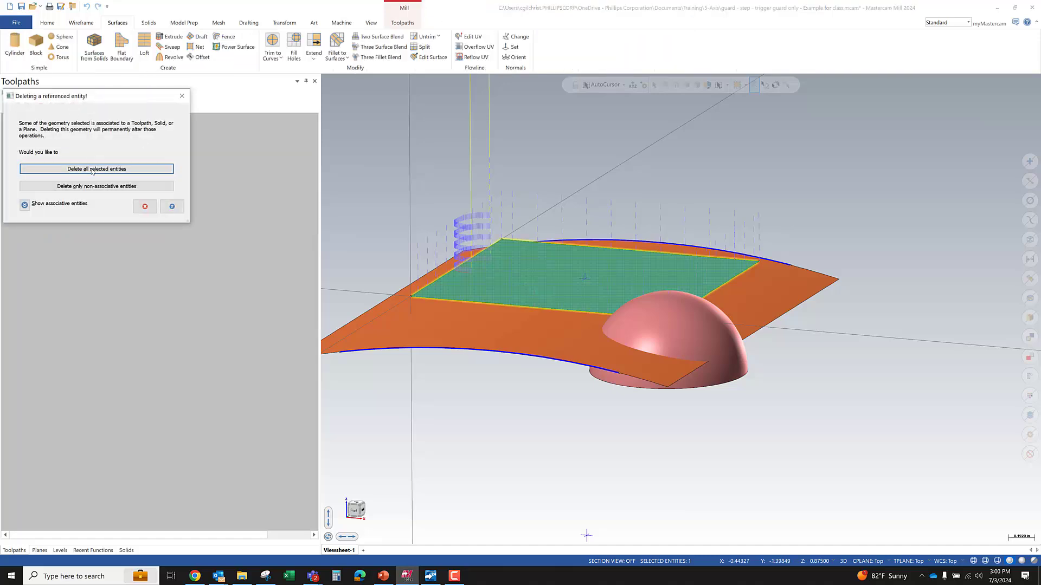
key("Return")
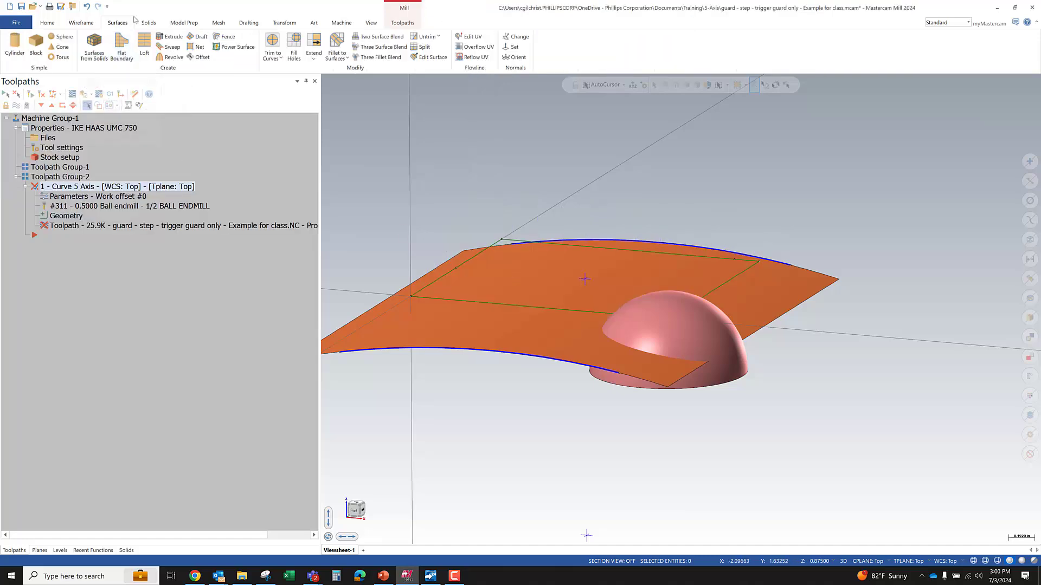
Step: Extrude the rectangular wireframe chain downward by 1.0 as a new solid body
left_click(149, 23)
left_click(83, 54)
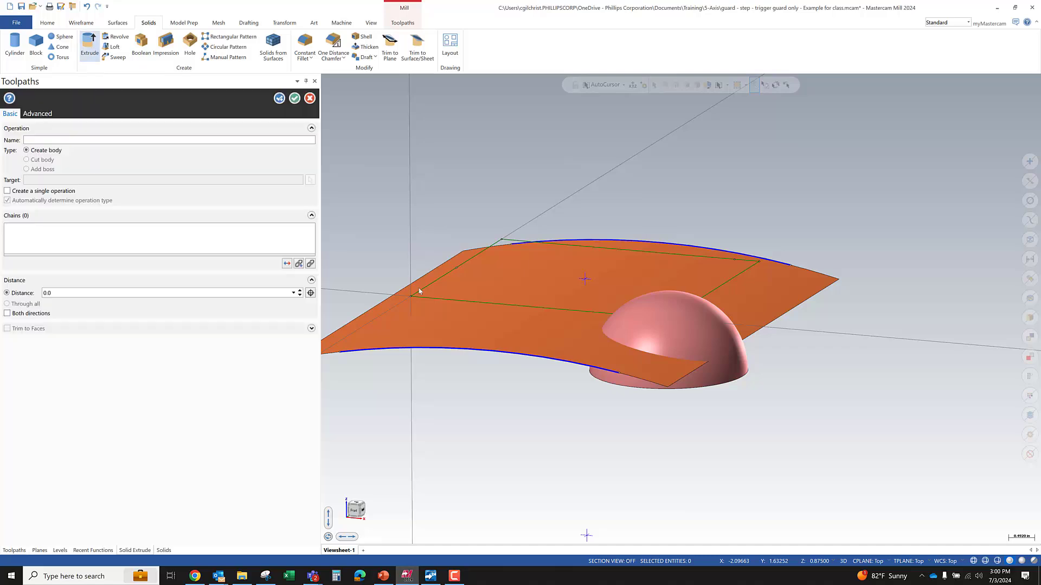
middle_click_drag(600, 252, 653, 274)
left_click(377, 170)
left_click(596, 315)
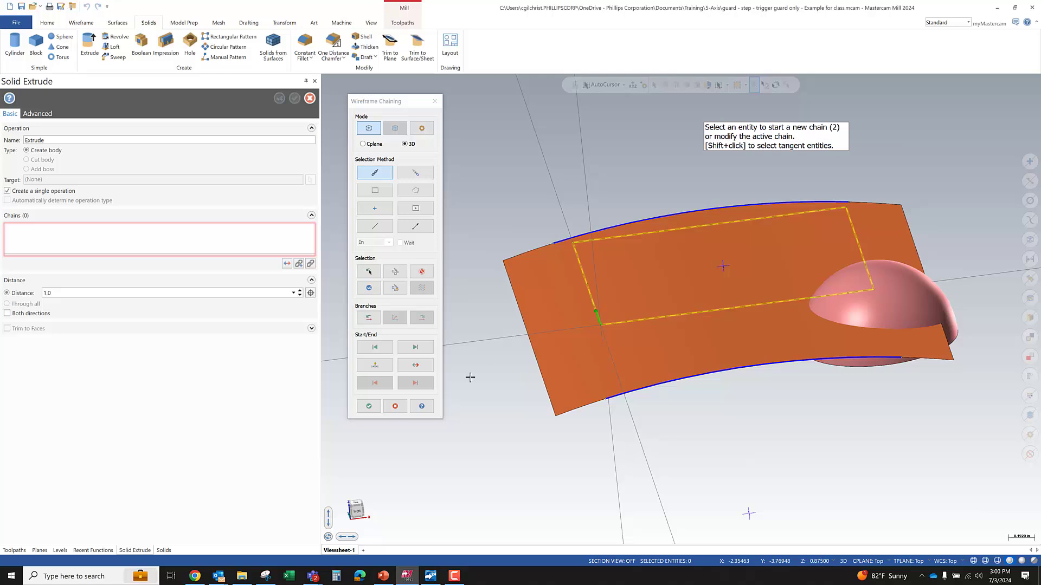
left_click(369, 406)
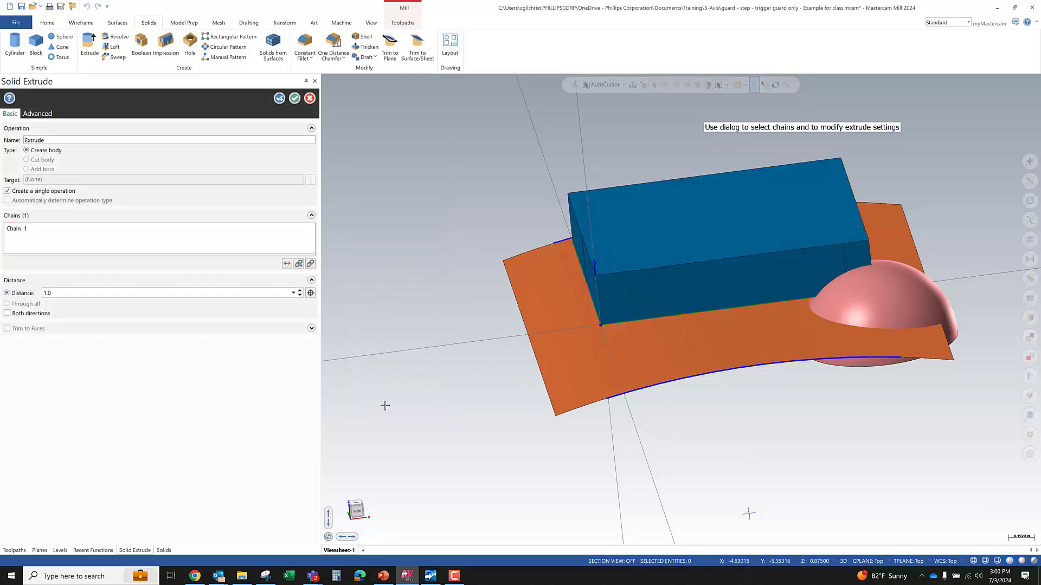
left_click(287, 264)
middle_click_drag(640, 351, 532, 234)
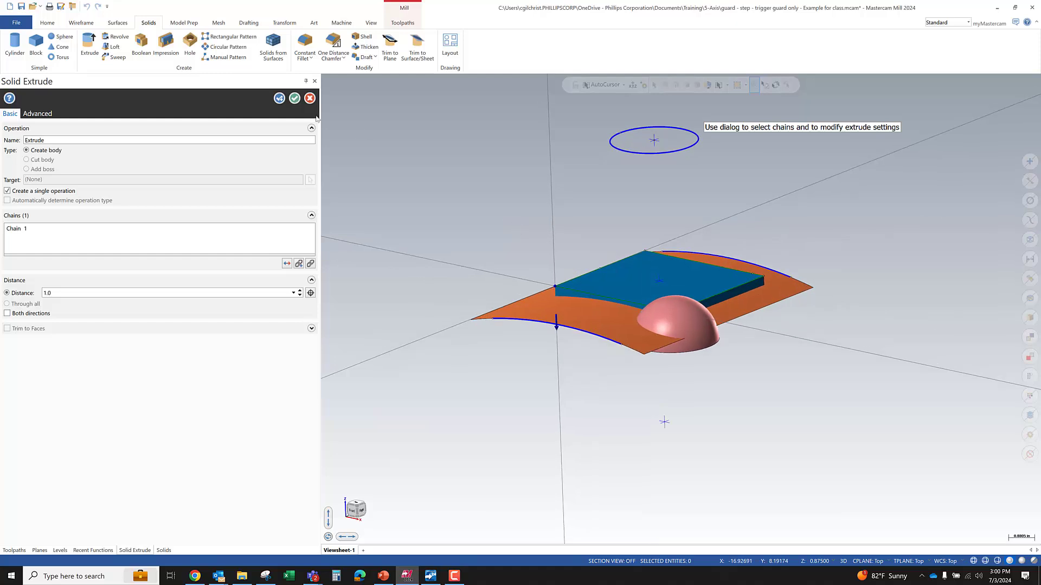
left_click(294, 98)
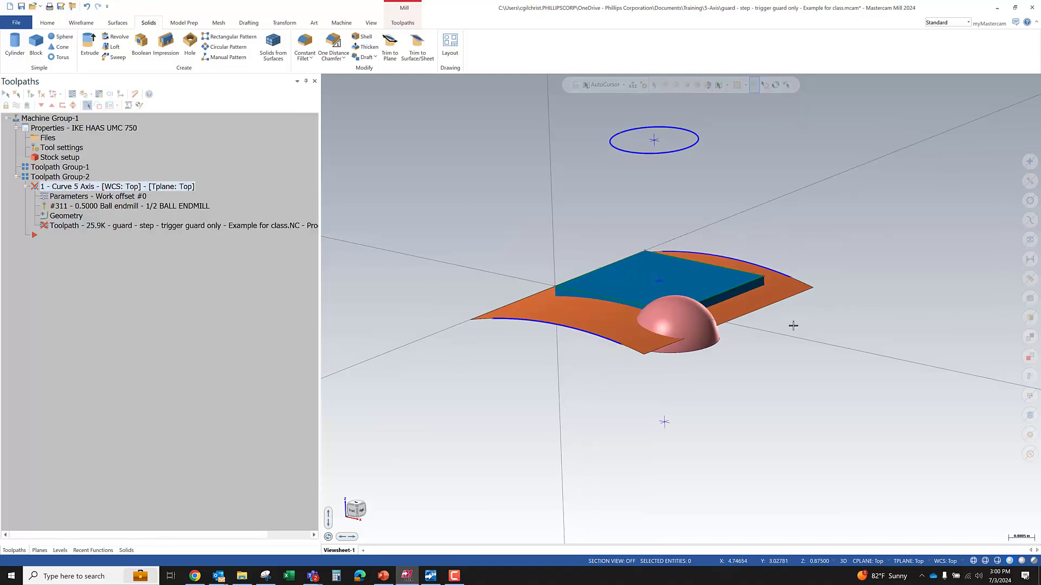
Step: Assign the extruded blue solid as the compensation surface for tip control in the Curve toolpath's collision control
scroll(572, 268, "up", 3)
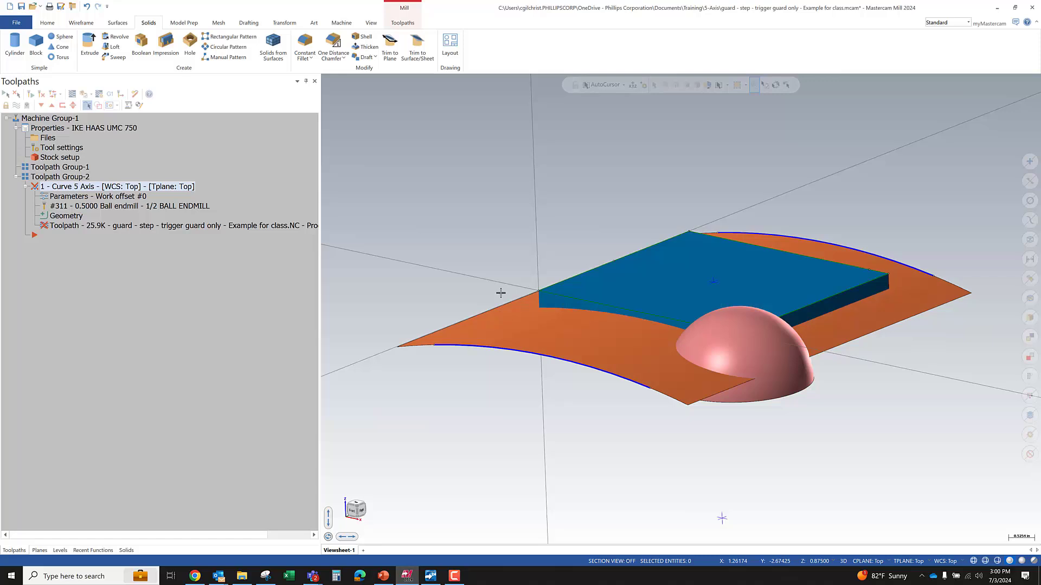
scroll(619, 269, "down", 2)
scroll(655, 288, "up", 3)
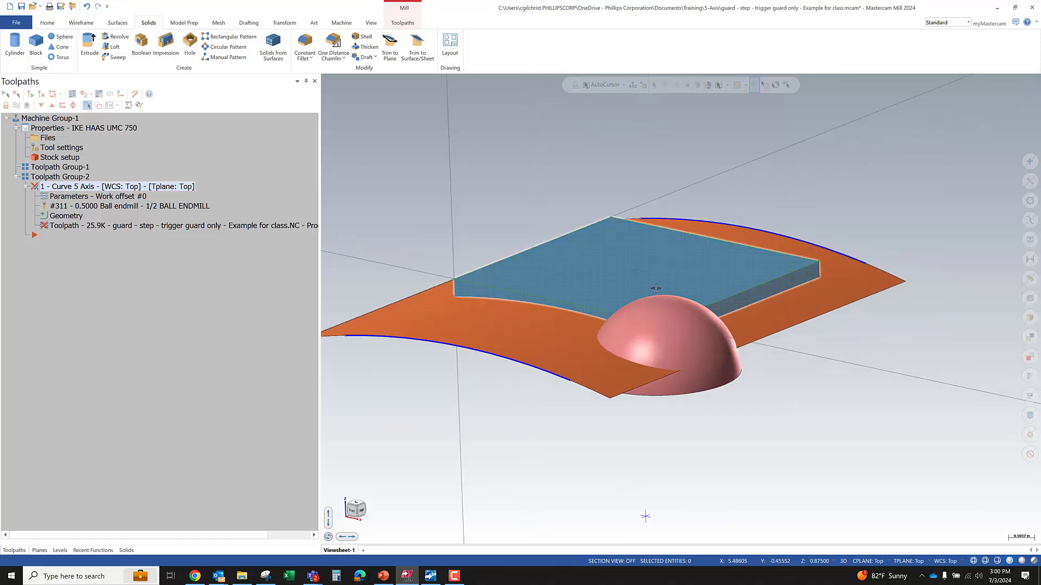
scroll(435, 232, "down", 3)
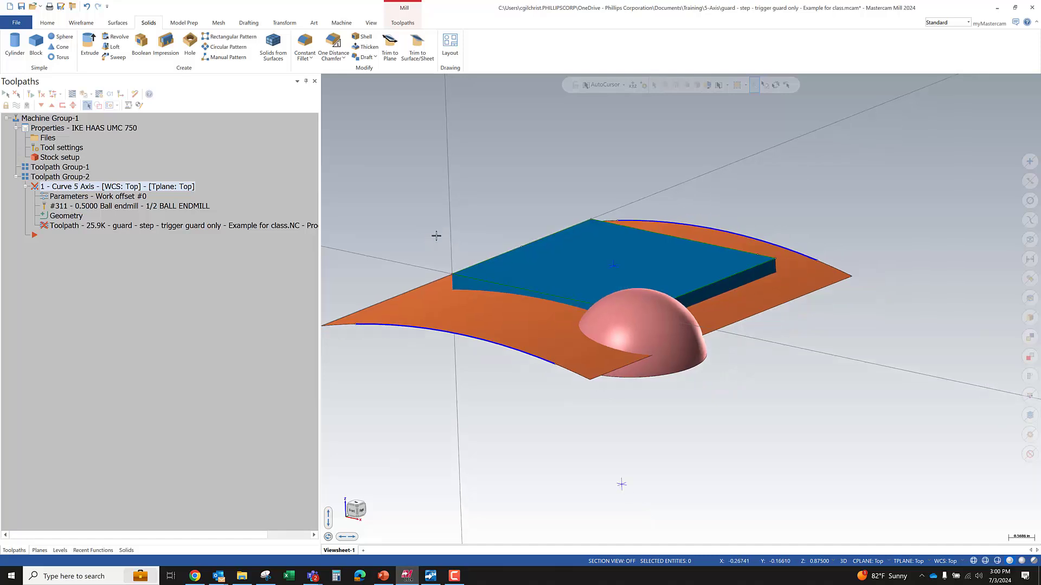
scroll(440, 228, "up", 1)
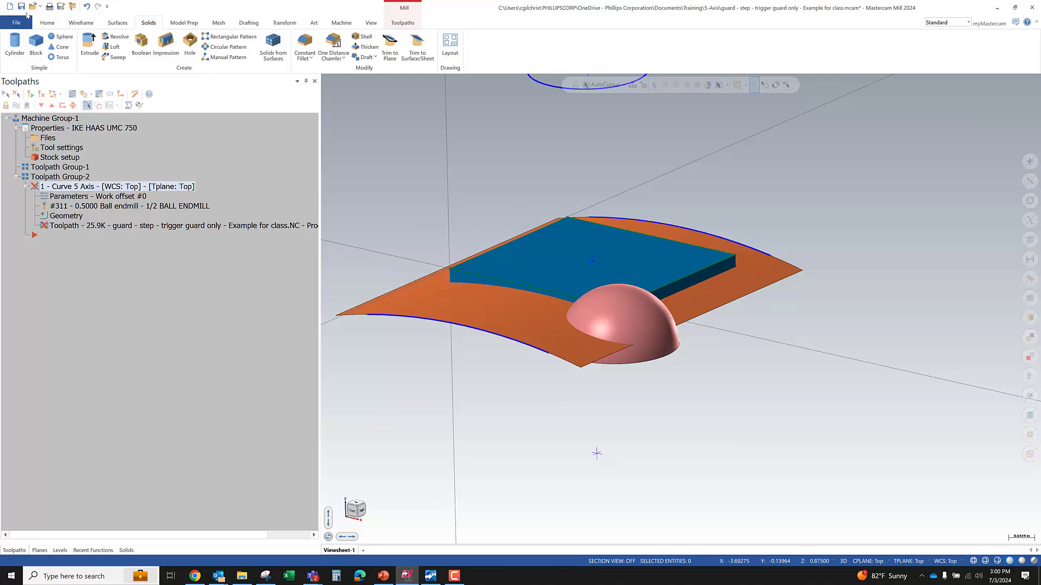
left_click(58, 198)
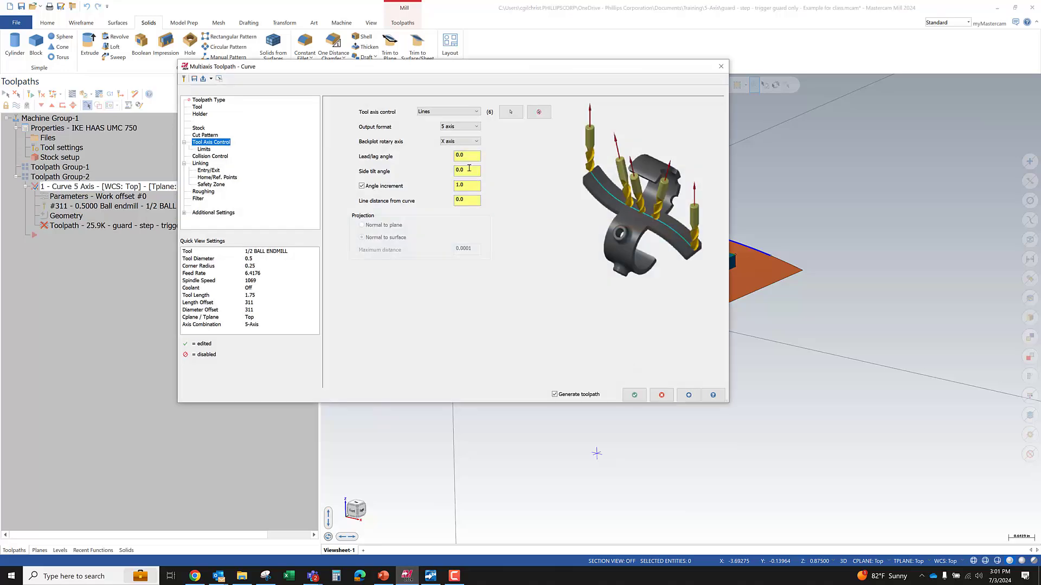
left_click(209, 156)
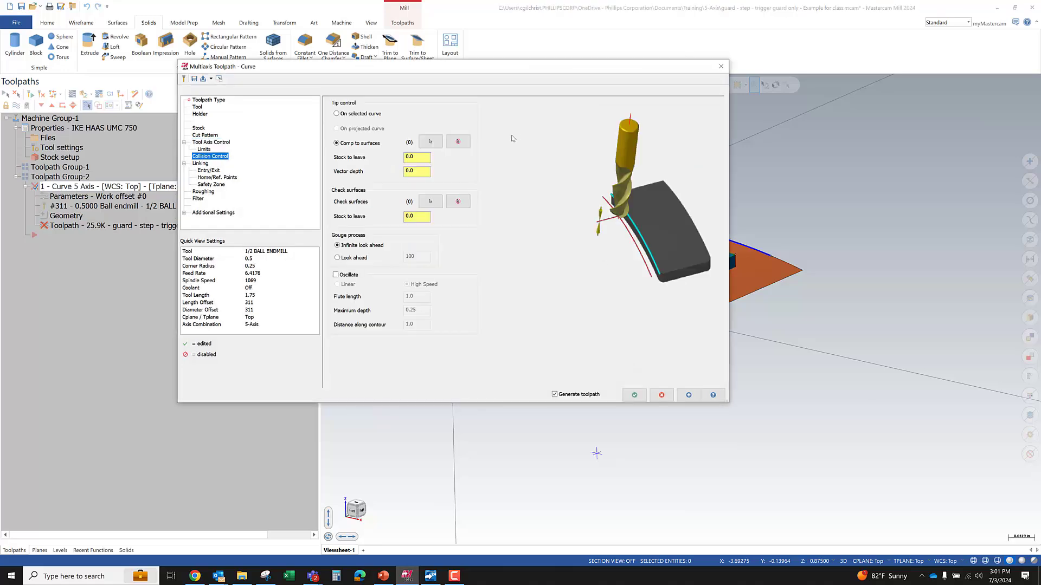
left_click(432, 142)
left_click(548, 261)
left_click(648, 104)
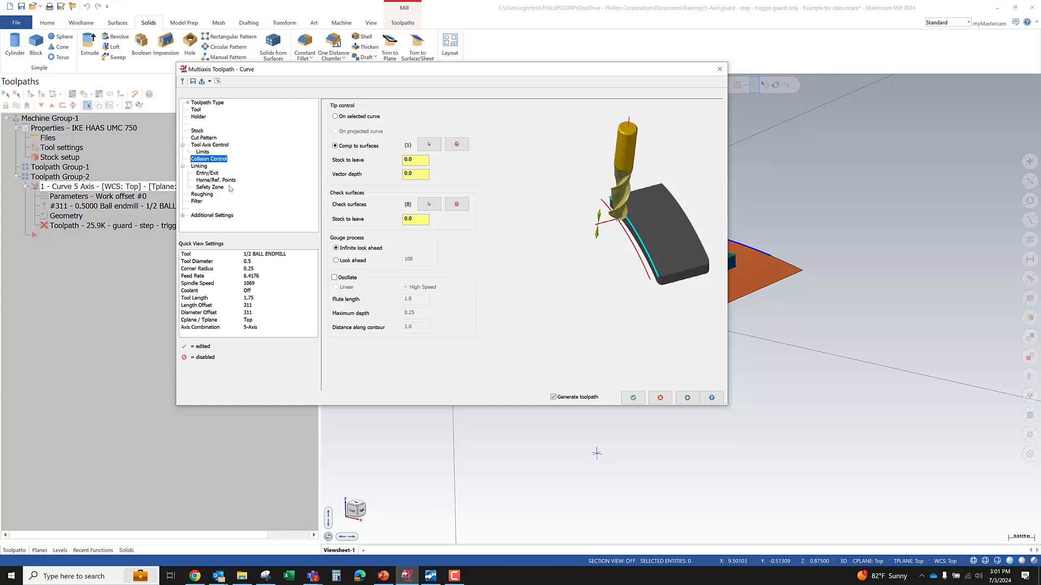
Step: Regenerate the Curve toolpath and backplot it along the blue solid's upper edge
left_click(633, 398)
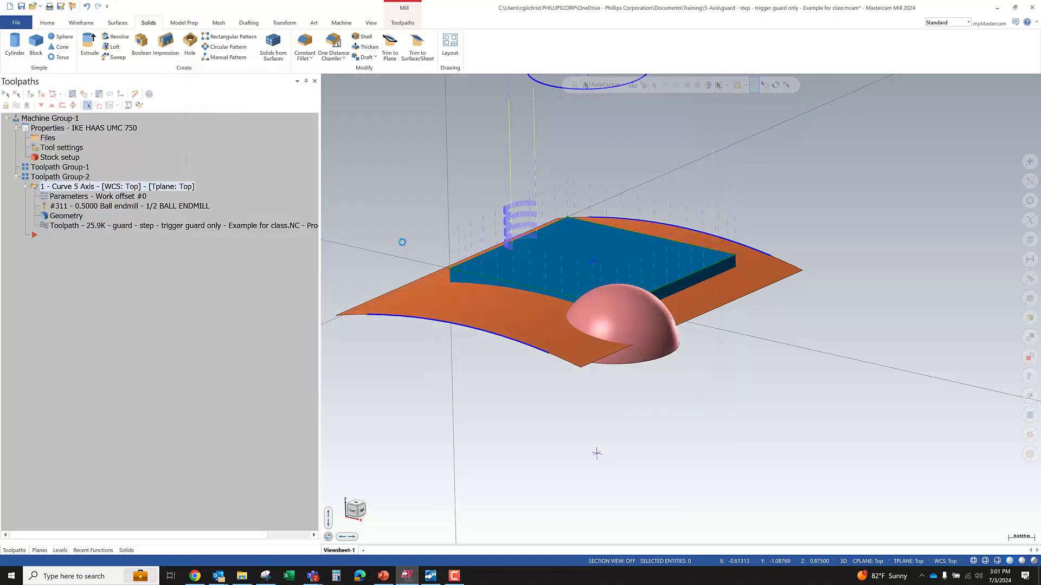
left_click(72, 95)
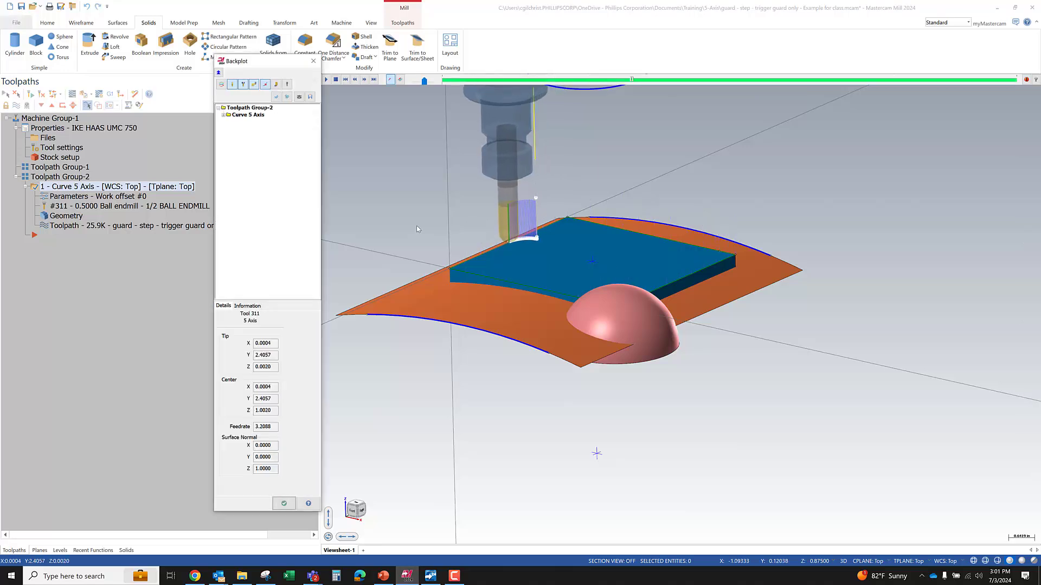
left_click(283, 504)
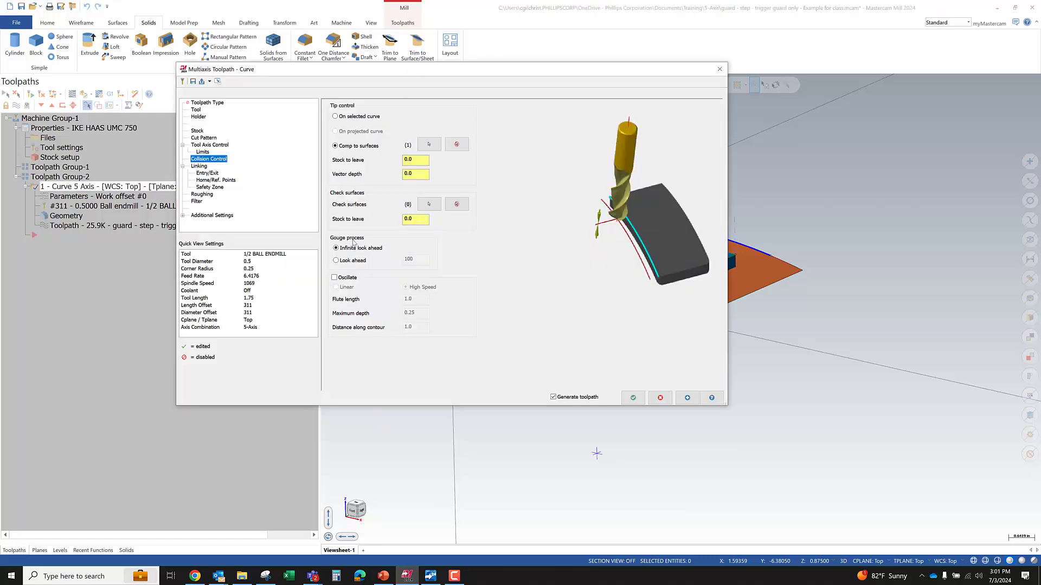
Step: Reverse the direction of Chain 1 in the Curve toolpath's cut pattern
left_click(203, 138)
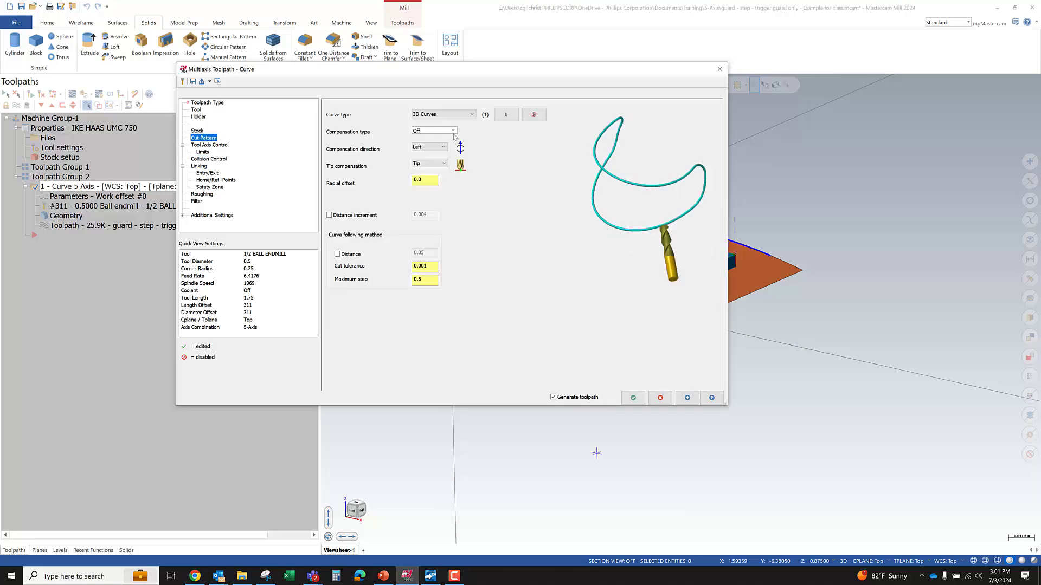
left_click(505, 116)
right_click(38, 113)
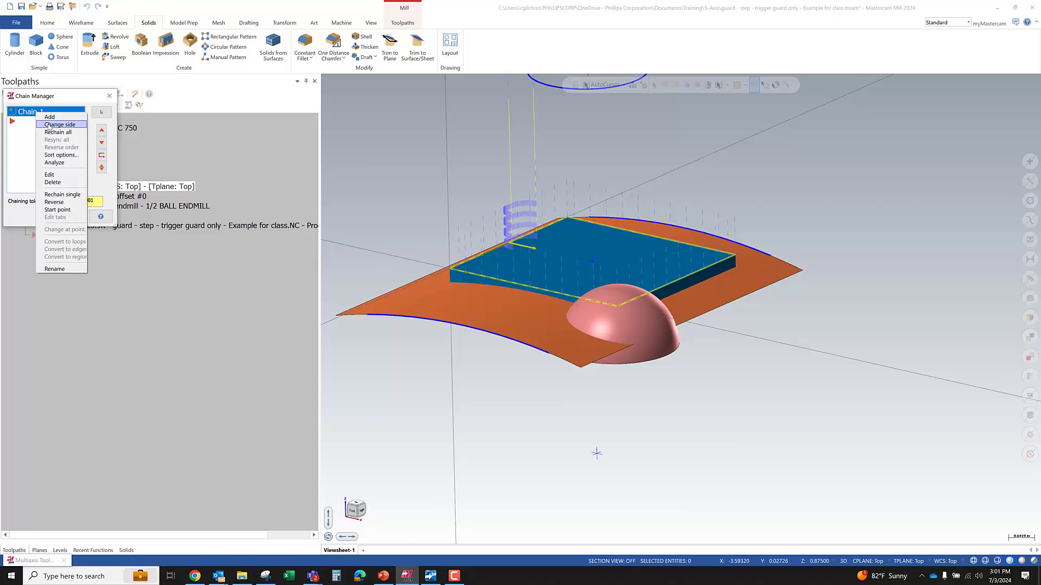
left_click(57, 202)
middle_click_drag(563, 215, 515, 255)
scroll(511, 265, "up", 5)
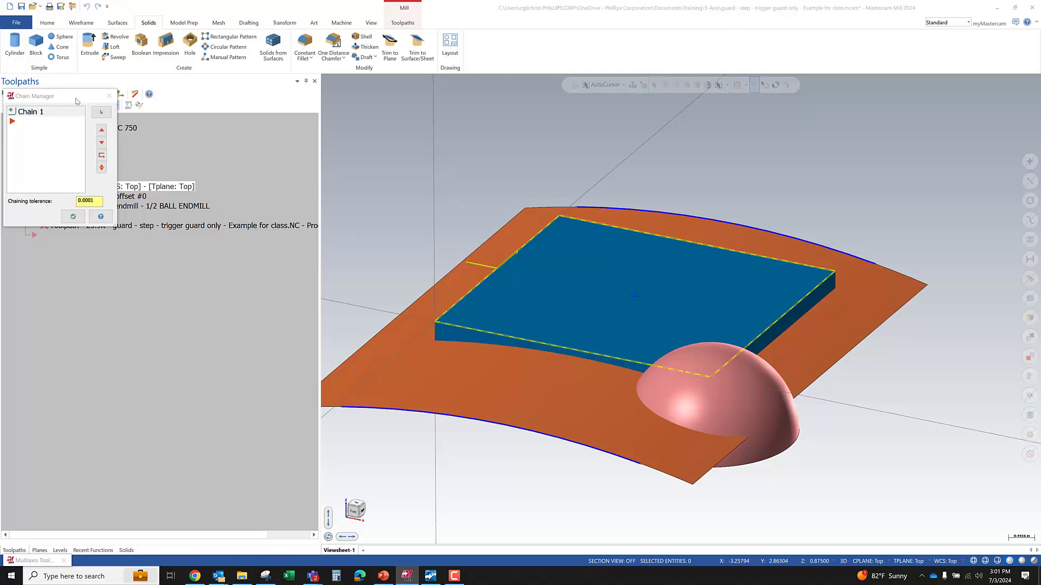
Step: Change the side of Chain 1 in the Chain Manager and accept the chain settings
left_click_drag(74, 101, 145, 102)
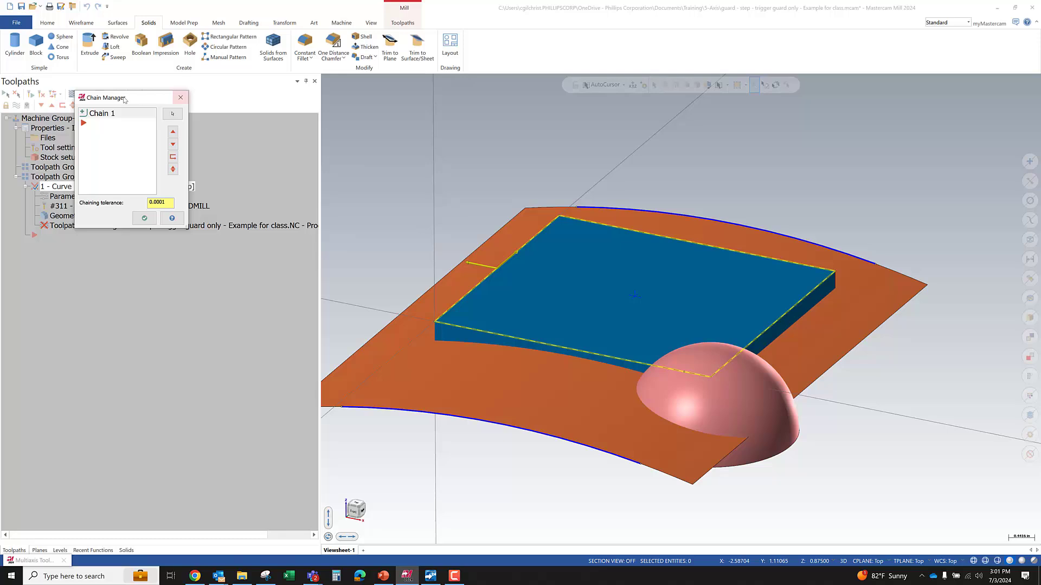
right_click(103, 117)
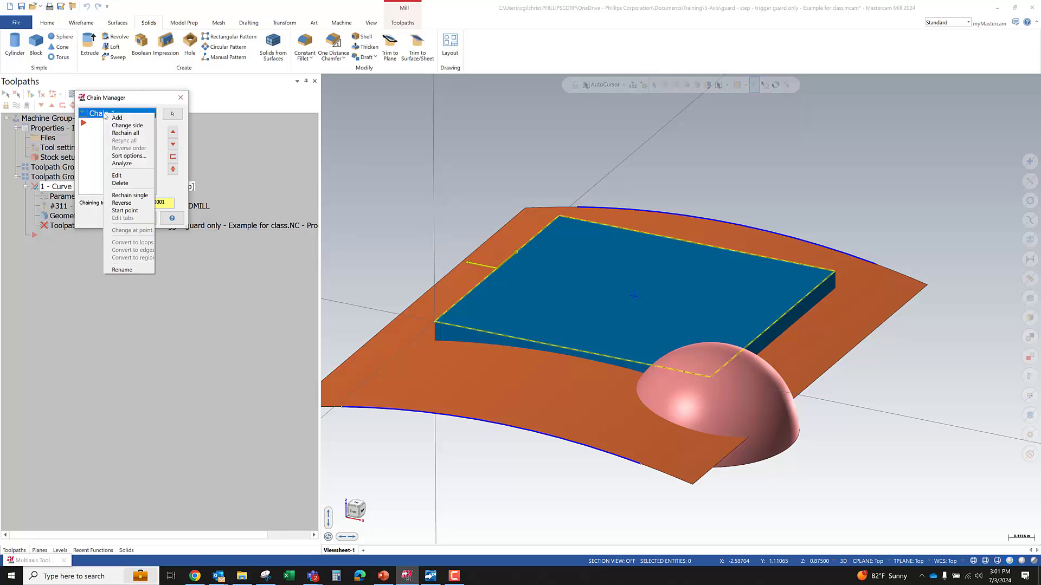
left_click(116, 133)
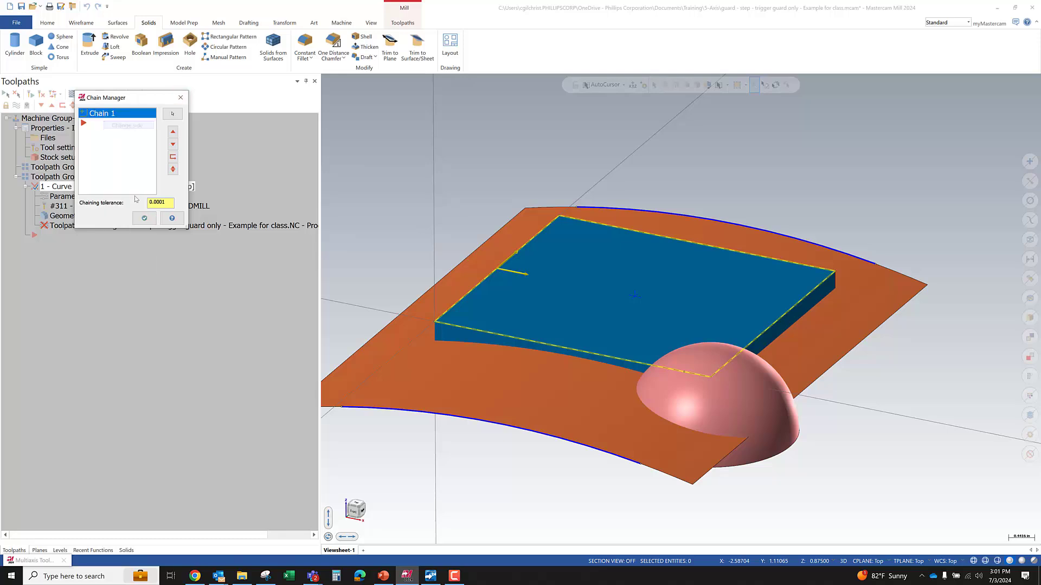
right_click(113, 114)
left_click(137, 159)
left_click(144, 218)
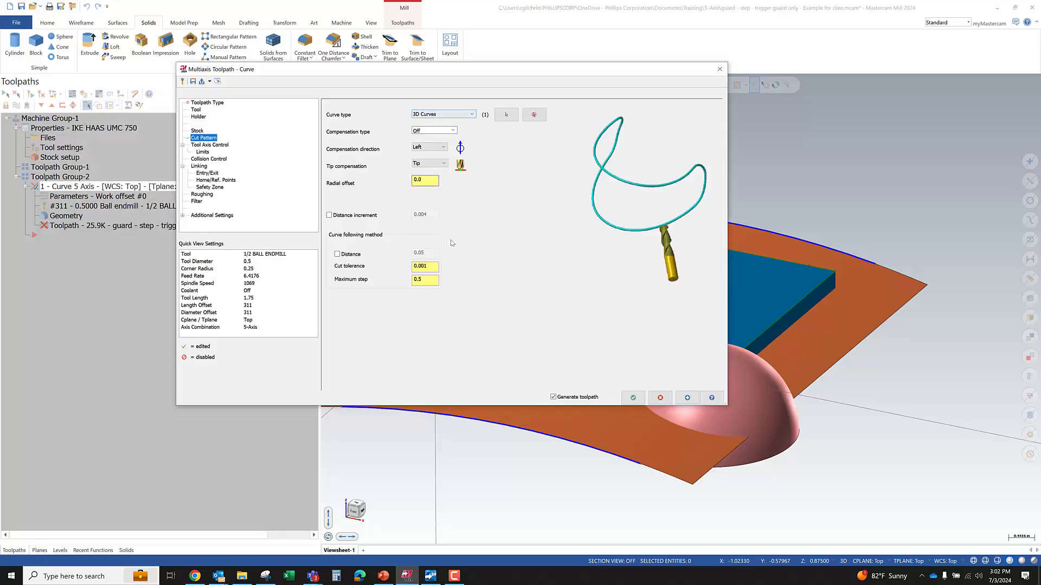
Step: Regenerate the Curve toolpath with the edited chain and examine its entry moves around the blue block
left_click(633, 397)
mouse_move(447, 251)
middle_mouse_down()
mouse_move(467, 251)
mouse_move(449, 238)
middle_mouse_up()
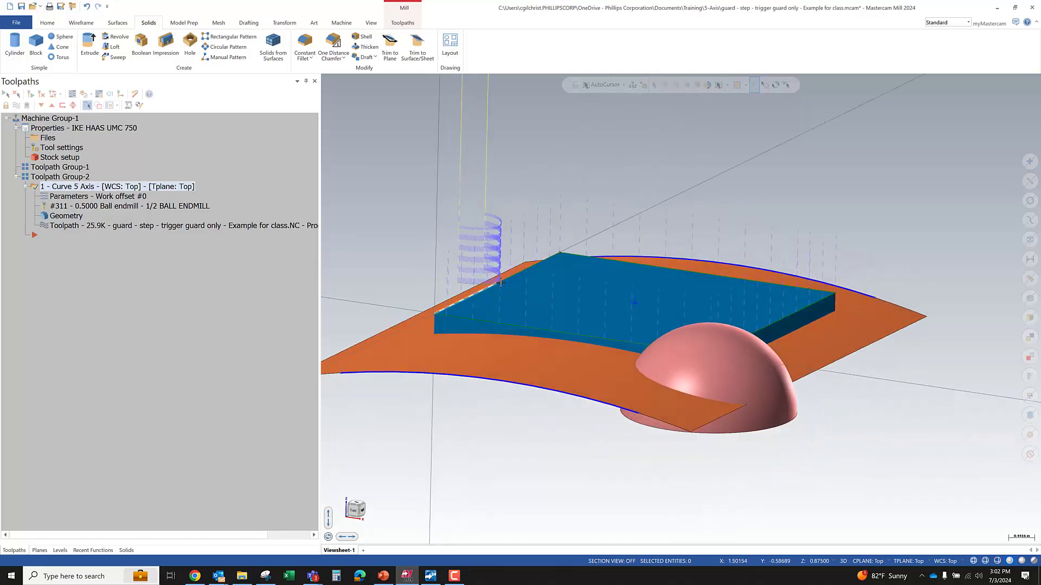
mouse_move(485, 280)
middle_mouse_down()
mouse_move(498, 347)
mouse_move(490, 277)
middle_mouse_up()
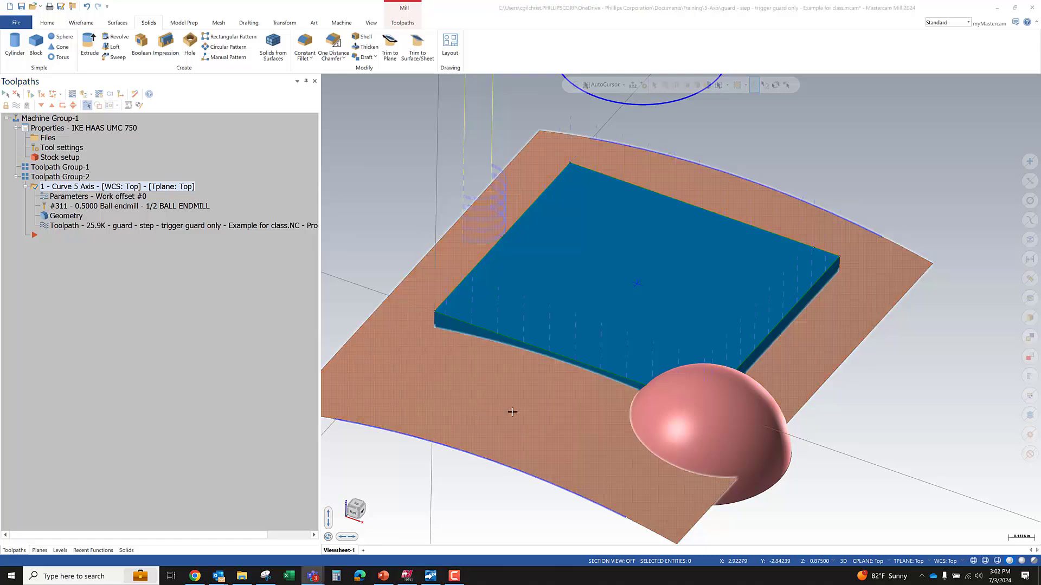
scroll(603, 274, "down", 2)
middle_click_drag(616, 273, 607, 257)
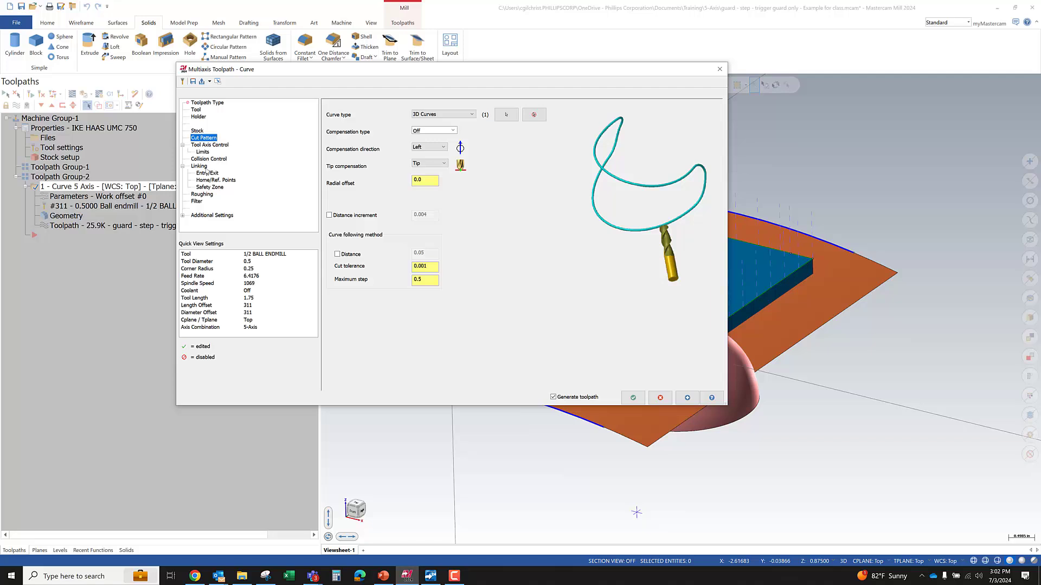
Step: Set the side tilt angle to 35 in the tool axis control and regenerate the Curve toolpath
left_click(205, 158)
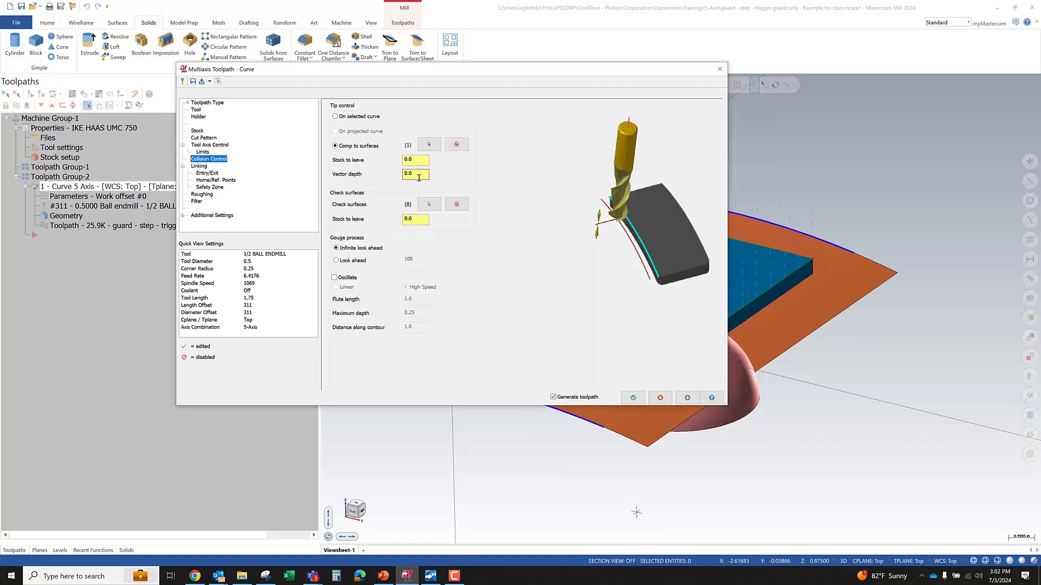
left_click(203, 145)
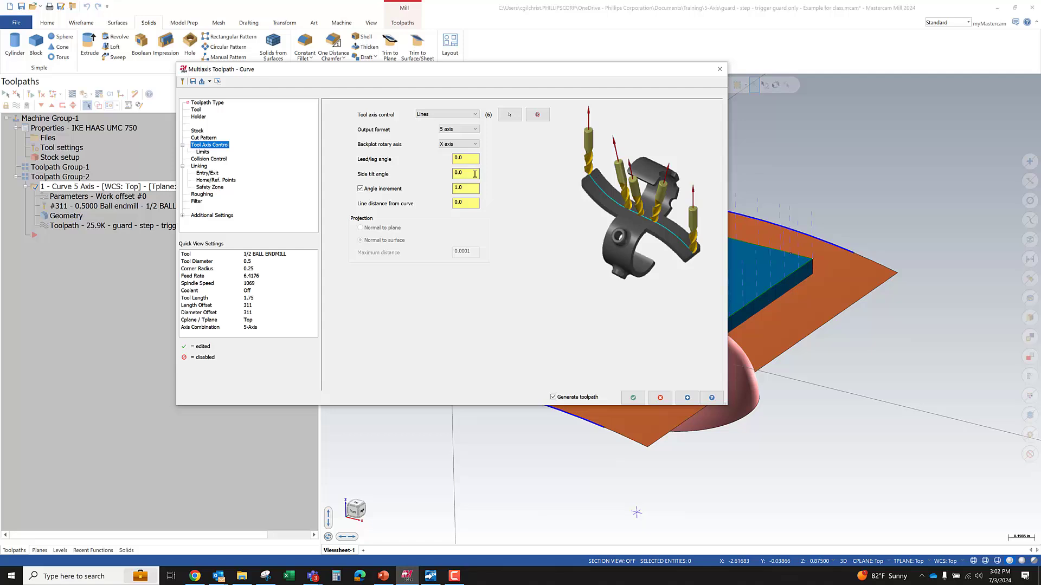
double_click(475, 173)
type("35")
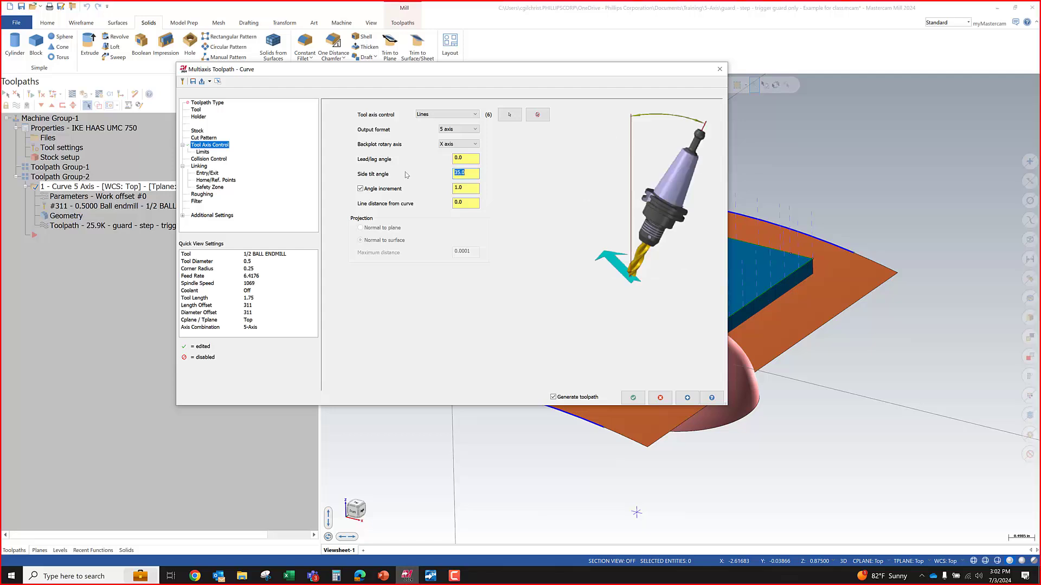
left_click(633, 398)
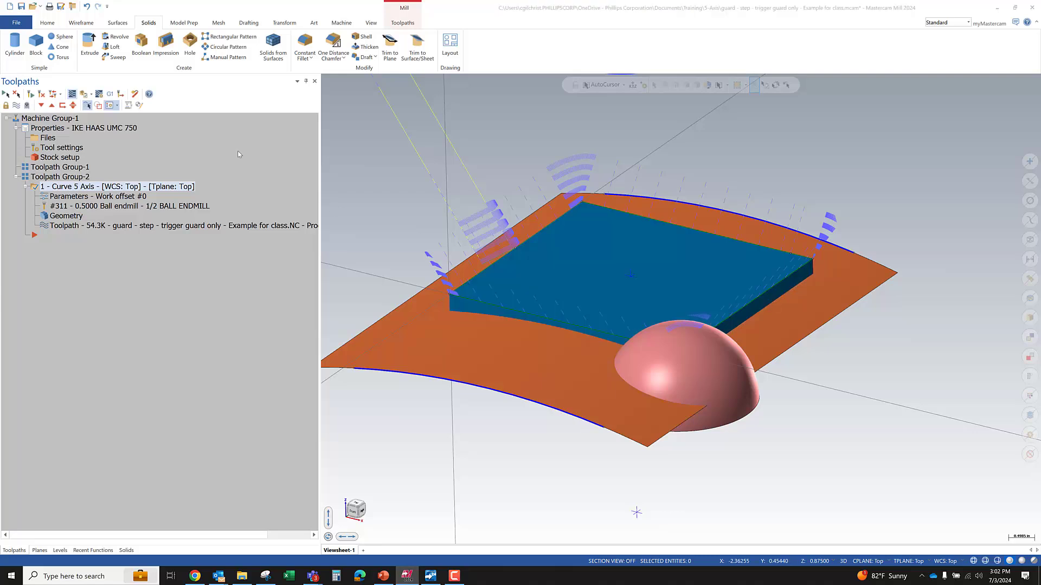
Step: Backplot the Curve 5 Axis toolpath and examine the tilted ball endmill's entry and contact along the blue block's top edge
middle_click_drag(544, 261, 502, 270)
scroll(513, 248, "up", 3)
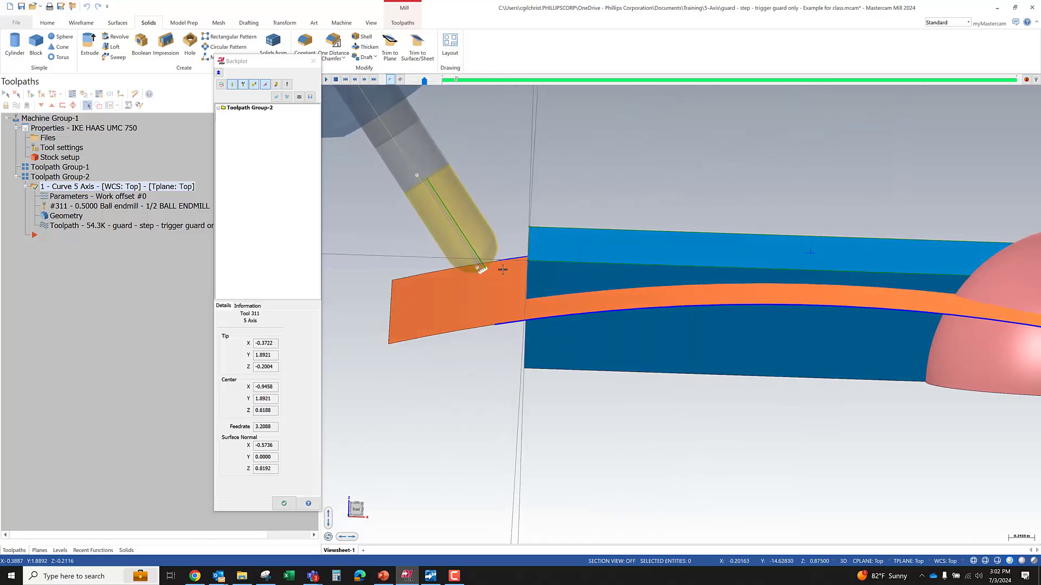
scroll(513, 218, "up", 1)
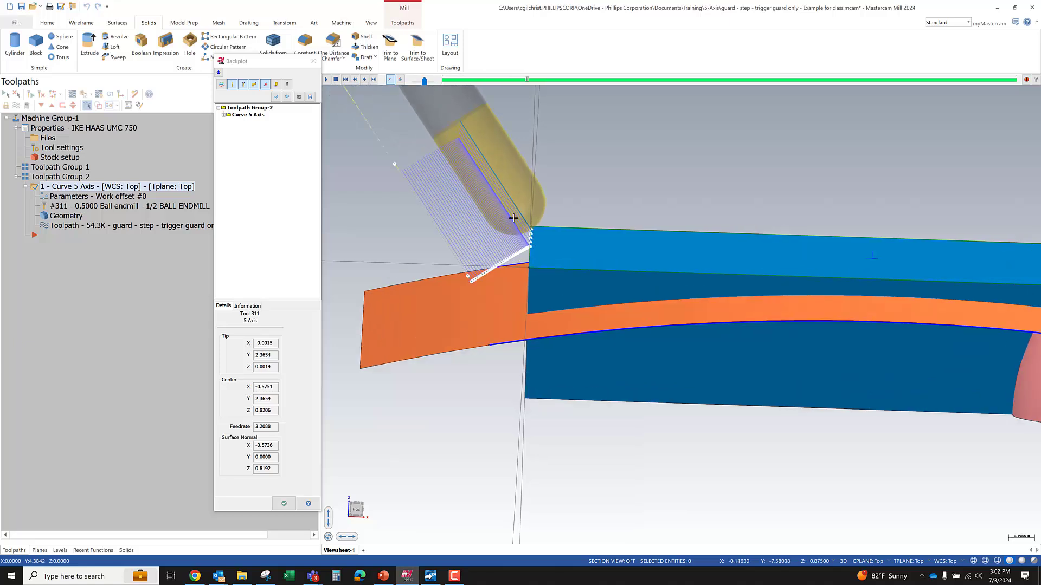
scroll(517, 224, "up", 4)
middle_click_drag(528, 252, 534, 230)
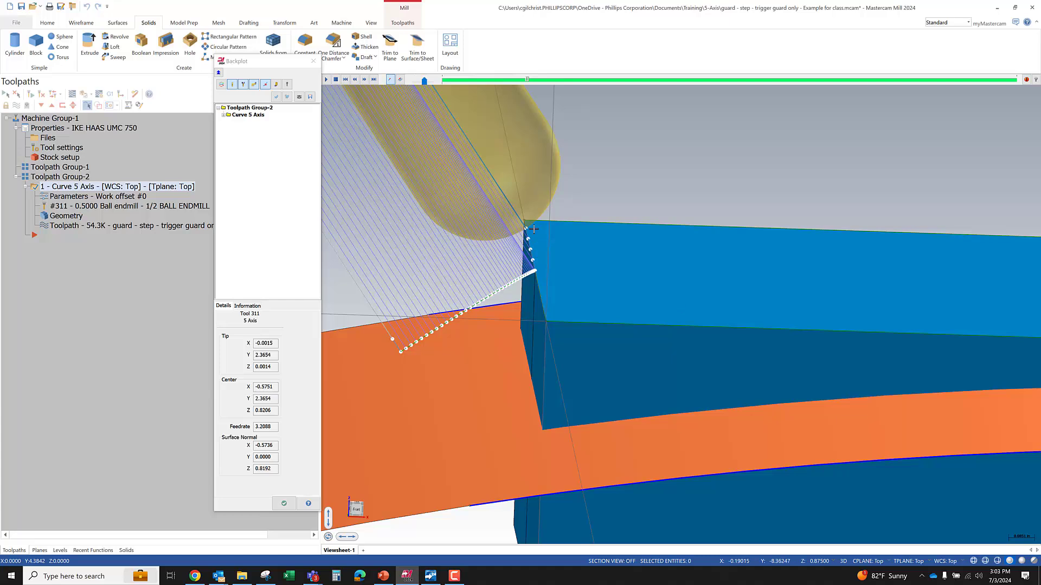
middle_click_drag(500, 284, 501, 281)
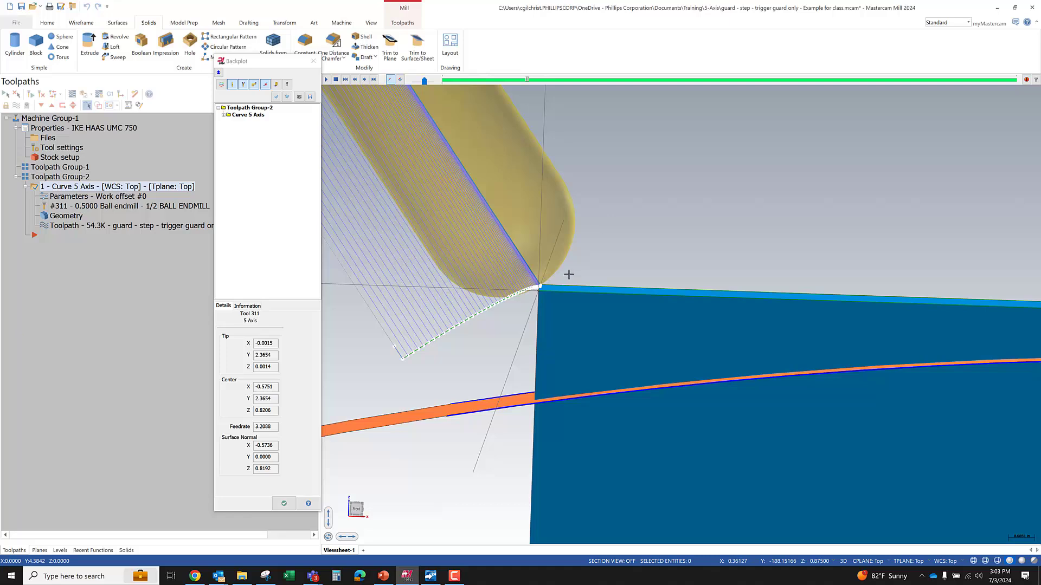
middle_click_drag(569, 275, 663, 271)
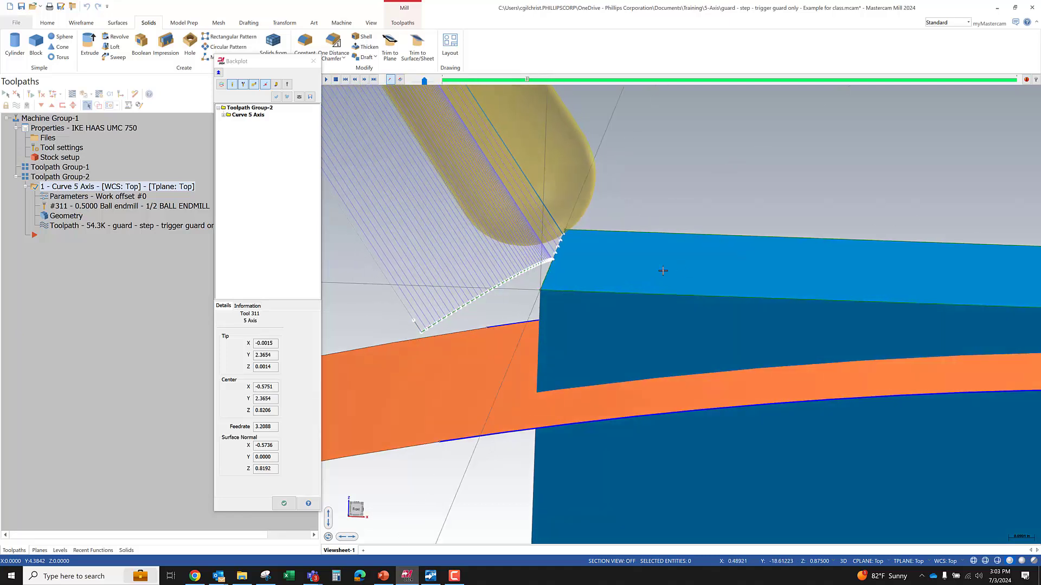
middle_click_drag(570, 243, 551, 258)
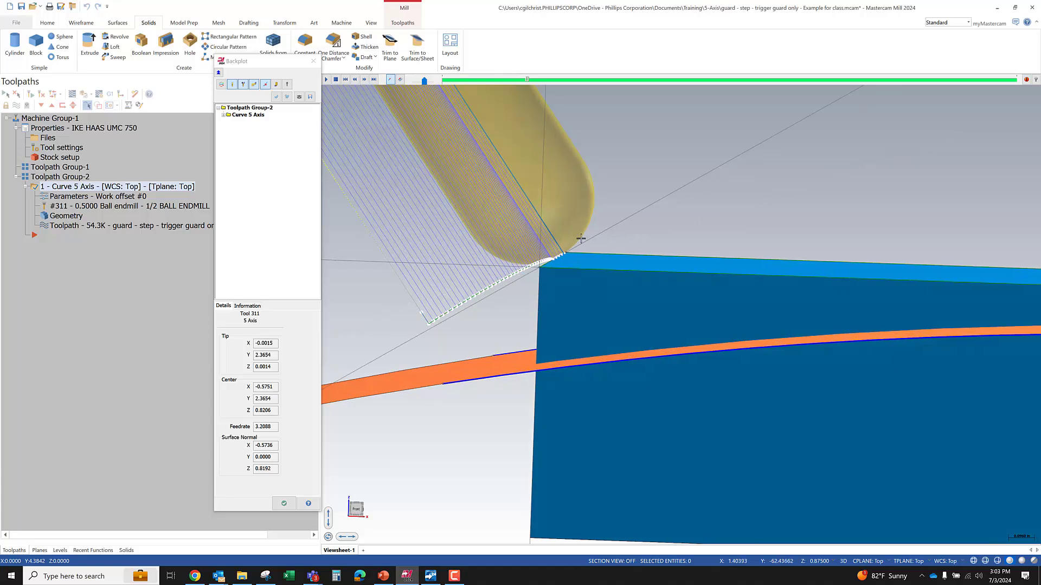
scroll(580, 238, "down", 1)
middle_click_drag(580, 241, 442, 308)
scroll(497, 300, "down", 5)
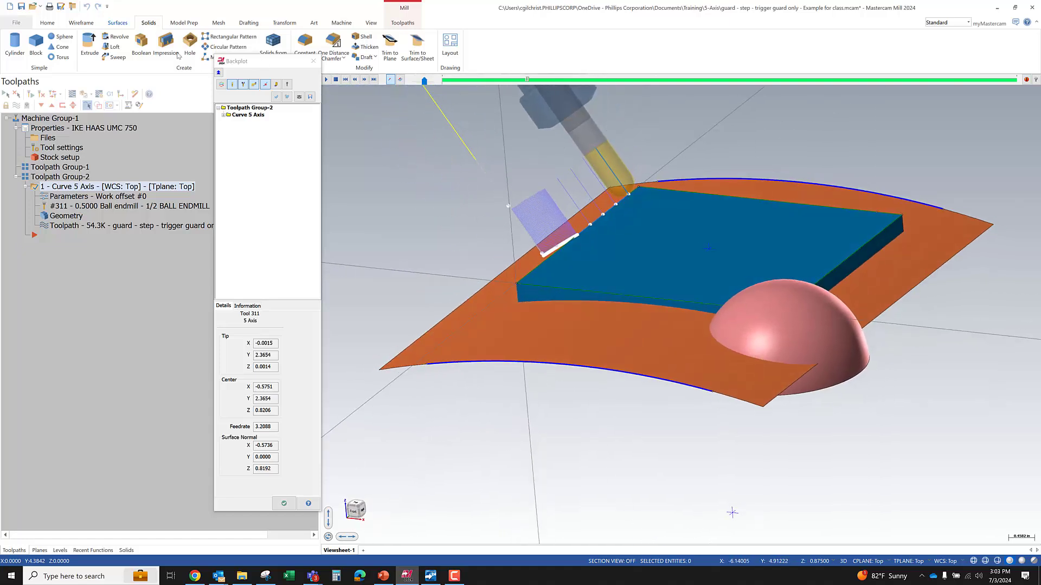
key("Escape")
Step: Save the file and create level 10 named "Solid with Island" as the active level
left_click(21, 7)
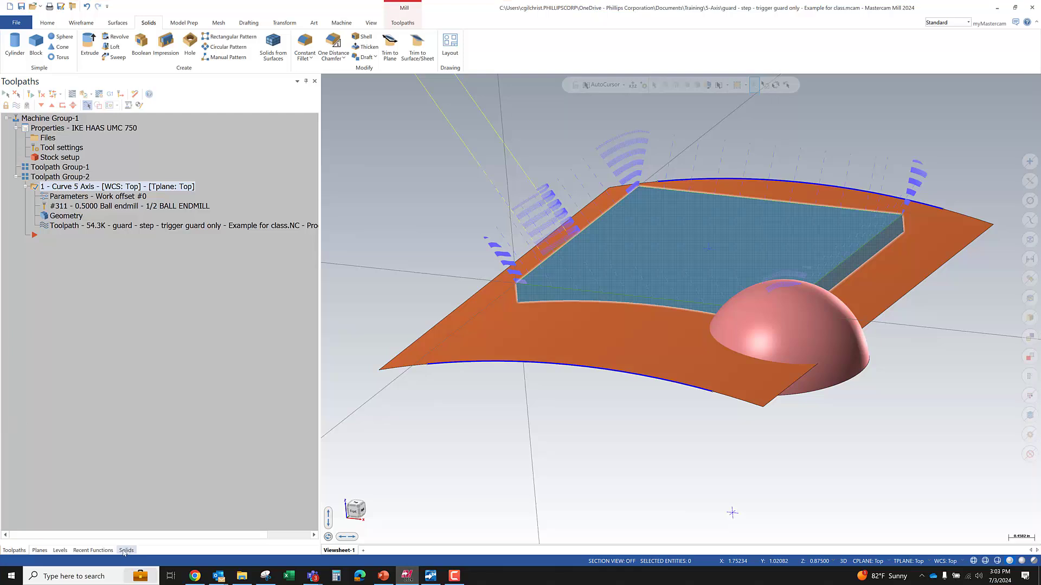
left_click(59, 551)
left_click_drag(69, 447, 2, 462)
type("10")
key("Return")
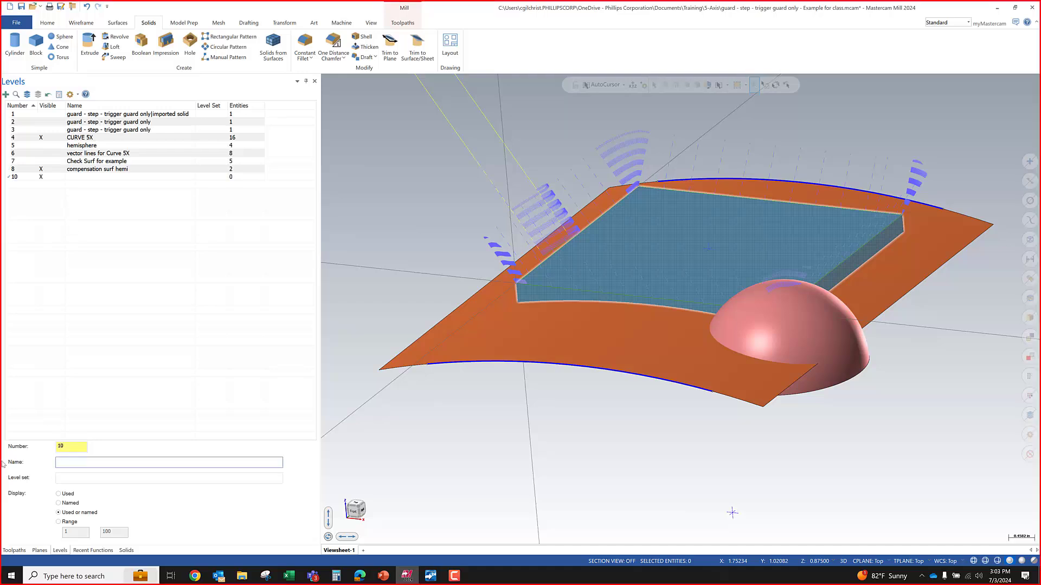
type("Solid with")
key("Return")
Step: Copy the blue block solid onto level 10
scroll(644, 264, "down", 3)
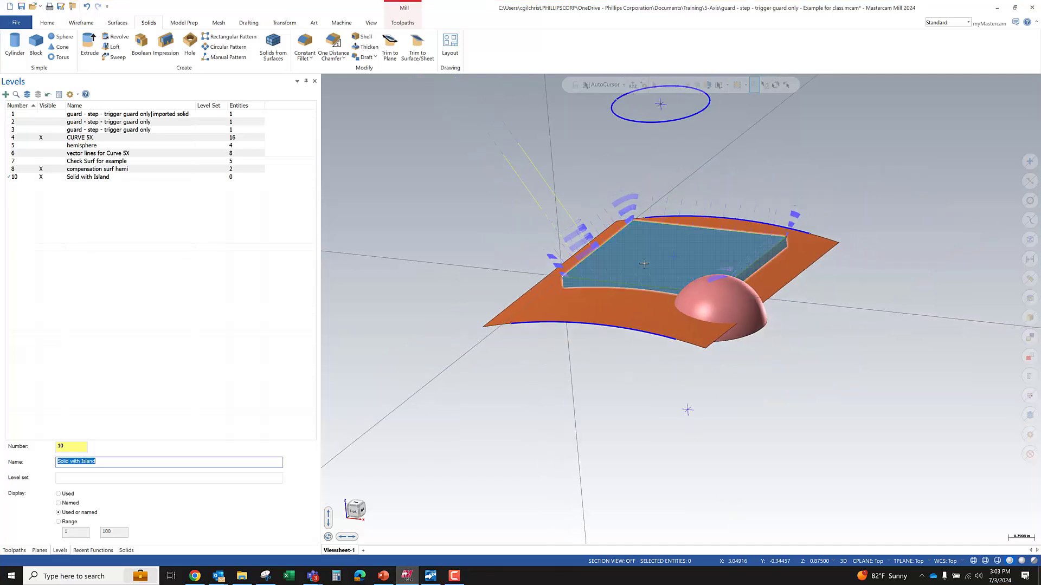
left_click(643, 263)
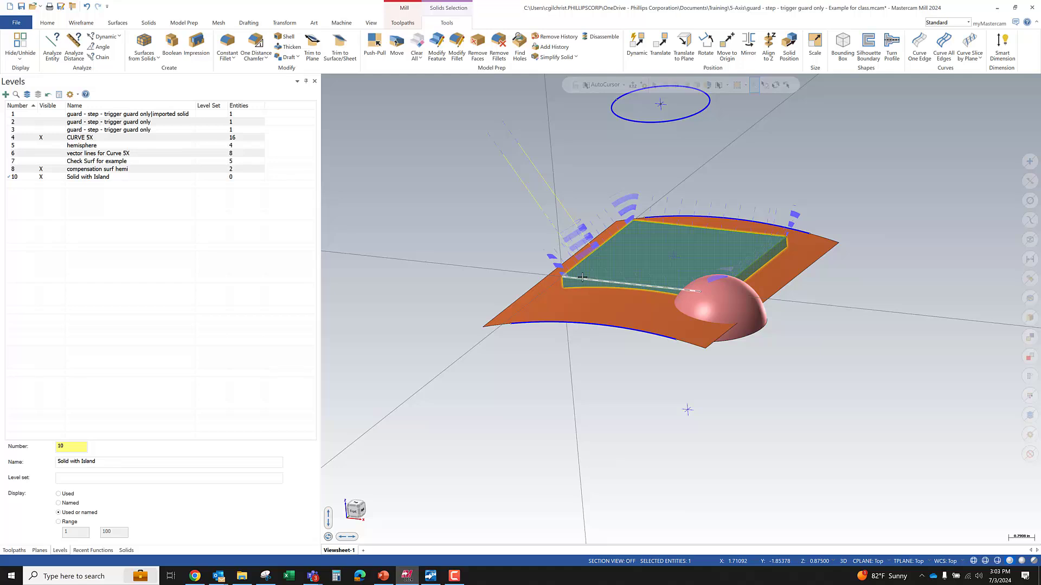
right_click(457, 156)
left_click(568, 148)
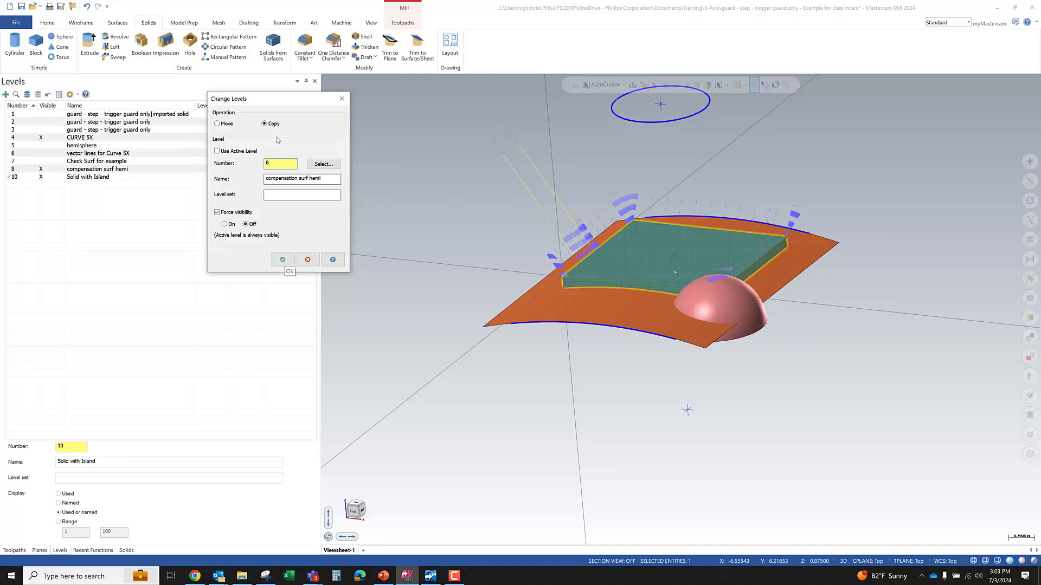
left_click(282, 260)
Step: Hide levels 8 (compensation surf hemi) and 4 (CURVE 5X), leaving level 10 visible
left_click(22, 178)
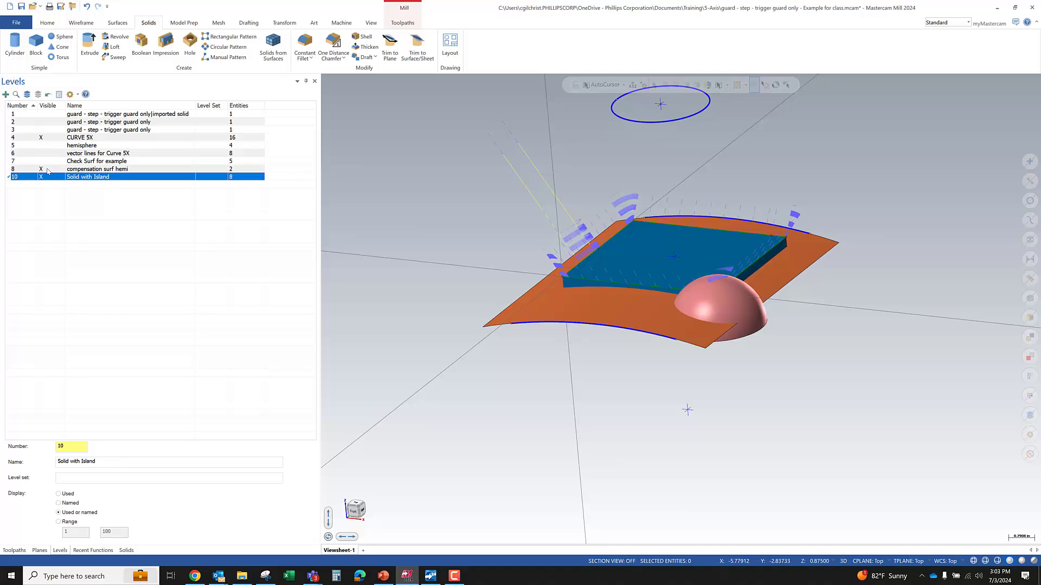
left_click(41, 169)
left_click(40, 138)
scroll(470, 253, "up", 4)
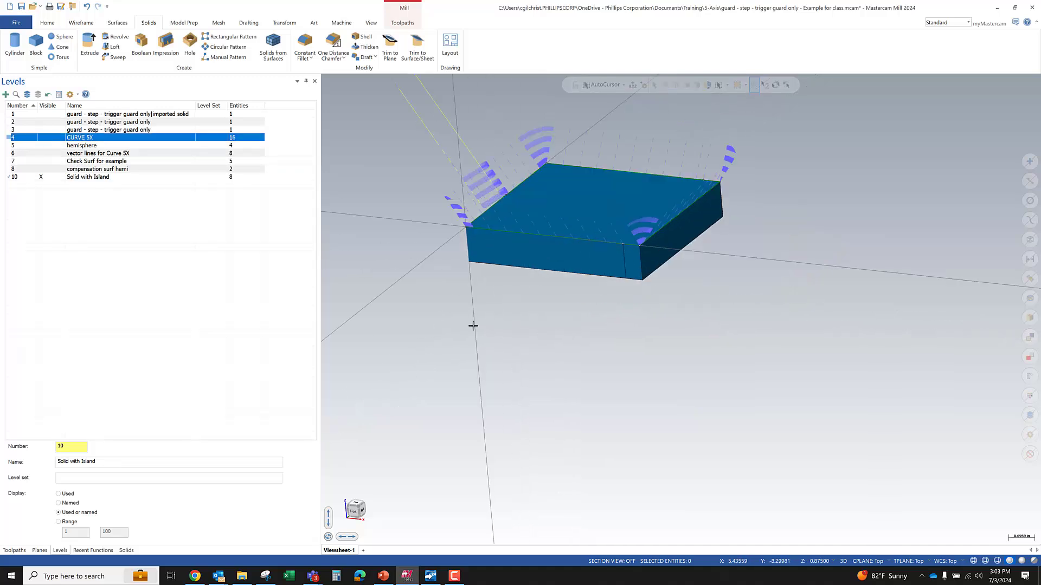
Step: Create edge curves around the bottom face of the blue block with Curve All Edges
left_click(82, 24)
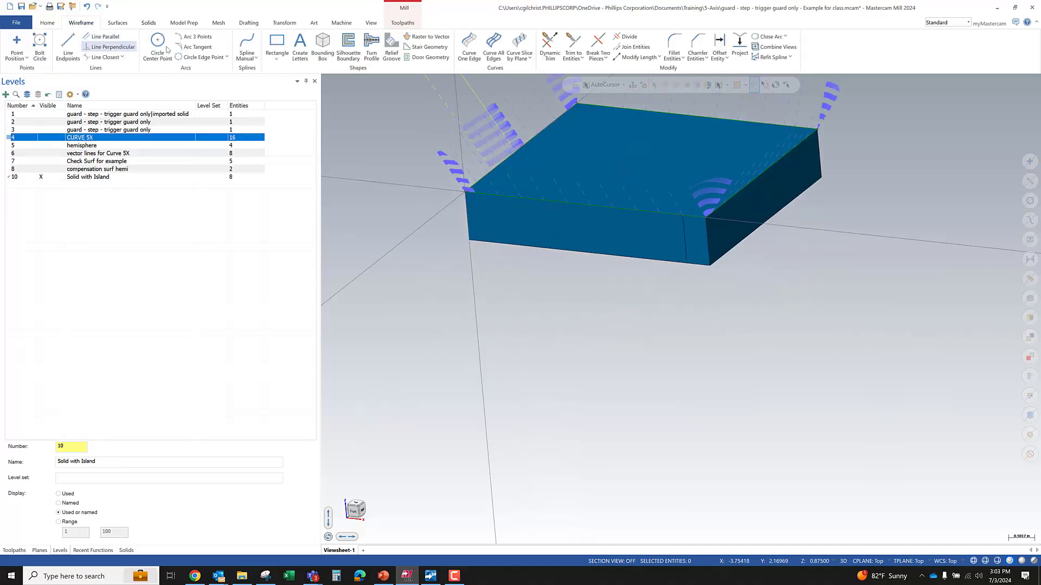
left_click(498, 45)
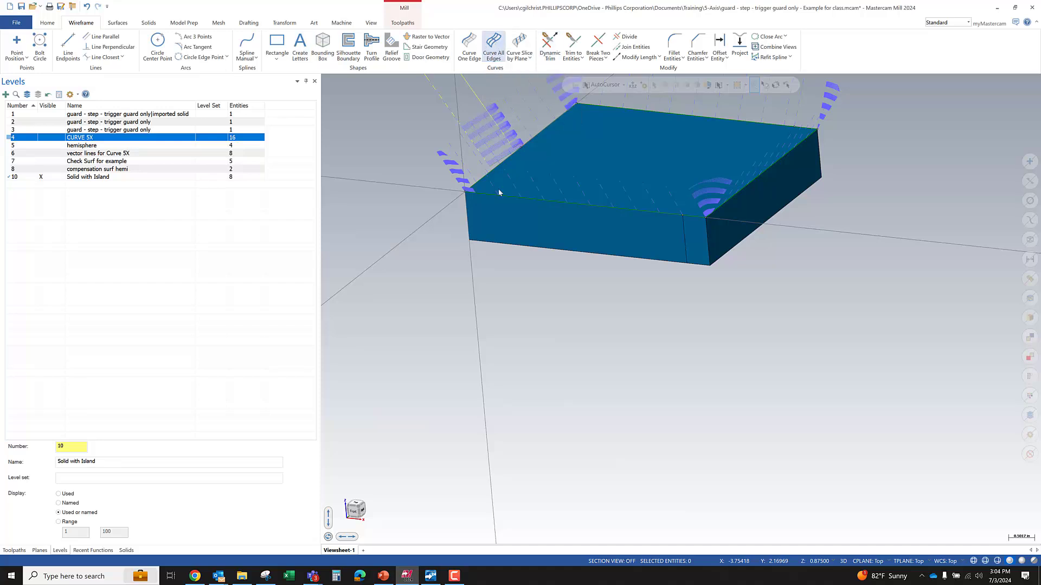
middle_click_drag(548, 344, 579, 259)
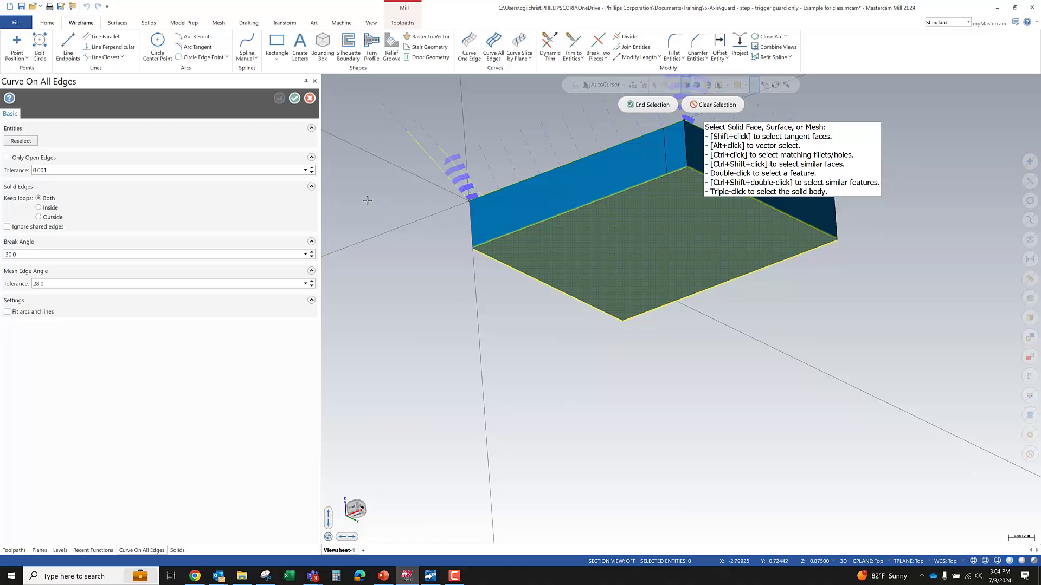
left_click(648, 105)
left_click(295, 100)
middle_click_drag(618, 378, 634, 437)
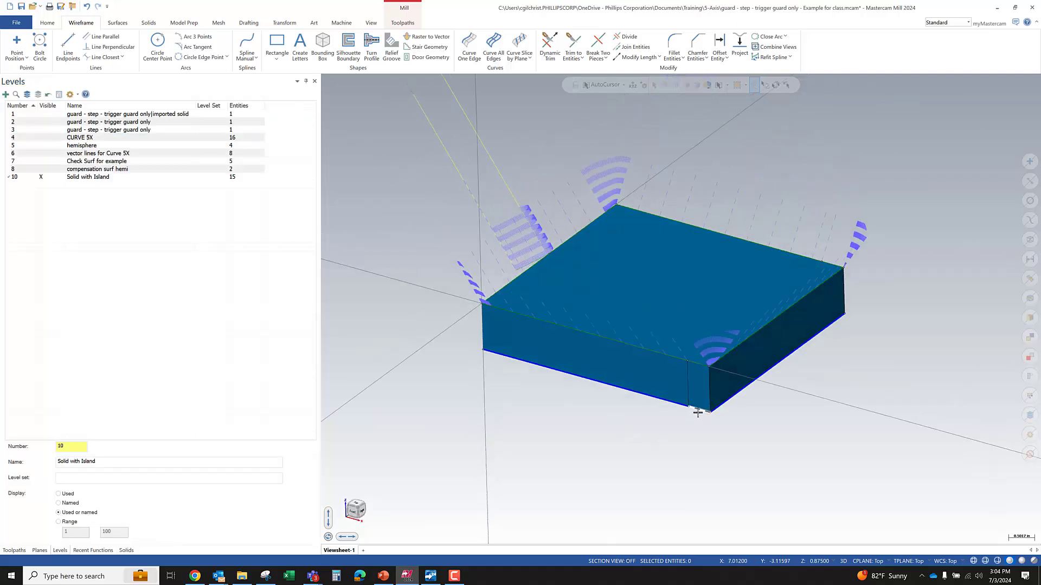
Step: Offset the chain around the block's bottom edge outward by 1.25 as a copy with Offset Chains
left_click(674, 403)
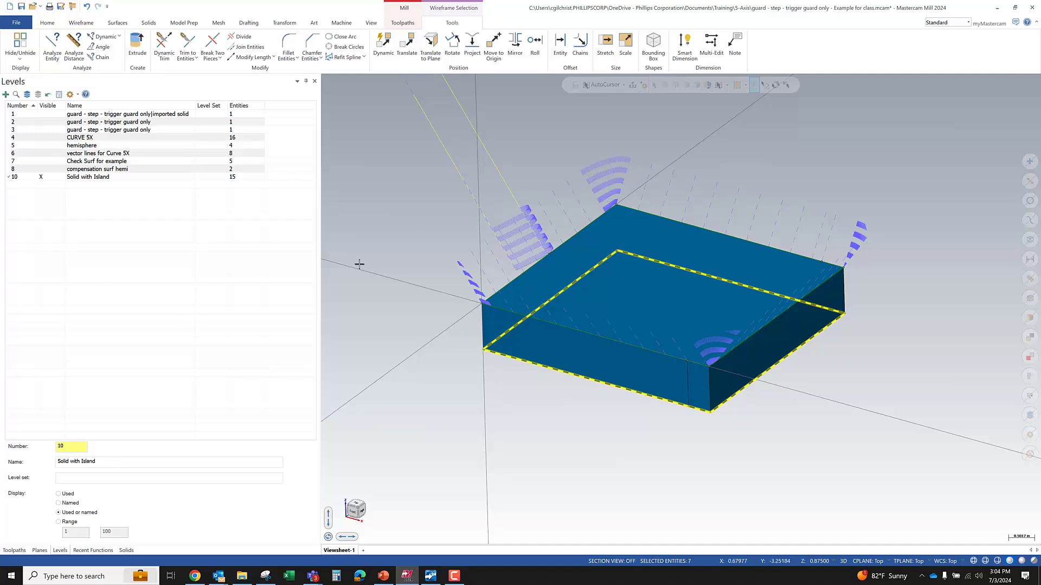
key("Escape")
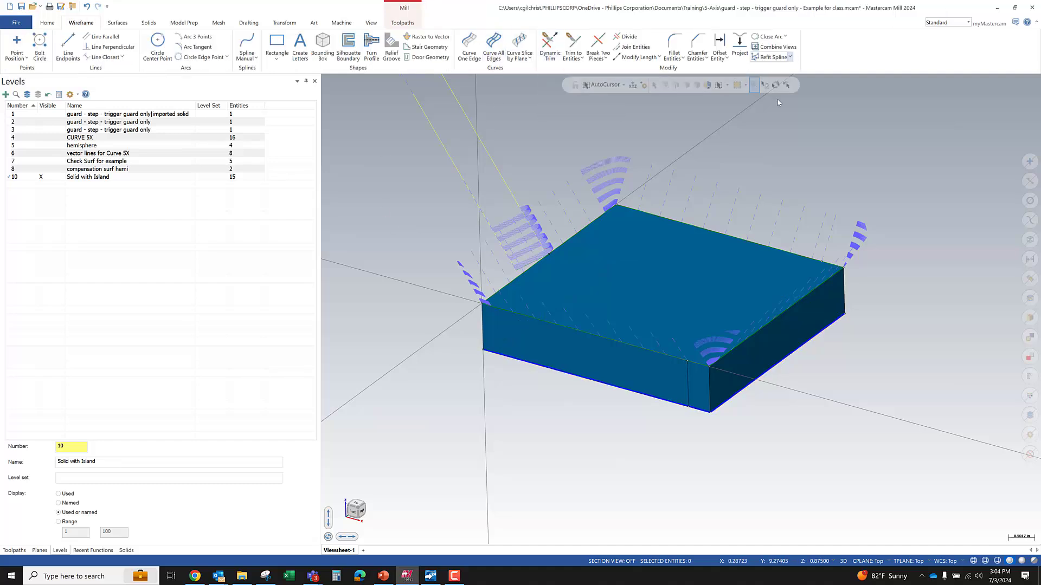
left_click(720, 56)
left_click(738, 79)
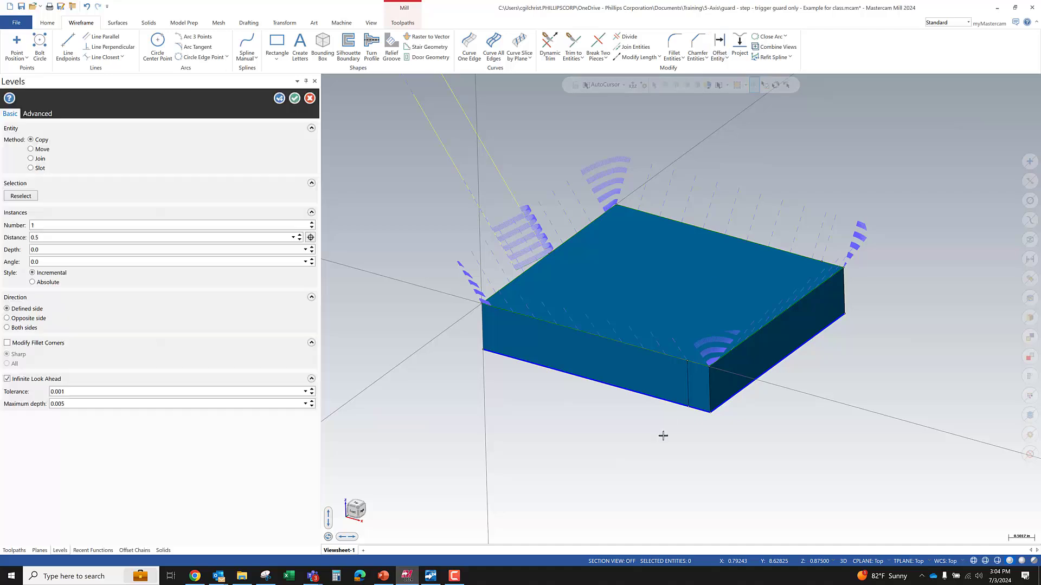
left_click(676, 406)
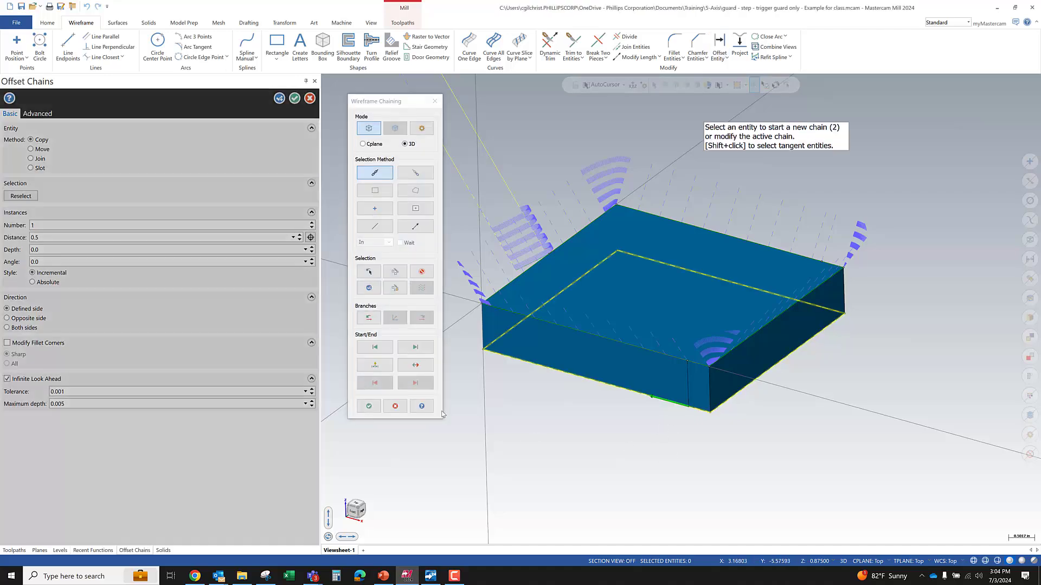
left_click(369, 407)
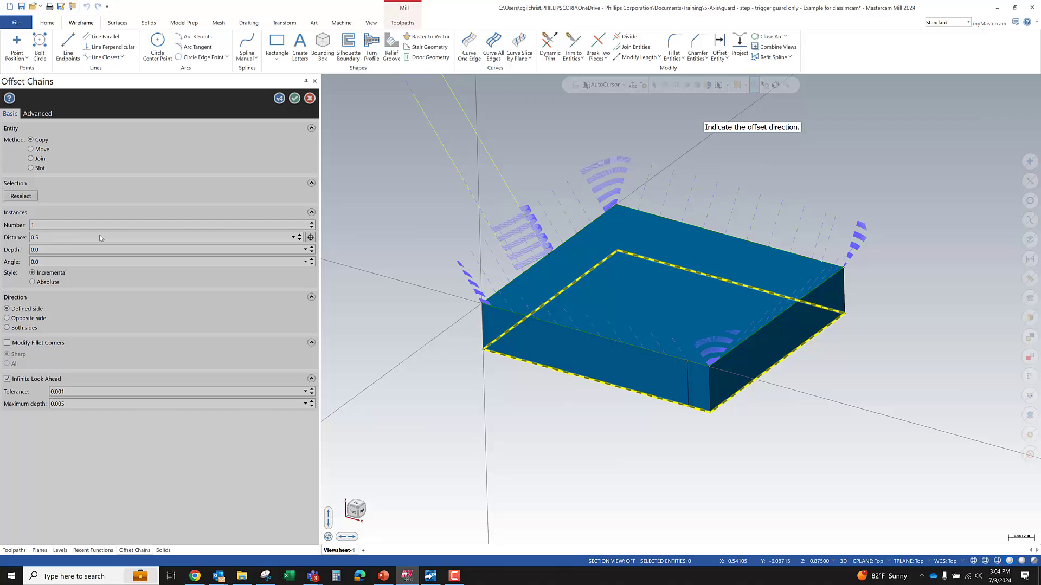
left_click(737, 181)
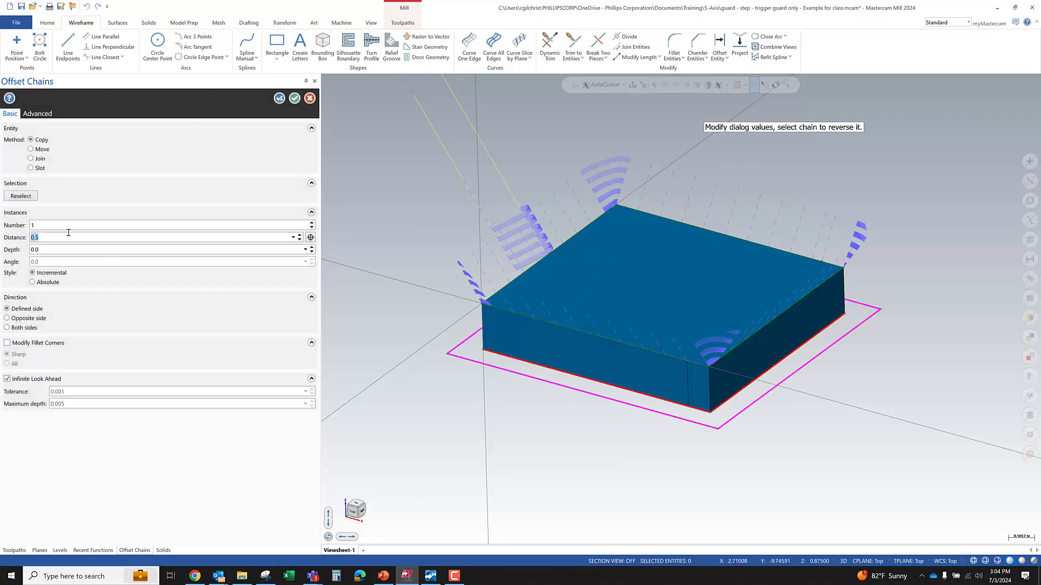
type("1.25")
key("Return")
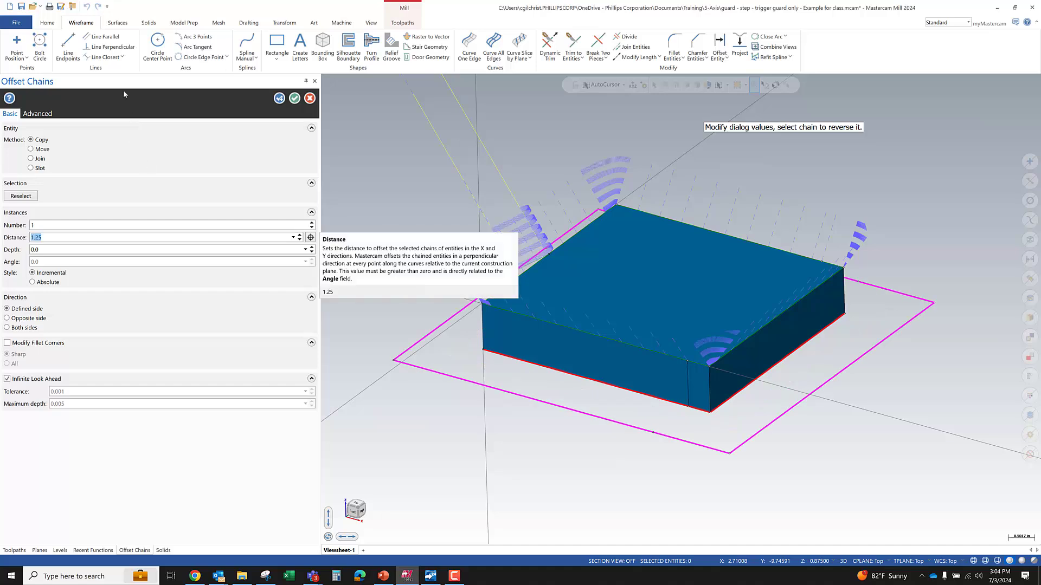
left_click(294, 100)
Step: Extrude the outer offset chain downward by 1.0 as an added boss on the block solid
left_click(149, 23)
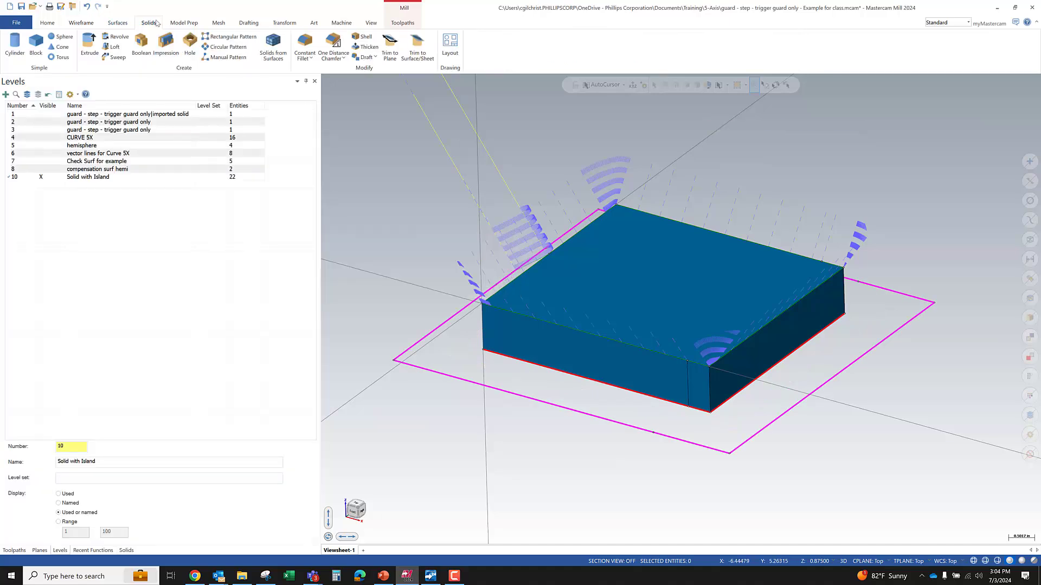
left_click(90, 45)
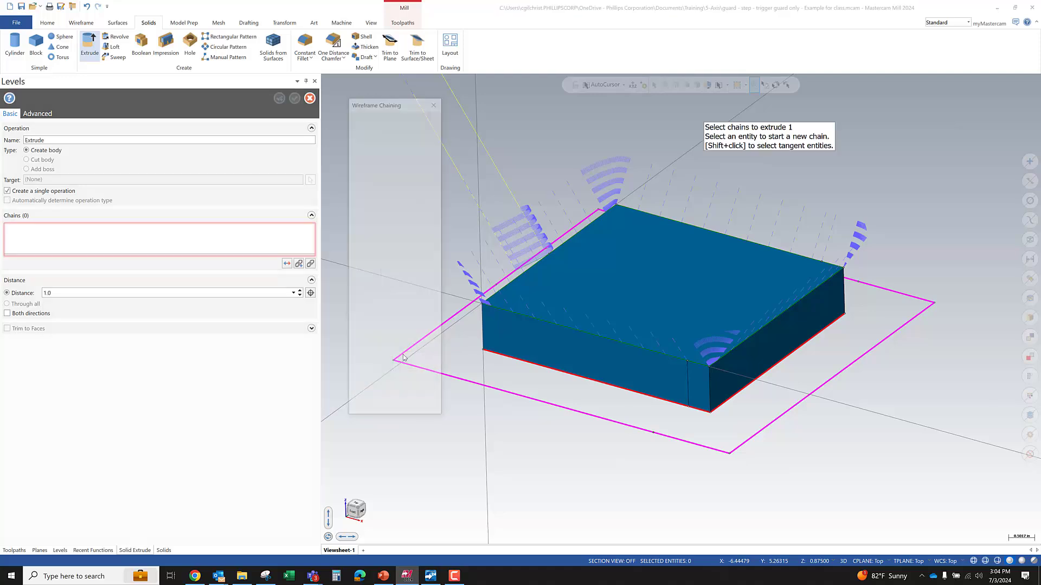
left_click(719, 450)
scroll(520, 404, "down", 4)
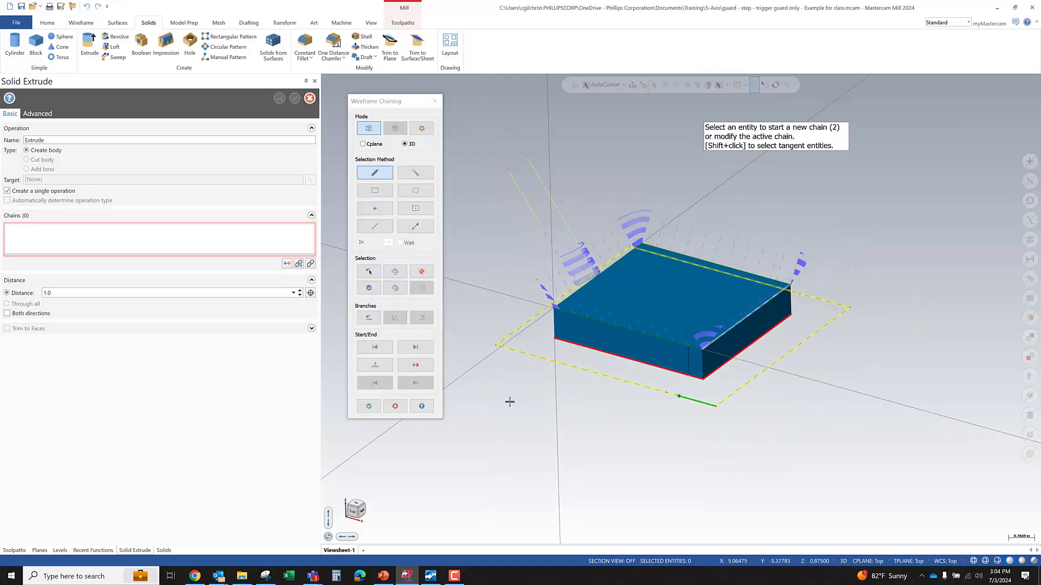
scroll(498, 403, "up", 3)
left_click(368, 407)
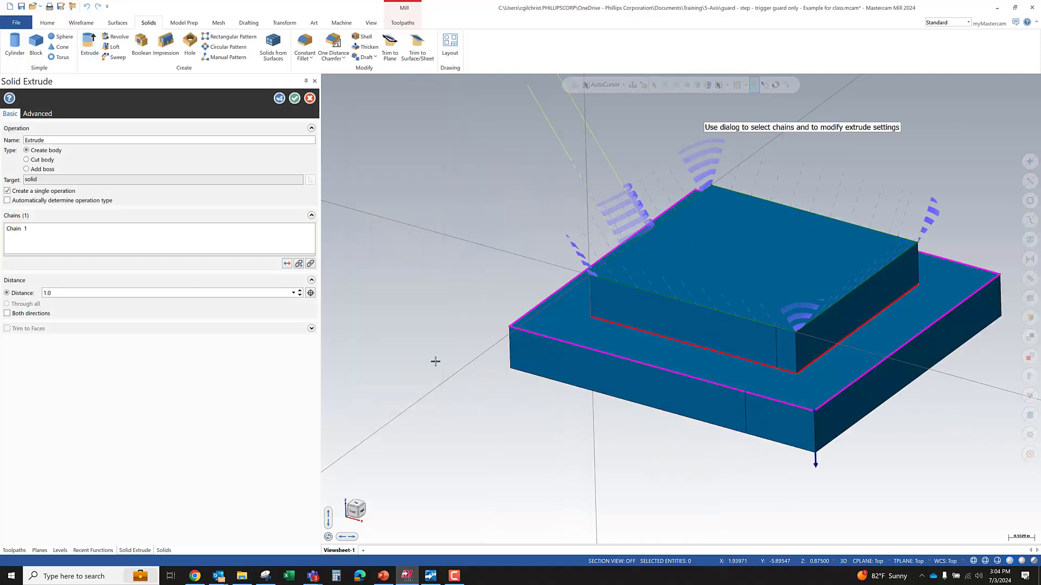
left_click(27, 169)
left_click(294, 99)
Step: Examine the stepped solid from isometric and side views, checking the toolpath moves around the island's corners above the base
mouse_move(716, 469)
middle_mouse_down()
mouse_move(781, 496)
mouse_move(811, 456)
mouse_move(762, 451)
mouse_move(716, 425)
mouse_move(661, 364)
middle_mouse_up()
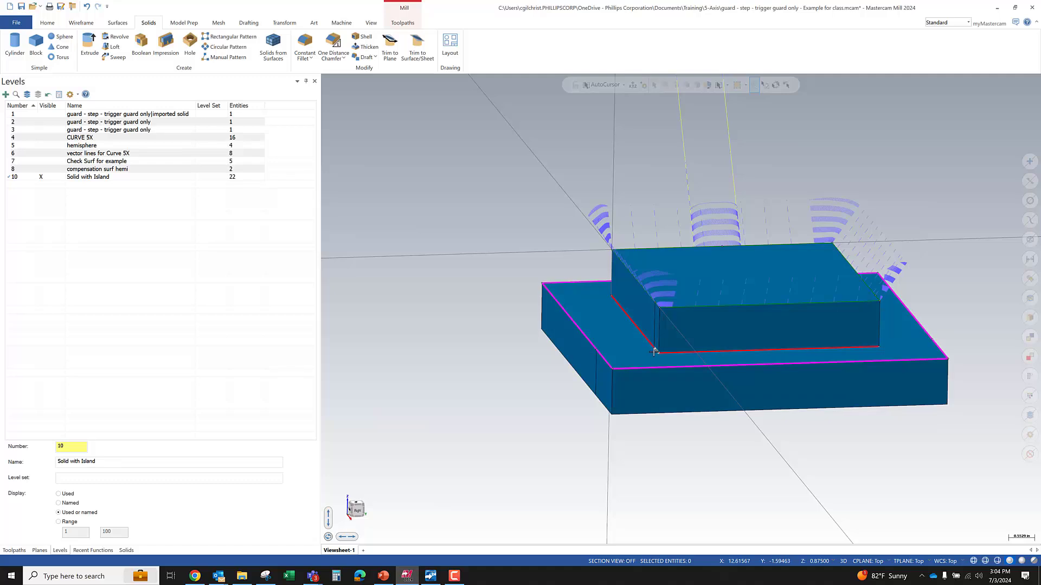
middle_click_drag(643, 339, 845, 371)
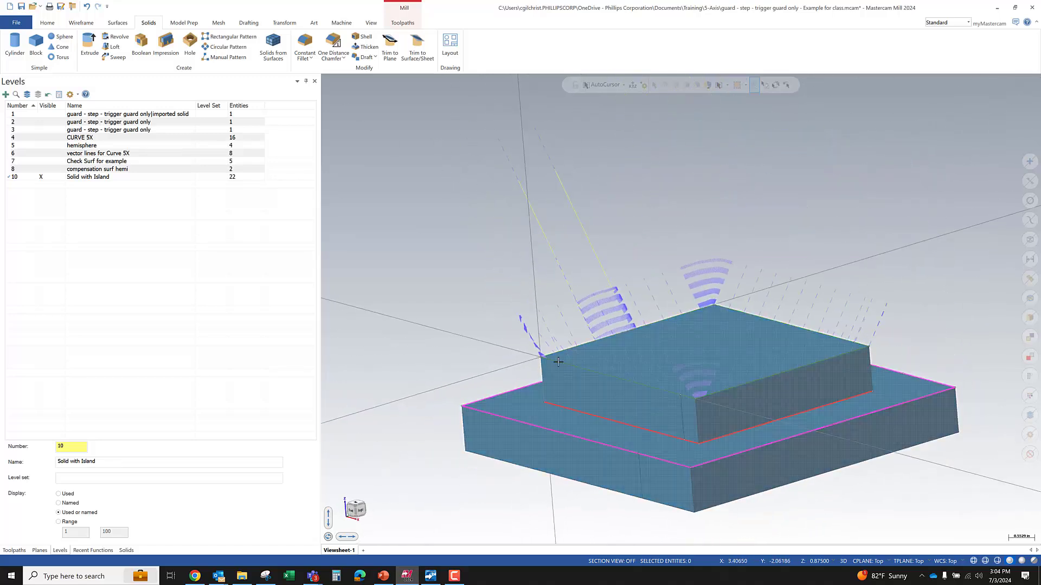
scroll(559, 359, "down", 3)
scroll(634, 369, "up", 3)
right_click(723, 225)
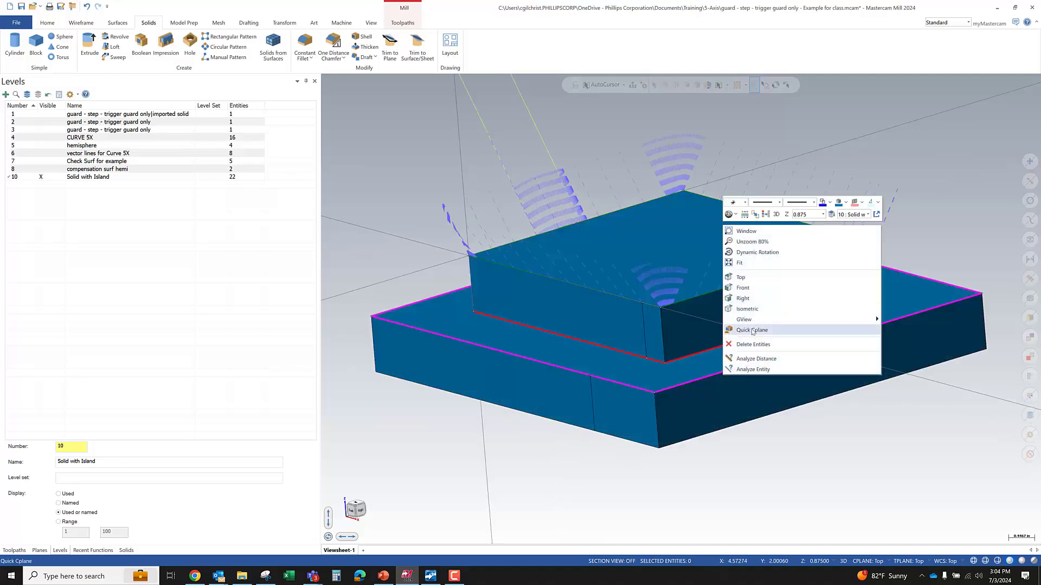
left_click(749, 309)
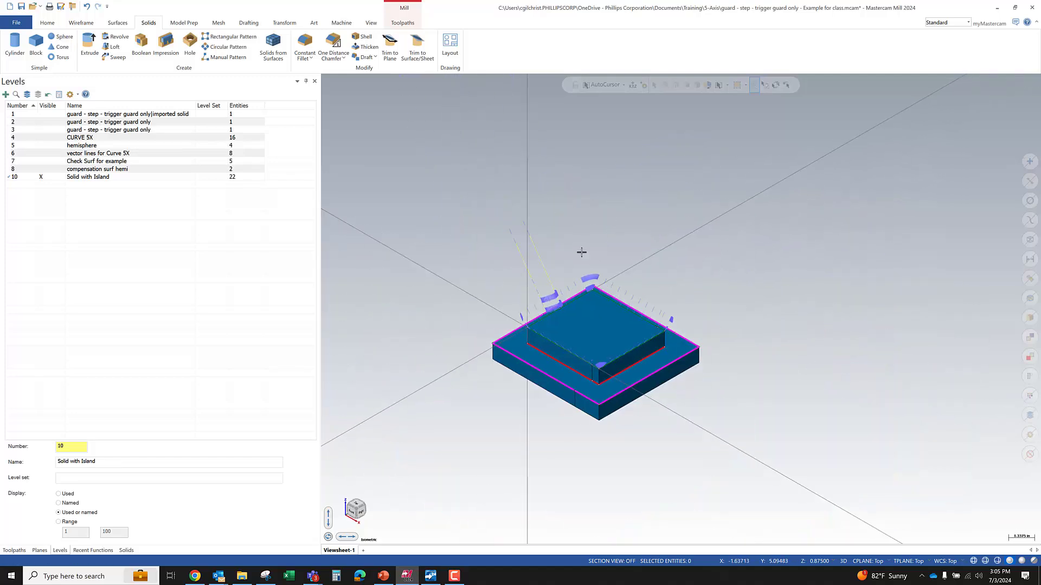
scroll(620, 269, "up", 5)
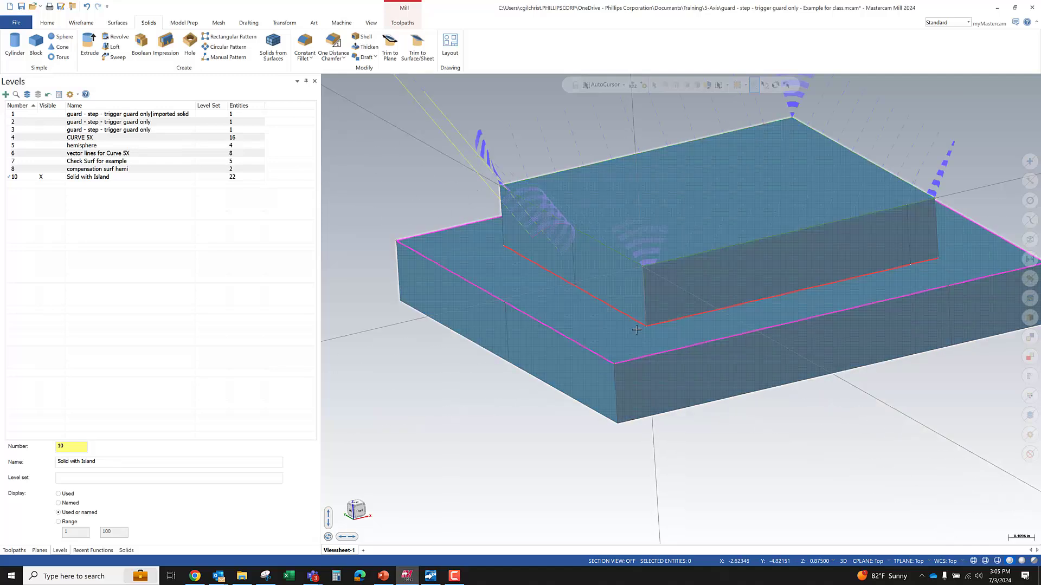
scroll(529, 292, "down", 3)
middle_click_drag(681, 308, 602, 349)
scroll(542, 244, "up", 5)
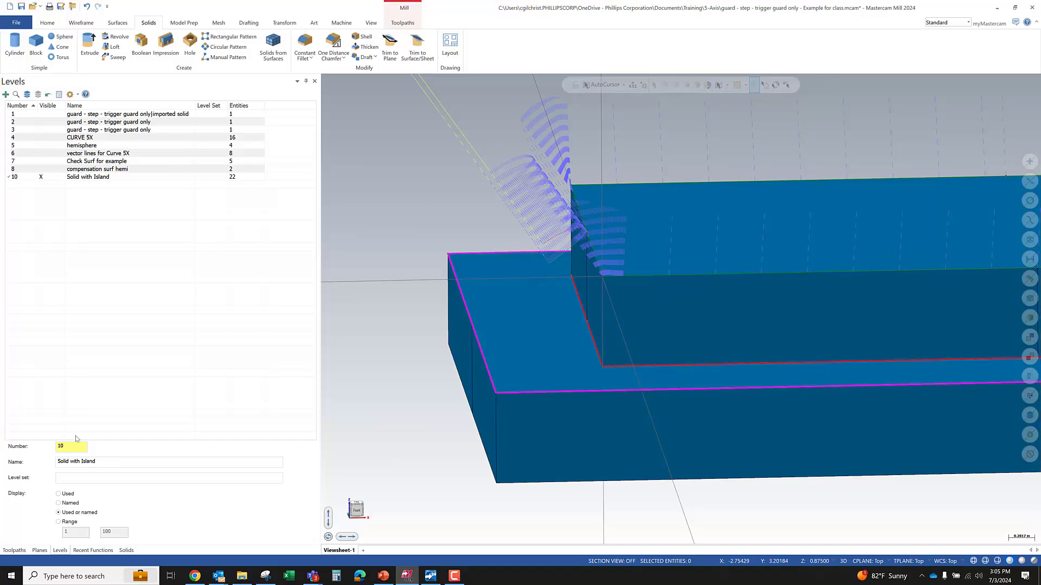
Step: Replace the Curve 5 Axis operation's drive curve with the 3D chain around the island's bottom edge
left_click(14, 550)
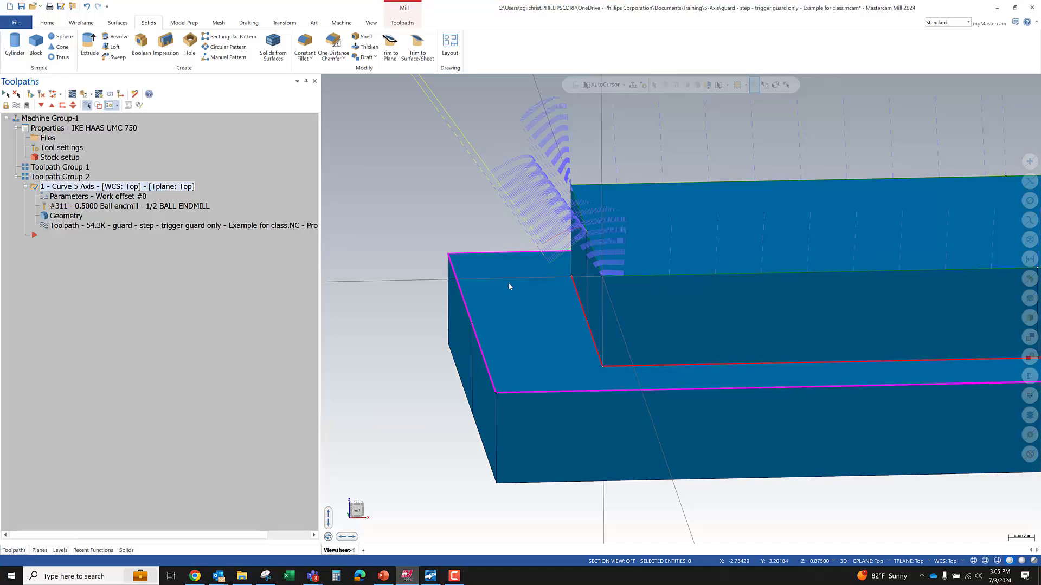
left_click(154, 198)
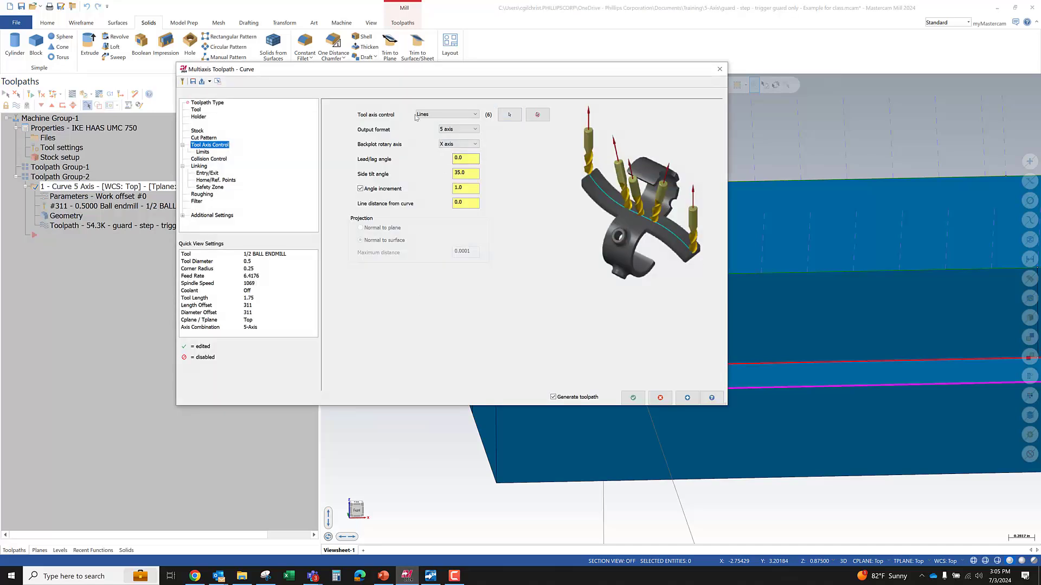
left_click(204, 139)
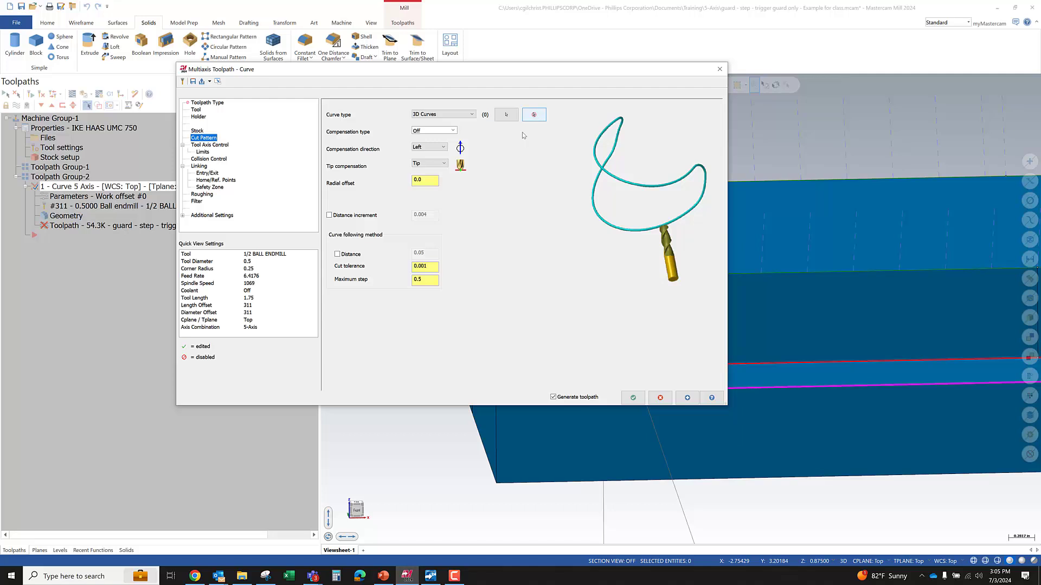
left_click(505, 114)
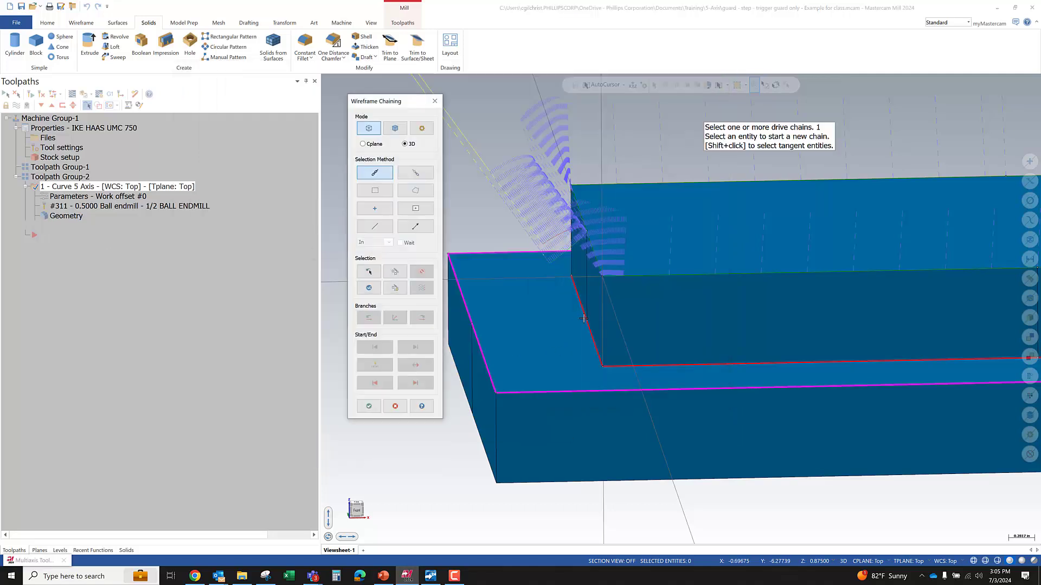
left_click(583, 313)
scroll(582, 313, "down", 5)
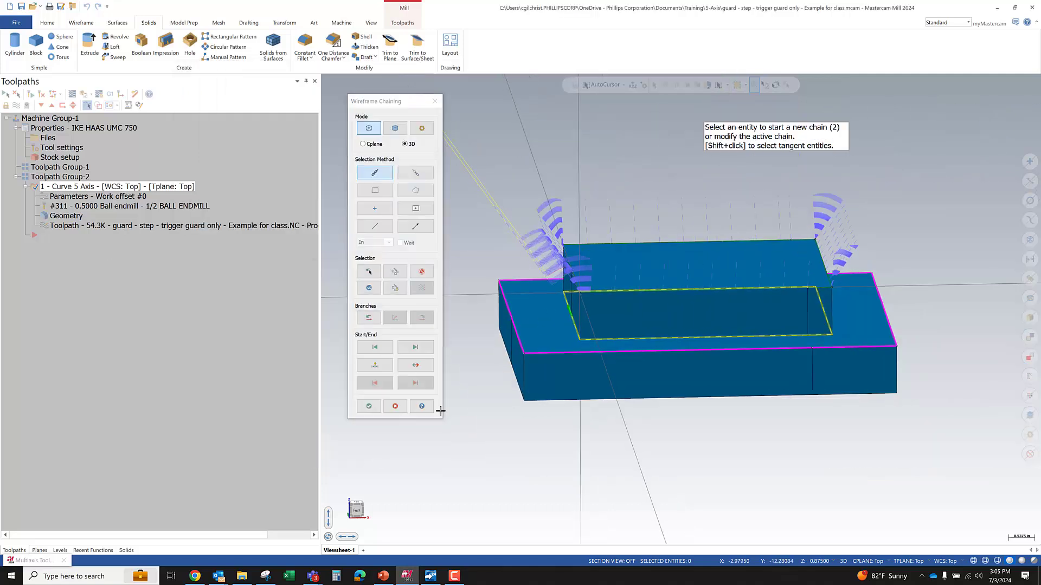
left_click(368, 406)
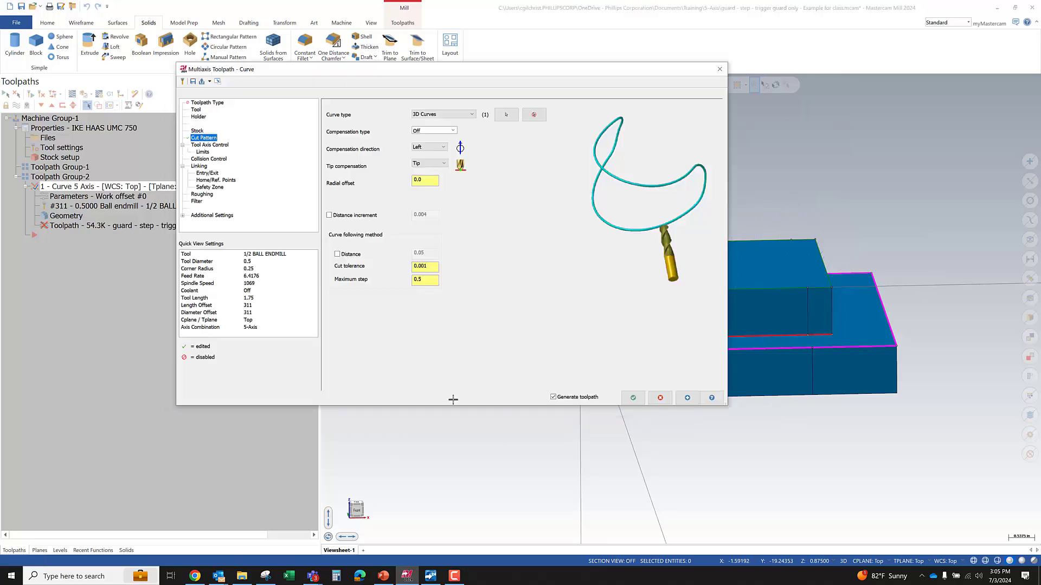
Step: Reselect the collision control compensation surfaces as the island's side walls and the surrounding step face
left_click(210, 145)
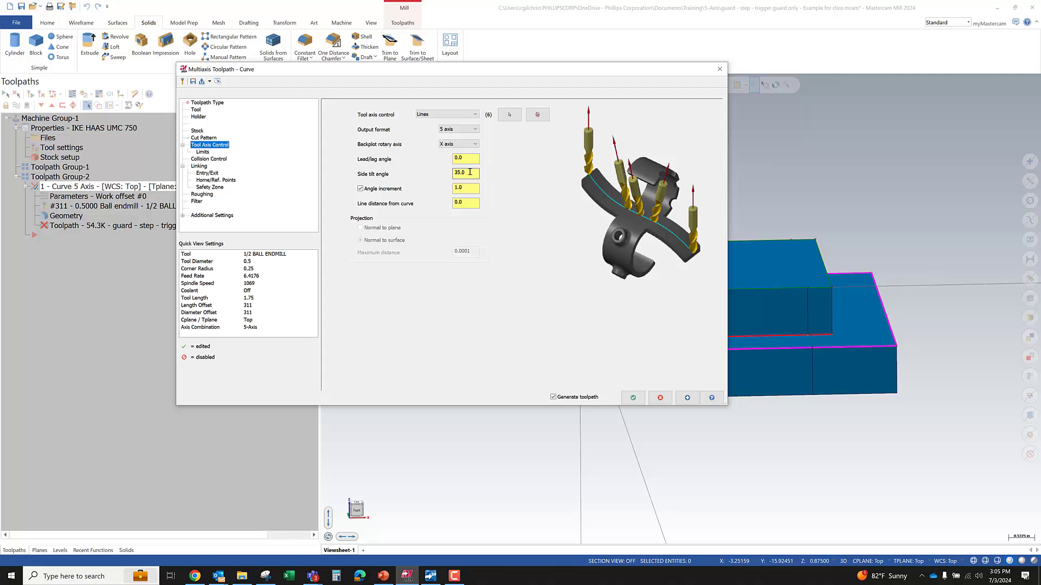
left_click(209, 160)
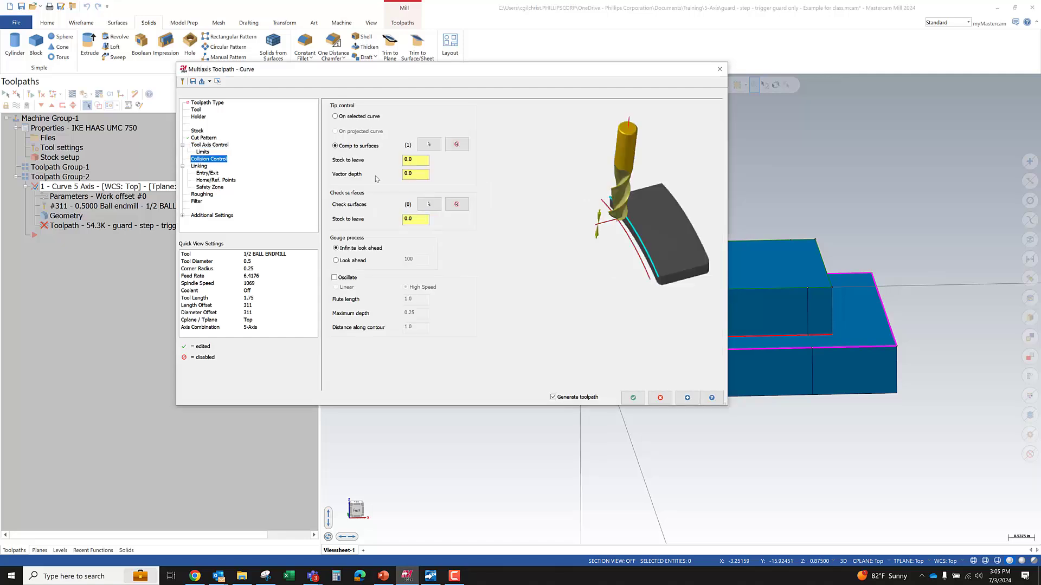
left_click(429, 145)
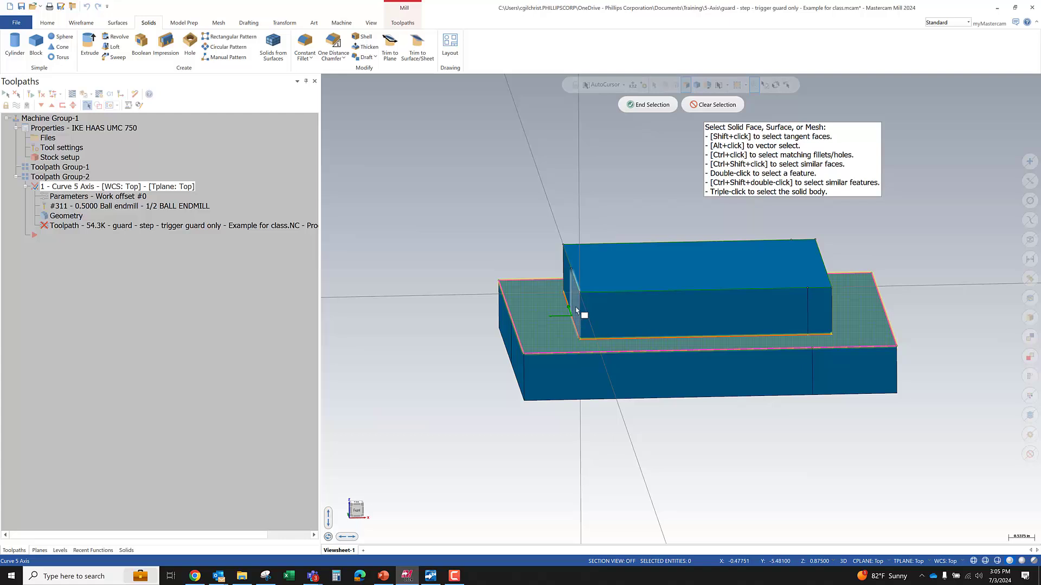
middle_click_drag(531, 267, 615, 303)
middle_click_drag(581, 181, 595, 156)
middle_click_drag(468, 364, 496, 387)
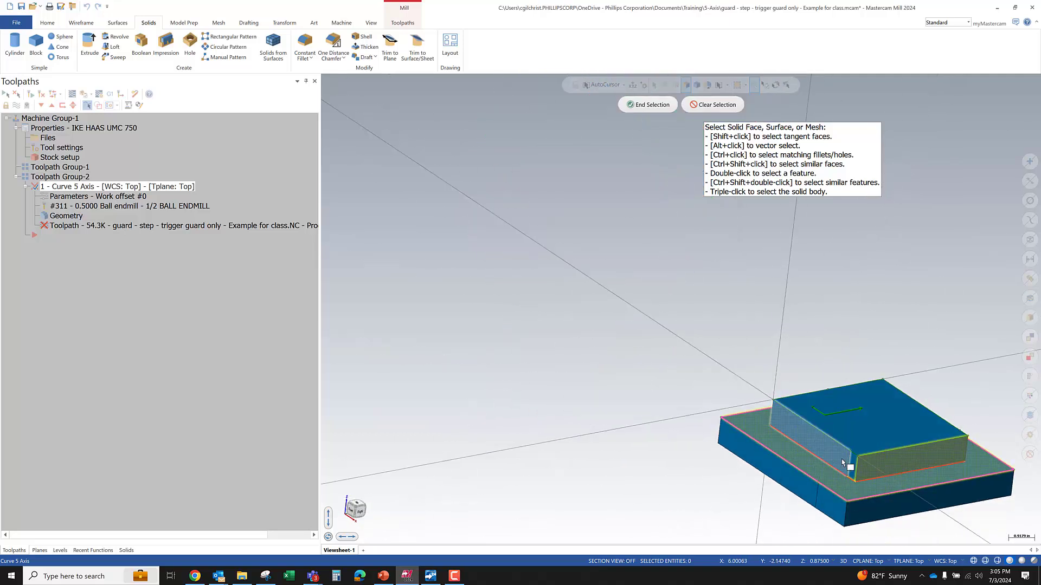
scroll(511, 330, "down", 4)
scroll(717, 421, "up", 5)
scroll(648, 155, "up", 2)
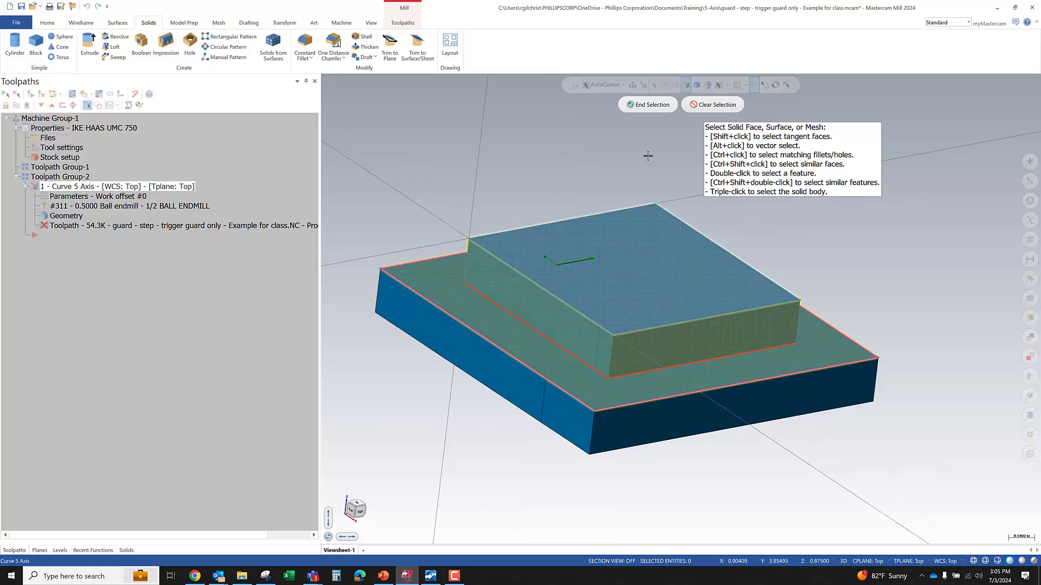
left_click(651, 106)
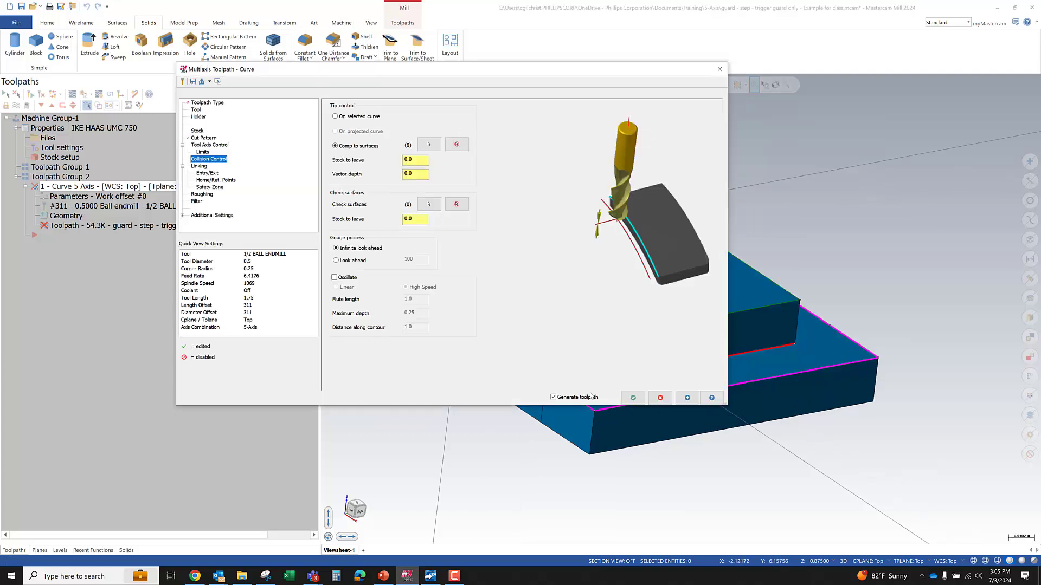
Step: Regenerate the Curve 5 Axis toolpath and inspect its moves around the island's corners
left_click(637, 402)
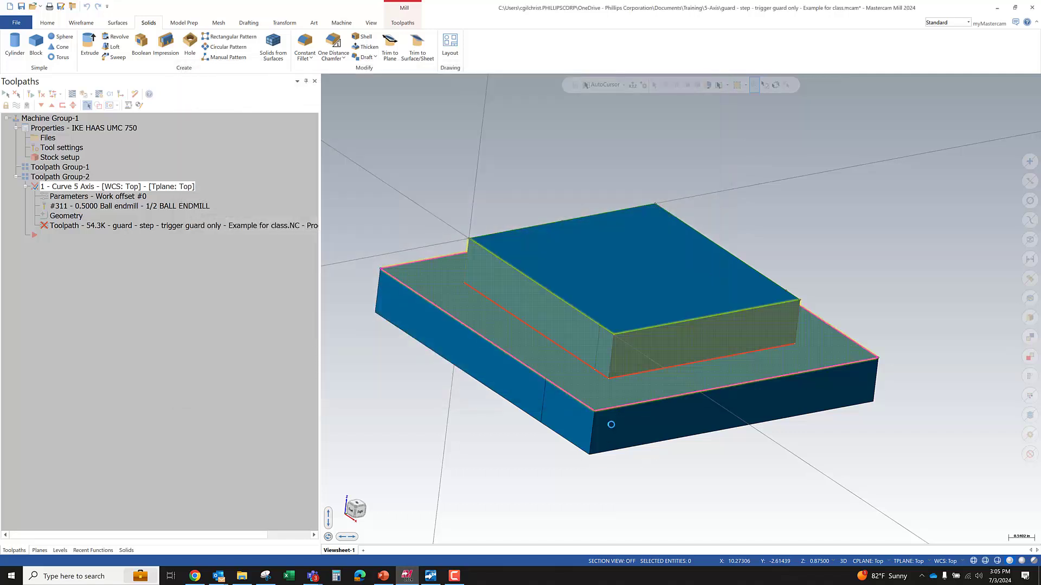
middle_click_drag(525, 394, 653, 283)
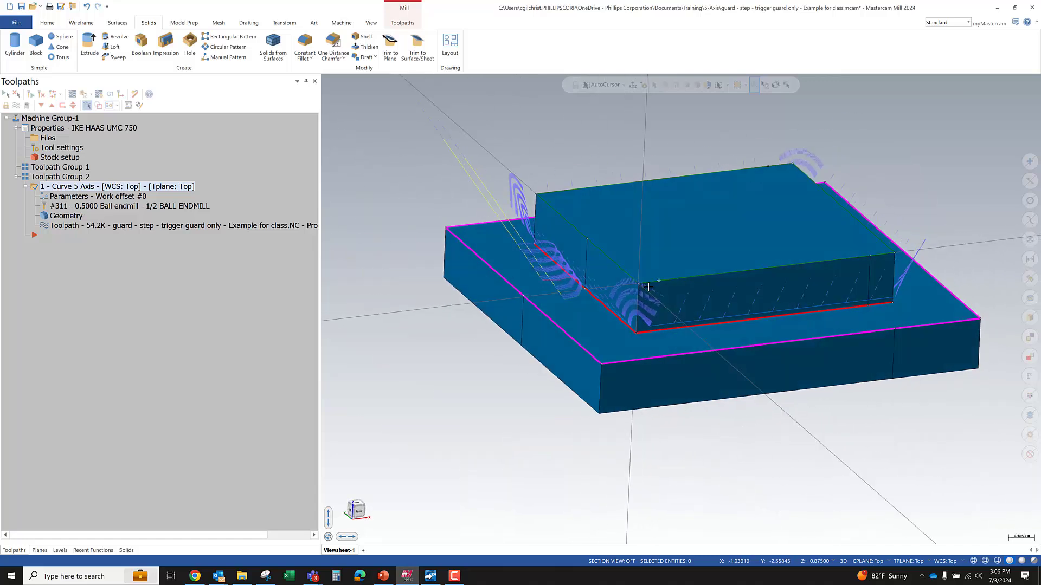
scroll(664, 342, "up", 2)
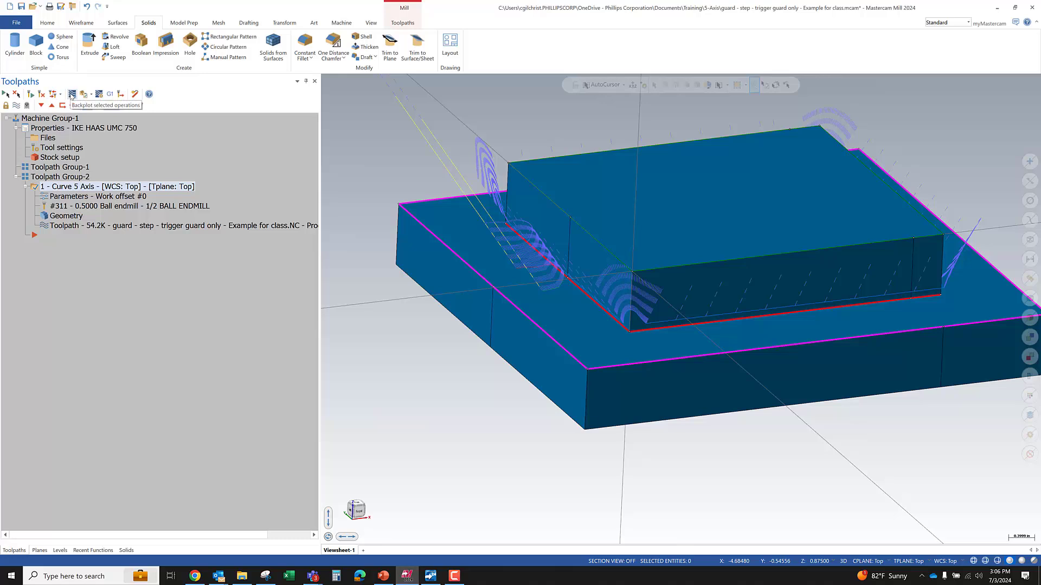
scroll(626, 328, "up", 4)
middle_click_drag(627, 328, 476, 274)
scroll(471, 274, "down", 4)
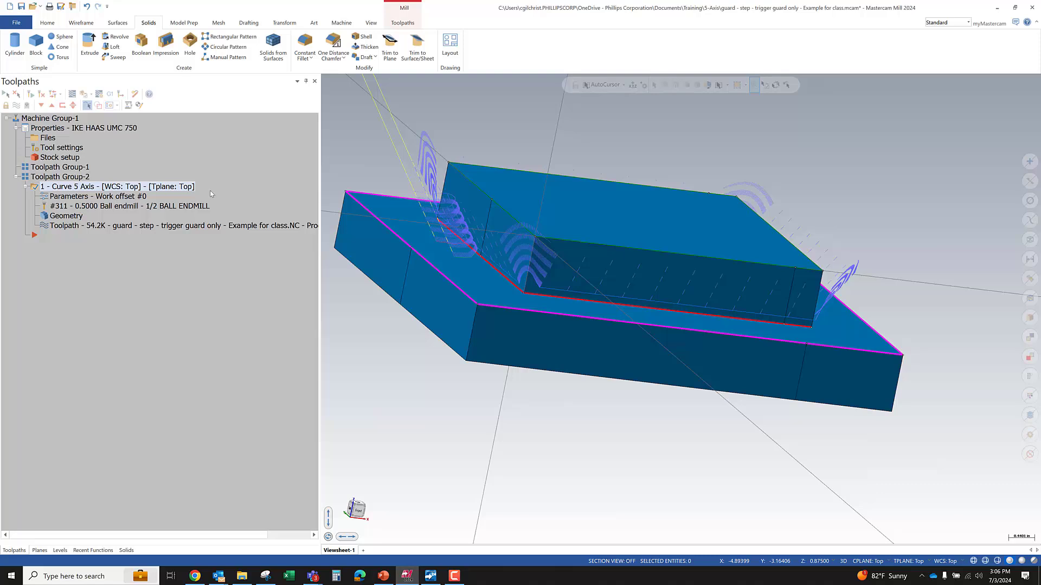
Step: Fillet the first two corners of the island's bottom edge chain with a 0.01 radius, trimming the entities
left_click(80, 23)
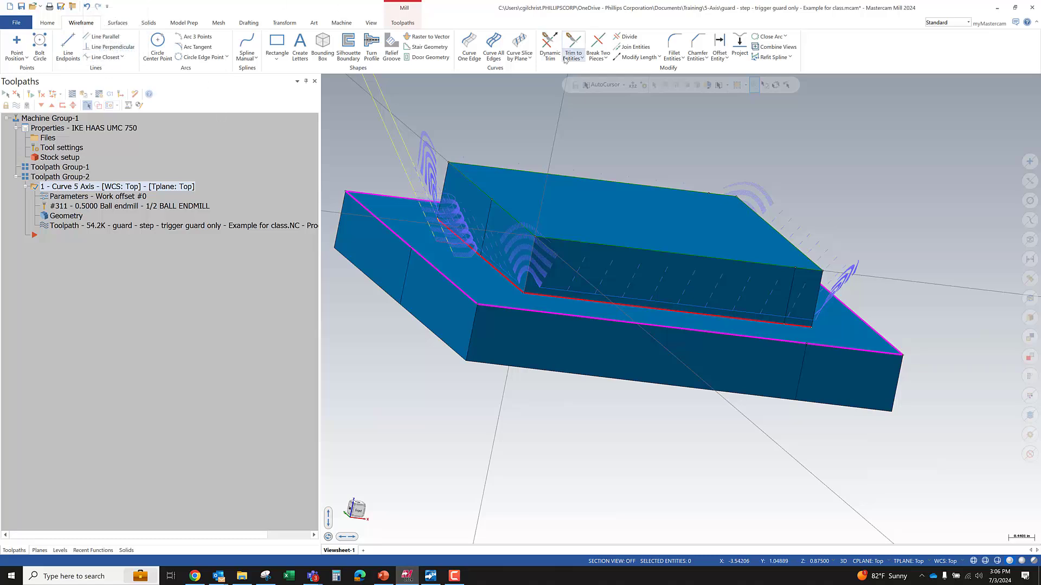
left_click(674, 48)
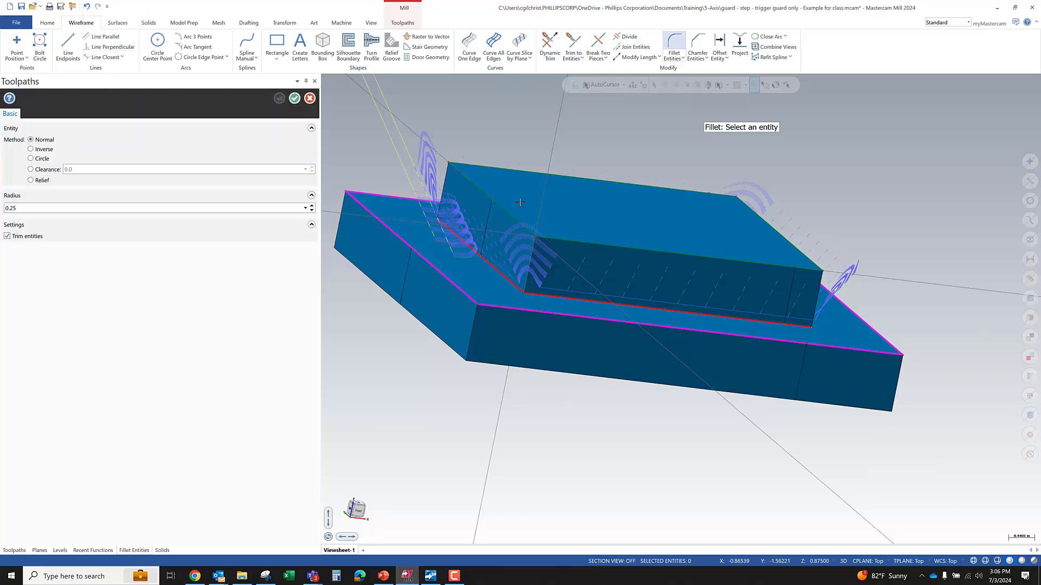
key("BackSpace")
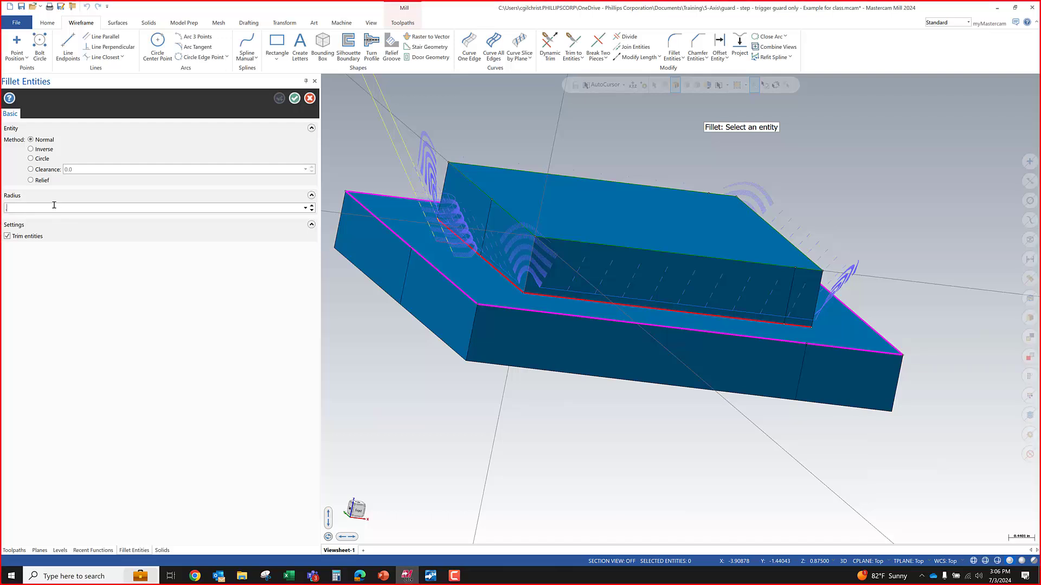
scroll(603, 331, "up", 5)
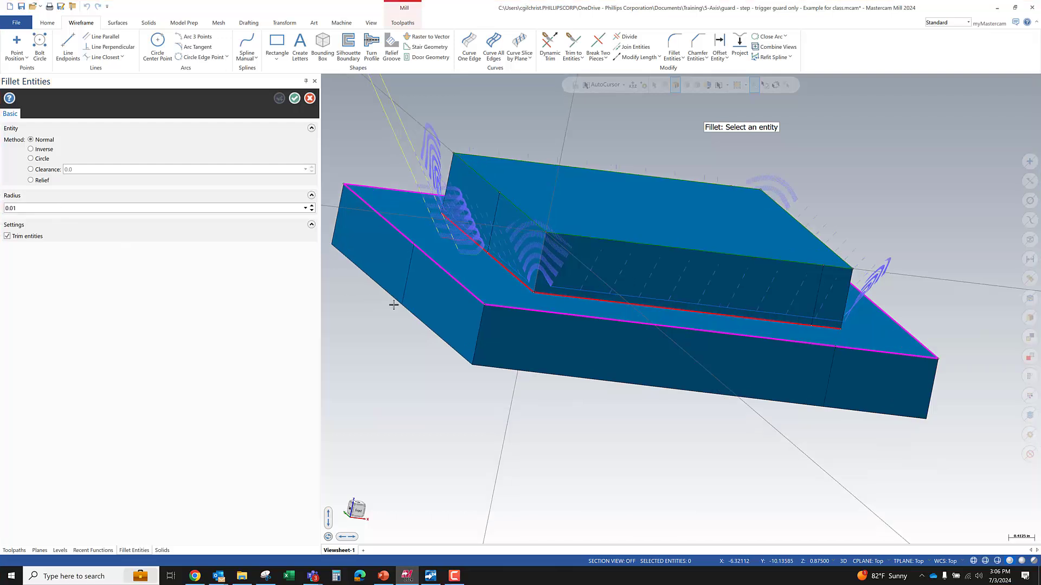
left_click(536, 259)
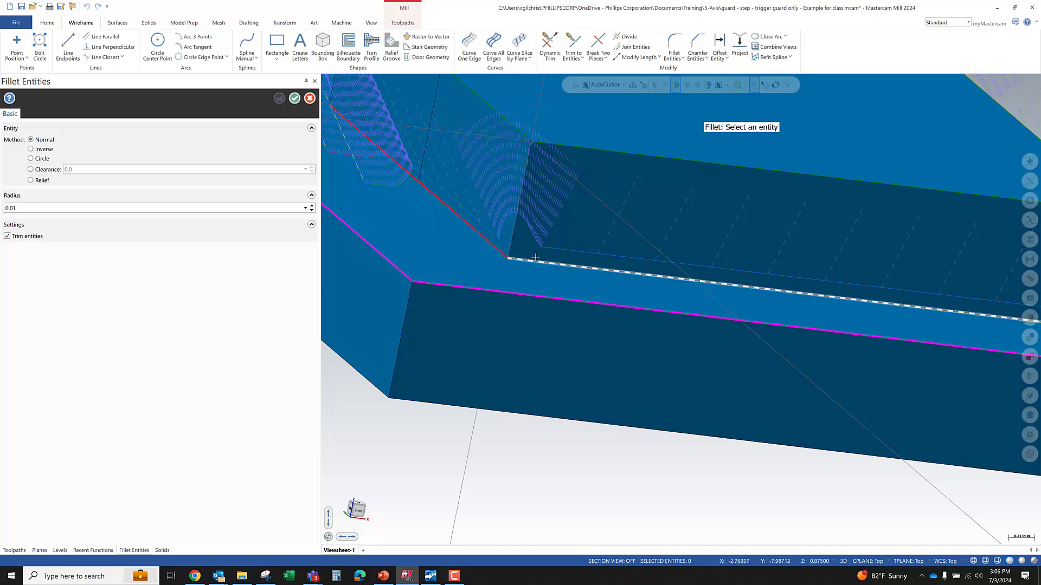
left_click(499, 246)
scroll(504, 261, "down", 6)
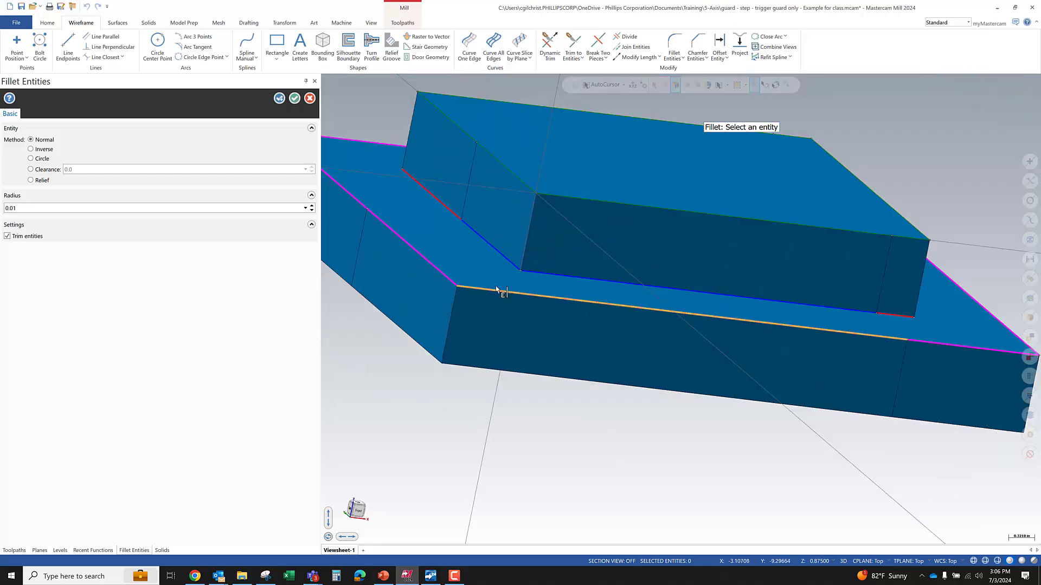
scroll(622, 316, "up", 8)
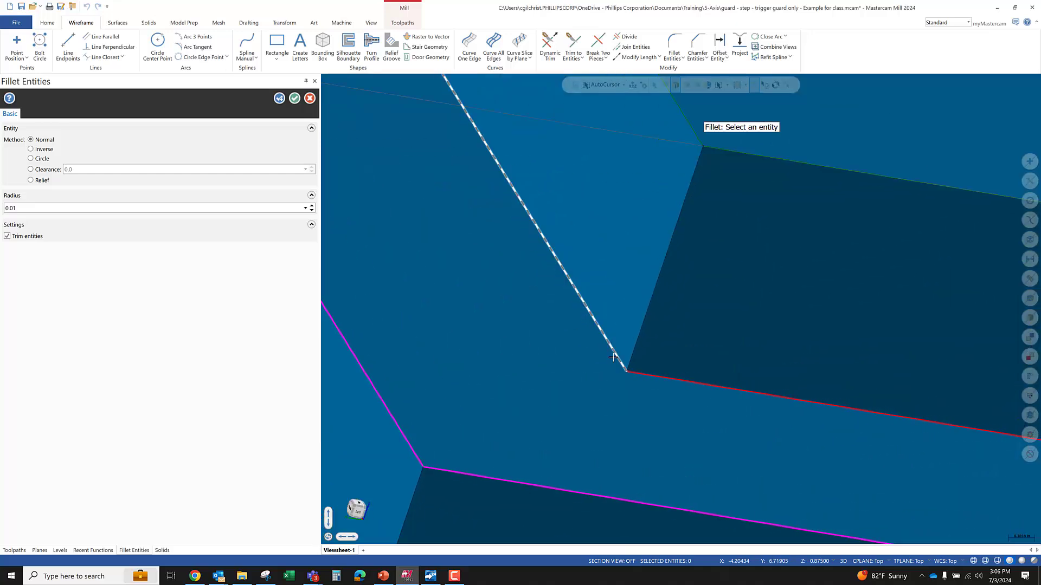
left_click(648, 384)
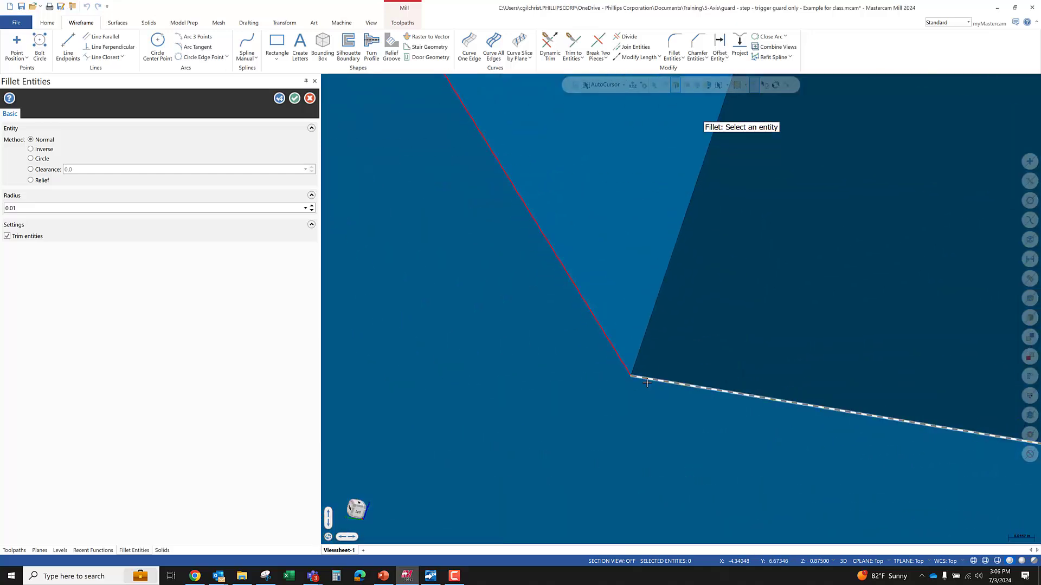
left_click(624, 371)
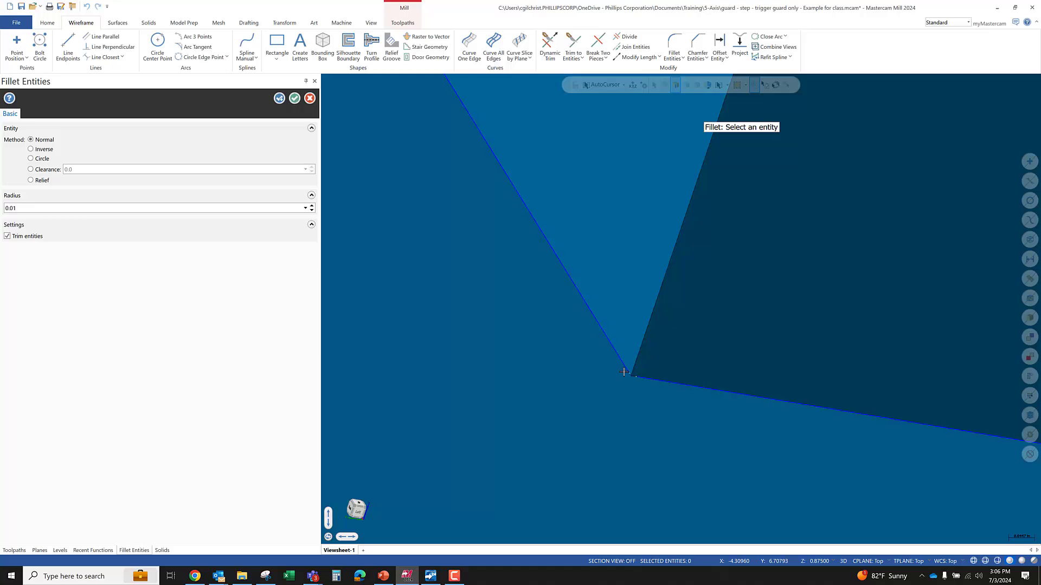
Step: Add the same 0.01 radius fillet to the third corner of the island's bottom chain
scroll(623, 427, "down", 8)
middle_click_drag(623, 396, 563, 319)
scroll(562, 320, "up", 6)
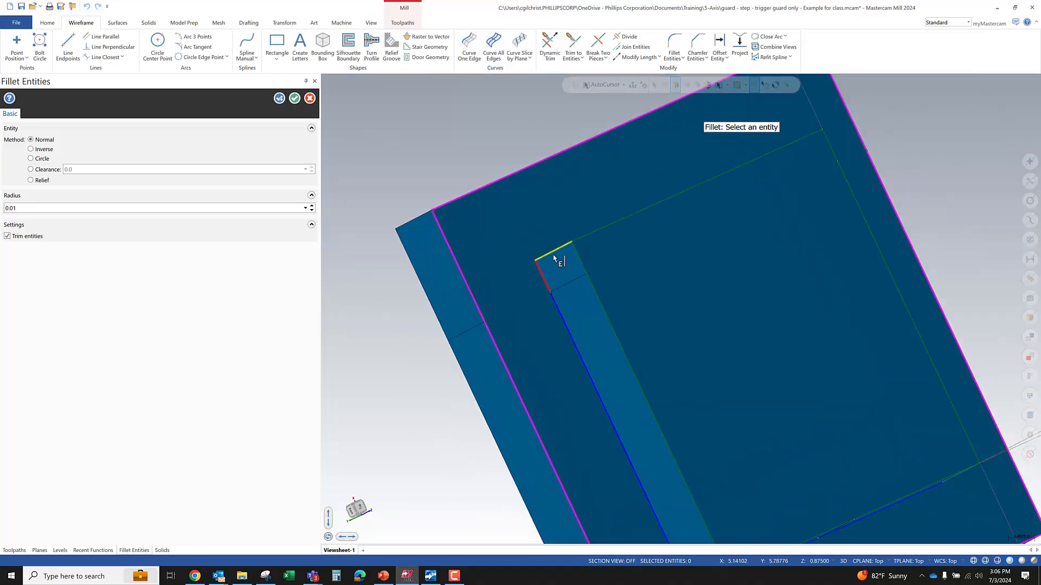
left_click(541, 305)
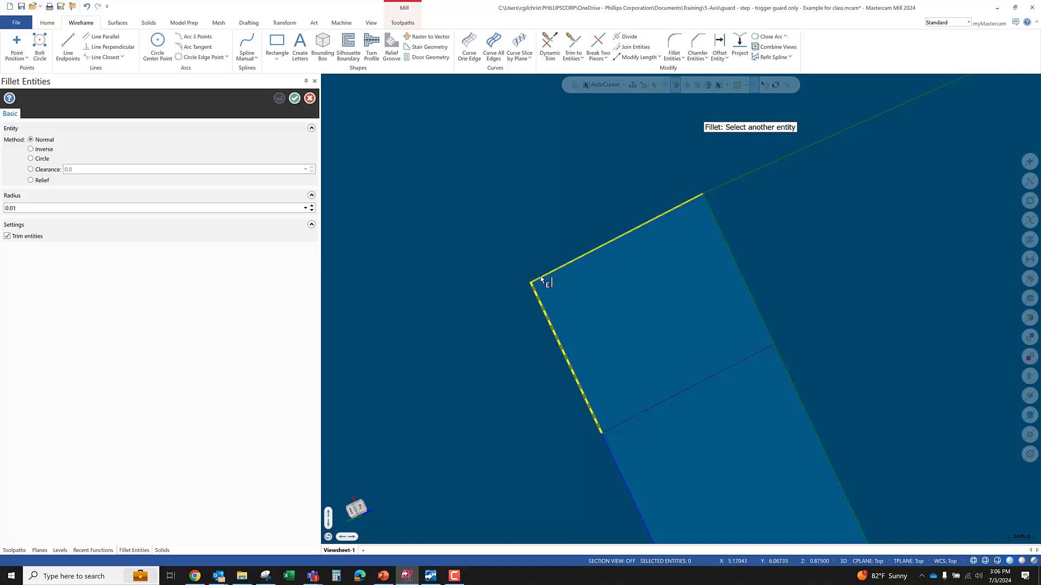
middle_click_drag(538, 276, 545, 273)
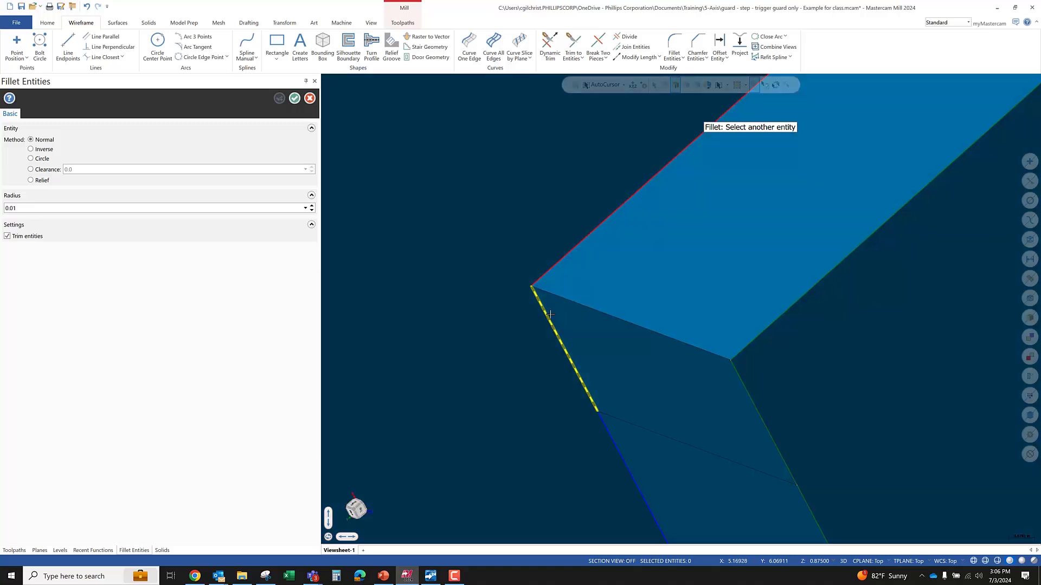
left_click(546, 275)
Step: Fillet the last corner of the island's bottom chain at 0.01 radius and finish the Fillet Entities command
scroll(540, 293, "down", 6)
middle_click_drag(716, 211, 683, 313)
scroll(683, 314, "down", 4)
scroll(681, 234, "up", 12)
left_click(593, 225)
left_click(553, 221)
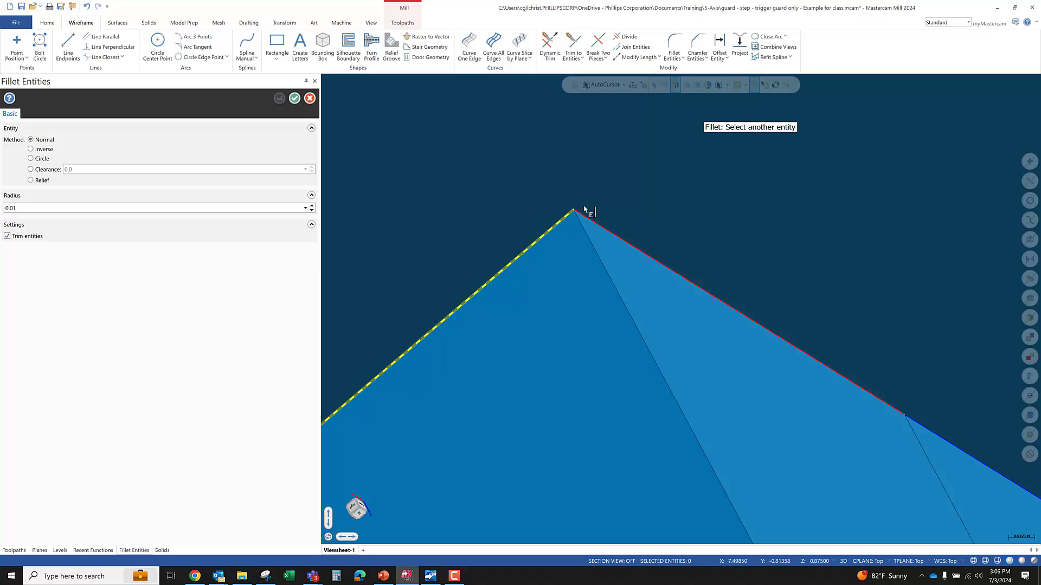
left_click(585, 212)
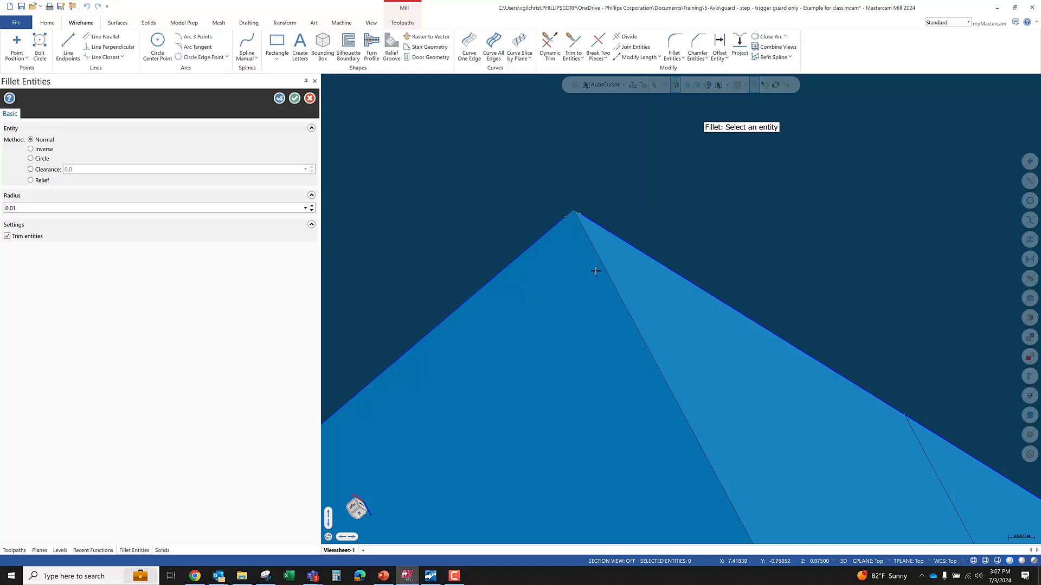
left_click(296, 101)
Step: Check the Curve 5 Axis operation's 3D drive curve chain around the island's filleted bottom edge and accept it
scroll(531, 208, "down", 10)
middle_click_drag(539, 204, 500, 139)
scroll(607, 363, "up", 5)
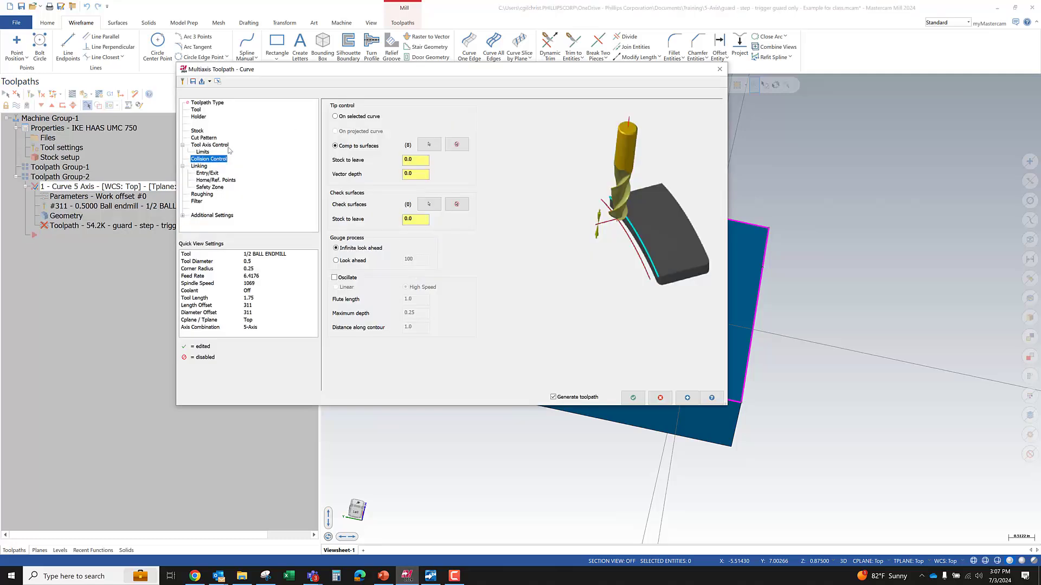
left_click(204, 138)
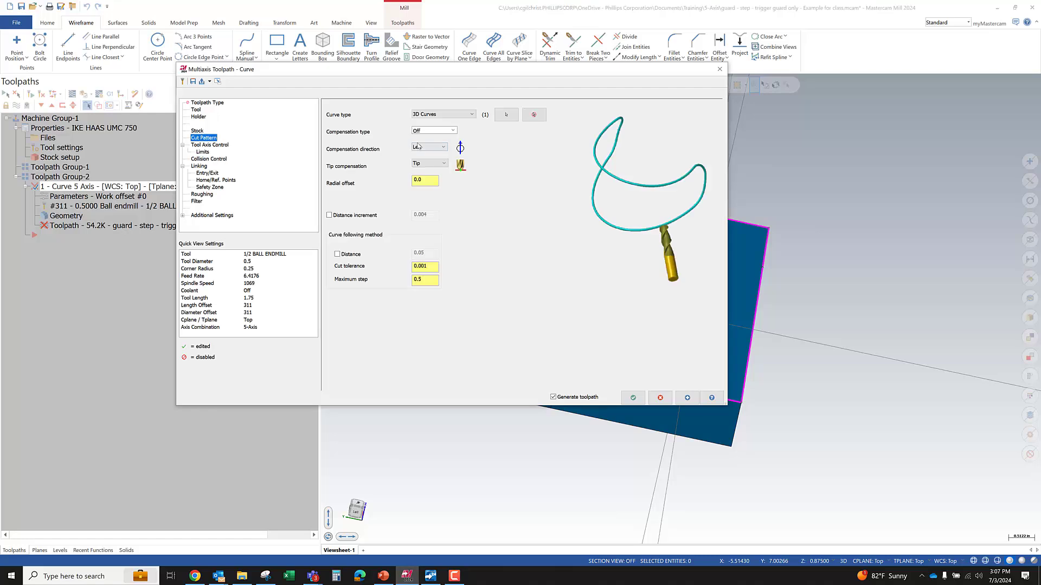
left_click(507, 114)
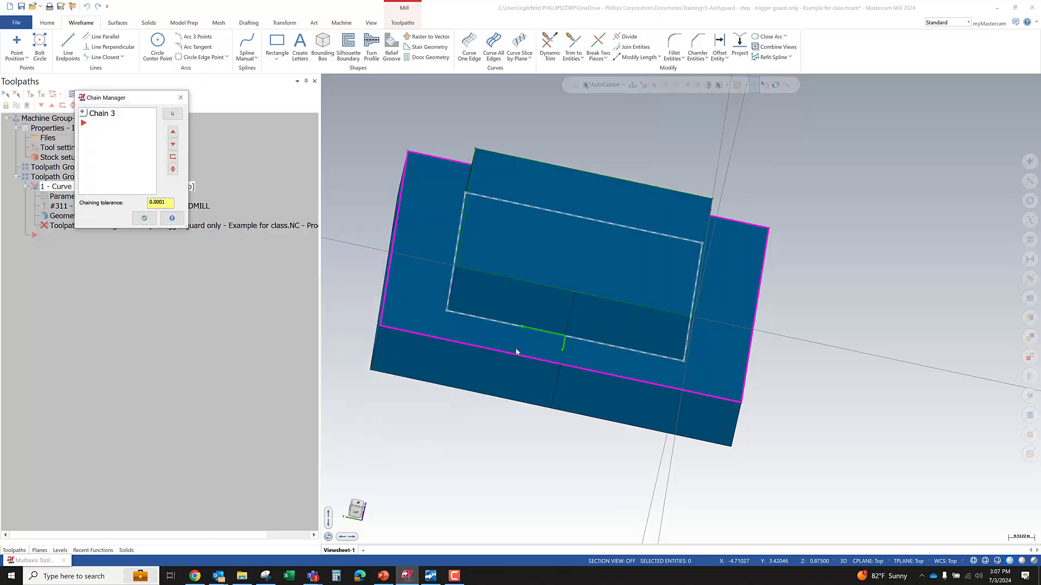
scroll(442, 324, "up", 4)
scroll(445, 324, "down", 5)
mouse_move(528, 352)
middle_mouse_down()
mouse_move(481, 327)
mouse_move(484, 334)
middle_mouse_up()
scroll(907, 320, "up", 3)
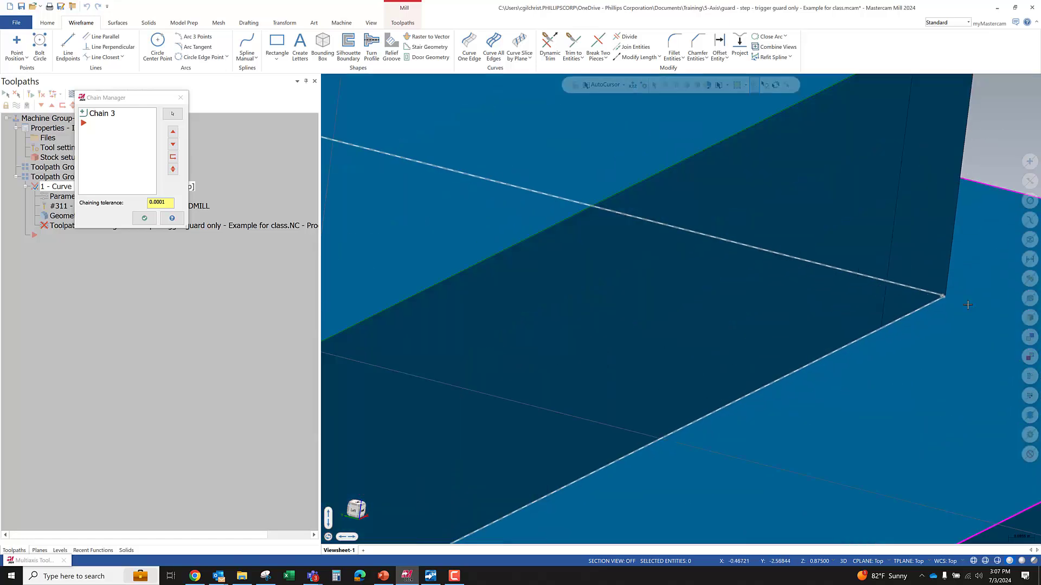
scroll(945, 291, "down", 3)
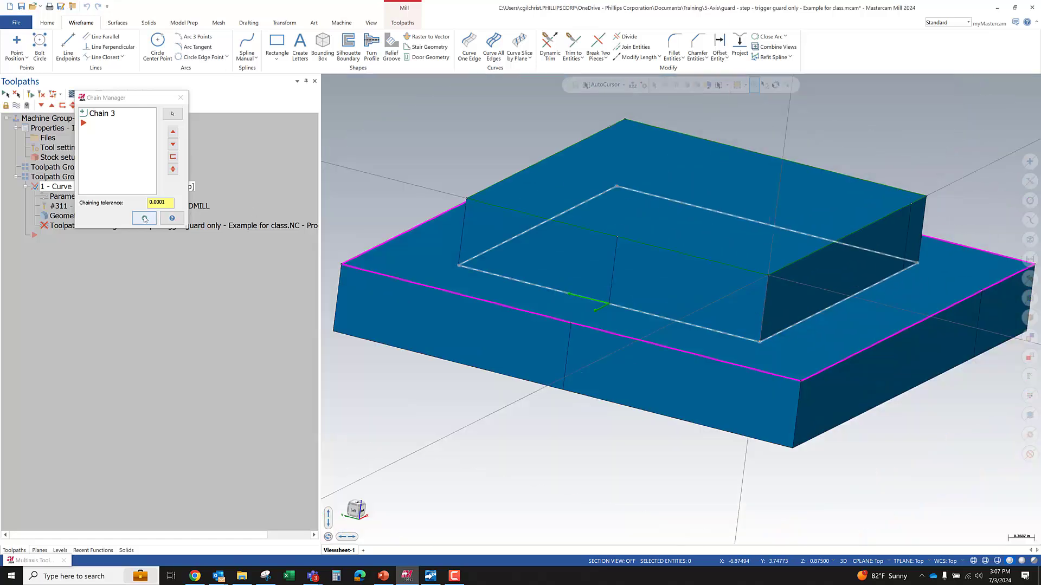
left_click(145, 218)
Step: Set the curve's cut tolerance to 0.0001 and regenerate the Curve 5 Axis toolpath
left_click(428, 269)
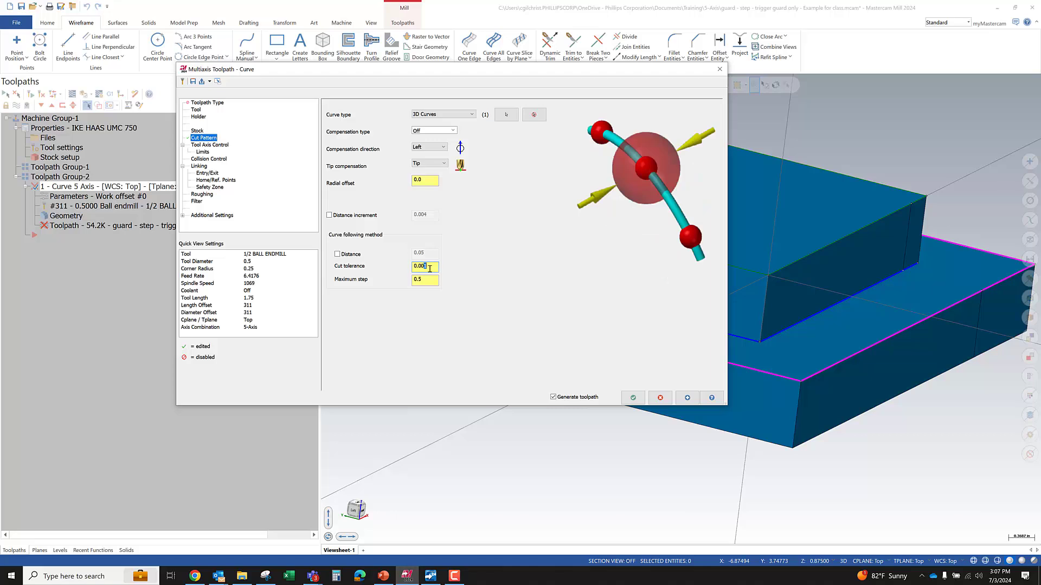
type("0")
key("Tab")
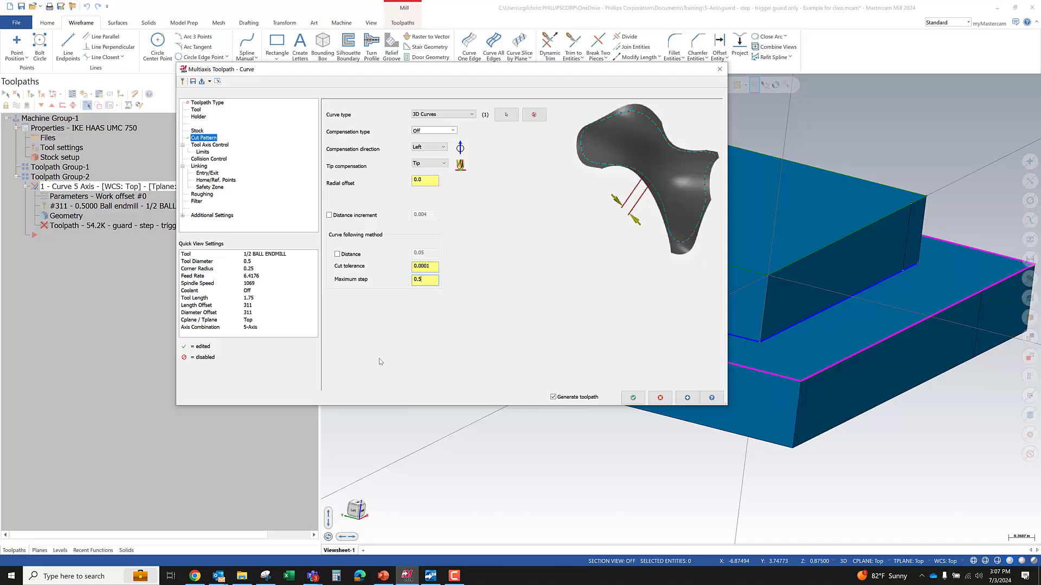
key("Return")
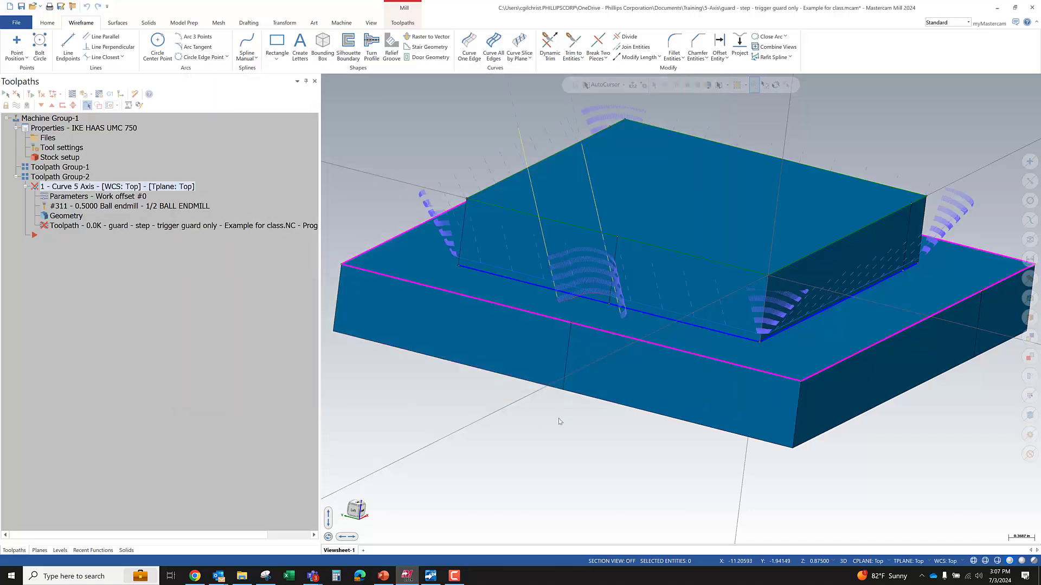
Step: Start a Backplot of the Curve 5 Axis toolpath and raise the active tool's opacity to about 50%
middle_click_drag(852, 349, 829, 328)
scroll(699, 324, "down", 4)
middle_click_drag(697, 324, 618, 313)
scroll(634, 323, "up", 10)
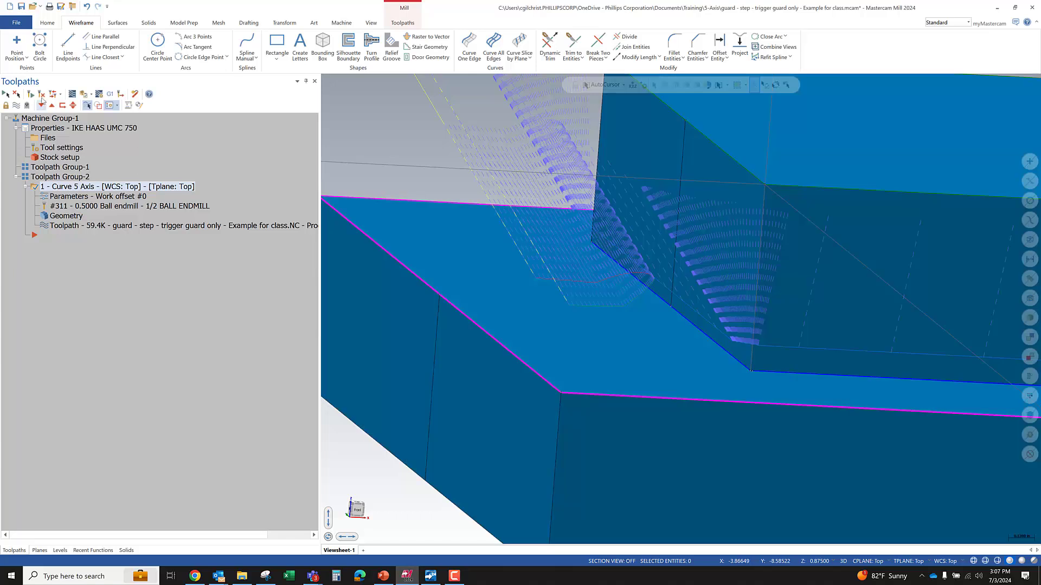
left_click(79, 94)
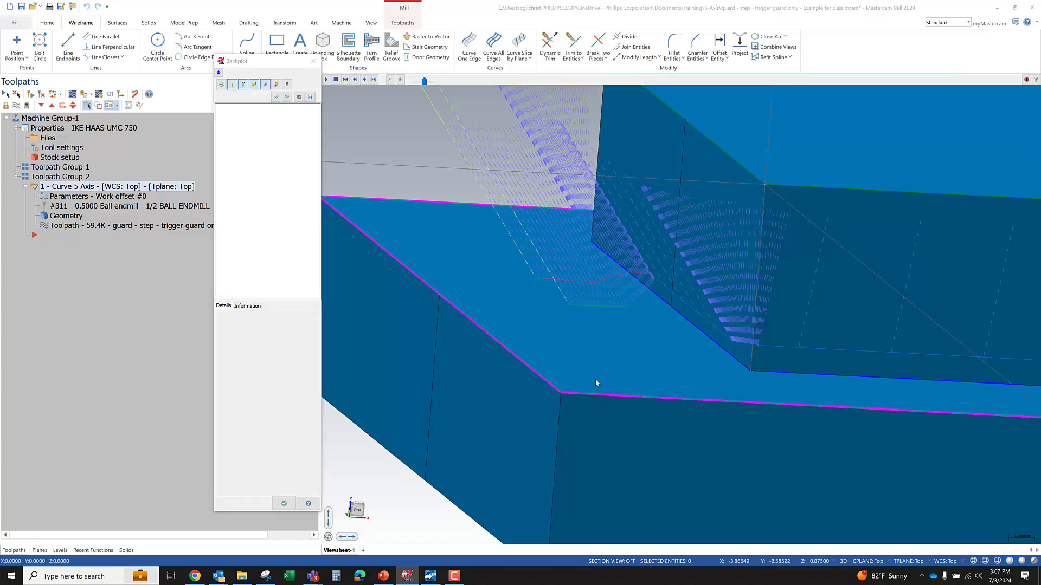
middle_click_drag(596, 379, 574, 347)
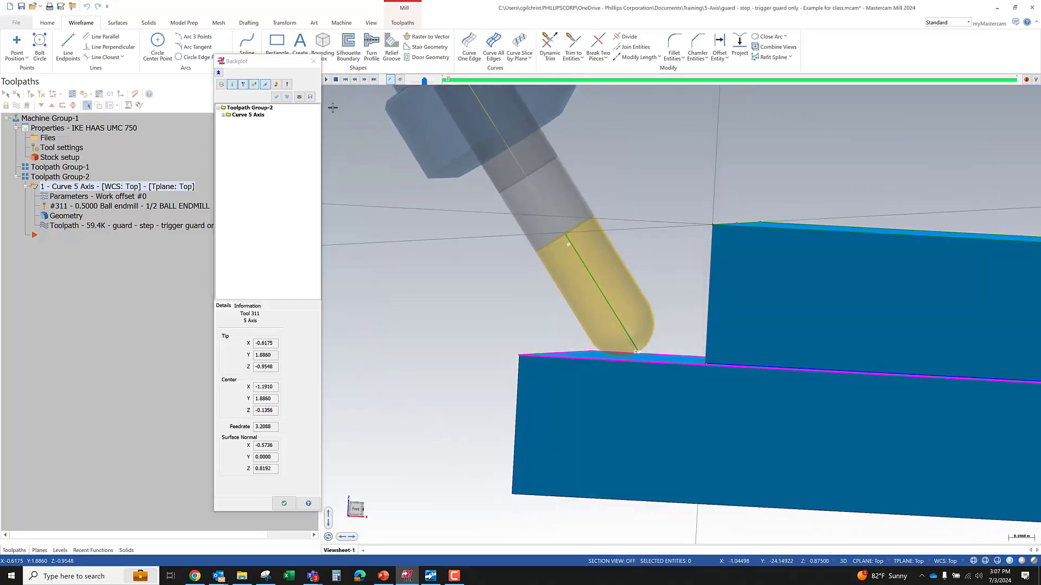
left_click(292, 116)
left_click(288, 85)
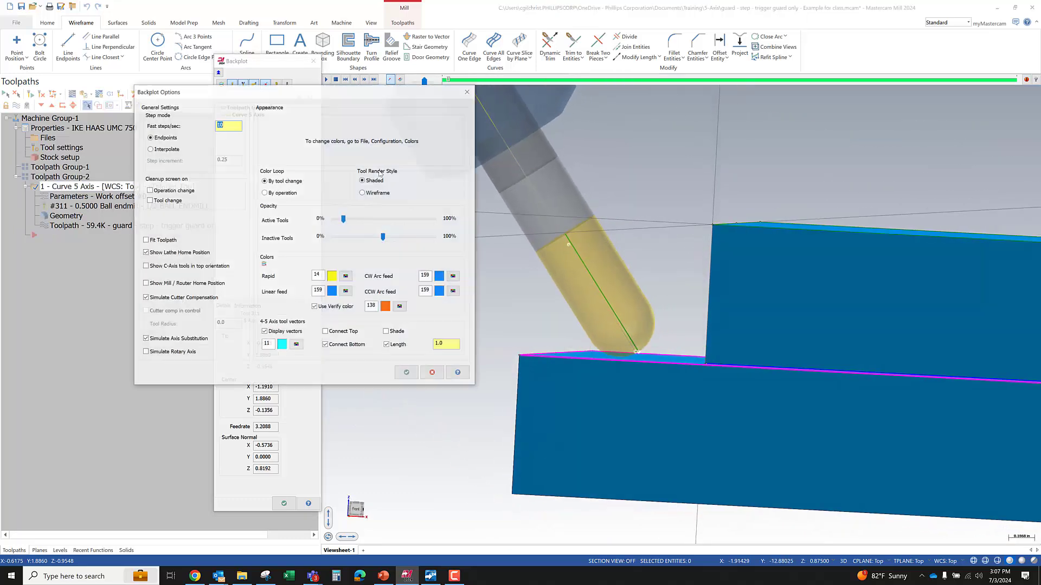
left_click(379, 219)
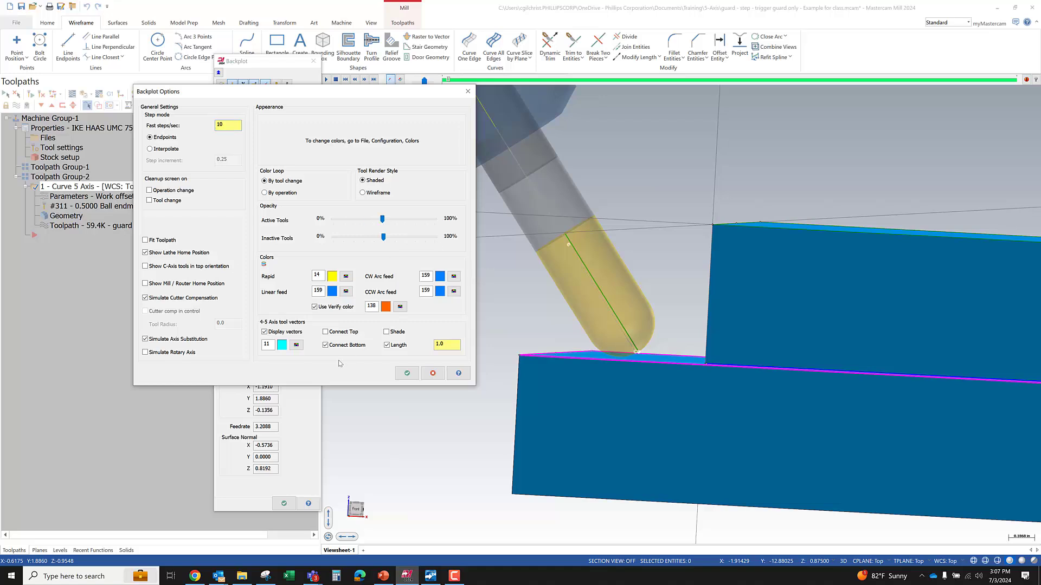
left_click(407, 373)
Step: Examine the backplotted entry and the tool's motion around the island's first corner, and close Backplot
middle_click_drag(495, 341, 518, 348)
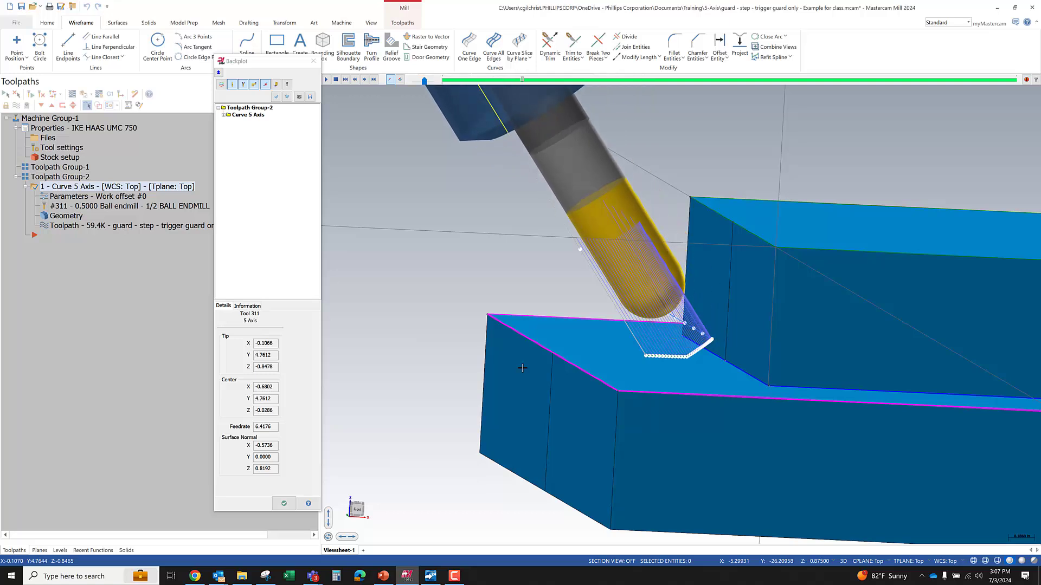
mouse_move(737, 376)
middle_mouse_down()
mouse_move(749, 368)
mouse_move(813, 377)
mouse_move(789, 379)
middle_mouse_up()
scroll(789, 378, "down", 2)
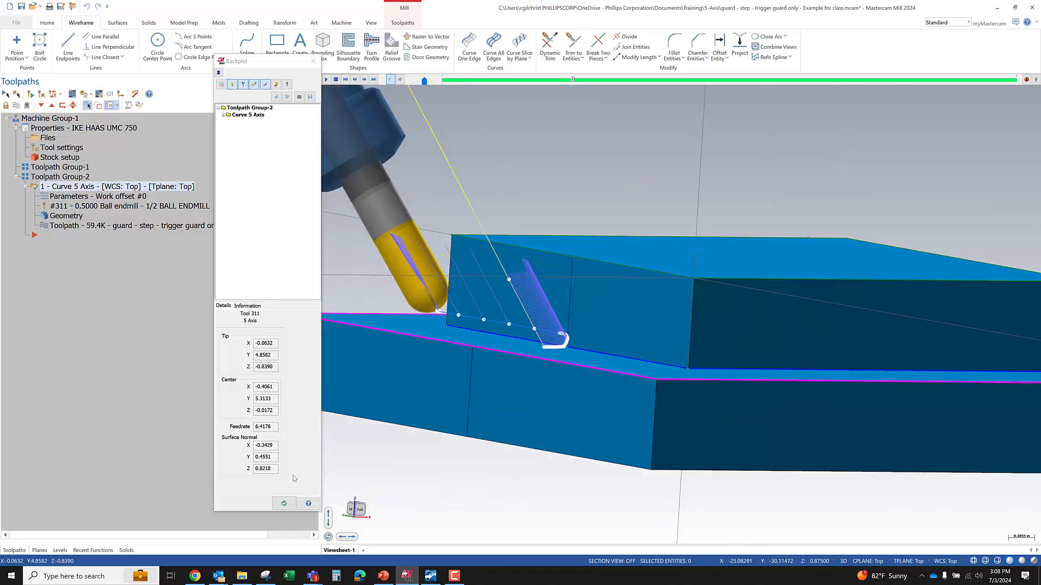
left_click(283, 504)
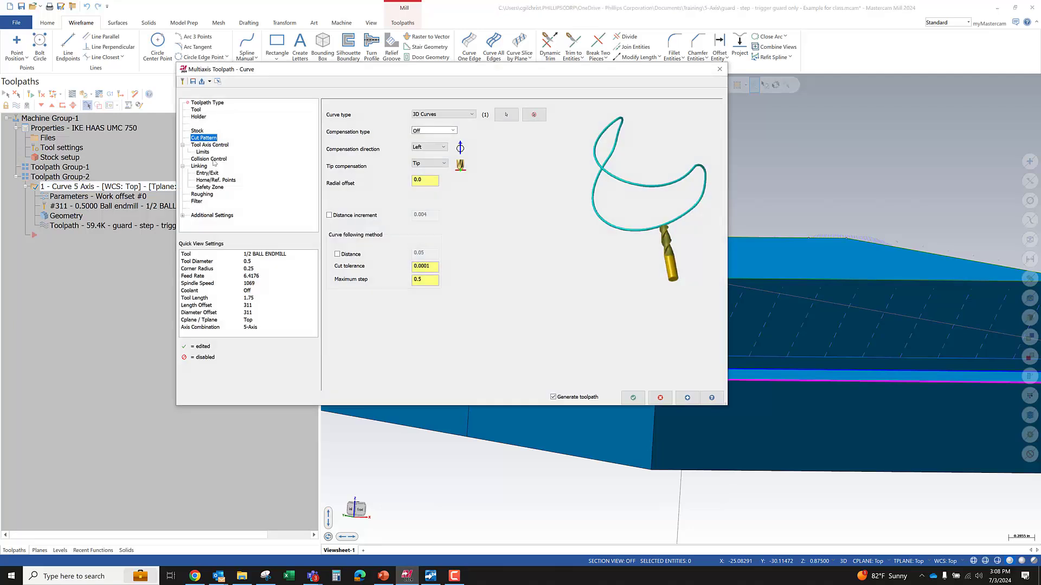
Step: Replace the Collision Control compensation surfaces with only the floor face around the island and regenerate the toolpath
left_click(211, 160)
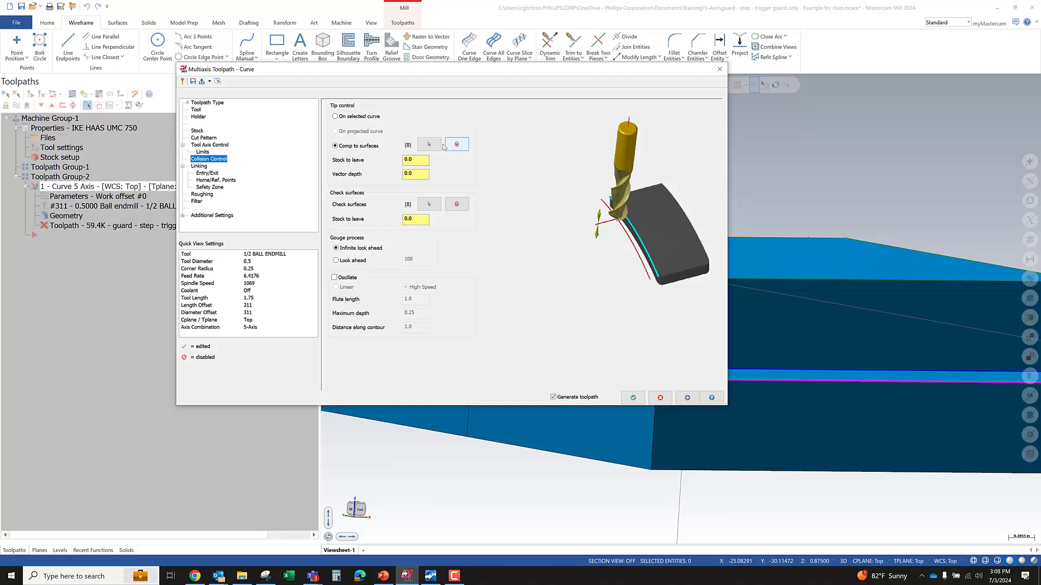
left_click(432, 145)
left_click(610, 361)
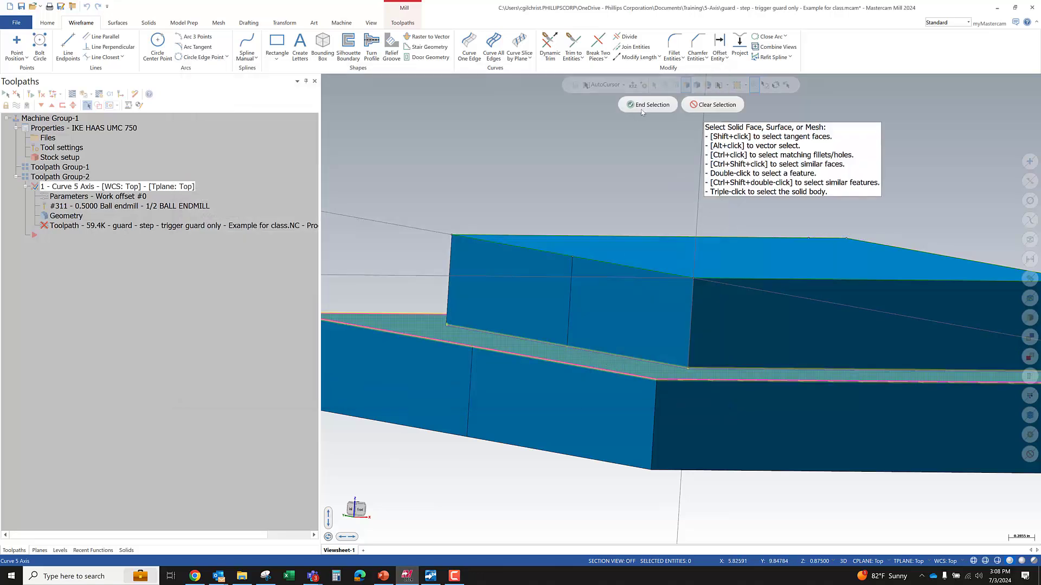
left_click(645, 106)
left_click(633, 398)
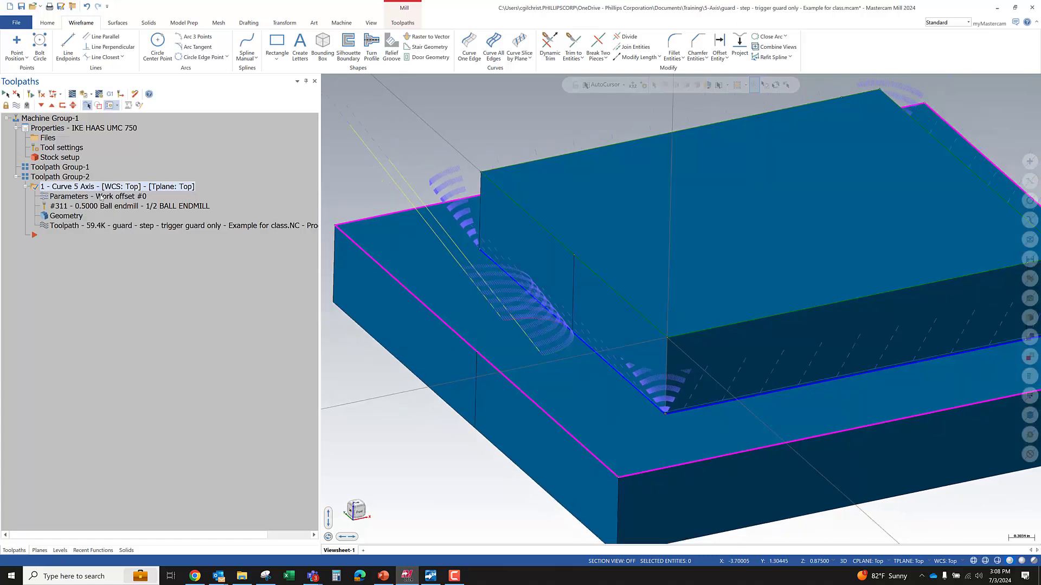
Step: Backplot the regenerated toolpath and examine the tool's entry arc and contact at the island's base, closing Backplot when done
left_click(72, 95)
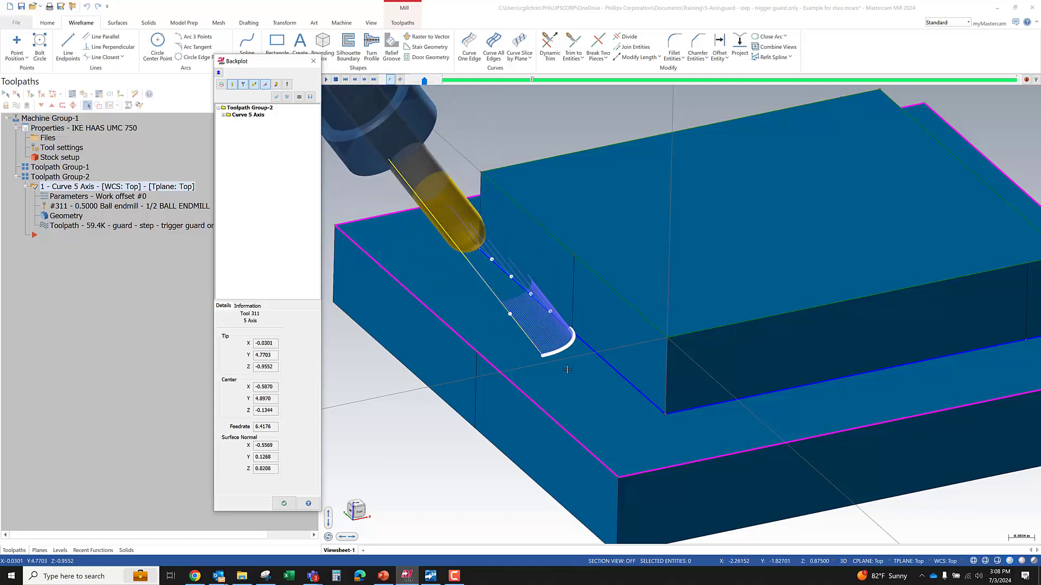
scroll(567, 369, "up", 5)
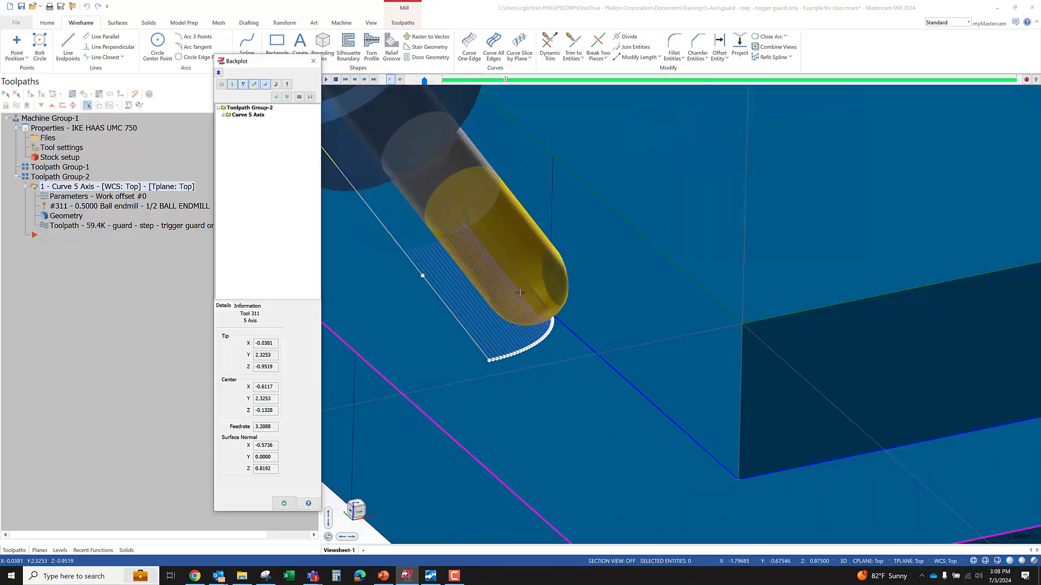
middle_click_drag(588, 273, 558, 336)
scroll(558, 336, "down", 5)
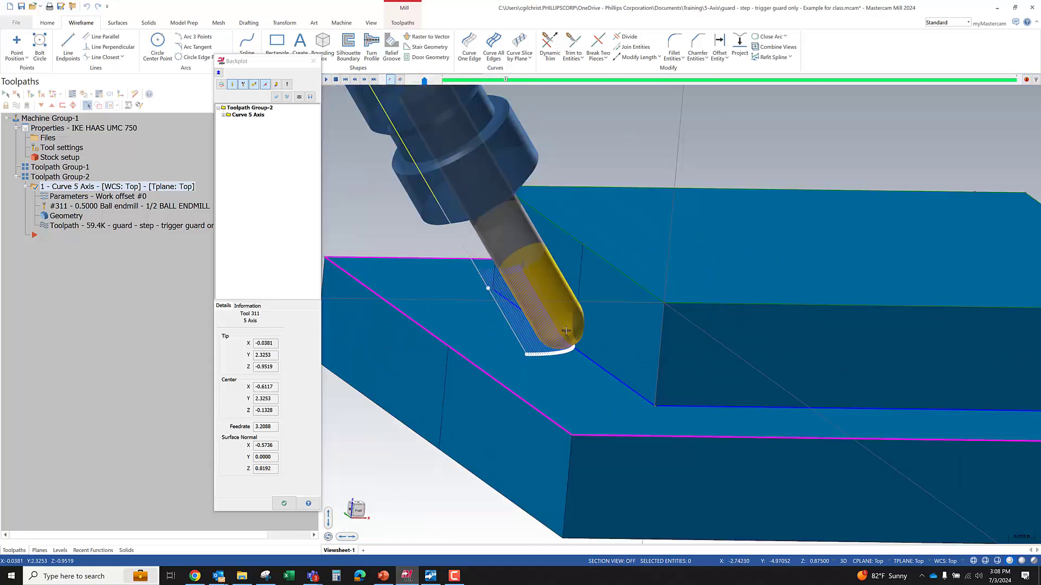
middle_click_drag(517, 311, 547, 357)
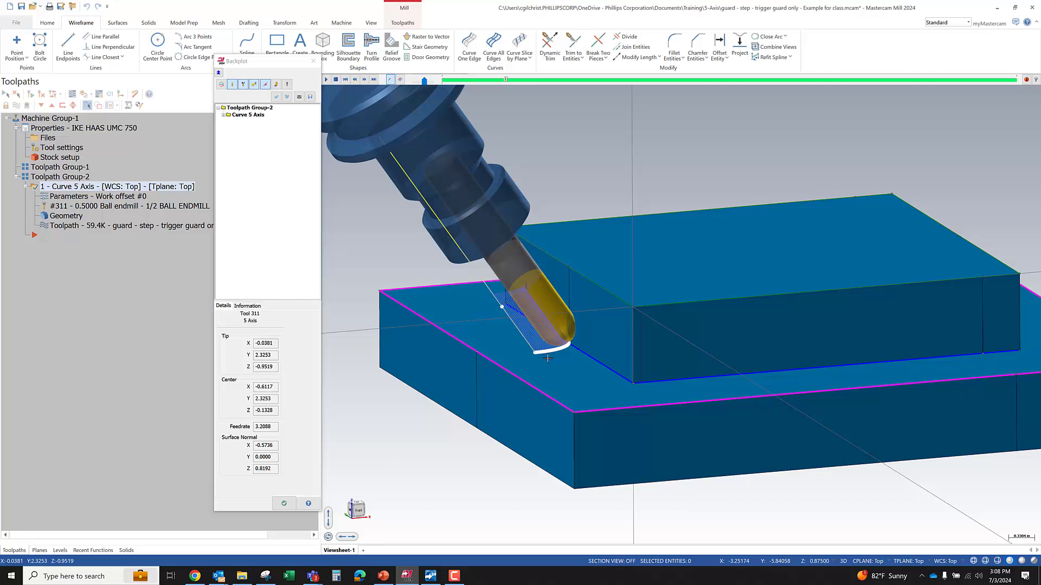
key("Escape")
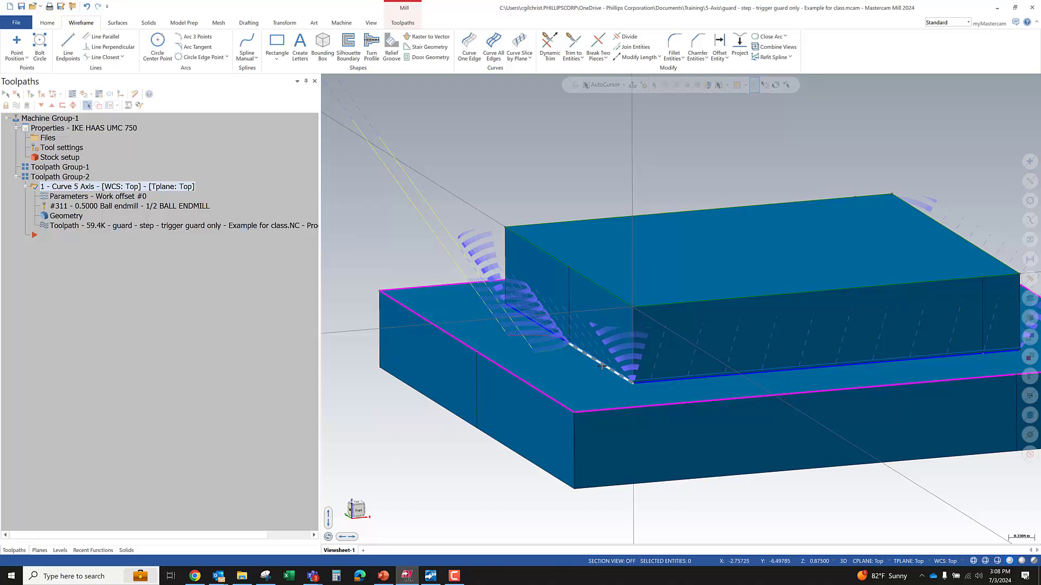
scroll(602, 366, "down", 2)
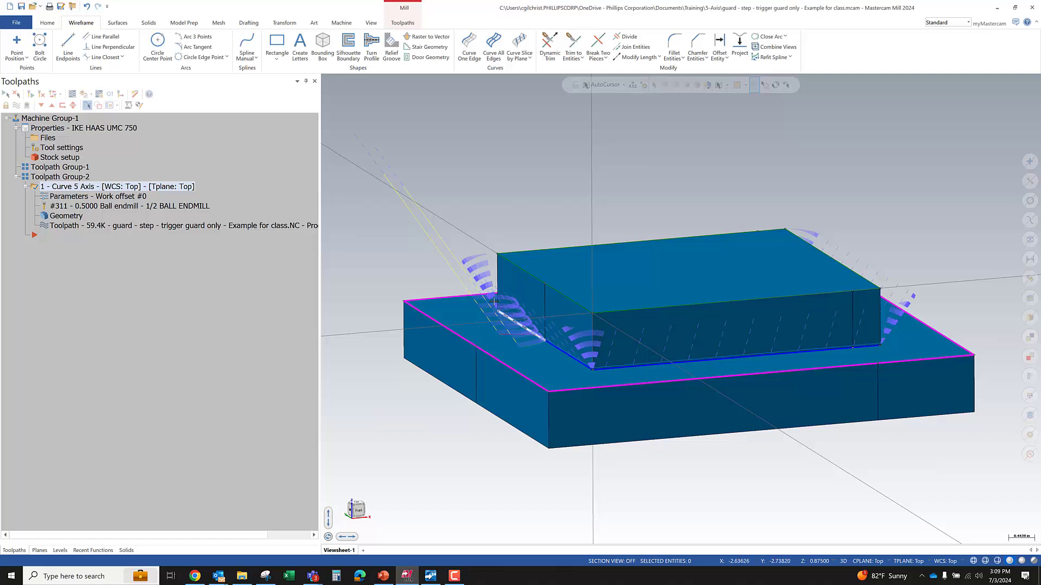
scroll(506, 291, "down", 1)
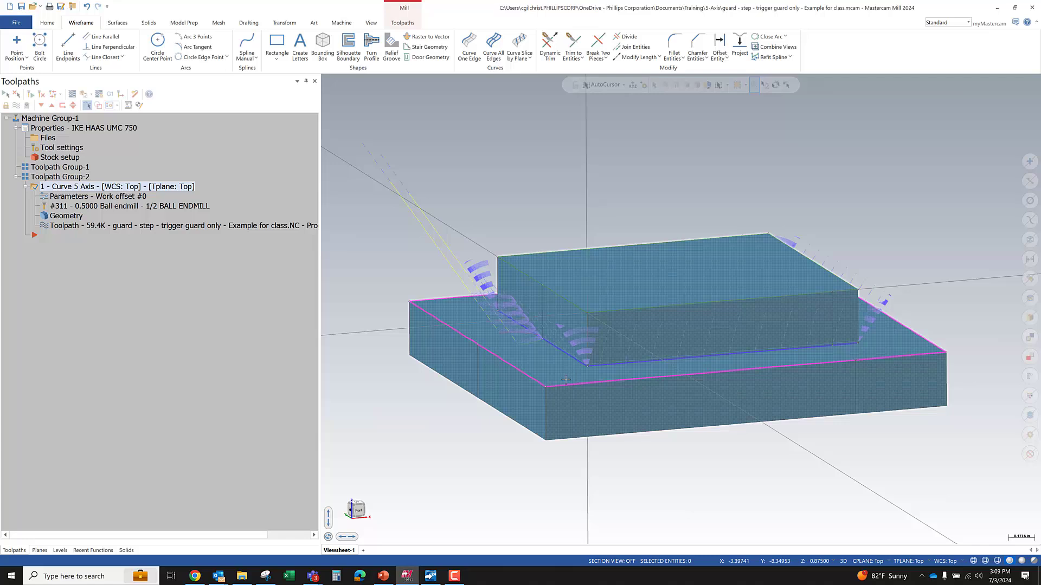
mouse_move(535, 368)
middle_mouse_down()
mouse_move(451, 379)
mouse_move(455, 362)
mouse_move(507, 366)
middle_mouse_up()
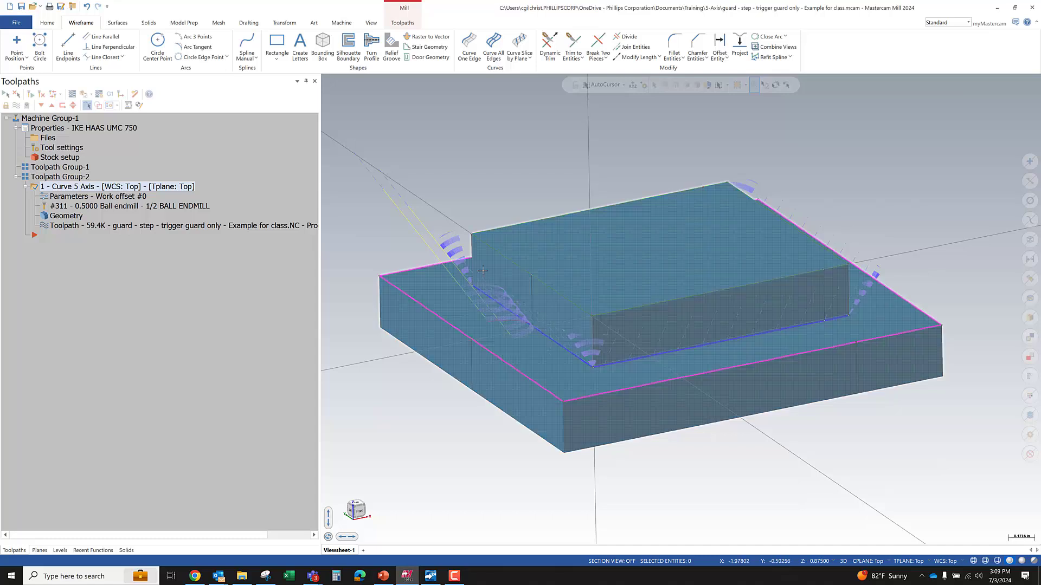
scroll(980, 394, "down", 1)
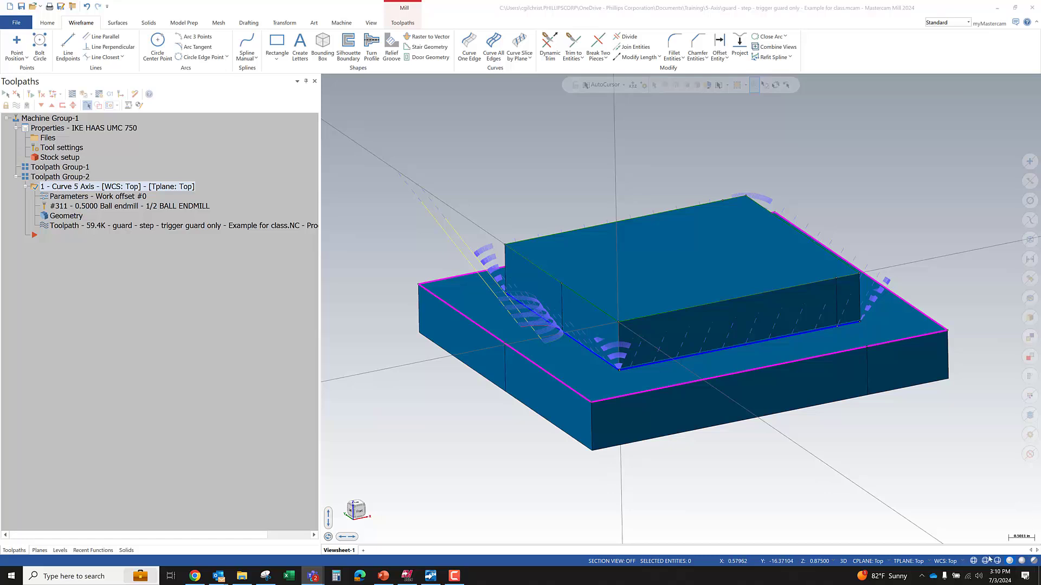
mouse_move(670, 435)
middle_mouse_down()
mouse_move(664, 416)
mouse_move(644, 412)
mouse_move(654, 427)
middle_mouse_up()
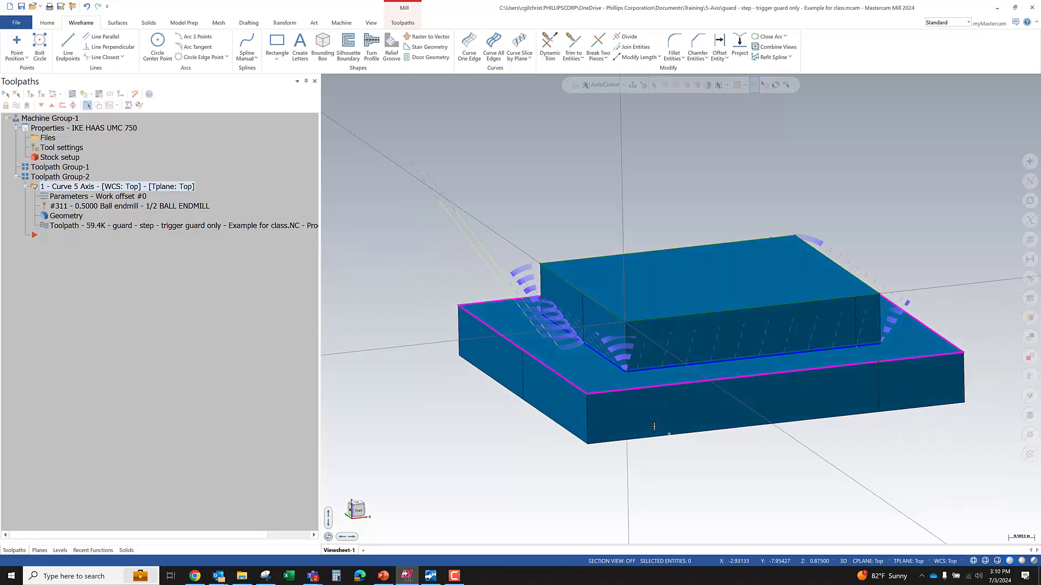
Step: Save the current part file with its Curve 5 Axis toolpath
left_click(22, 8)
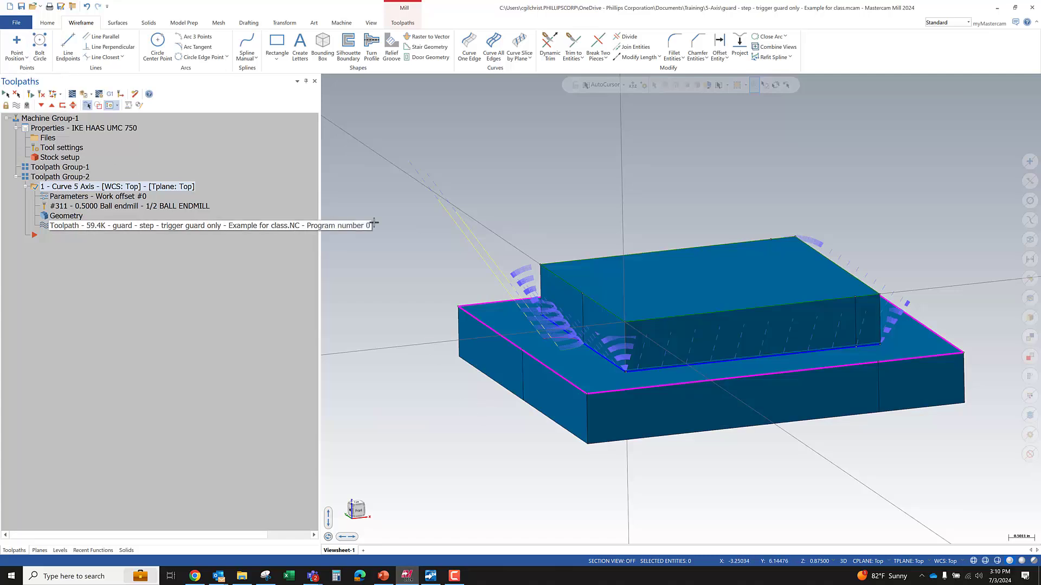
scroll(523, 235, "down", 2)
scroll(484, 225, "up", 1)
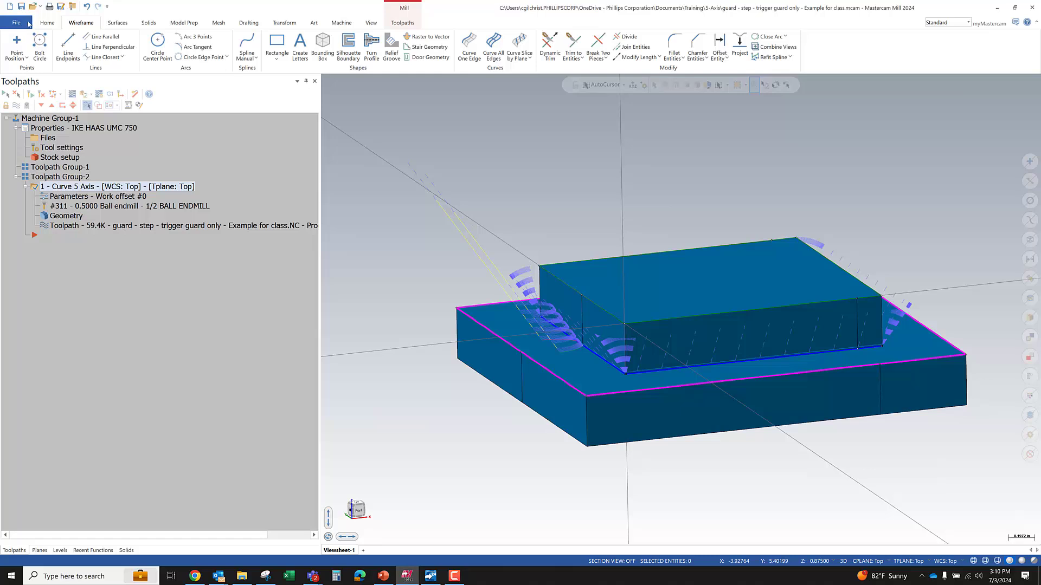
Step: Switch to File Explorer and copy grip v2.step from the Downloads folder
left_click(241, 576)
left_click(90, 140)
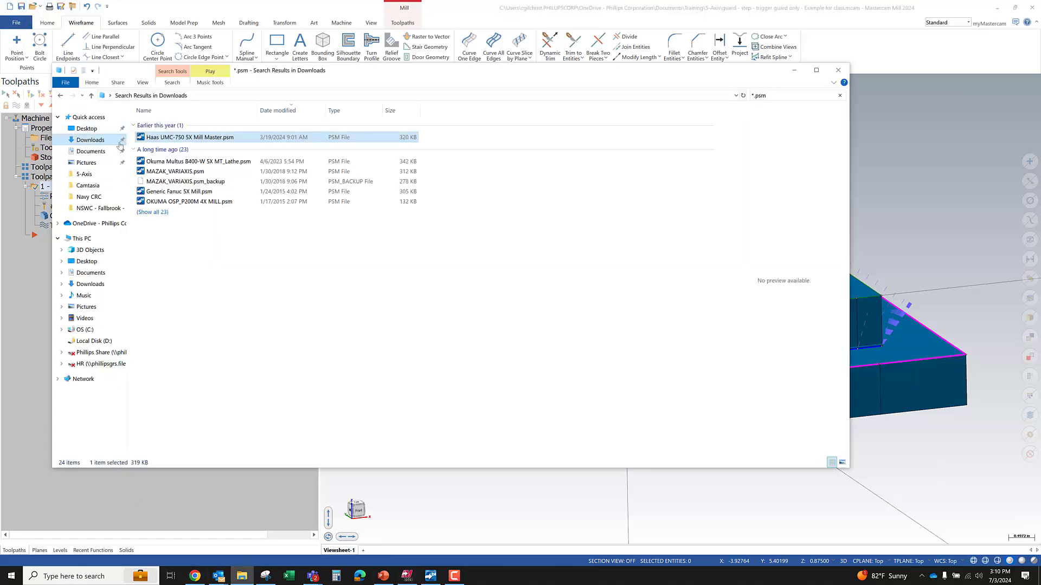
left_click(182, 127)
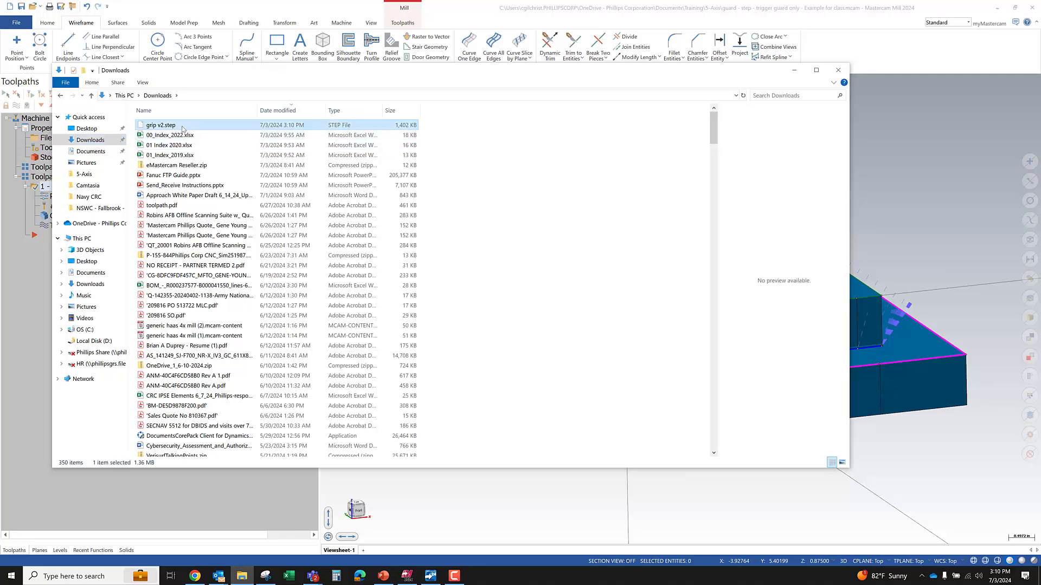
right_click(183, 129)
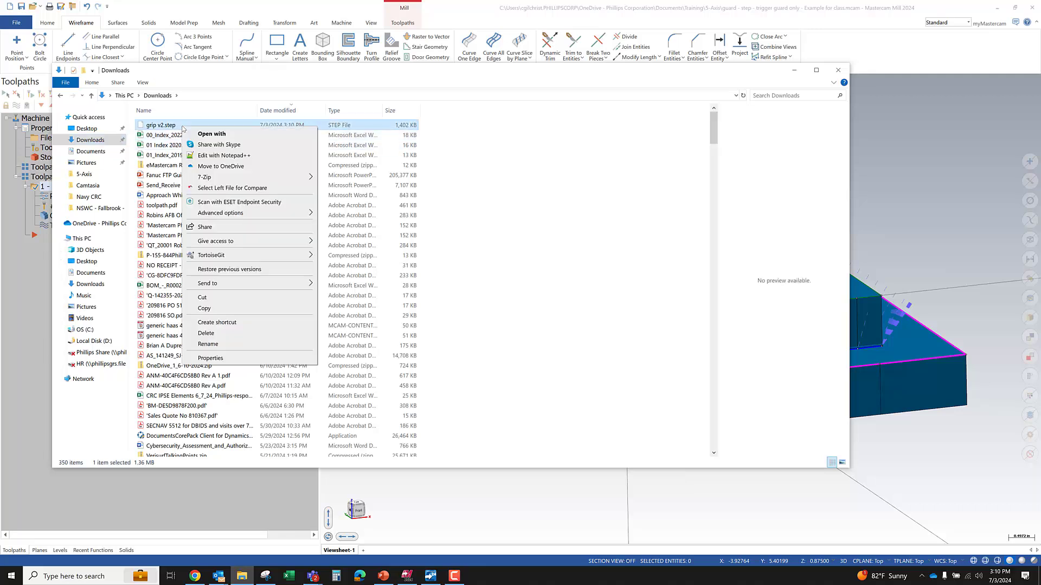
left_click(216, 306)
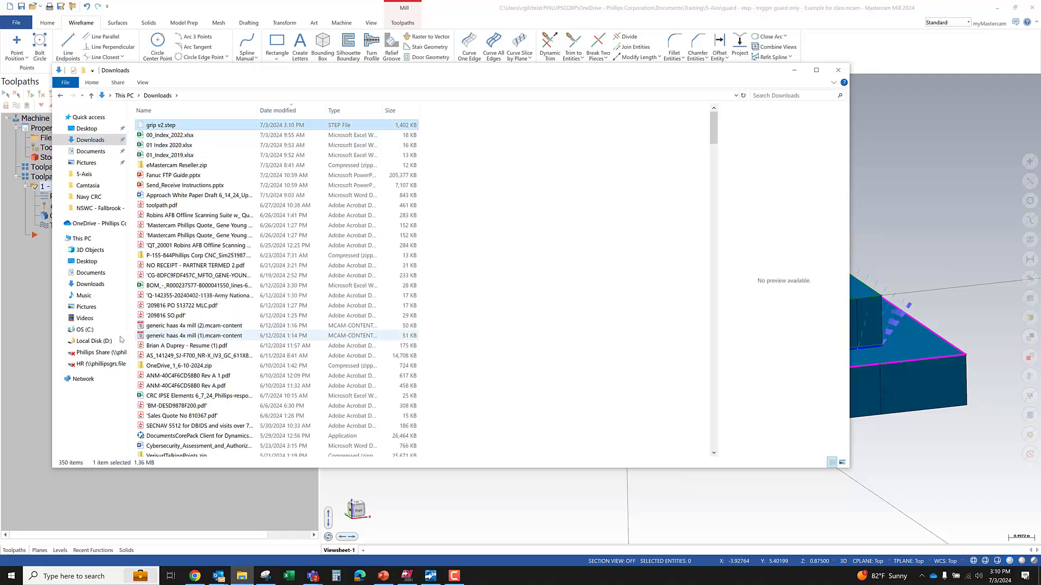
Step: Paste the copied grip v2.step file into the Documents > Training > 5-Axis folder
left_click(106, 275)
type("tr")
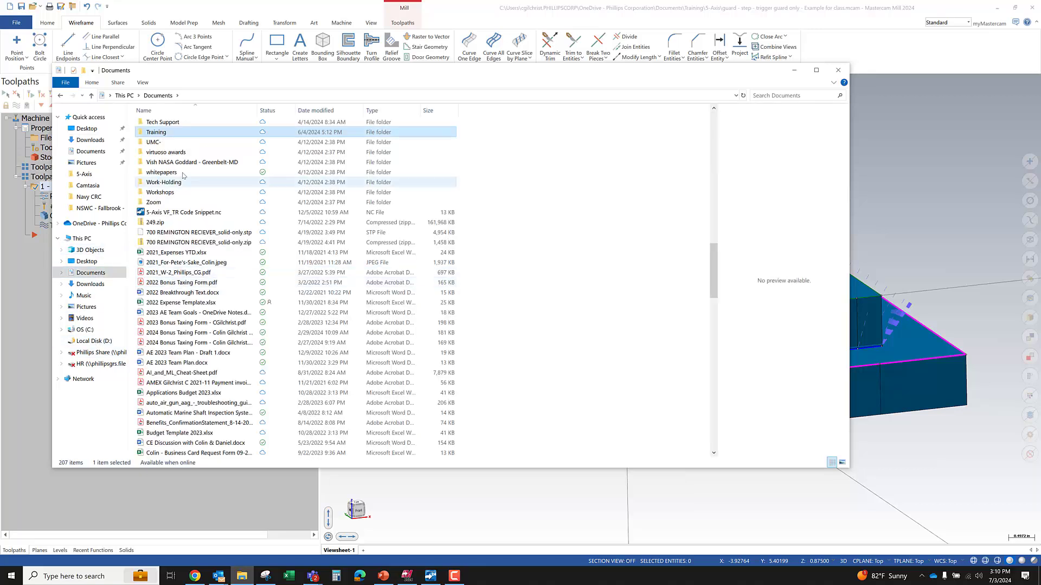
double_click(167, 135)
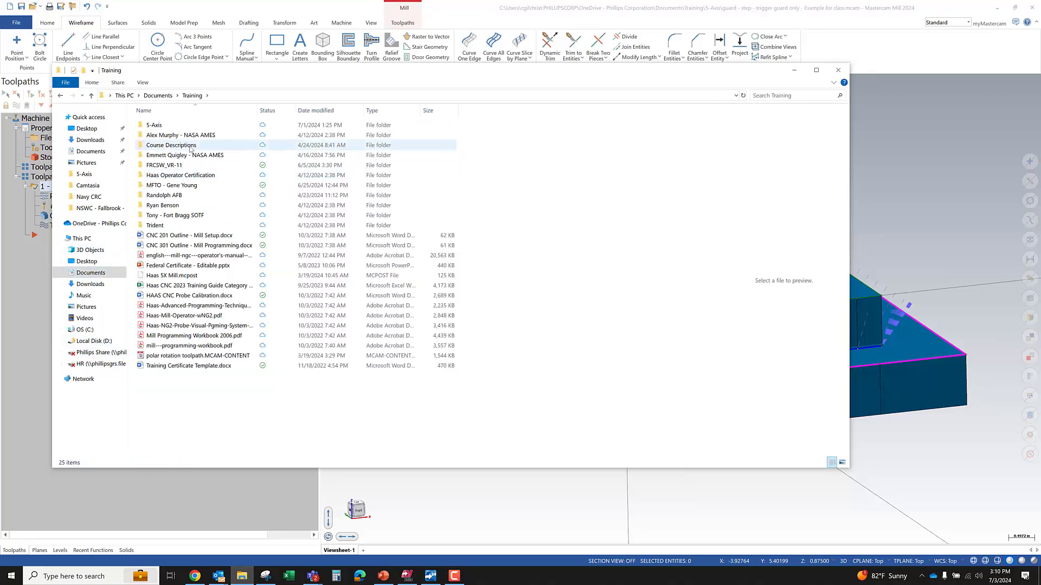
double_click(173, 126)
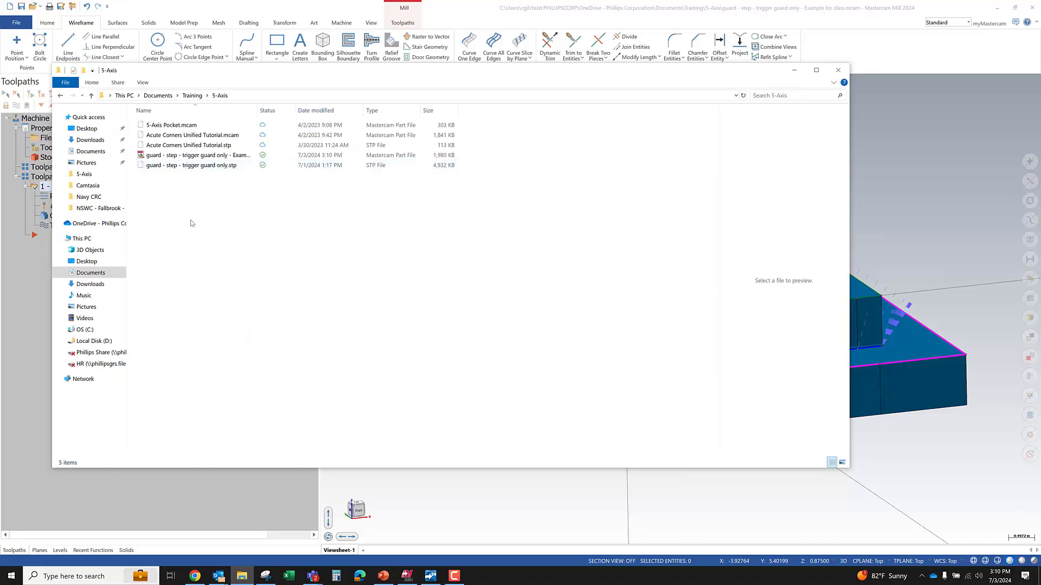
right_click(205, 262)
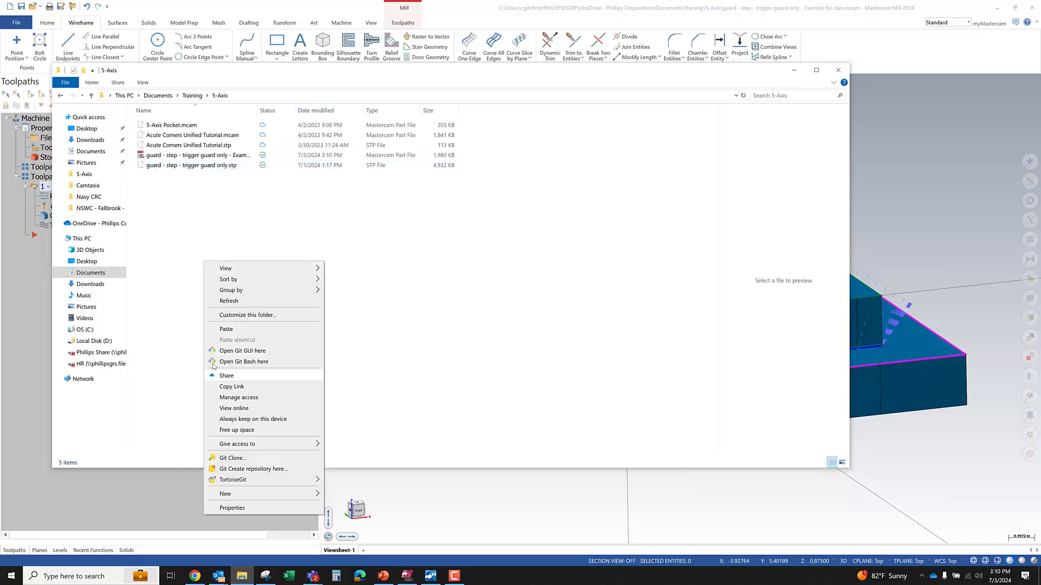
left_click(226, 329)
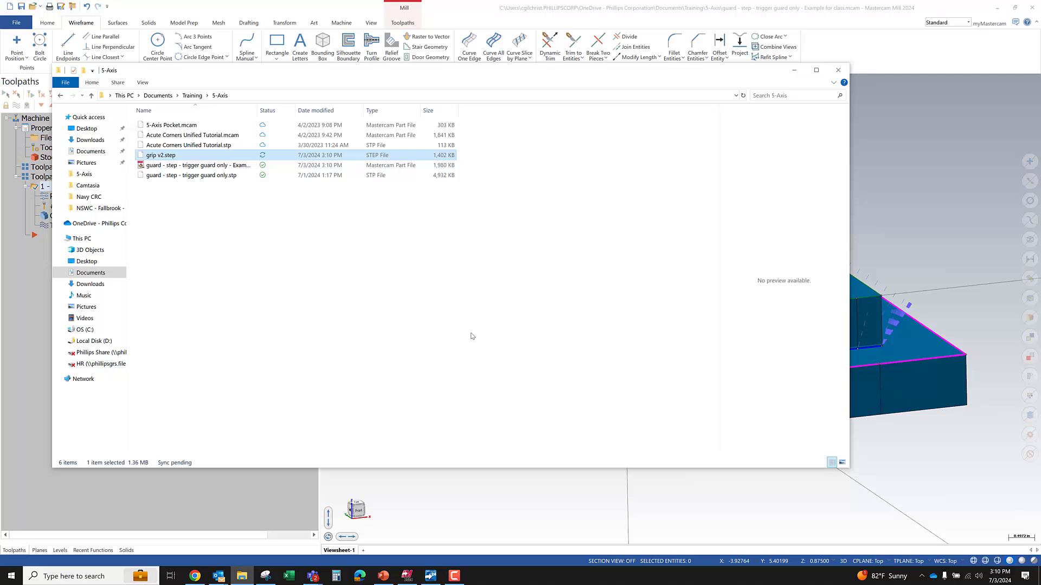
left_click(572, 402)
Step: Switch to Mastercam, start a new part file, and browse for a file to open with the file type set to STEP
left_click(600, 534)
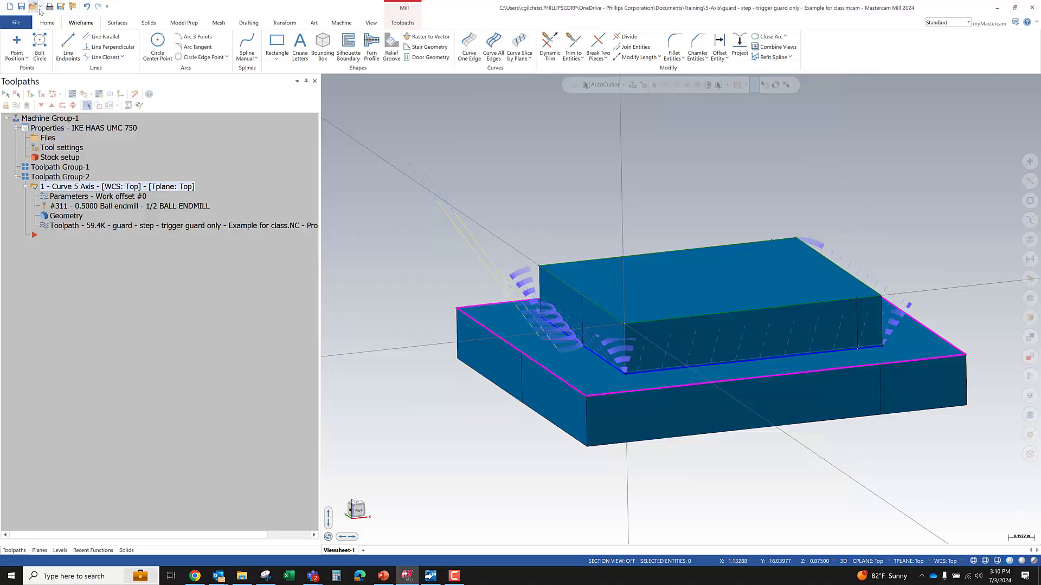
left_click(9, 6)
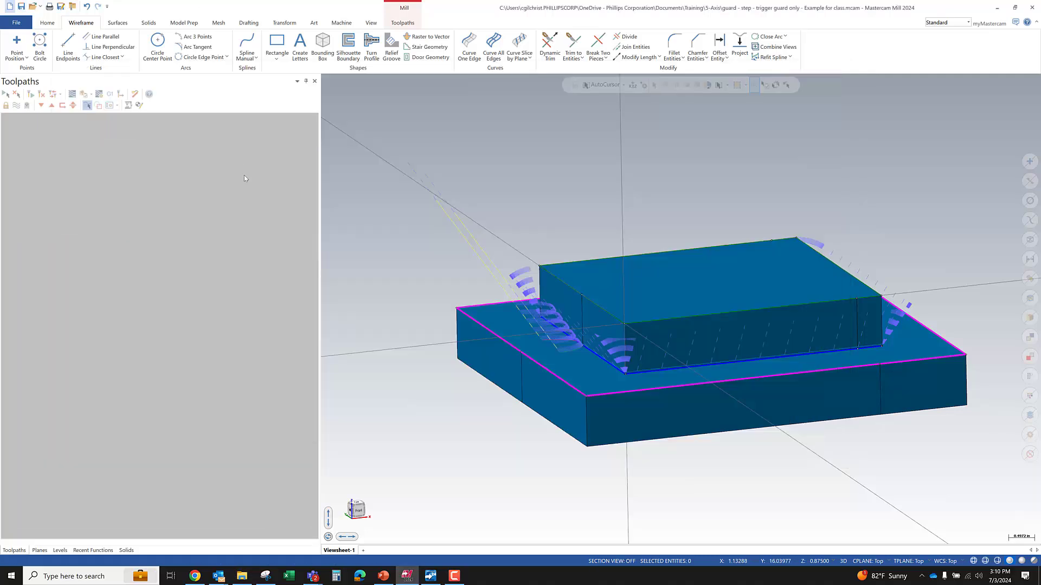
left_click(16, 25)
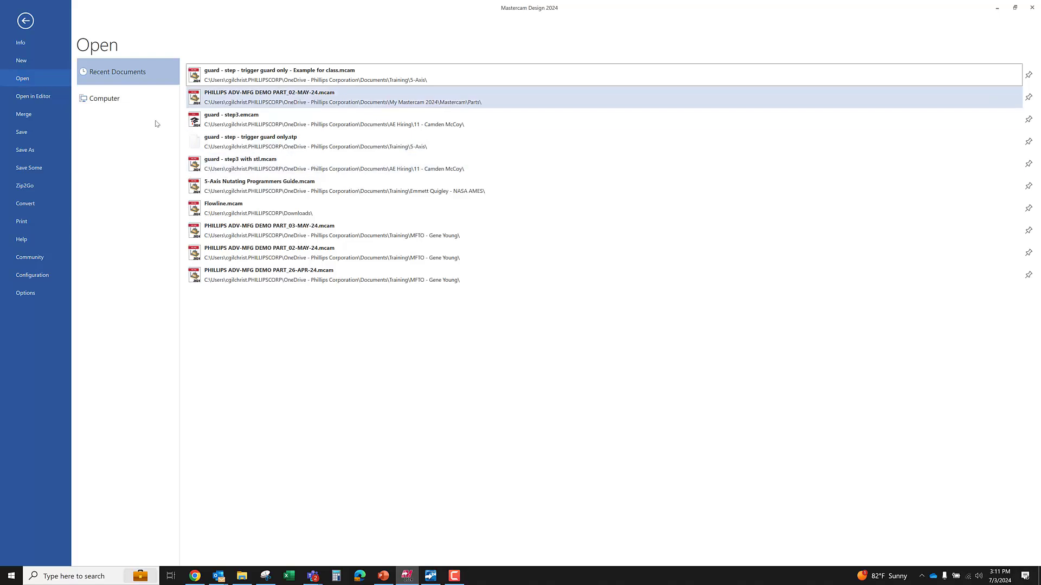
left_click(104, 99)
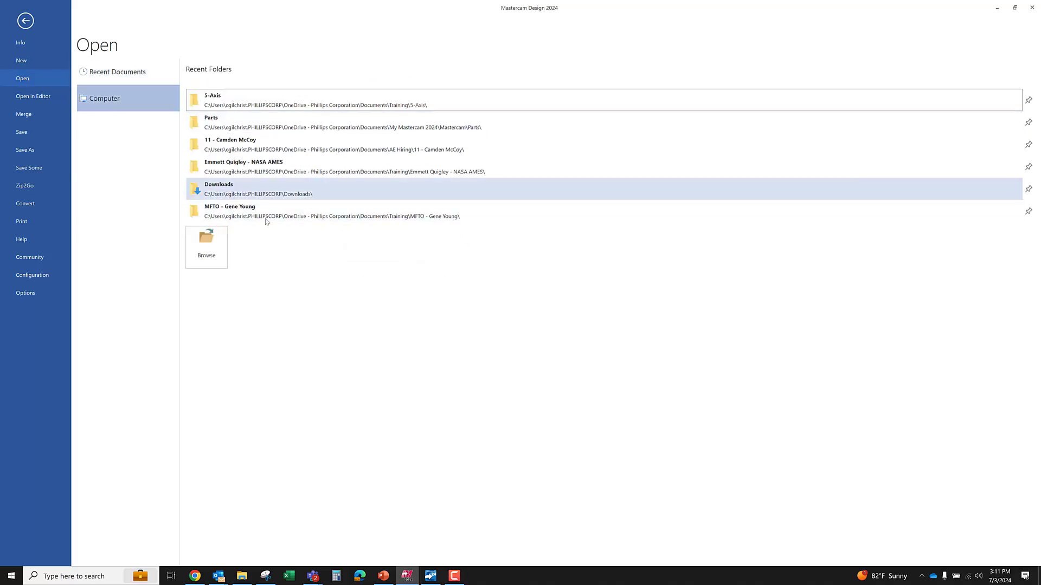
left_click(206, 246)
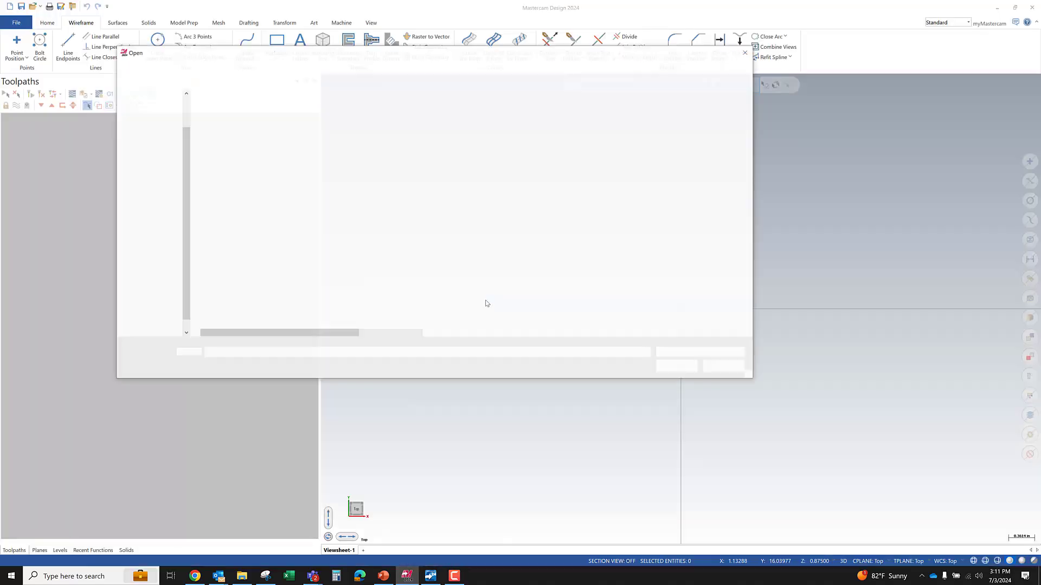
left_click(715, 357)
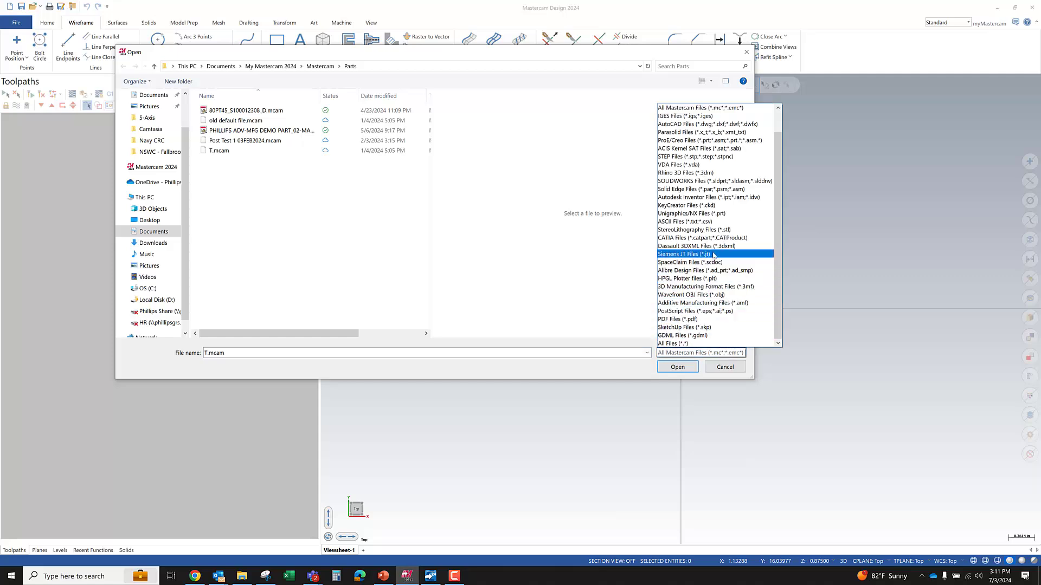
left_click(721, 157)
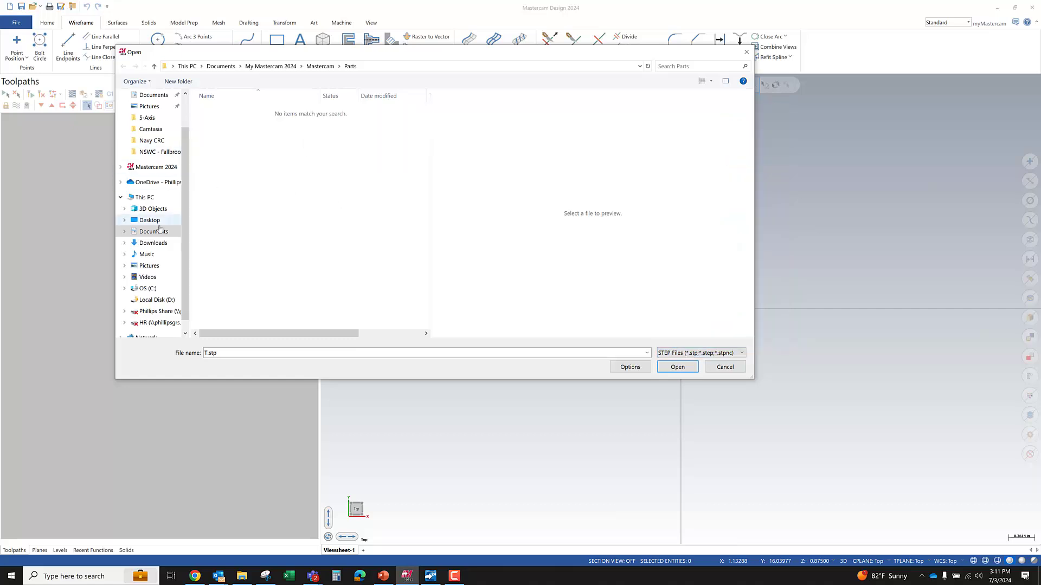
Step: Open grip v2.step from the Training > 5-Axis folder
left_click(147, 117)
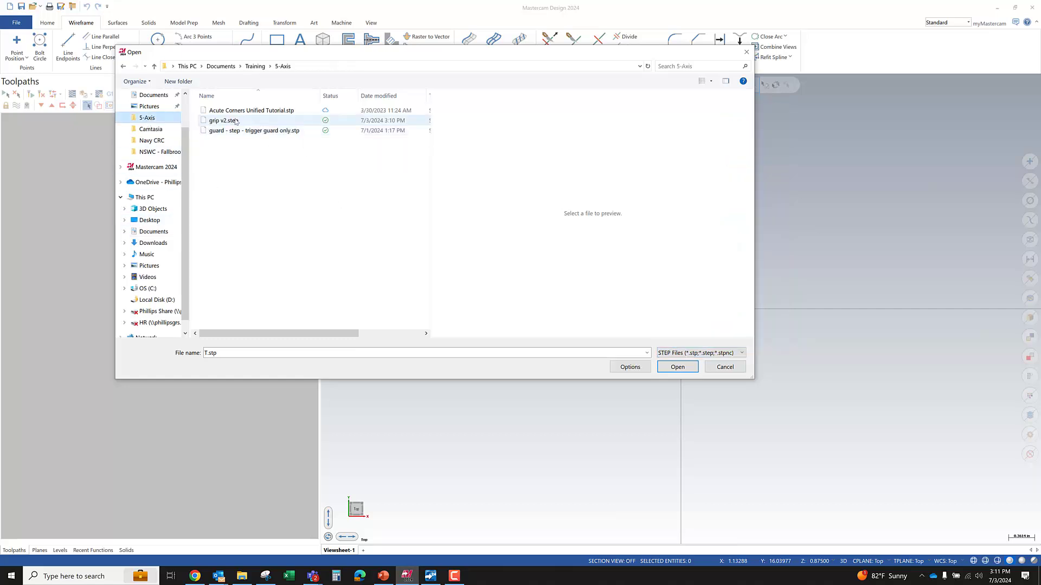
left_click(255, 66)
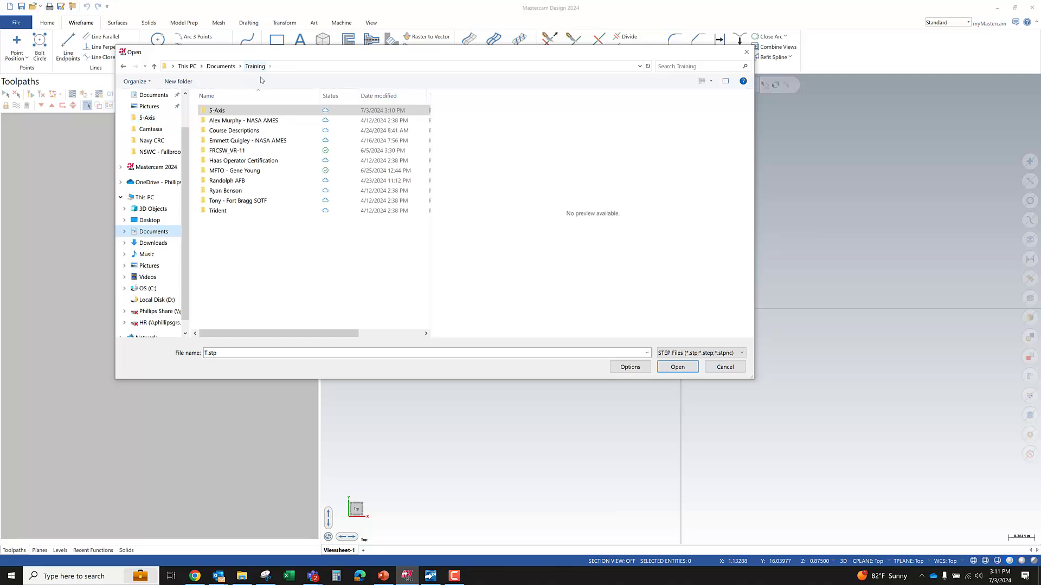
double_click(232, 112)
left_click(236, 122)
left_click(677, 367)
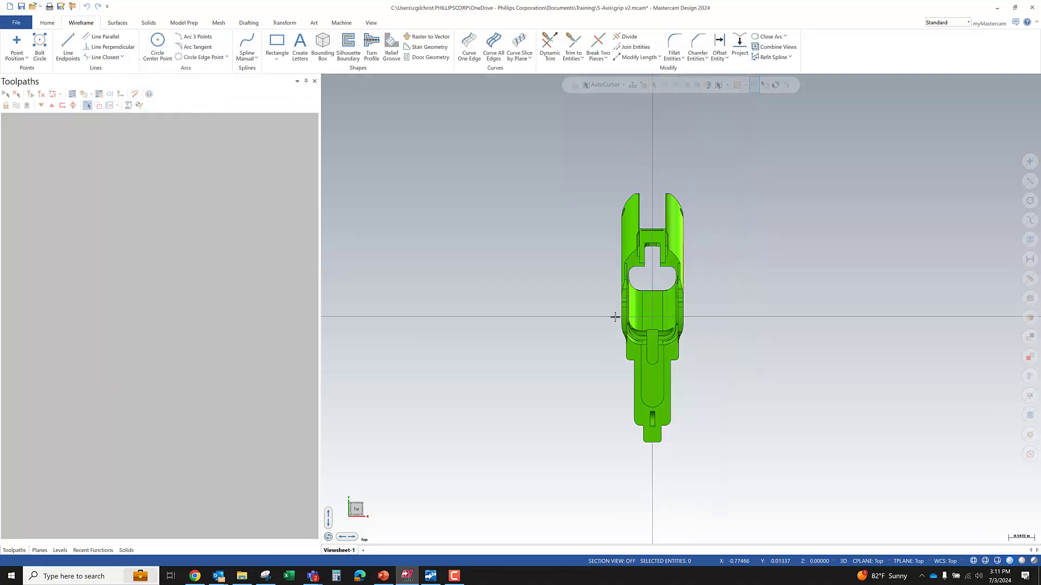
Step: Examine the imported grip model's inner channel, then its thin side walls, raised pads and pin holes at the open end
middle_click_drag(642, 306, 576, 274)
scroll(678, 348, "up", 5)
scroll(649, 243, "up", 5)
scroll(576, 274, "down", 3)
middle_click_drag(618, 236, 537, 275)
scroll(560, 193, "down", 3)
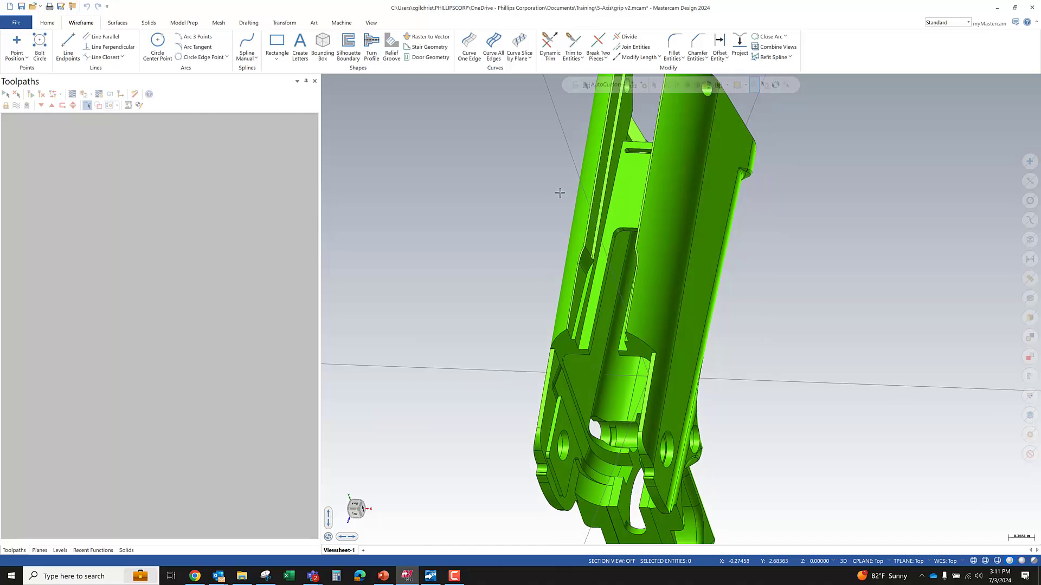
scroll(500, 373, "up", 5)
middle_click_drag(500, 373, 595, 271)
scroll(569, 382, "up", 3)
middle_click_drag(609, 405, 583, 343)
scroll(582, 353, "down", 2)
middle_click_drag(569, 382, 570, 449)
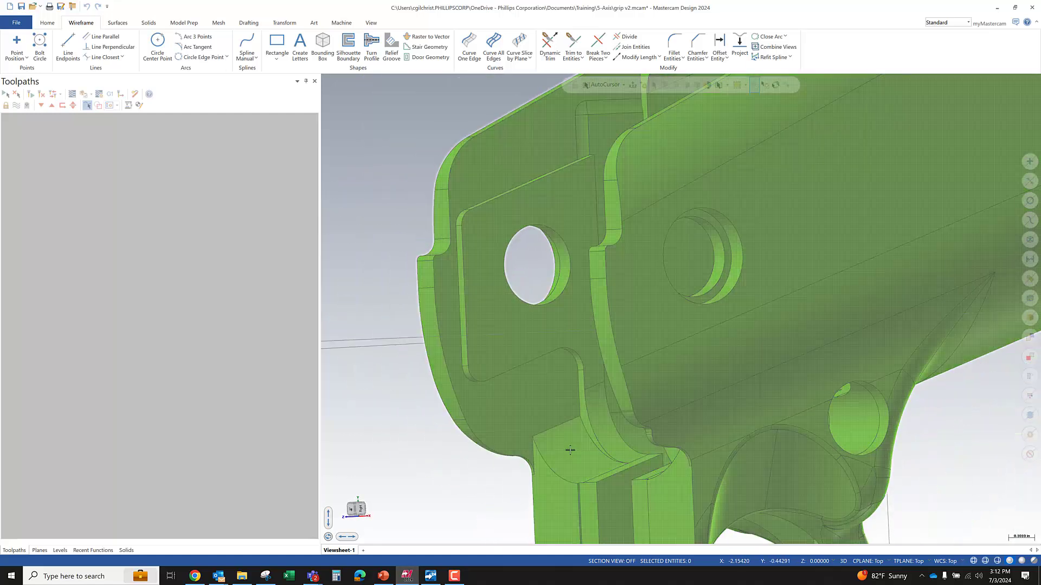
scroll(608, 299, "down", 2)
middle_click_drag(608, 299, 588, 397)
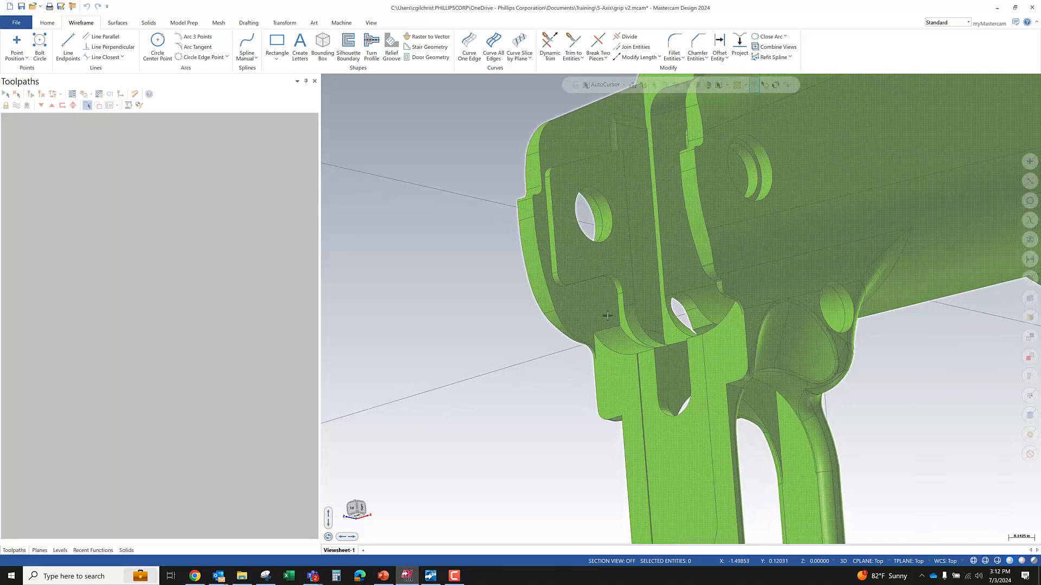
middle_click_drag(615, 308, 747, 328)
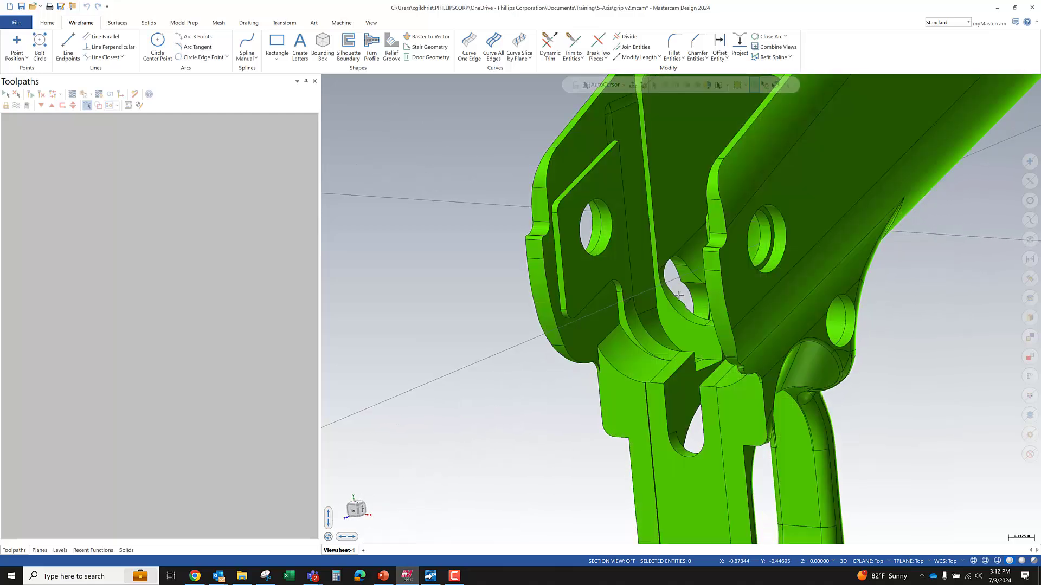
mouse_move(678, 296)
middle_mouse_down()
mouse_move(654, 355)
mouse_move(678, 363)
mouse_move(647, 375)
mouse_move(682, 299)
middle_mouse_up()
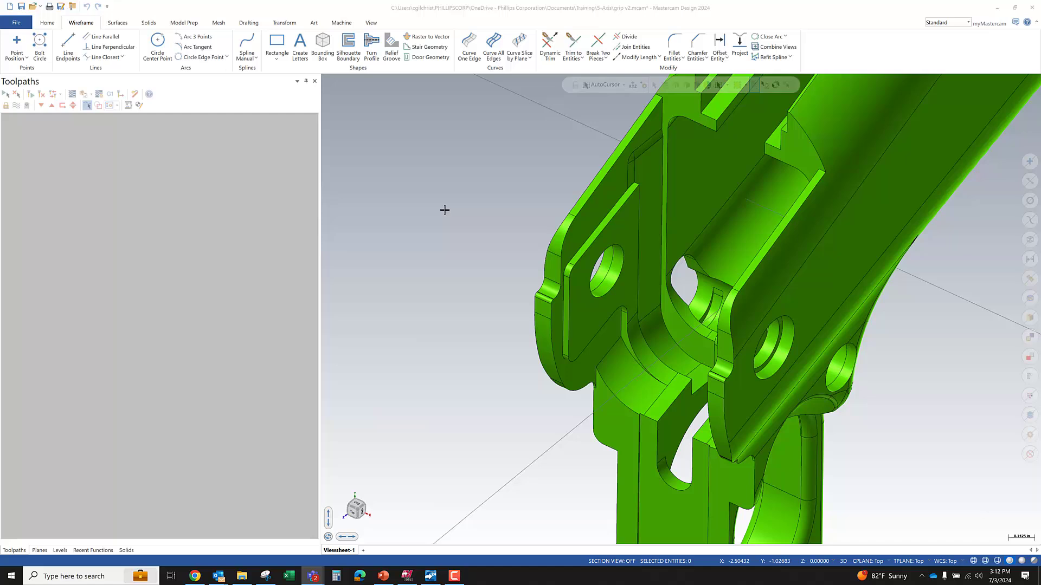
Step: Select the grip solid, inspect the side walls, cross holes and scalloped recess from several directions, and clear the selection
left_click(640, 160)
middle_click_drag(666, 222, 660, 169)
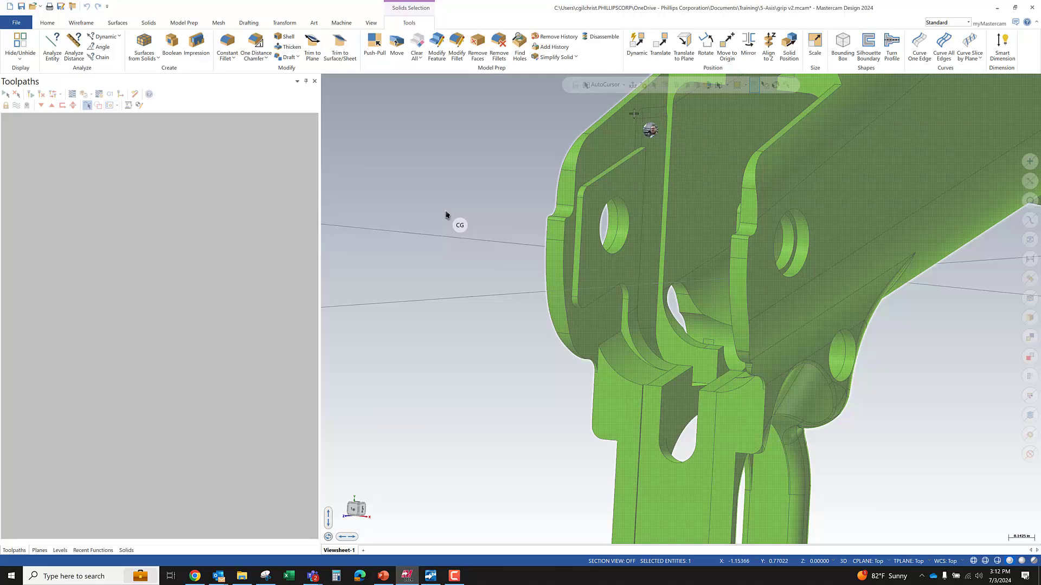
scroll(658, 112, "up", 3)
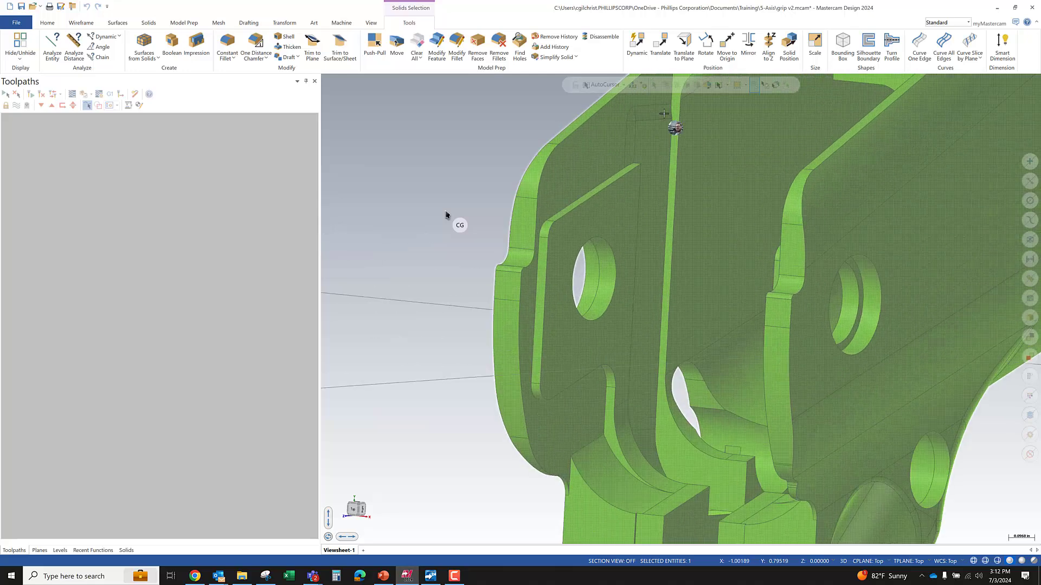
scroll(657, 113, "up", 3)
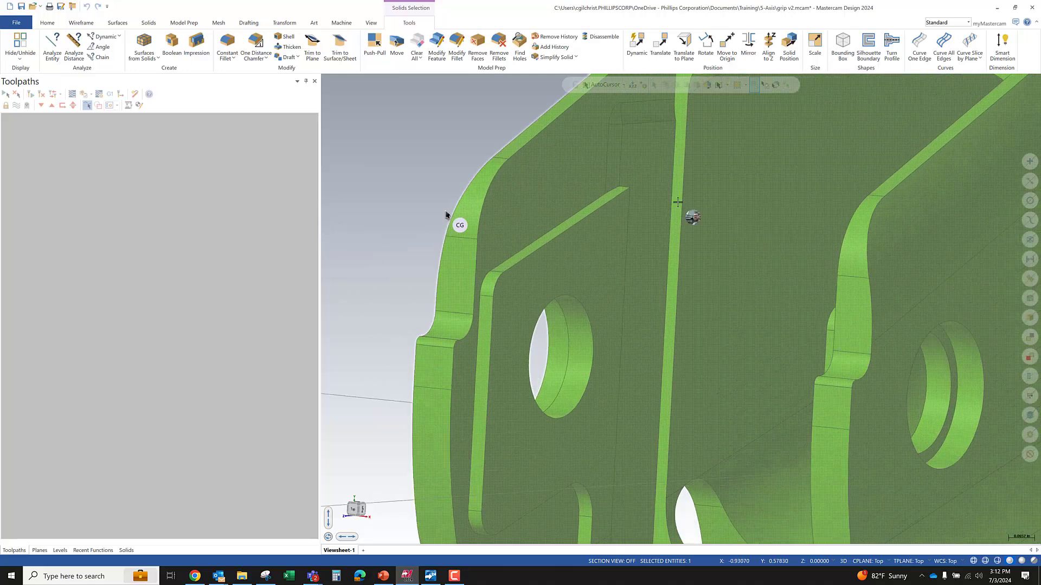
middle_click_drag(678, 199, 619, 150)
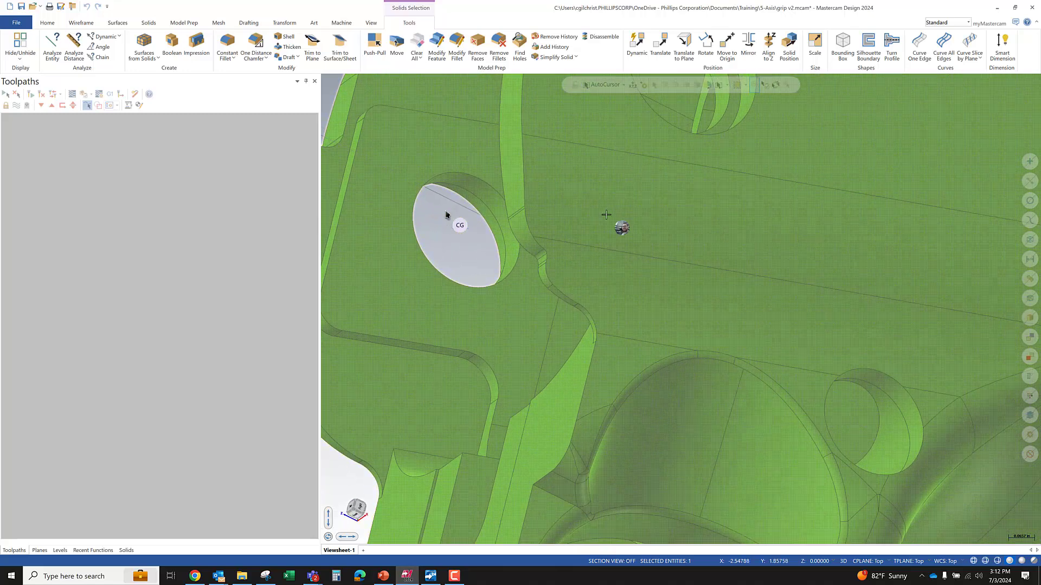
middle_click_drag(618, 224, 507, 218)
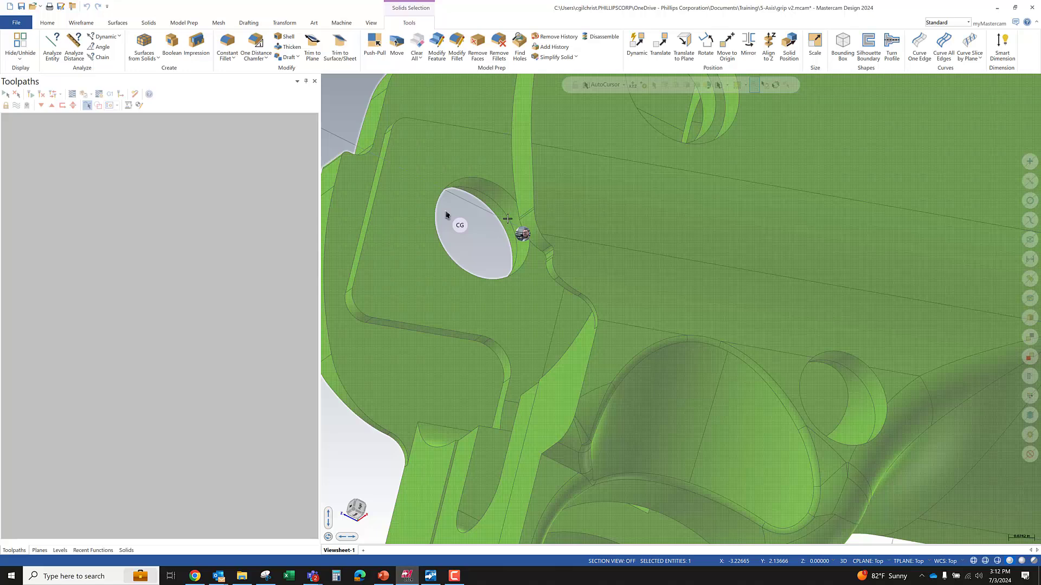
middle_click_drag(623, 262, 746, 288)
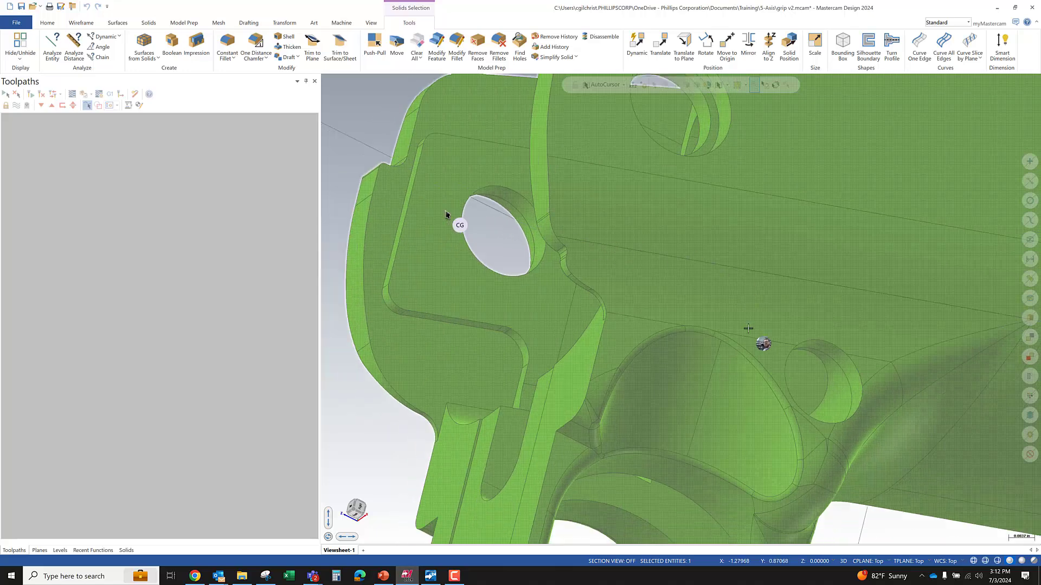
middle_click_drag(669, 371, 699, 412)
middle_click_drag(567, 276, 617, 375)
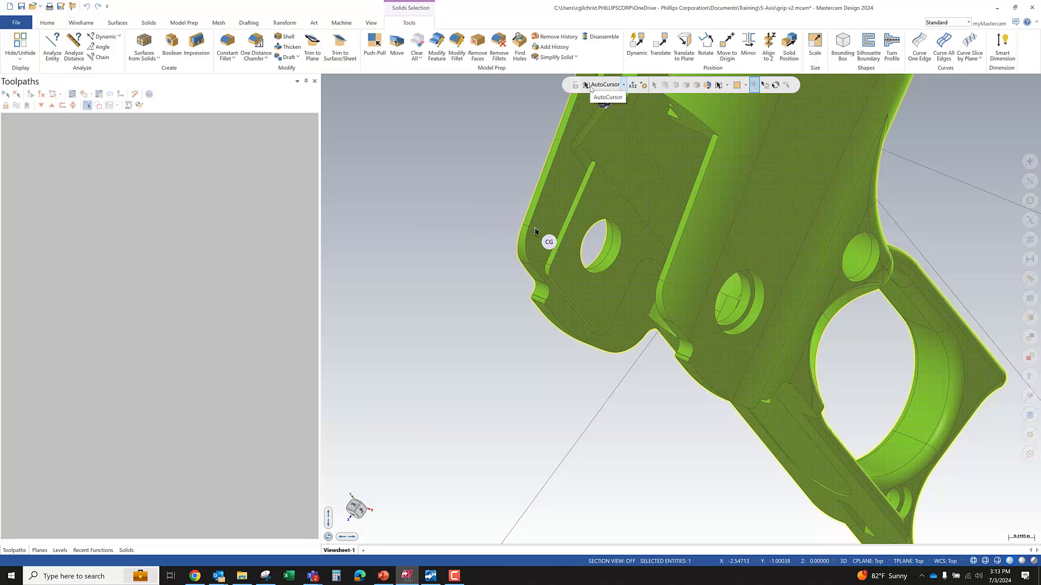
scroll(514, 229, "down", 1)
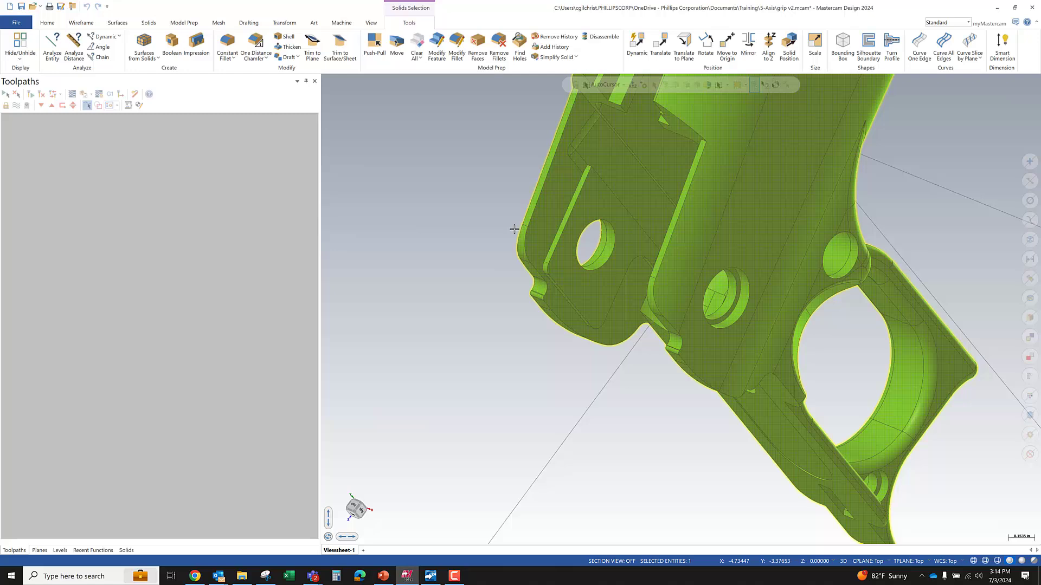
left_click_drag(425, 367, 576, 354)
middle_click_drag(565, 369, 511, 279)
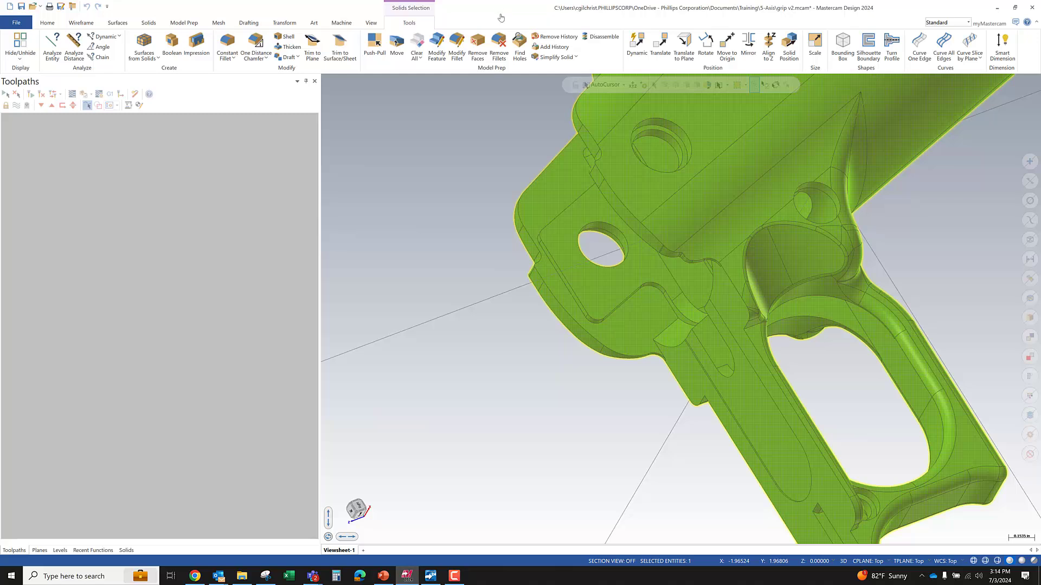
middle_click_drag(492, 302, 509, 215)
left_click(509, 215)
Step: Examine the small filleted relief pocket on the inner side wall and the narrow faces around it from several directions
scroll(542, 228, "up", 10)
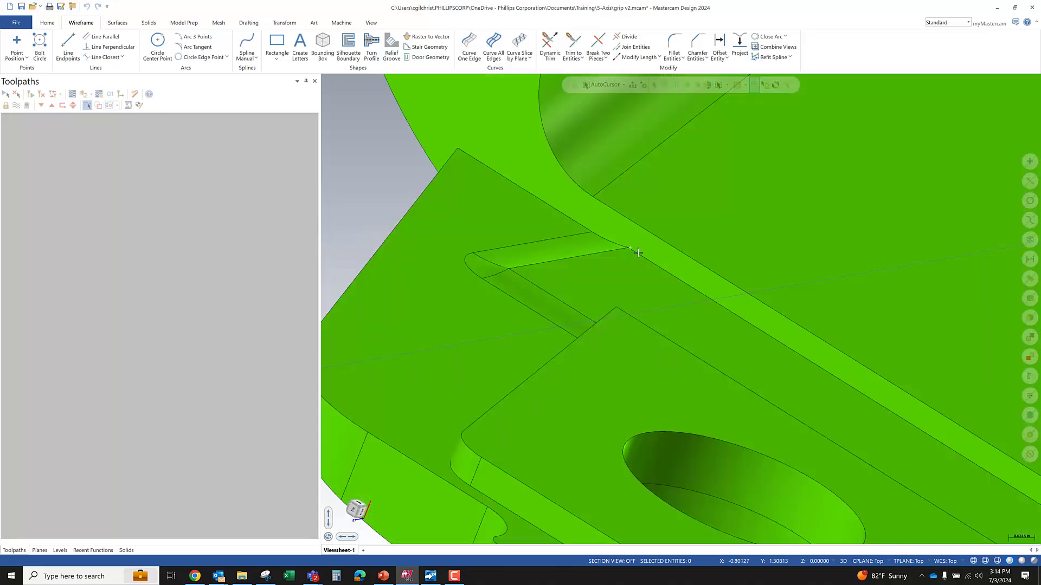
mouse_move(638, 252)
middle_mouse_down()
mouse_move(727, 266)
mouse_move(602, 240)
middle_mouse_up()
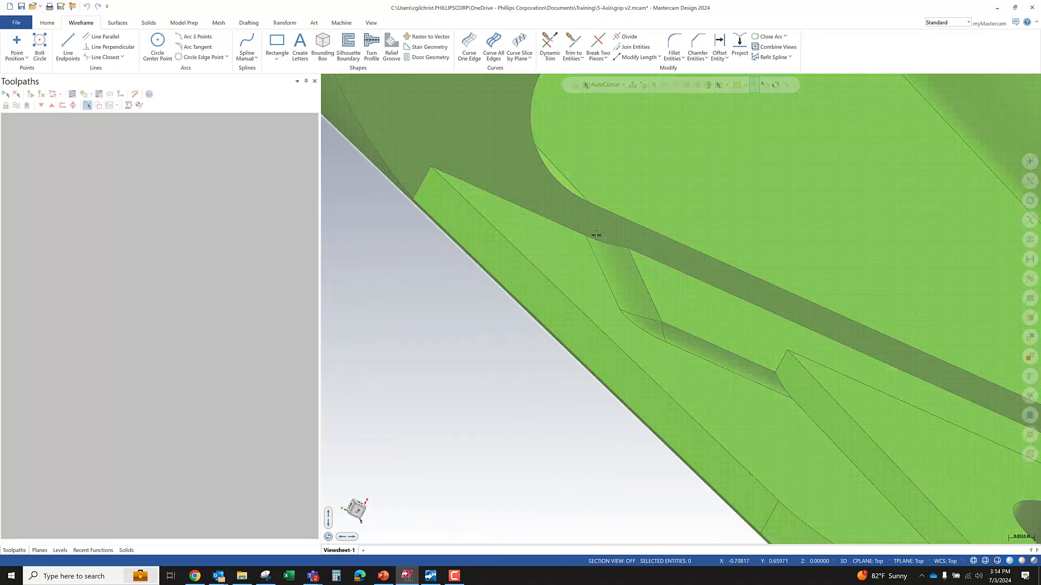
mouse_move(498, 333)
middle_mouse_down()
mouse_move(461, 223)
mouse_move(596, 275)
mouse_move(461, 274)
mouse_move(440, 251)
mouse_move(609, 266)
middle_mouse_up()
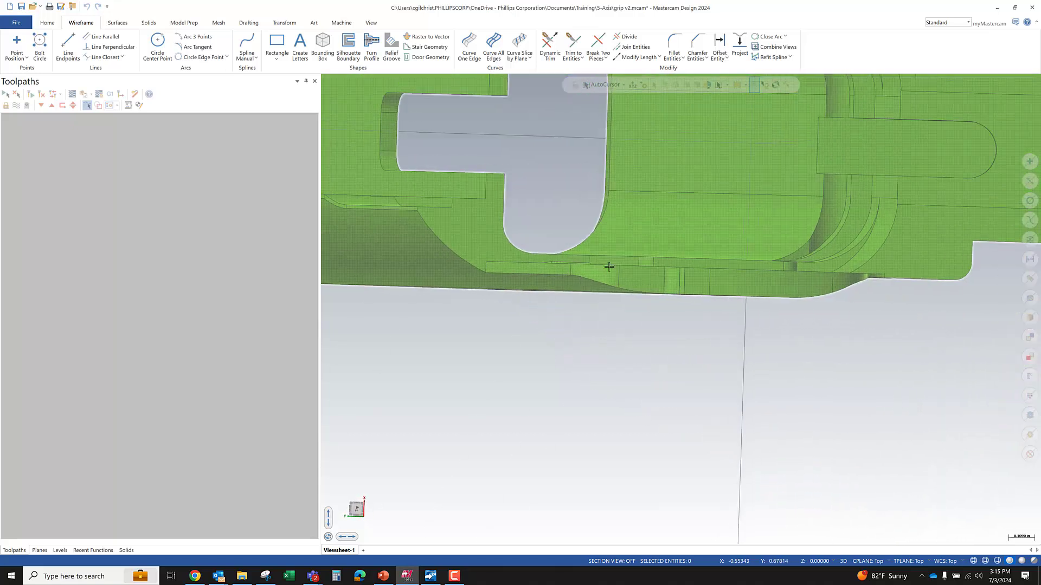
scroll(609, 266, "down", 2)
mouse_move(685, 210)
middle_mouse_down()
mouse_move(644, 211)
mouse_move(678, 209)
mouse_move(679, 226)
middle_mouse_up()
scroll(569, 305, "up", 5)
middle_click_drag(484, 347, 469, 371)
scroll(441, 321, "down", 3)
scroll(441, 321, "down", 2)
middle_click_drag(441, 321, 461, 344)
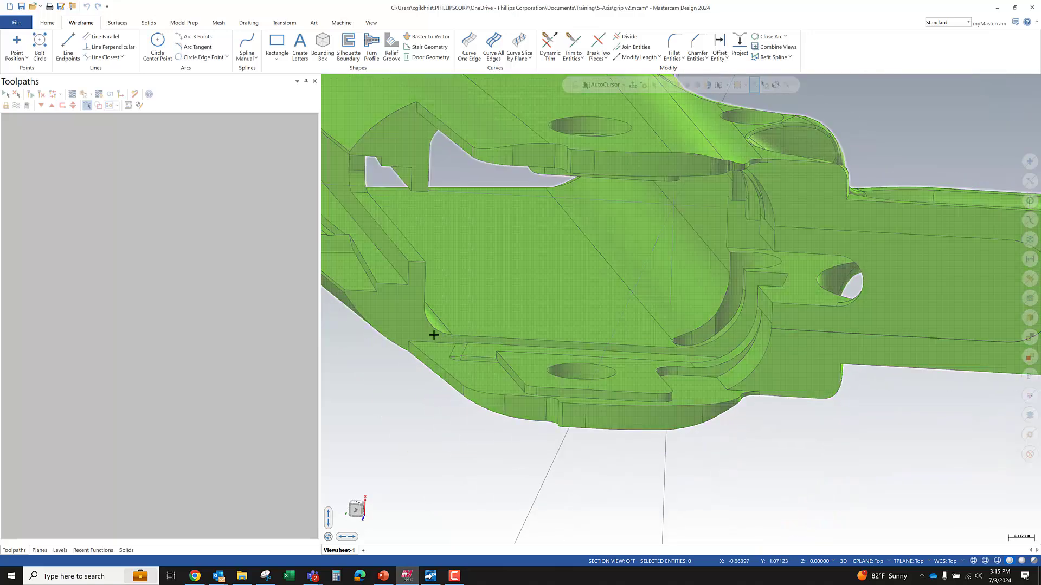
middle_click_drag(423, 330, 697, 209)
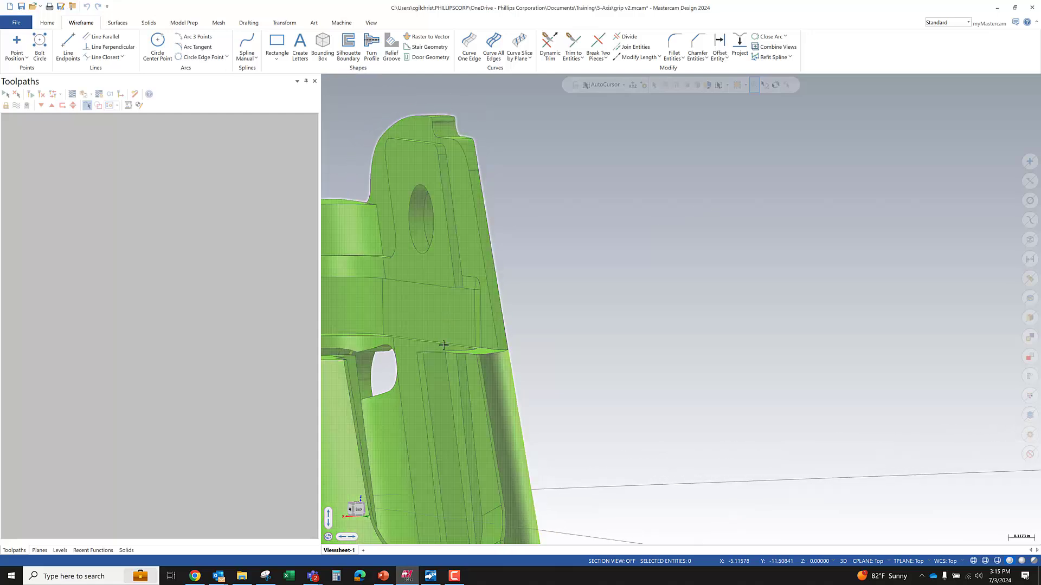
middle_click_drag(548, 314, 425, 302)
scroll(425, 302, "up", 1)
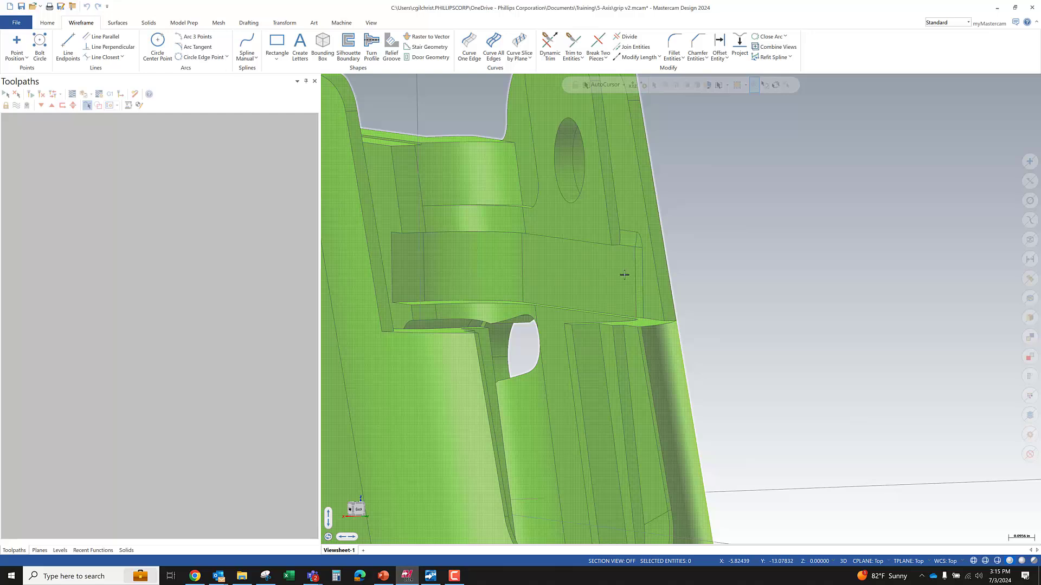
Step: Examine the corner relief beside the raised pad and the adjoining thin side wall from above and from the side
middle_click_drag(622, 276, 610, 296)
scroll(610, 296, "up", 3)
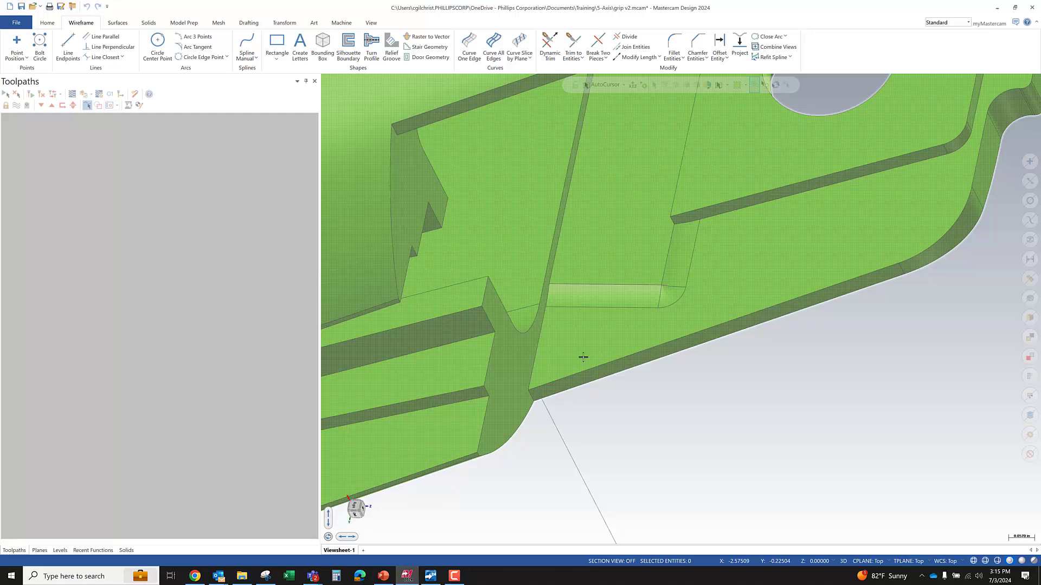
scroll(548, 289, "down", 1)
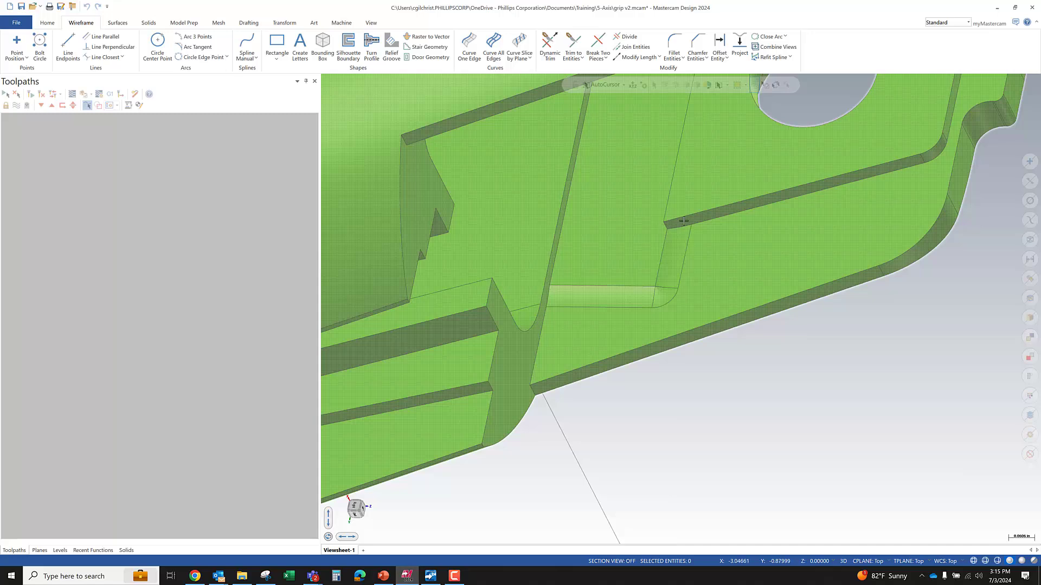
mouse_move(687, 259)
middle_mouse_down()
mouse_move(751, 221)
mouse_move(637, 201)
middle_mouse_up()
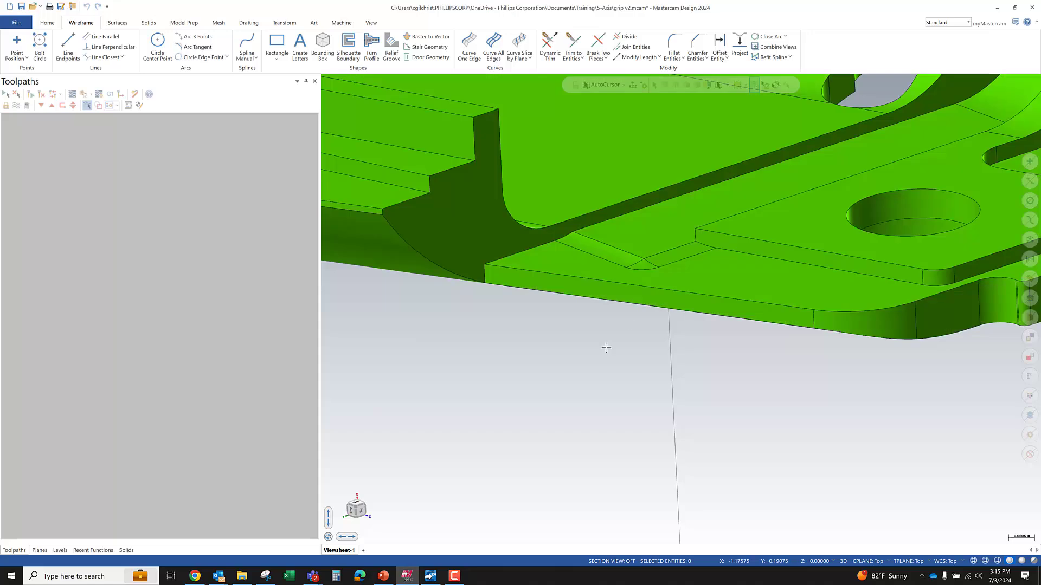
scroll(606, 347, "down", 2)
mouse_move(606, 347)
middle_mouse_down()
mouse_move(637, 339)
mouse_move(622, 350)
middle_mouse_up()
scroll(508, 303, "down", 3)
mouse_move(667, 262)
middle_mouse_down()
mouse_move(621, 275)
mouse_move(562, 249)
mouse_move(647, 257)
middle_mouse_up()
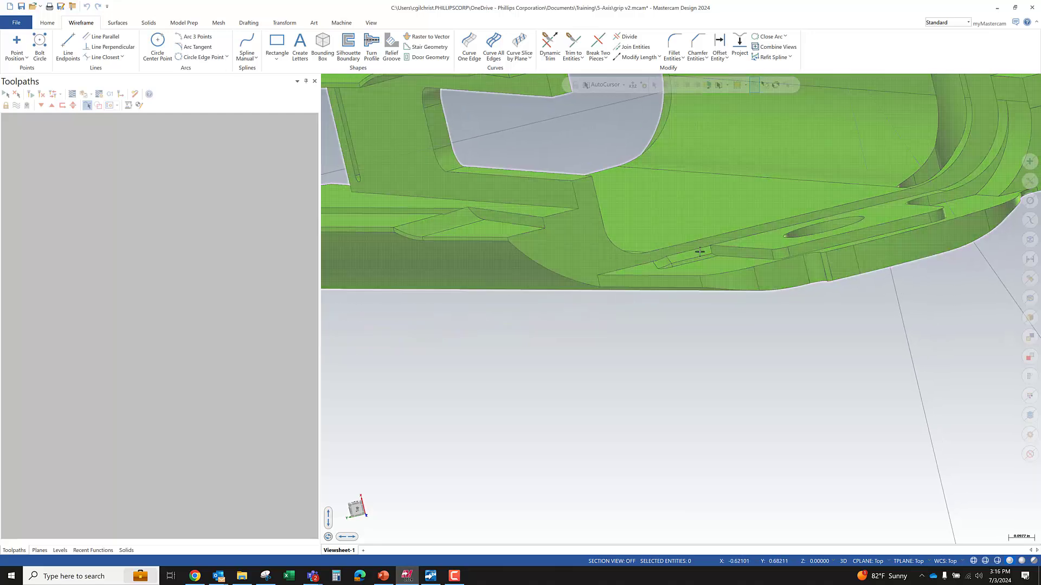
middle_click_drag(680, 253, 638, 253)
scroll(638, 254, "up", 5)
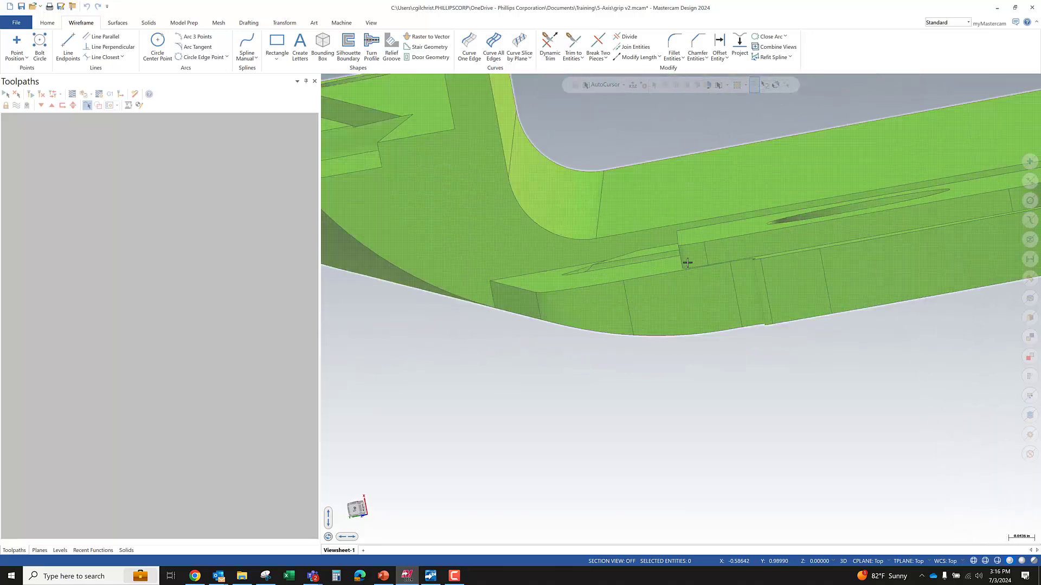
Step: Inspect the shallow filleted groove running from the wall corner to the raised pad around the pin hole
mouse_move(672, 221)
middle_mouse_down()
mouse_move(683, 237)
mouse_move(660, 262)
mouse_move(674, 276)
middle_mouse_up()
mouse_move(561, 276)
middle_mouse_down()
mouse_move(568, 289)
mouse_move(579, 260)
middle_mouse_up()
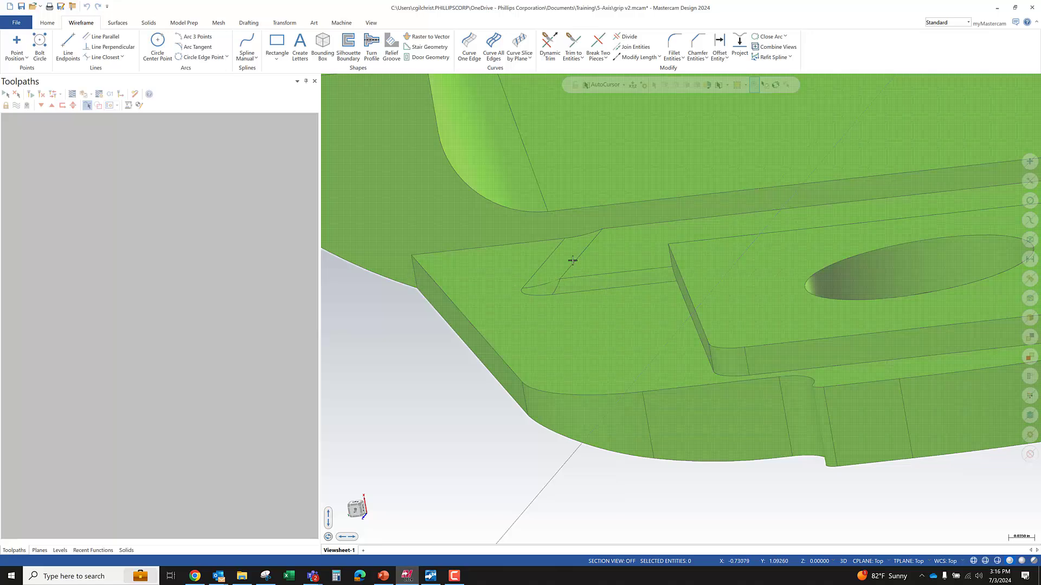
mouse_move(544, 302)
middle_mouse_down()
mouse_move(601, 245)
mouse_move(677, 335)
mouse_move(708, 307)
middle_mouse_up()
middle_click_drag(566, 385, 859, 304)
scroll(860, 304, "down", 3)
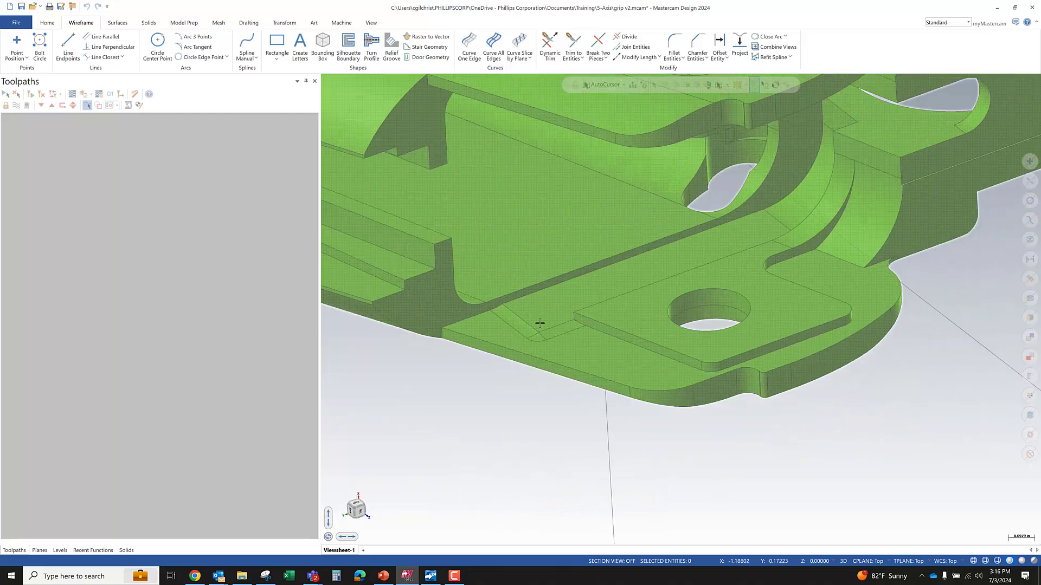
scroll(537, 322, "up", 6)
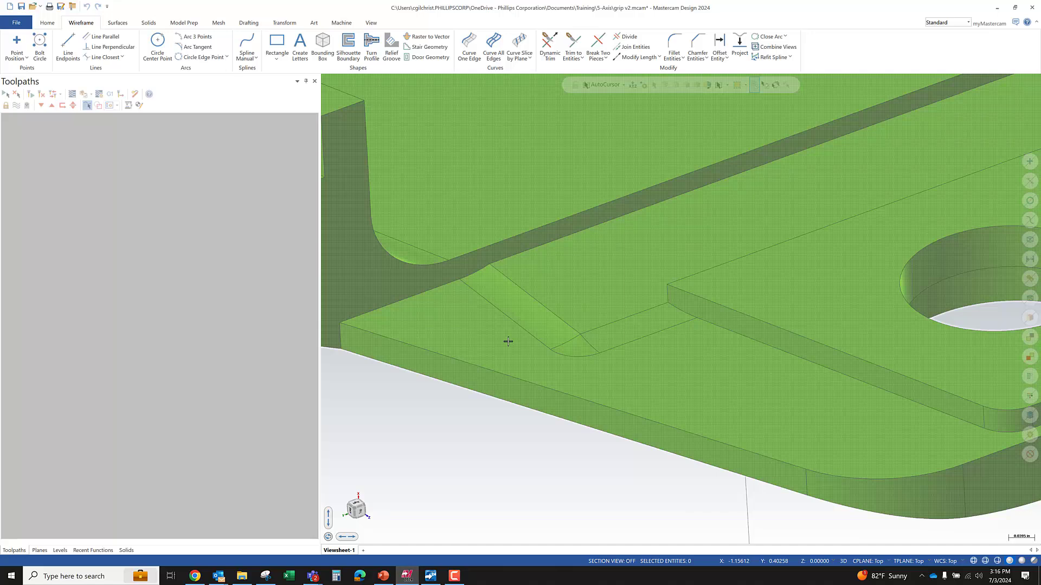
scroll(508, 341, "down", 5)
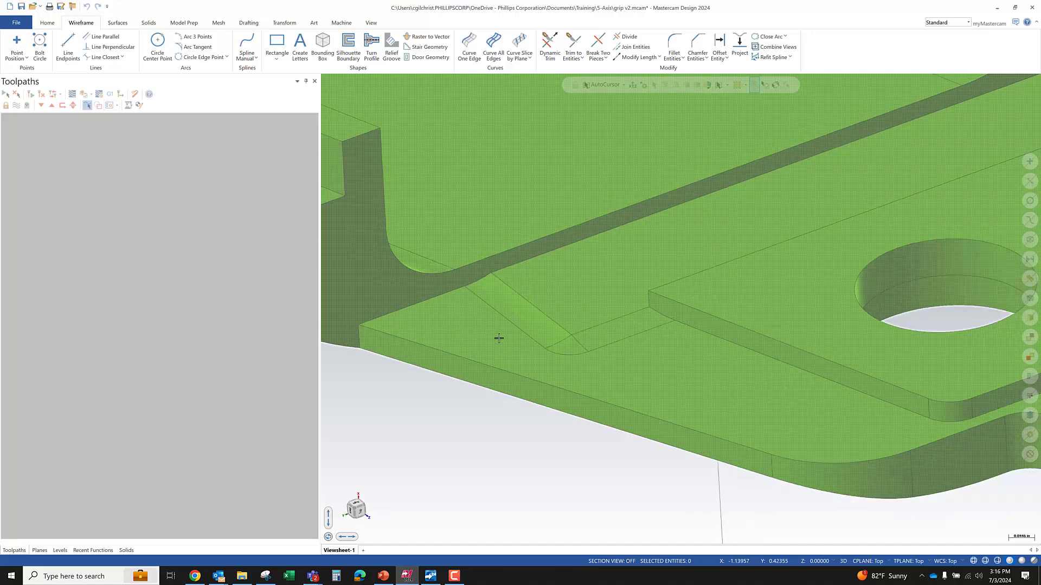
Step: Look over the outside of the whole grip, including the trigger guard and cross holes, from several directions
middle_click_drag(497, 337, 512, 309)
scroll(465, 348, "down", 5)
scroll(810, 374, "down", 3)
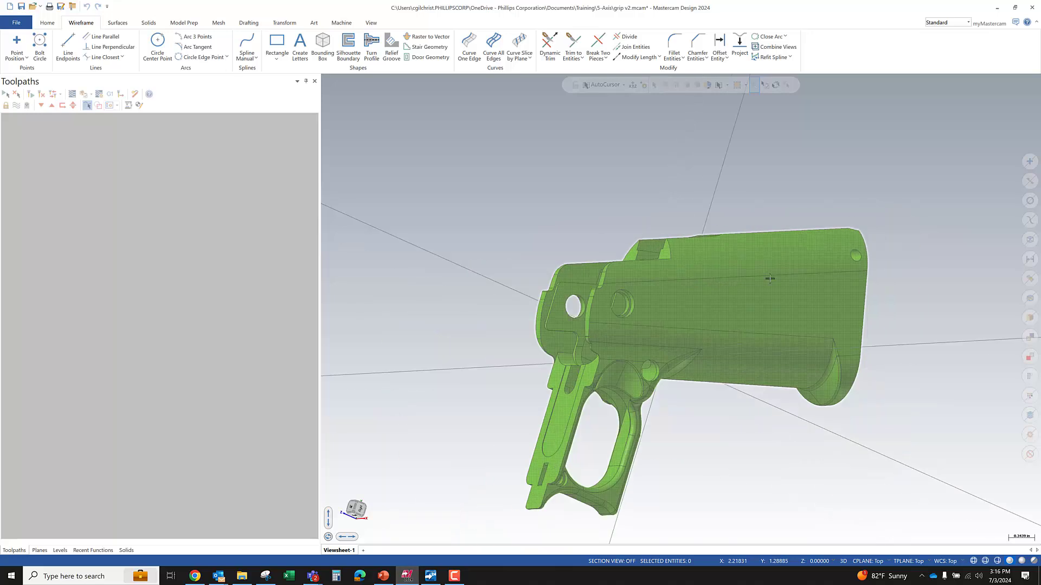
middle_click_drag(848, 368, 898, 275)
middle_click_drag(700, 311, 658, 278)
scroll(779, 207, "up", 4)
scroll(705, 255, "down", 8)
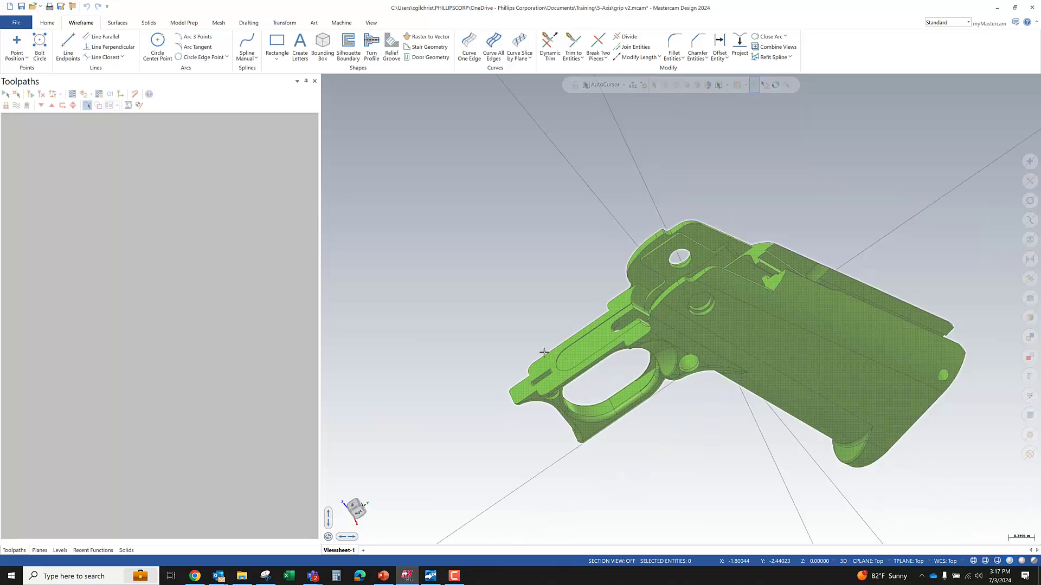
Step: View the whole grip in the isometric and Front orientations, ending in the Right view
right_click(681, 271)
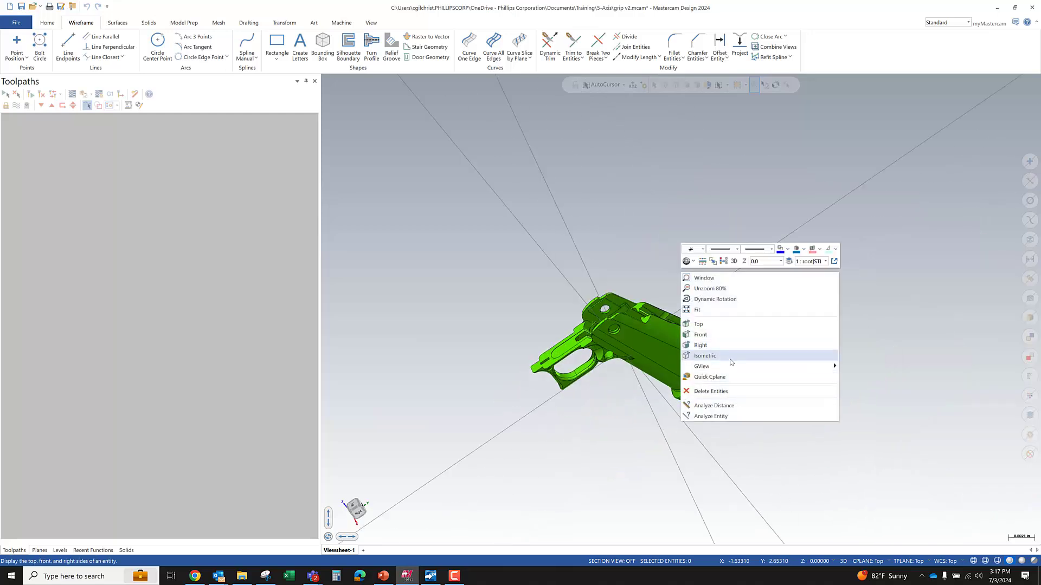
left_click(735, 356)
middle_click_drag(695, 293, 642, 297)
right_click(550, 323)
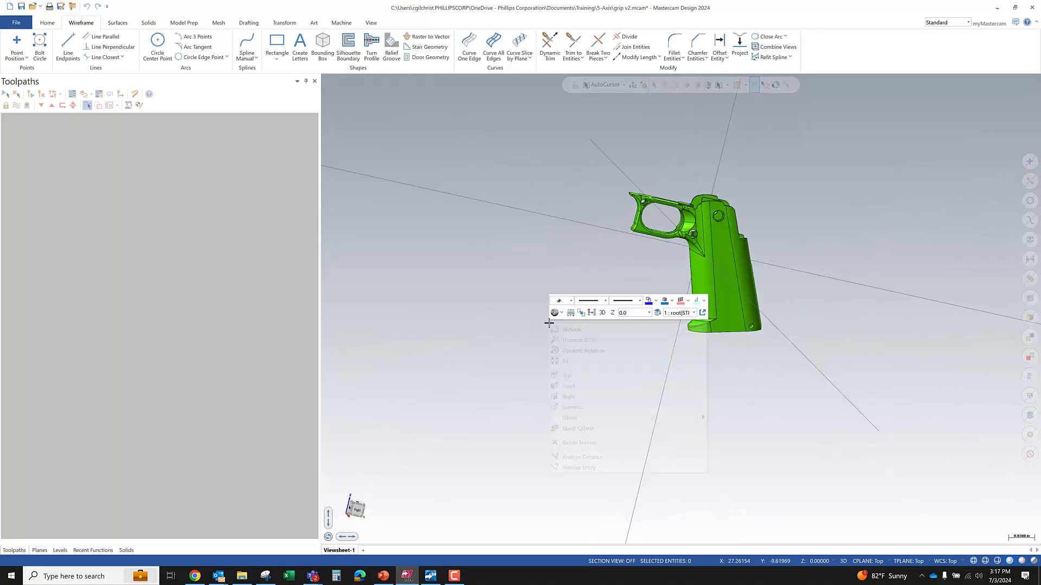
left_click(607, 389)
scroll(644, 274, "down", 4)
right_click(569, 292)
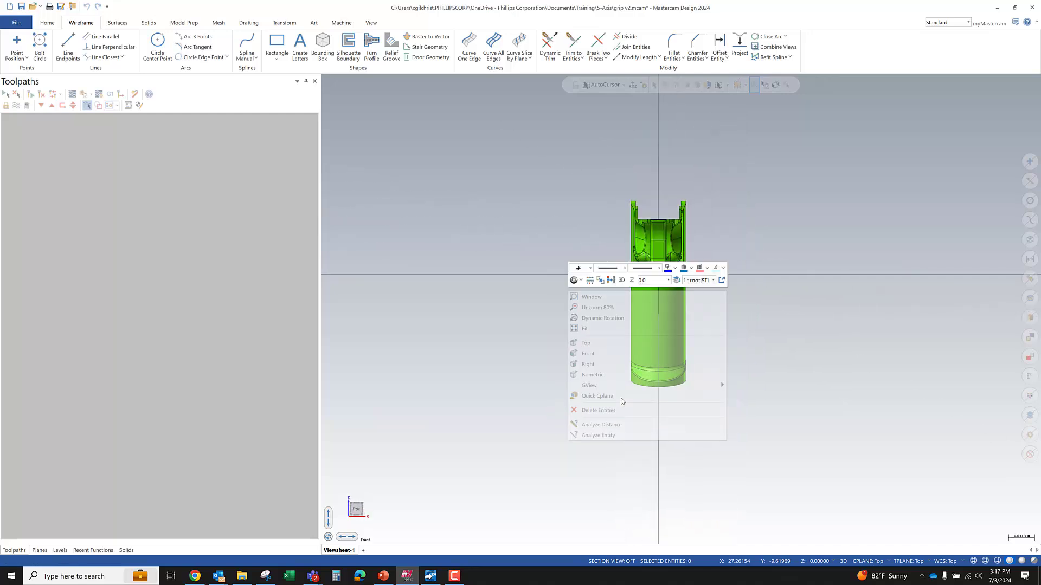
left_click(608, 356)
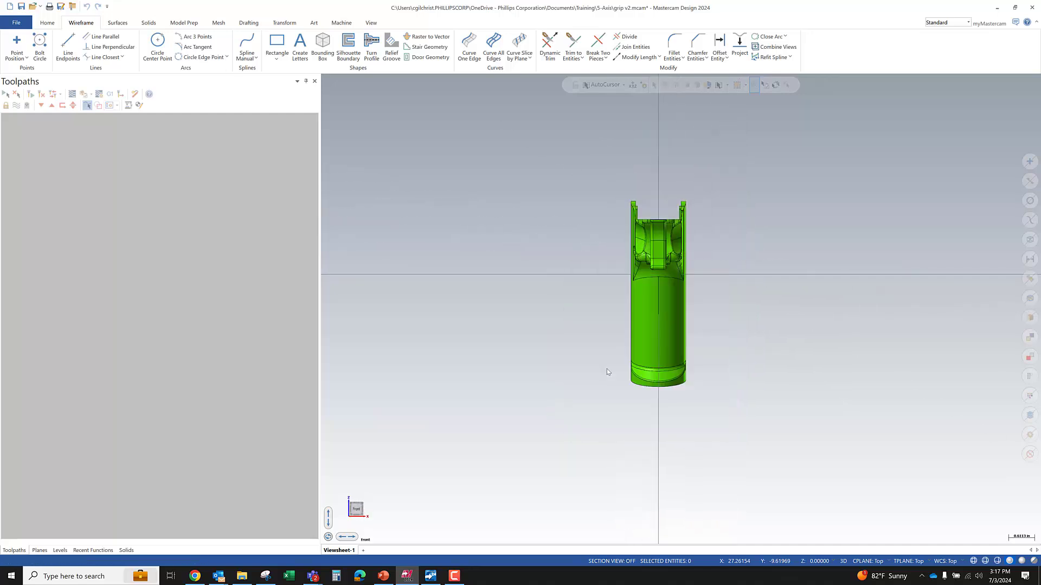
scroll(534, 264, "down", 5)
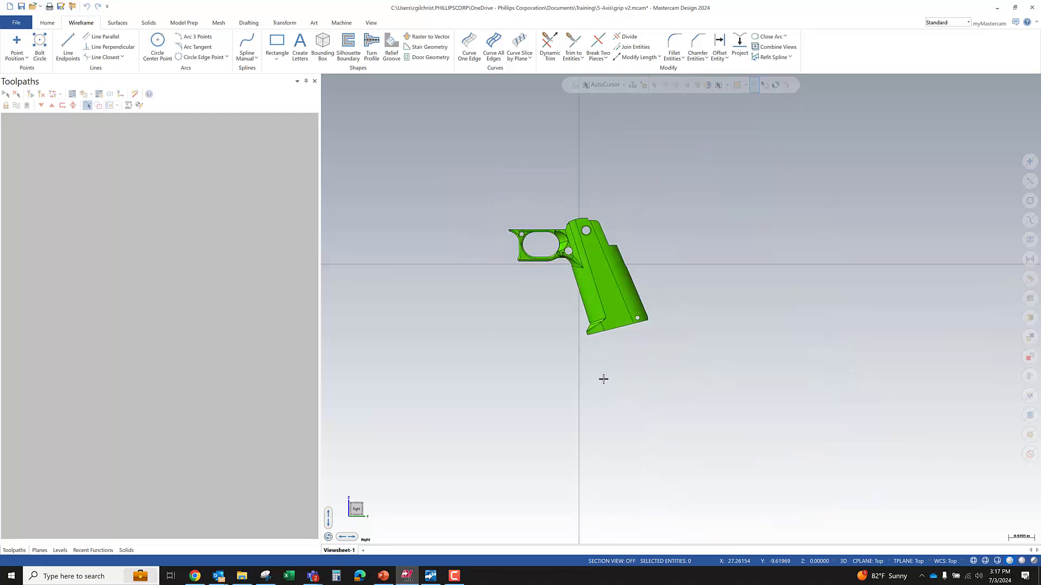
Step: Add the IKE_HAAS_UMC_750 machine definition to the mill list and create a machine group with it
left_click(341, 23)
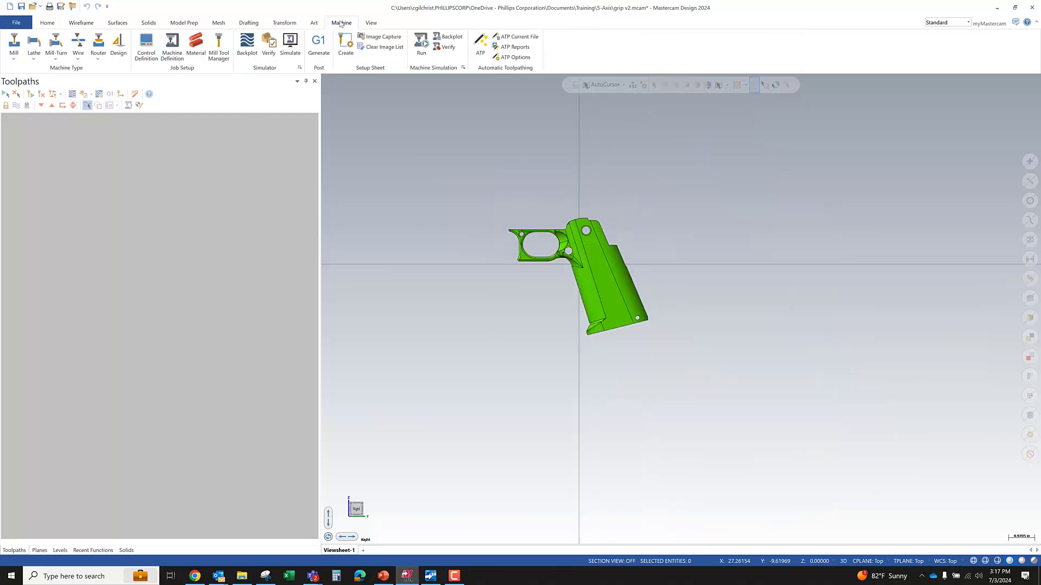
left_click(14, 57)
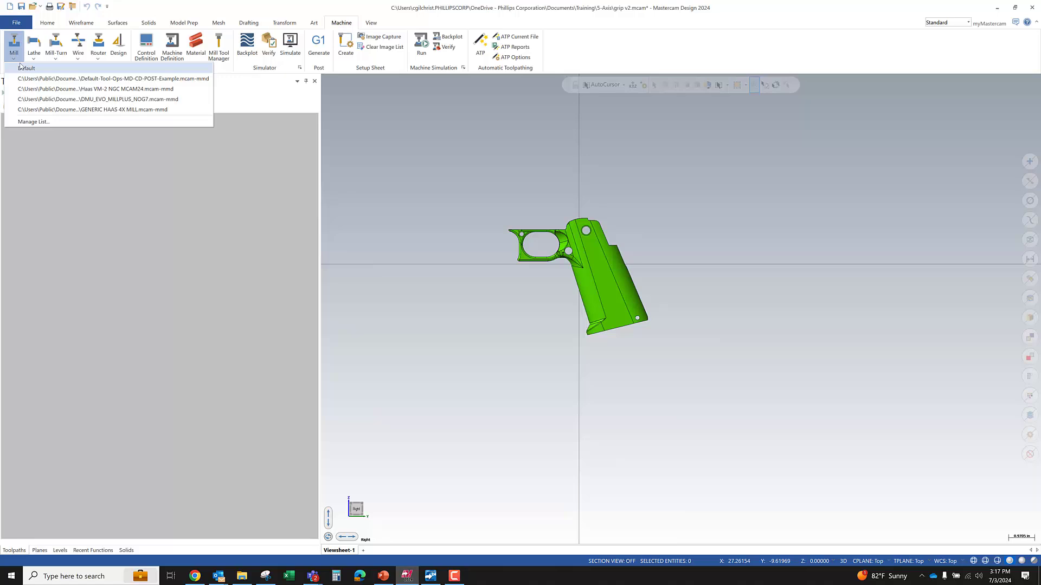
left_click(34, 122)
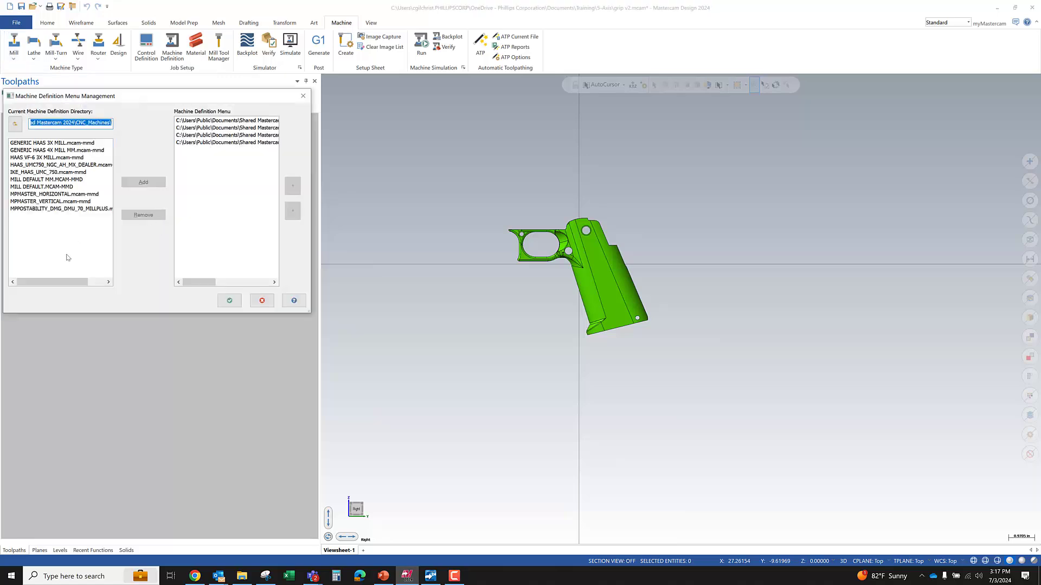
left_click(33, 173)
left_click(143, 182)
left_click(221, 300)
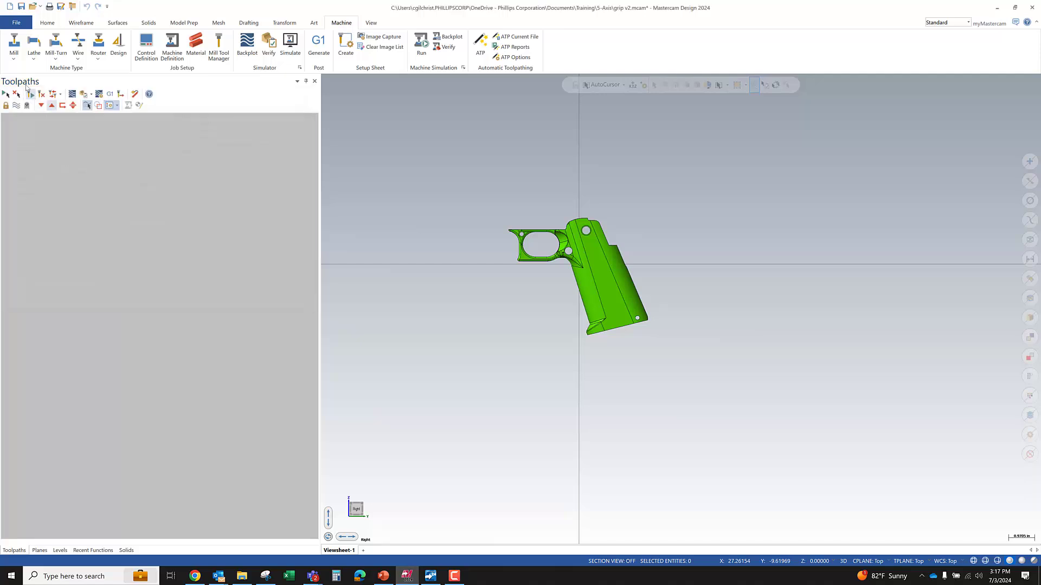
left_click(14, 54)
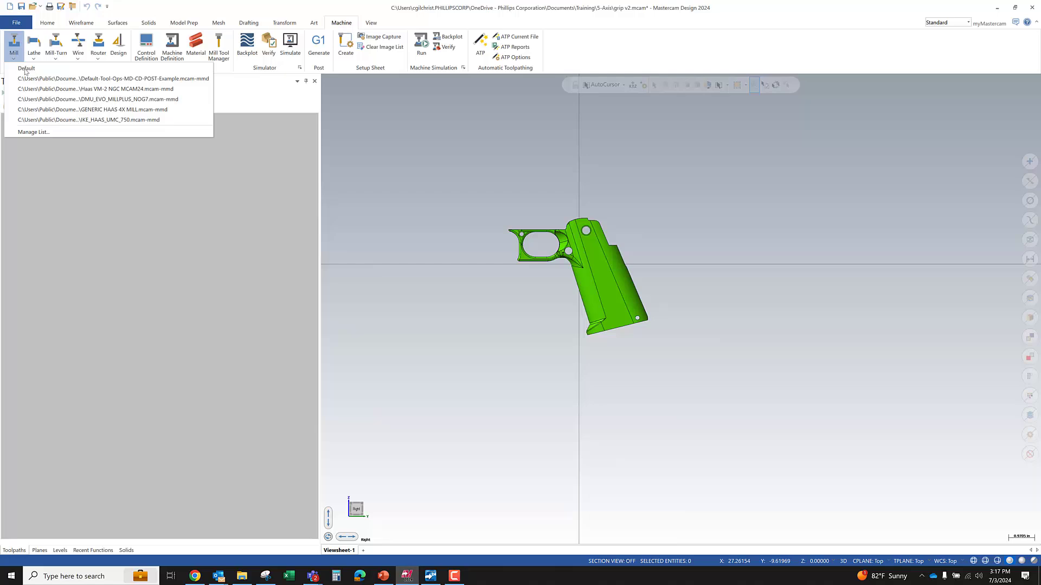
left_click(54, 120)
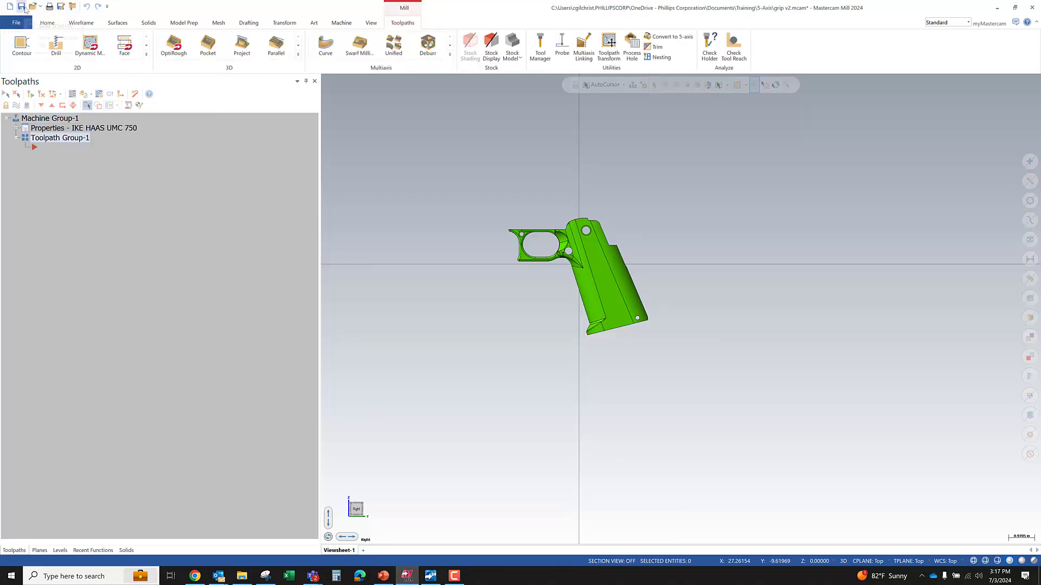
Step: Save the part as "Trigger Guard Example - 1" in the Training > 5-Axis folder
left_click(16, 23)
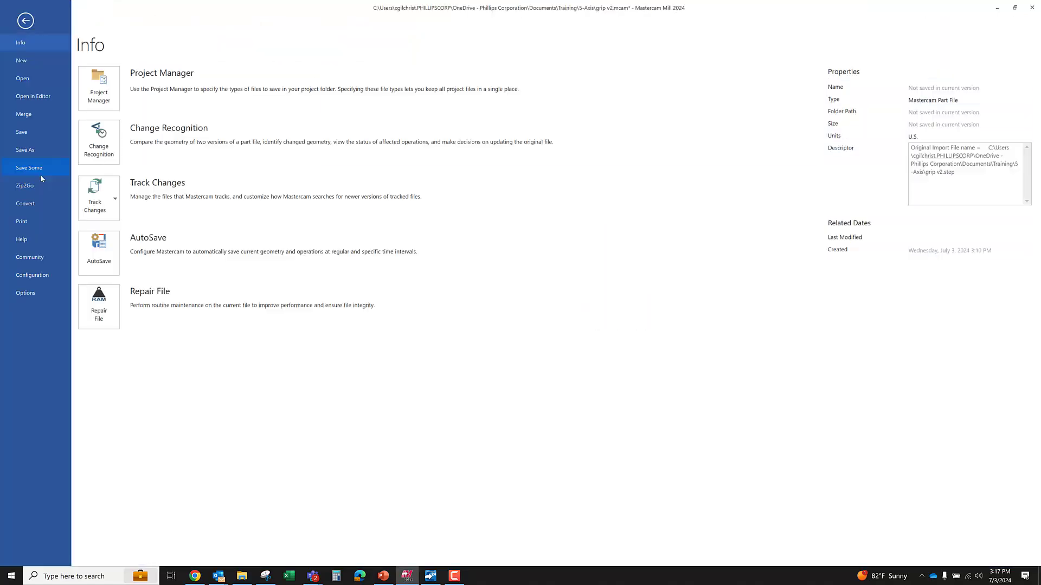
left_click(33, 151)
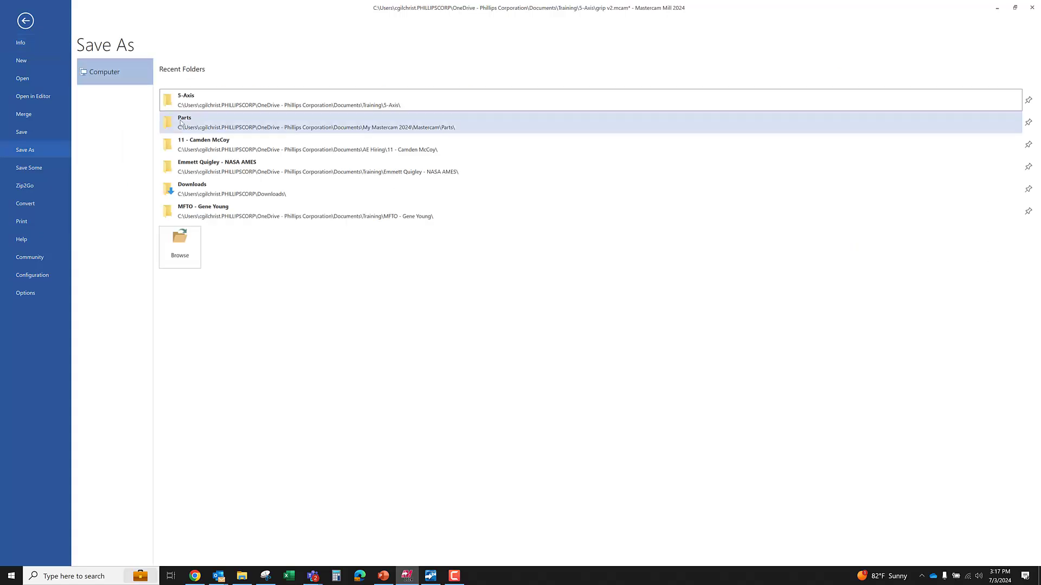
left_click(304, 101)
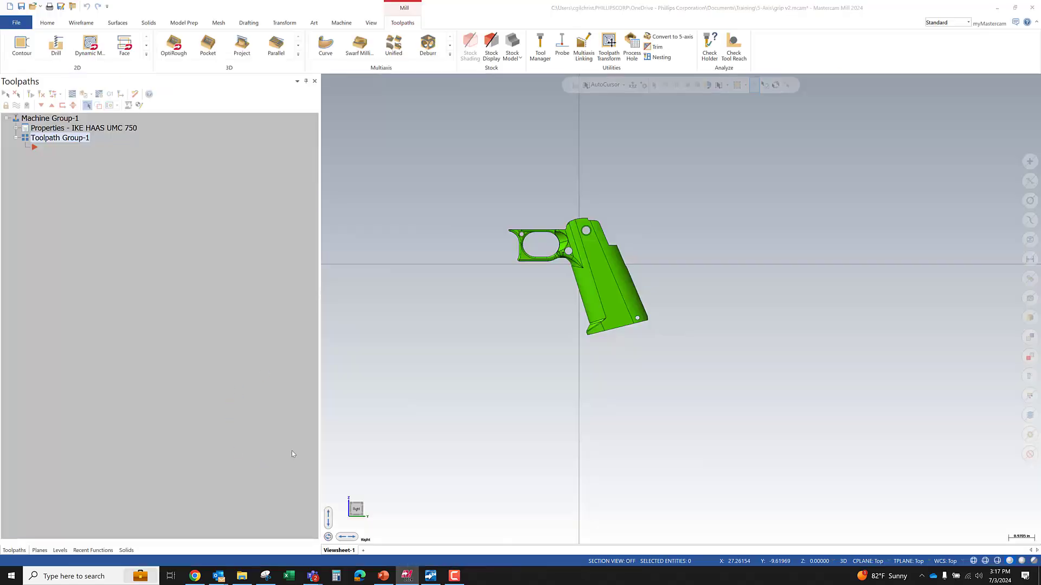
type("Tr")
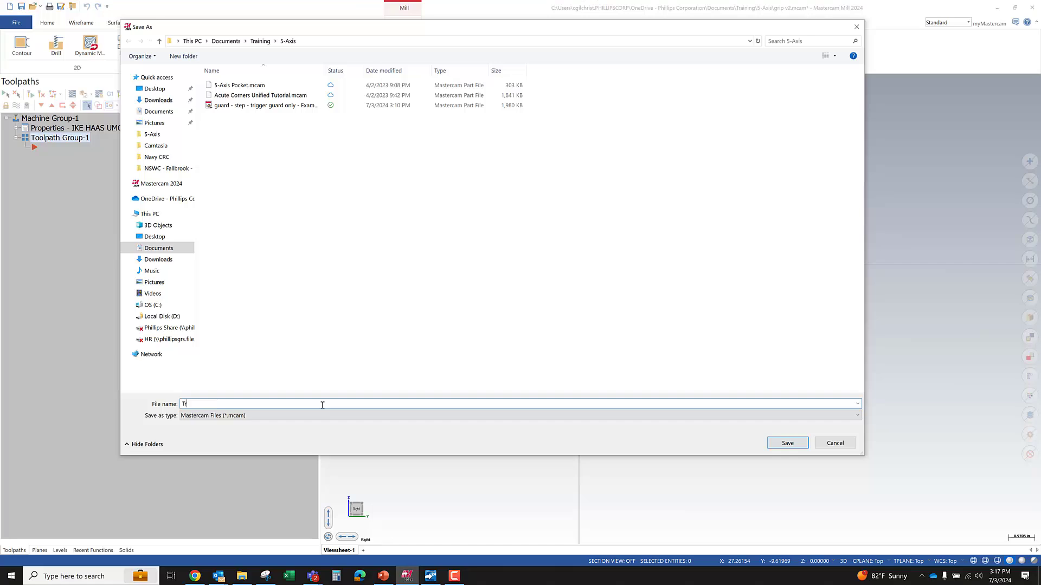
type("igger G")
type("ample - 1")
key("Return")
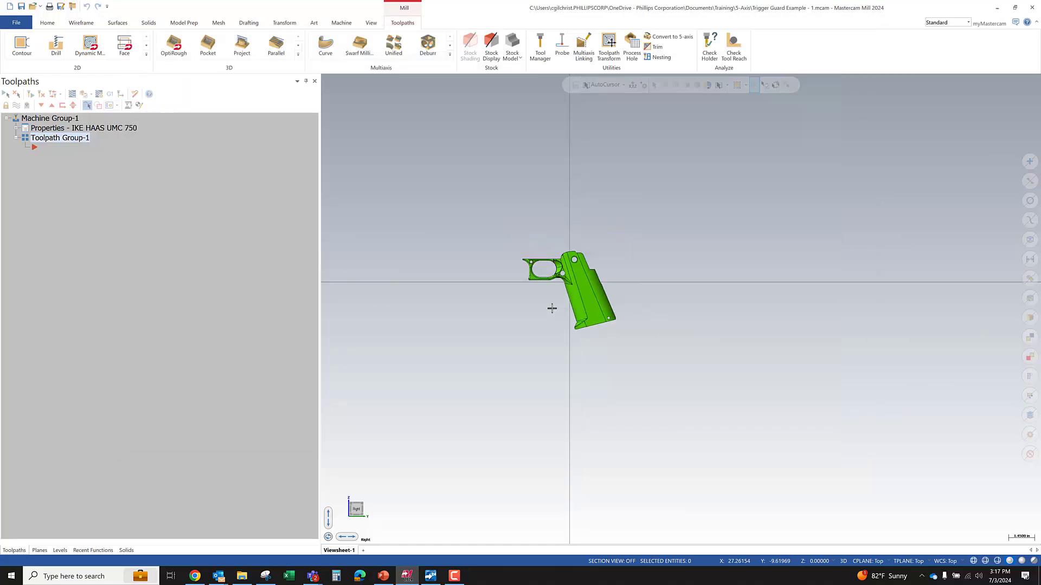
Step: Start a Dynamic transform on the grip solid and place the gnomon in open space beside the part
middle_click_drag(577, 331, 519, 225)
scroll(603, 336, "up", 7)
scroll(563, 342, "down", 5)
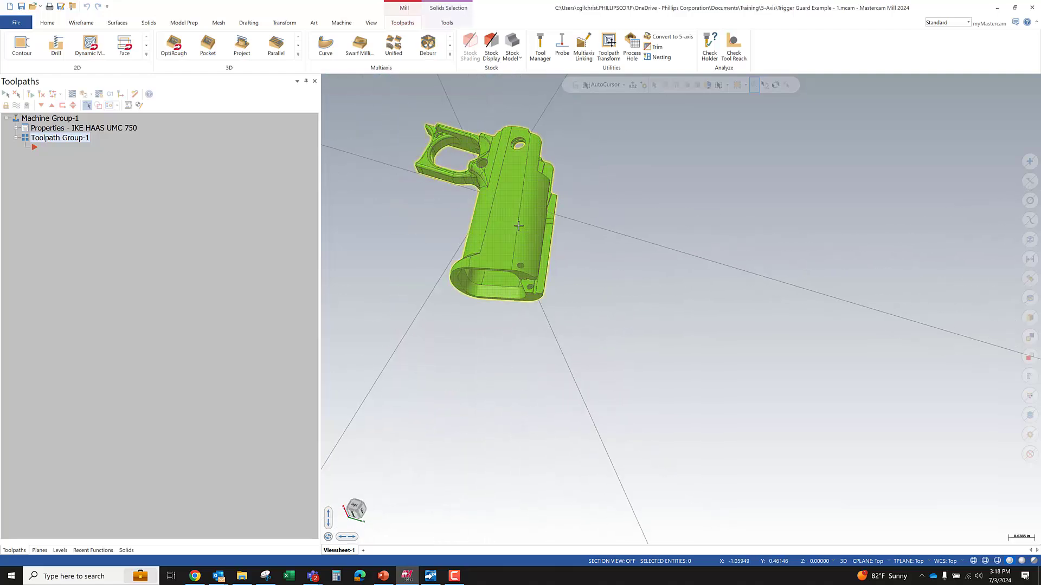
left_click(519, 225)
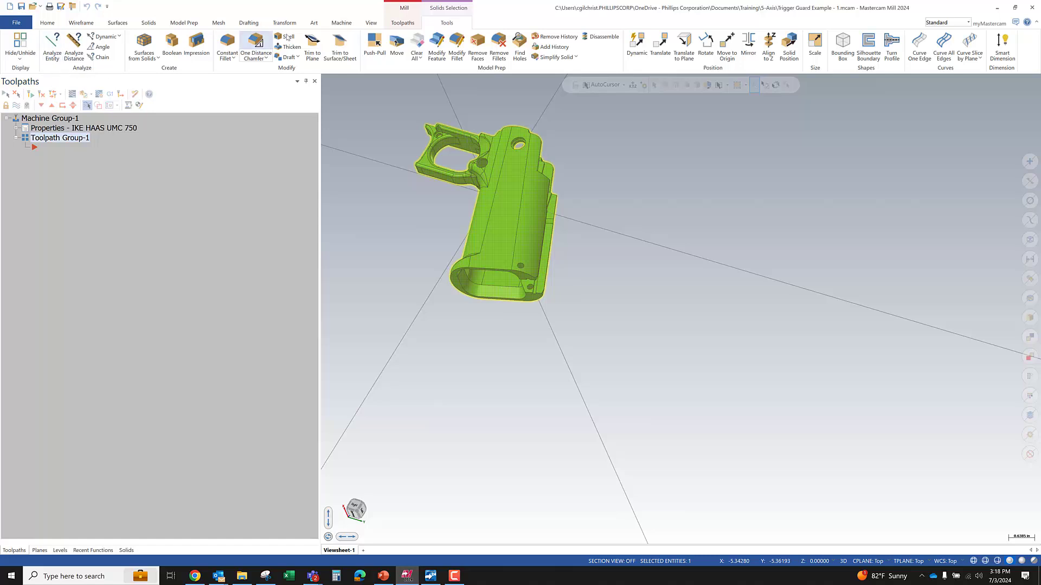
left_click(638, 43)
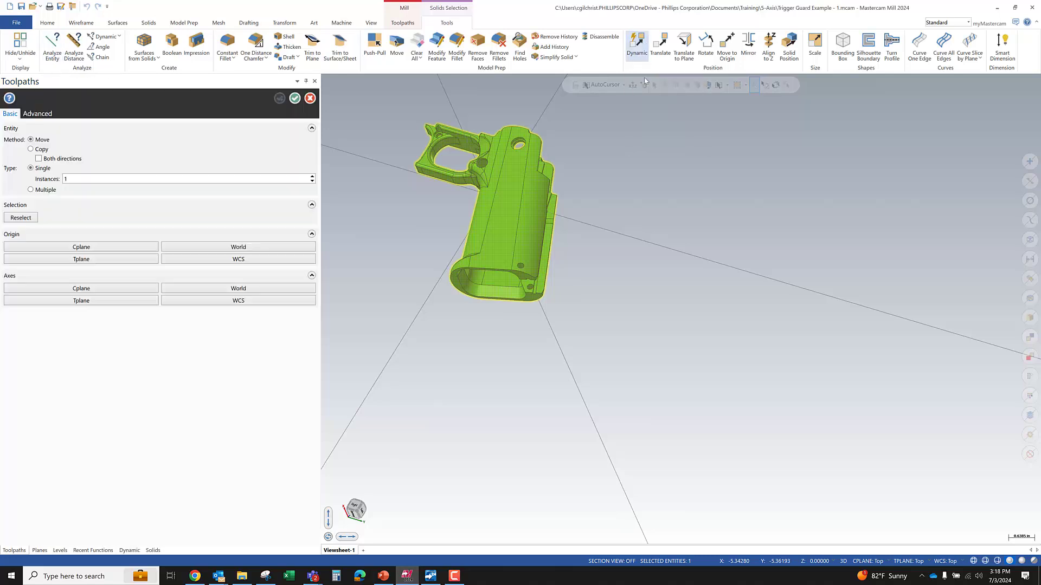
left_click(44, 114)
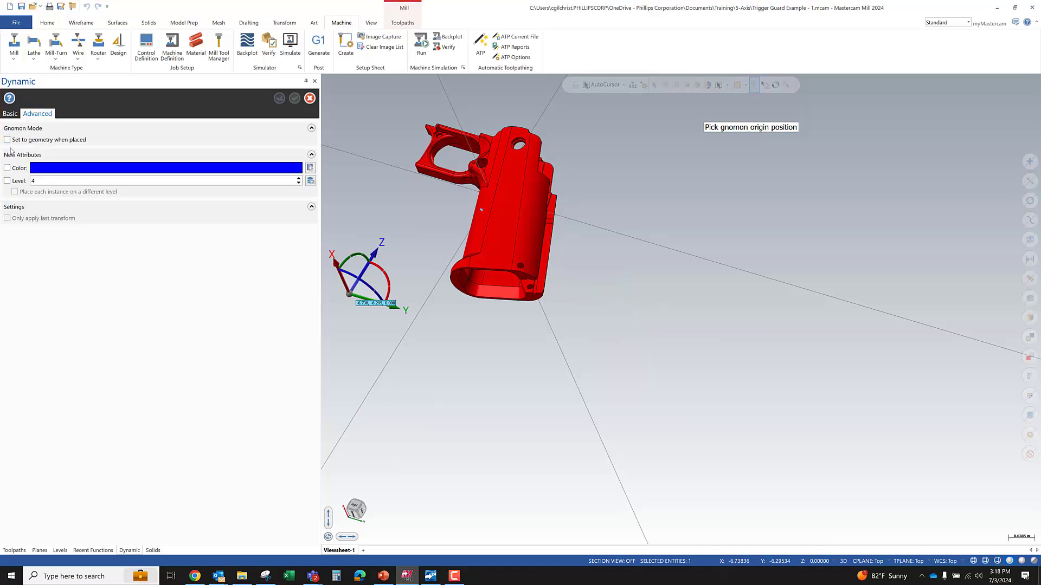
left_click(11, 115)
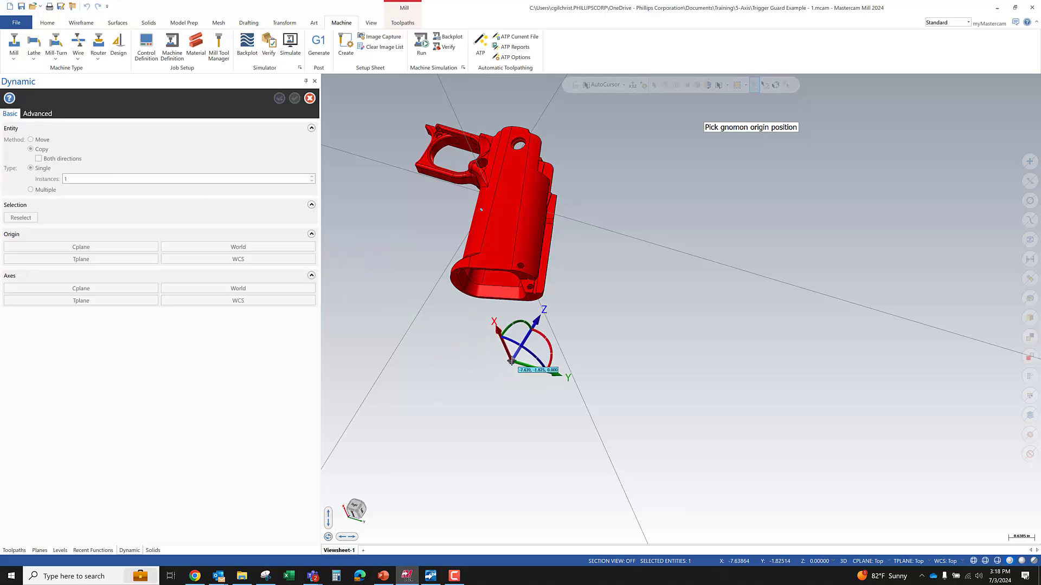
left_click(618, 304)
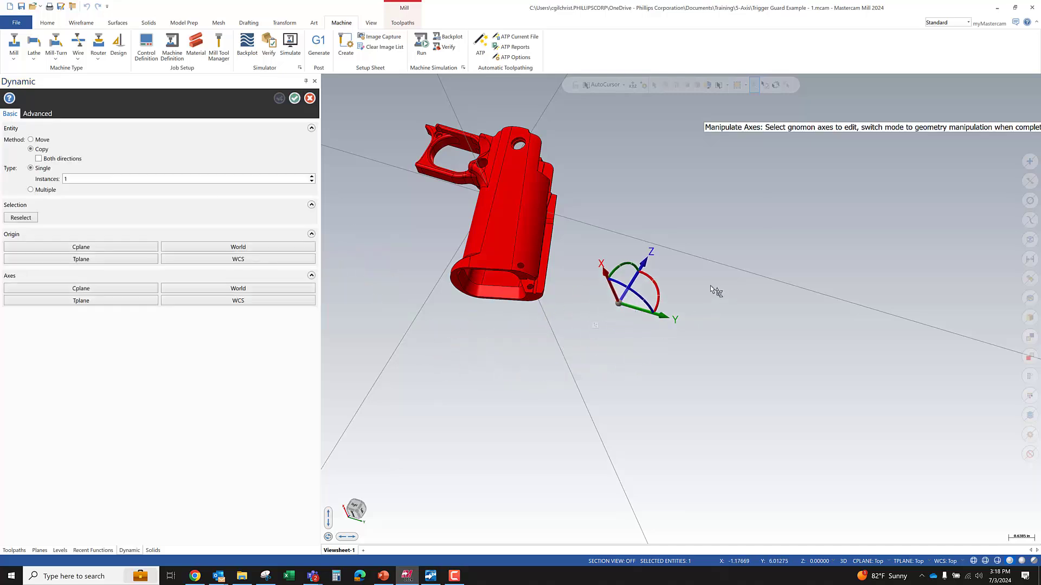
Step: Align the transform gnomon to the flat end face around the open bottom of the grip
scroll(641, 308, "down", 1)
middle_click_drag(641, 308, 639, 277)
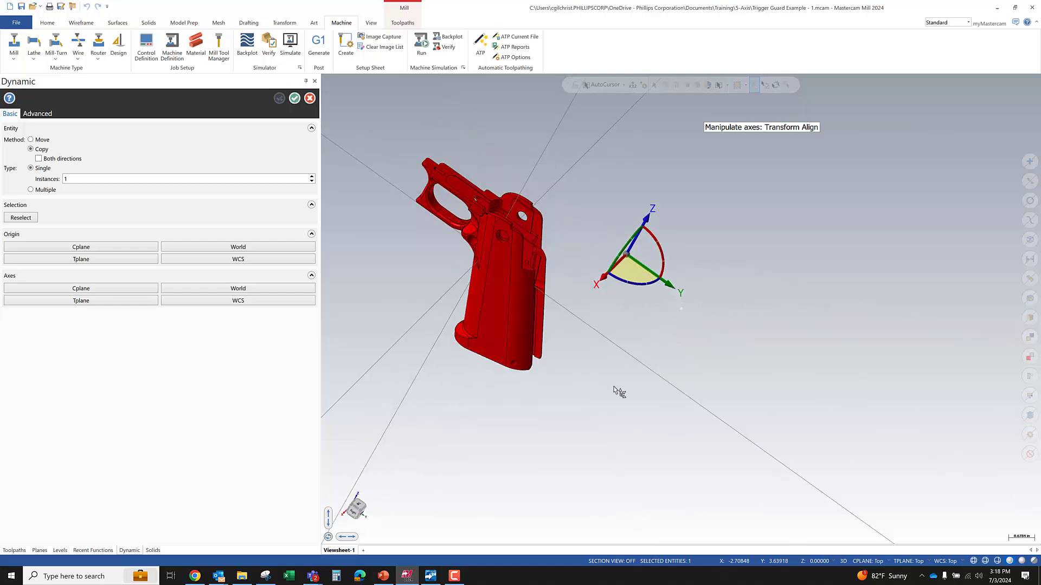
left_click(638, 277)
middle_click_drag(607, 363, 604, 258)
middle_click_drag(476, 286, 432, 254)
scroll(434, 254, "up", 6)
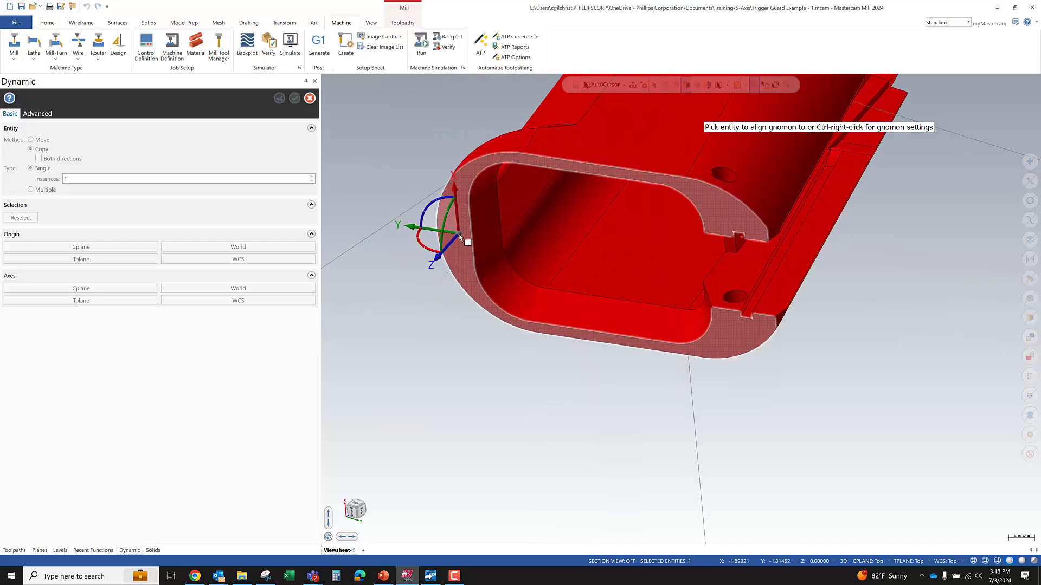
left_click(459, 234)
Step: Rotate the gnomon about its X axis so that Z points into the grip
scroll(575, 366, "down", 3)
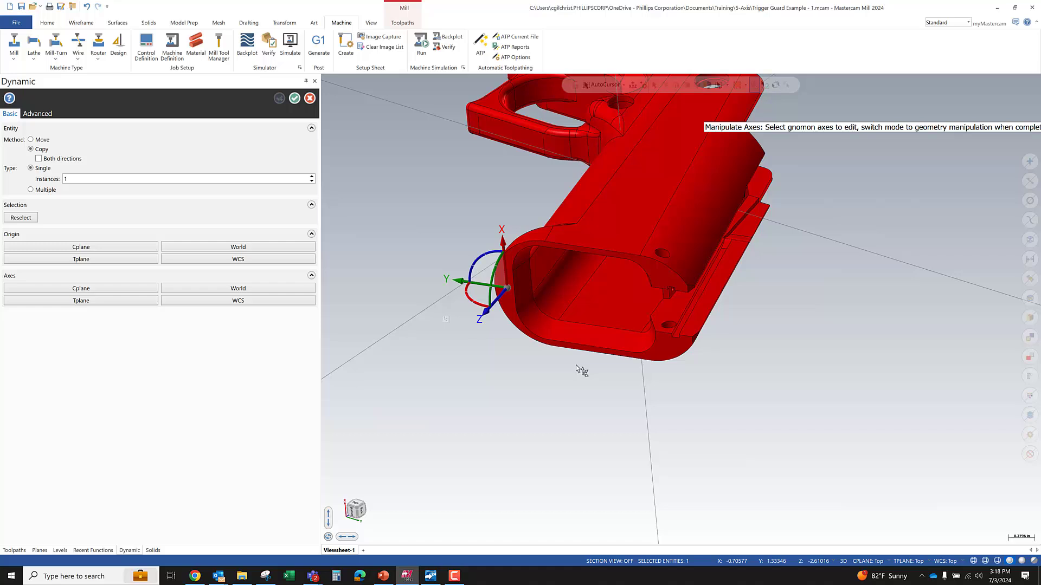
left_click(495, 306)
left_click(470, 298)
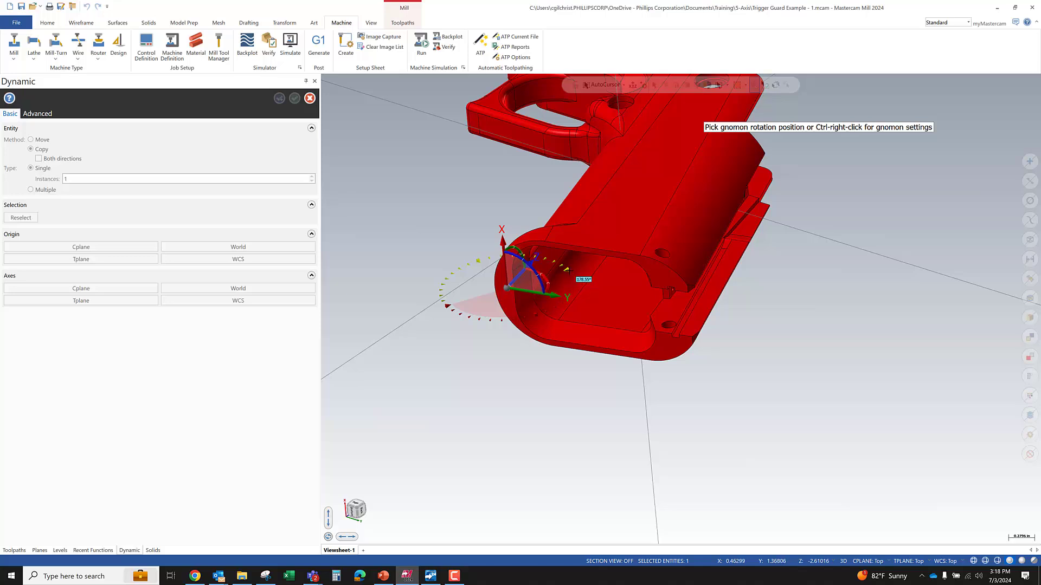
left_click(571, 276)
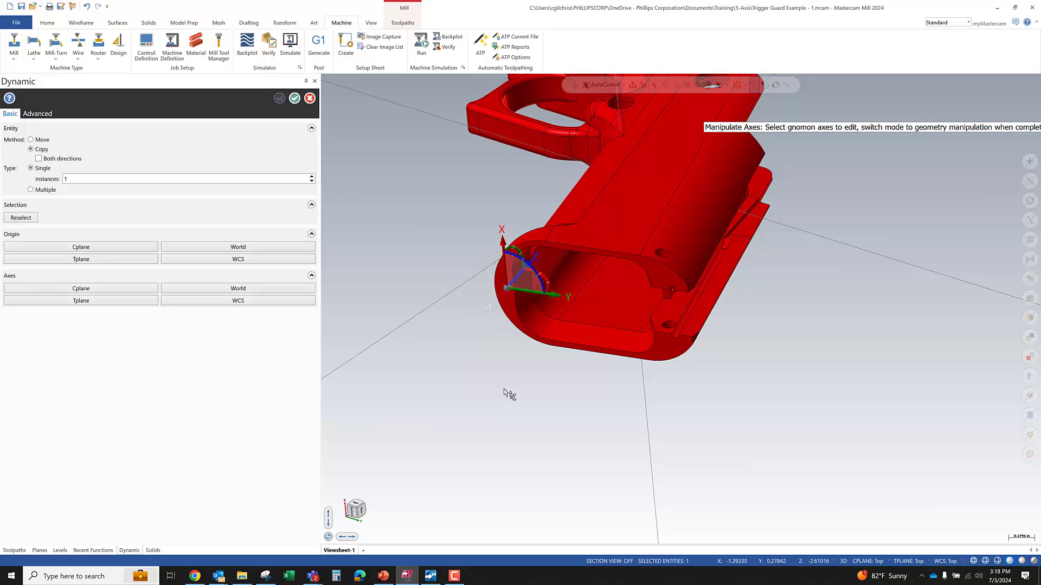
Step: Try to relocate the gnomon origin to an edge midpoint on the grip's end face, and abandon the Dynamic transform
scroll(503, 389, "down", 2)
scroll(504, 388, "up", 4)
middle_click_drag(592, 378, 603, 189)
scroll(603, 190, "up", 1)
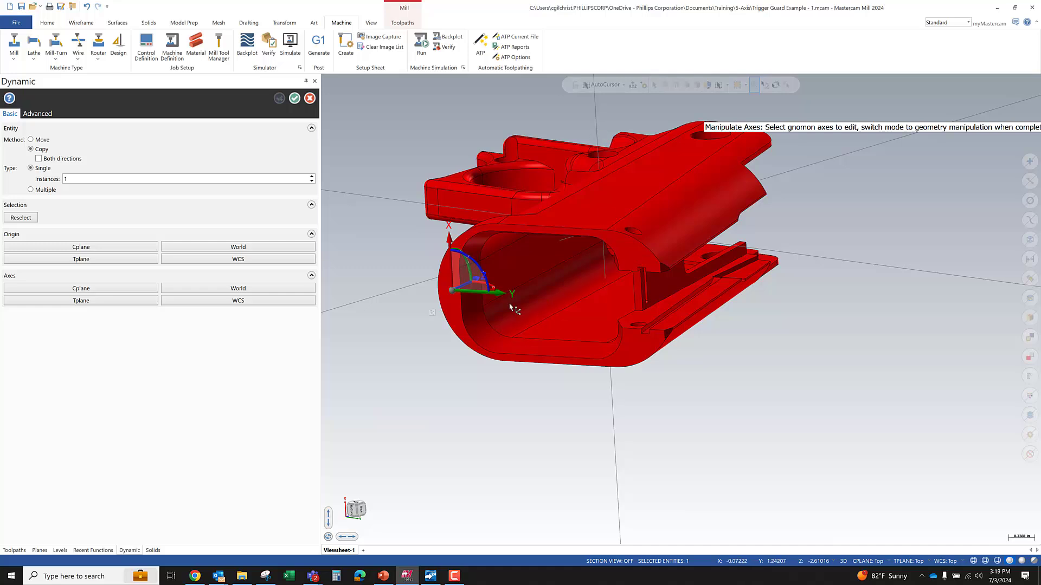
left_click(453, 294)
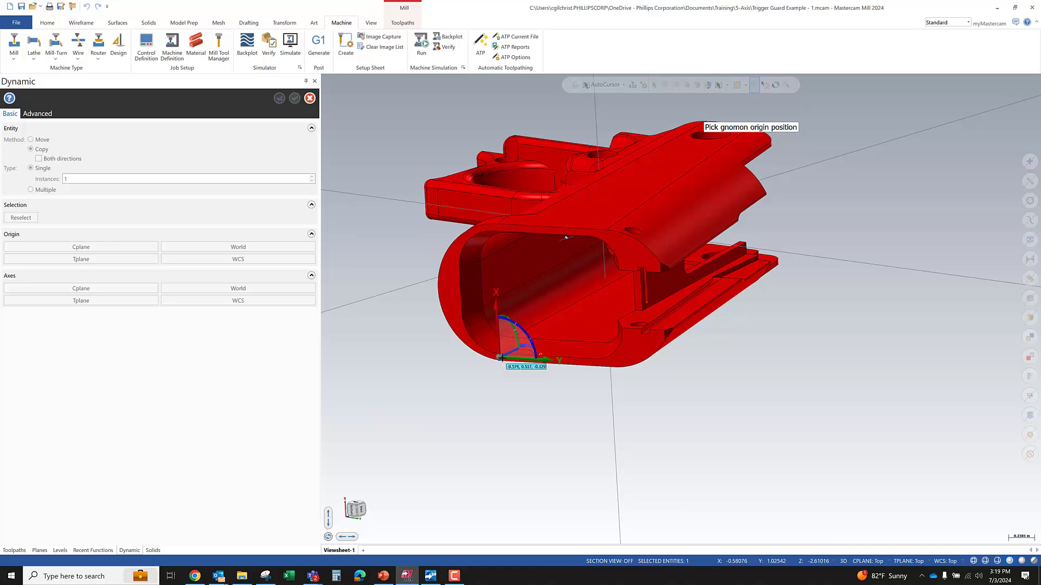
scroll(455, 340, "up", 1)
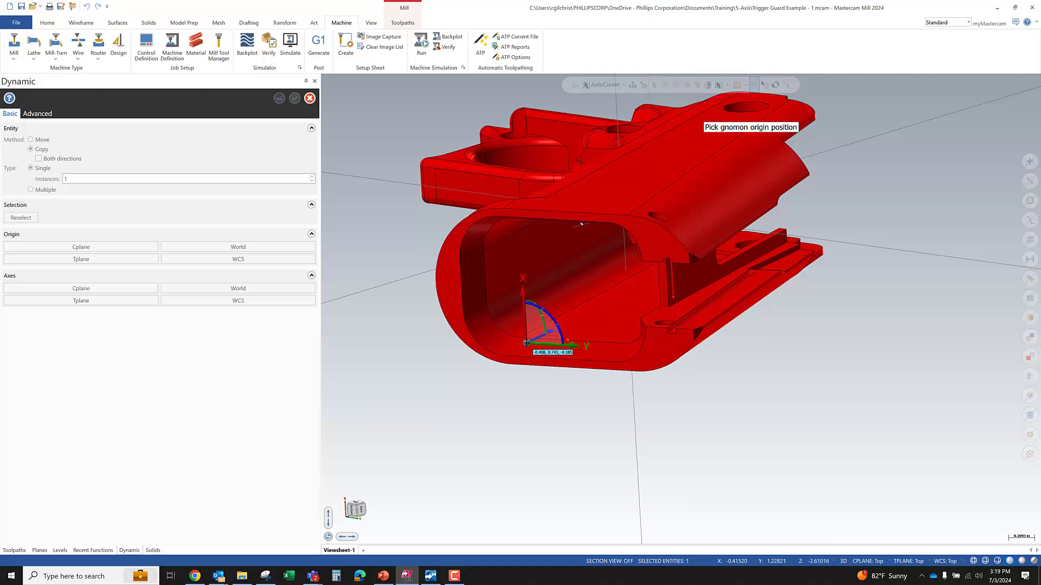
key("alt+s")
scroll(486, 313, "up", 5)
key("alt+s")
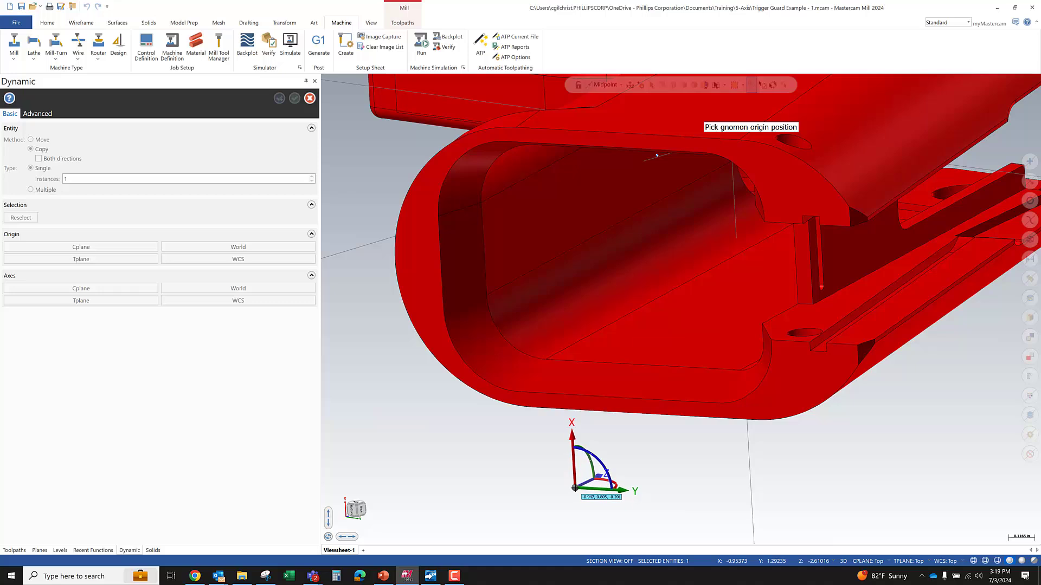
key("Escape")
key("Escape")
scroll(596, 488, "down", 5)
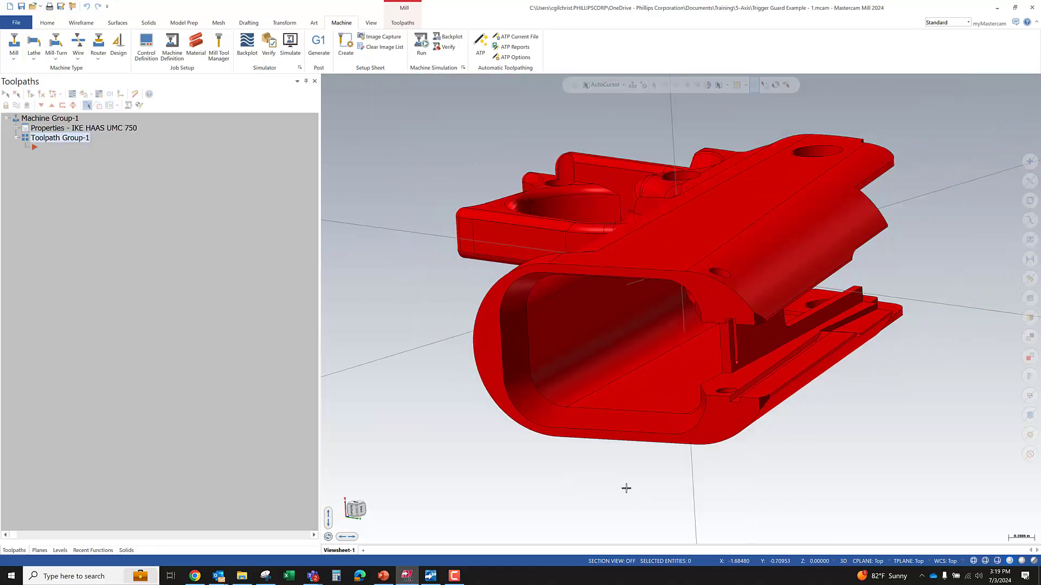
Step: Switch to the isometric view and clear the colors from the grip solid
right_click(502, 264)
left_click(492, 314)
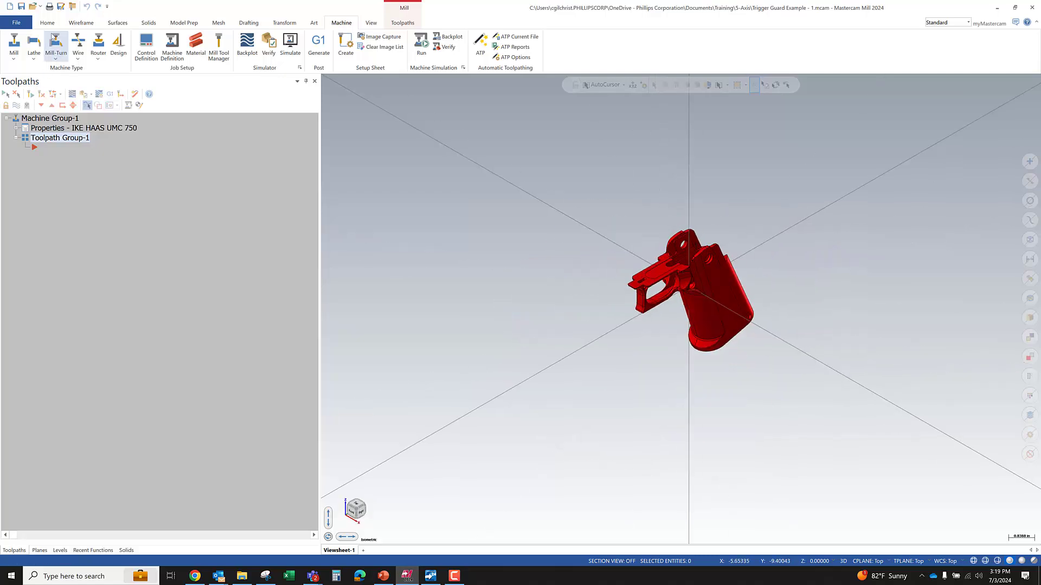
left_click(47, 22)
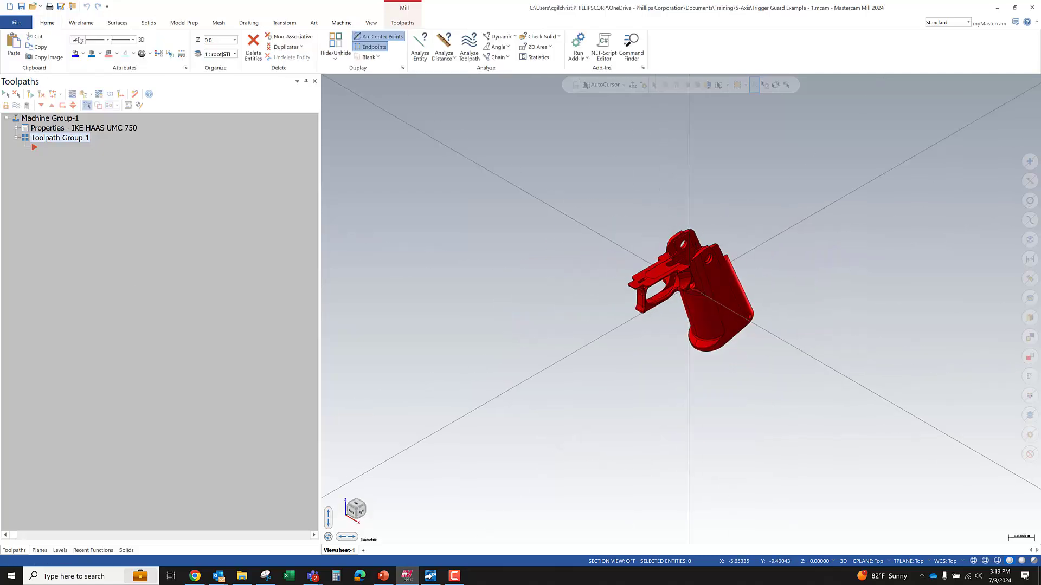
left_click(169, 54)
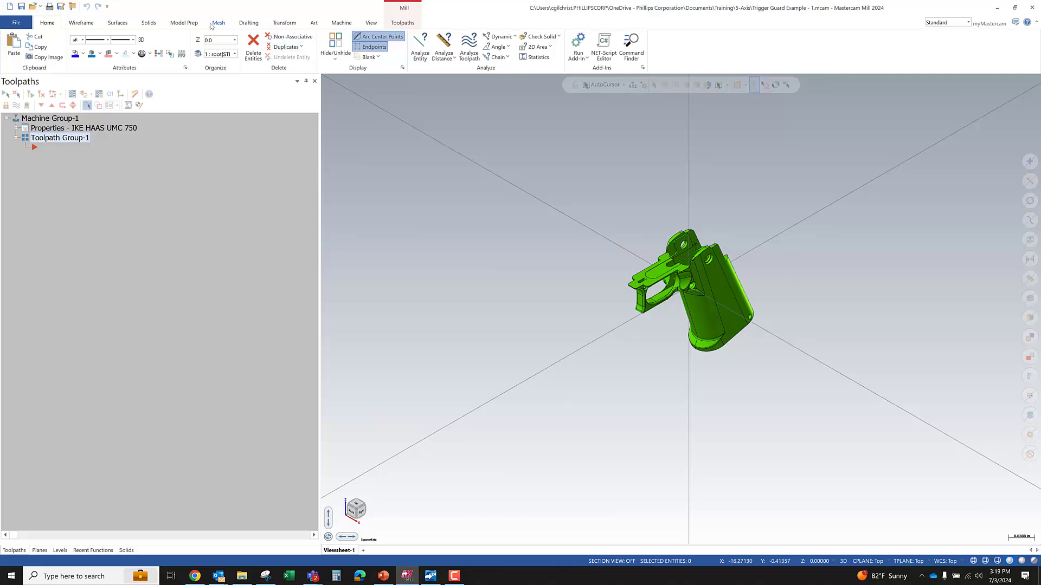
Step: Run the Optimize solid repair on the whole grip body and acknowledge the result
left_click(191, 24)
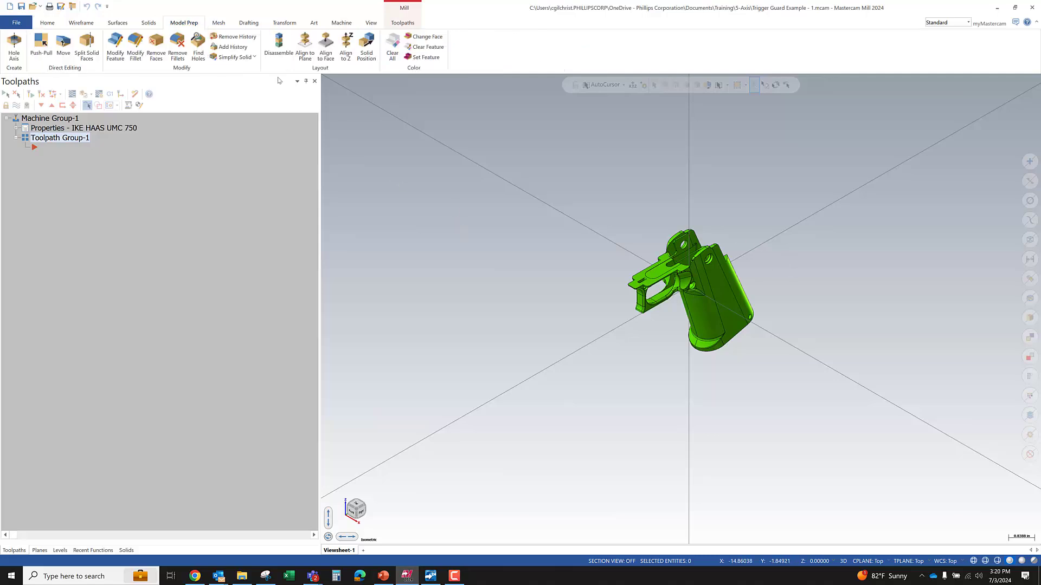
left_click(234, 57)
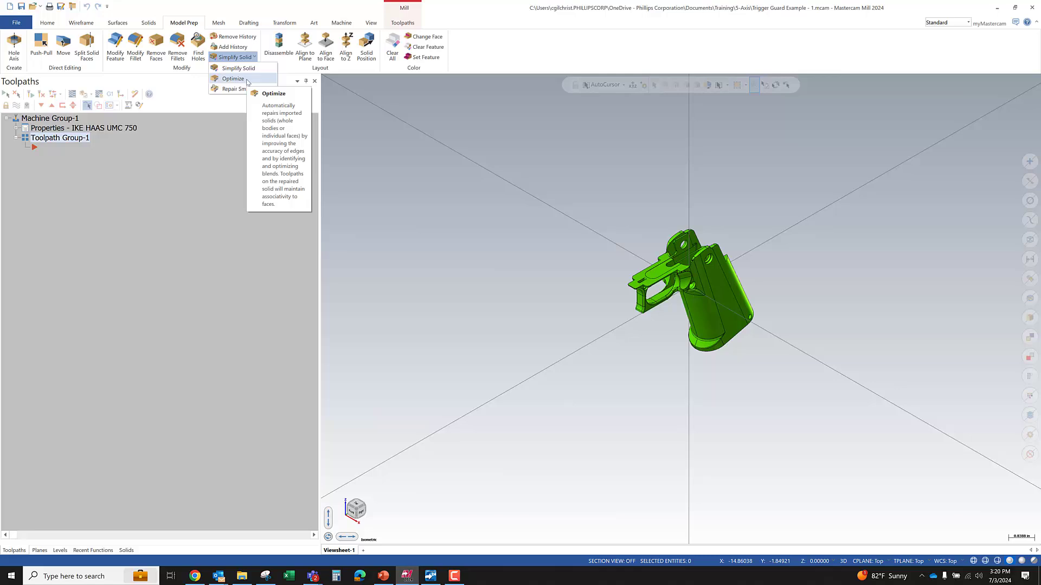
left_click(248, 79)
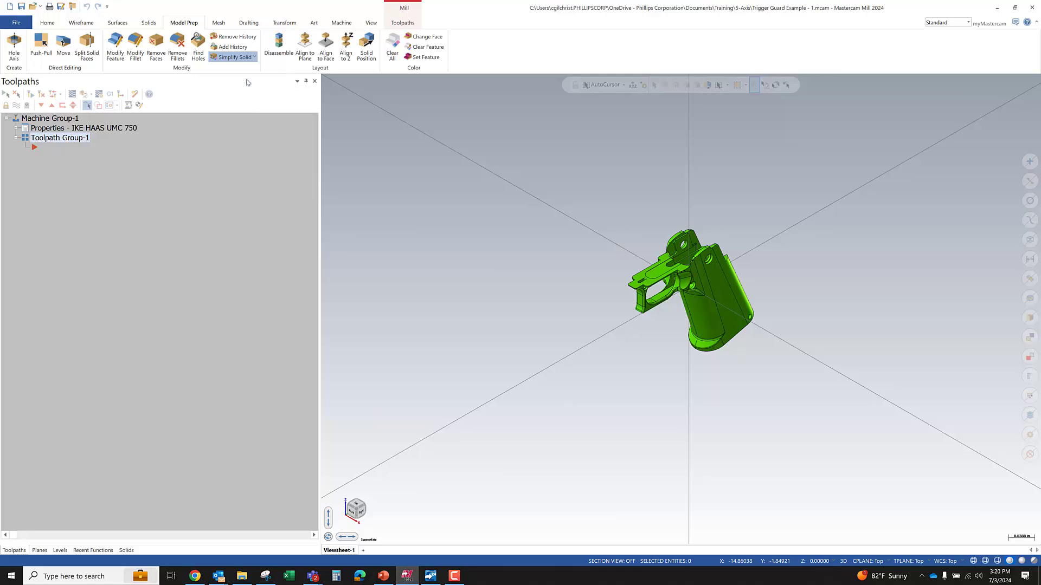
left_click_drag(49, 103, 472, 118)
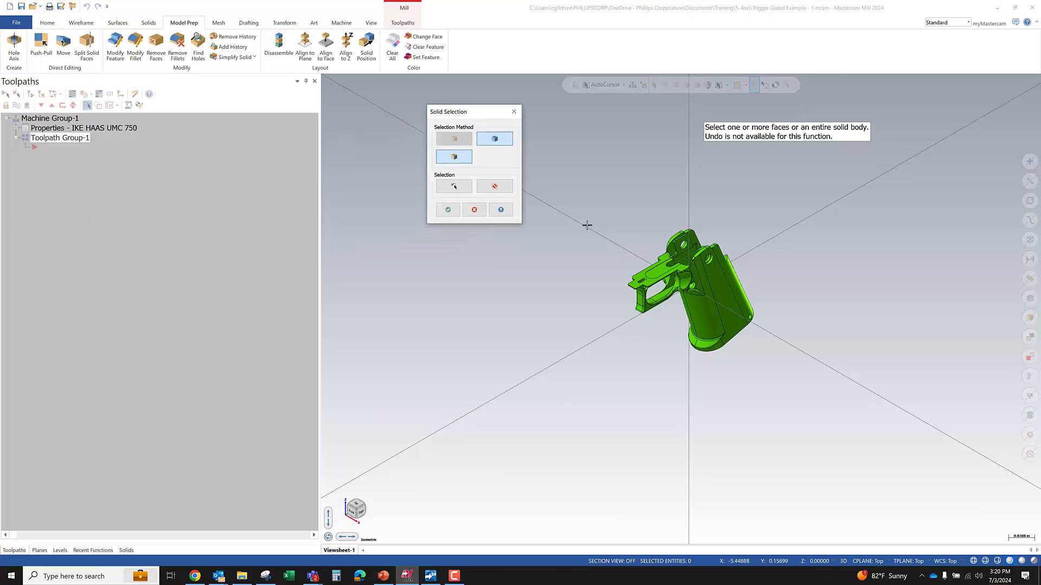
left_click(713, 290)
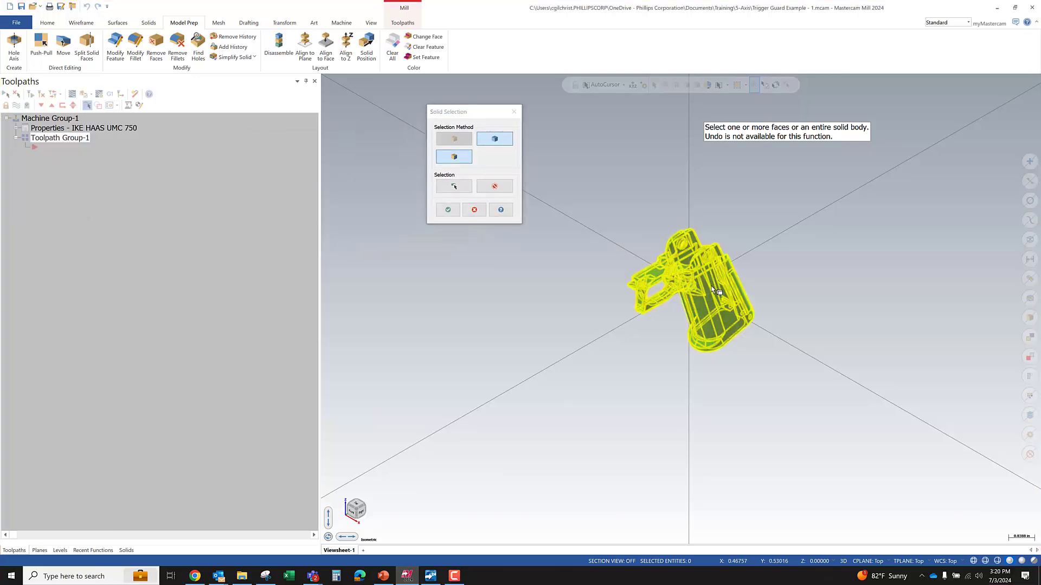
left_click(448, 210)
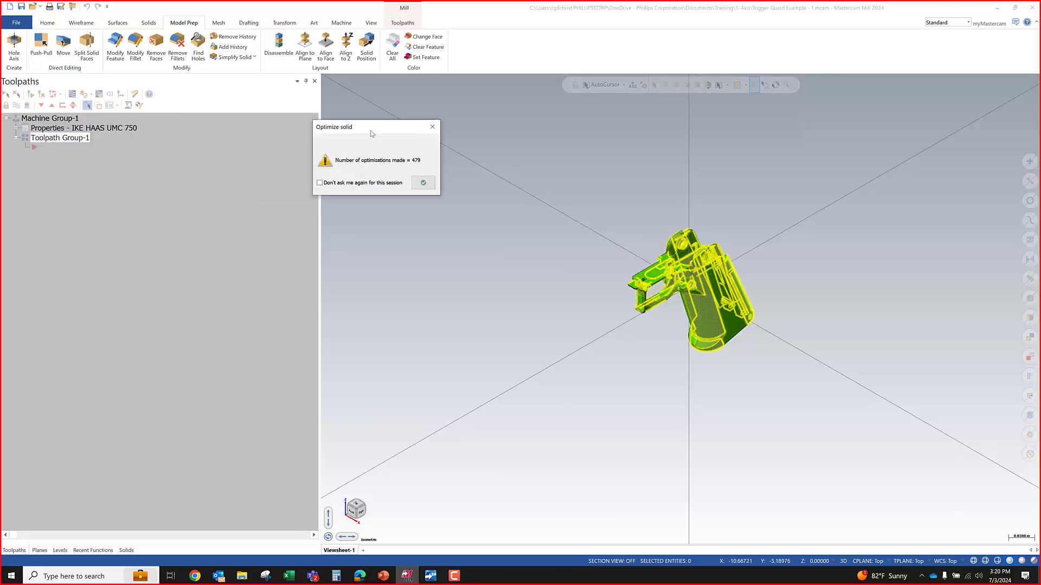
left_click(458, 181)
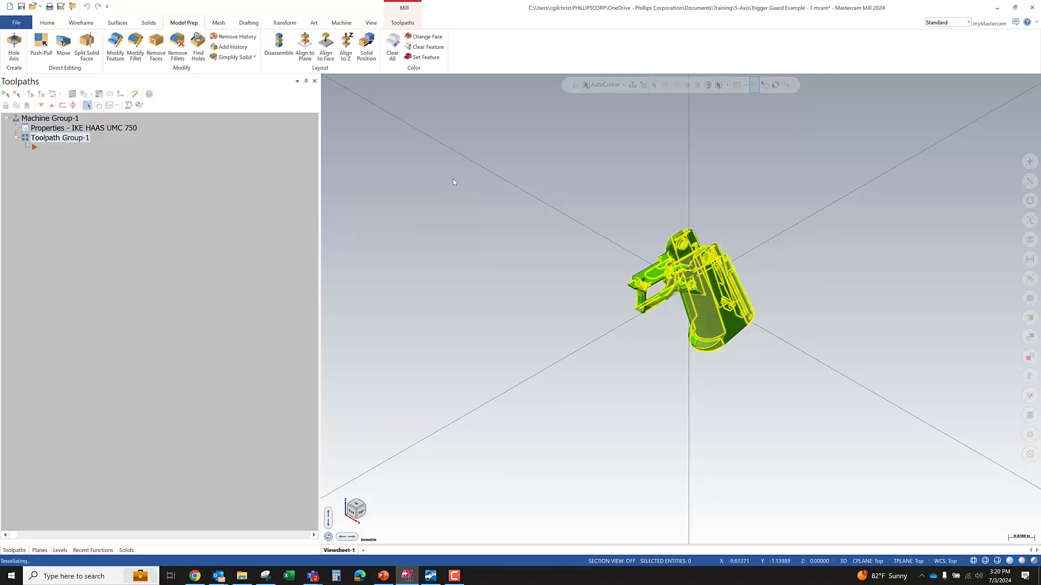
Step: Optimize the entire grip body a second time
left_click(253, 57)
left_click(251, 81)
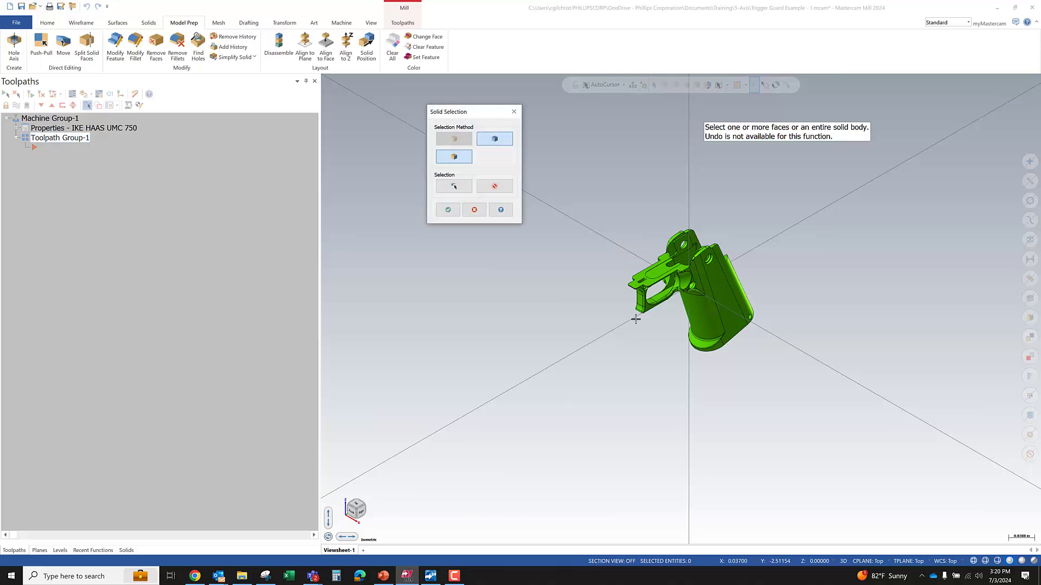
left_click(717, 326)
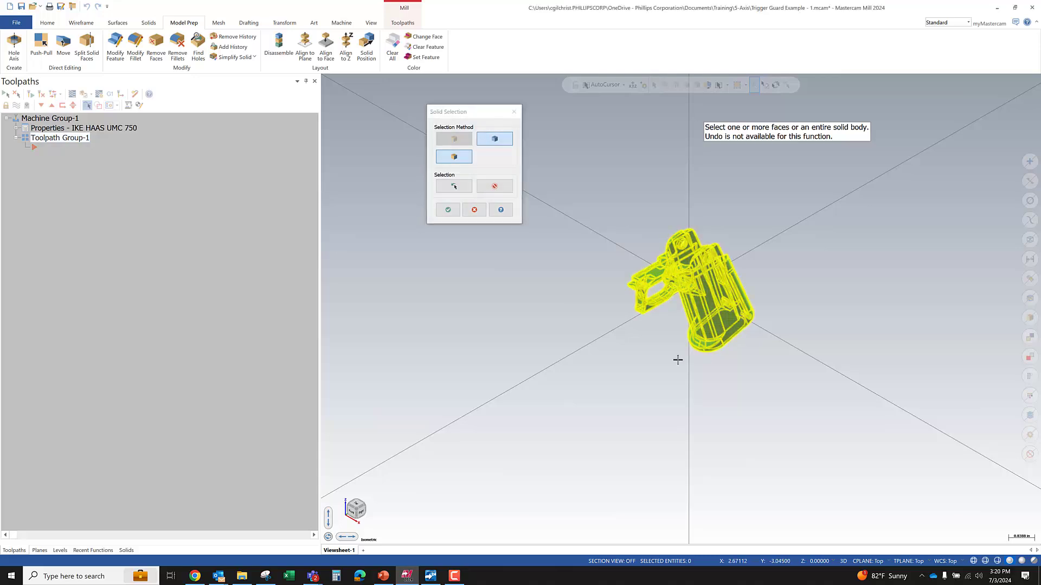
left_click(449, 210)
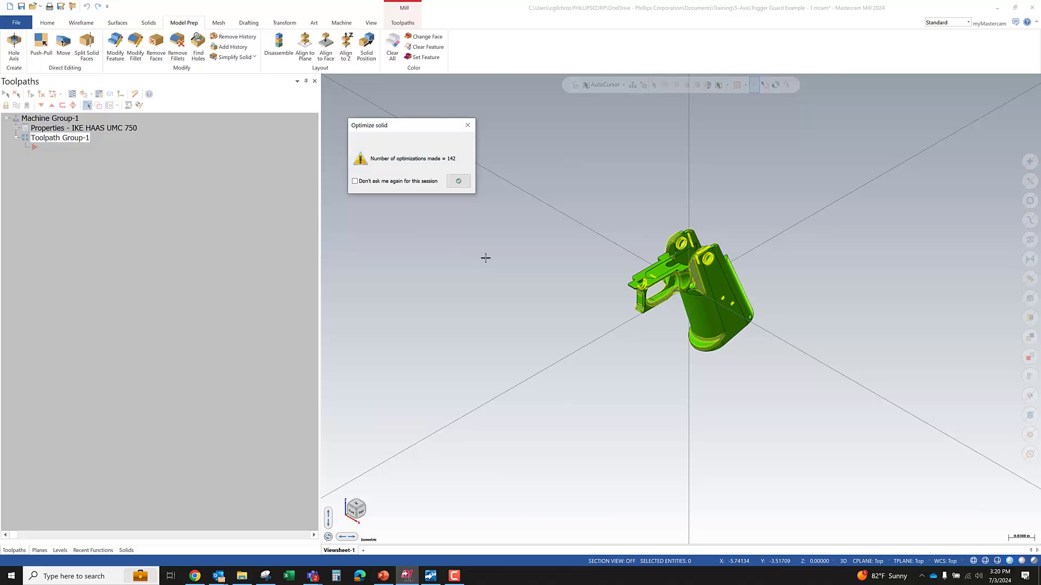
left_click(458, 181)
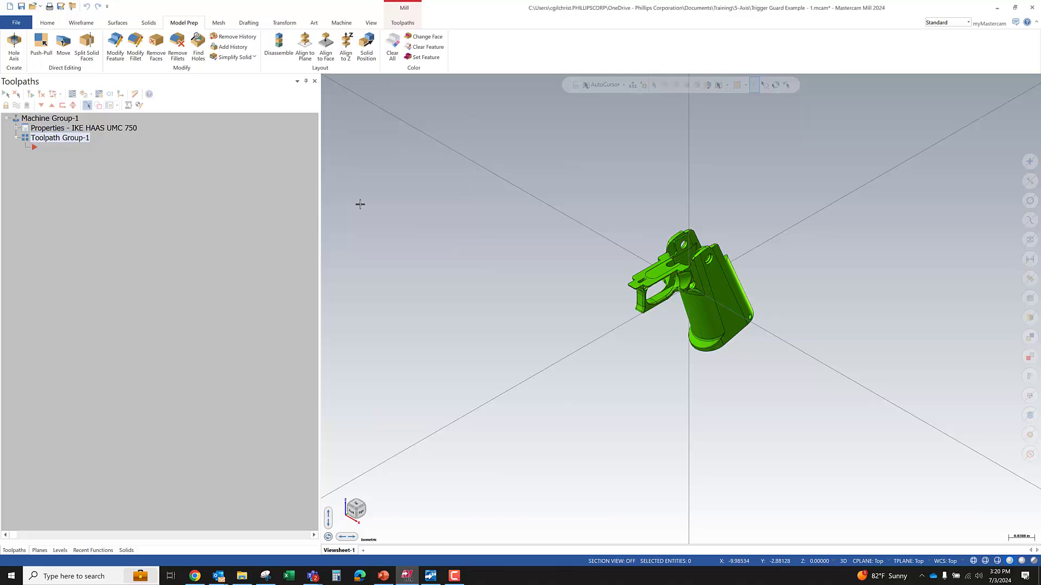
Step: Repeat the Optimize repair a third time on the entire grip body
left_click(253, 57)
left_click(258, 69)
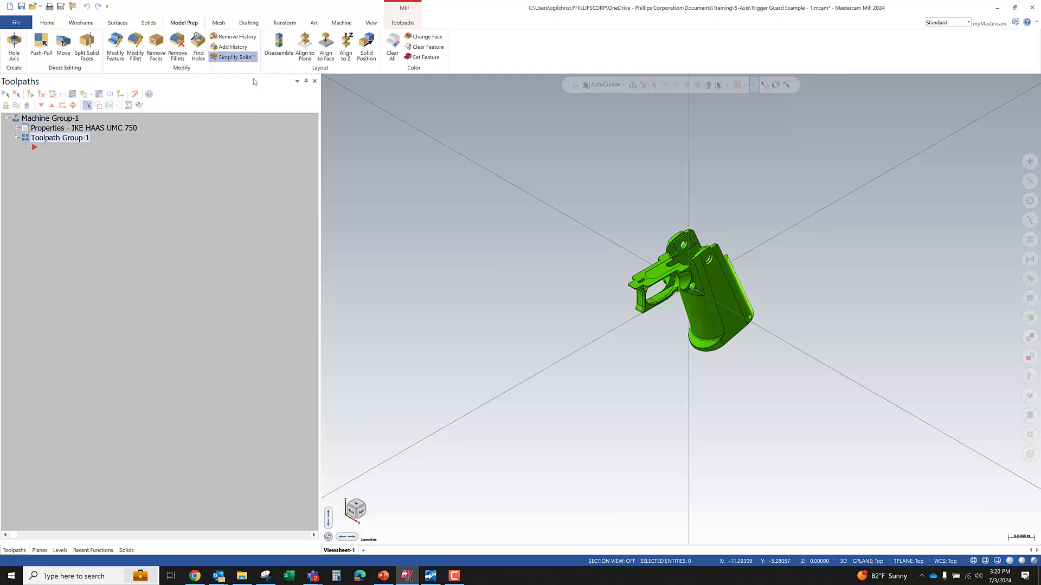
left_click(713, 323)
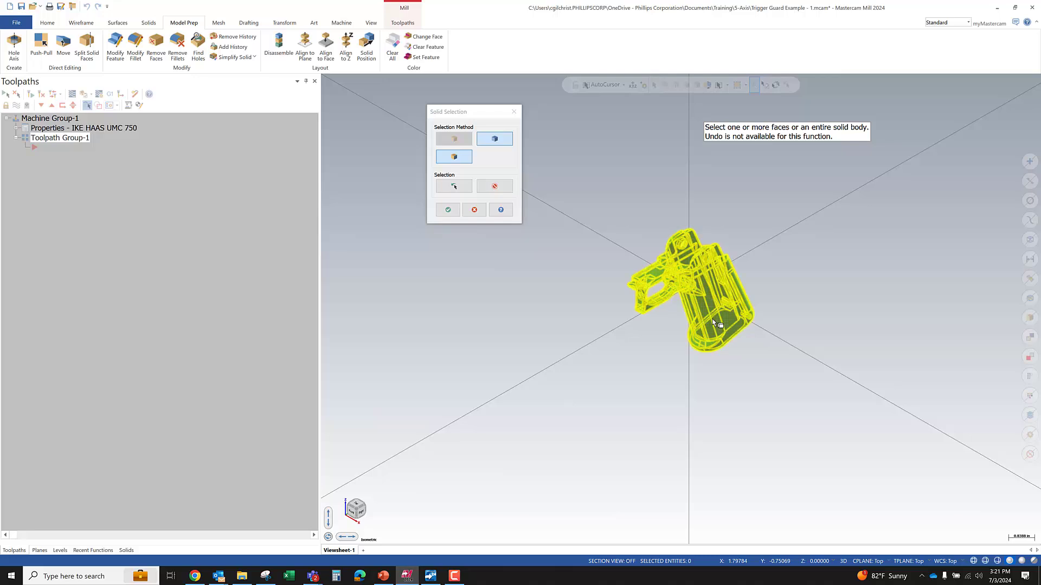
left_click(448, 210)
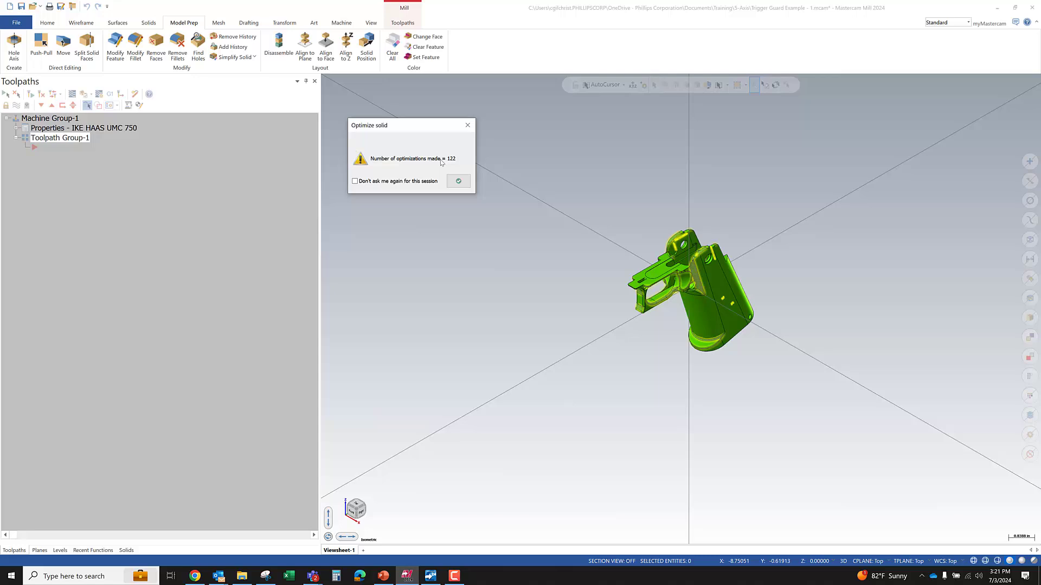
left_click(462, 186)
Step: Examine the faces and edges of the trigger guard opening up close from several angles
scroll(689, 295, "up", 2)
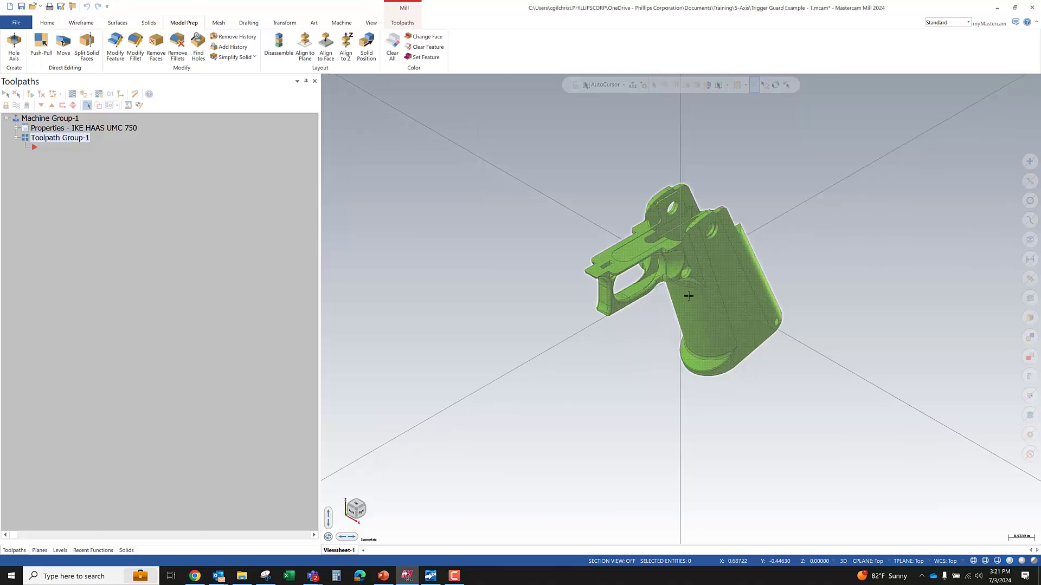
scroll(689, 296, "up", 3)
middle_click_drag(689, 295, 597, 271)
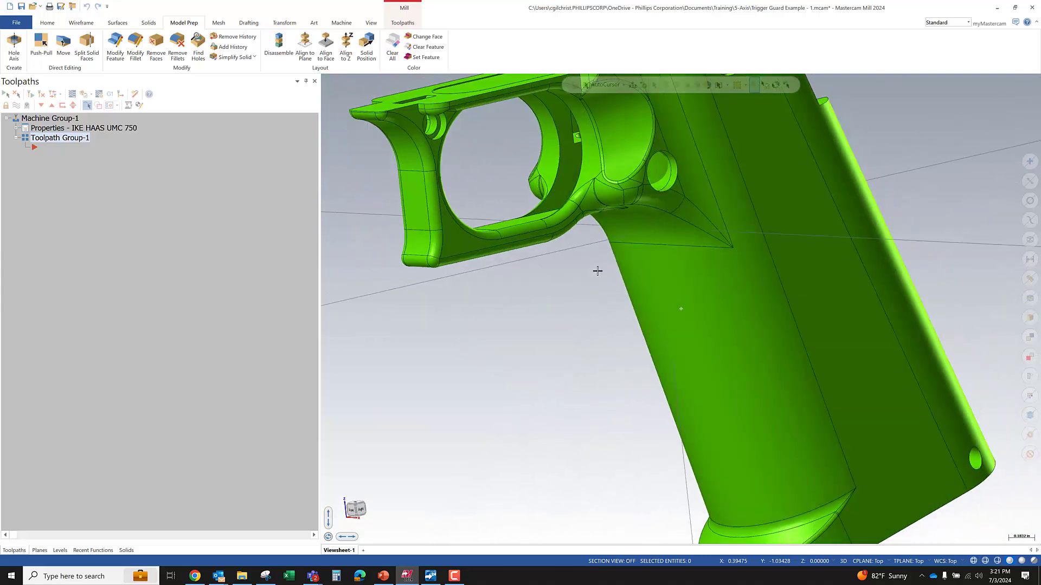
scroll(579, 181, "up", 6)
mouse_move(570, 178)
middle_mouse_down()
mouse_move(620, 167)
mouse_move(639, 126)
mouse_move(577, 111)
mouse_move(662, 83)
mouse_move(487, 271)
mouse_move(639, 321)
mouse_move(587, 350)
mouse_move(663, 202)
mouse_move(586, 312)
middle_mouse_up()
scroll(744, 177, "up", 7)
scroll(777, 235, "down", 5)
scroll(581, 314, "down", 7)
middle_click_drag(614, 372, 616, 101)
scroll(795, 288, "up", 3)
middle_click_drag(743, 231, 627, 131)
middle_click_drag(548, 179, 248, 137)
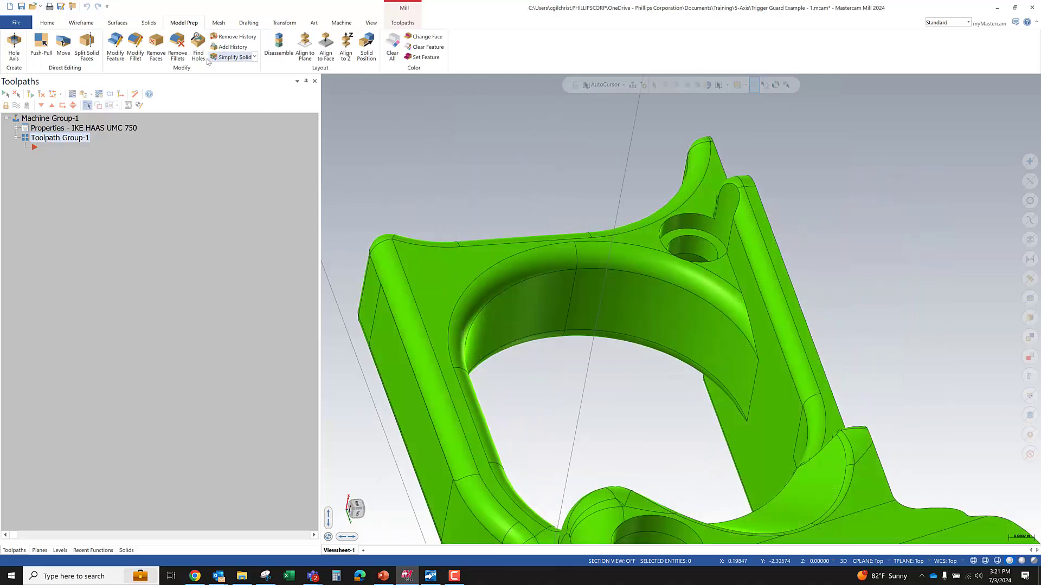
Step: Try to simplify the seam edges across the inner wall and fillets of the trigger guard opening with Simplify Solid
left_click(233, 57)
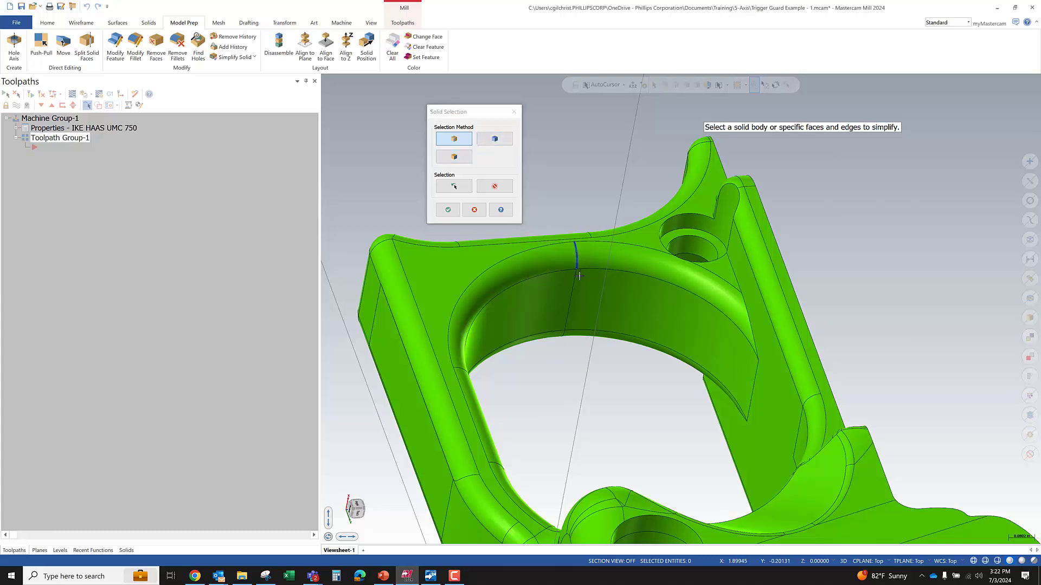
middle_click_drag(570, 321, 539, 430)
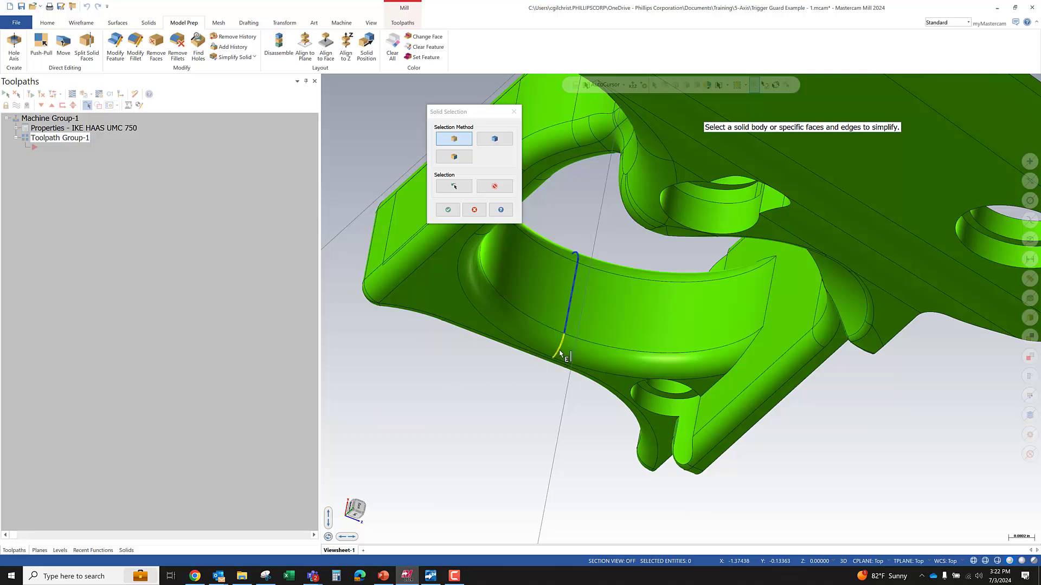
scroll(476, 396, "down", 1)
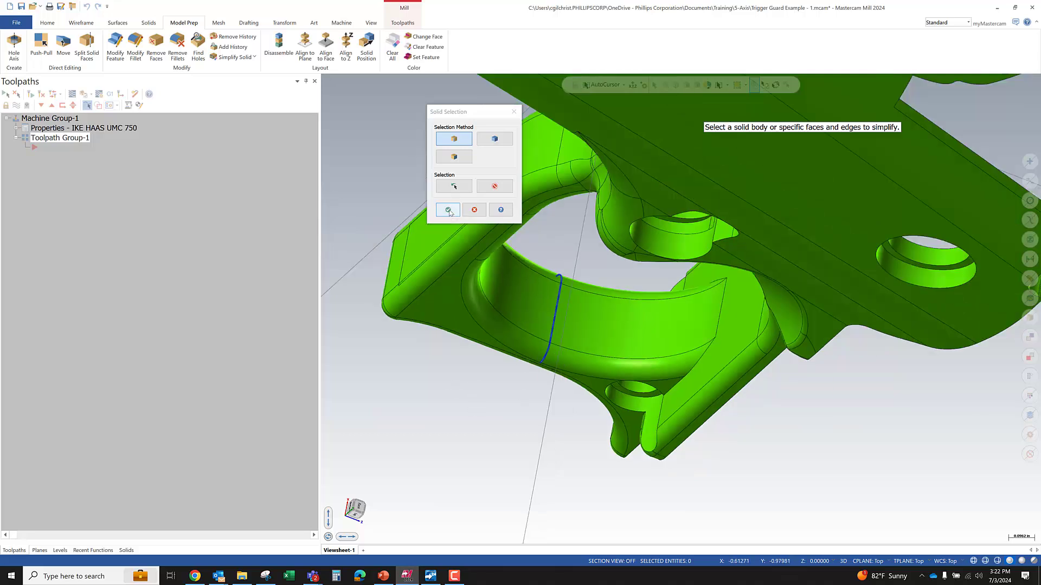
left_click(448, 210)
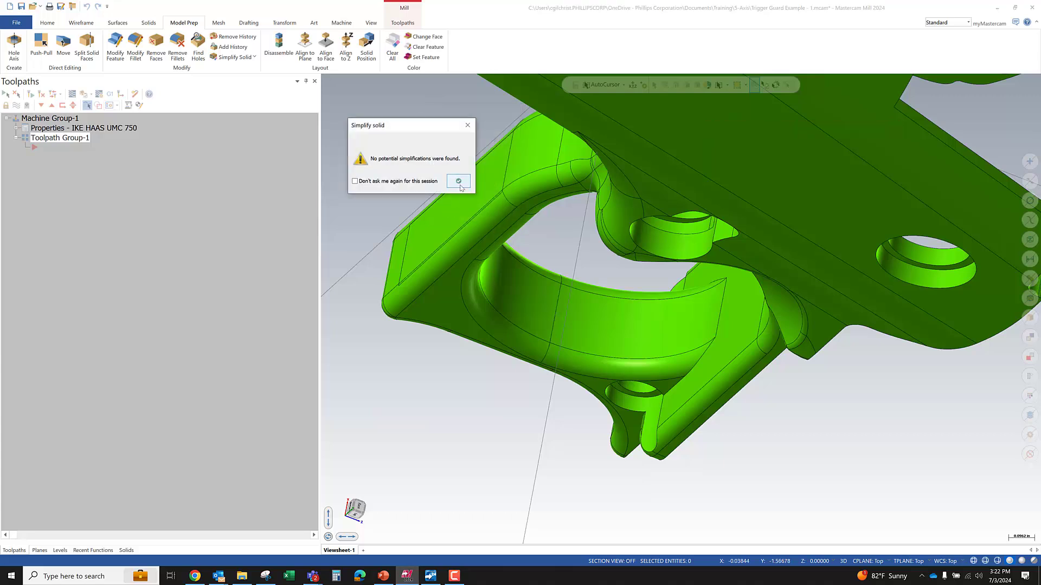
left_click(459, 181)
middle_click_drag(434, 364, 639, 295)
scroll(597, 381, "down", 4)
middle_click_drag(597, 381, 518, 231)
scroll(634, 375, "down", 2)
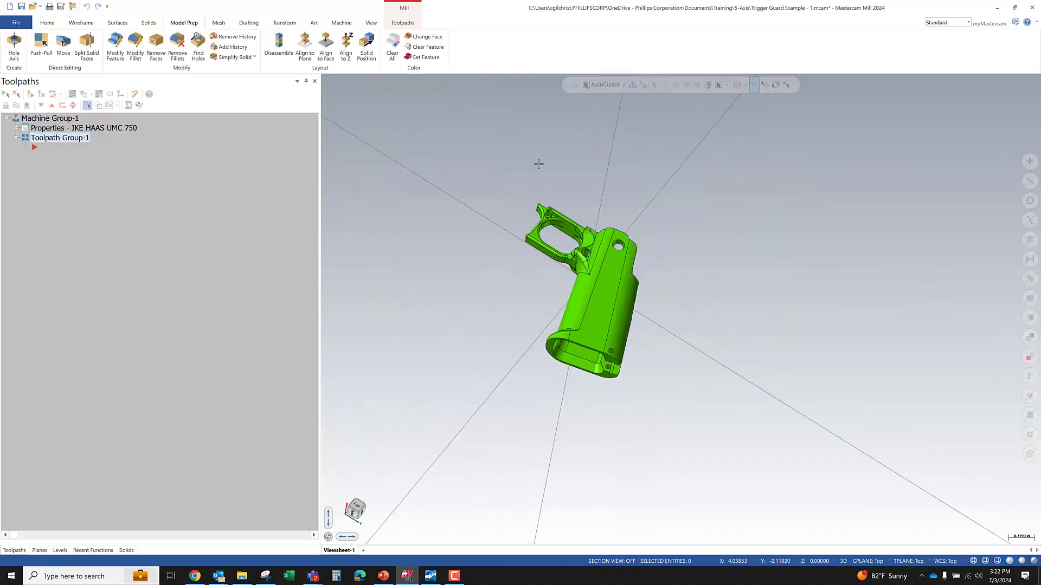
Step: Simplify the entire grip body with Simplify Solid
scroll(542, 179, "up", 4)
scroll(620, 298, "down", 2)
scroll(620, 298, "up", 1)
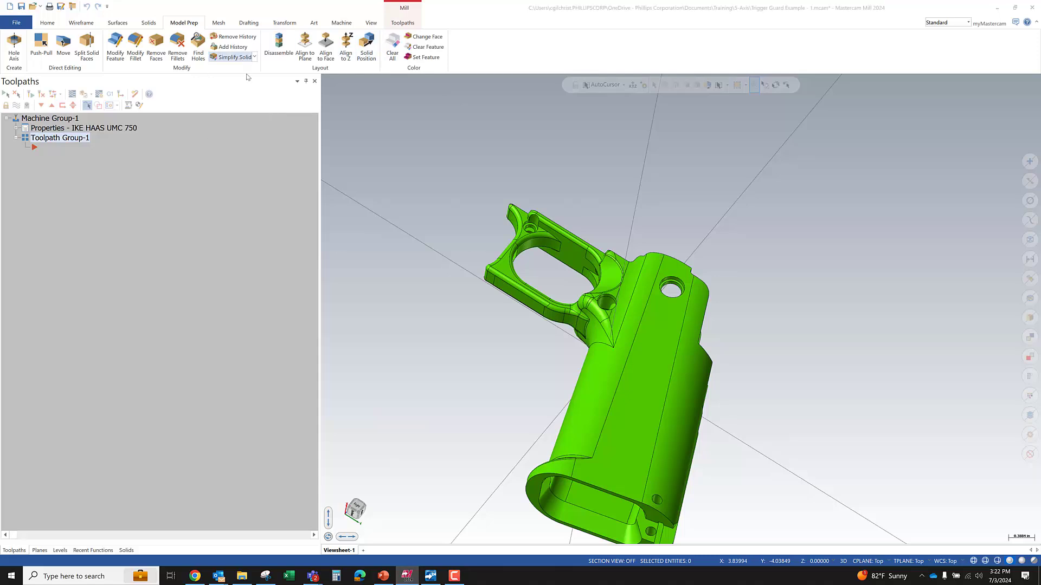
left_click(482, 142)
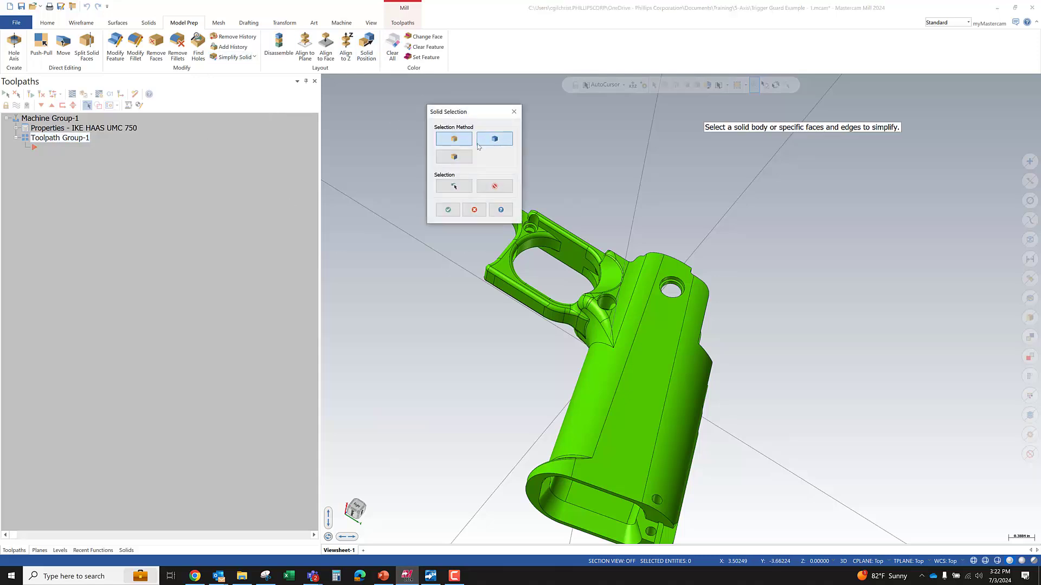
left_click(636, 319)
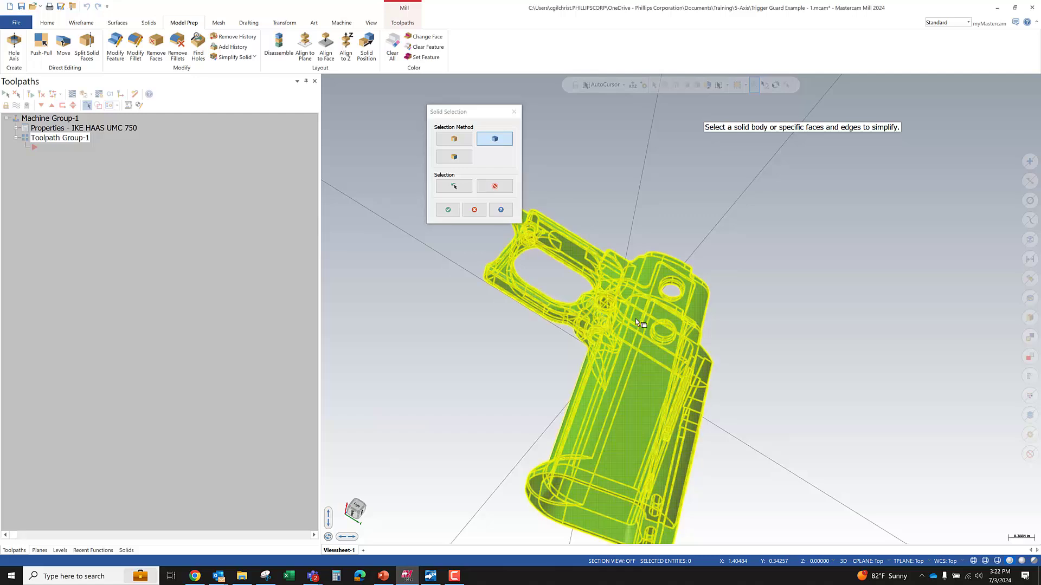
left_click(458, 210)
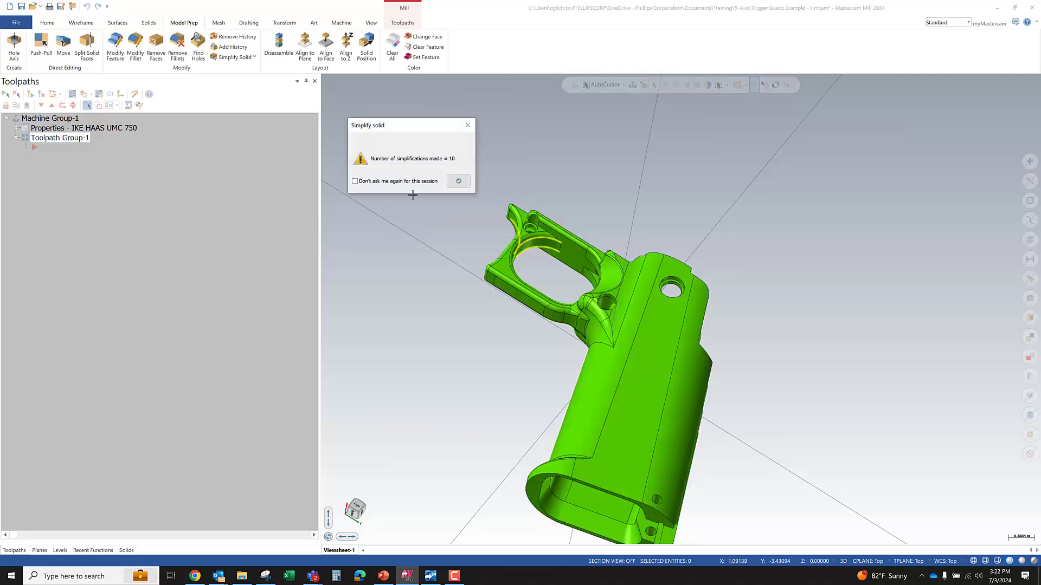
Step: Inspect the slotted pocket beside the trigger guard opening up close and accept the Simplify Solid results
scroll(534, 265, "up", 5)
middle_click_drag(534, 266, 673, 327)
middle_click_drag(729, 355, 974, 224)
scroll(800, 373, "up", 5)
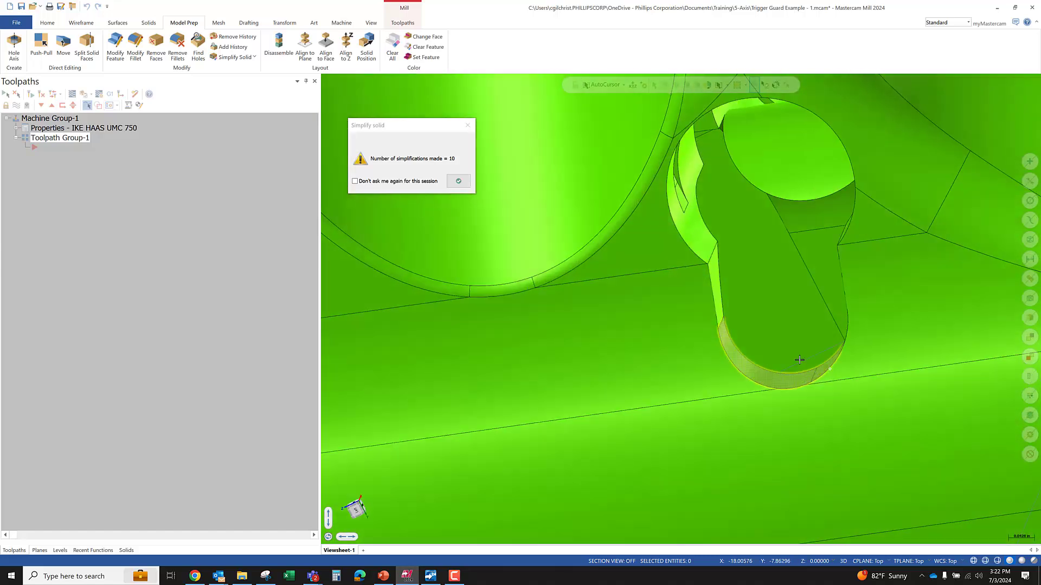
middle_click_drag(800, 360, 817, 374)
middle_click_drag(714, 328, 796, 357)
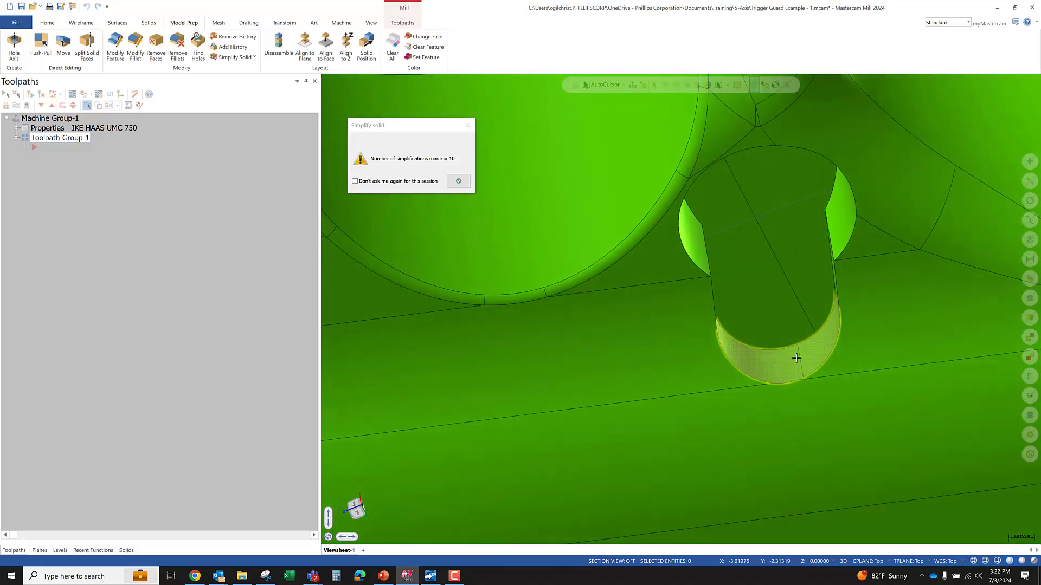
left_click(457, 181)
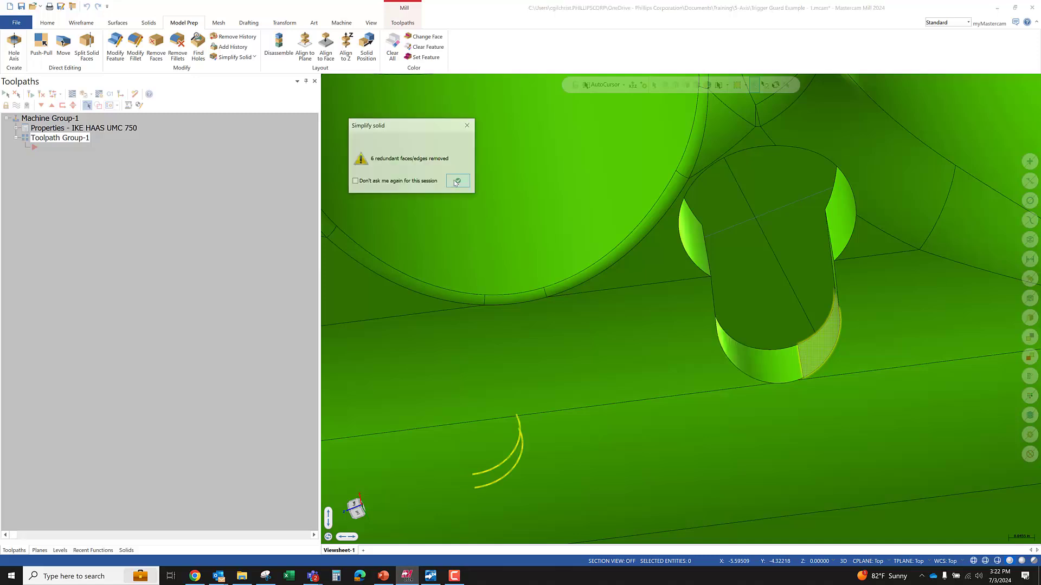
left_click(458, 180)
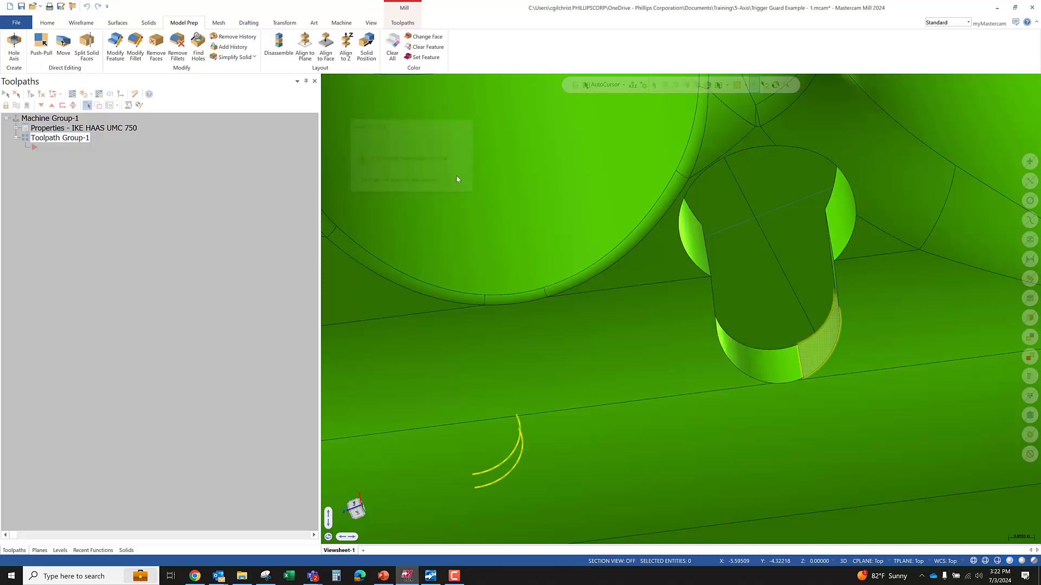
Step: Run Simplify Solid again on the entire grip body and save the part file
middle_click_drag(635, 387, 636, 312)
scroll(637, 367, "down", 3)
scroll(635, 312, "up", 5)
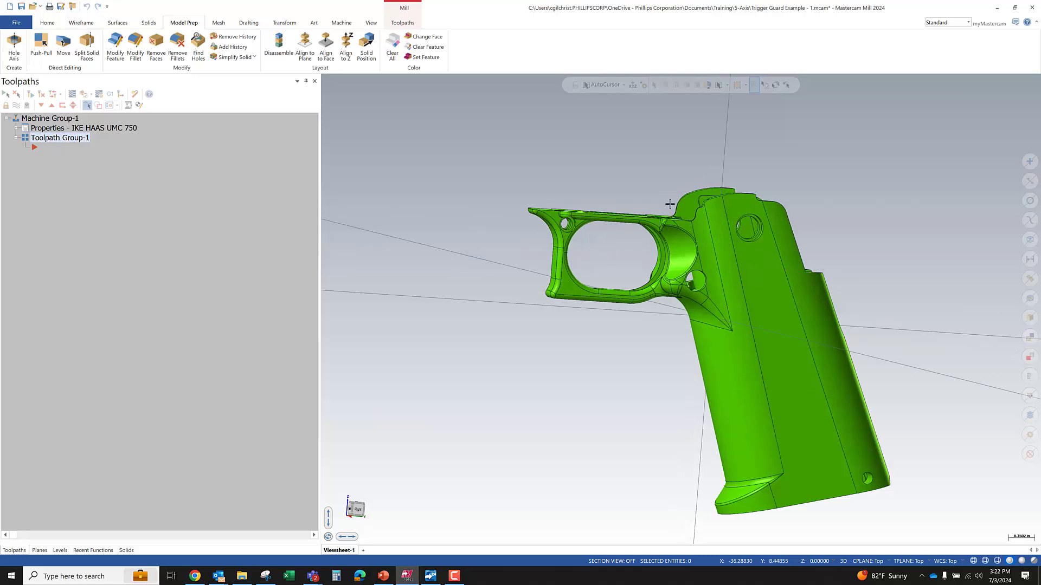
left_click(232, 57)
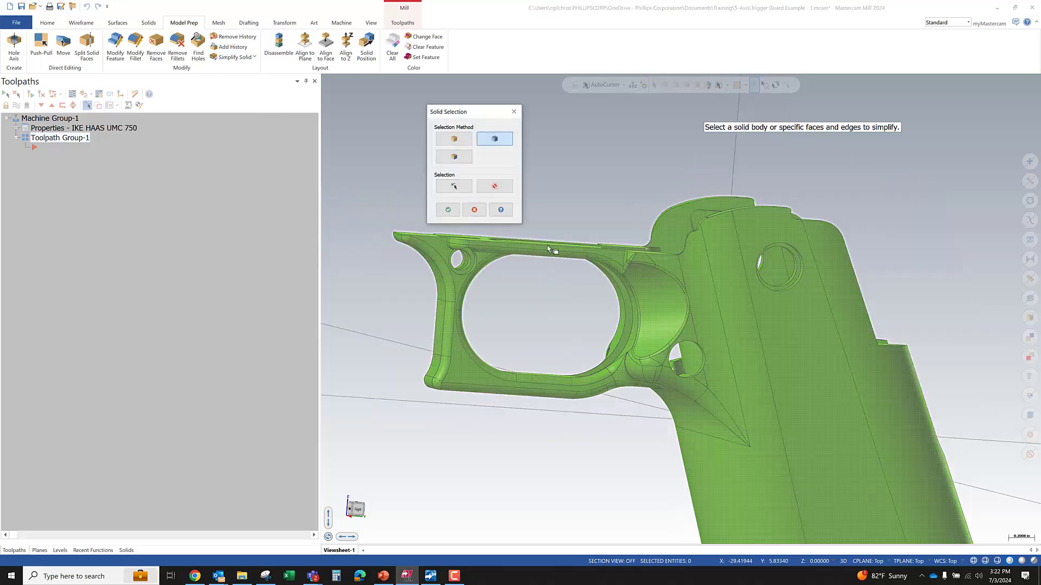
left_click(715, 320)
left_click(448, 210)
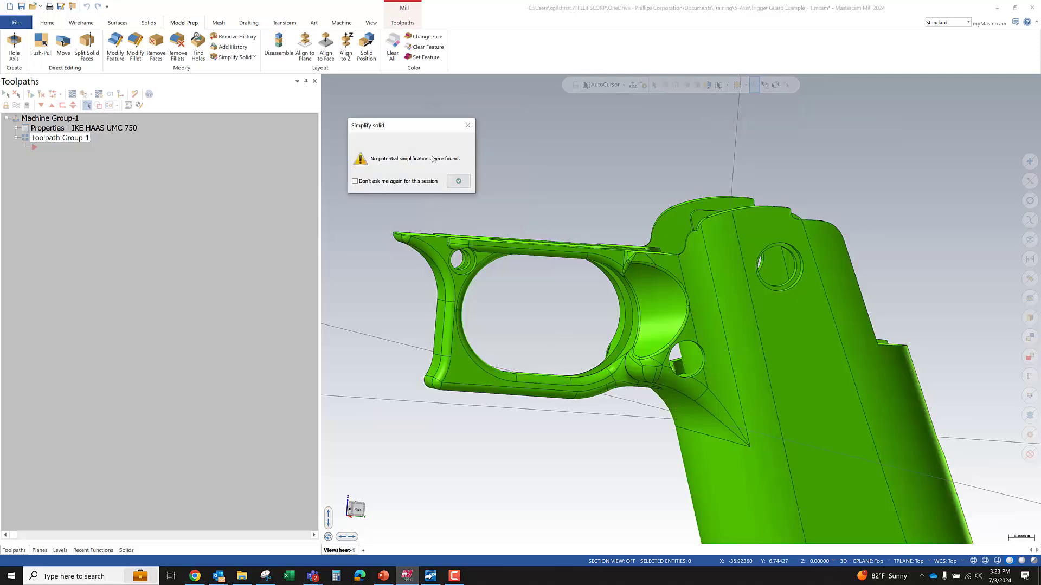
left_click(458, 180)
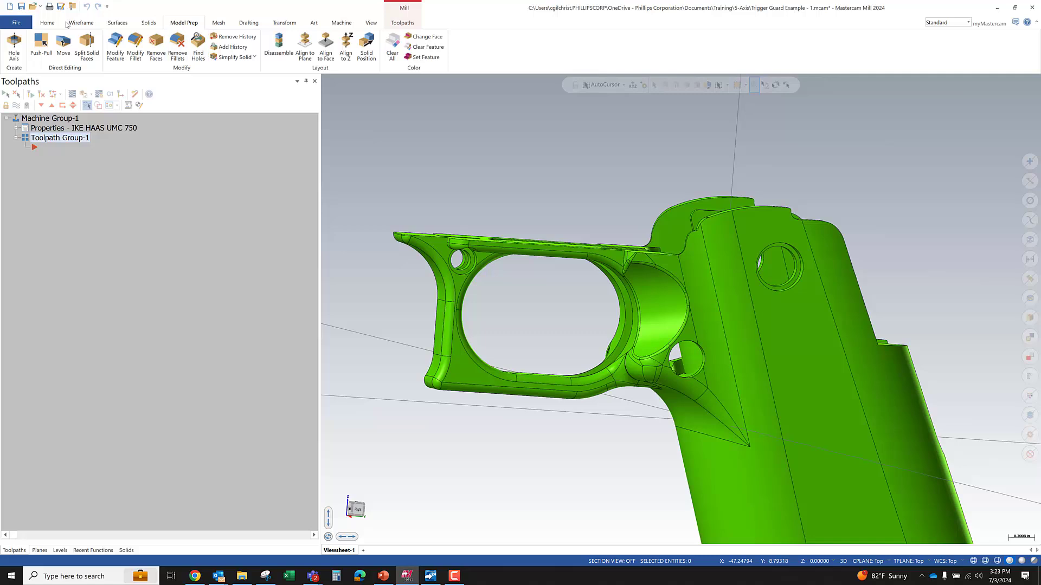
left_click(21, 6)
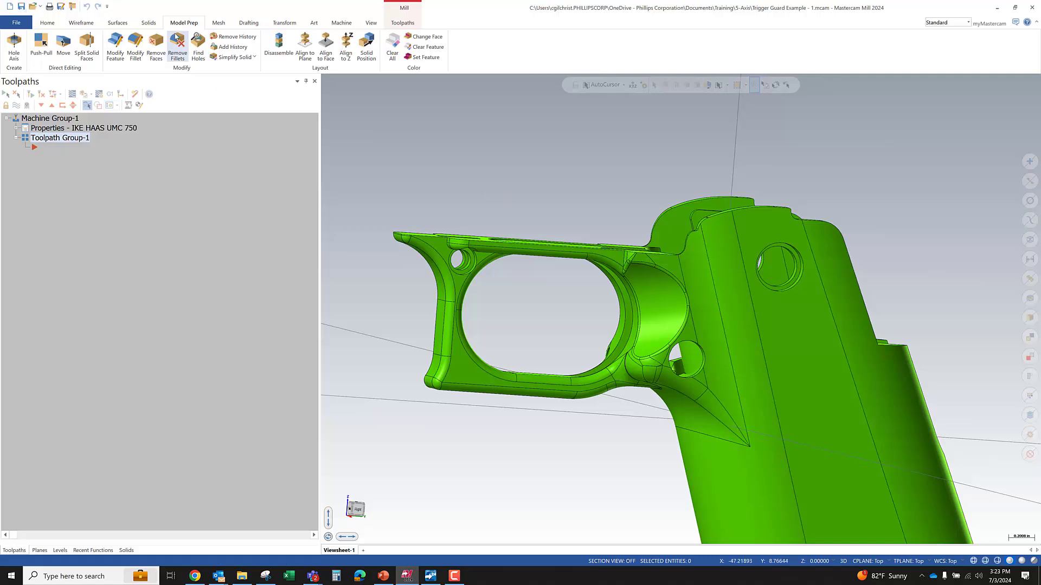
Step: Optimize the entire simplified grip body and accept the optimizations
left_click(253, 58)
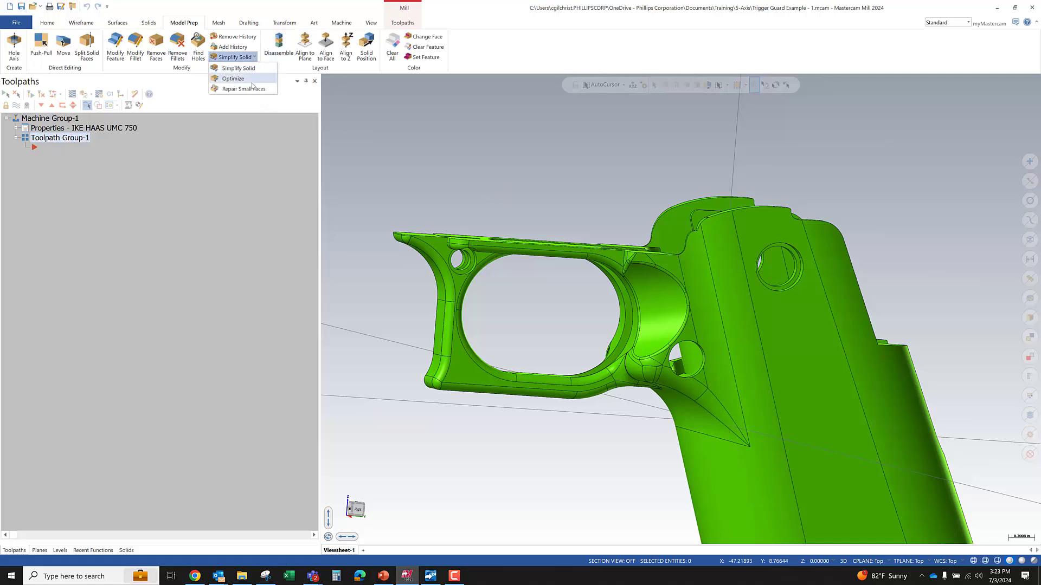
left_click(254, 82)
left_click(457, 161)
left_click(746, 279)
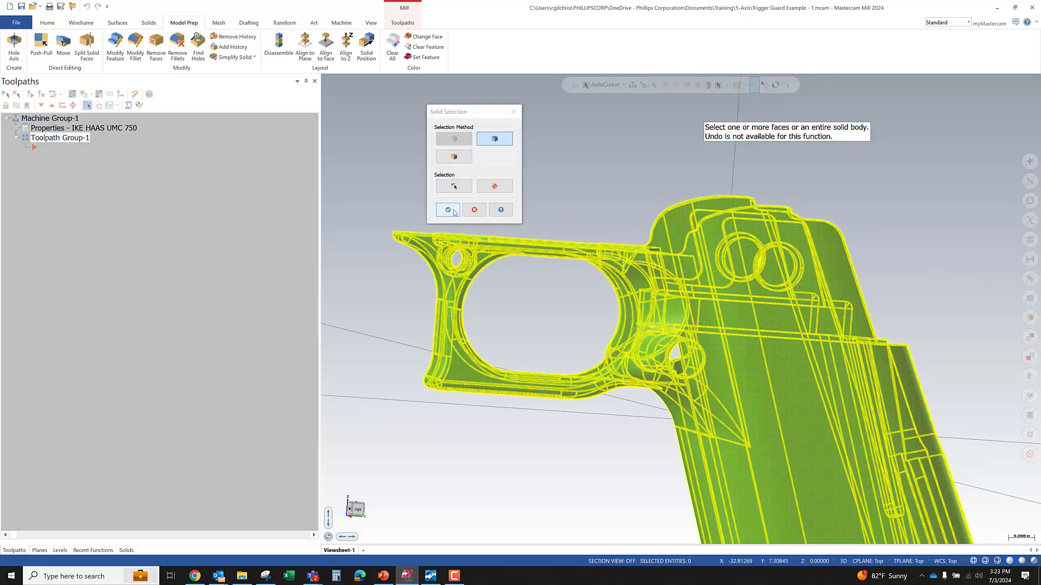
left_click(448, 210)
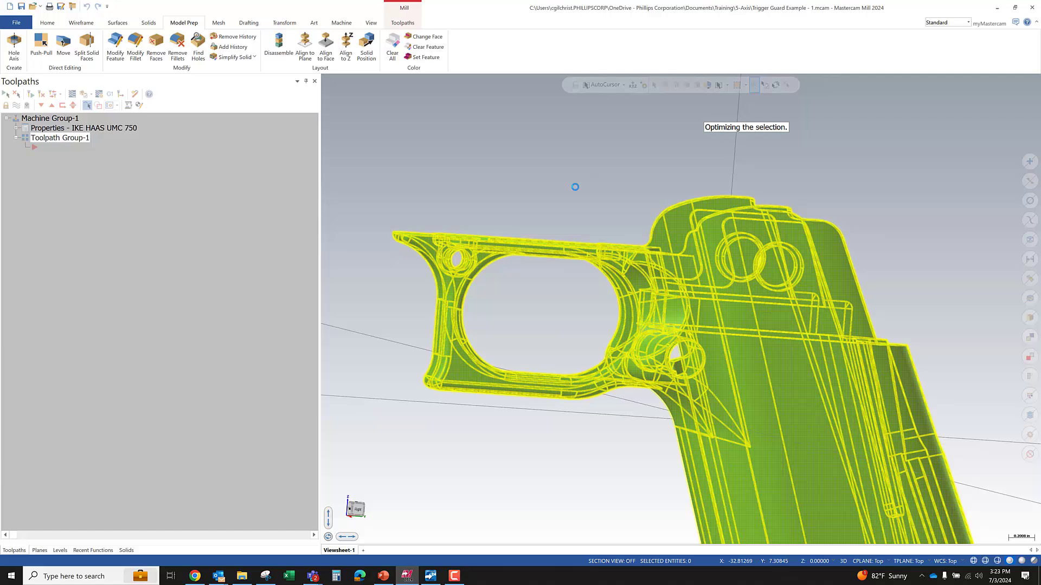
middle_click_drag(682, 310, 650, 239)
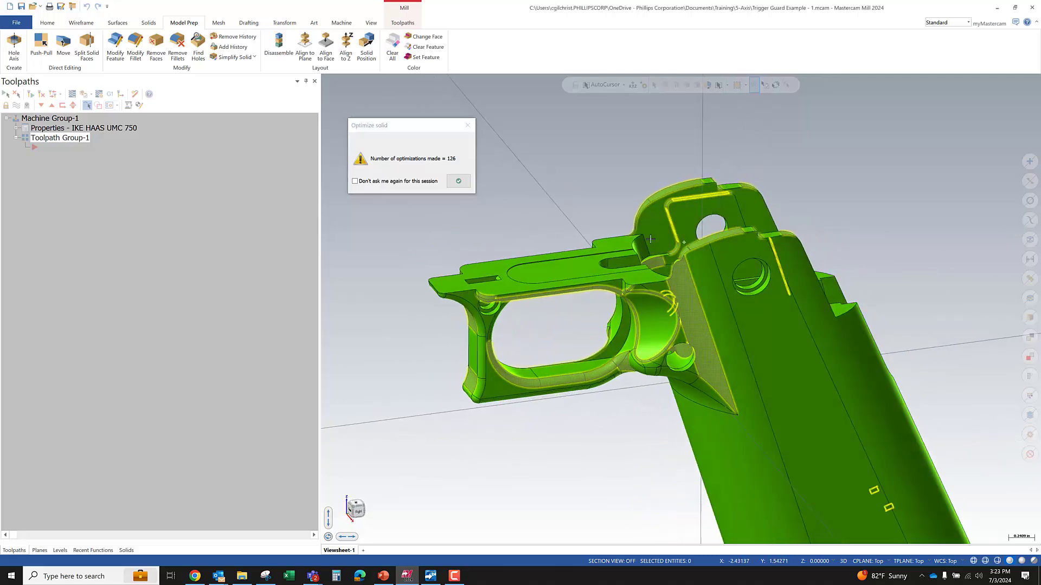
left_click(463, 184)
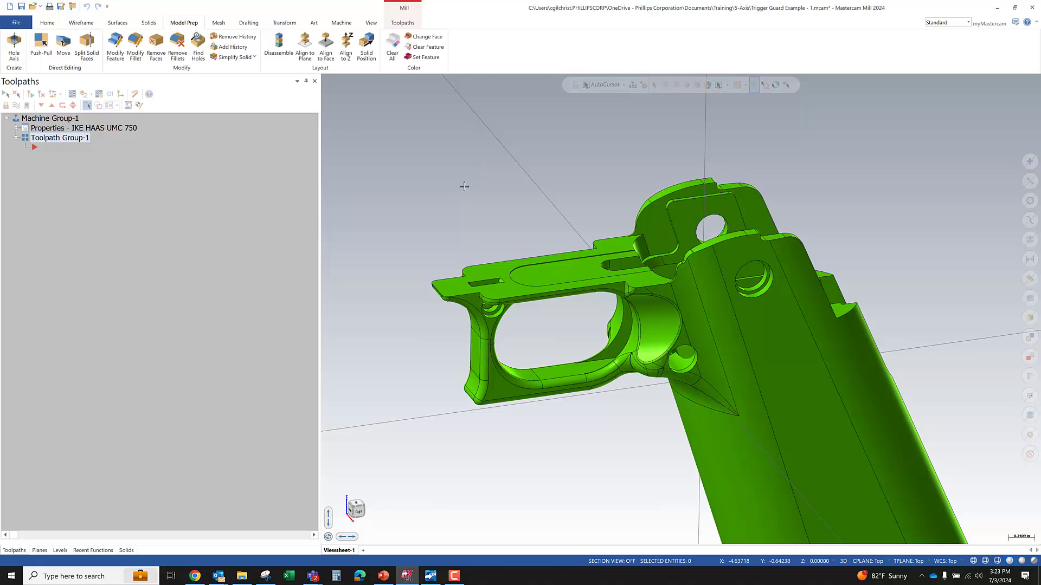
Step: Repeat Optimize on the entire grip body and check the whole part from another angle
left_click(239, 57)
left_click(521, 108)
left_click(252, 80)
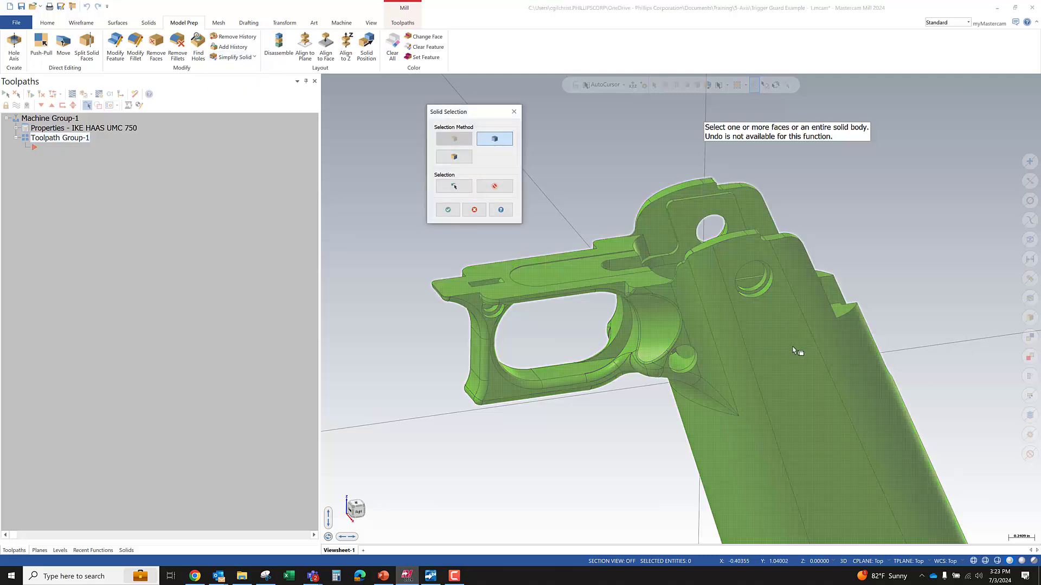
left_click(449, 211)
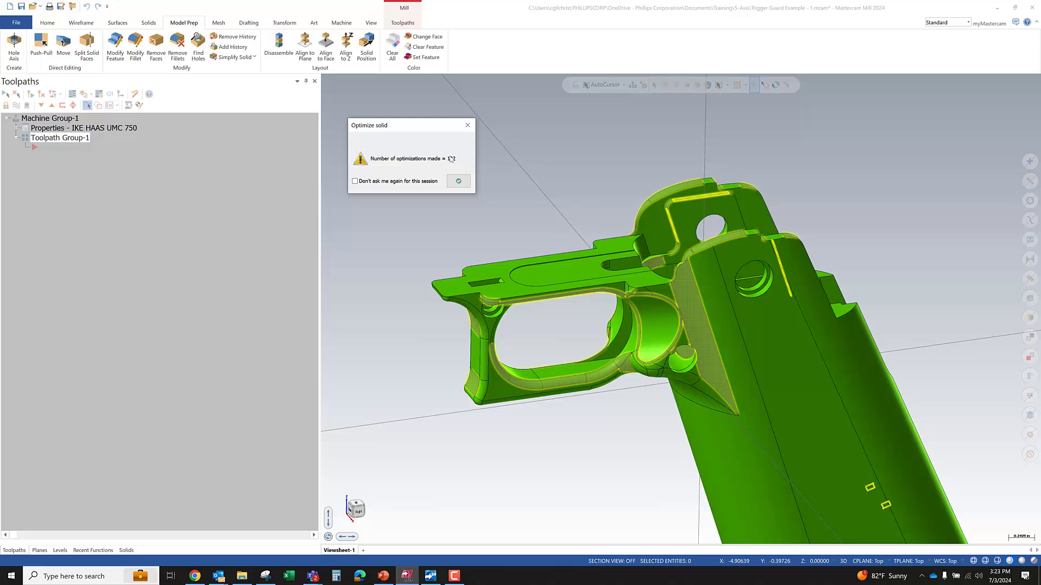
left_click(468, 125)
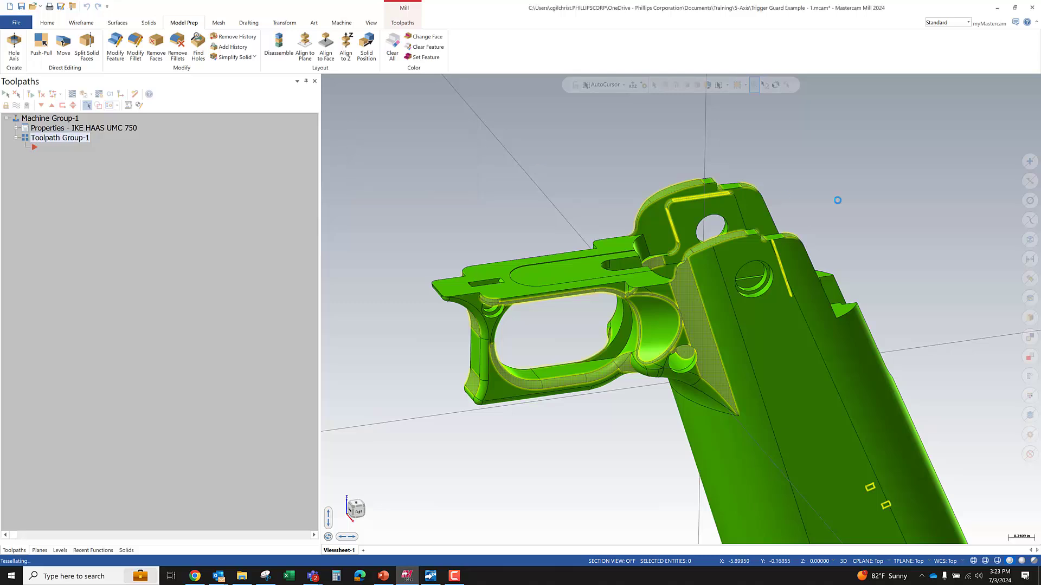
scroll(579, 325, "down", 3)
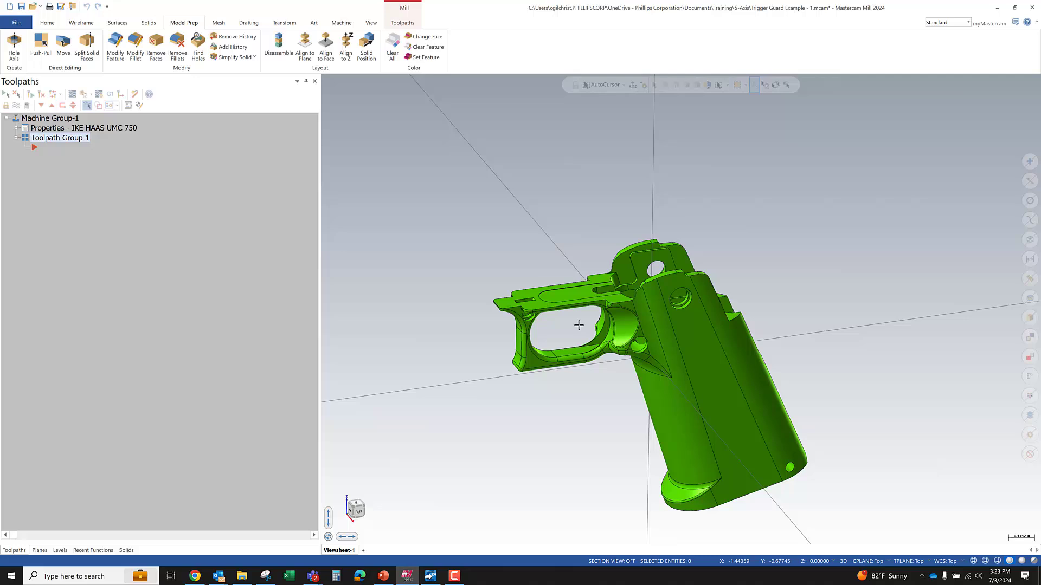
middle_click_drag(493, 374, 677, 278)
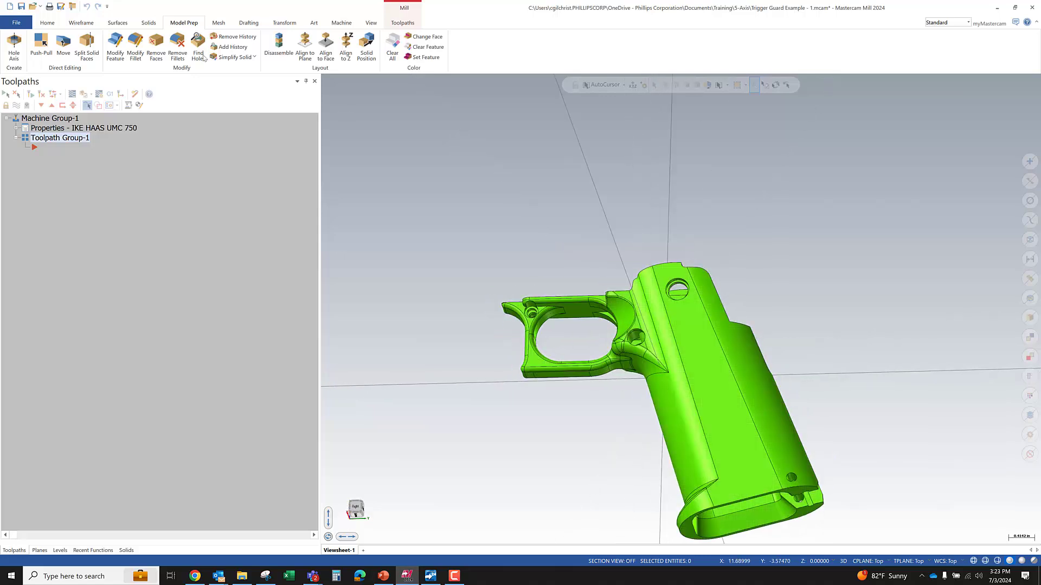
middle_click_drag(653, 332, 660, 369)
scroll(661, 370, "down", 1)
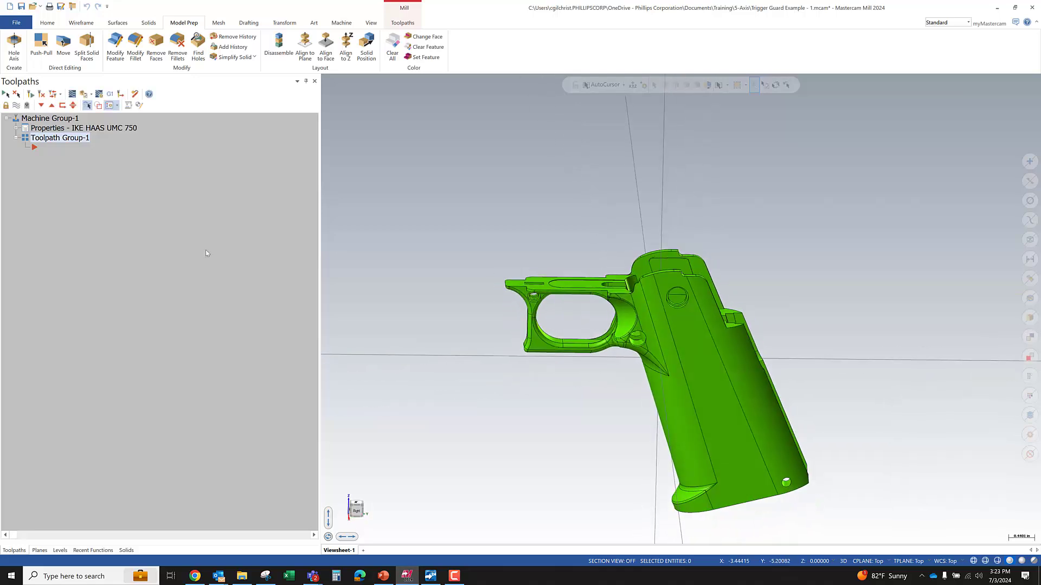
left_click(47, 23)
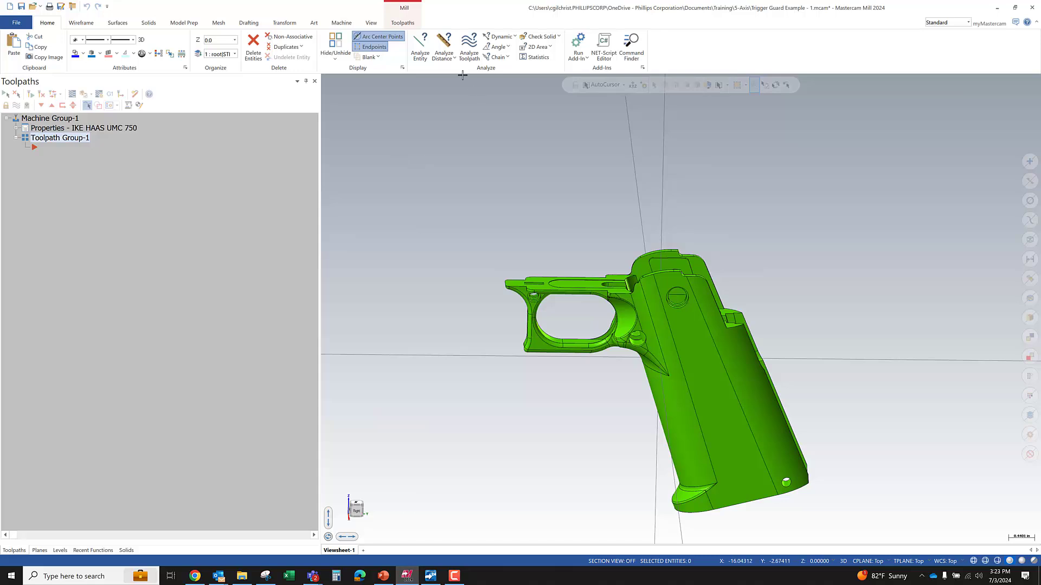
left_click(454, 59)
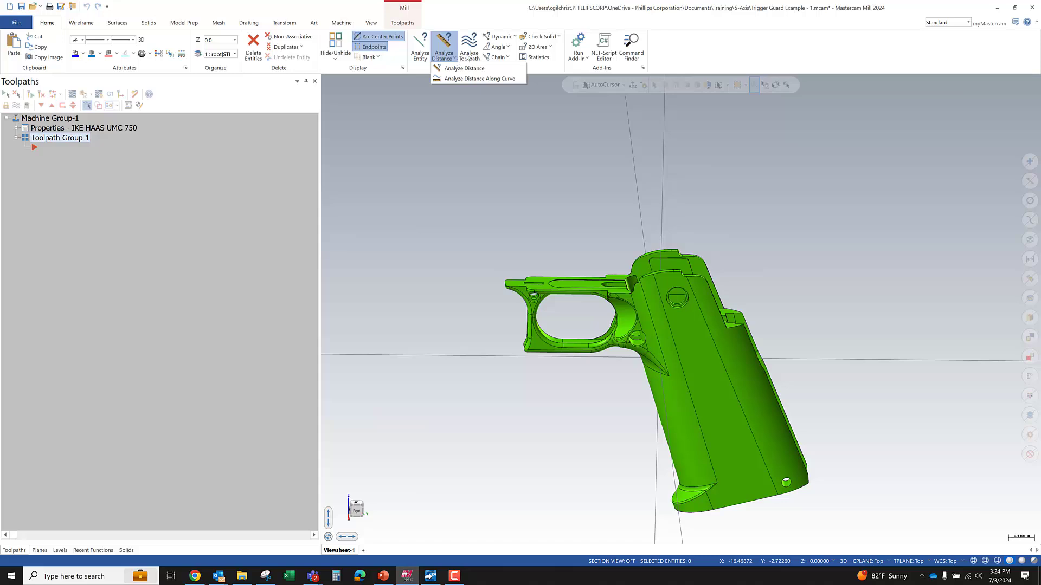
left_click(505, 38)
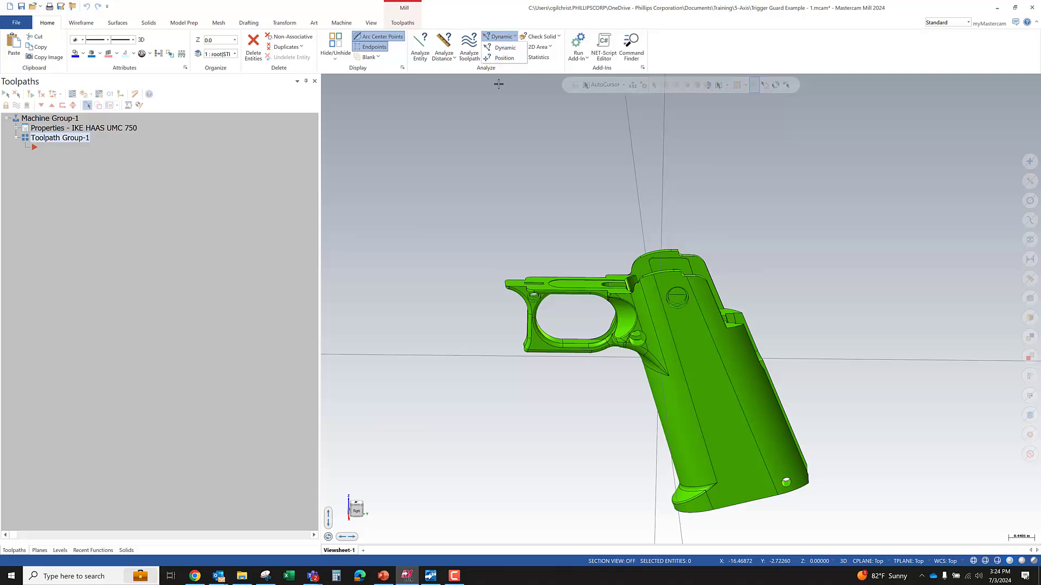
left_click(604, 240)
Step: Examine the grip frame and the stepped pin hole above the trigger guard opening from several angles
scroll(603, 240, "down", 3)
mouse_move(604, 239)
middle_mouse_down()
mouse_move(620, 216)
mouse_move(620, 185)
mouse_move(605, 198)
middle_mouse_up()
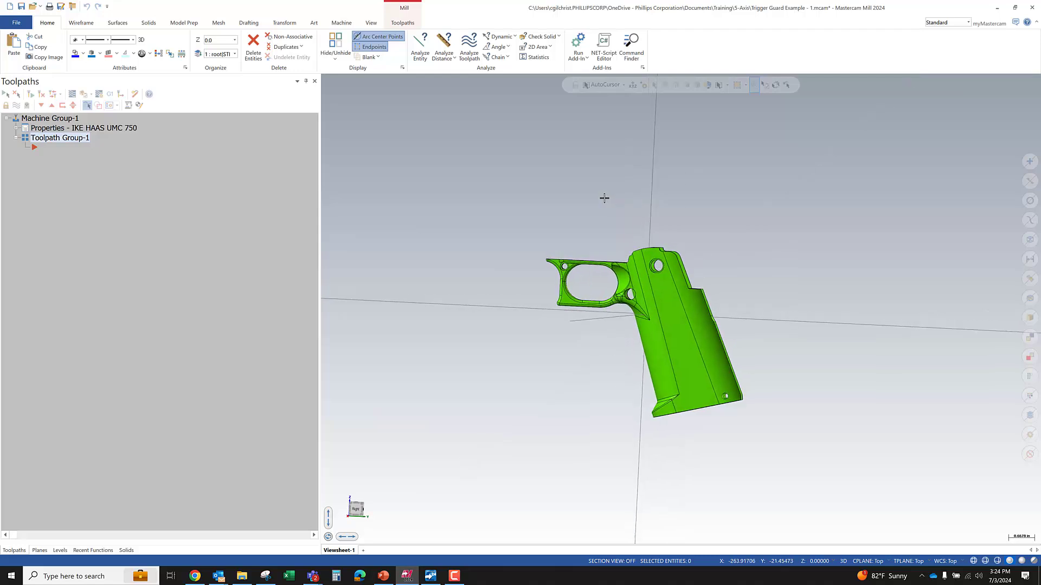
middle_click_drag(592, 281, 617, 336)
scroll(719, 338, "up", 1)
middle_click_drag(460, 347, 735, 322)
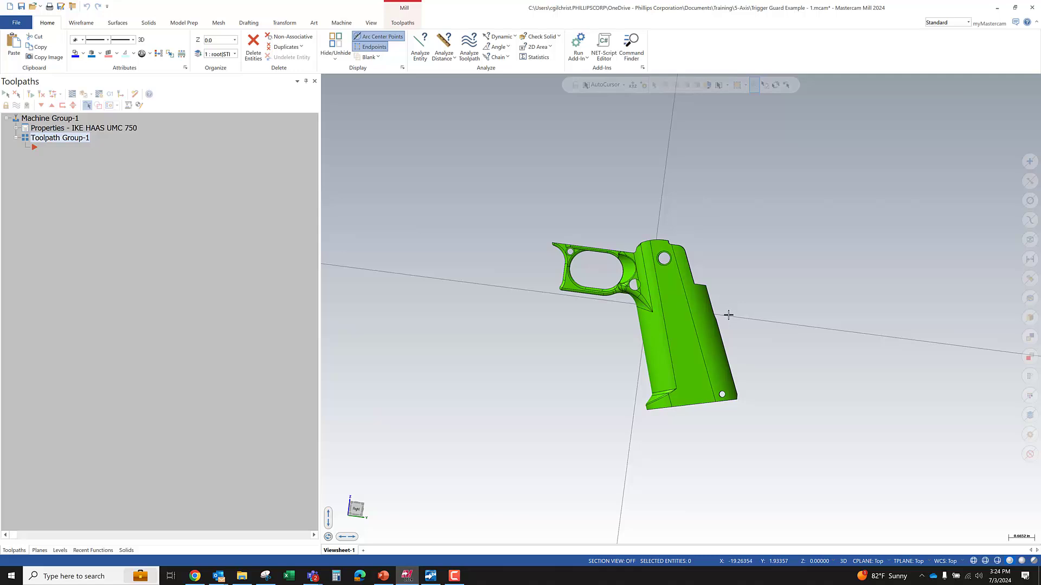
middle_click_drag(650, 288, 613, 426)
scroll(639, 237, "up", 4)
middle_click_drag(640, 236, 871, 241)
scroll(615, 244, "up", 5)
mouse_move(645, 216)
middle_mouse_down()
mouse_move(640, 228)
mouse_move(629, 165)
mouse_move(664, 210)
mouse_move(704, 166)
mouse_move(832, 223)
mouse_move(862, 259)
mouse_move(752, 207)
middle_mouse_up()
scroll(731, 202, "down", 3)
scroll(752, 207, "down", 2)
middle_click_drag(652, 234, 667, 202)
mouse_move(584, 192)
middle_mouse_down()
mouse_move(834, 171)
mouse_move(643, 156)
middle_mouse_up()
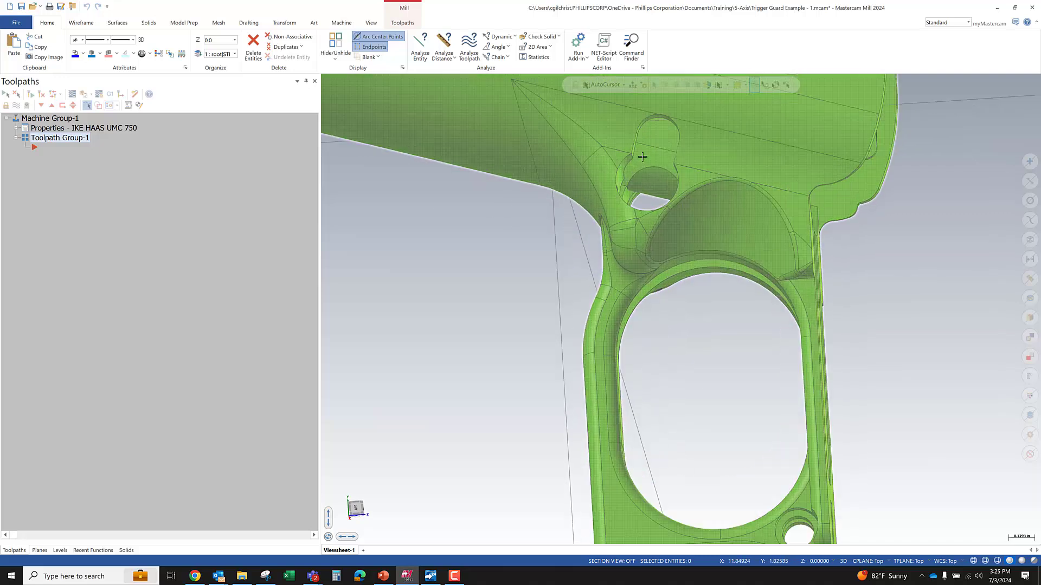
scroll(645, 177, "up", 5)
middle_click_drag(658, 200, 597, 227)
middle_click_drag(417, 357, 594, 259)
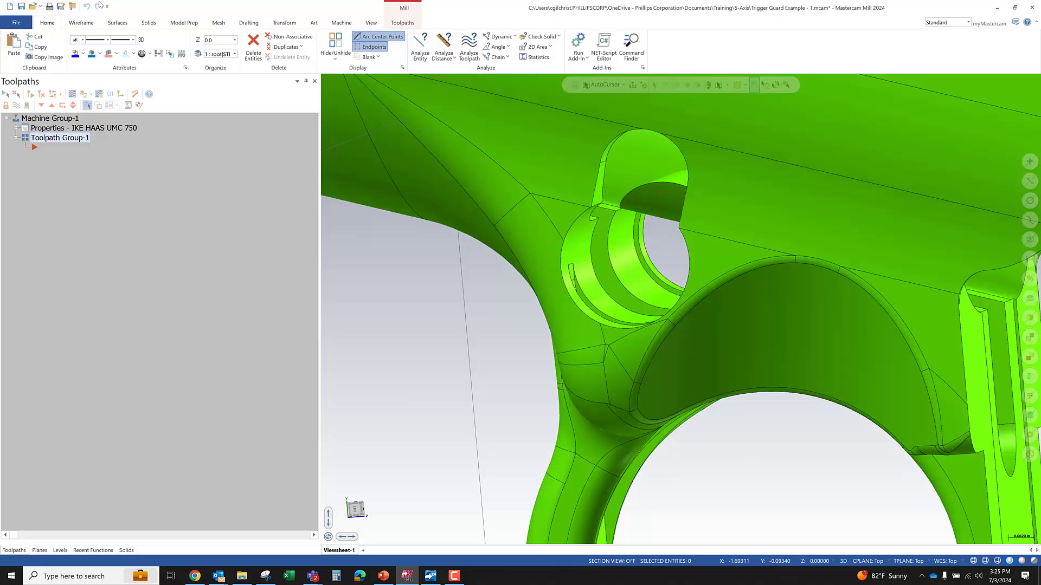
Step: Measure the diameters of the outer and middle walls of the stepped pin hole with Analyze Dynamic
left_click(498, 36)
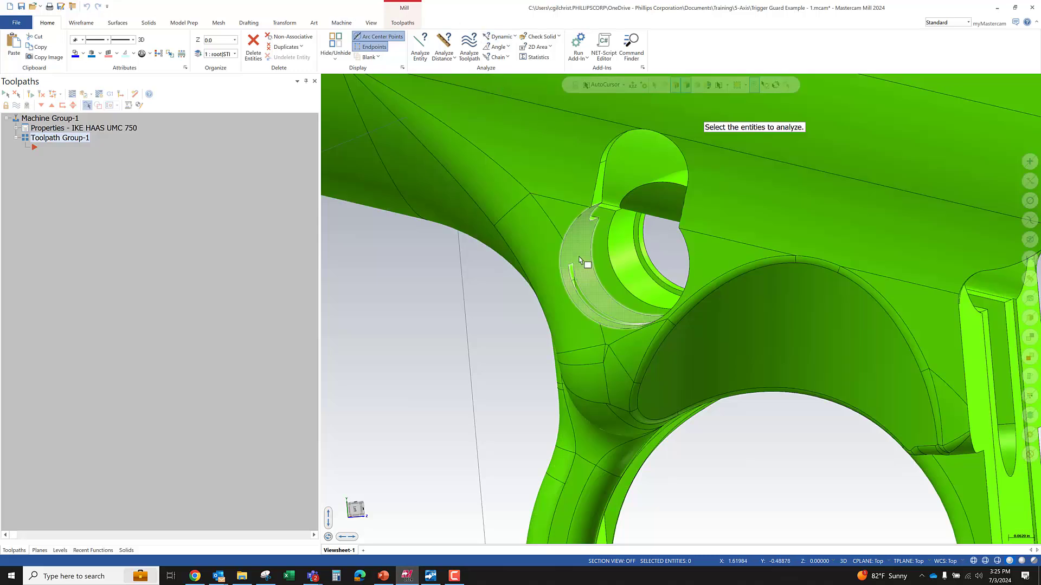
left_click(578, 254)
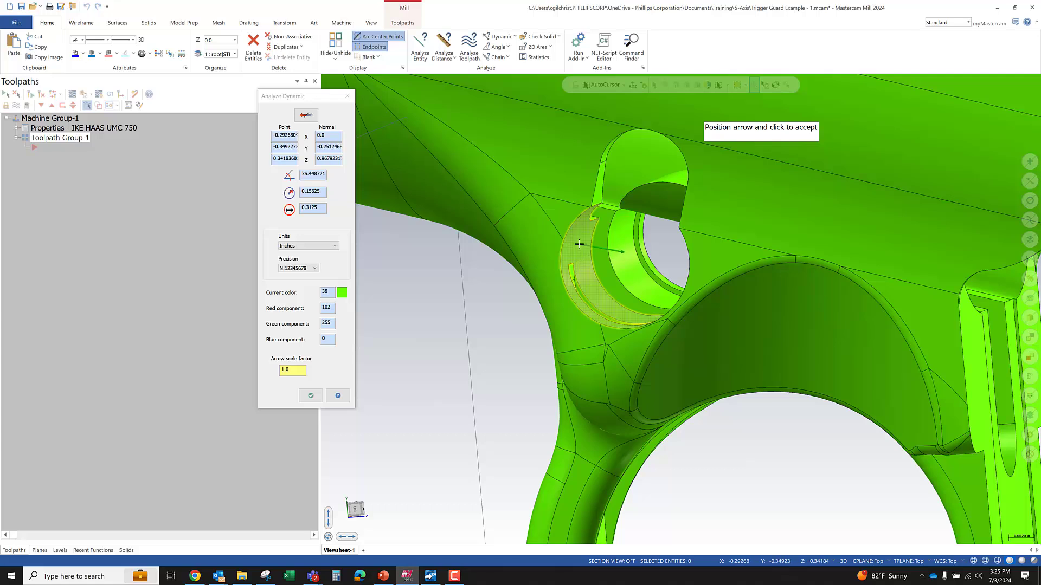
key("Escape")
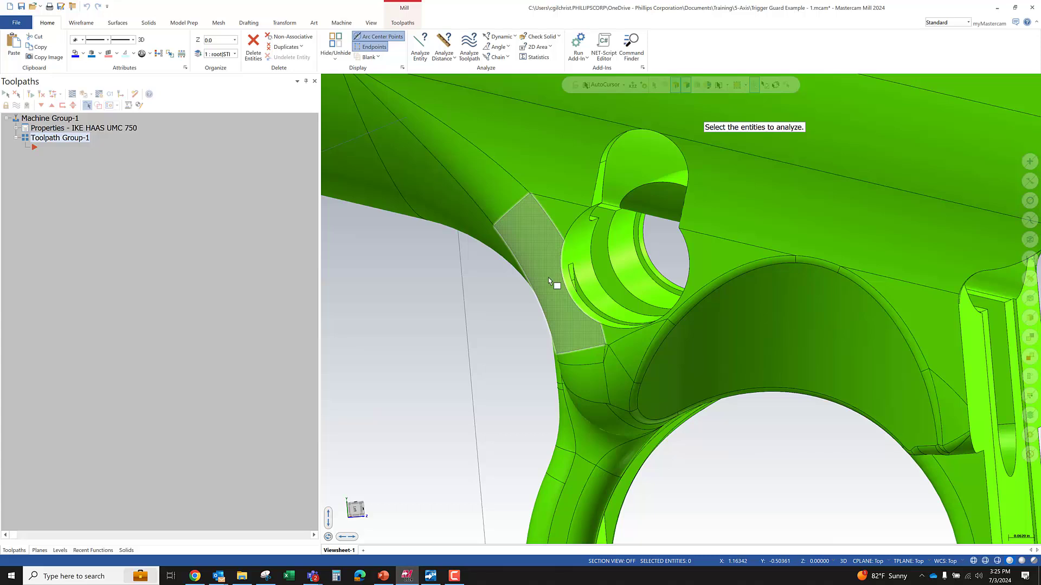
left_click(620, 248)
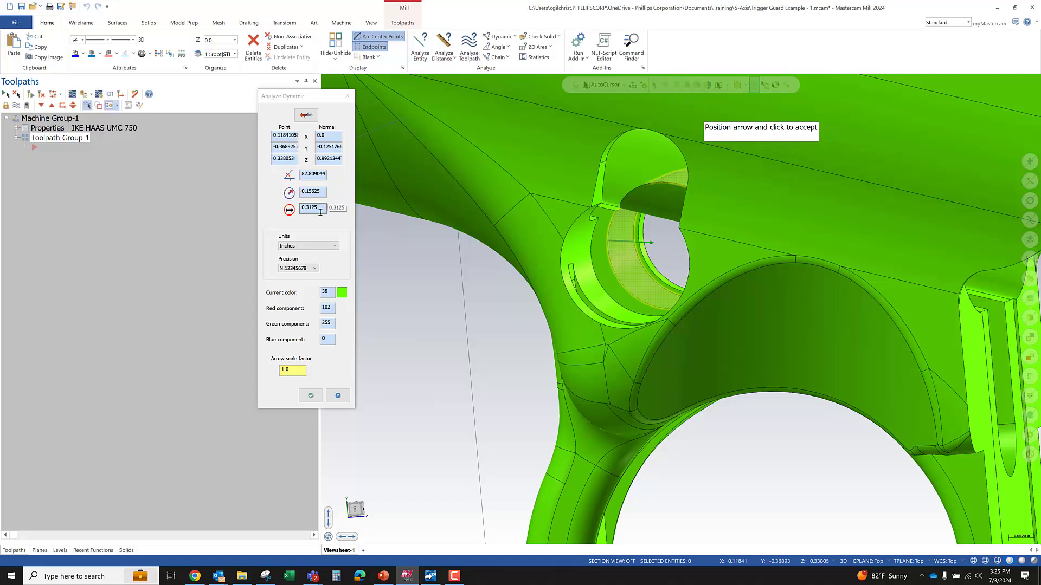
left_click(625, 254)
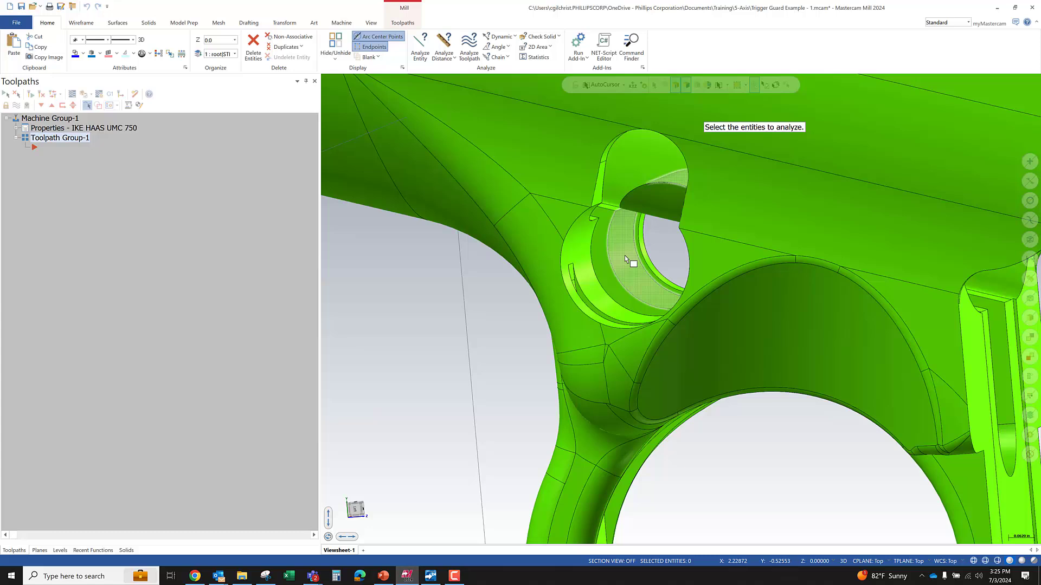
left_click(580, 255)
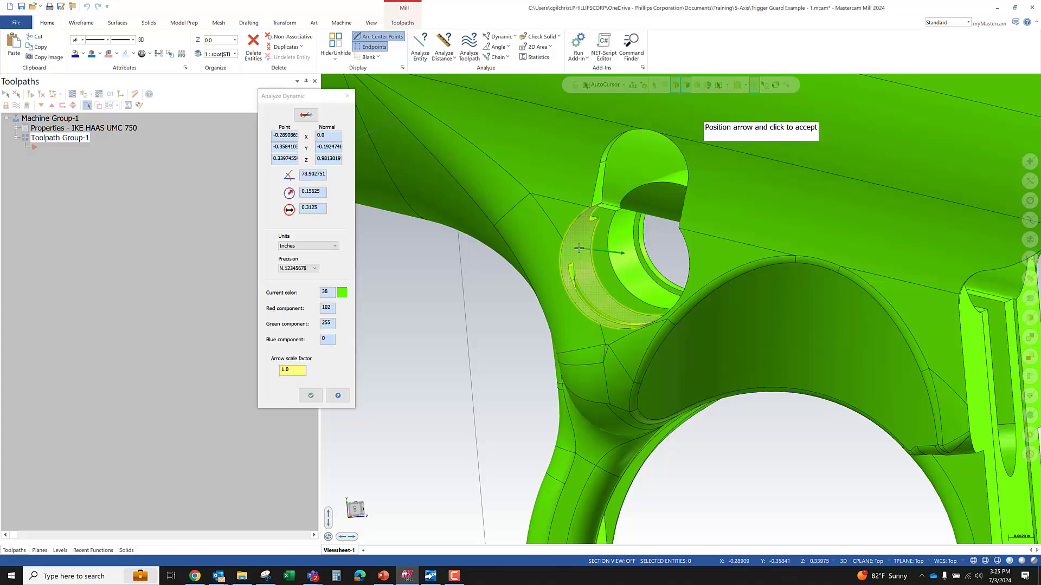
left_click(590, 259)
Step: Measure the diameter of the pin hole's wall on the opposite side of the frame with Analyze Dynamic
scroll(590, 260, "down", 1)
middle_click_drag(590, 260, 923, 250)
scroll(404, 230, "up", 1)
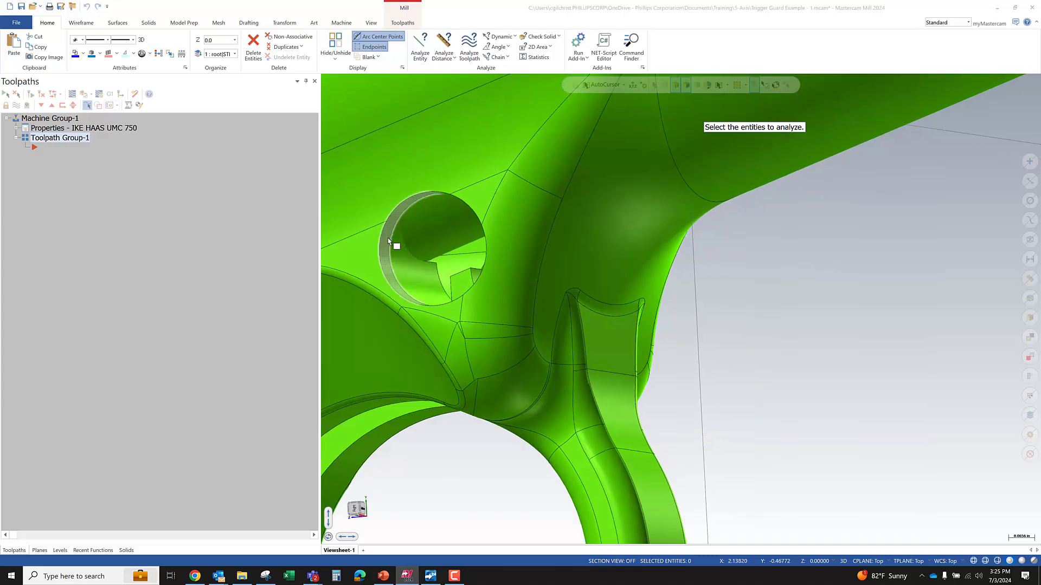
left_click(390, 231)
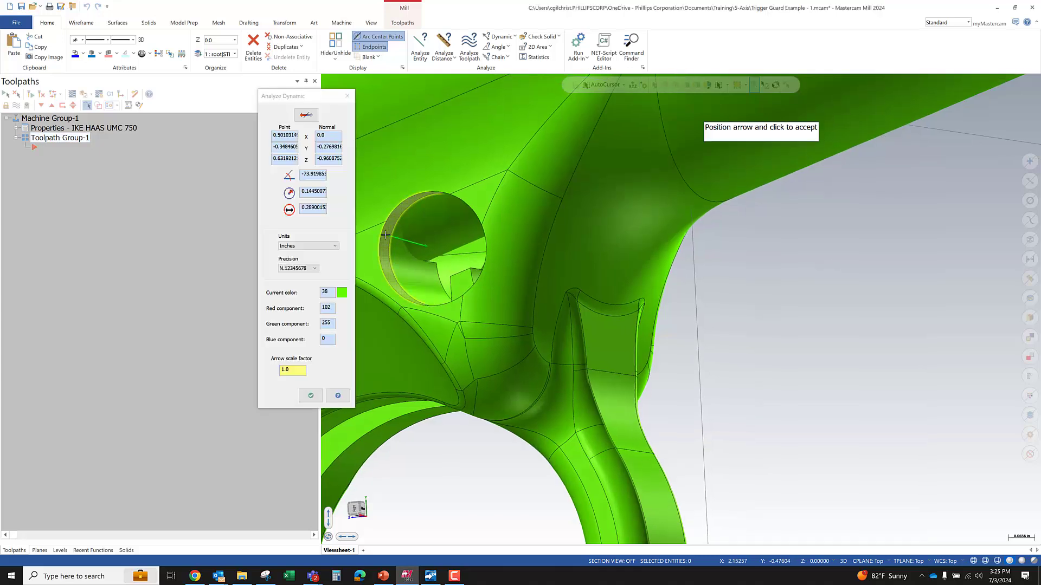
middle_click_drag(390, 232, 718, 328)
key("Escape")
Step: Examine the stepped pin hole's inner walls up close and measure the diameter of the deeper wall next to the small step
scroll(613, 322, "up", 3)
mouse_move(580, 302)
middle_mouse_down()
mouse_move(580, 285)
mouse_move(580, 295)
middle_mouse_up()
scroll(583, 275, "up", 3)
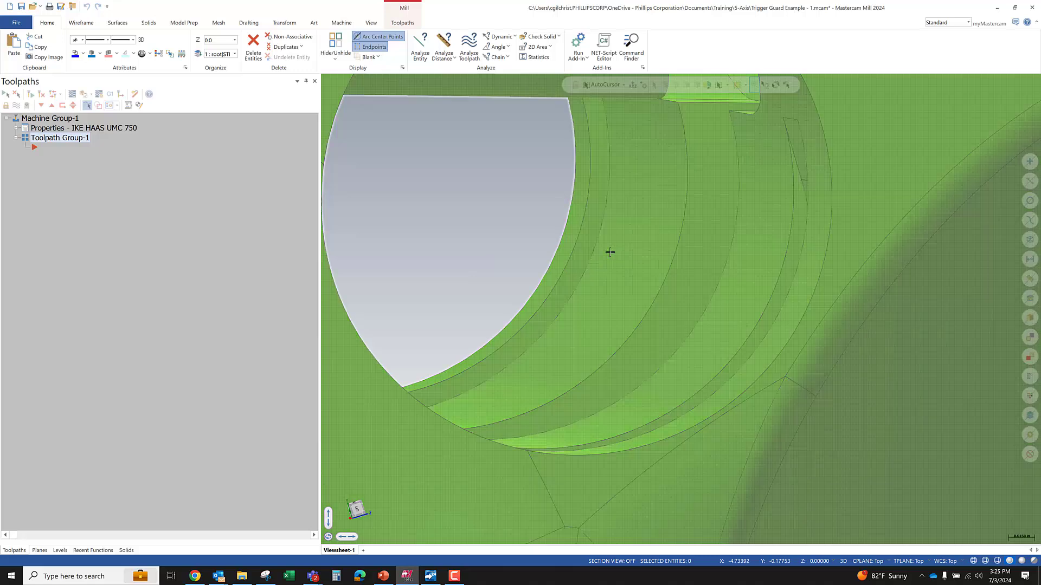
middle_click_drag(470, 328, 601, 286)
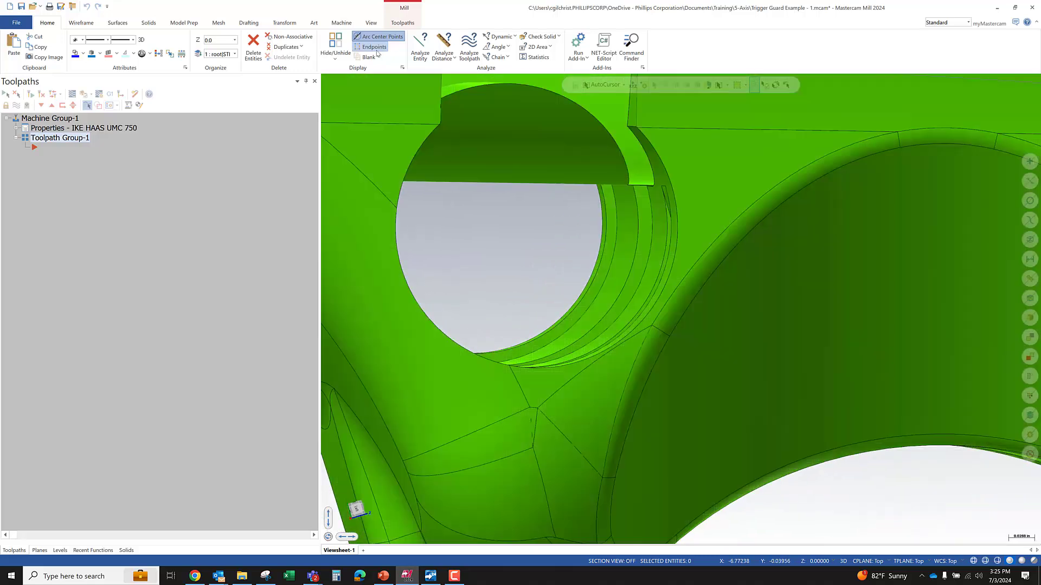
left_click(500, 38)
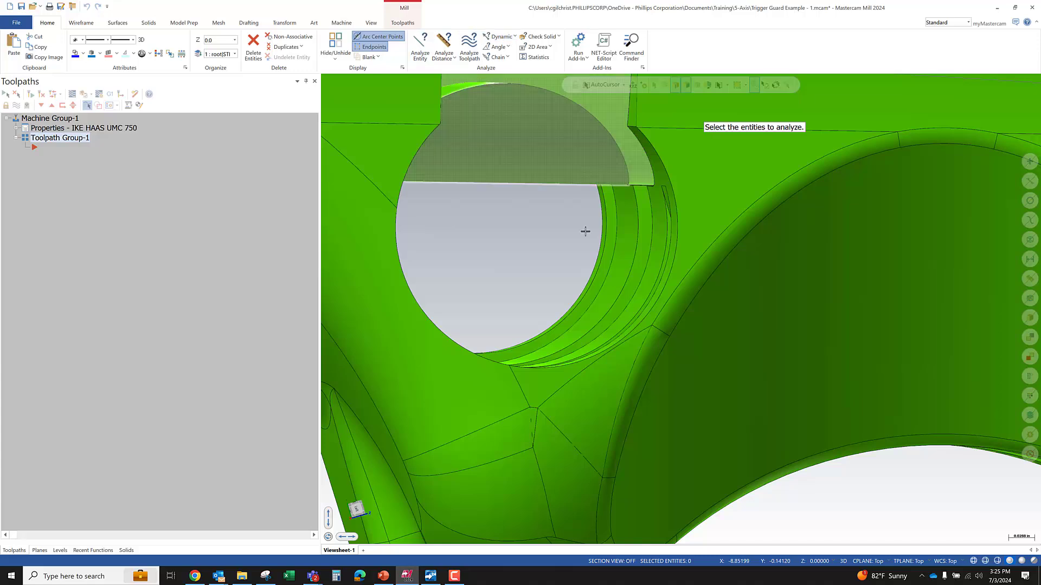
left_click(612, 280)
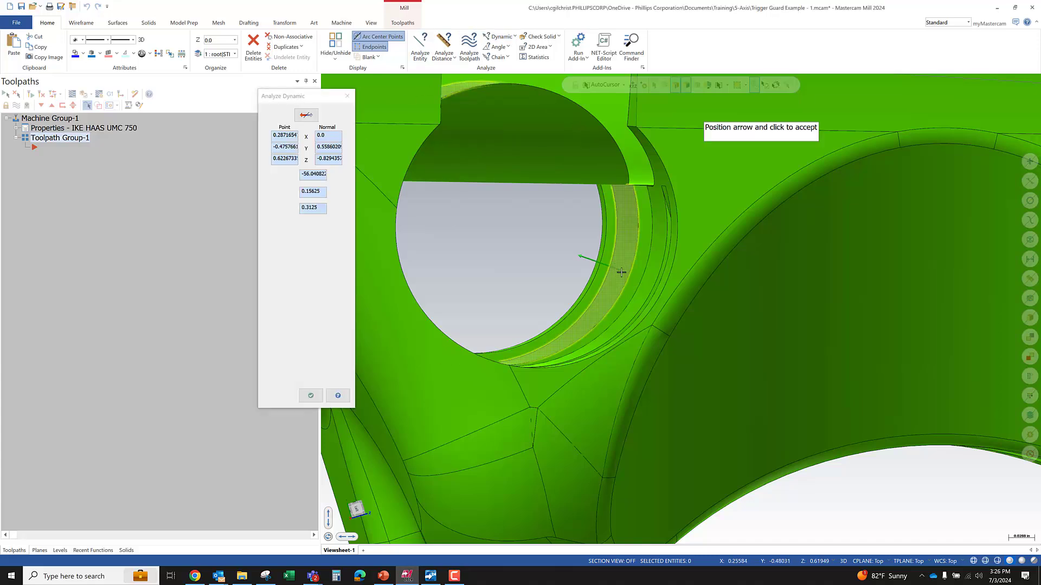
left_click(621, 271)
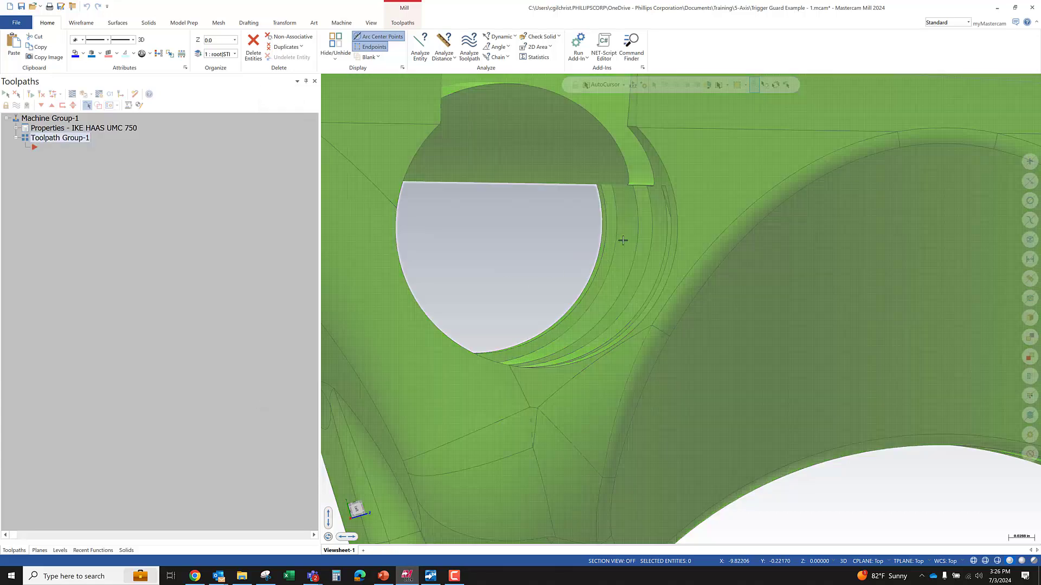
Step: Create a curve on the deepest circular edge of the pin hole's wall with Curve One Edge
middle_click_drag(623, 237, 622, 240)
left_click(81, 23)
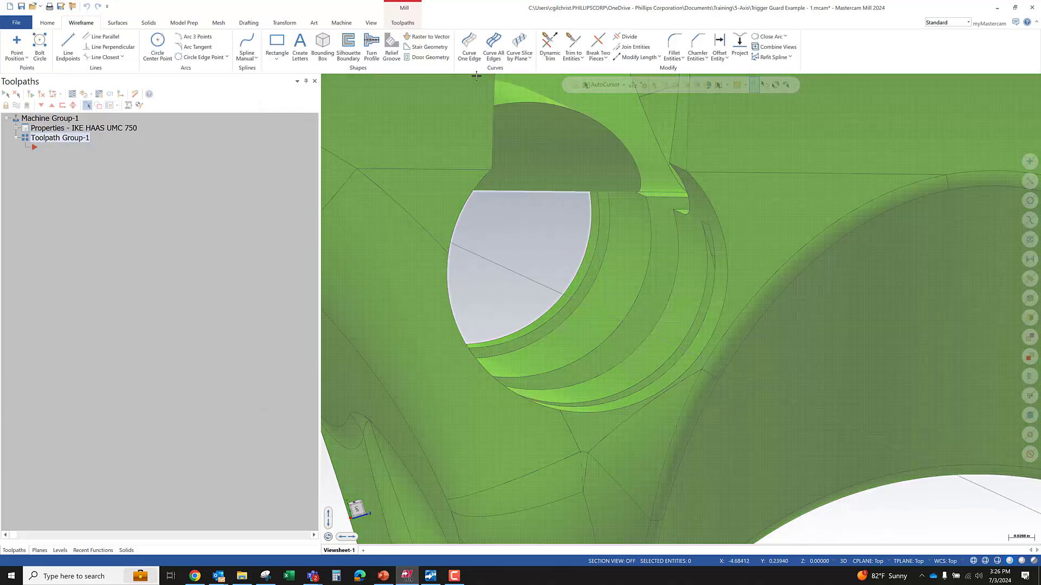
left_click(470, 49)
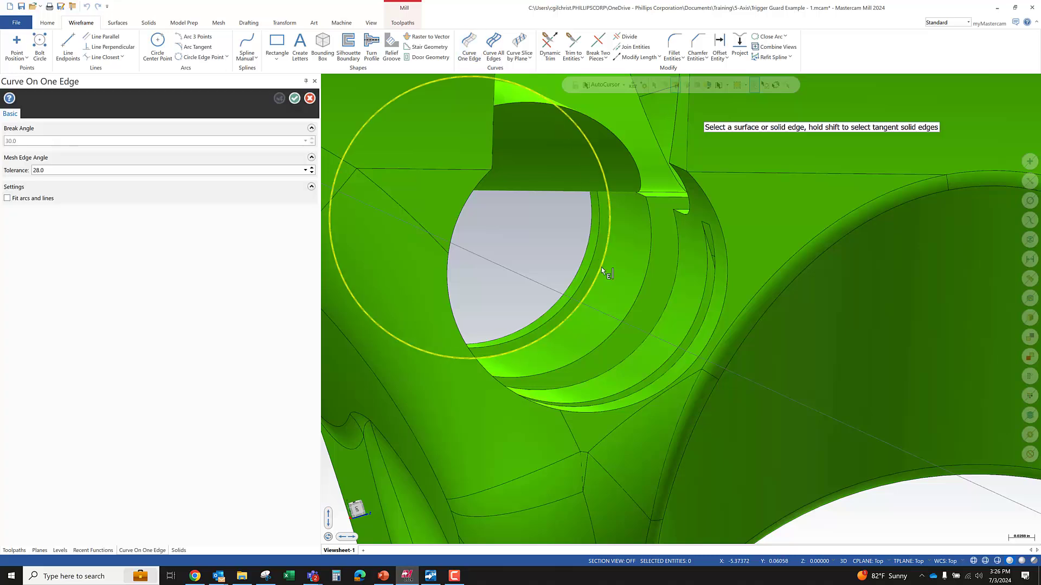
left_click(600, 268)
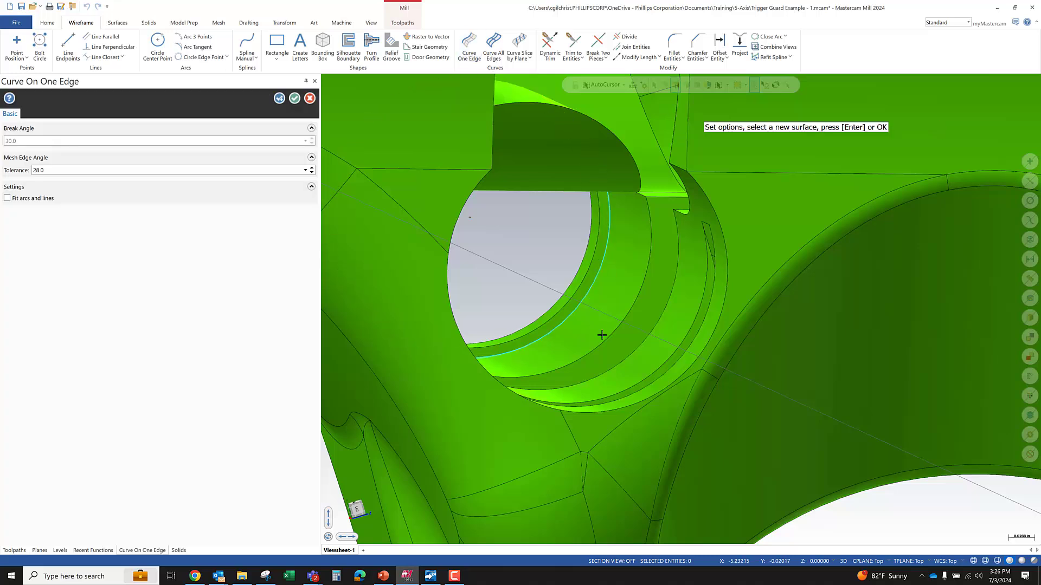
left_click(294, 101)
scroll(569, 220, "down", 2)
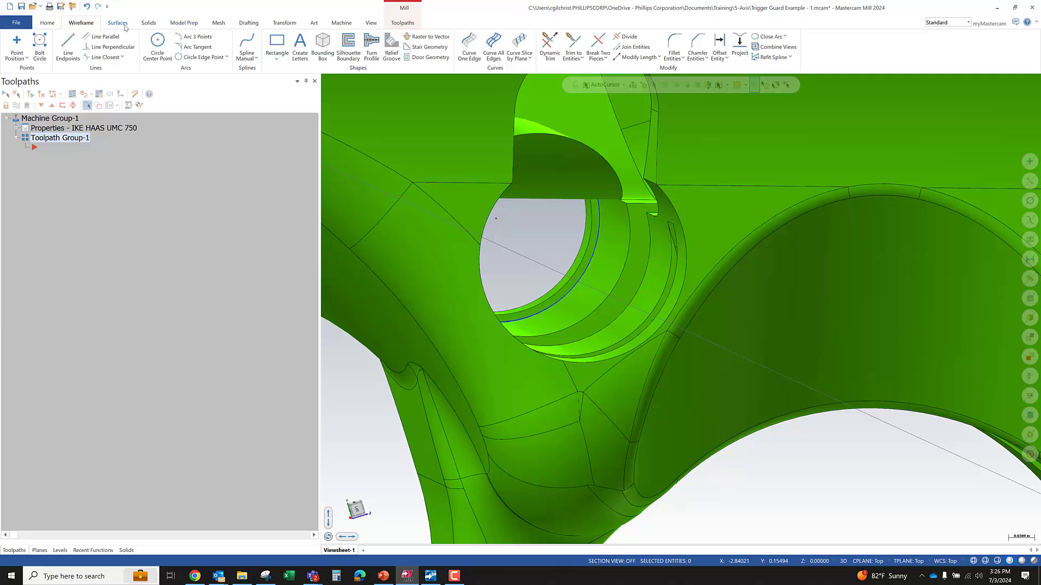
Step: Try to cut the frame body with a through-all solid extrusion of the circle created on the pin hole's edge
left_click(148, 22)
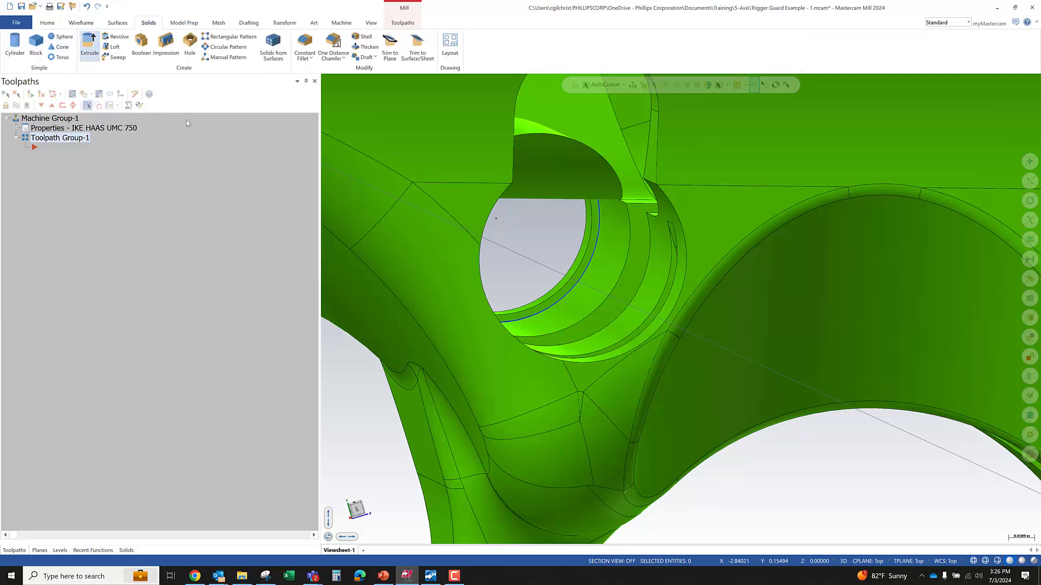
left_click(90, 46)
scroll(577, 233, "down", 2)
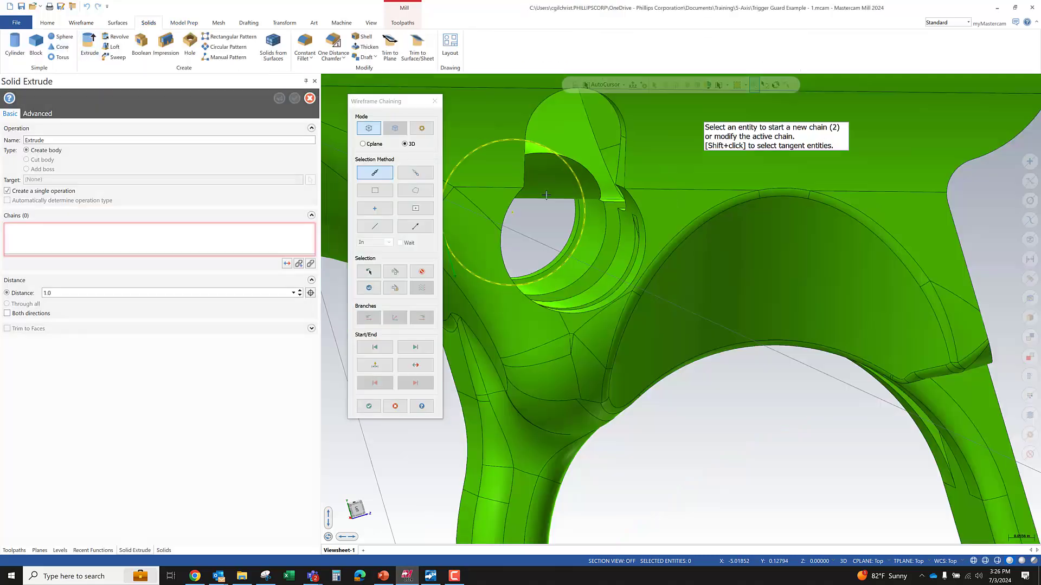
middle_click_drag(579, 223, 575, 217)
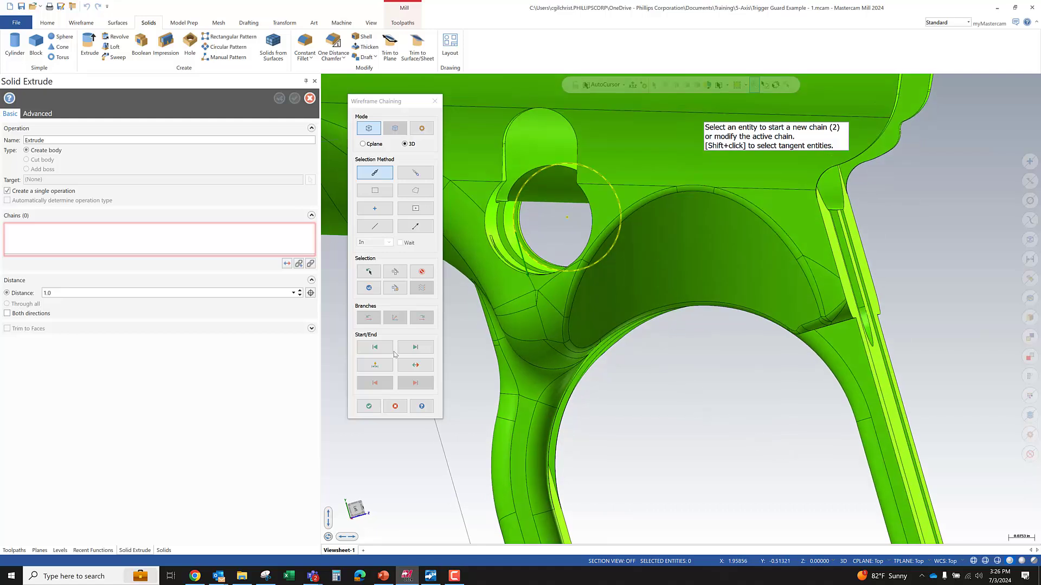
left_click(371, 406)
middle_click_drag(516, 232, 479, 236)
scroll(569, 231, "down", 3)
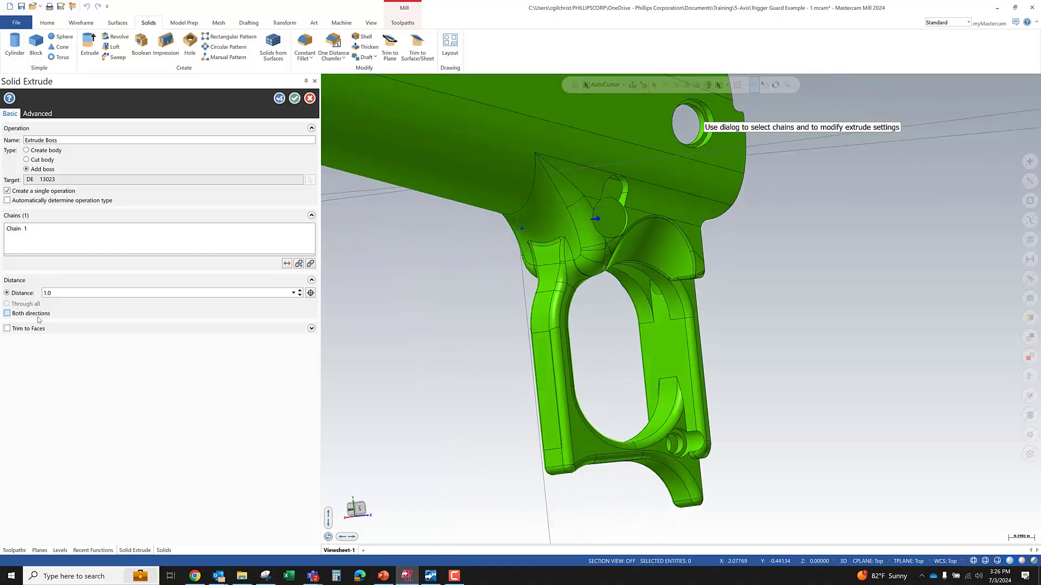
left_click(39, 161)
left_click(8, 304)
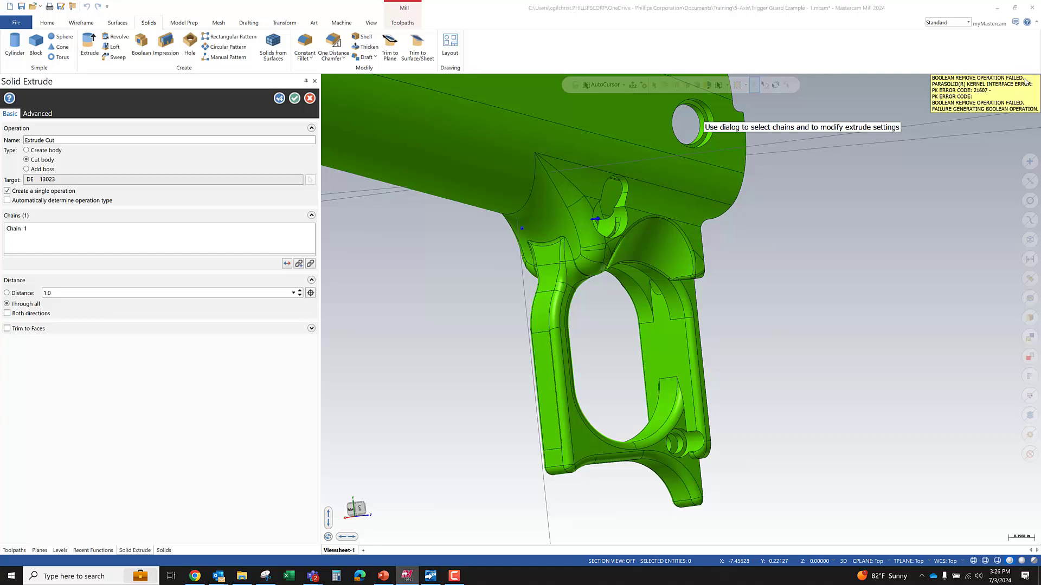
mouse_move(1028, 83)
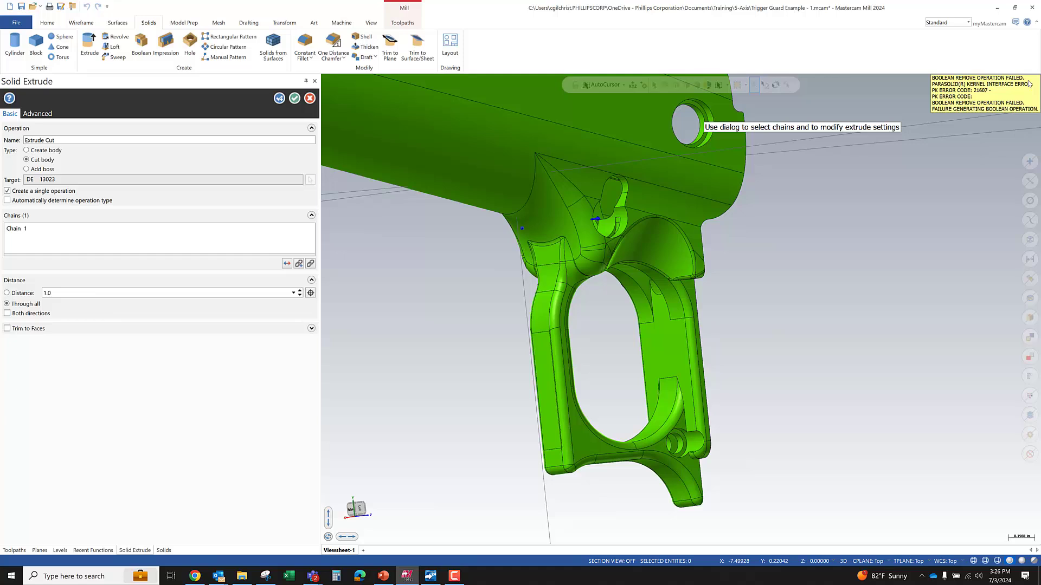
middle_click_drag(721, 162, 652, 163)
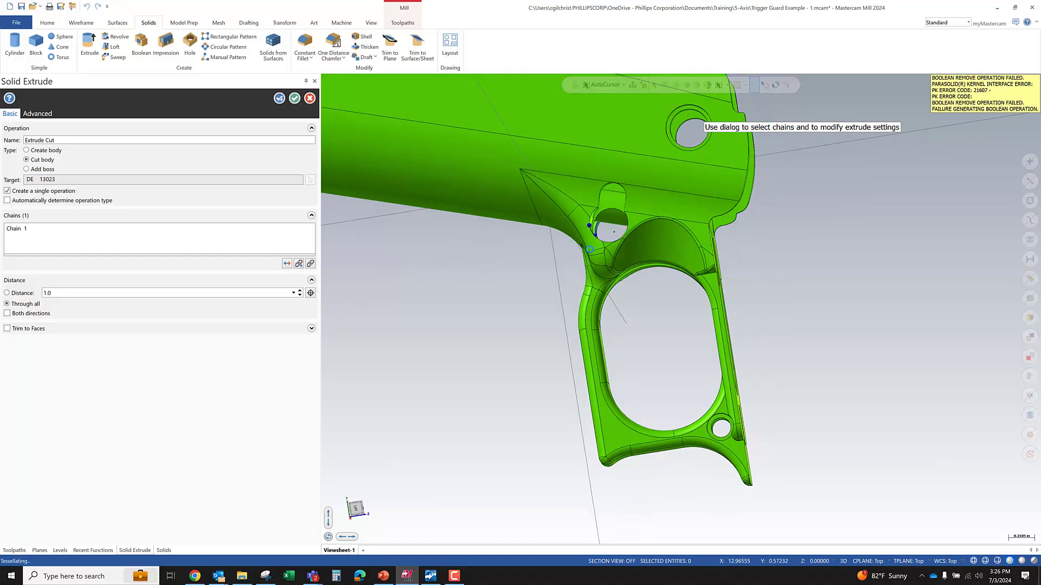
key("Escape")
Step: Inspect the arc properties of the circle created on the pin hole's edge
scroll(499, 236, "up", 6)
middle_click_drag(499, 236, 506, 229)
left_click(535, 238)
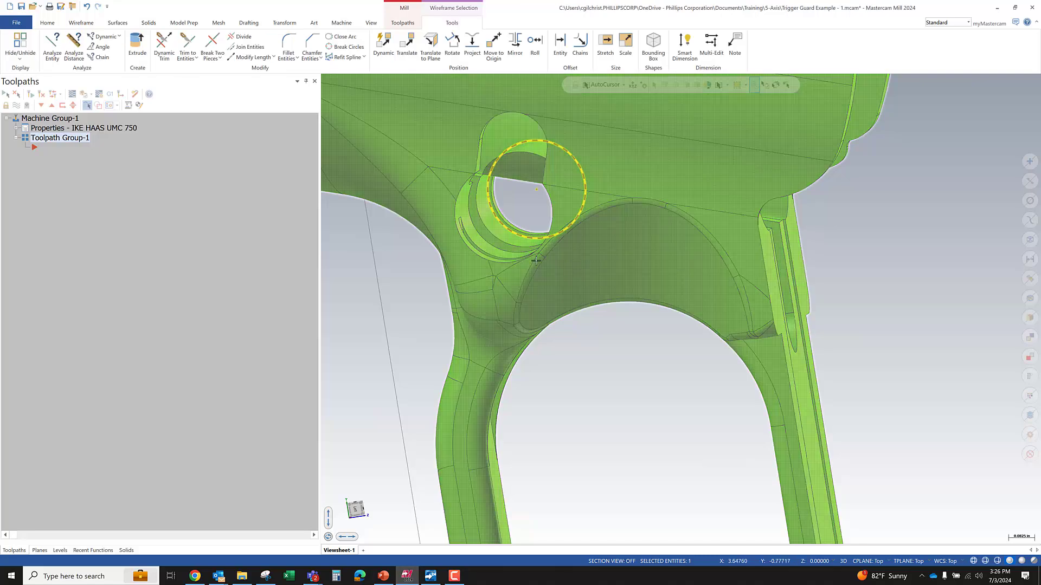
scroll(536, 260, "down", 2)
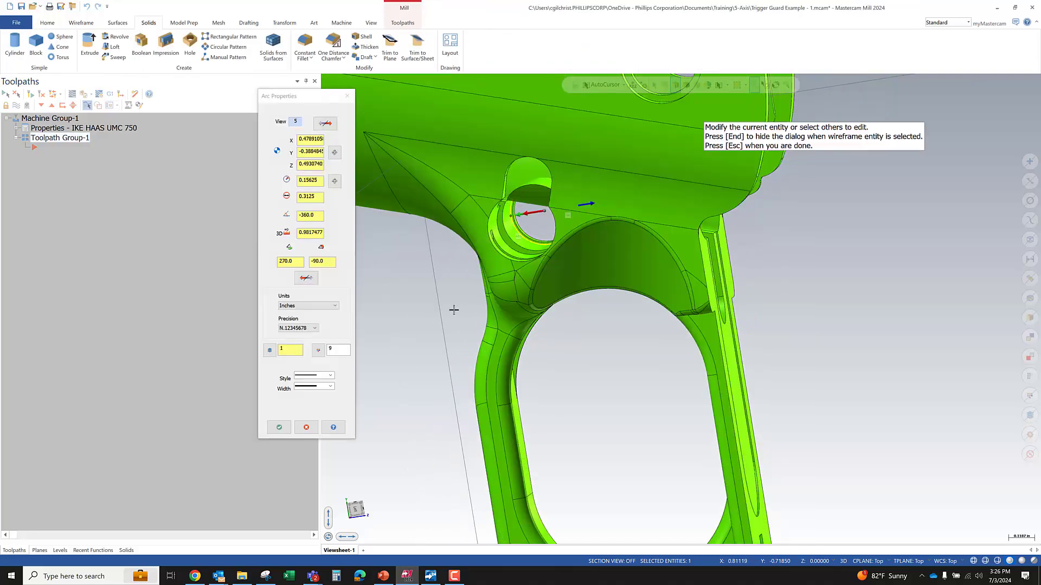
left_click(291, 120)
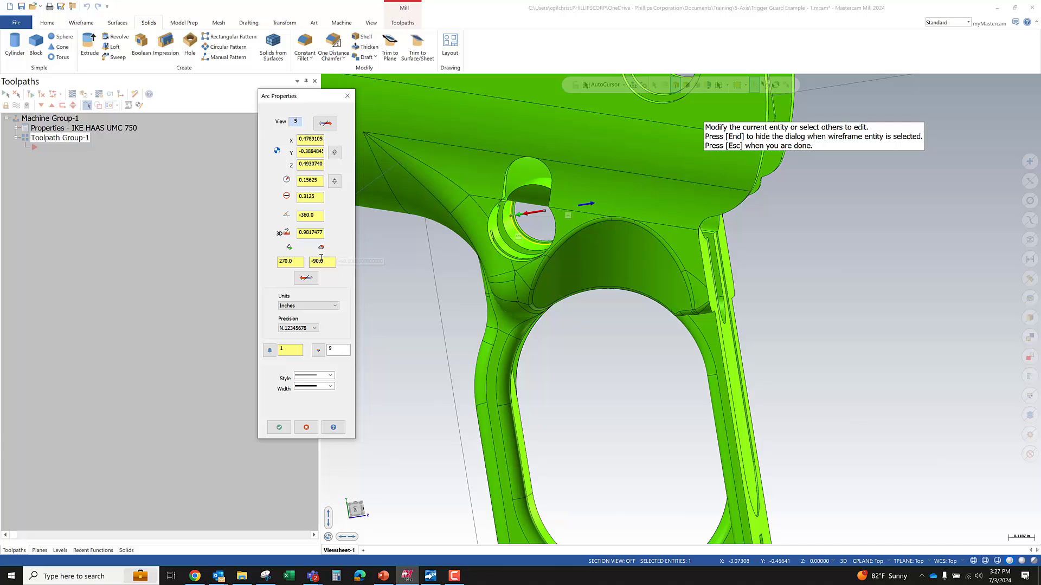
Step: Make the pin hole's circle span 0 to 360 degrees and set its diameter to 0.3225 inches
left_click(295, 262)
left_click_drag(327, 262, 304, 259)
type("360")
key("Return")
left_click(316, 196)
type("5")
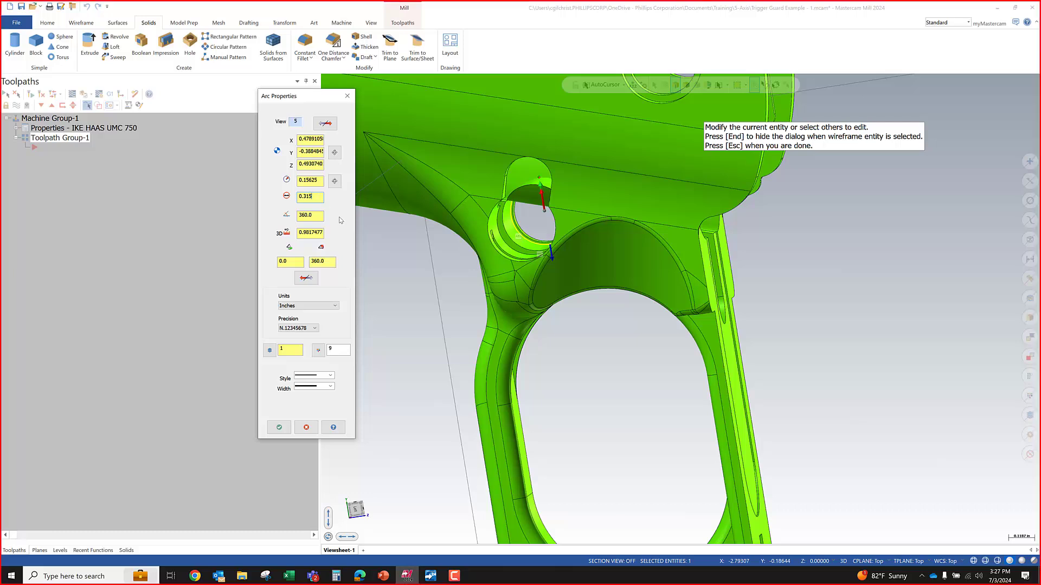
key("Return")
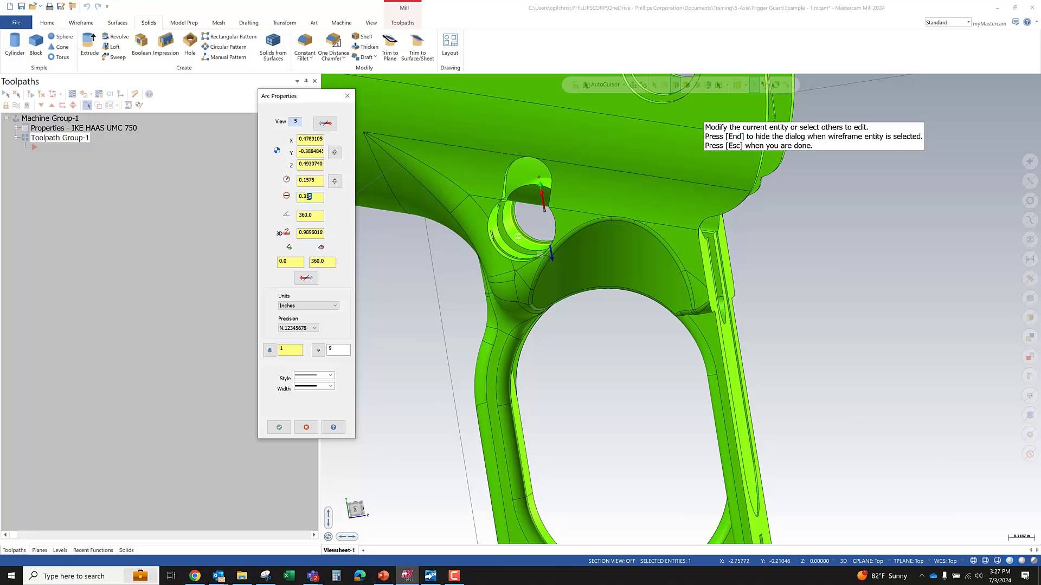
type("25")
left_click(284, 428)
Step: Start a solid extrusion using the enlarged circle around the pin hole as its chain
mouse_move(505, 218)
middle_mouse_down()
mouse_move(513, 207)
mouse_move(518, 219)
middle_mouse_up()
scroll(518, 218, "up", 5)
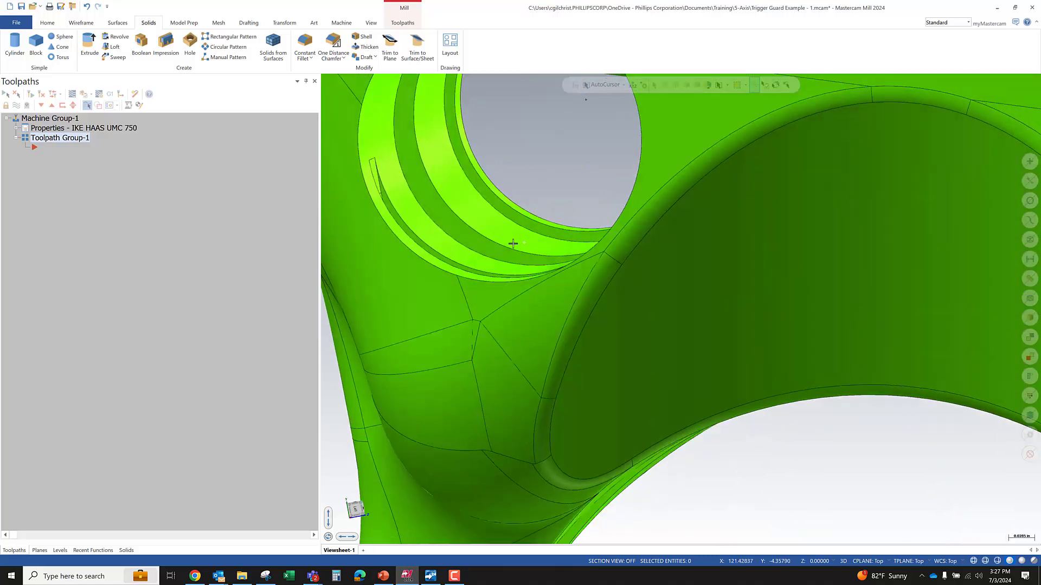
scroll(512, 243, "up", 1)
key("alt+s")
scroll(513, 243, "down", 5)
middle_click_drag(514, 216, 517, 213)
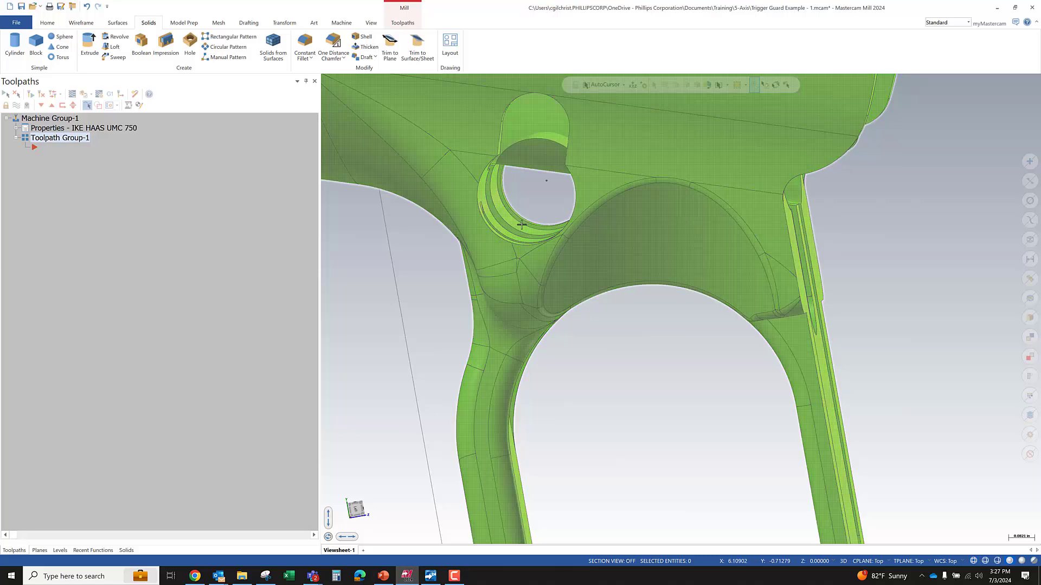
key("alt+s")
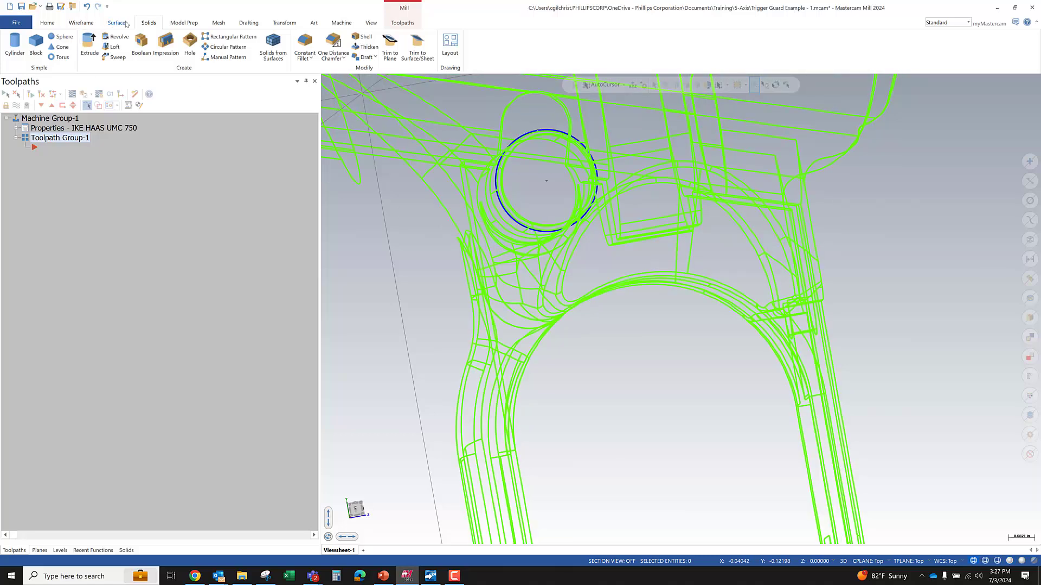
left_click(89, 44)
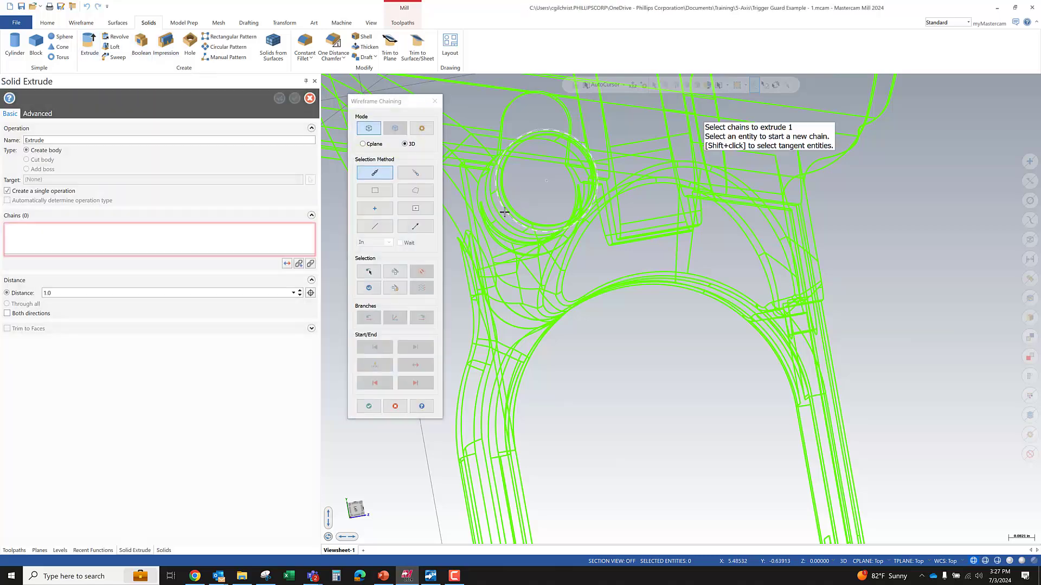
left_click(500, 210)
left_click(369, 407)
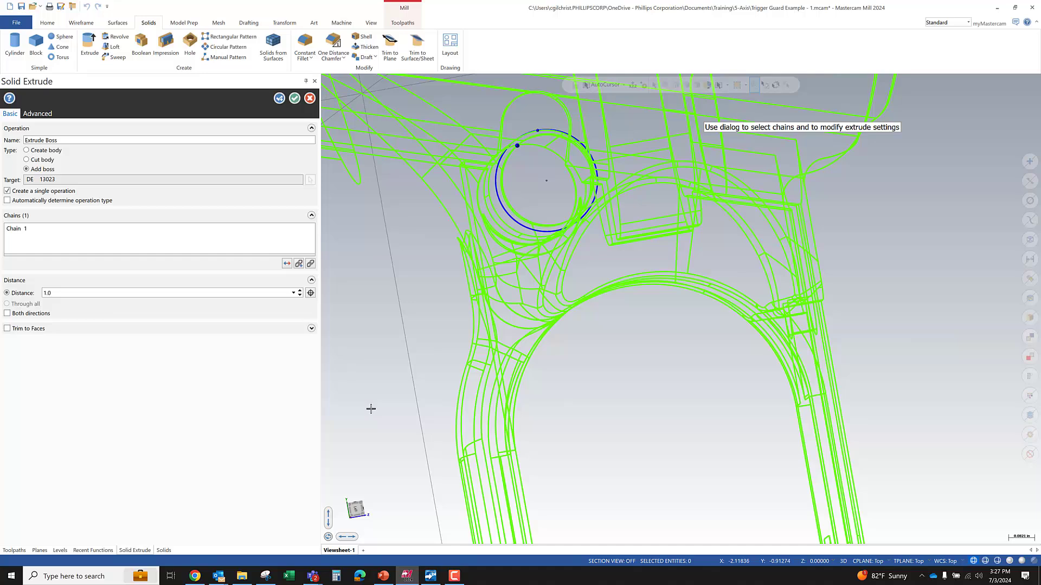
Step: Set the extrusion to cut the frame body through all and apply it
left_click(42, 160)
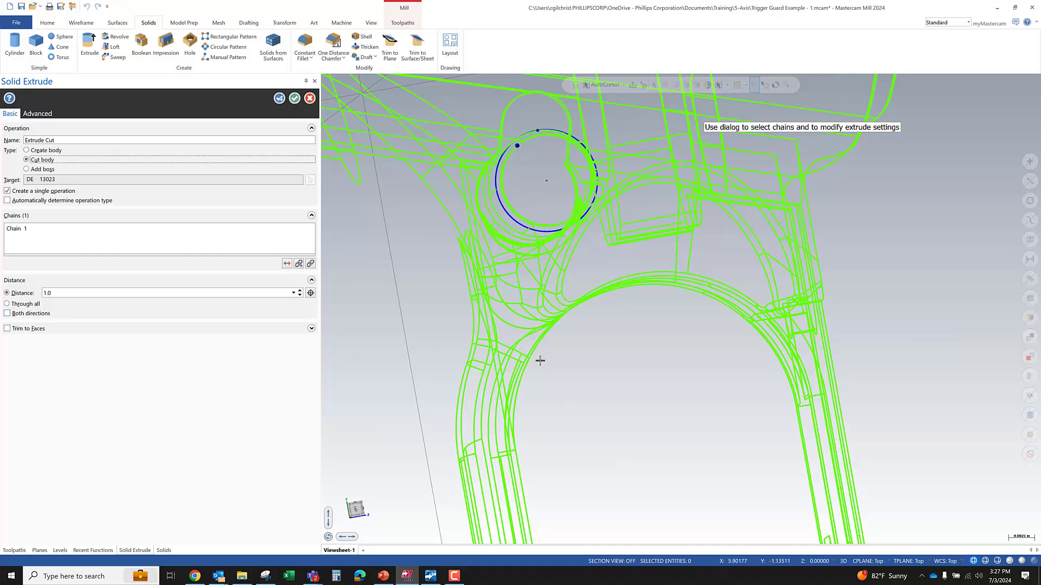
key("alt+s")
mouse_move(535, 230)
middle_mouse_down()
mouse_move(545, 215)
mouse_move(557, 219)
mouse_move(477, 234)
middle_mouse_up()
scroll(484, 219, "down", 2)
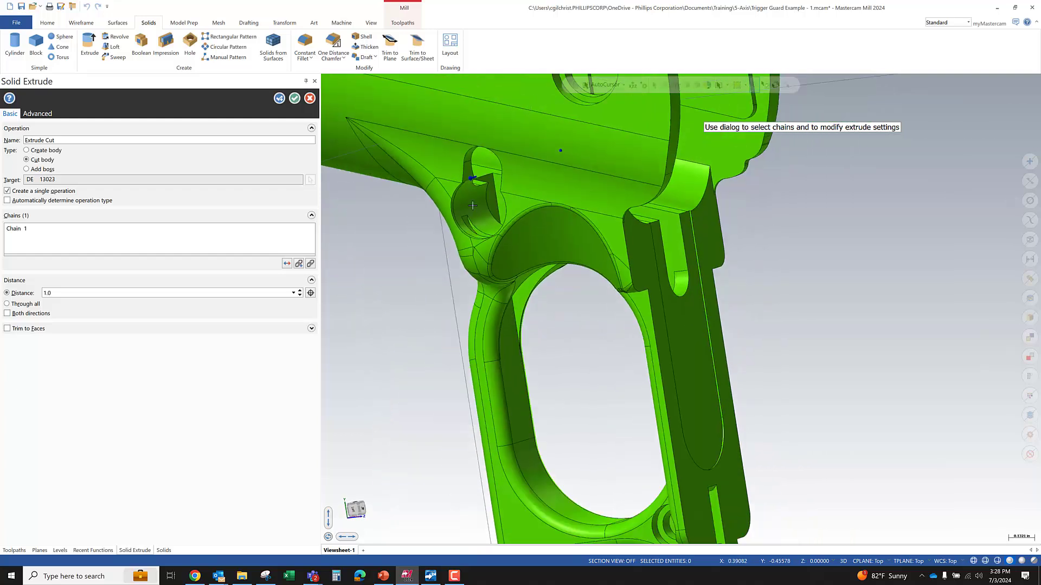
scroll(472, 203, "up", 4)
left_click(15, 303)
scroll(524, 275, "down", 3)
mouse_move(523, 275)
middle_mouse_down()
mouse_move(538, 262)
mouse_move(582, 273)
mouse_move(553, 290)
mouse_move(558, 275)
mouse_move(591, 312)
middle_mouse_up()
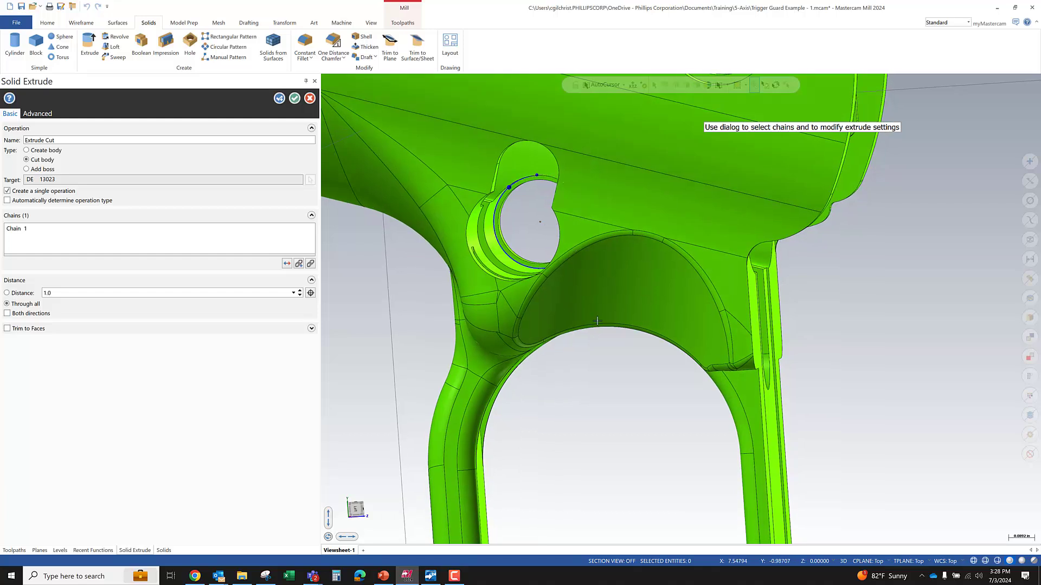
left_click(294, 99)
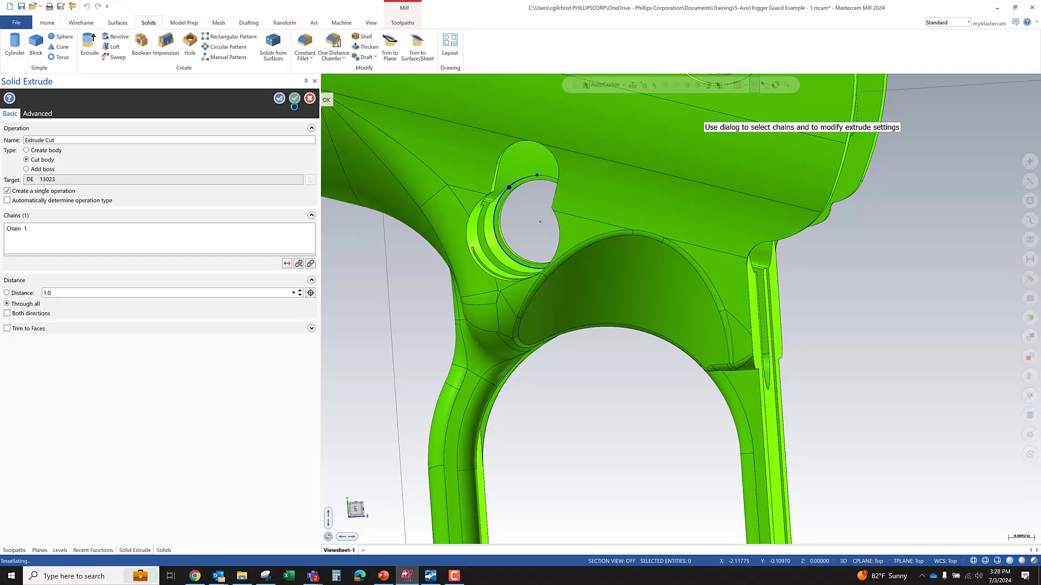
Step: Set the pin hole circle's diameter to 0.3175 inches and regenerate the solid with its extruded cut
left_click(499, 243)
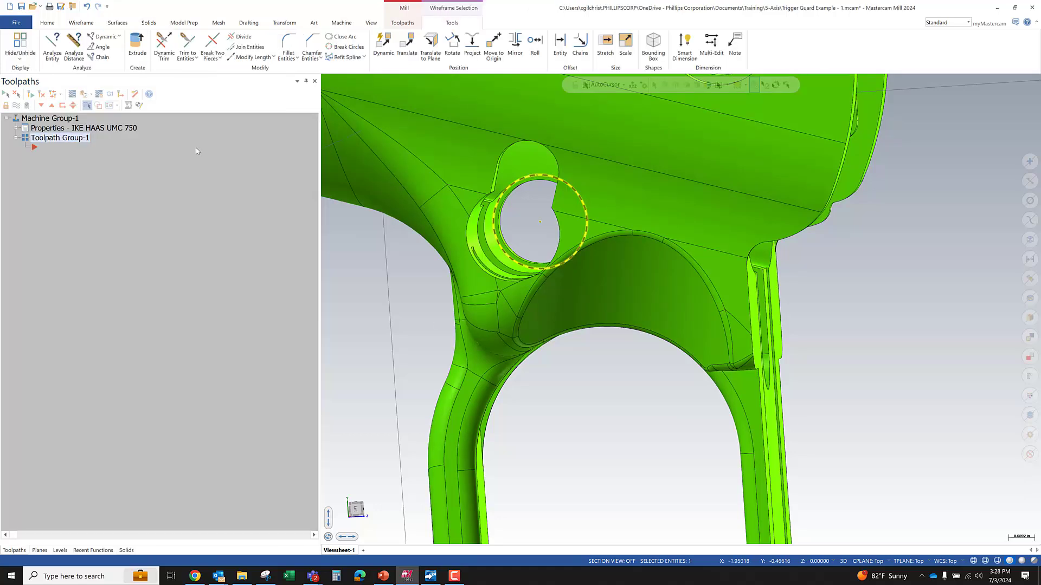
left_click(52, 46)
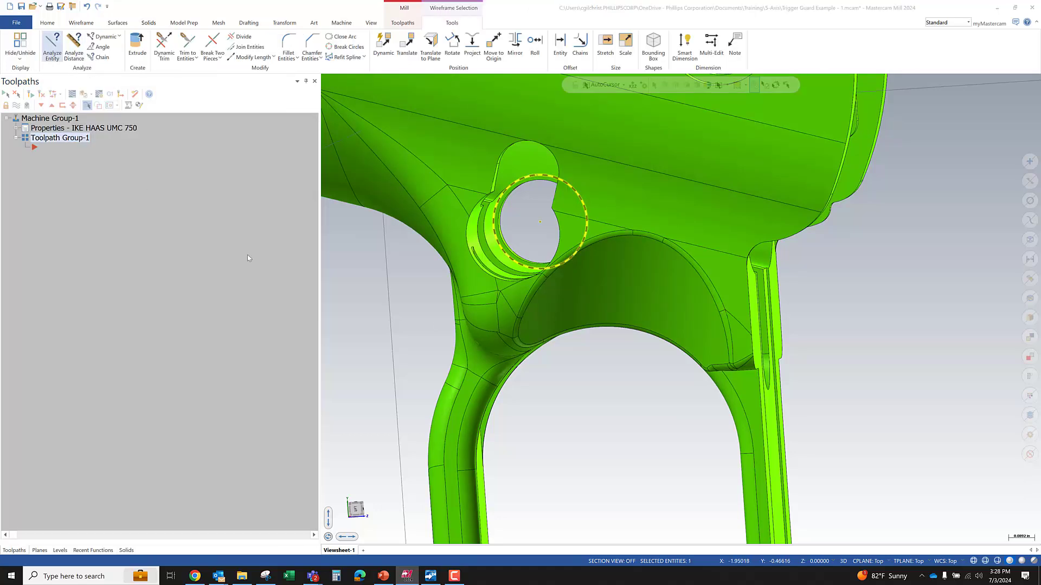
left_click(309, 197)
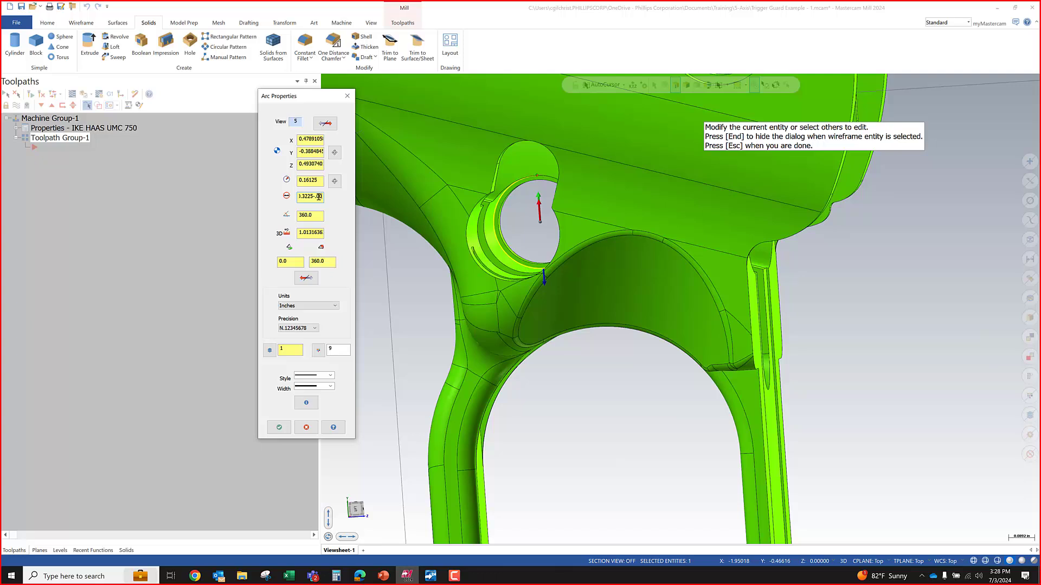
key("Return")
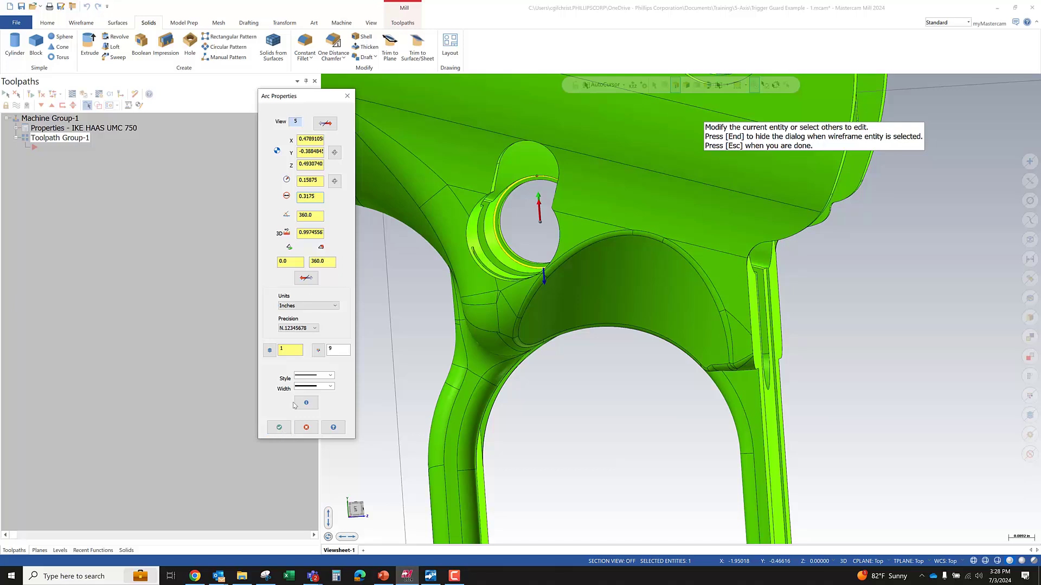
left_click(279, 428)
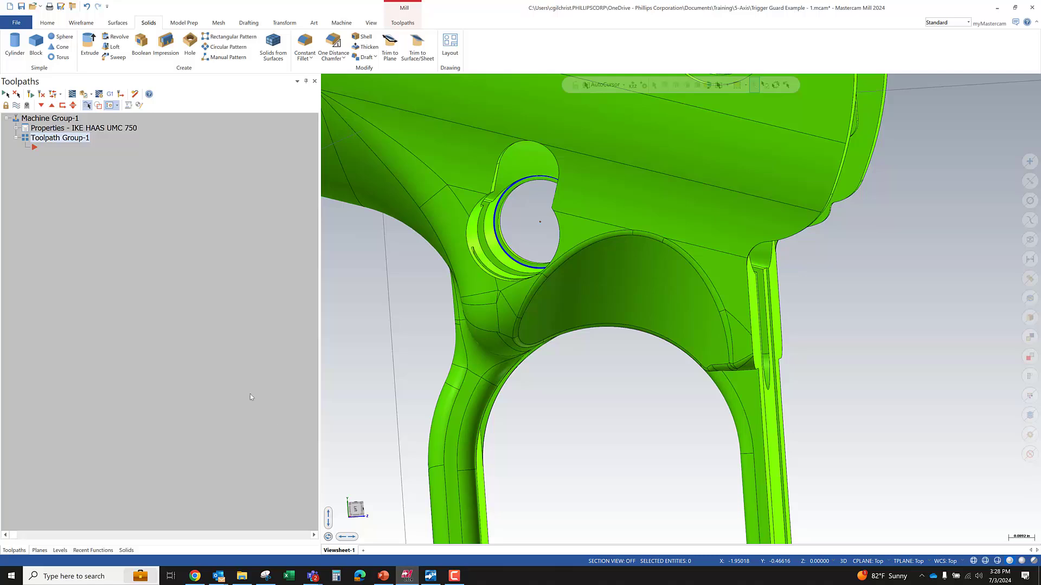
left_click(127, 550)
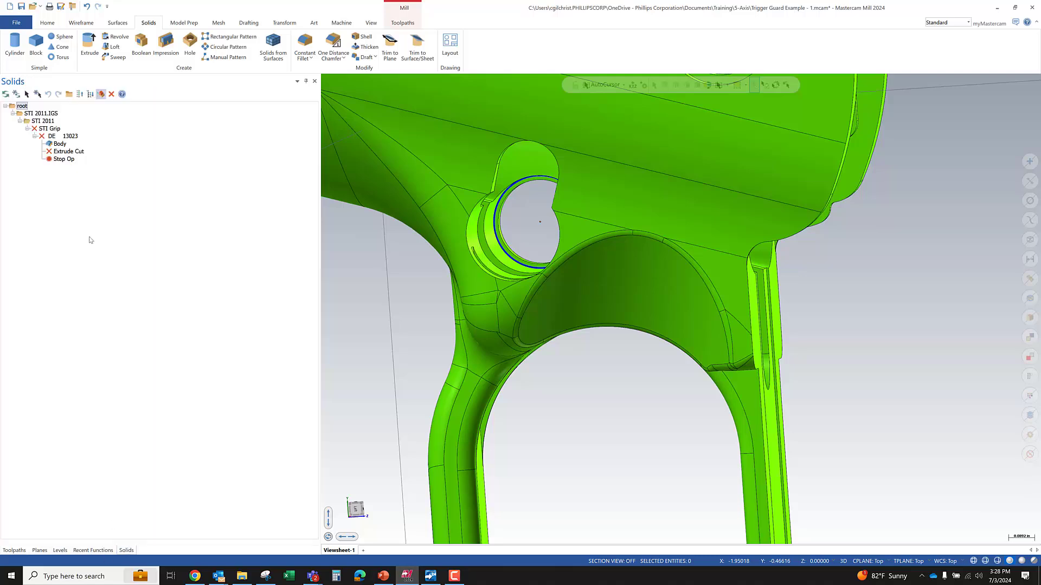
left_click(16, 94)
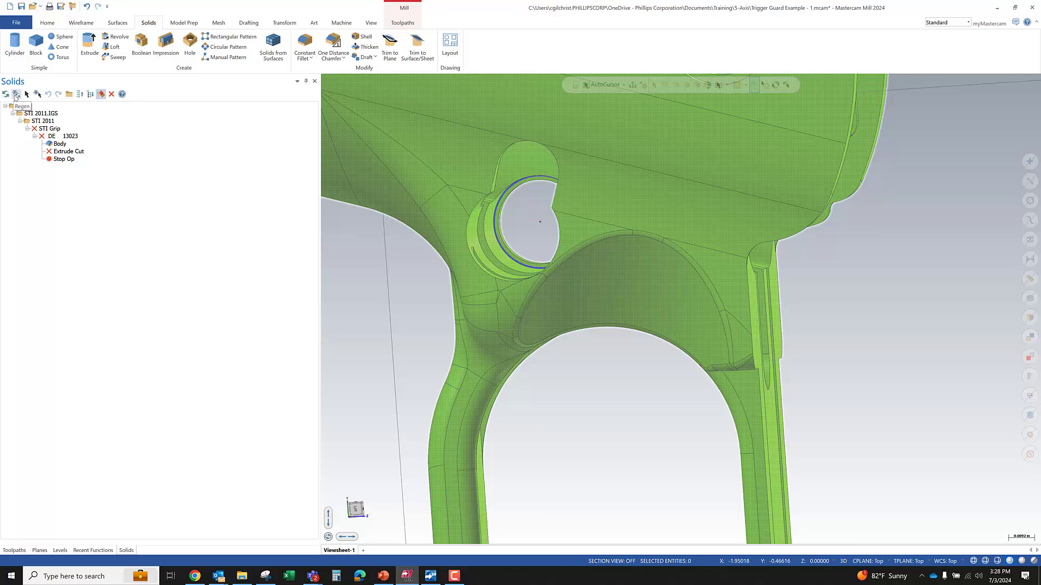
Step: Examine the recut pin hole's walls and steps up close from several angles
scroll(531, 204, "up", 6)
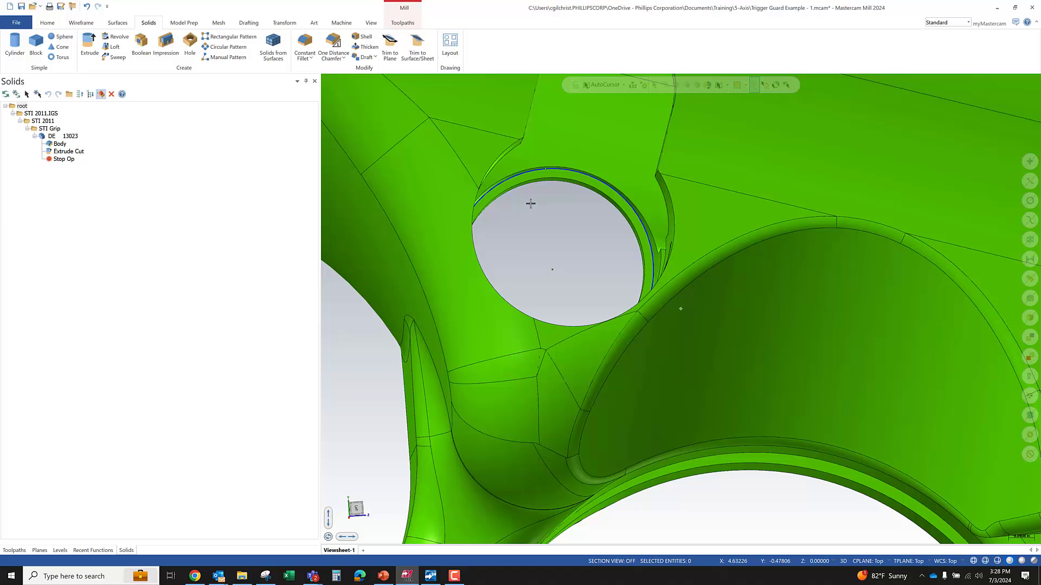
middle_click_drag(531, 204, 526, 213)
scroll(622, 395, "up", 2)
scroll(585, 367, "up", 4)
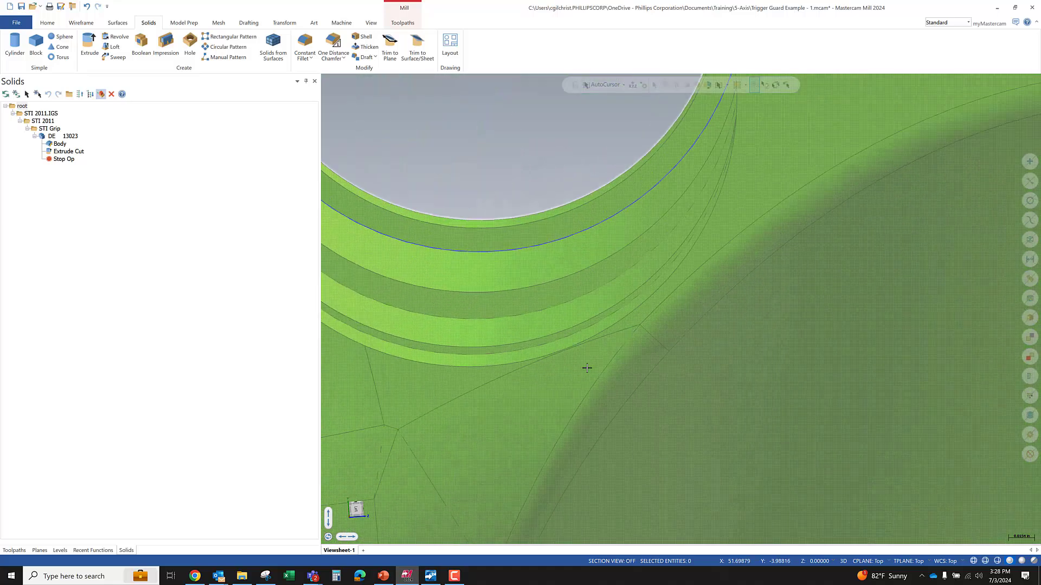
scroll(708, 297, "down", 3)
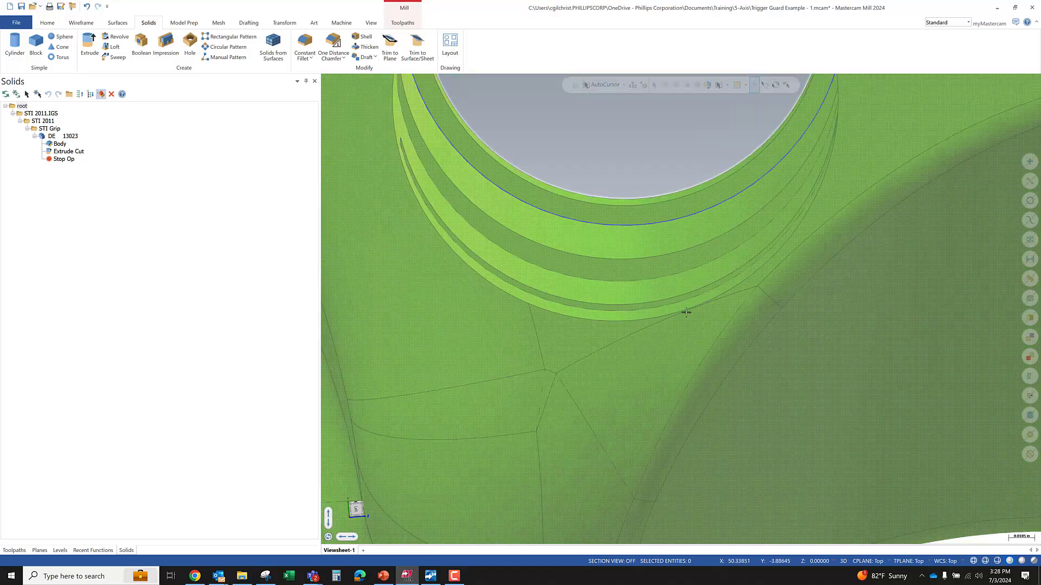
scroll(685, 309, "up", 3)
scroll(621, 334, "down", 5)
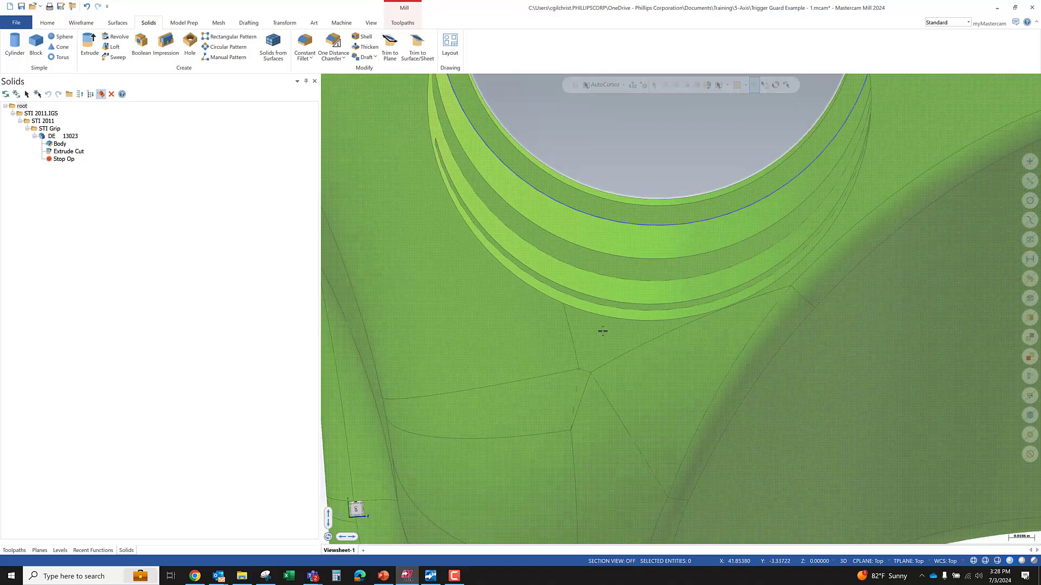
scroll(542, 357, "up", 2)
mouse_move(541, 351)
middle_mouse_down()
mouse_move(589, 362)
mouse_move(569, 379)
mouse_move(547, 357)
middle_mouse_up()
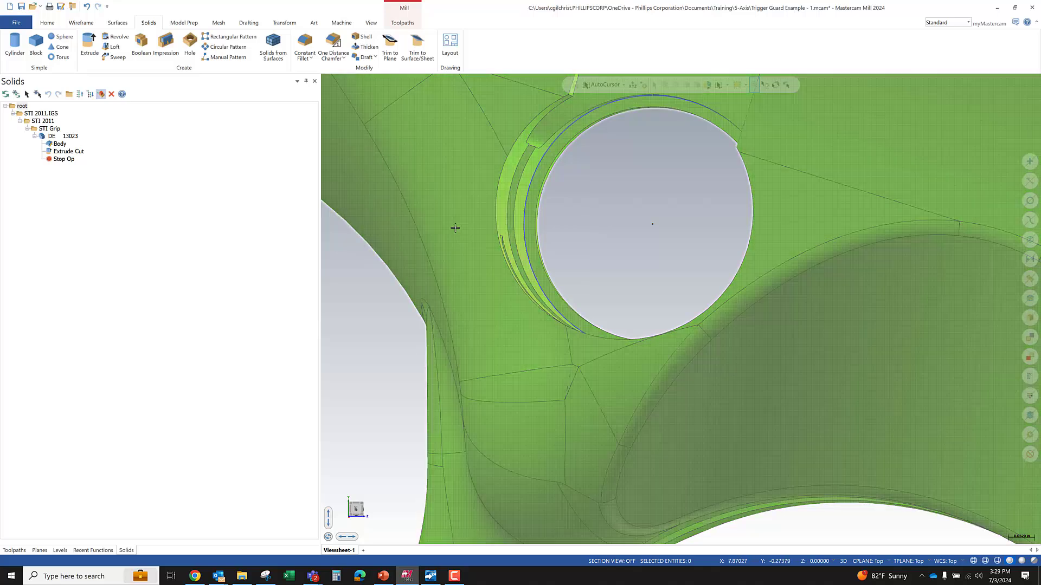
middle_click_drag(524, 206, 455, 230)
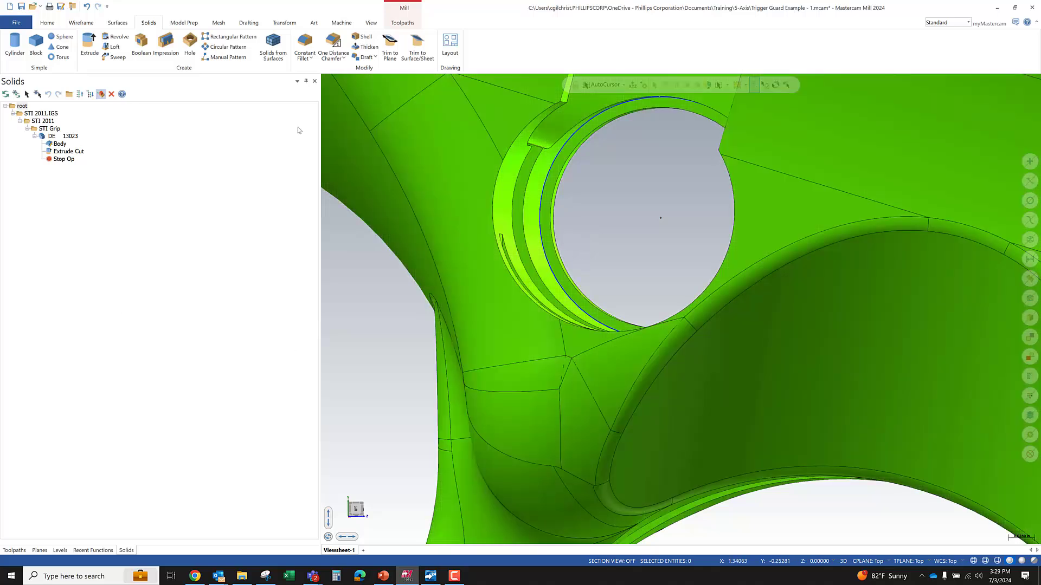
Step: Save the file and open the frame body for Push-Pull editing, removing its solid history
left_click(21, 6)
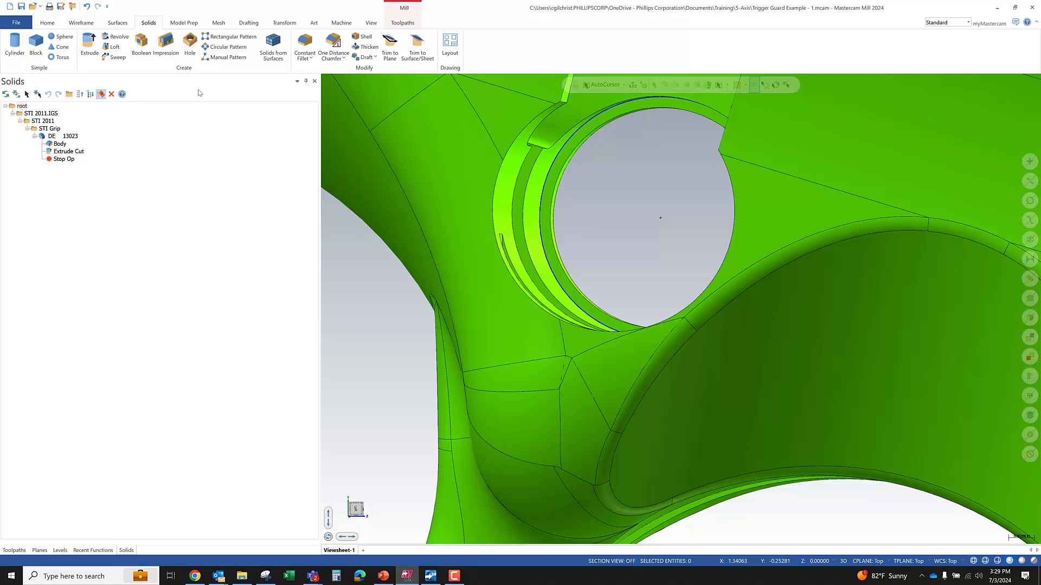
left_click(184, 24)
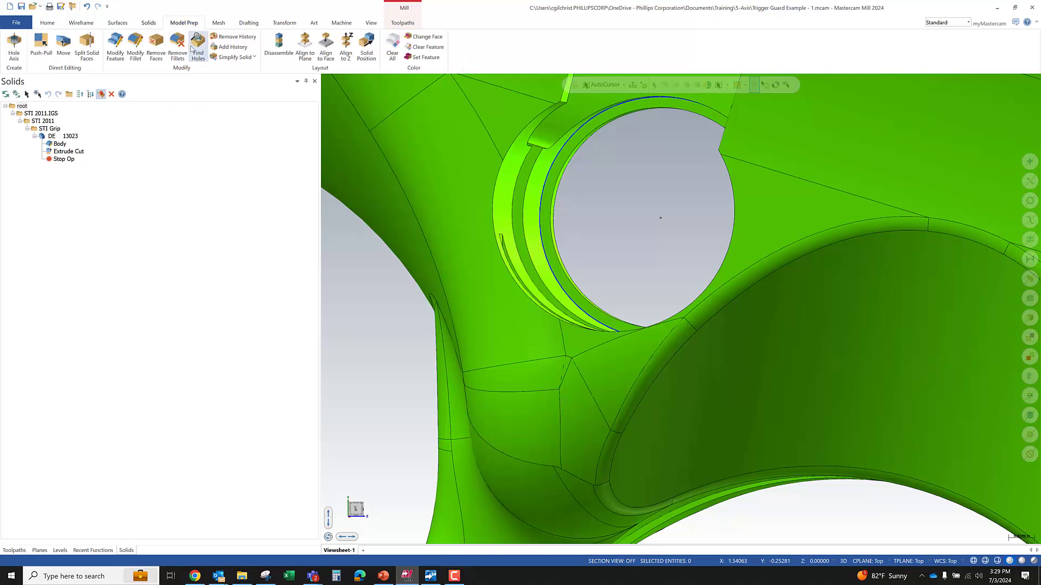
left_click(42, 44)
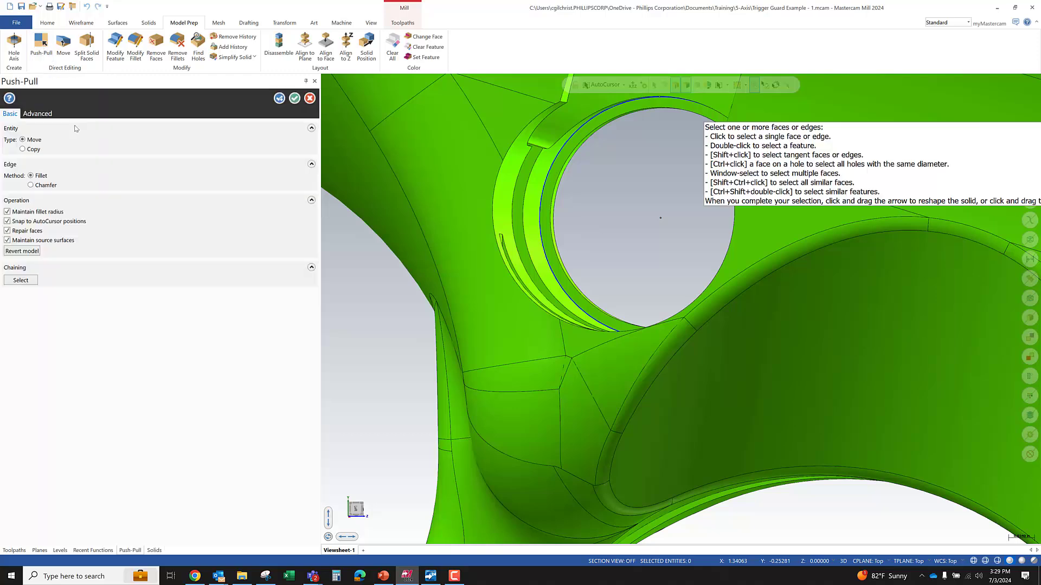
middle_click_drag(507, 208, 512, 248)
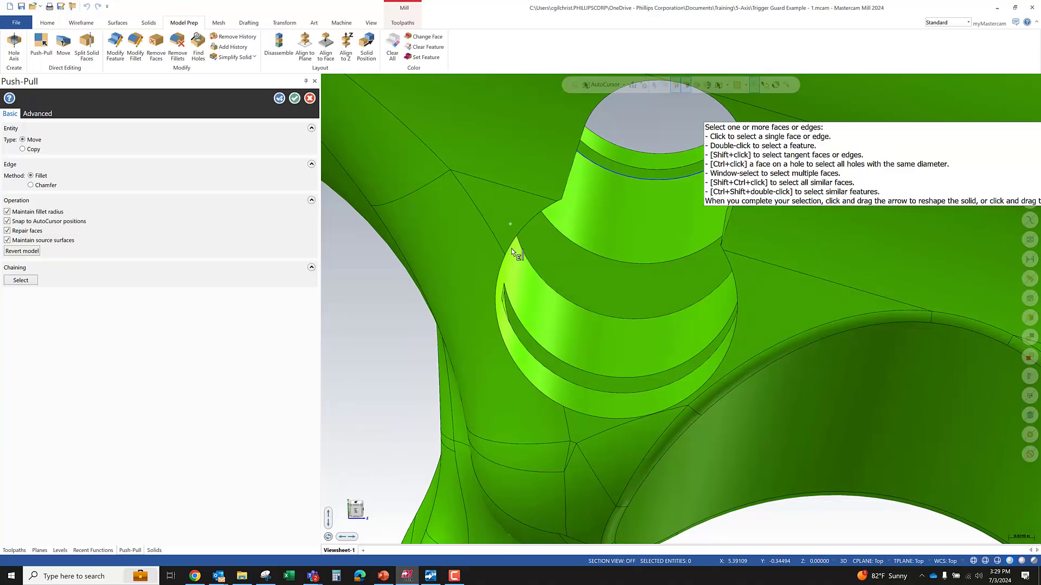
middle_click_drag(528, 307, 568, 294)
scroll(599, 295, "down", 5)
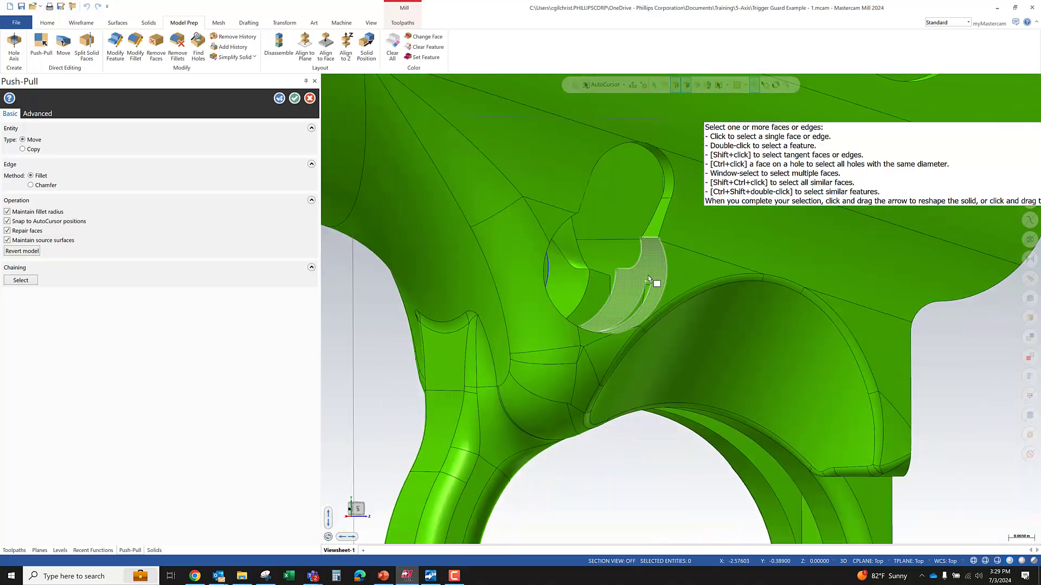
scroll(614, 291, "up", 2)
middle_click_drag(624, 296, 568, 279)
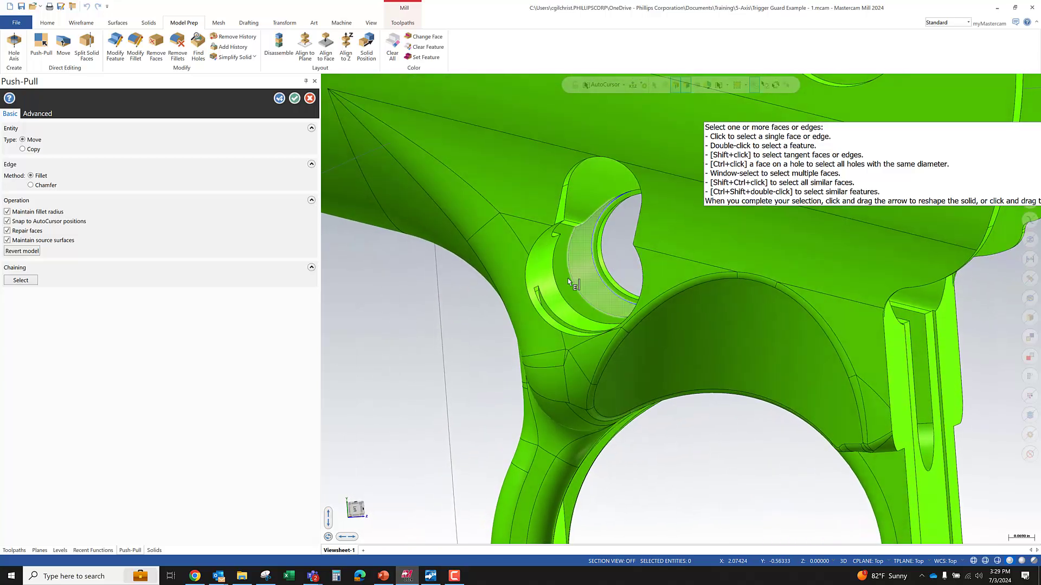
left_click(535, 275)
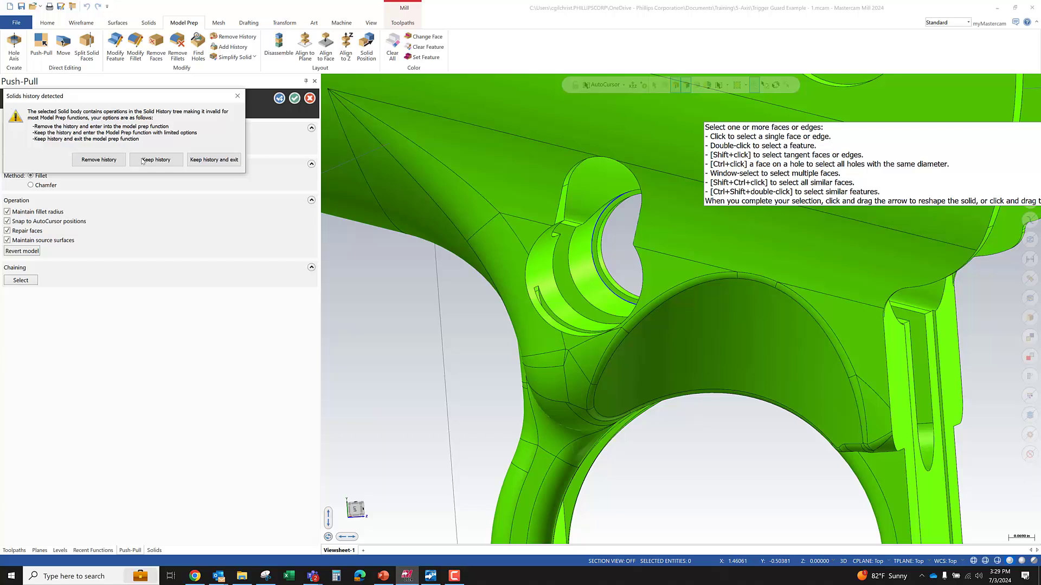
left_click(92, 160)
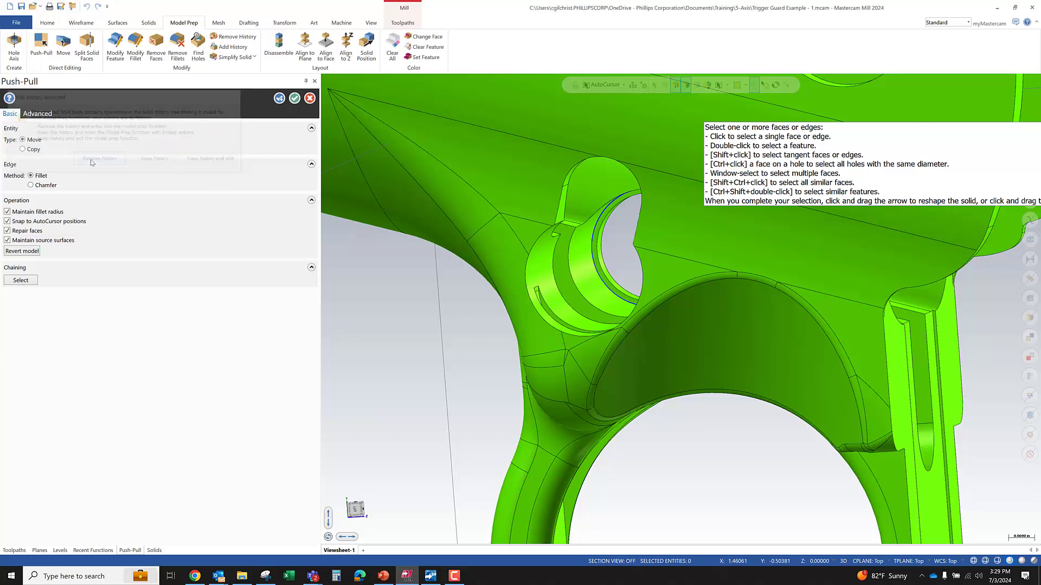
Step: Push-Pull the pin hole's walls to a radius of .15875-.0025 inches and accept the edit
left_click(585, 265)
mouse_move(580, 297)
middle_mouse_down()
mouse_move(588, 293)
mouse_move(578, 287)
middle_mouse_up()
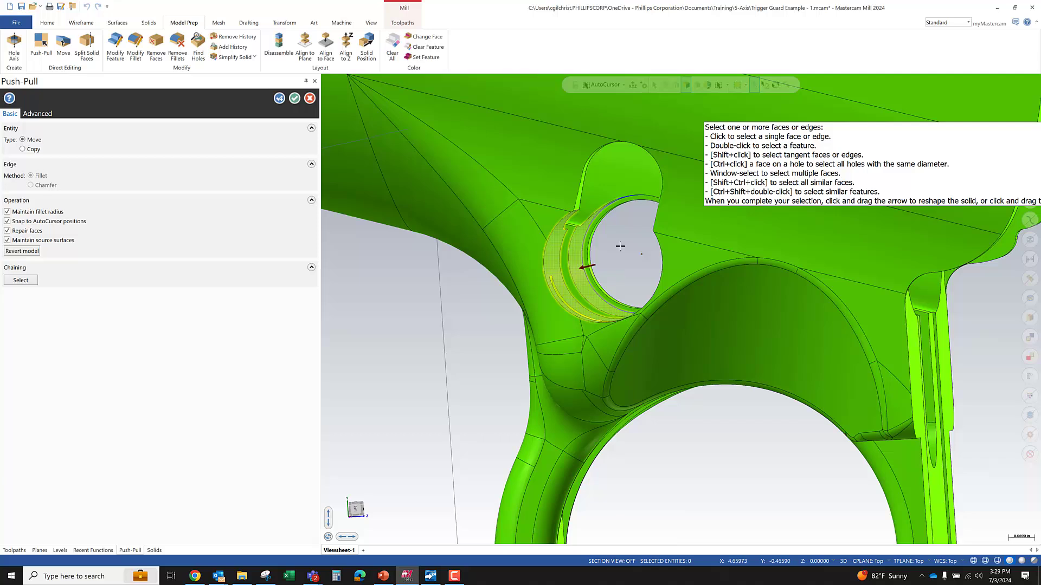
left_click(590, 265)
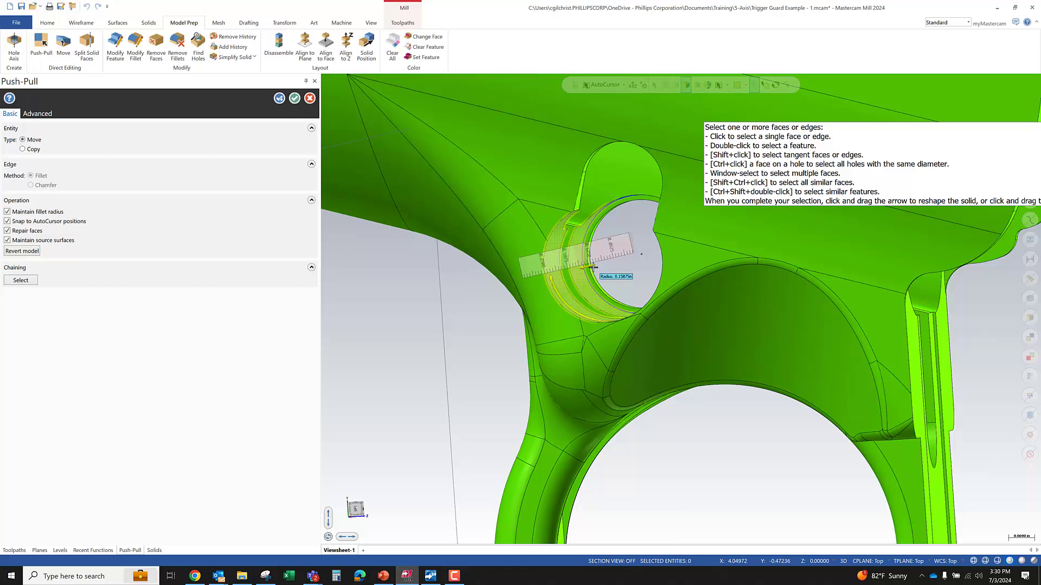
mouse_move(595, 267)
left_mouse_down()
mouse_move(592, 255)
mouse_move(585, 262)
left_mouse_up()
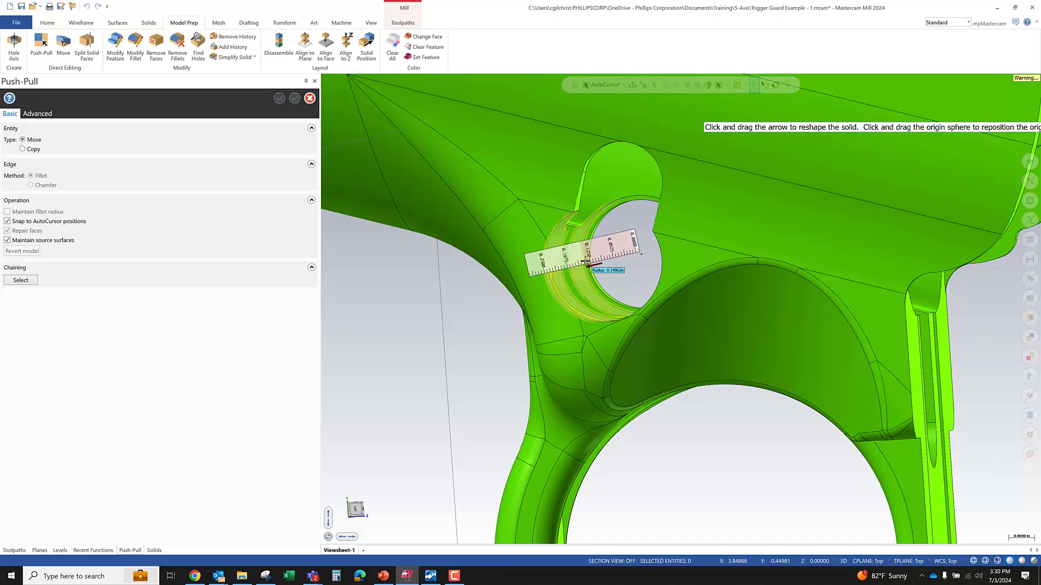
type(".")
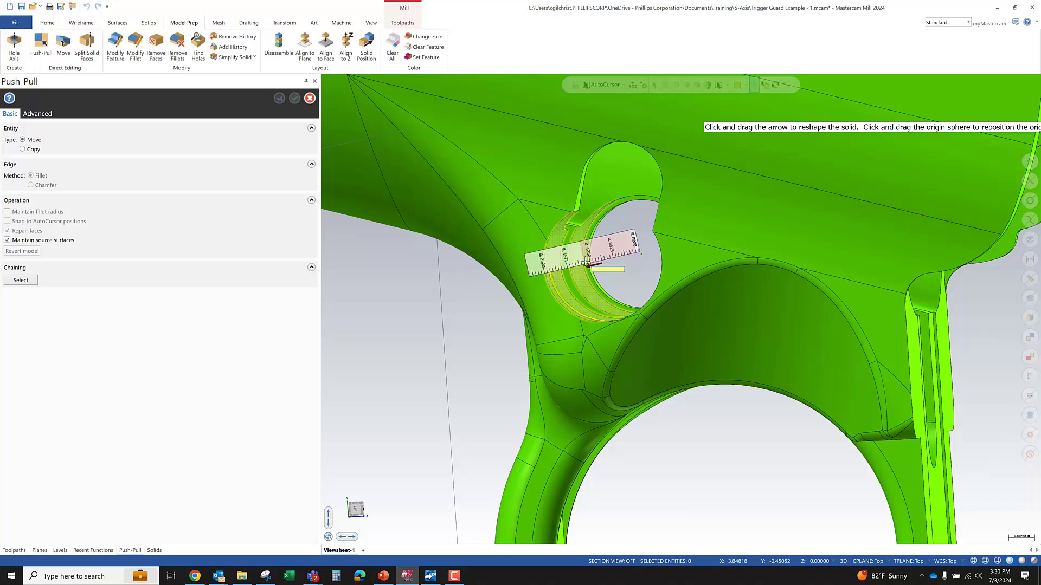
type("15875-.0025")
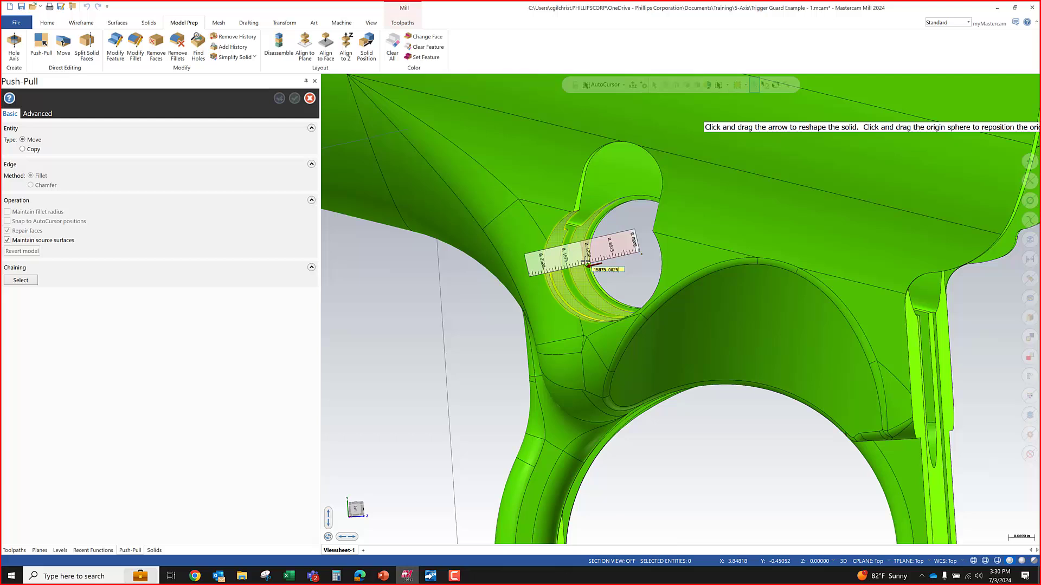
key("Return")
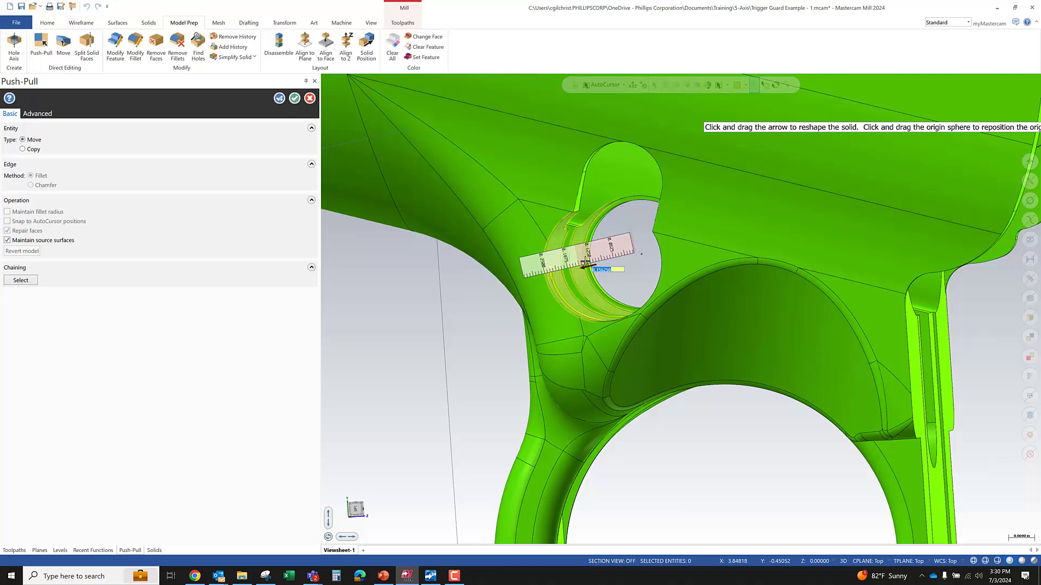
key("Return")
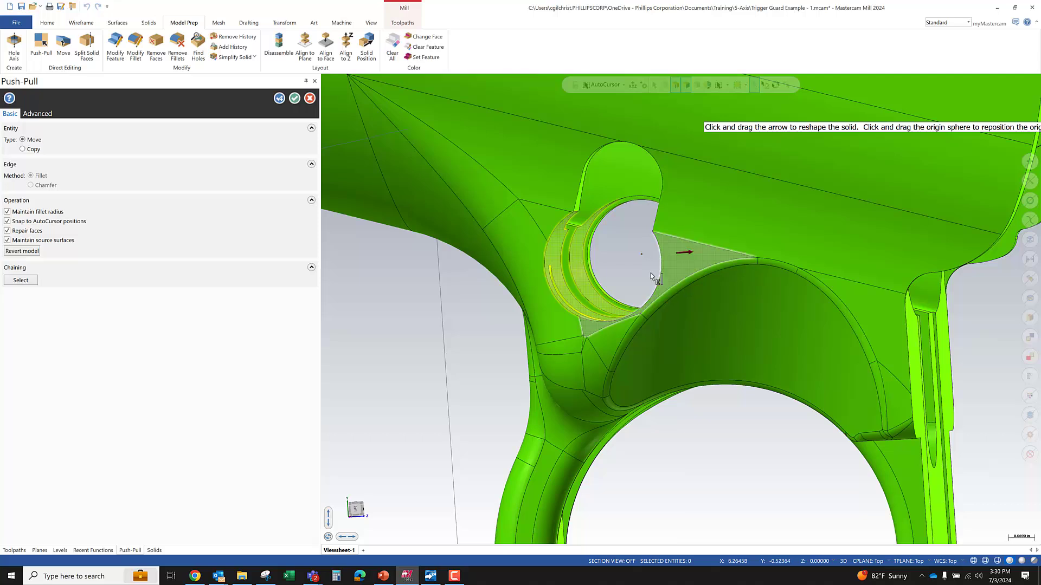
left_click(294, 98)
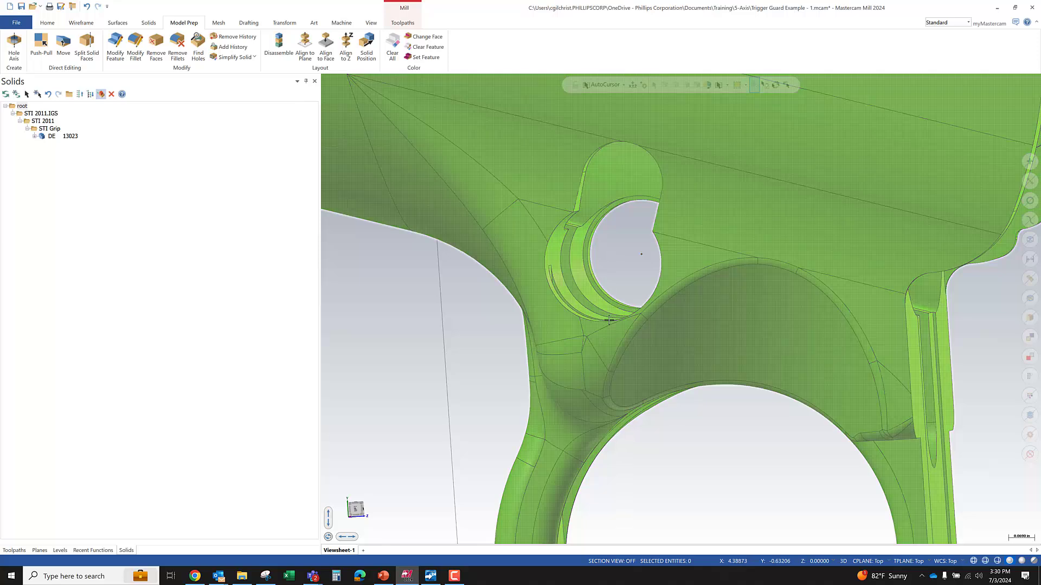
Step: Measure the radius and diameter of the pin hole's inner and outer walls with Analyze Dynamic
mouse_move(608, 316)
middle_mouse_down()
mouse_move(628, 331)
mouse_move(657, 316)
mouse_move(599, 304)
mouse_move(610, 230)
mouse_move(619, 239)
middle_mouse_up()
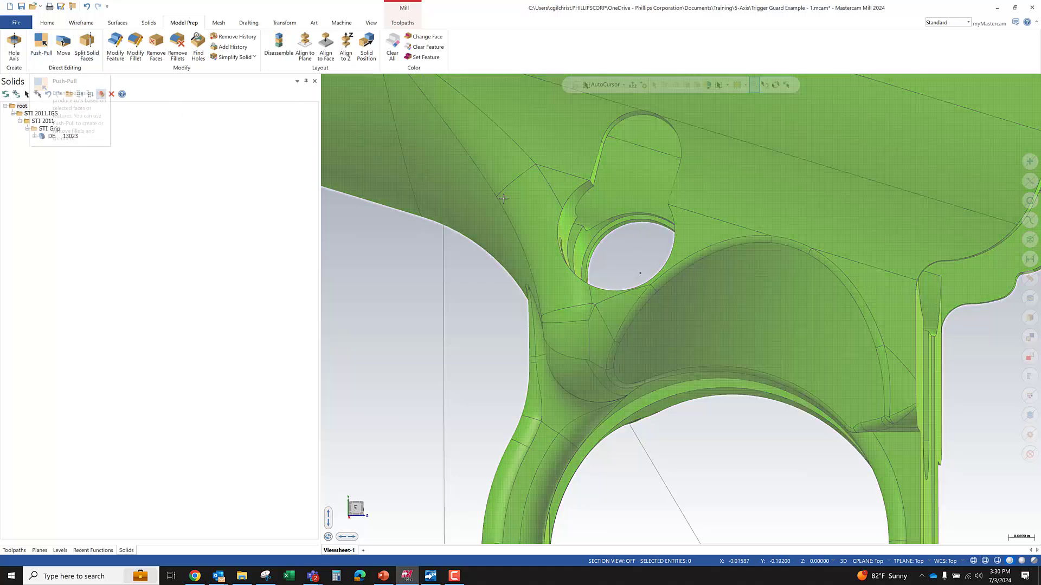
middle_click_drag(584, 248, 575, 279)
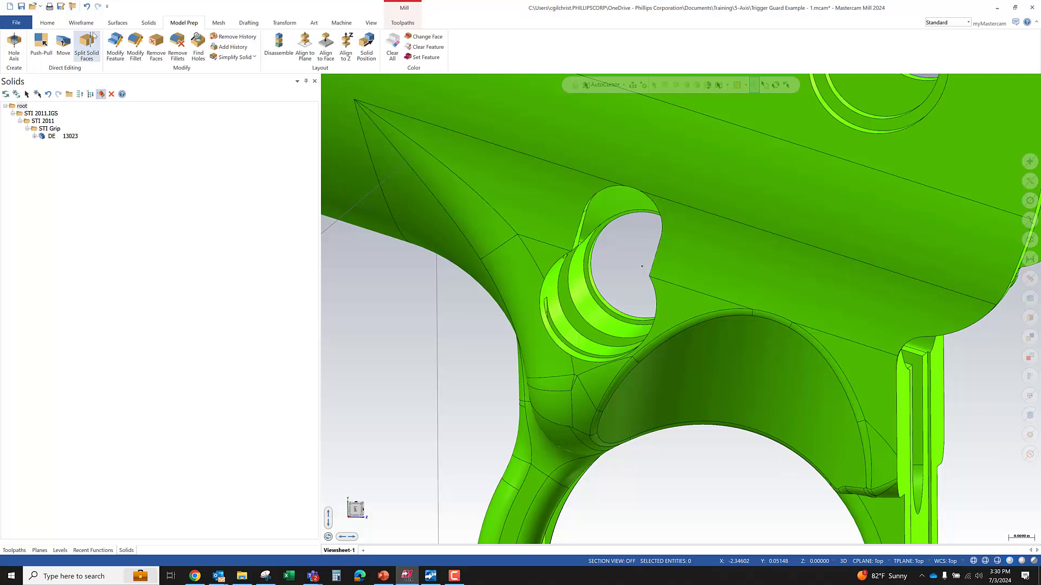
left_click(48, 23)
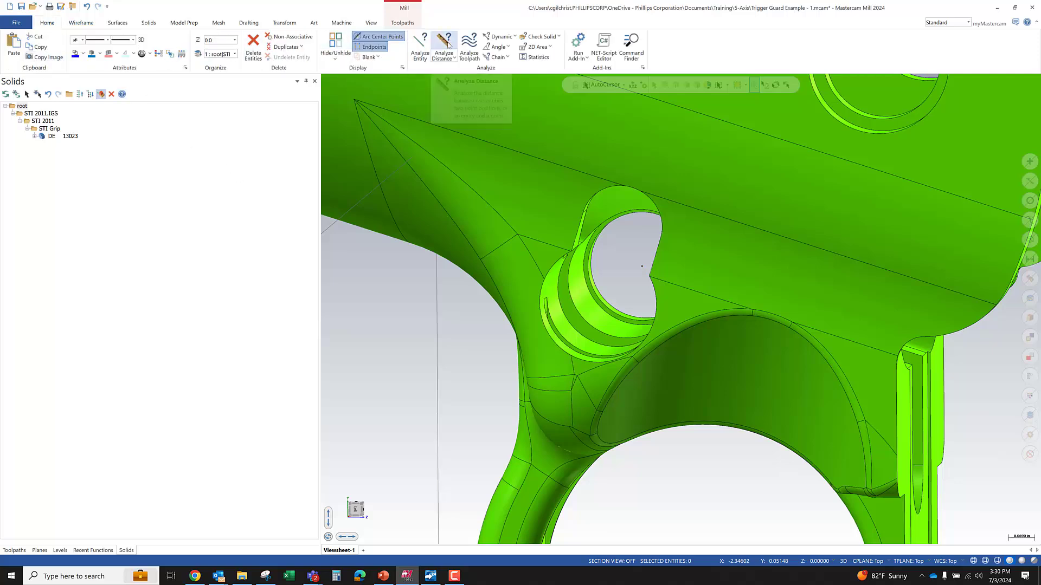
left_click(494, 37)
left_click(587, 303)
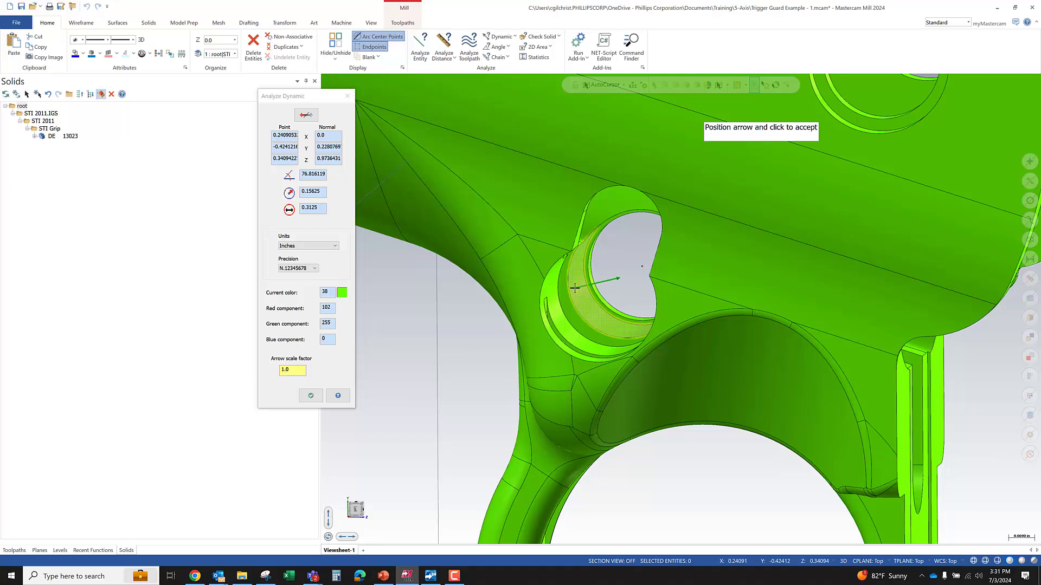
key("Escape")
left_click(556, 318)
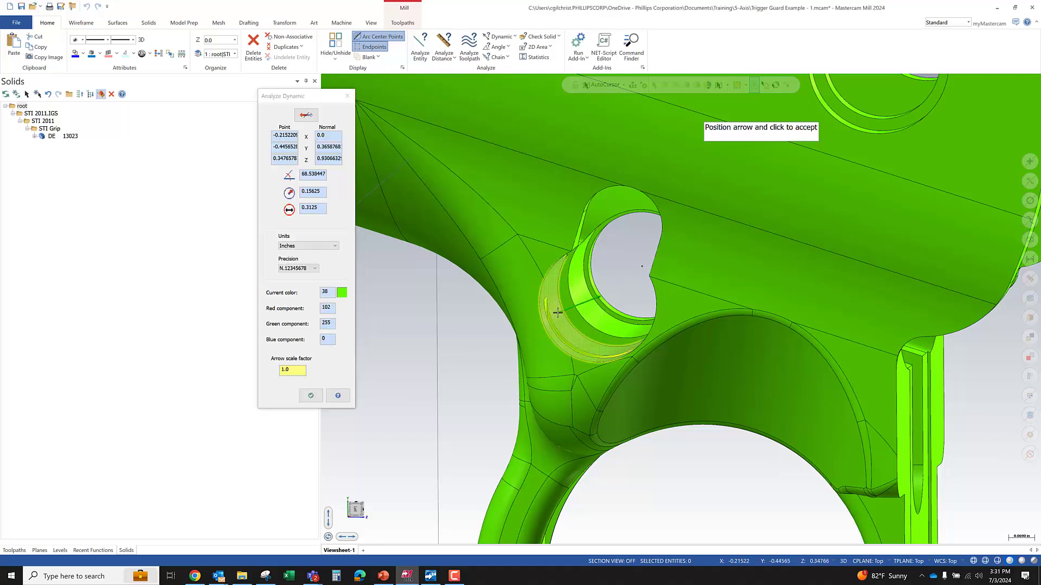
key("Escape")
Step: Look over the underside of the frame and save the file with the resized pin hole
middle_click_drag(542, 269, 550, 197)
scroll(572, 341, "down", 3)
scroll(418, 221, "up", 5)
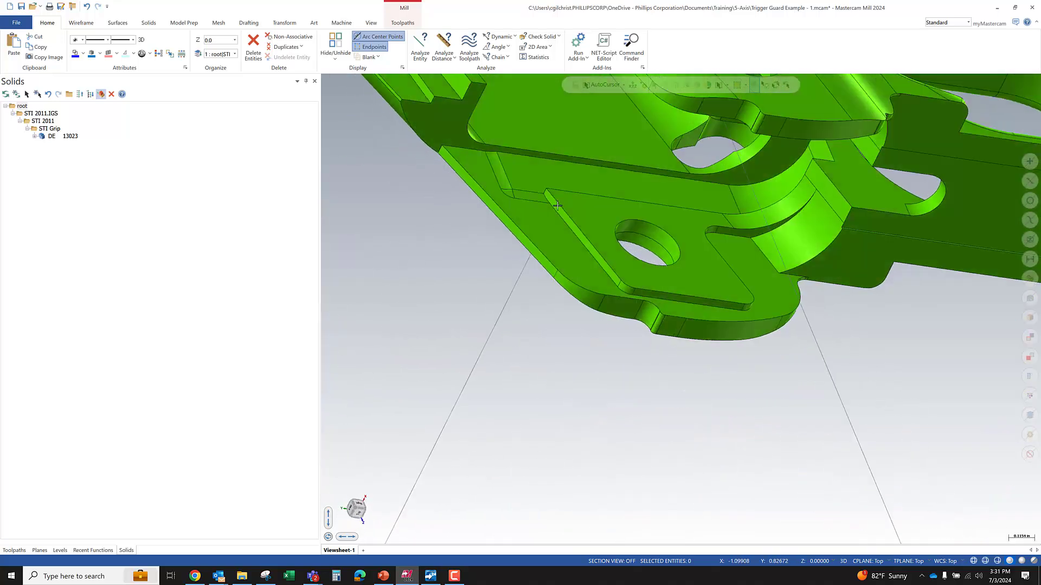
scroll(488, 169, "up", 3)
left_click(21, 7)
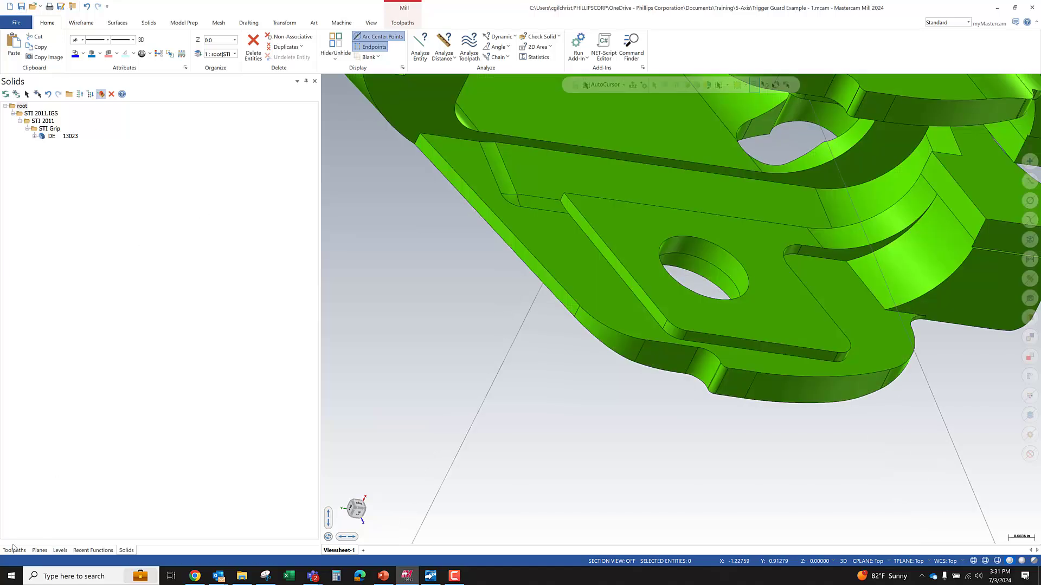
Step: Bring up the machine's toolpath list and examine the whole frame model from several angles and distances
left_click(14, 550)
scroll(453, 378, "down", 5)
middle_click_drag(573, 363, 829, 381)
scroll(554, 227, "up", 6)
middle_click_drag(555, 226, 618, 217)
scroll(572, 282, "down", 4)
middle_click_drag(570, 284, 472, 238)
scroll(508, 191, "up", 3)
scroll(689, 216, "up", 2)
scroll(688, 217, "down", 3)
scroll(472, 238, "down", 3)
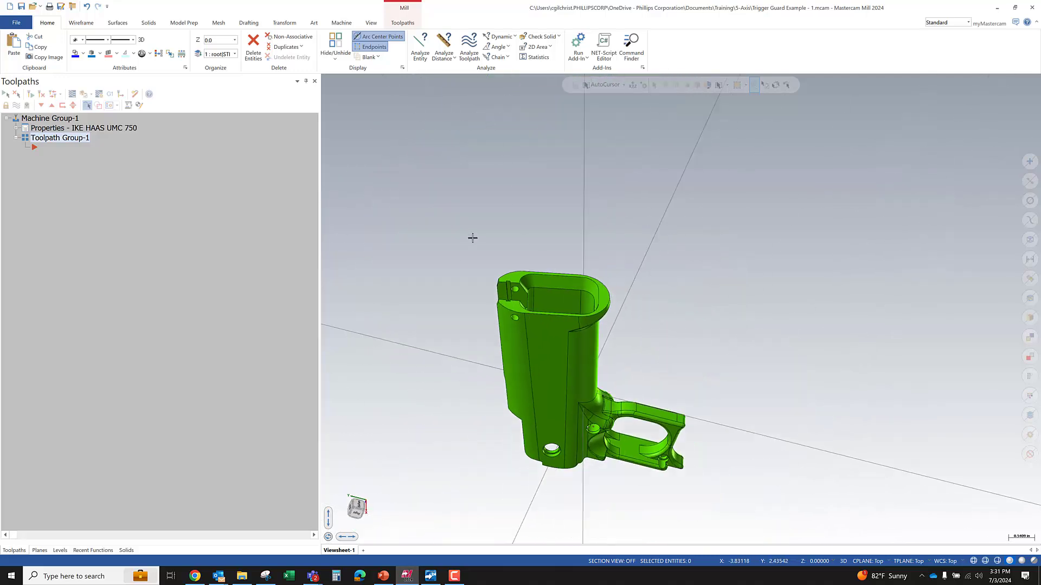
scroll(473, 239, "down", 4)
scroll(509, 302, "up", 5)
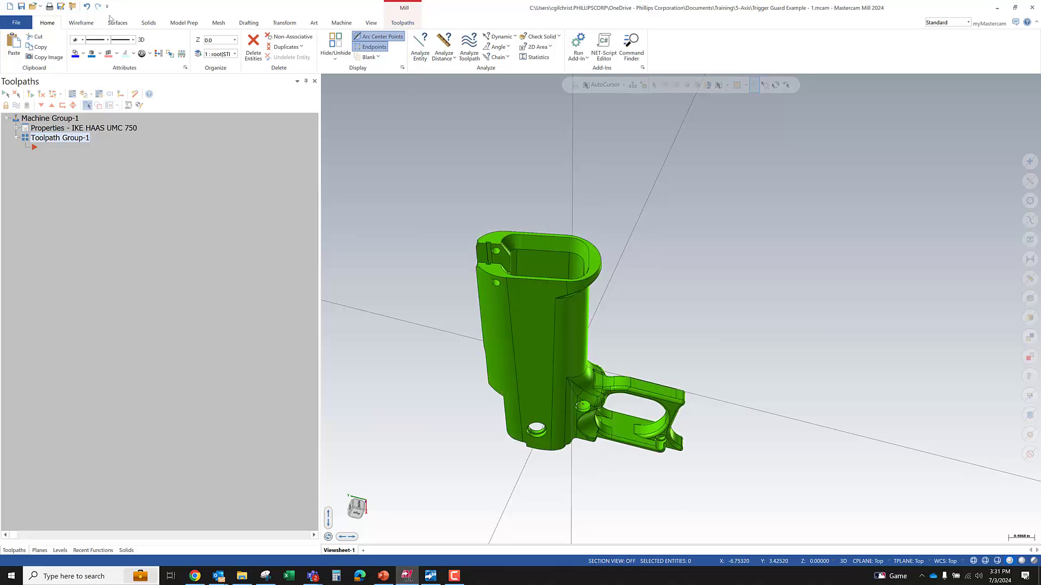
Step: Start a Dynamic transform copy of the frame solid and place the gnomon on the grip's open end face
left_click(183, 22)
left_click(54, 22)
left_click(392, 38)
left_click(284, 23)
left_click(15, 45)
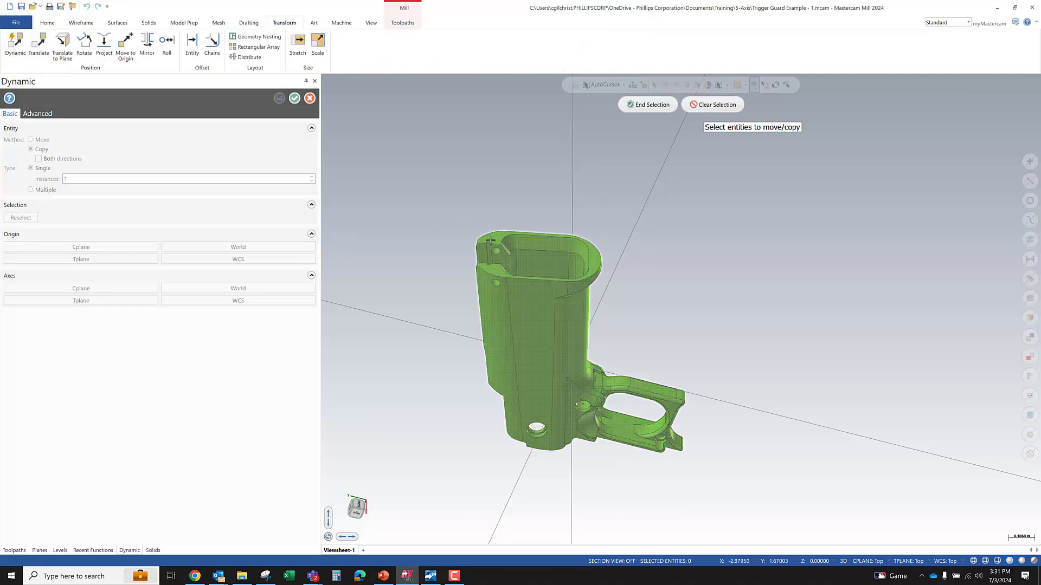
left_click(652, 102)
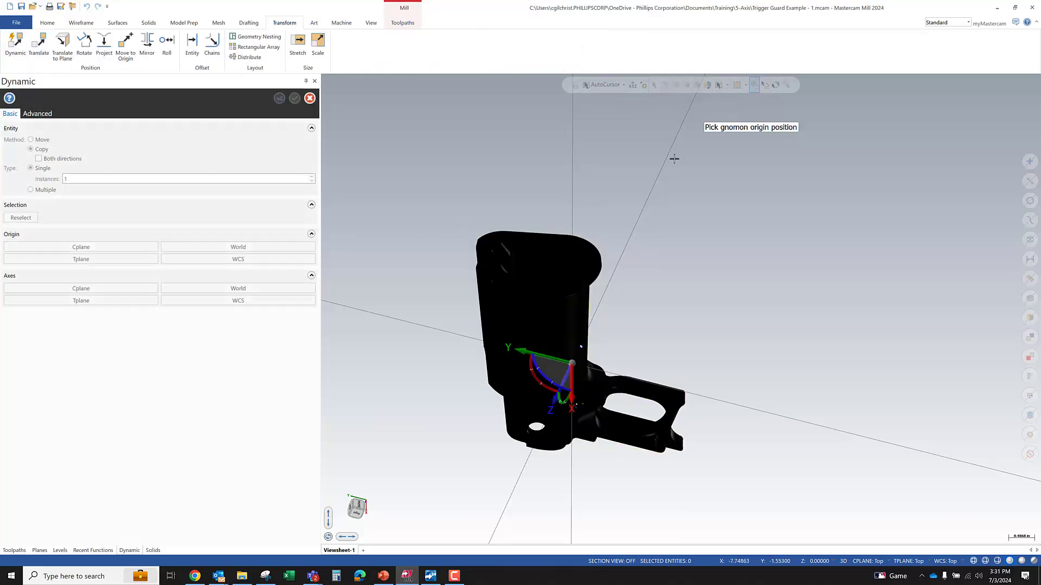
left_click(666, 187)
left_click(668, 190)
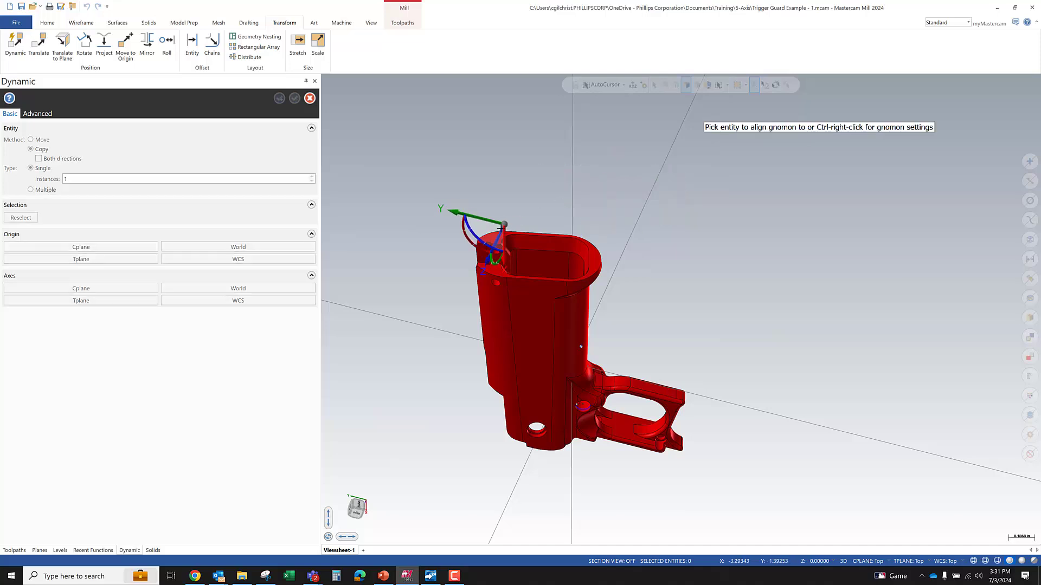
left_click(497, 237)
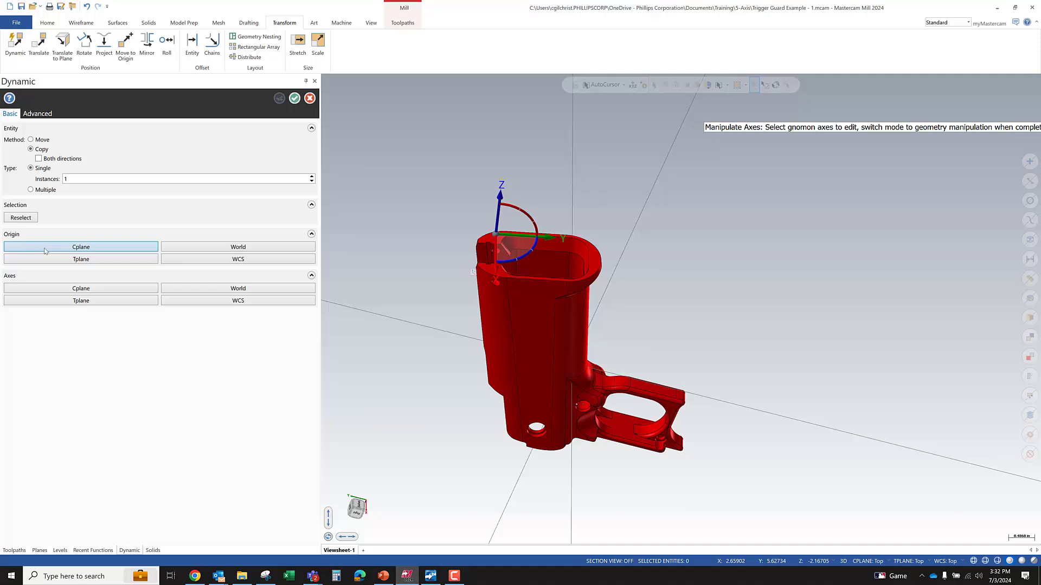
Step: Align the copied solid's axes to the WCS, place it at the World origin, and apply the single copy
left_click(37, 114)
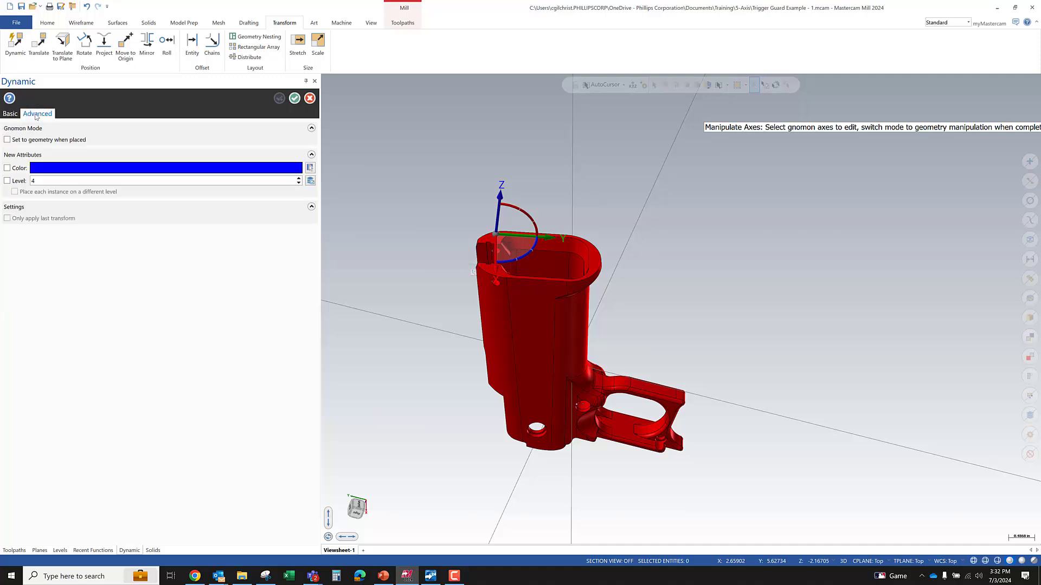
left_click(11, 114)
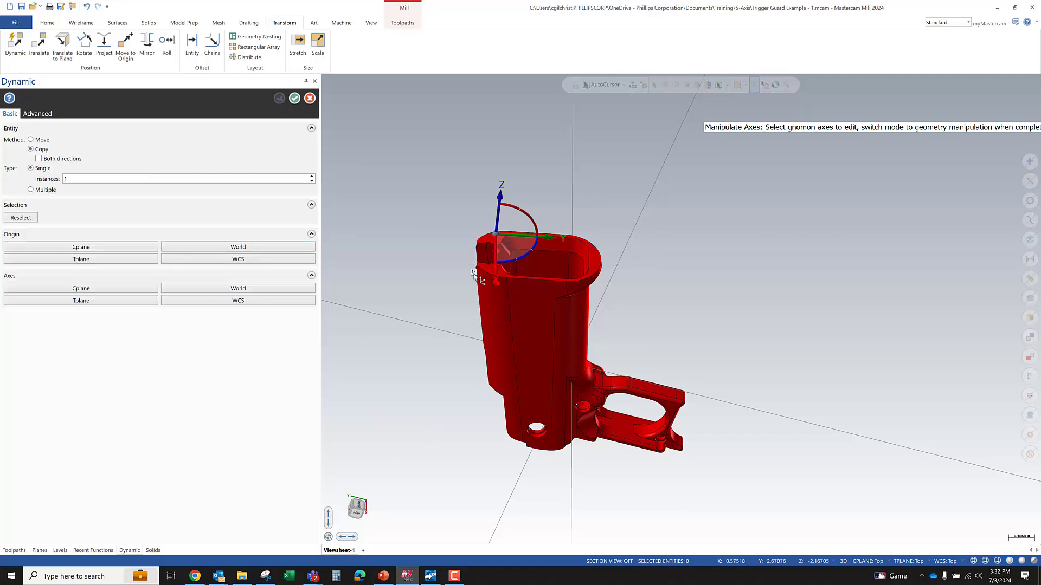
left_click(473, 277)
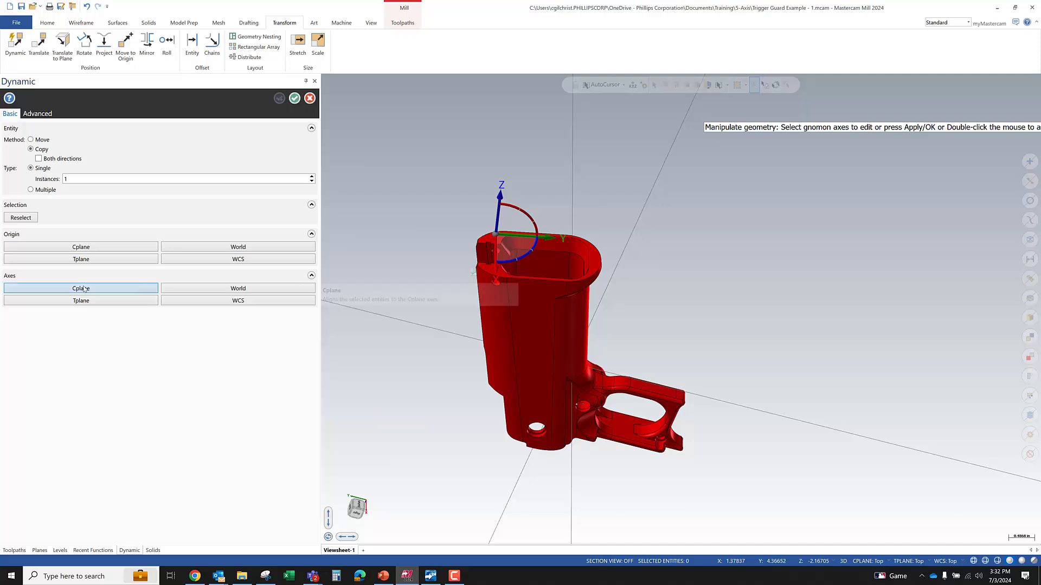
left_click(225, 302)
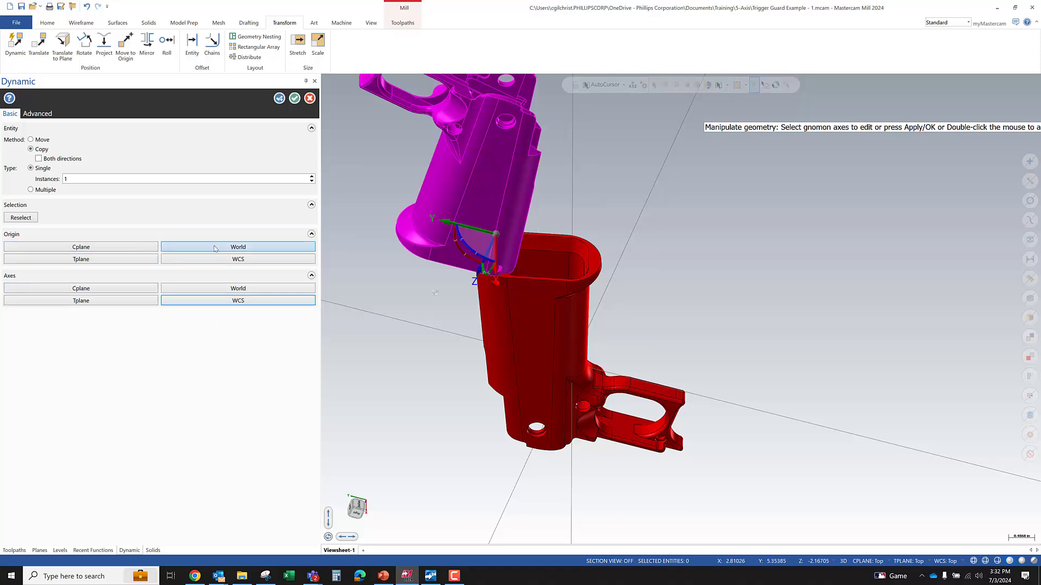
left_click(233, 247)
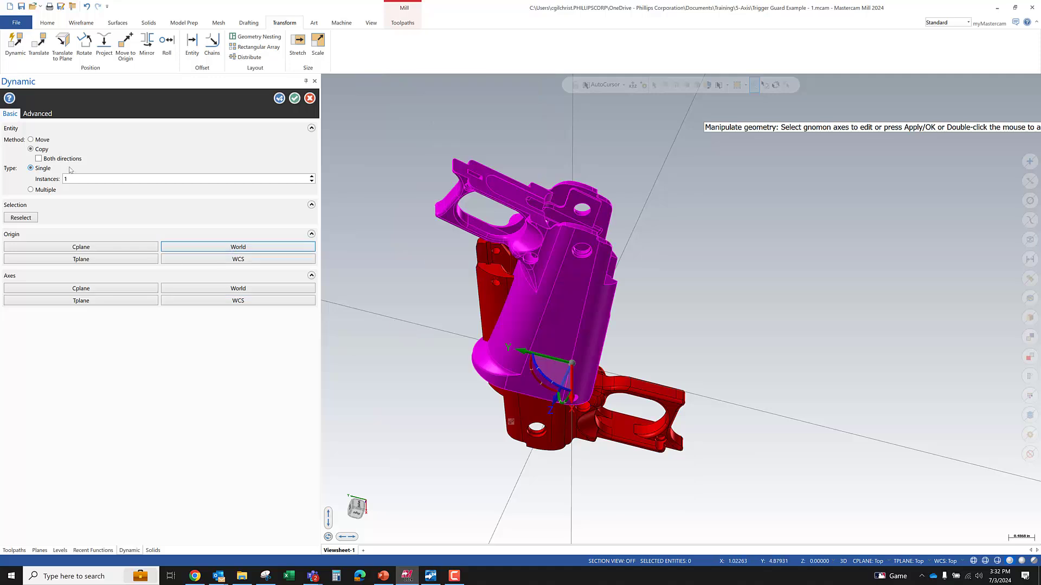
left_click(296, 101)
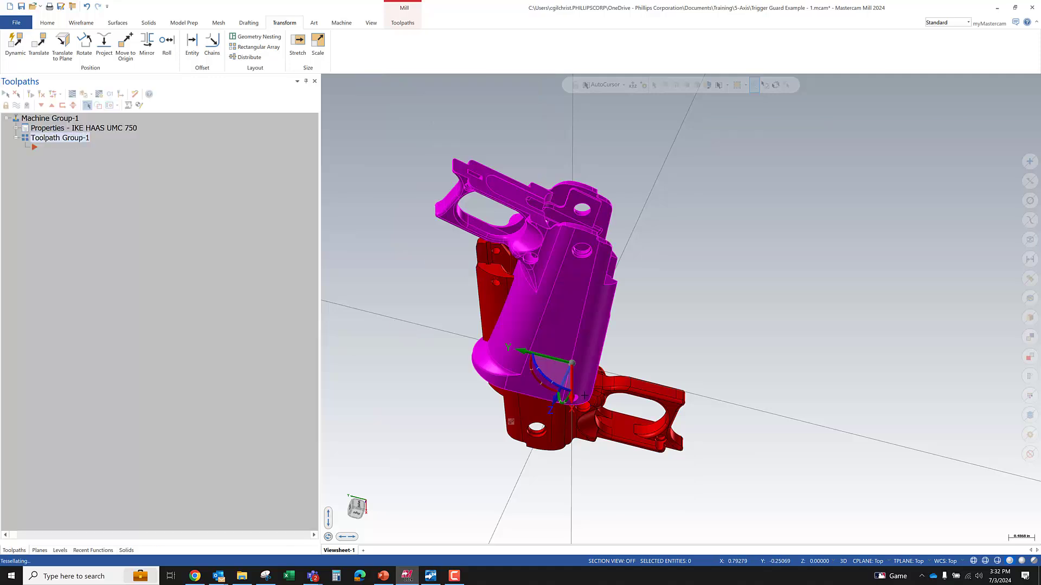
Step: Move the reoriented copy of the solid to level 10, named MFG Solid, with its visibility forced off
scroll(595, 294, "down", 5)
left_click(528, 295)
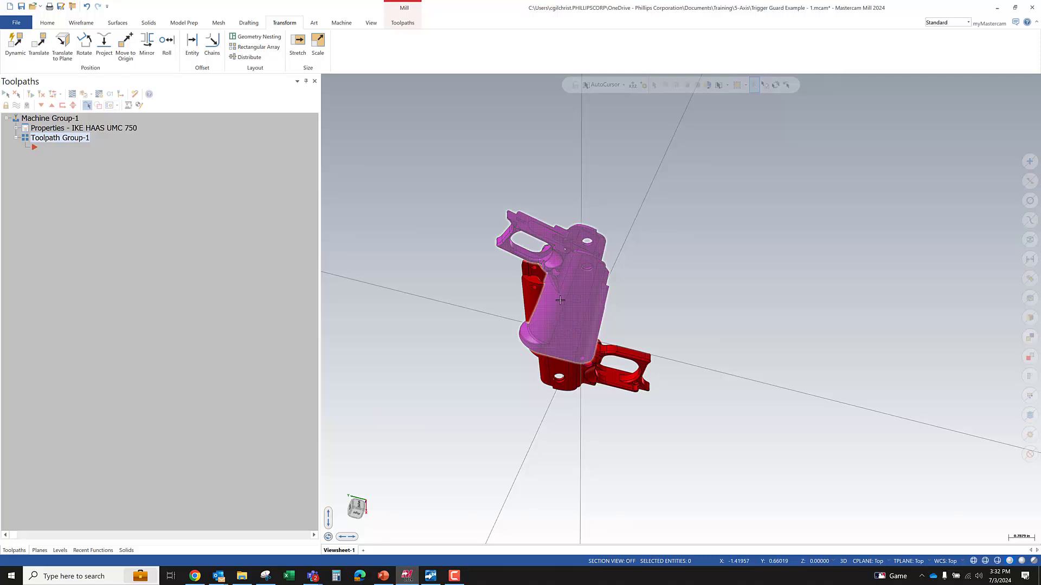
right_click(685, 215)
left_click(791, 206)
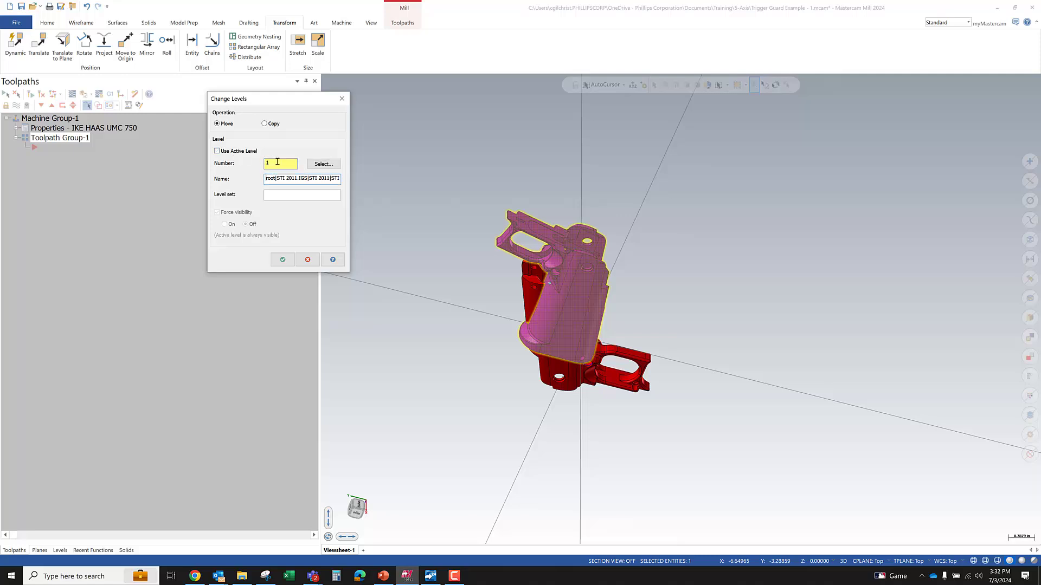
type("0")
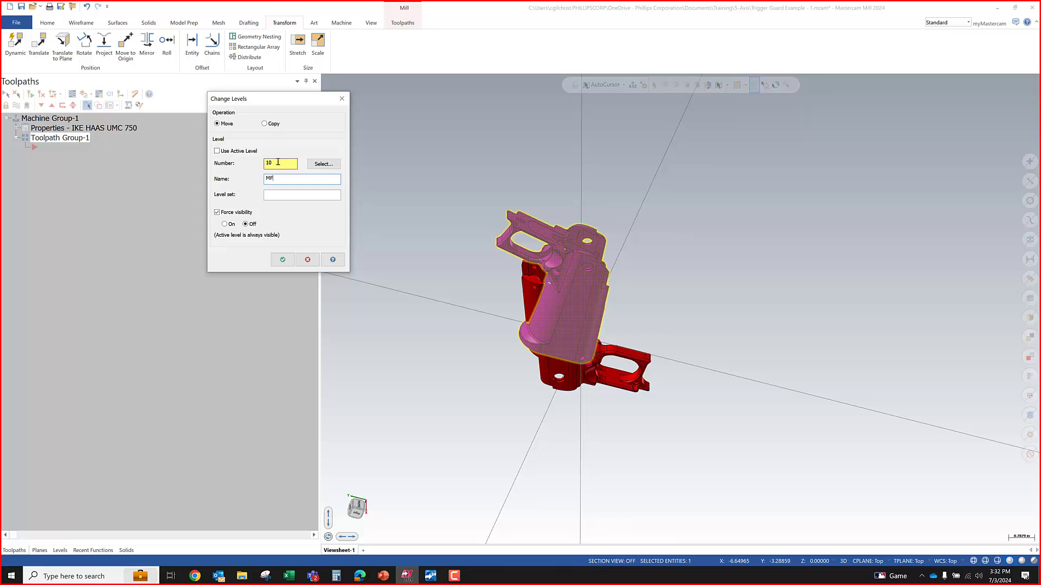
key("Return")
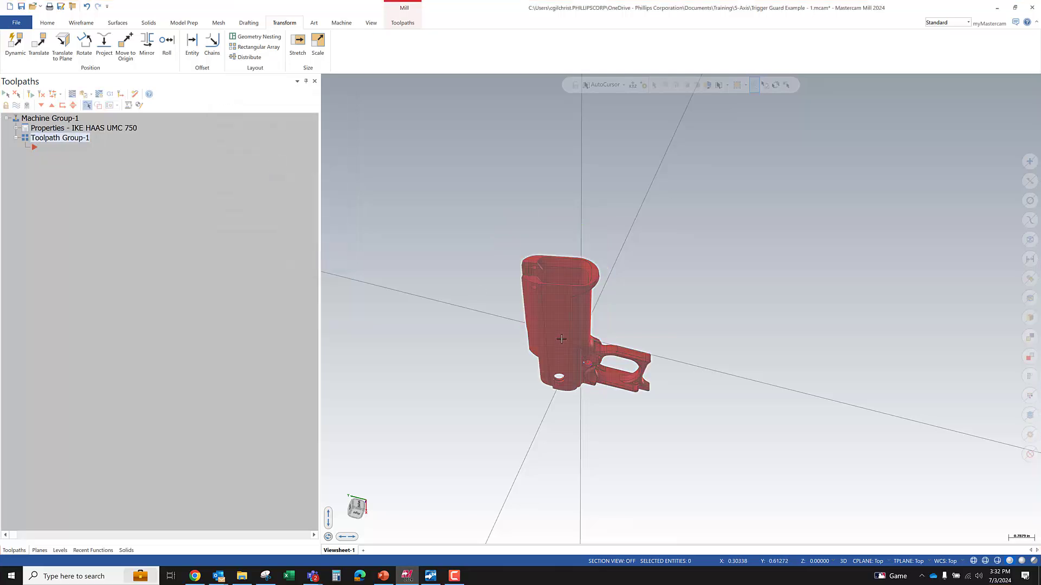
Step: Move the original frame solid to level 100, named Original (Bad), with its visibility forced off
left_click(582, 387)
right_click(696, 214)
left_click(805, 204)
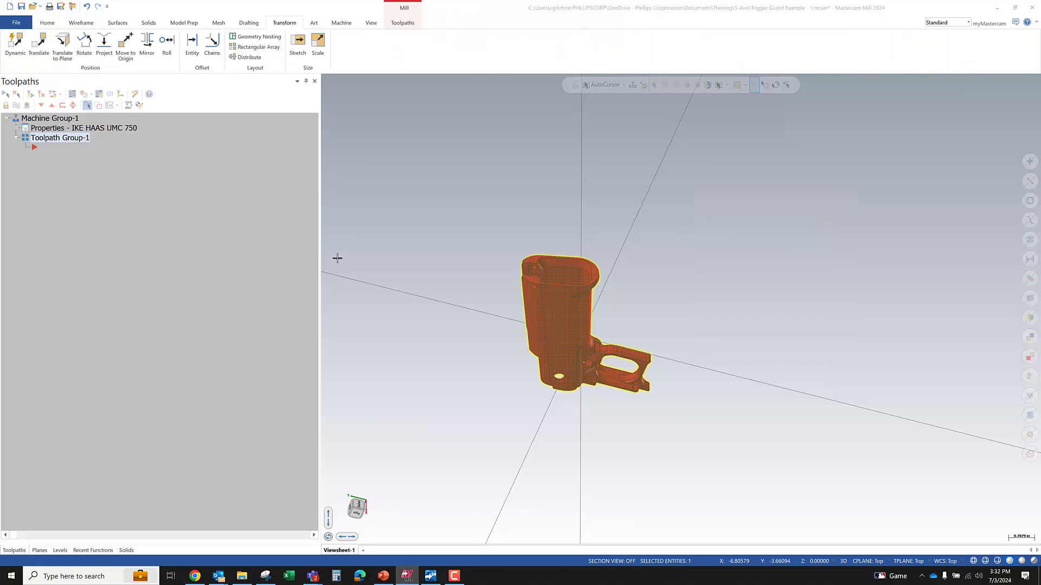
type("000")
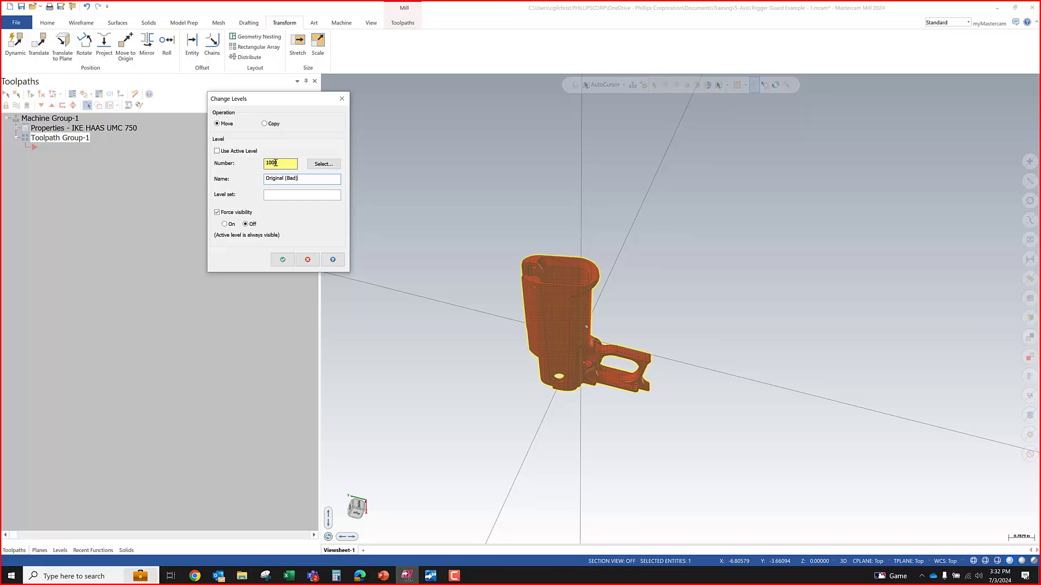
key("Return")
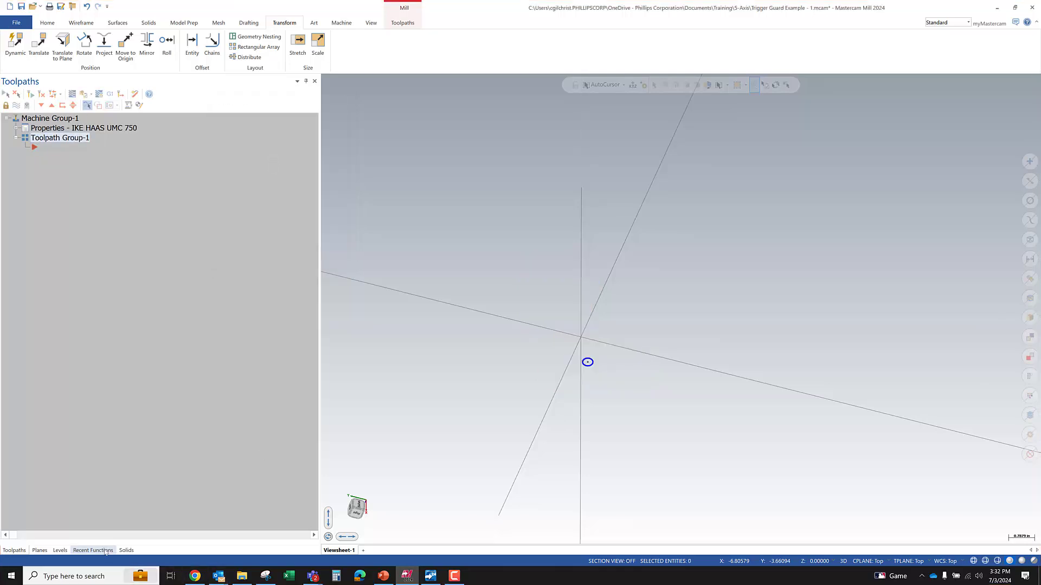
Step: Make level 10 (MFG Solid) the active and only visible level in an isometric view, and save the file
left_click(60, 550)
left_click(24, 122)
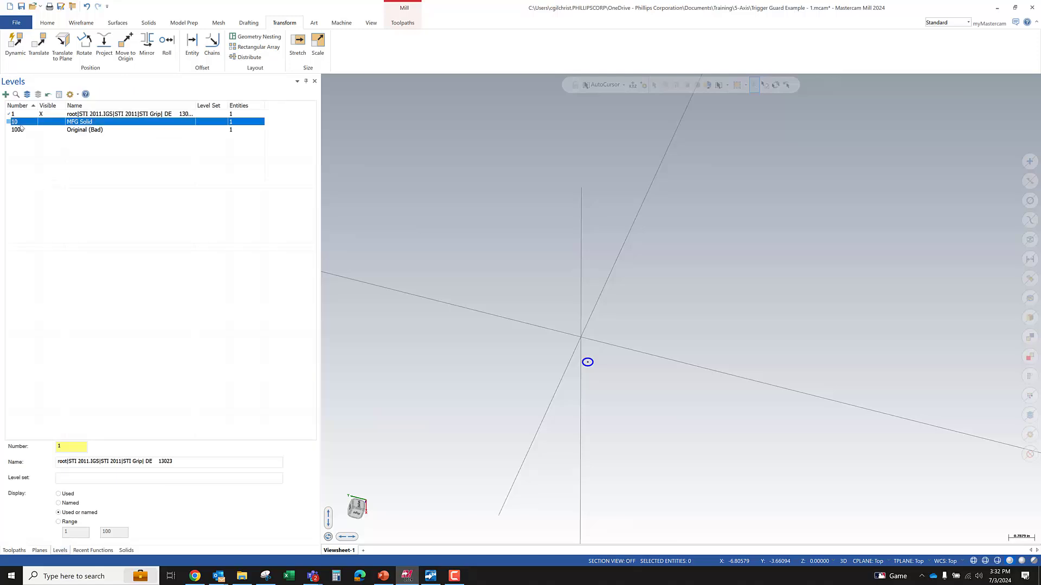
right_click(447, 191)
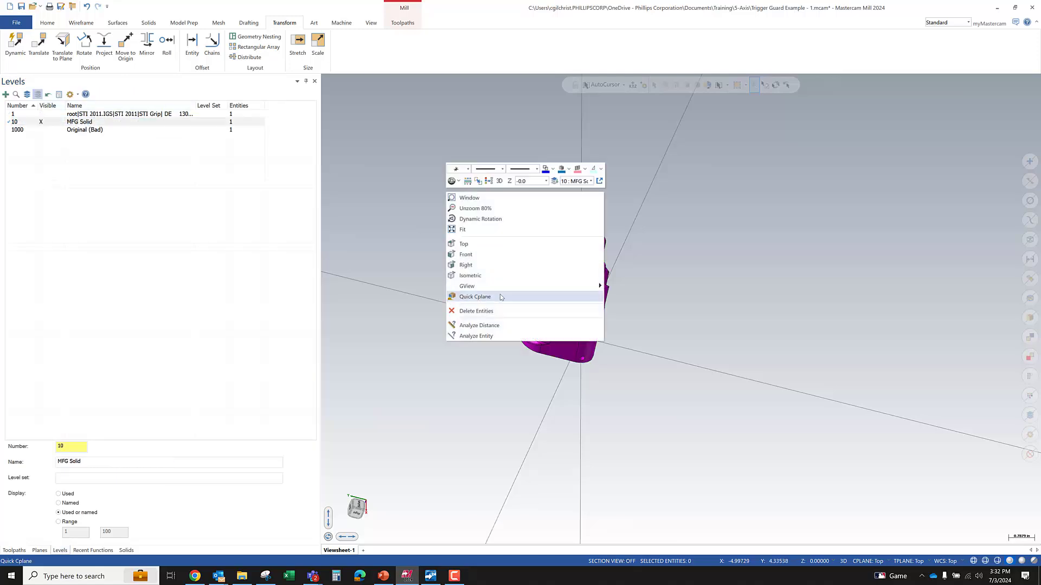
left_click(457, 274)
scroll(430, 233, "down", 5)
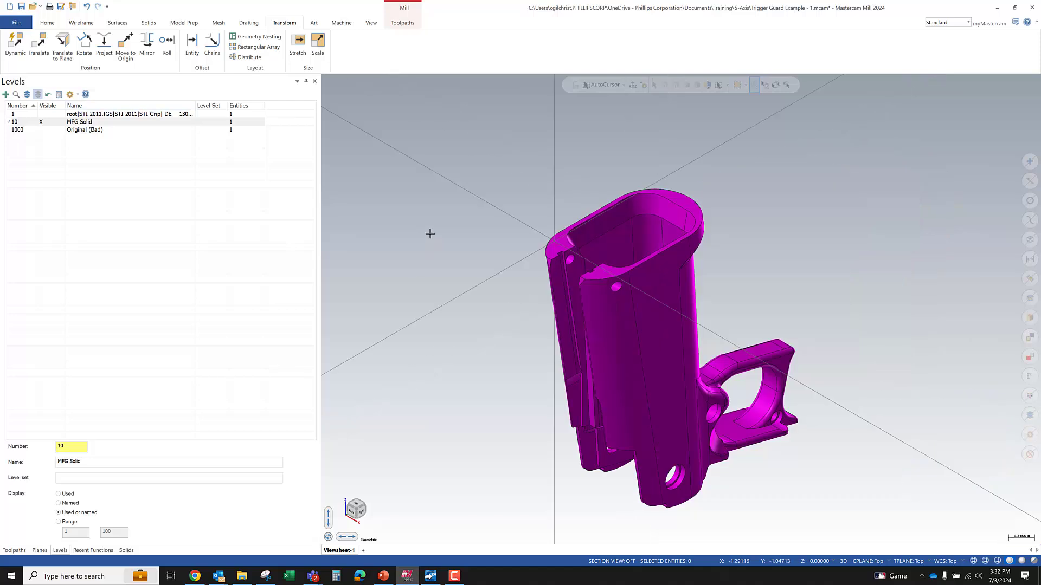
scroll(560, 195, "up", 3)
scroll(607, 217, "up", 3)
scroll(731, 209, "down", 2)
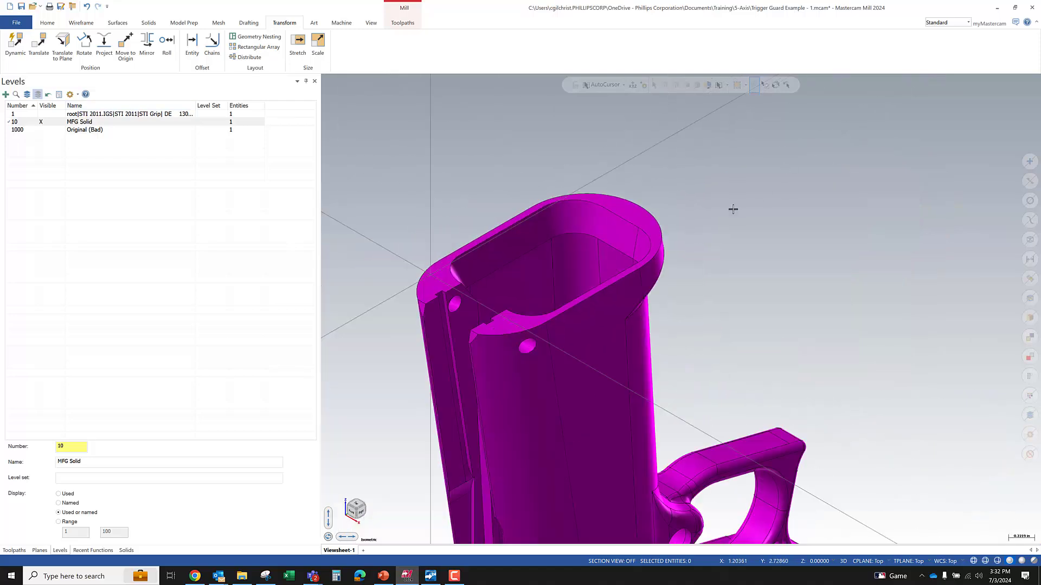
left_click(21, 6)
scroll(569, 244, "down", 3)
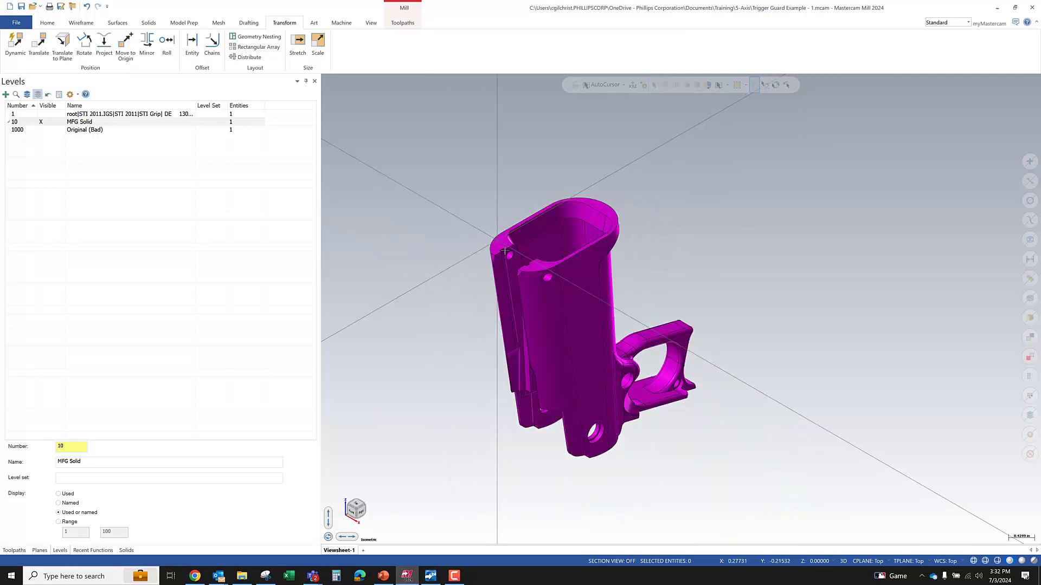
Step: Analyze the beveled inner face around the grip opening with Dynamic analysis along its length
scroll(565, 241, "up", 5)
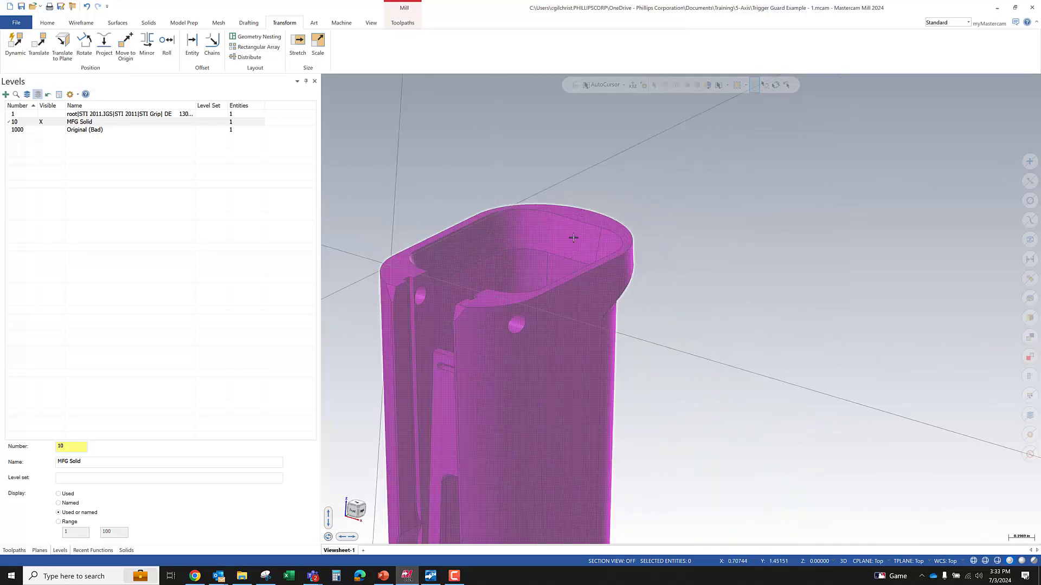
left_click(47, 23)
left_click(498, 36)
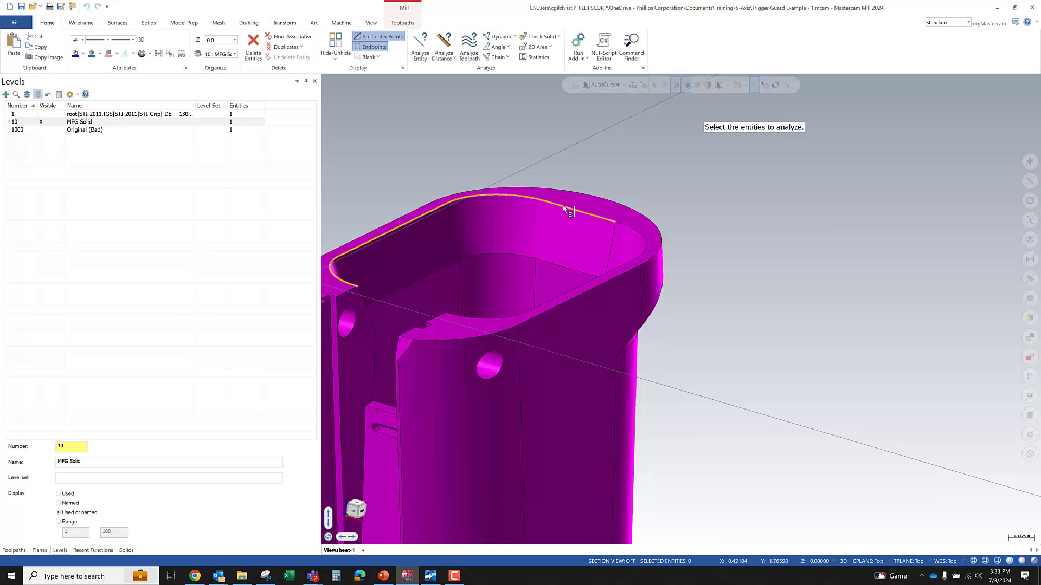
left_click(557, 238)
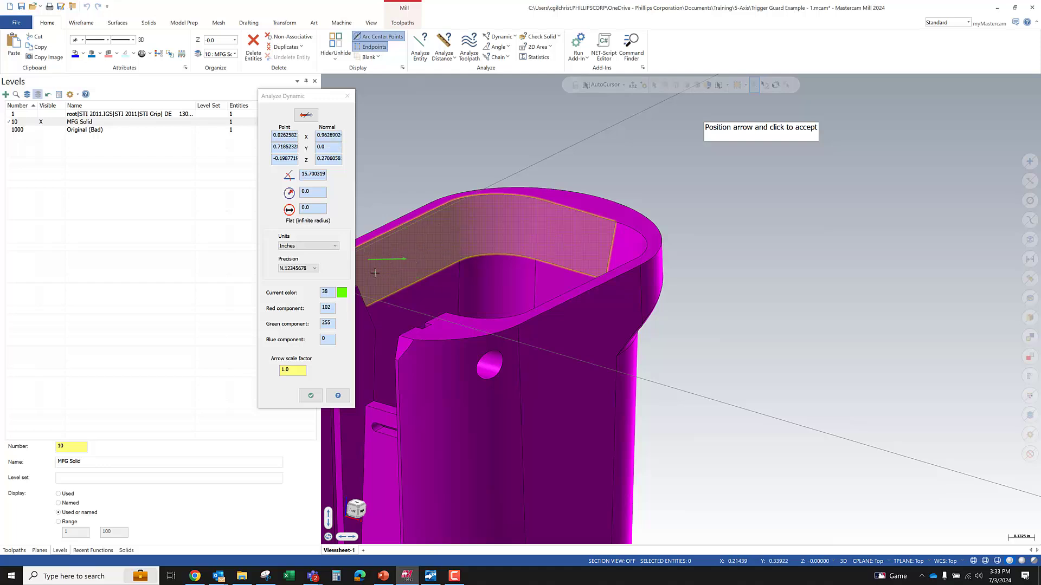
middle_click_drag(479, 198, 378, 206)
scroll(633, 212, "down", 5)
middle_click_drag(633, 212, 497, 220)
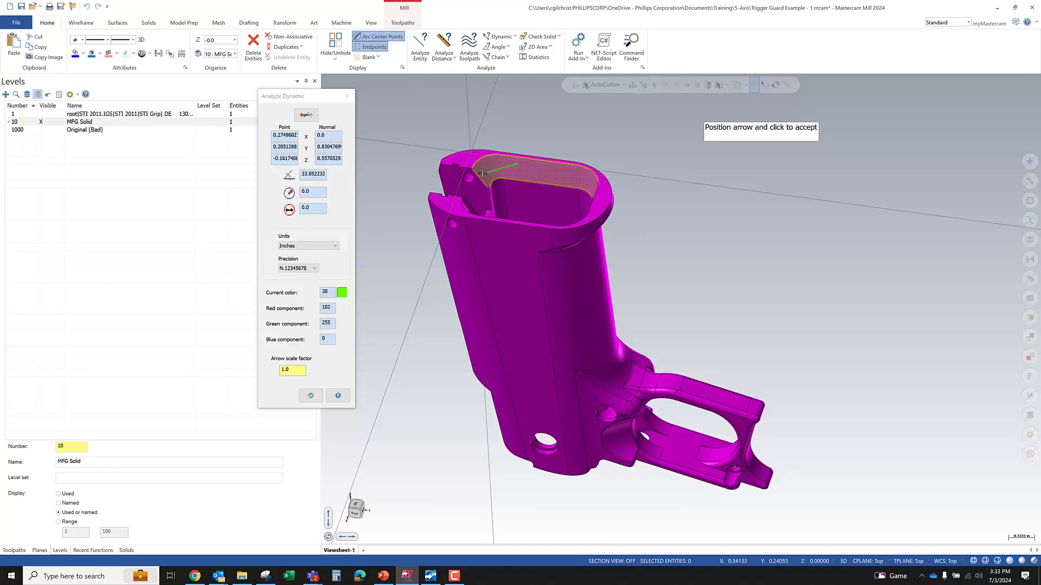
scroll(483, 171, "up", 5)
middle_click_drag(482, 170, 461, 188)
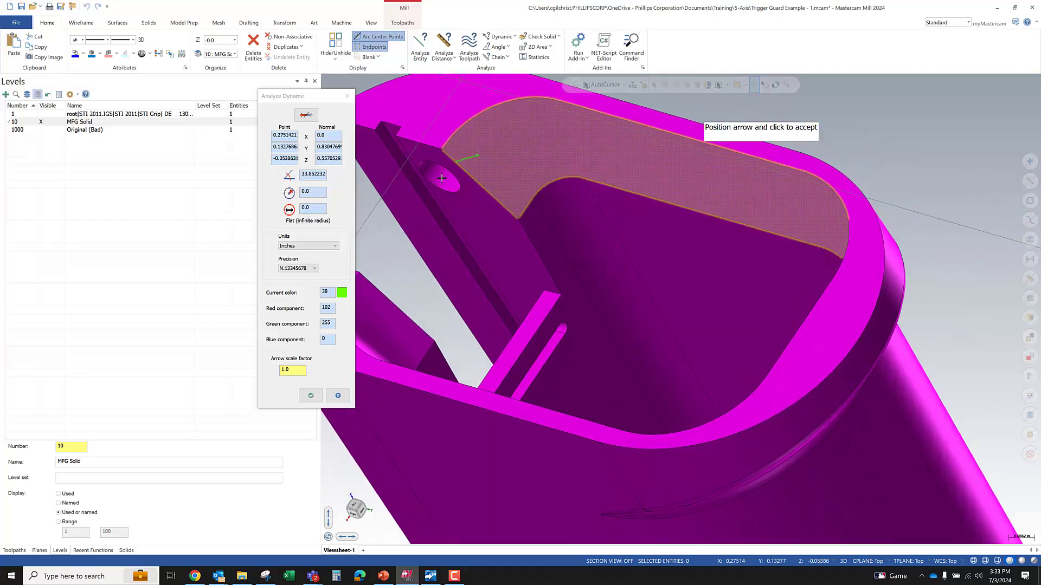
Step: Analyze the small bevel face across the grip slot with Dynamic analysis and examine the pocket's inner walls
key("Escape")
scroll(579, 165, "down", 3)
left_click(495, 259)
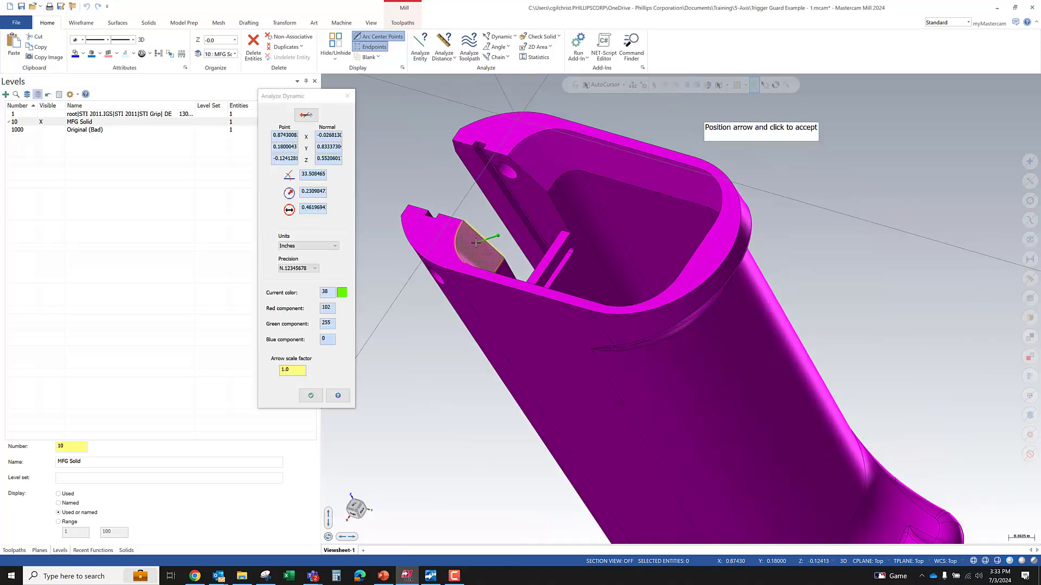
key("Escape")
mouse_move(532, 216)
middle_mouse_down()
mouse_move(652, 197)
mouse_move(519, 195)
mouse_move(516, 250)
mouse_move(565, 309)
mouse_move(528, 206)
mouse_move(504, 181)
mouse_move(434, 198)
mouse_move(514, 218)
mouse_move(493, 191)
mouse_move(440, 182)
mouse_move(532, 167)
mouse_move(530, 247)
mouse_move(472, 271)
mouse_move(520, 211)
mouse_move(483, 233)
mouse_move(472, 255)
mouse_move(481, 281)
mouse_move(492, 268)
mouse_move(477, 230)
mouse_move(453, 235)
mouse_move(534, 217)
middle_mouse_up()
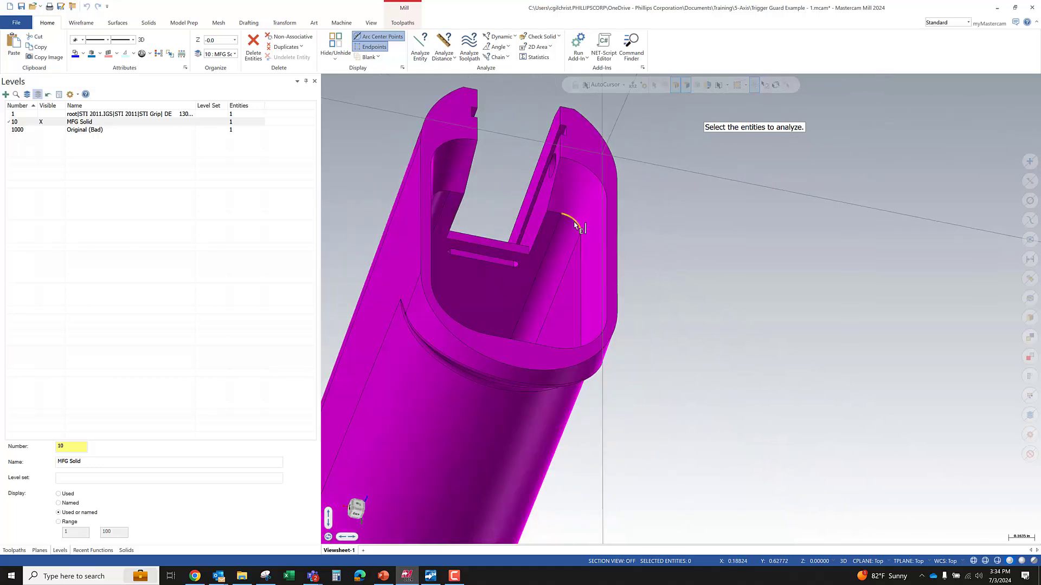
middle_click_drag(580, 249, 486, 201)
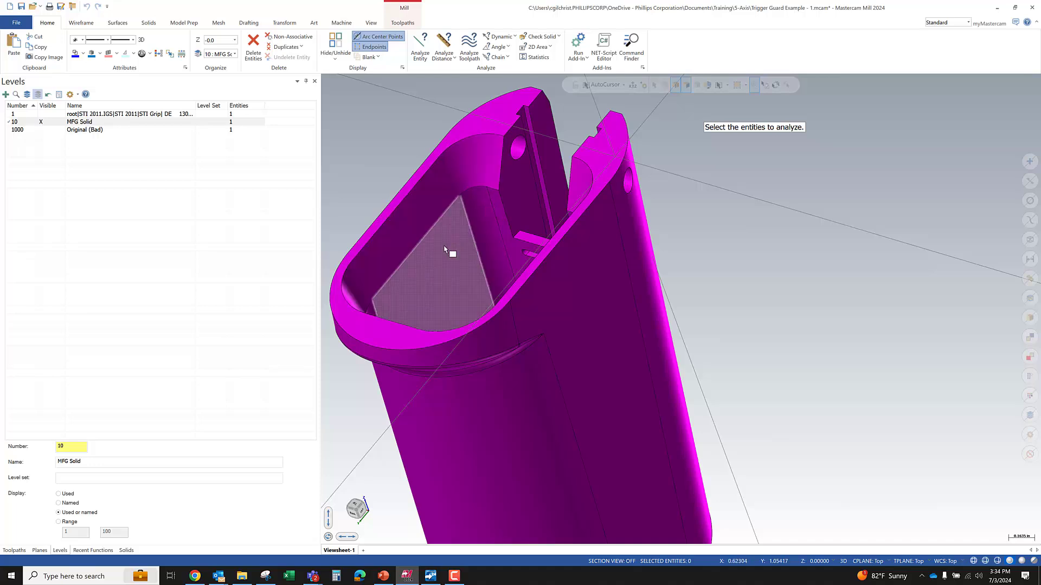
middle_click_drag(456, 216, 341, 365)
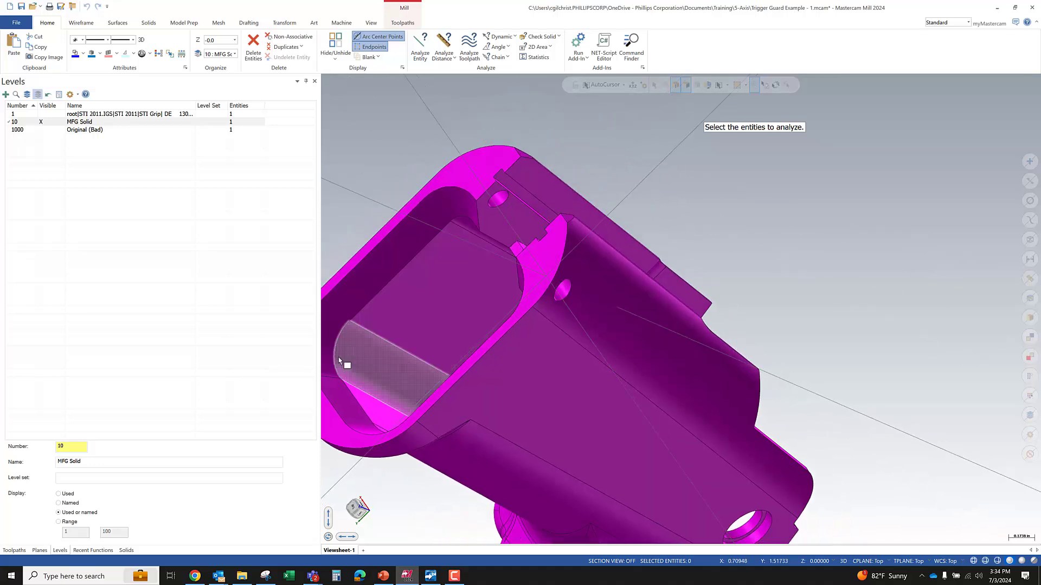
middle_click_drag(497, 293, 792, 163)
scroll(637, 179, "down", 3)
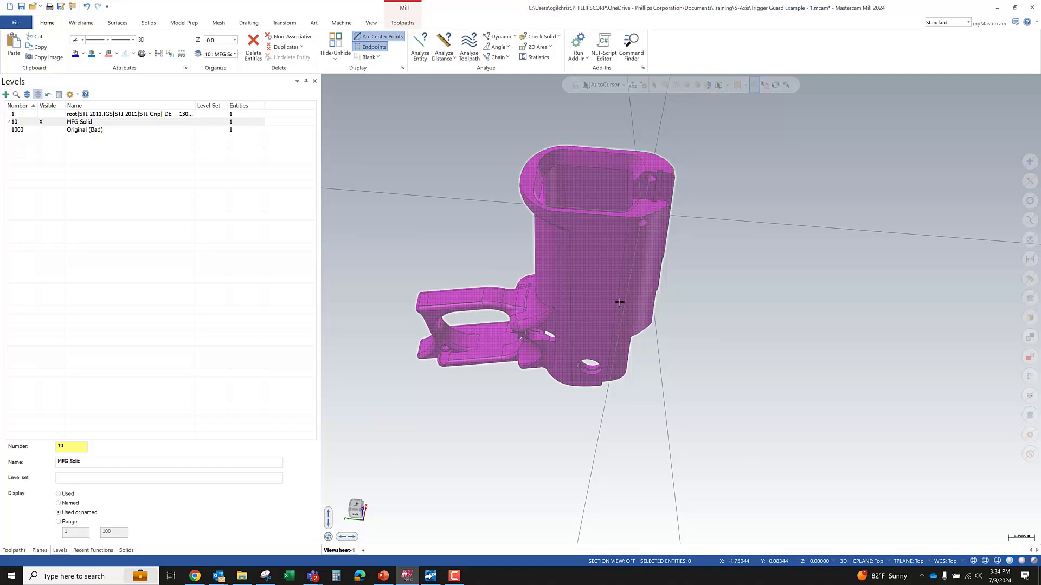
Step: Start a Dynamic transform of the MFG solid, place the gnomon beside it, and flip the gnomon 180° about its Y axis
middle_click_drag(558, 188, 601, 288)
left_click(602, 290)
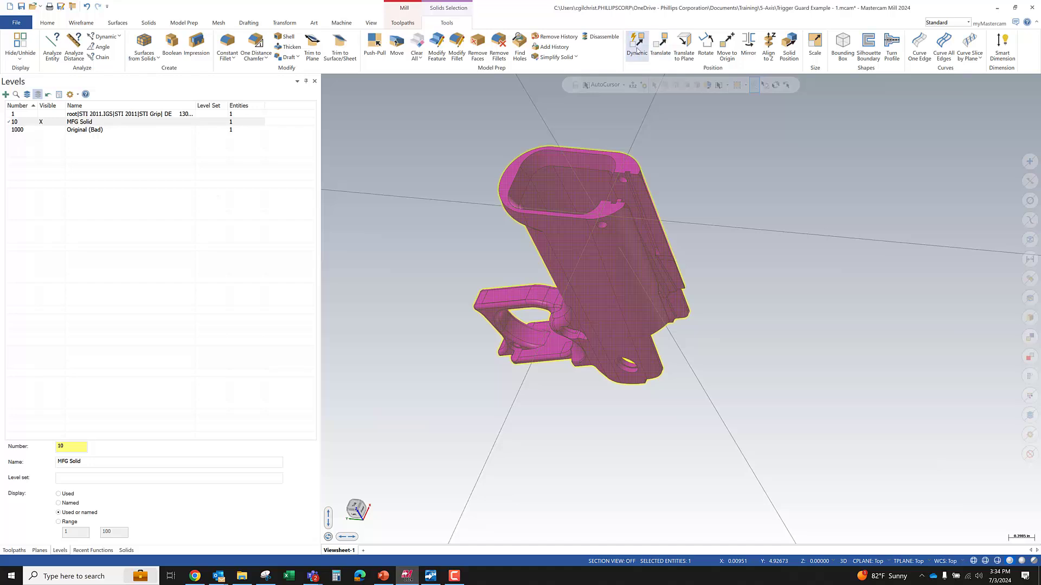
left_click(638, 46)
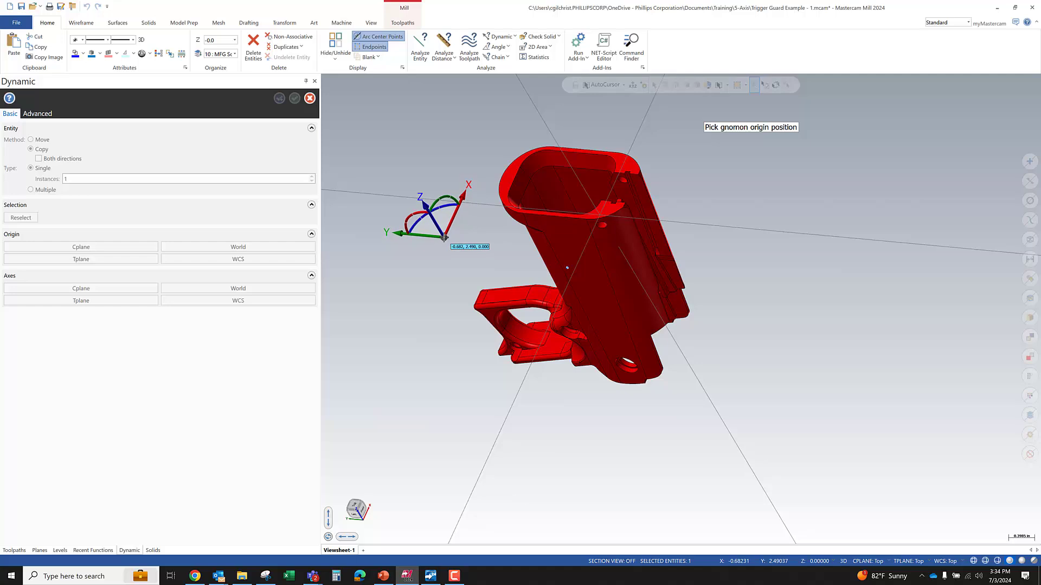
left_click(441, 172)
left_click(446, 131)
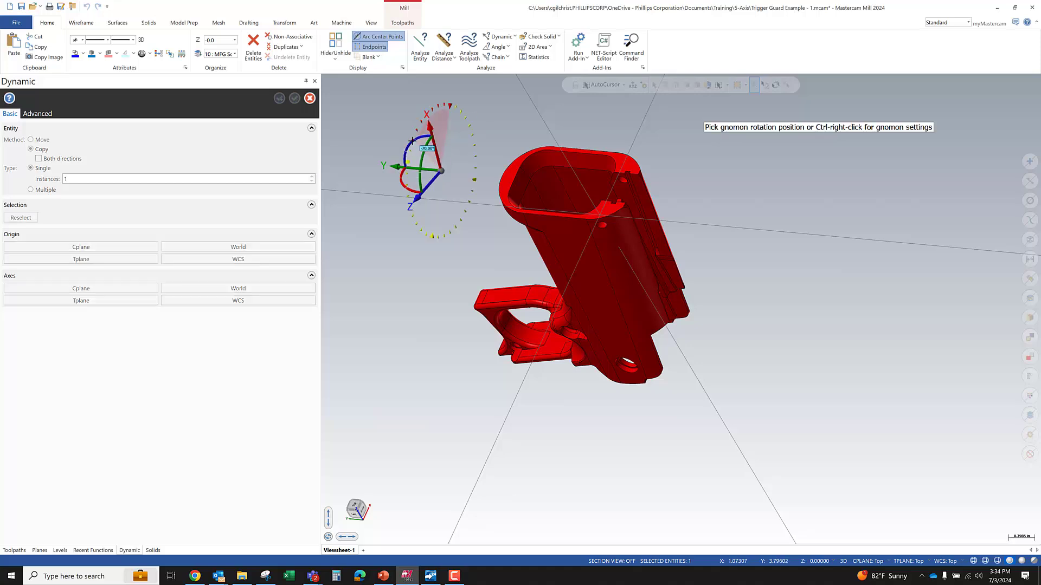
left_click(434, 237)
Step: Relocate the gnomon origin midway between opposite corners at the base of the grip opening's bevel
left_click(442, 170)
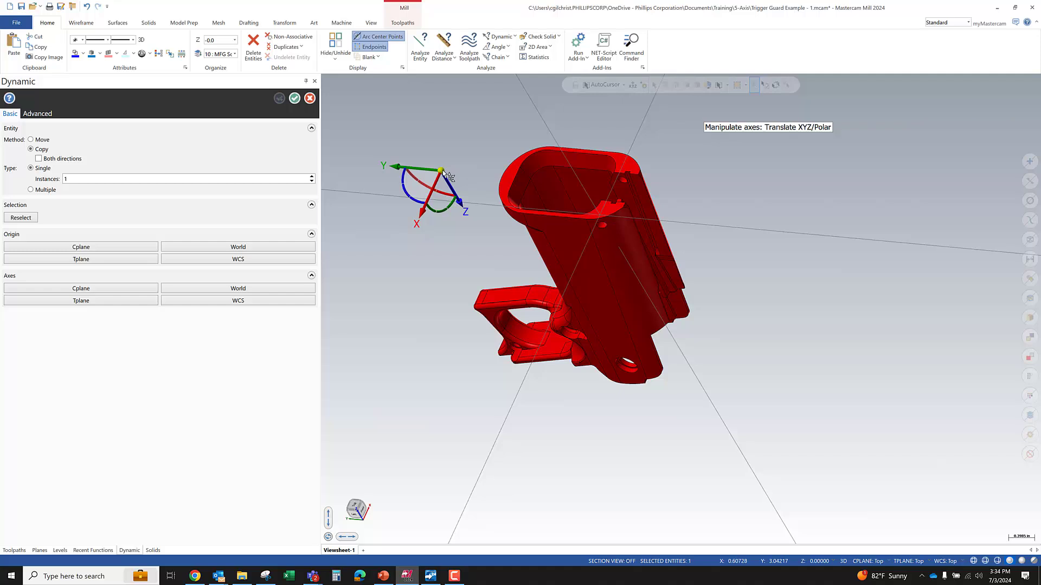
scroll(536, 183, "up", 1)
scroll(536, 183, "up", 2)
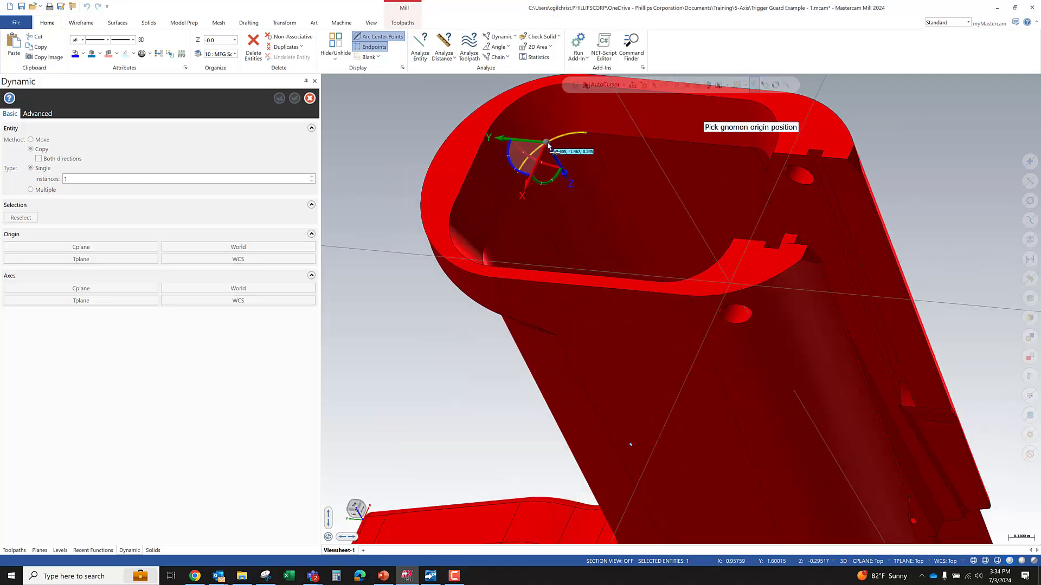
middle_click_drag(548, 157, 588, 260)
scroll(724, 367, "up", 3)
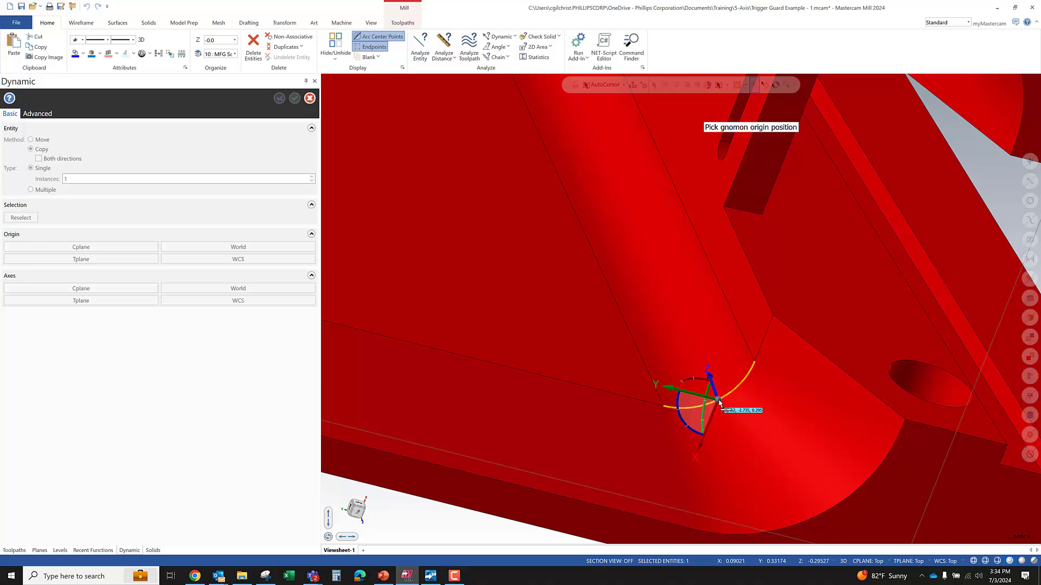
scroll(719, 402, "down", 6)
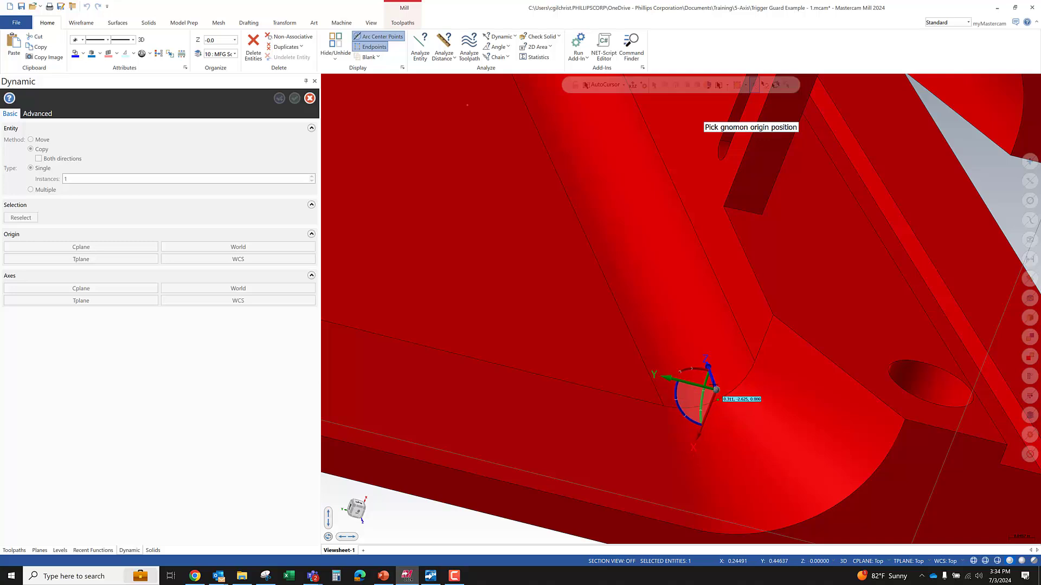
middle_click_drag(625, 303, 634, 260)
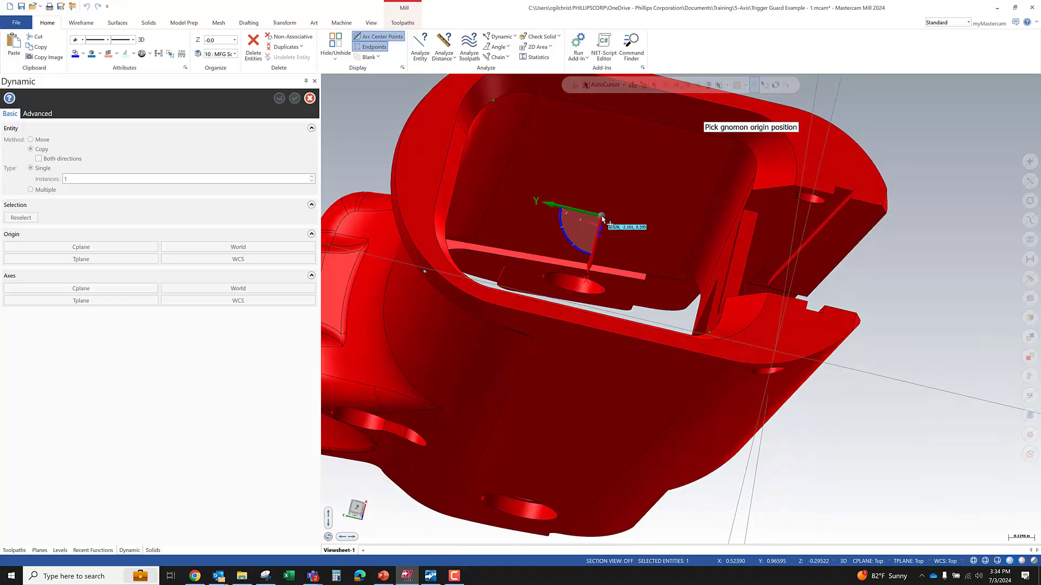
left_click(602, 217)
middle_click_drag(602, 217, 542, 214)
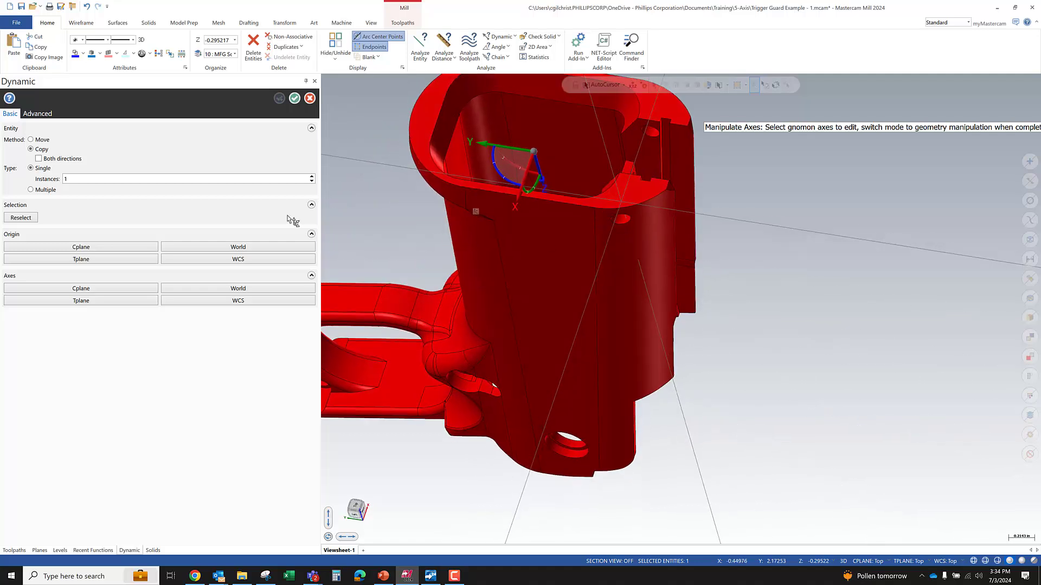
Step: Move the original solid instead of copying it, aligning its axes to the WCS and its gnomon to the World origin
left_click(475, 213)
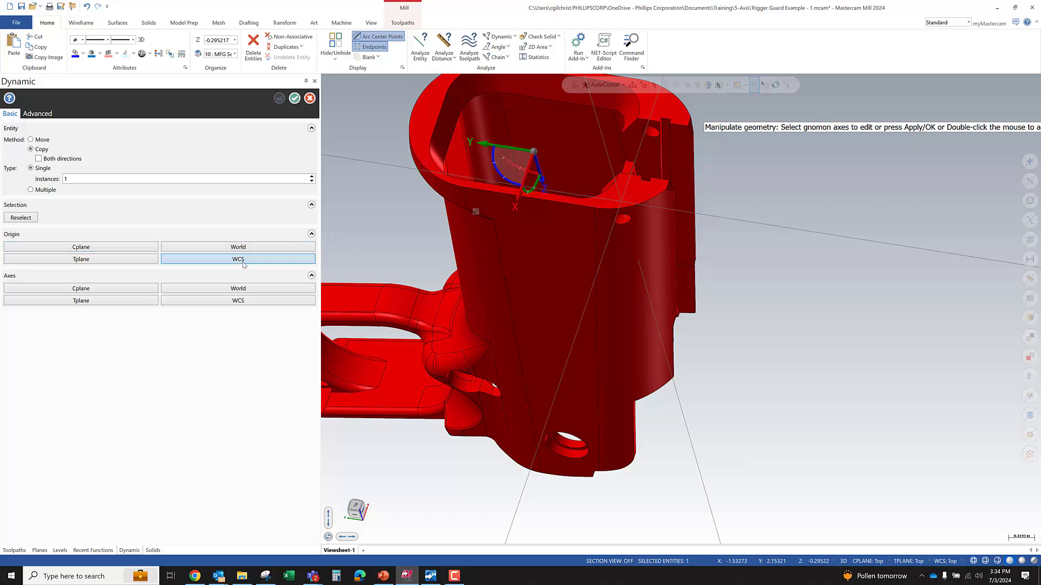
left_click(232, 302)
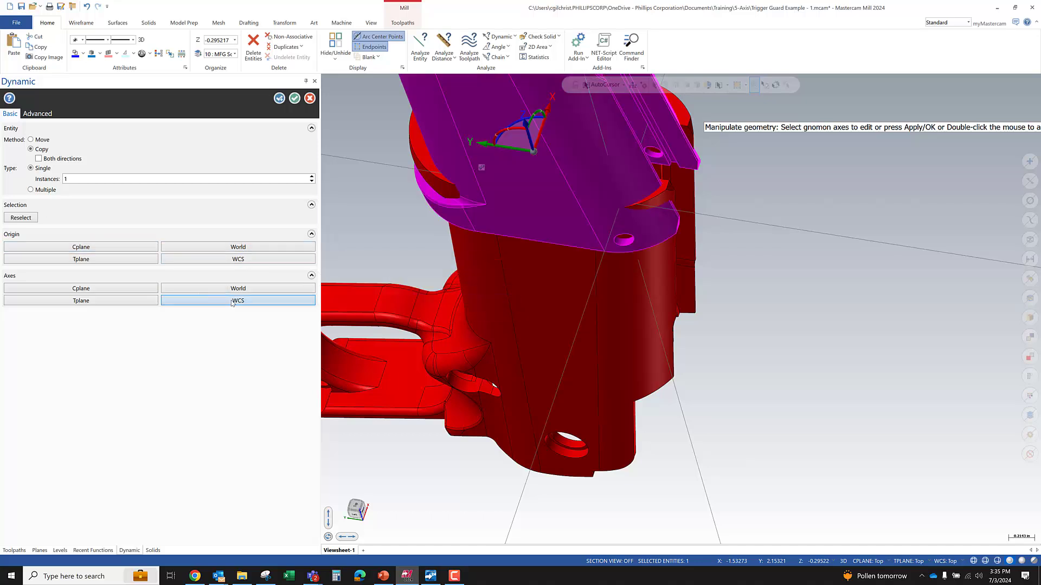
left_click(41, 140)
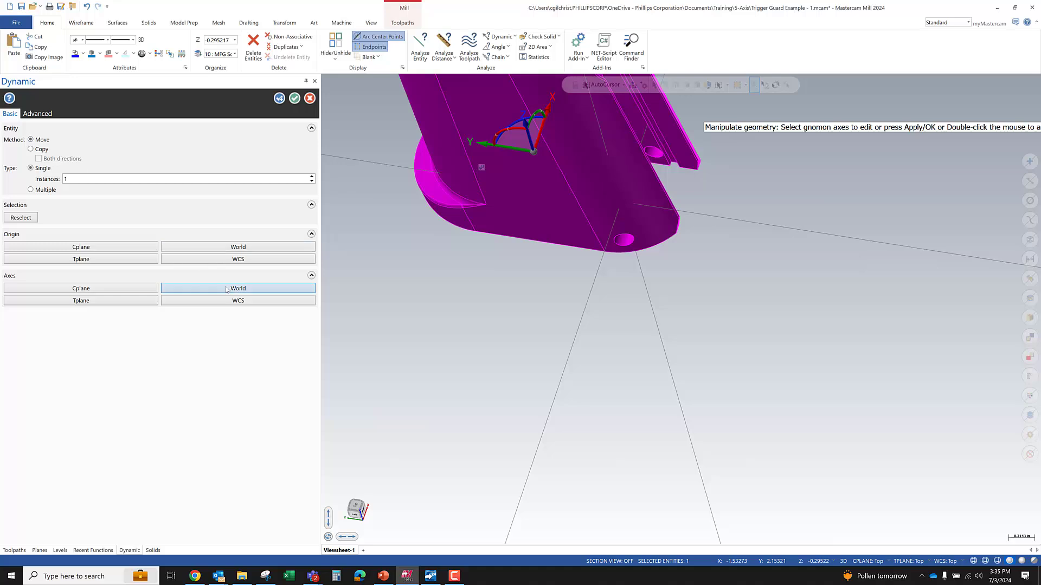
left_click(296, 247)
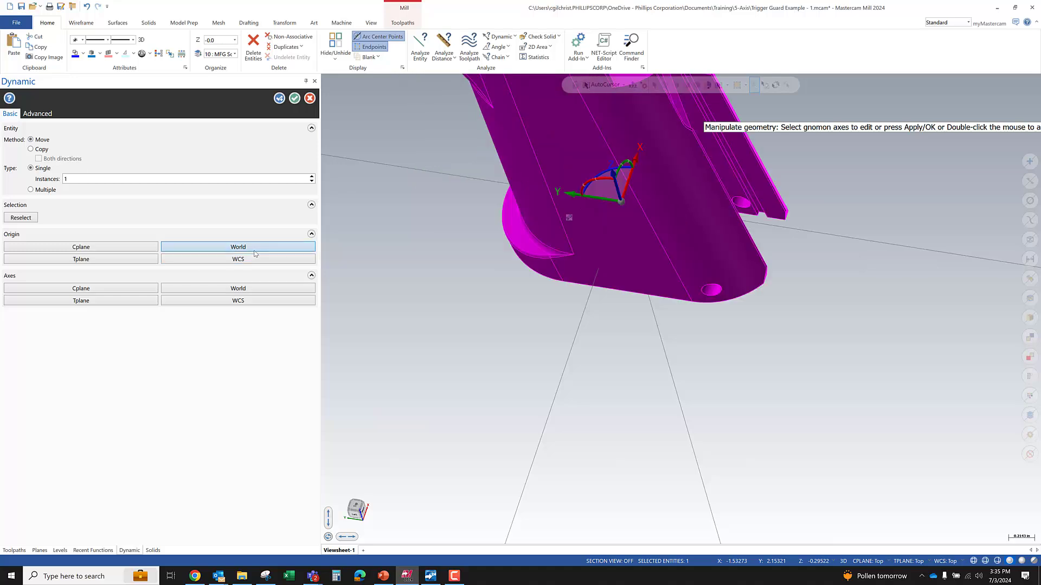
middle_click_drag(553, 345, 534, 305)
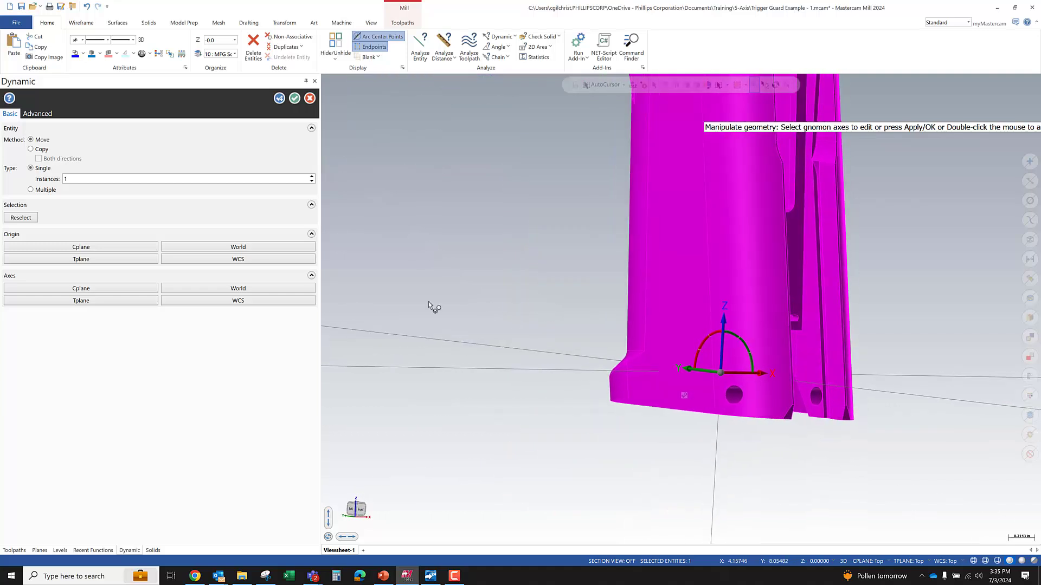
left_click(294, 99)
scroll(550, 328, "down", 5)
middle_click_drag(646, 408, 723, 360)
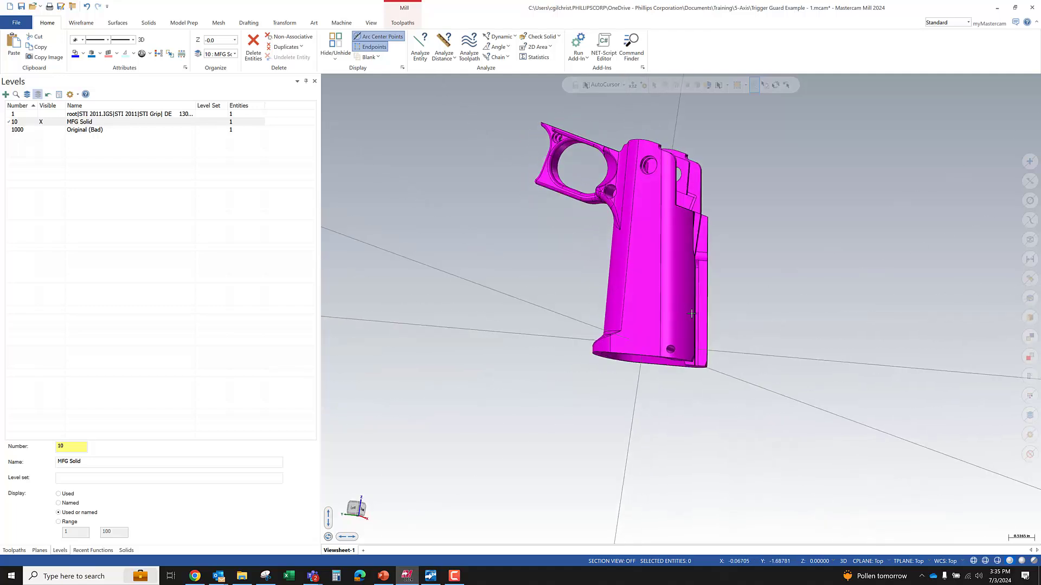
Step: Start a Dynamic transform of the MFG solid from a gnomon on its base edge and translate the solid along Z to the origin's height
left_click(691, 313)
left_click(637, 46)
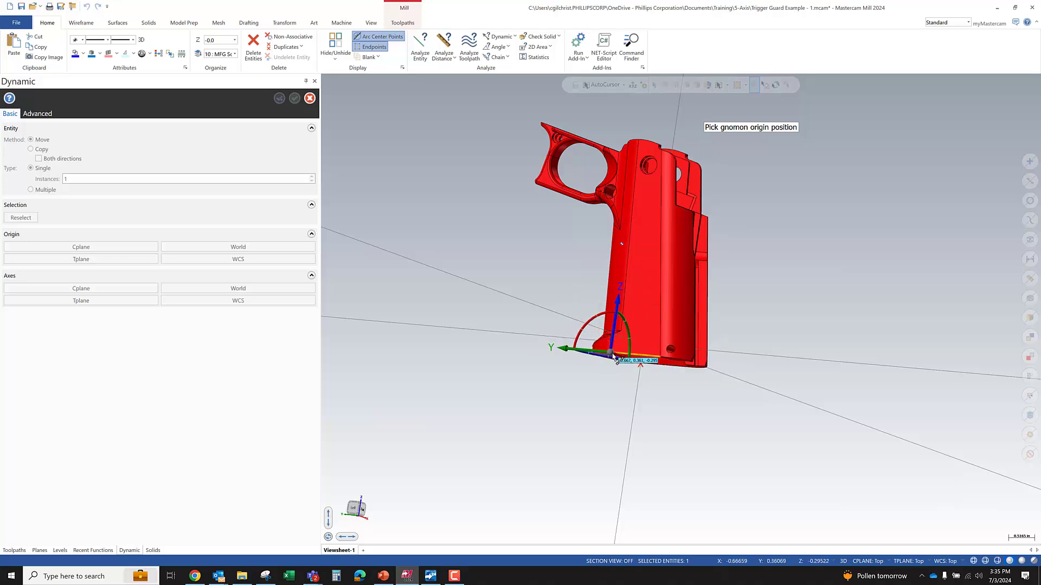
left_click(614, 358)
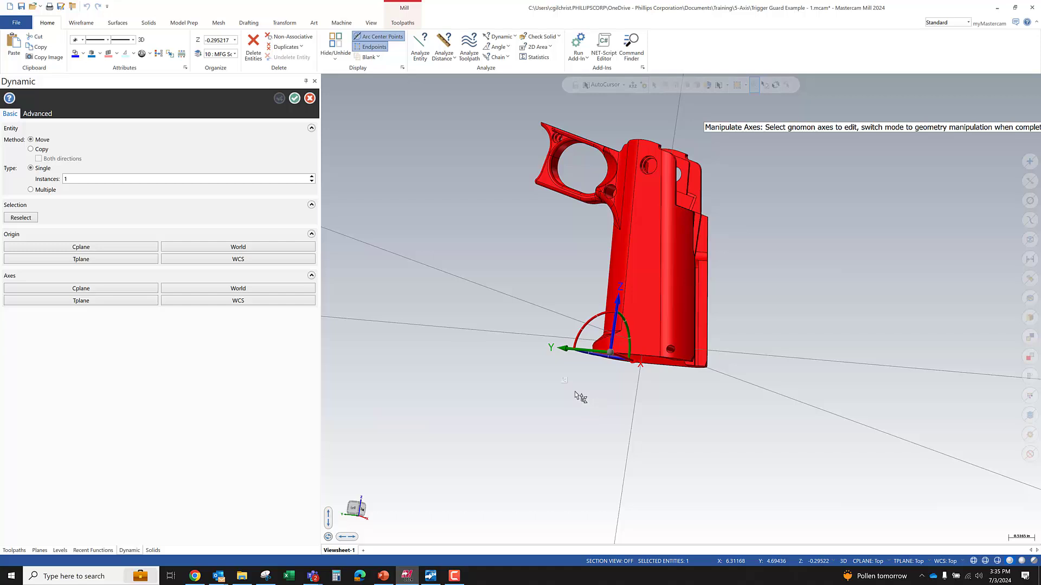
left_click(565, 381)
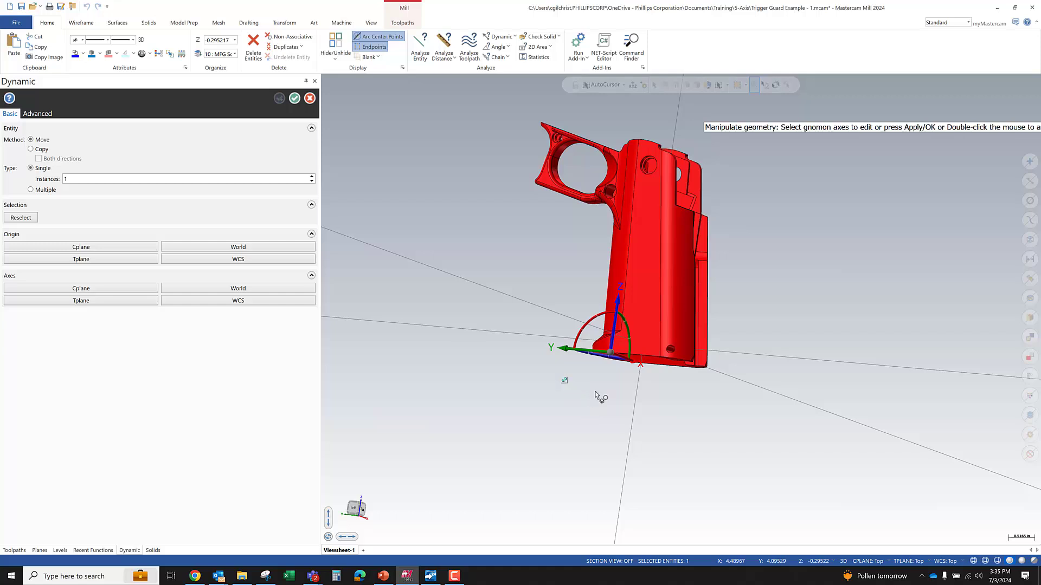
left_click(615, 334)
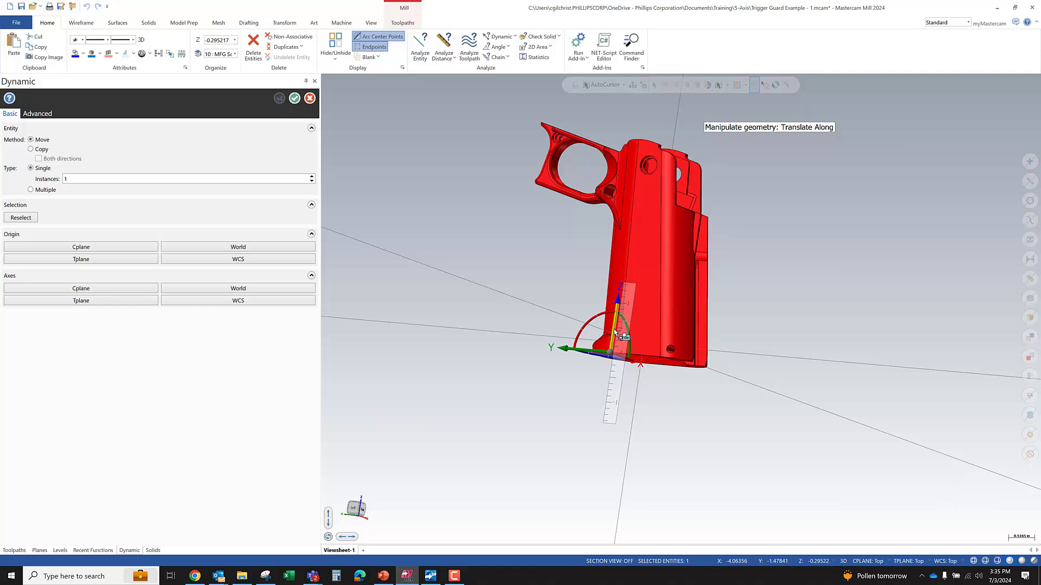
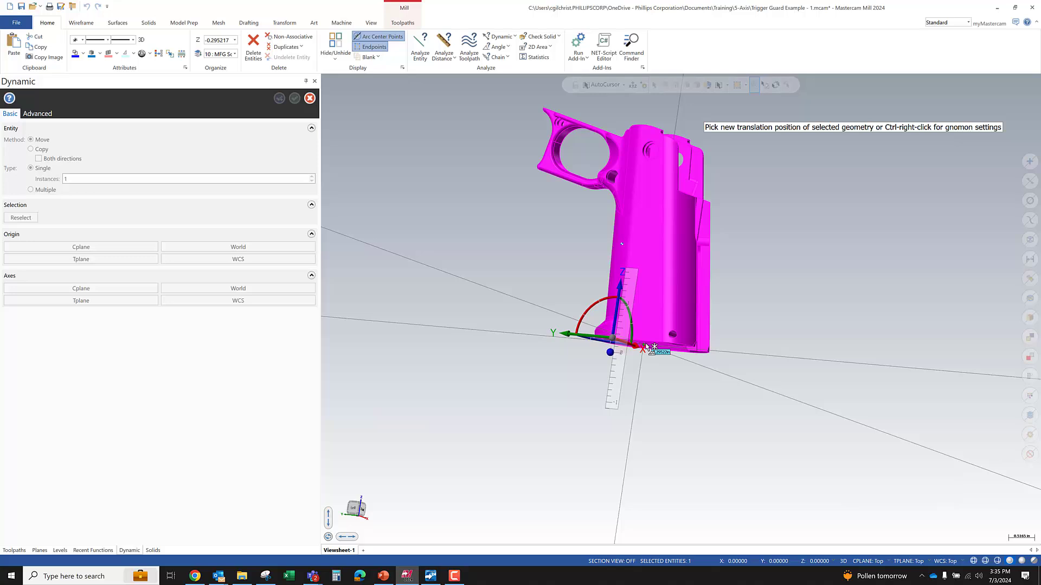
left_click(647, 347)
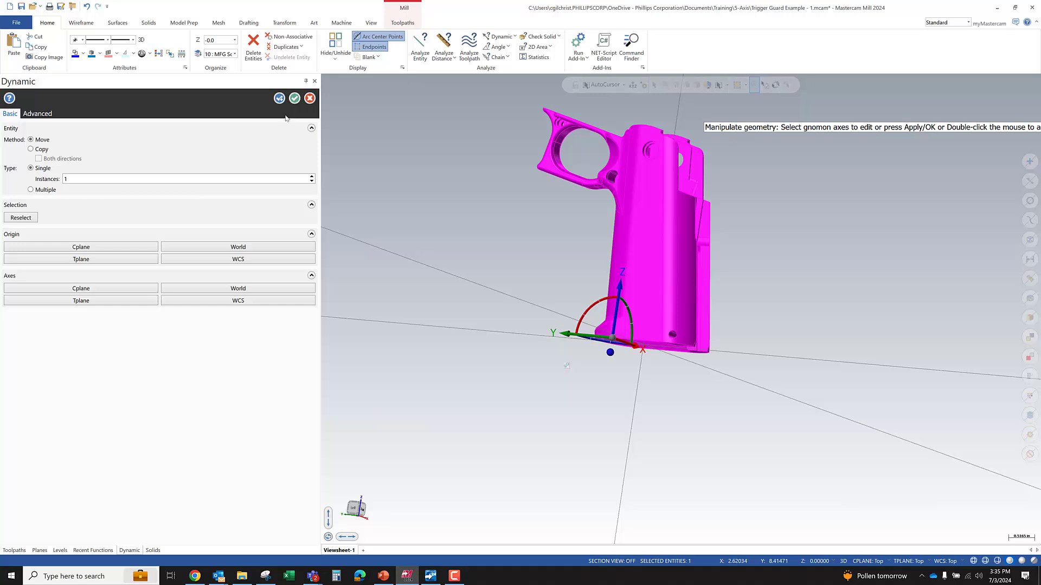
left_click(295, 99)
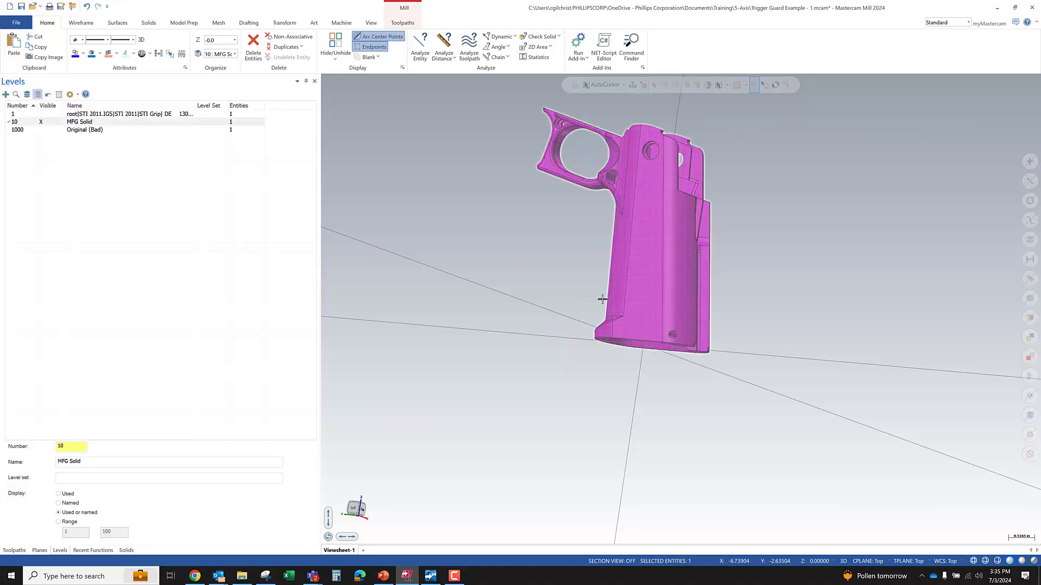
Step: Check the moved solid's base against the WCS axes from the Right and isometric directions, and save the part file
right_click(544, 284)
left_click(571, 348)
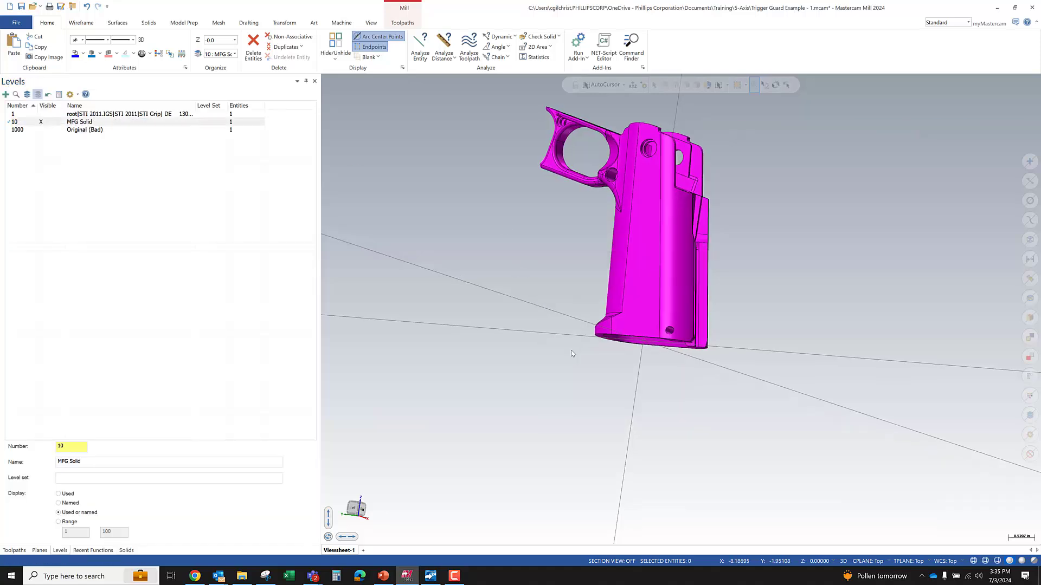
right_click(547, 259)
left_click(577, 315)
scroll(577, 318, "up", 8)
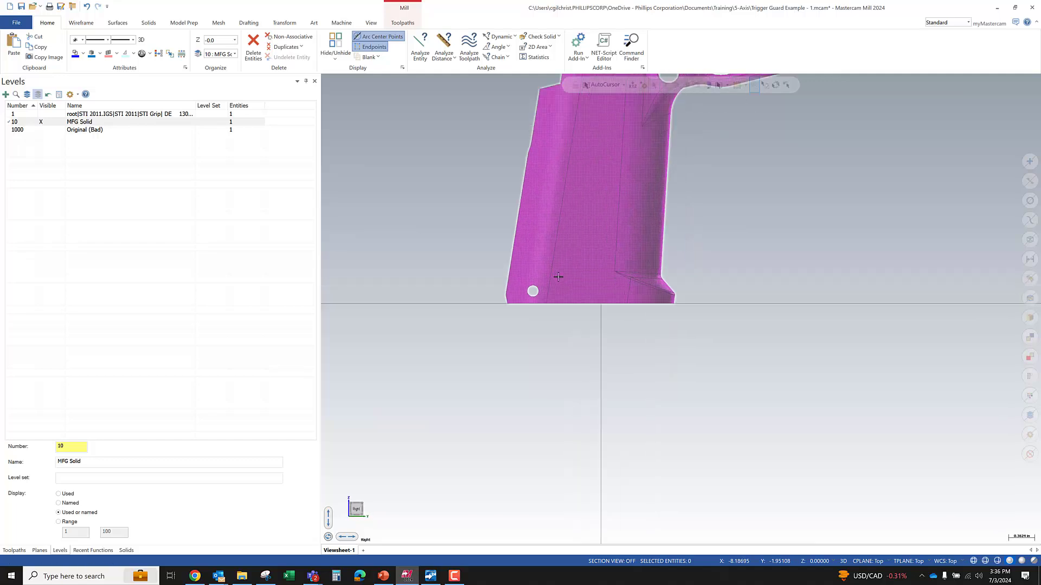
scroll(492, 311, "up", 1)
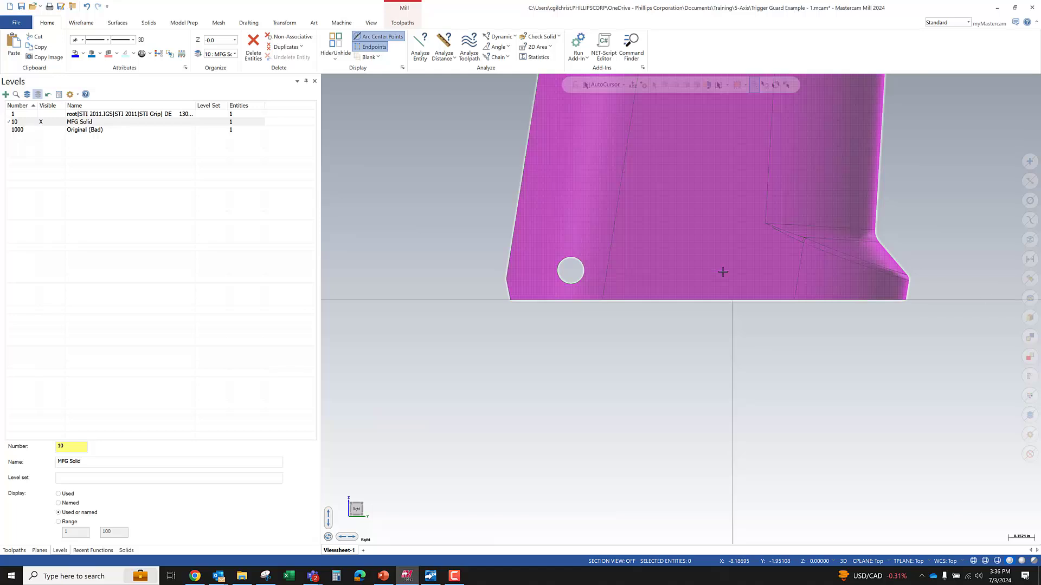
scroll(709, 347, "down", 5)
mouse_move(706, 370)
middle_mouse_down()
mouse_move(718, 388)
mouse_move(718, 376)
middle_mouse_up()
middle_click_drag(718, 240, 724, 388)
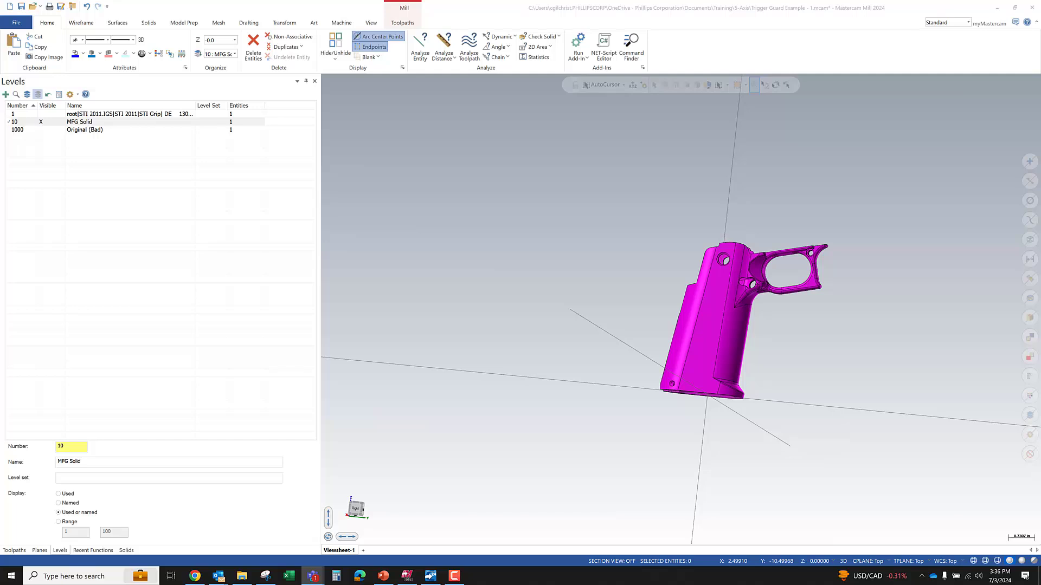
middle_click_drag(420, 496, 766, 329)
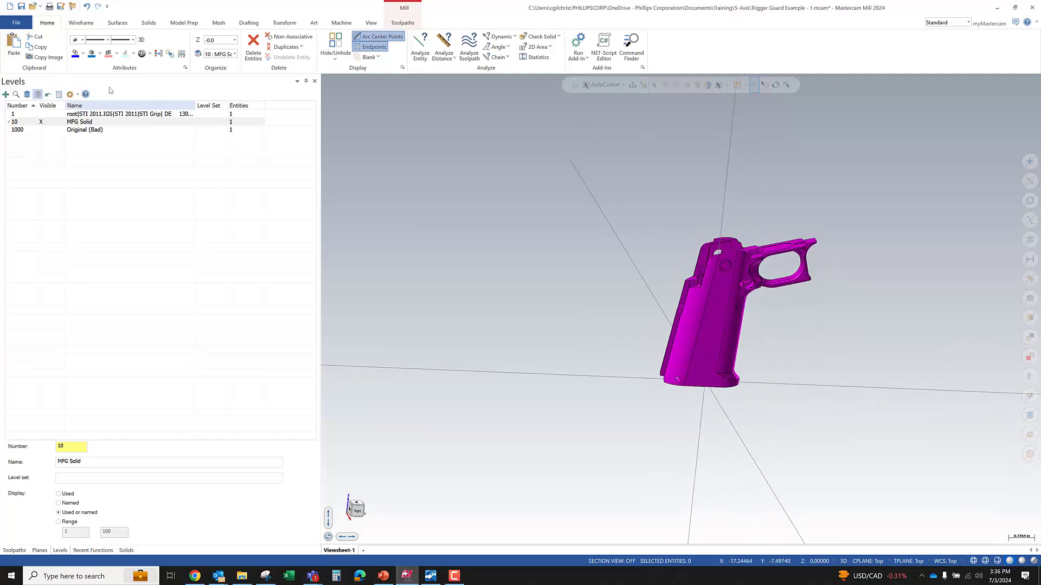
left_click(19, 10)
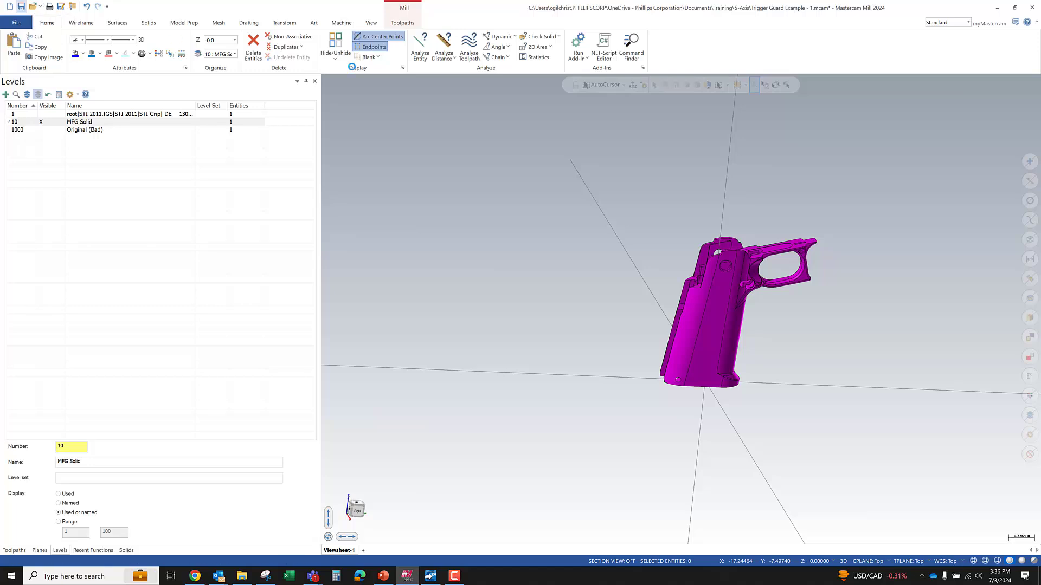
Step: Examine the filleted corner on the inner wall of the upper frame, below the pin hole
scroll(717, 253, "up", 1)
scroll(699, 270, "up", 5)
middle_click_drag(681, 308, 720, 268)
scroll(719, 267, "up", 6)
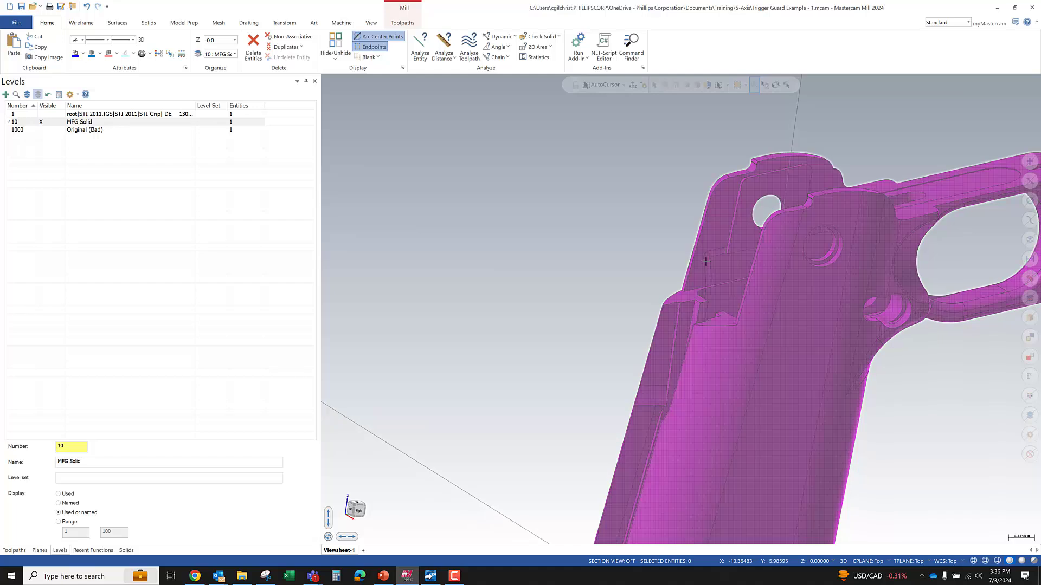
scroll(717, 255, "up", 4)
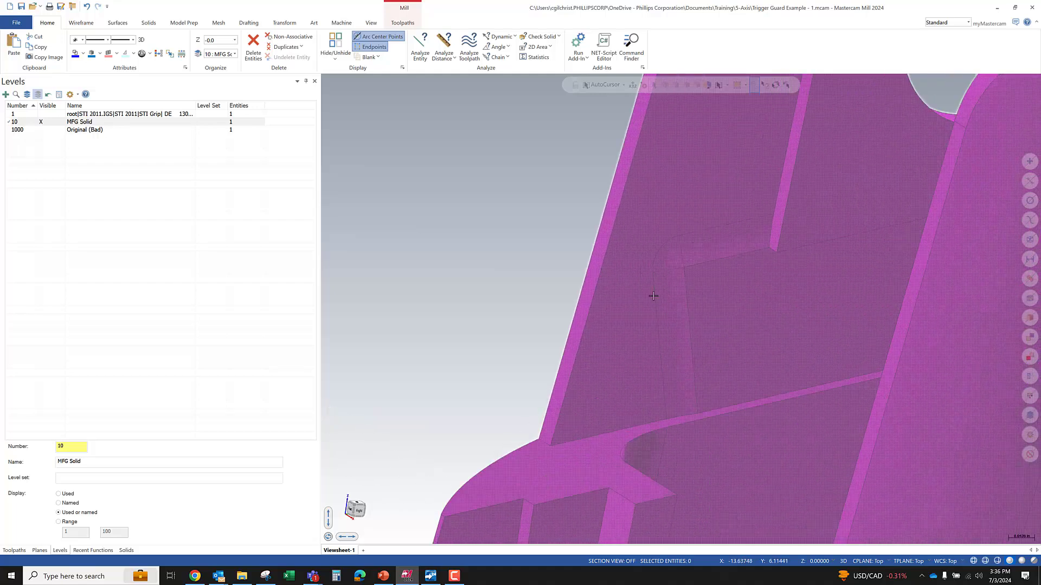
scroll(740, 281, "down", 3)
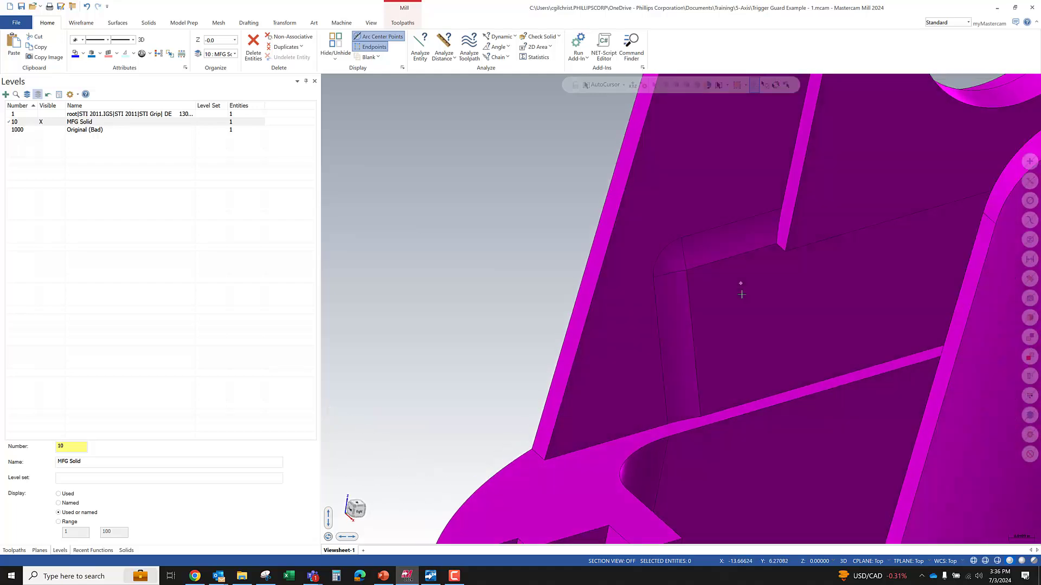
scroll(612, 224, "down", 2)
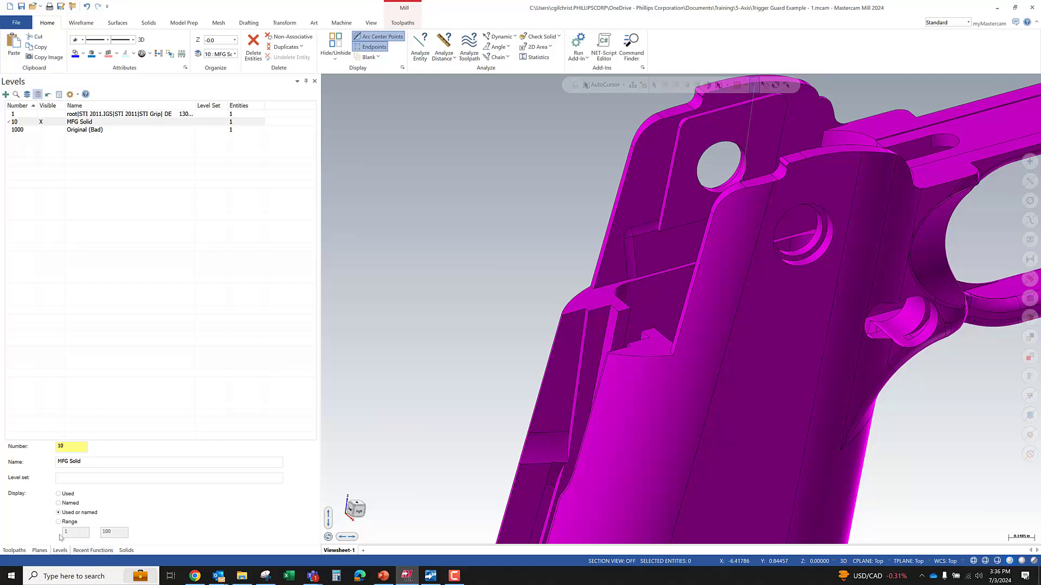
Step: Create level 15 as the active level and name it "surfaces for radius"
type("15")
key("Return")
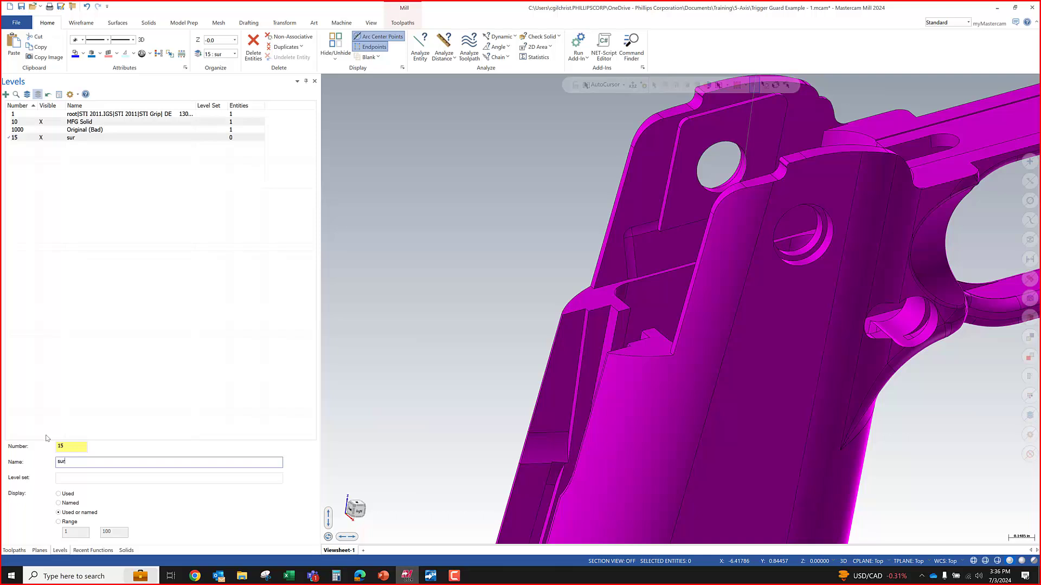
type("surfaces for radius")
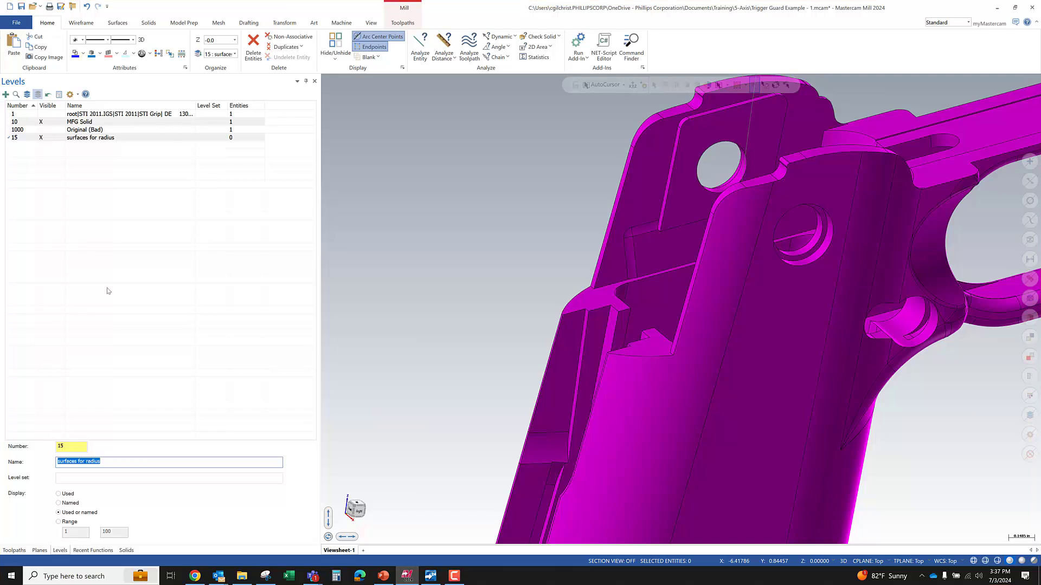
Step: Create surfaces from the solid's fillet faces around the inner-wall corner and the neighbouring wall and ledge faces
left_click(117, 23)
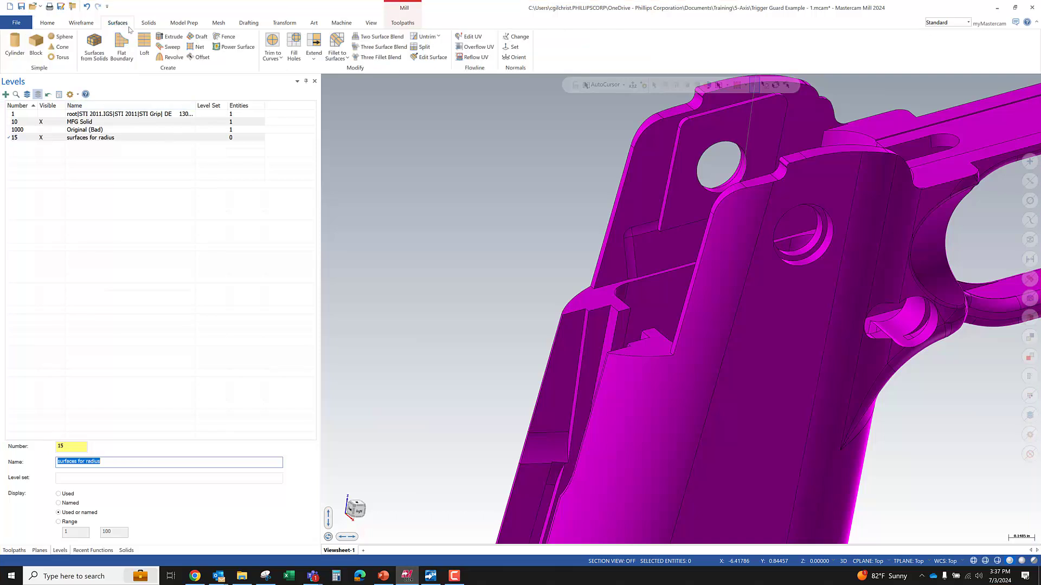
left_click(95, 44)
left_click(634, 237)
scroll(660, 300, "up", 5)
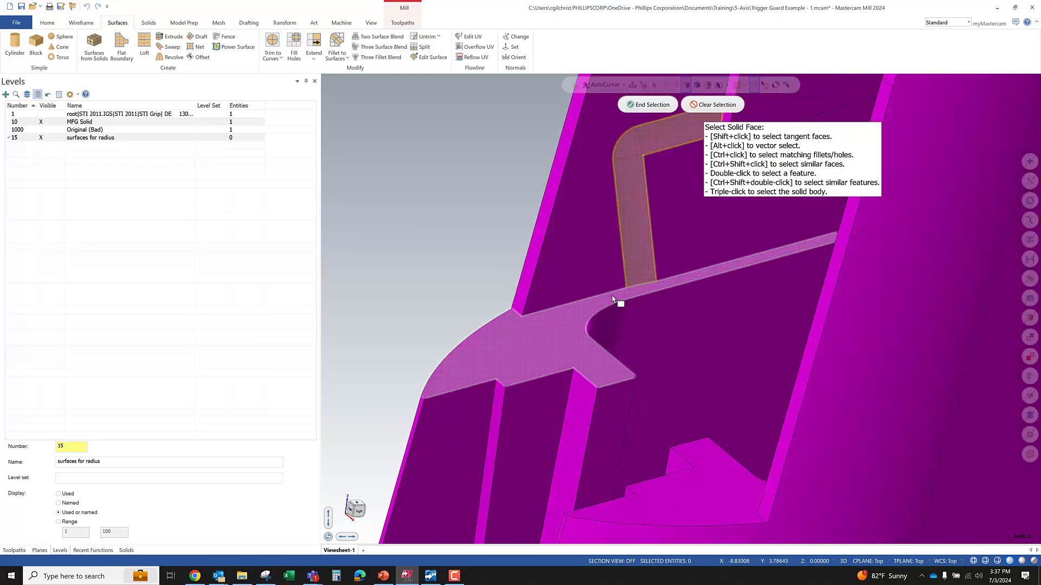
scroll(656, 255, "down", 3)
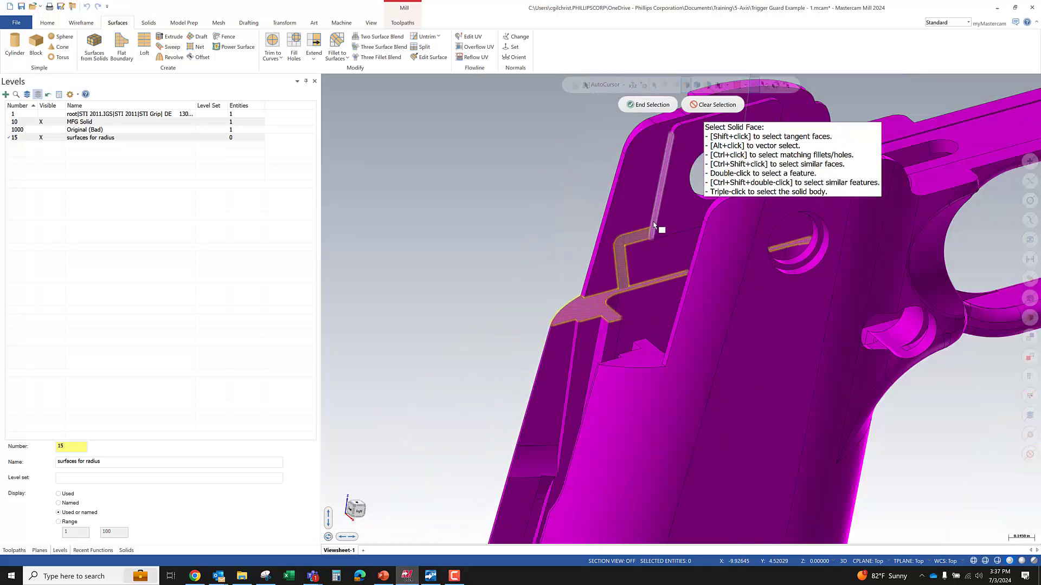
middle_click_drag(660, 258, 745, 208)
scroll(678, 231, "up", 5)
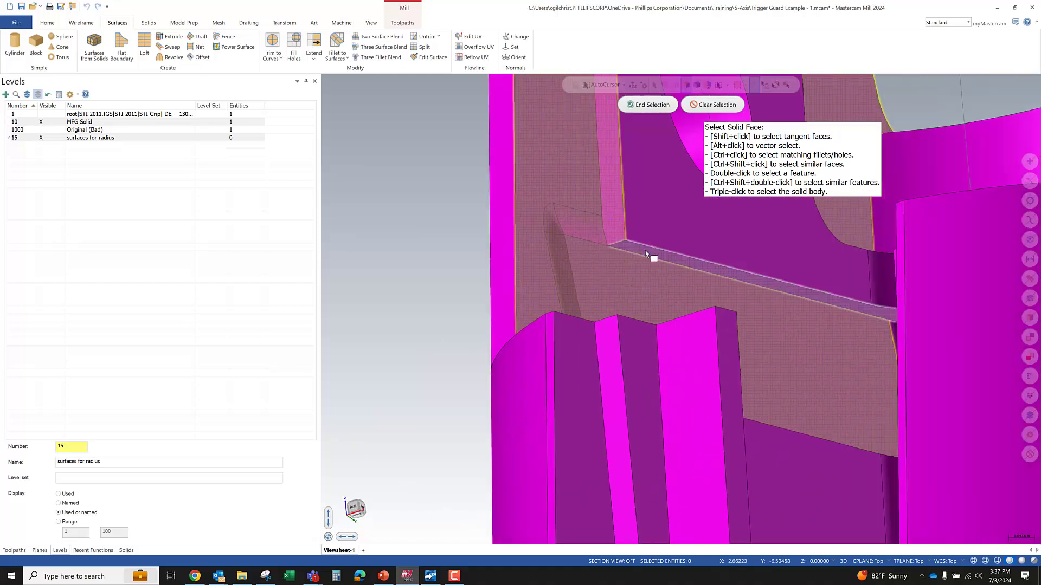
middle_click_drag(642, 248, 590, 250)
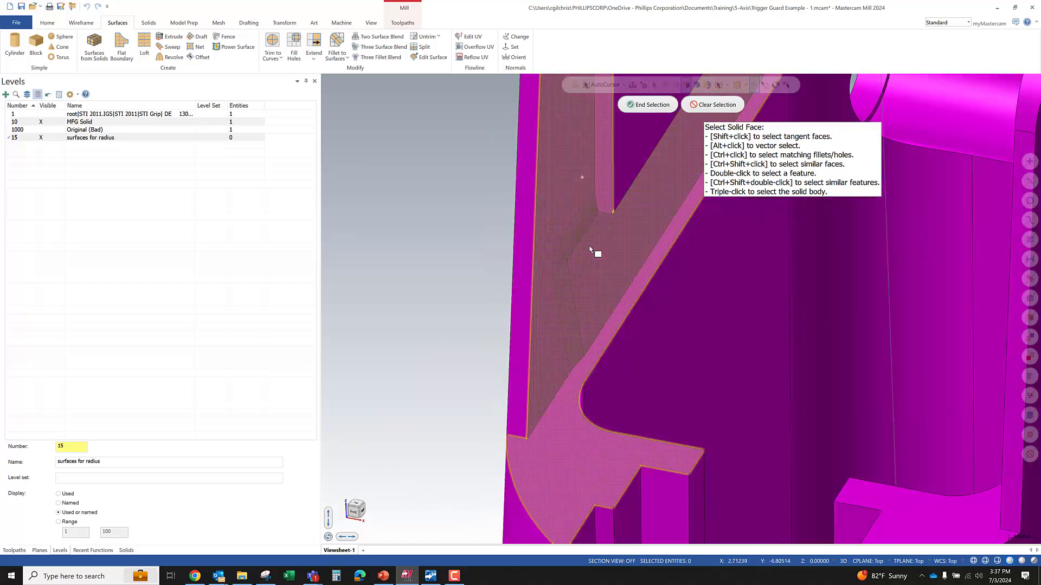
scroll(596, 255, "down", 3)
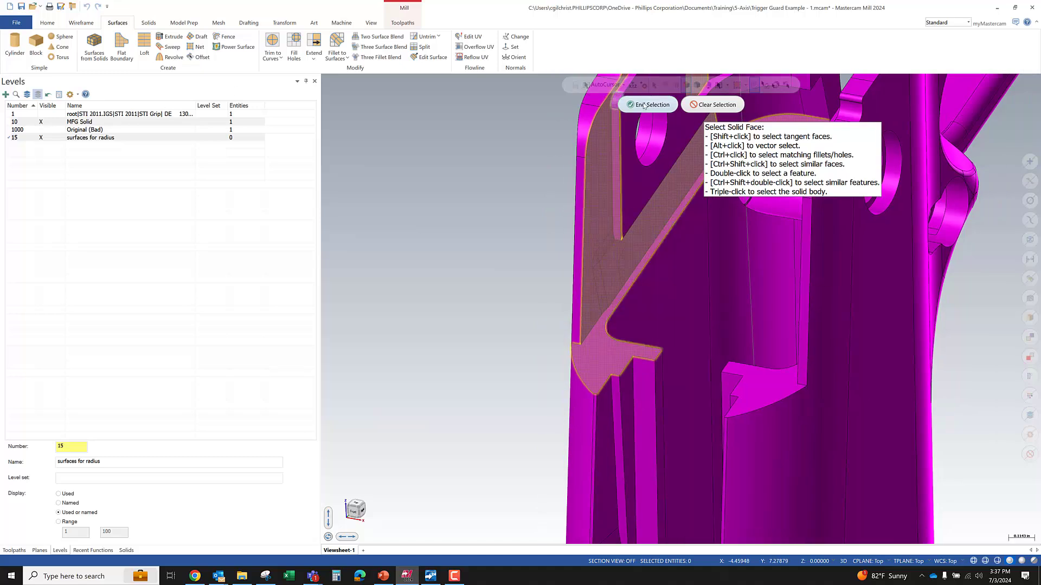
left_click(648, 105)
left_click(309, 98)
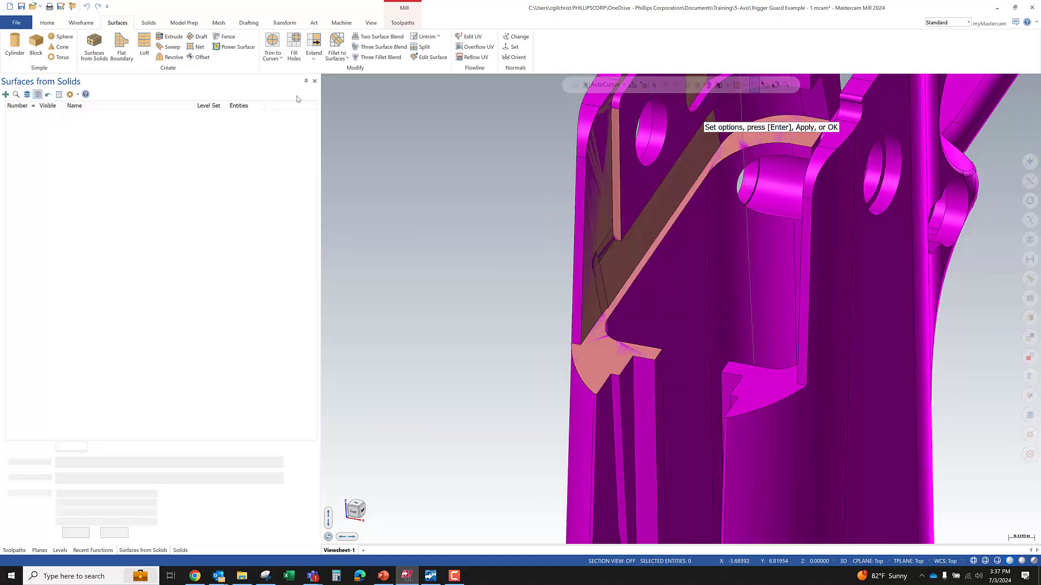
Step: Hide the MFG Solid level to isolate the extracted surfaces and examine their filleted corner
left_click(40, 121)
middle_click_drag(520, 334, 550, 294)
scroll(661, 211, "up", 4)
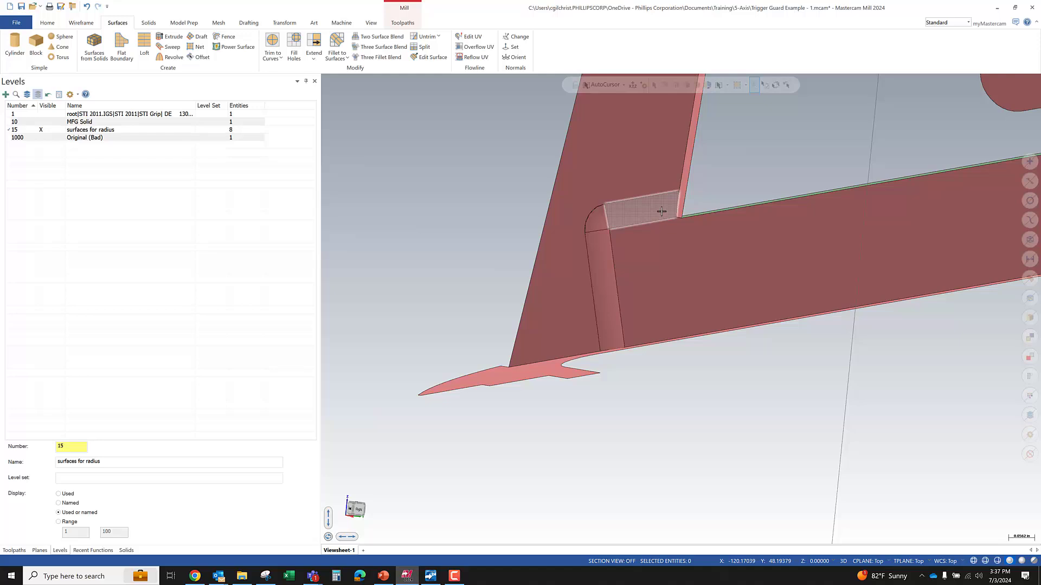
scroll(548, 216, "down", 2)
middle_click_drag(602, 256, 605, 255)
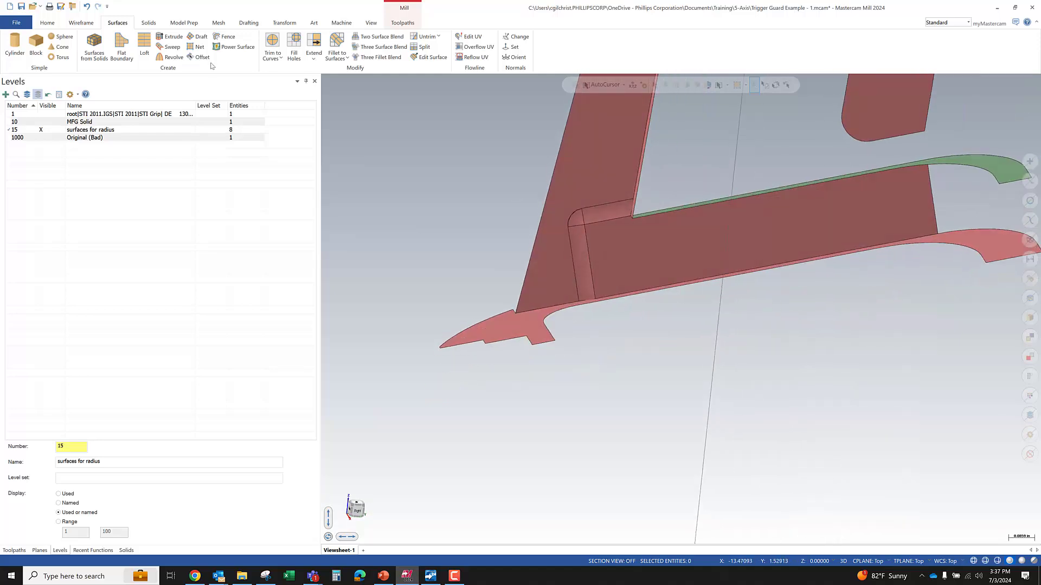
Step: Measure the radius of the upright fillet surface and the adjoining upper fillet surface with Dynamic analysis
left_click(47, 22)
left_click(497, 36)
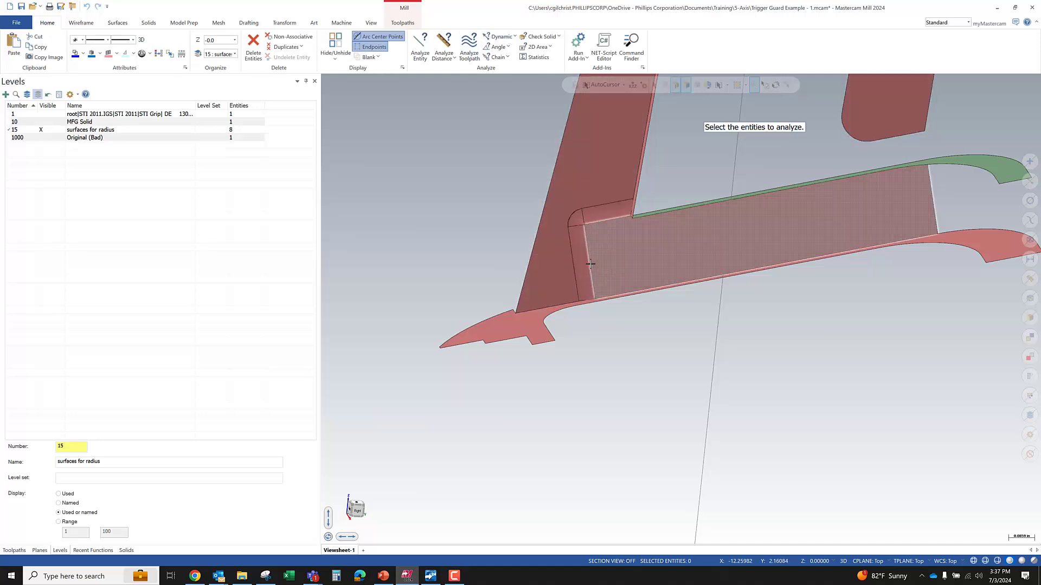
left_click(581, 262)
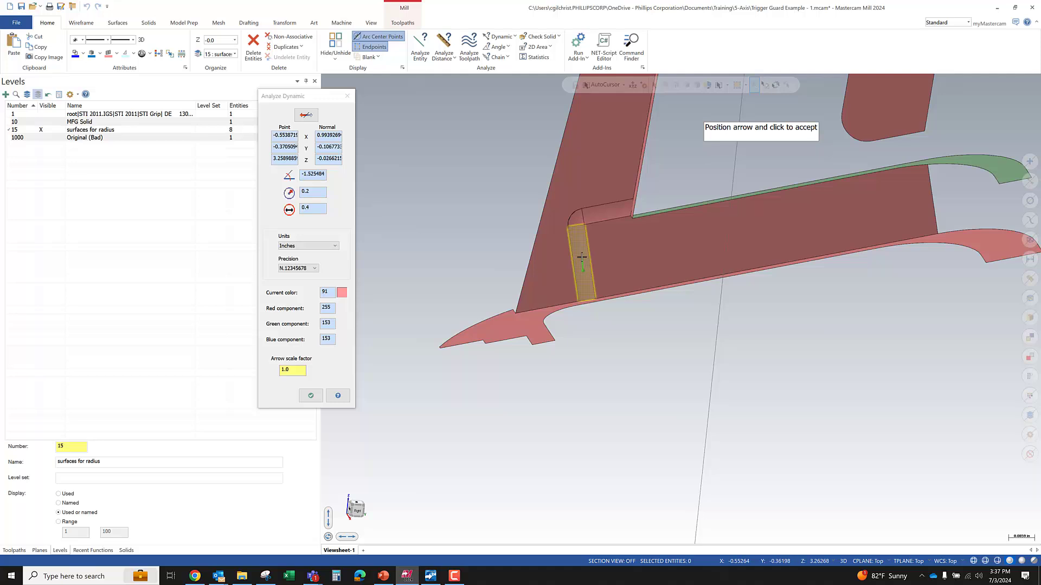
left_click(576, 226)
left_click(598, 209)
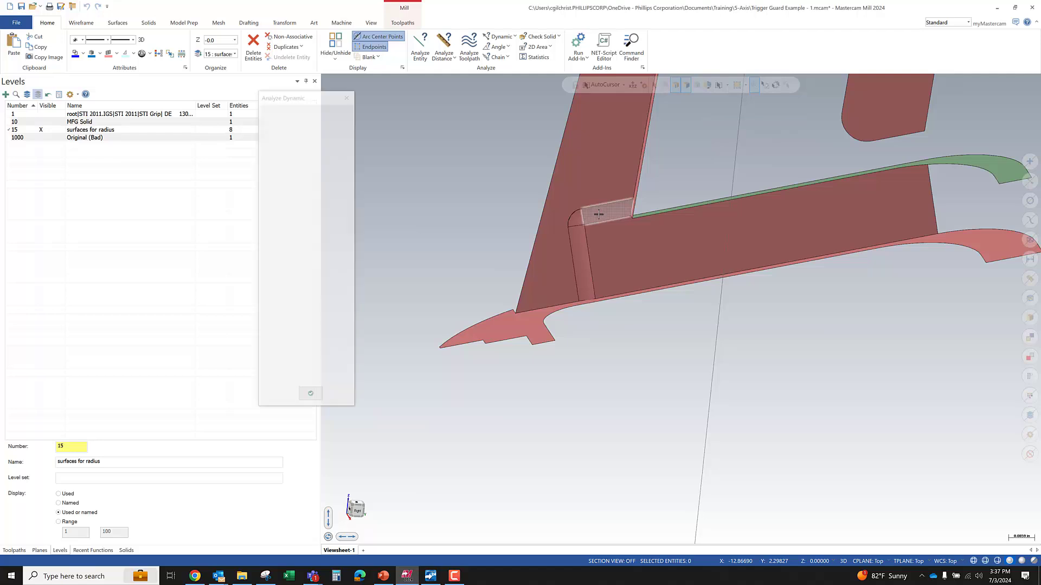
key("Escape")
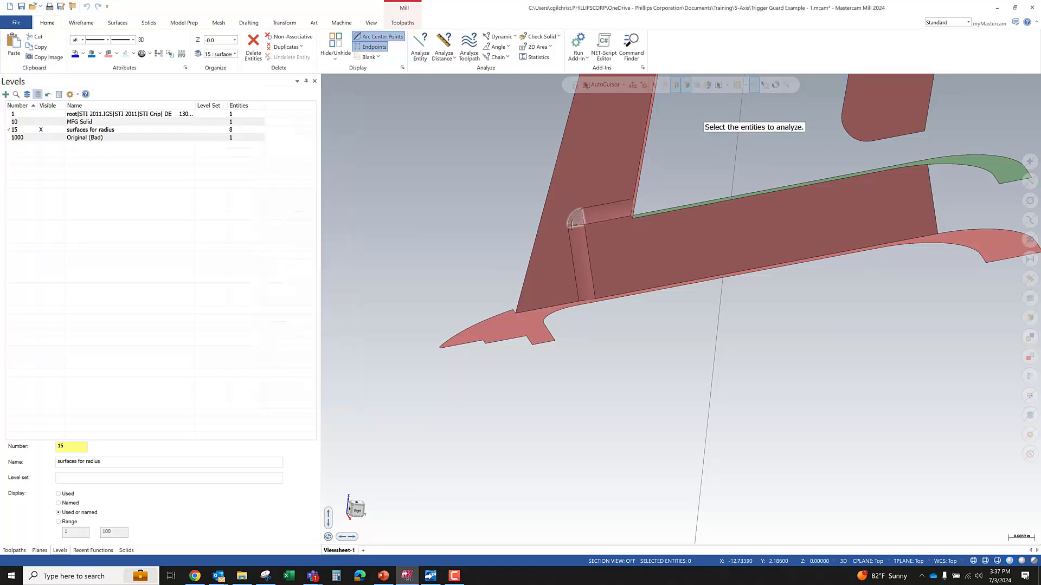
Step: Measure the radius of the small rounded patch joining the two fillets with Dynamic analysis and examine the surrounding corner
left_click(574, 219)
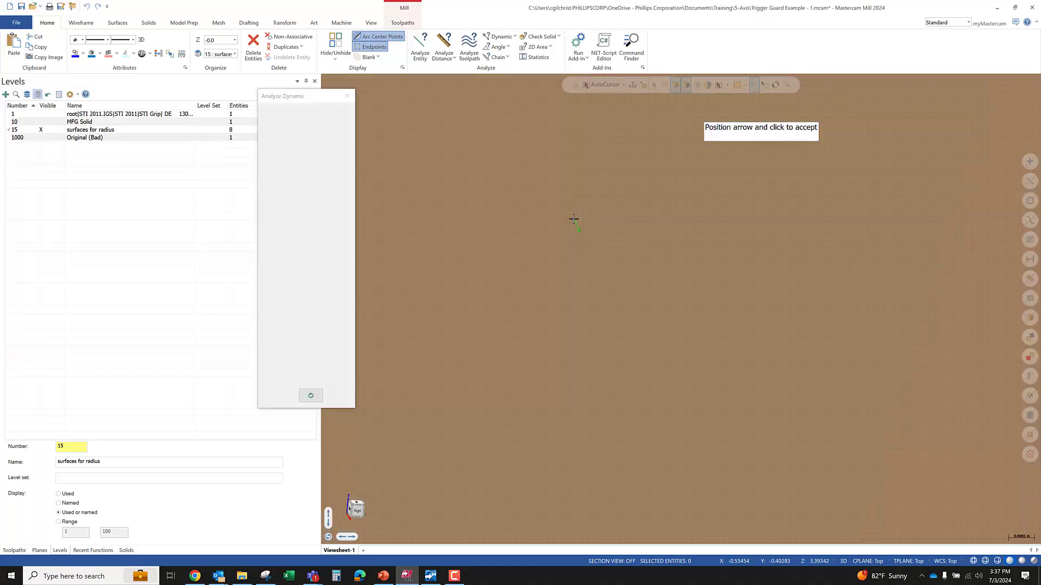
scroll(577, 239, "down", 4)
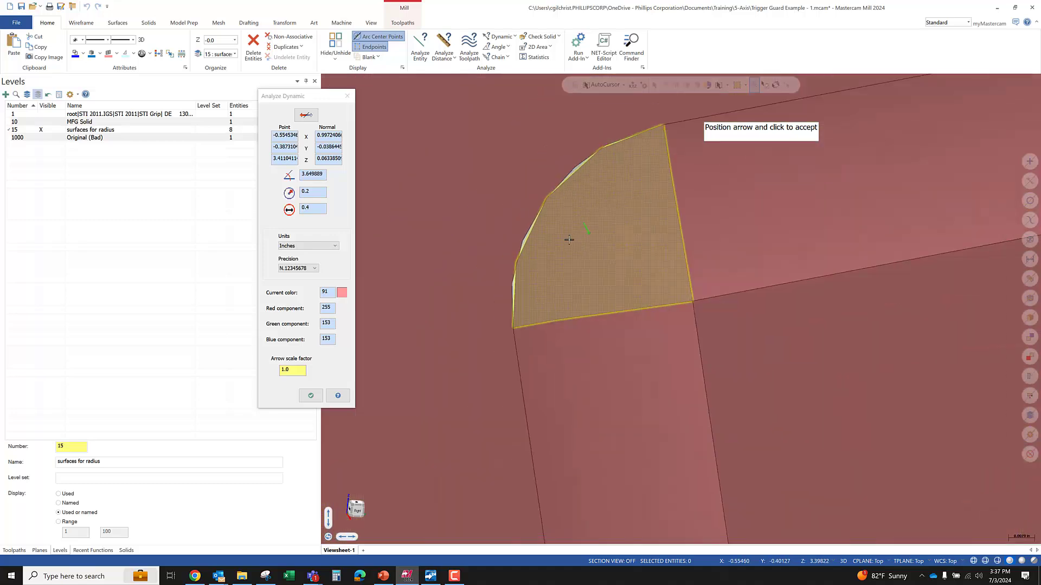
key("Escape")
scroll(542, 231, "down", 5)
key("Escape")
mouse_move(522, 273)
middle_mouse_down()
mouse_move(523, 233)
mouse_move(463, 214)
mouse_move(470, 223)
mouse_move(420, 226)
mouse_move(446, 306)
middle_mouse_up()
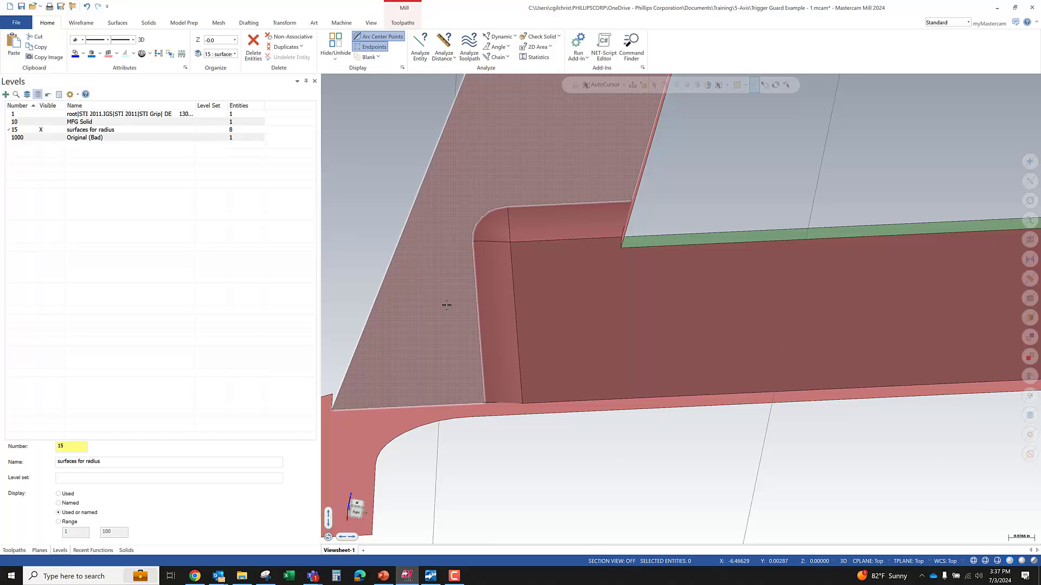
Step: Try a surface fillet of radius 0.25 between the upper fillet surface and the narrow end face beside it
middle_click_drag(658, 269, 558, 262)
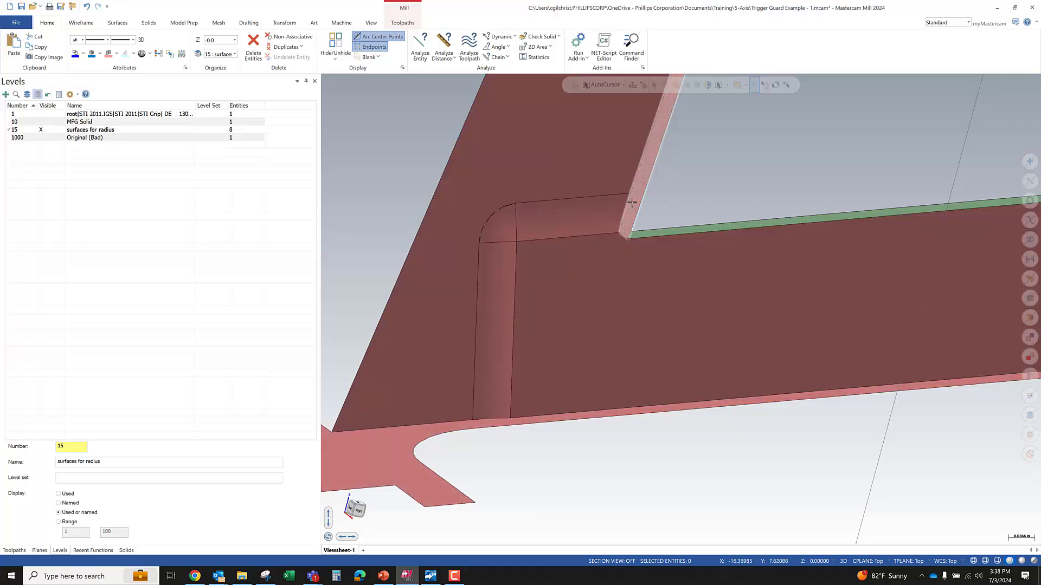
mouse_move(628, 250)
middle_mouse_down()
mouse_move(685, 179)
mouse_move(627, 249)
mouse_move(655, 249)
middle_mouse_up()
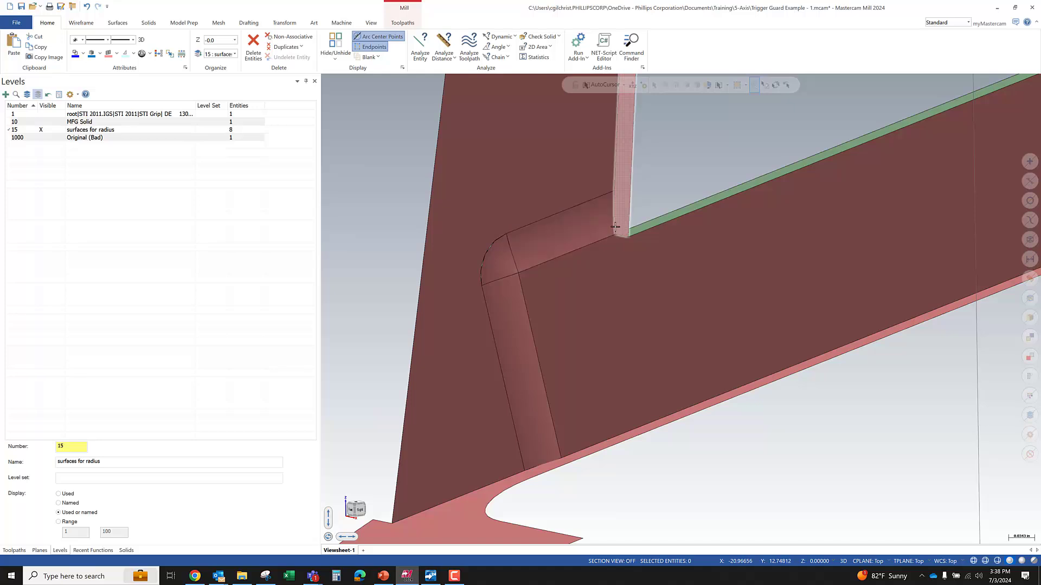
mouse_move(615, 234)
middle_mouse_down()
mouse_move(713, 206)
mouse_move(674, 210)
mouse_move(529, 401)
middle_mouse_up()
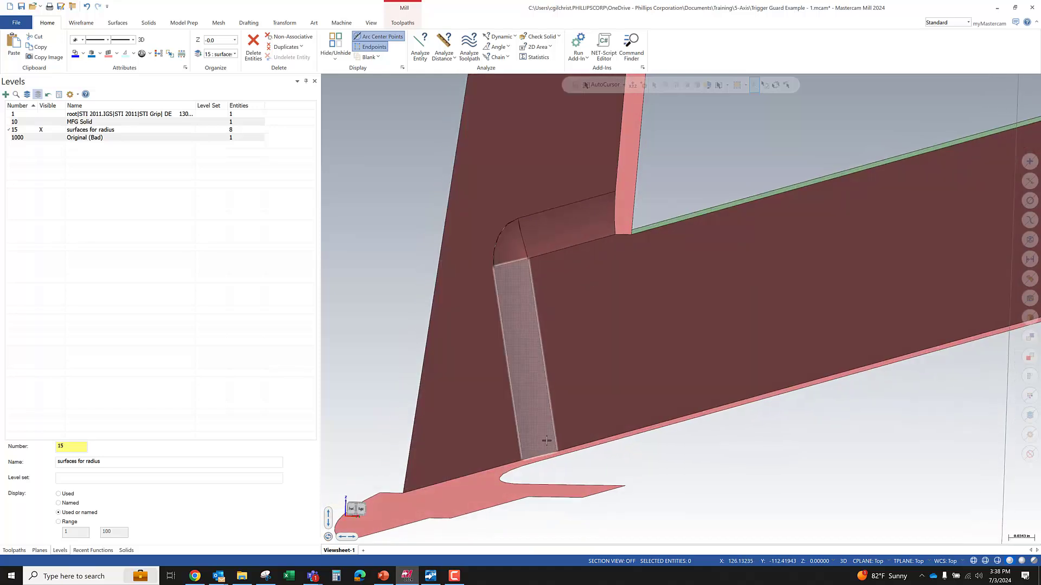
scroll(623, 203, "up", 3)
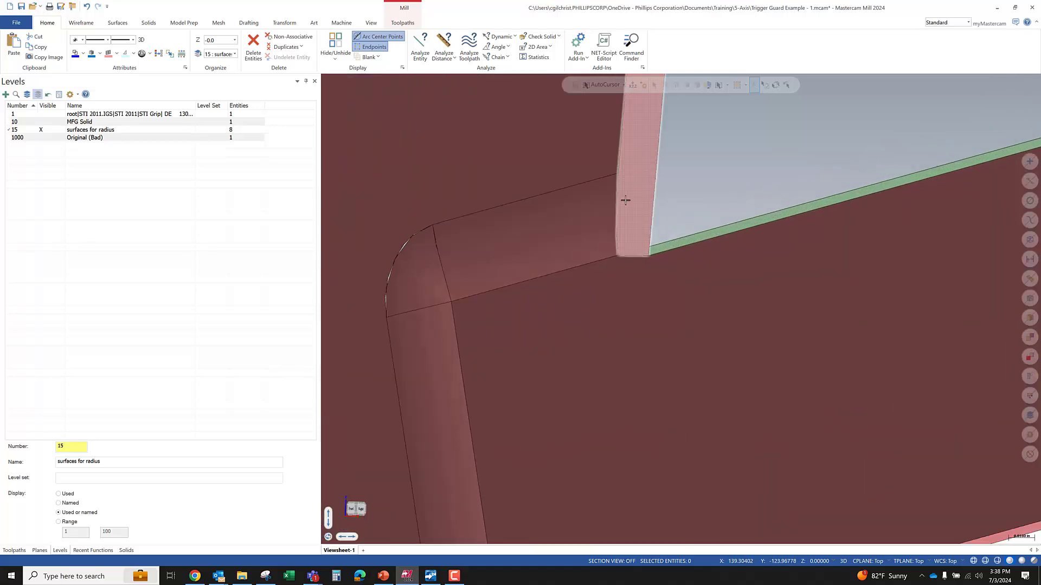
scroll(627, 180, "down", 3)
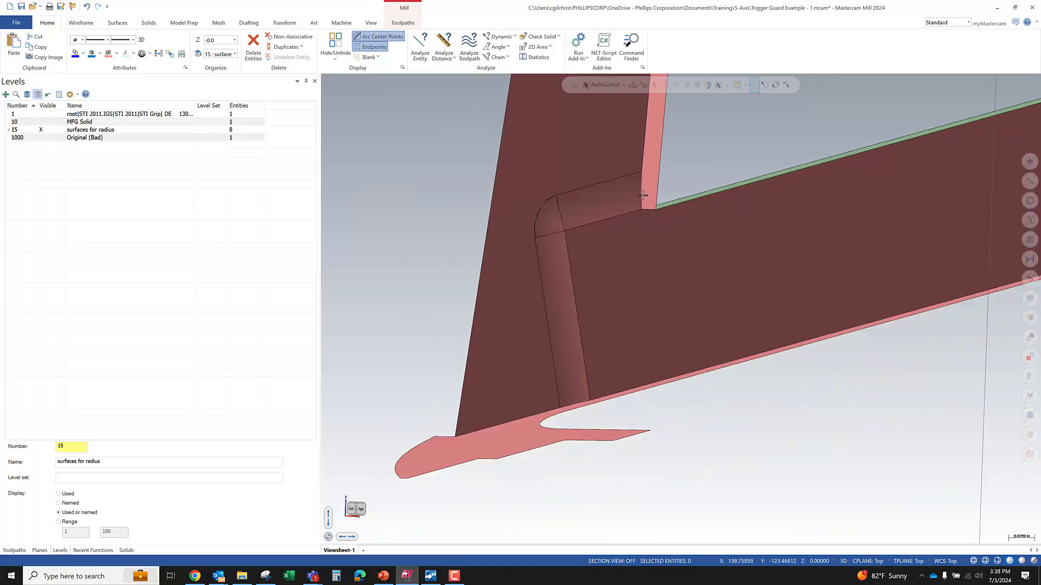
mouse_move(617, 328)
middle_mouse_down()
mouse_move(653, 335)
mouse_move(618, 323)
mouse_move(614, 343)
middle_mouse_up()
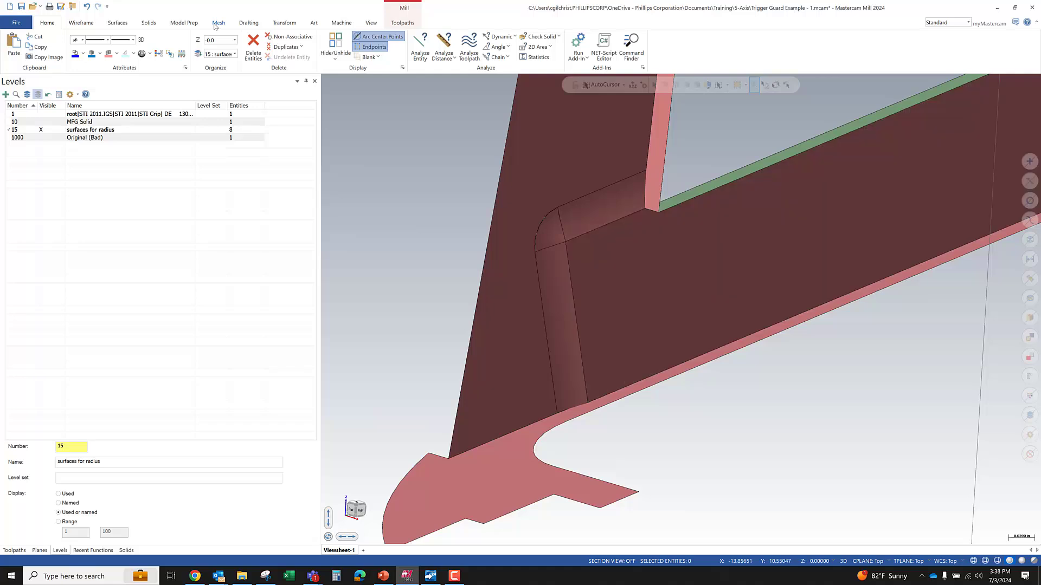
left_click(117, 22)
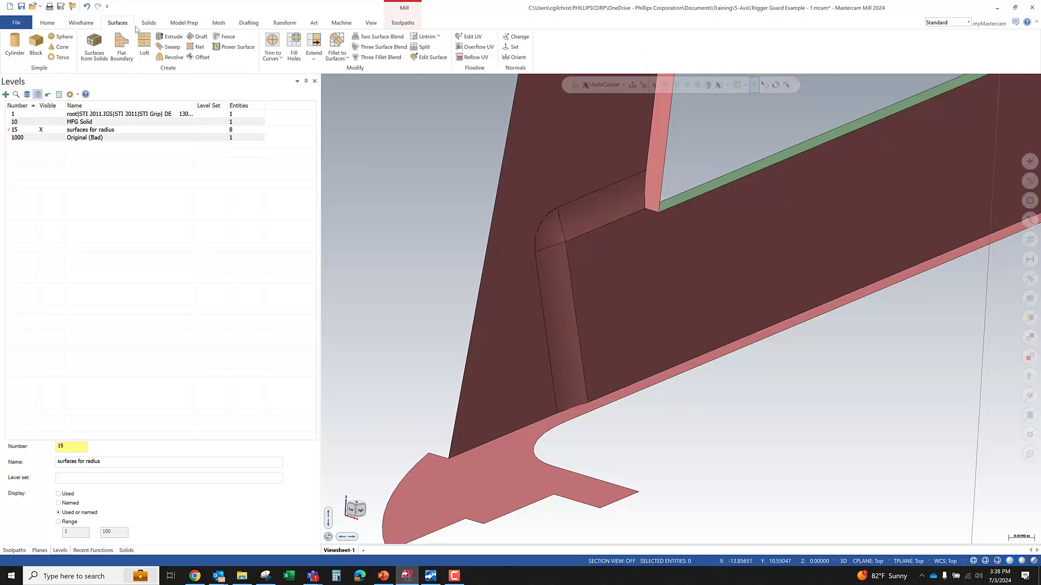
left_click(340, 59)
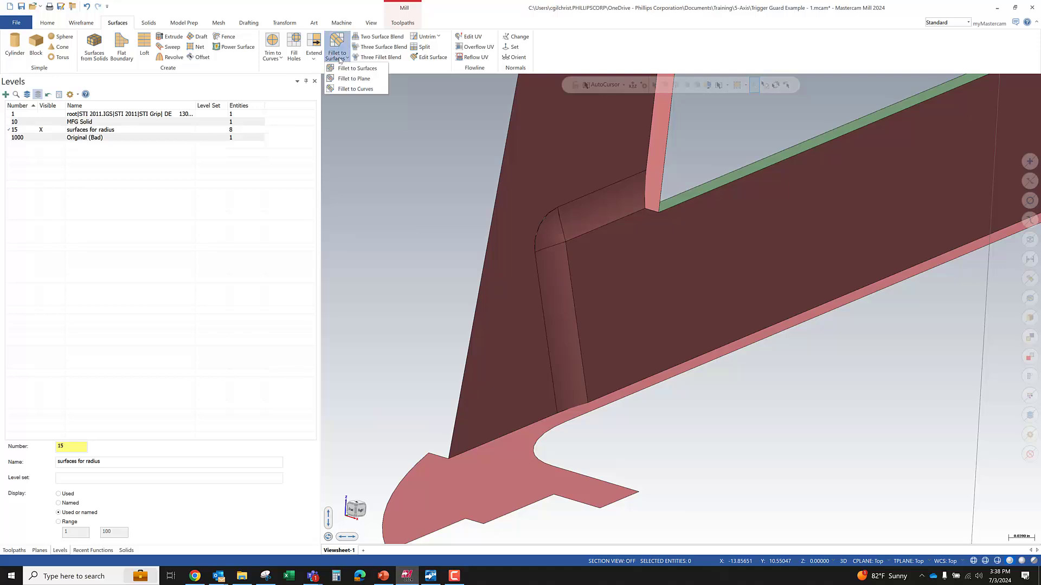
left_click(372, 69)
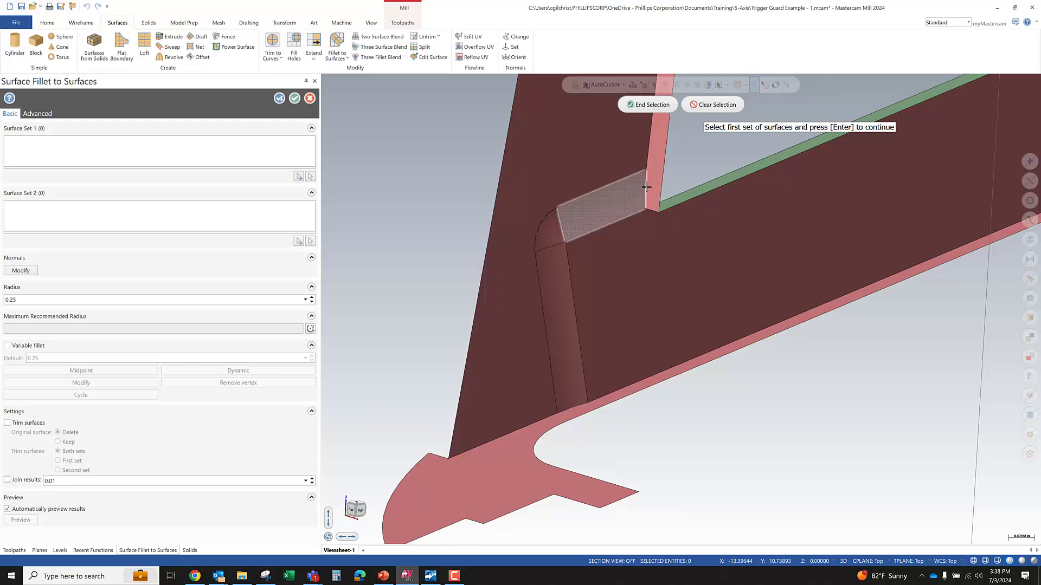
left_click(648, 105)
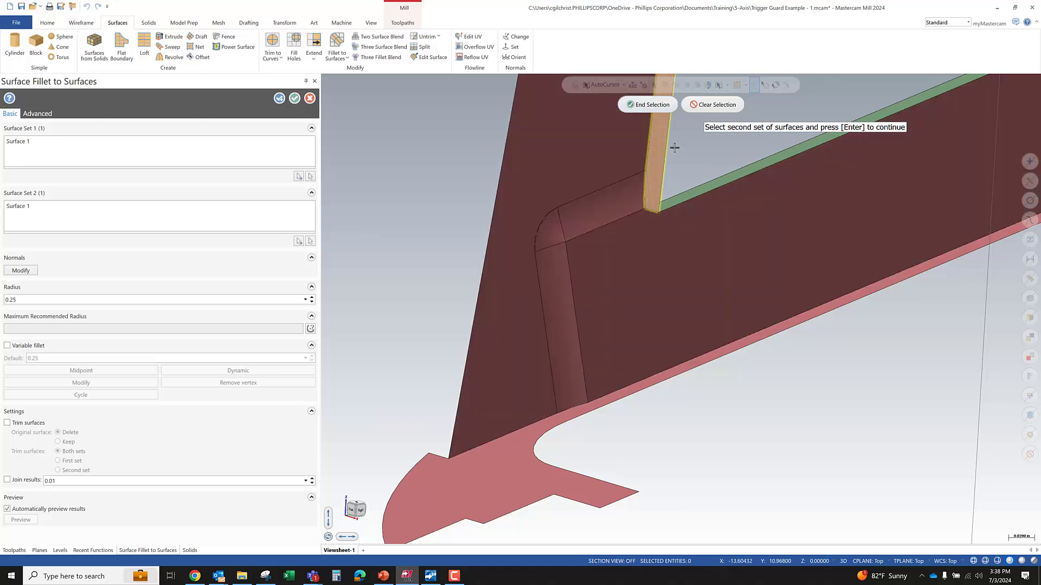
left_click(648, 104)
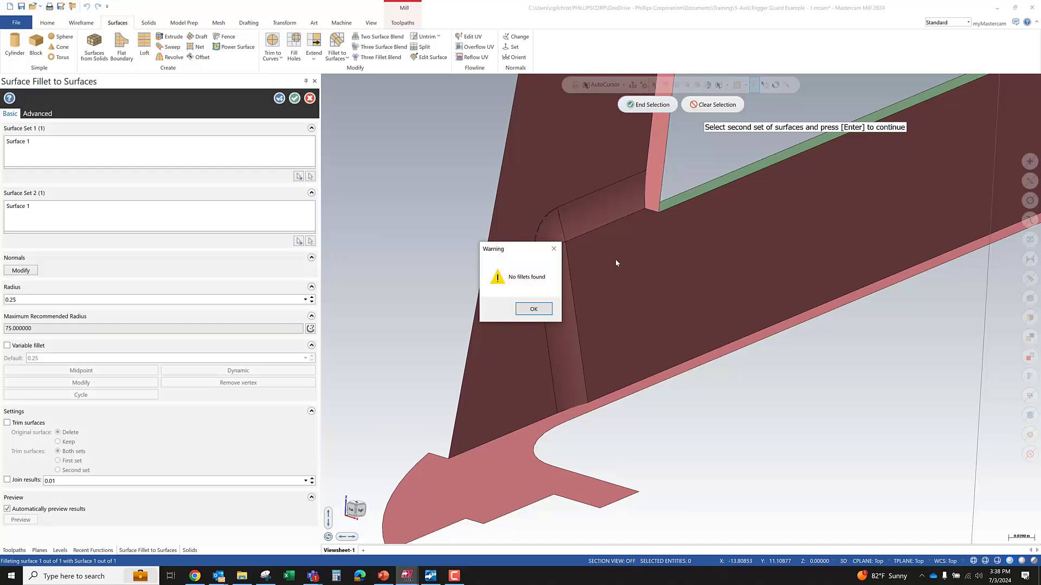
left_click(534, 309)
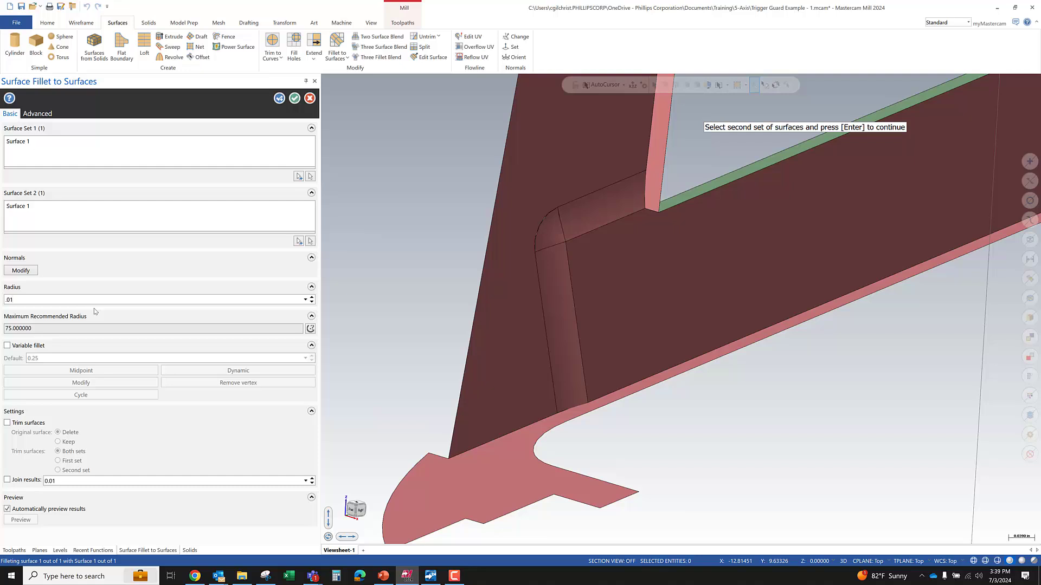
Step: Set the surface fillet radius to 0.02 and examine the previewed fillet at the end of the upper fillet surface
type(".02")
key("Return")
middle_click_drag(602, 205, 584, 164)
scroll(635, 192, "up", 3)
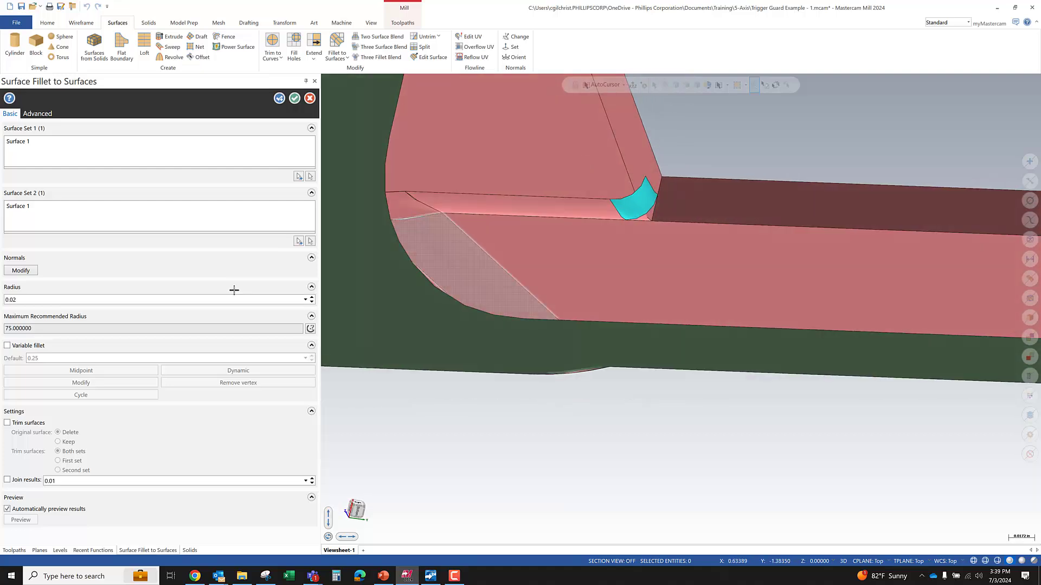
Step: Set the surface fillet radius to 0.01 and create the fillet surface
type(".")
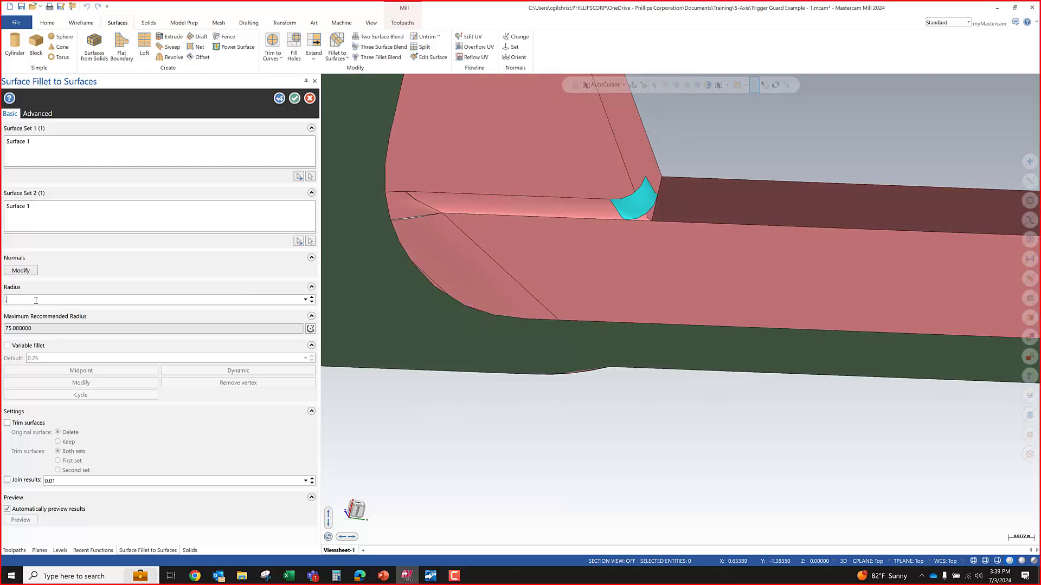
key("Return")
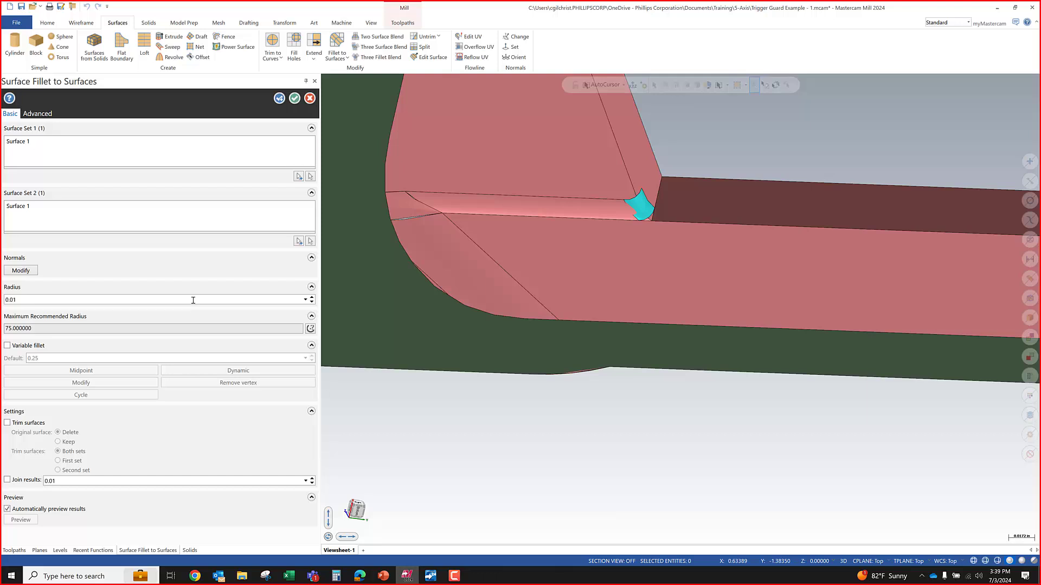
scroll(623, 205, "up", 2)
middle_click_drag(670, 199, 690, 241)
scroll(686, 222, "down", 4)
middle_click_drag(672, 207, 641, 203)
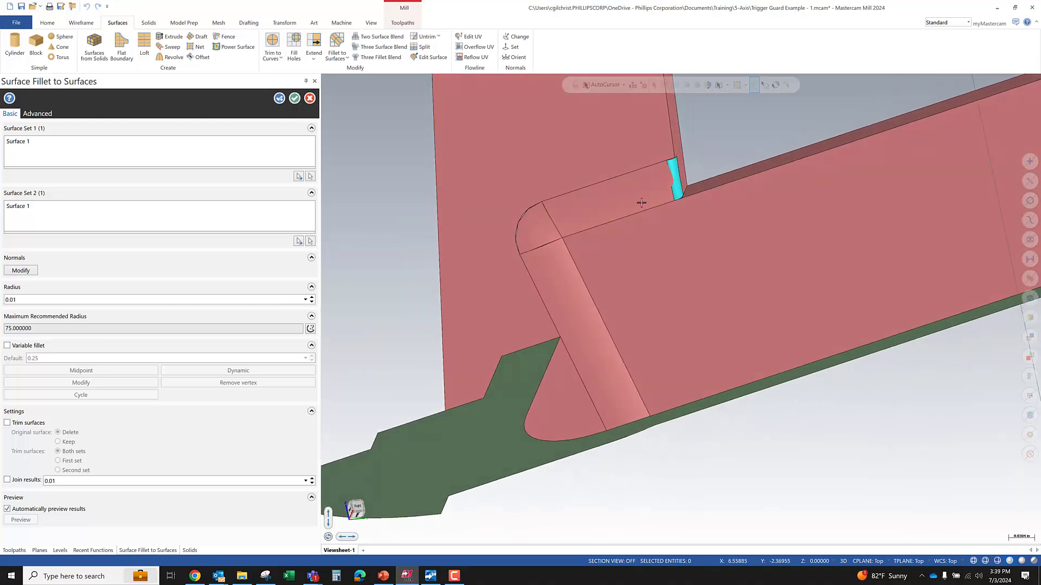
key("Return")
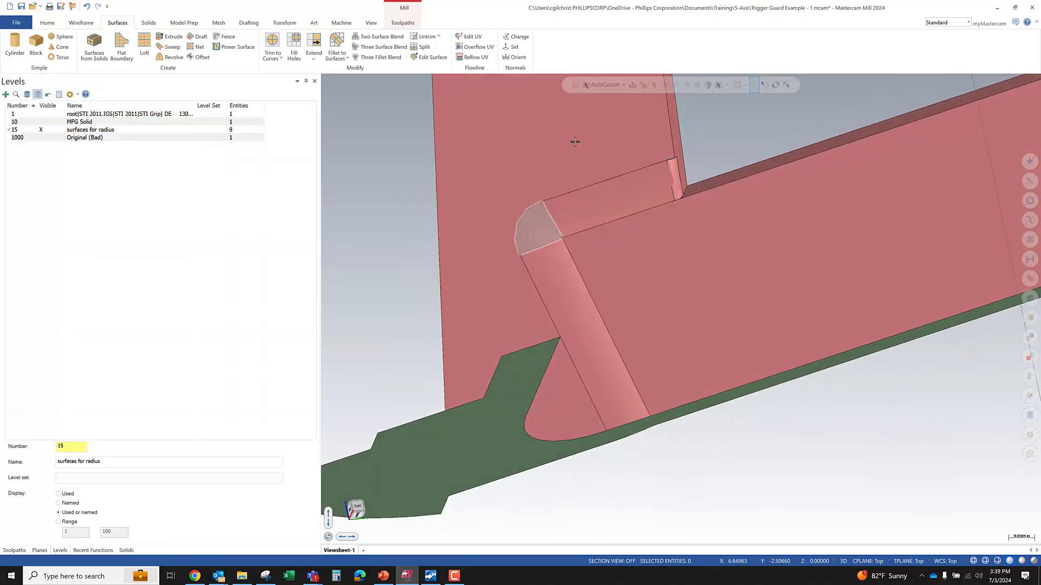
Step: Delete the new fillet surface between the upper fillet and the narrow end face
scroll(659, 139, "down", 1)
left_click(678, 186)
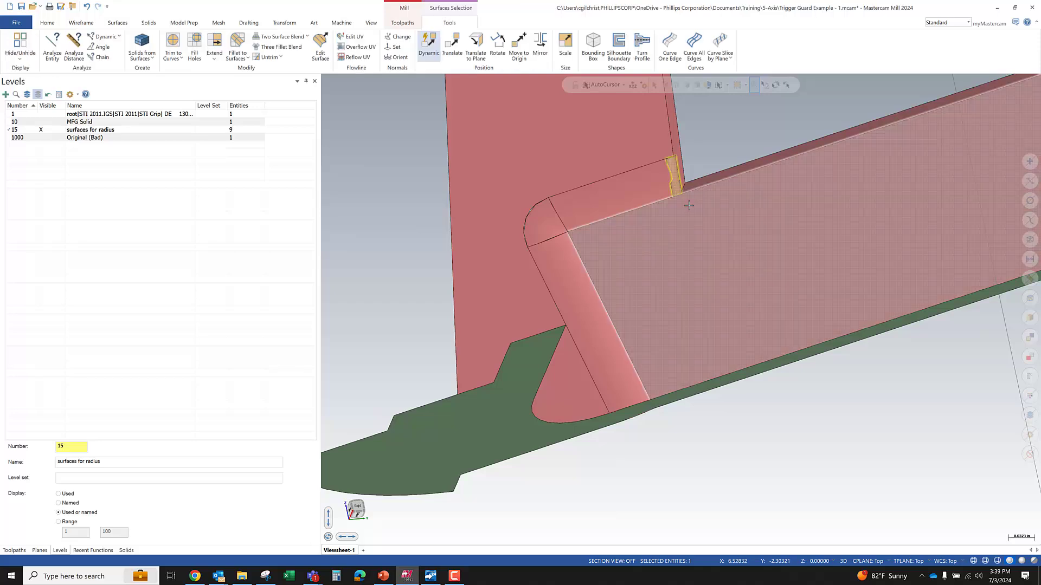
key("Delete")
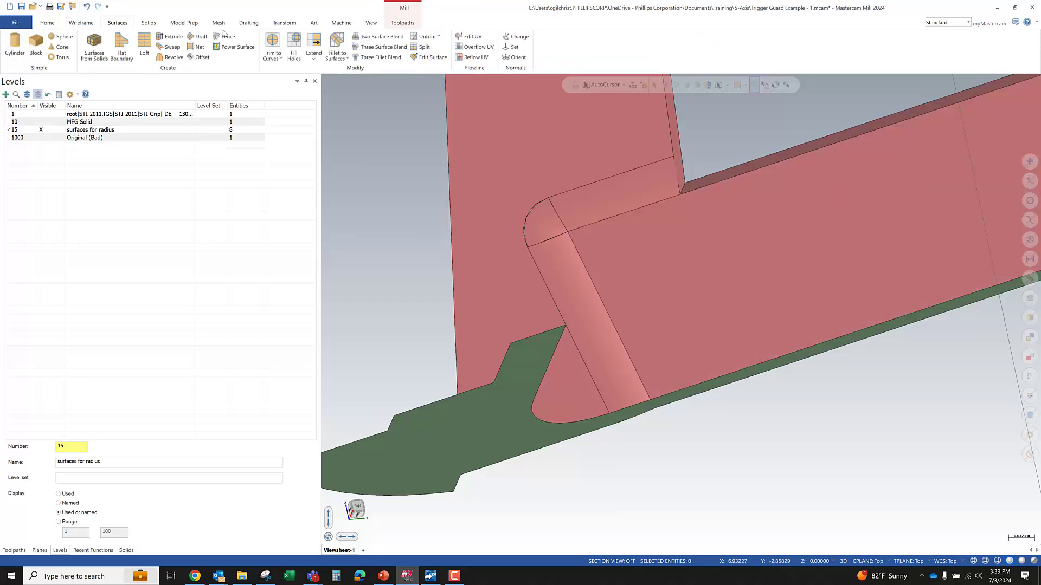
Step: Create a Unified multiaxis toolpath with the default 1/2 BALL ENDMILL and no drive surfaces, keeping the operation
left_click(404, 24)
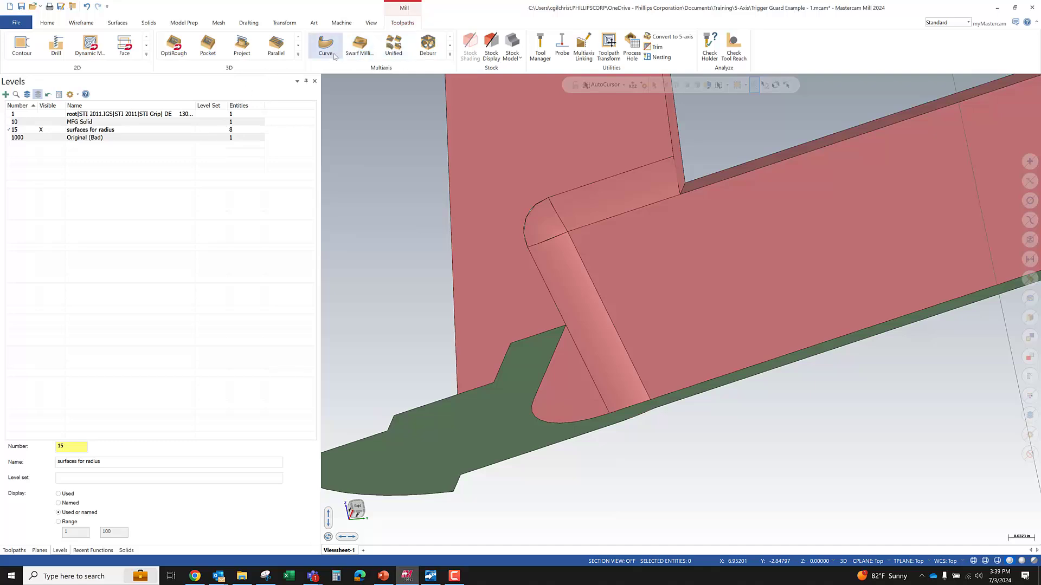
left_click(450, 54)
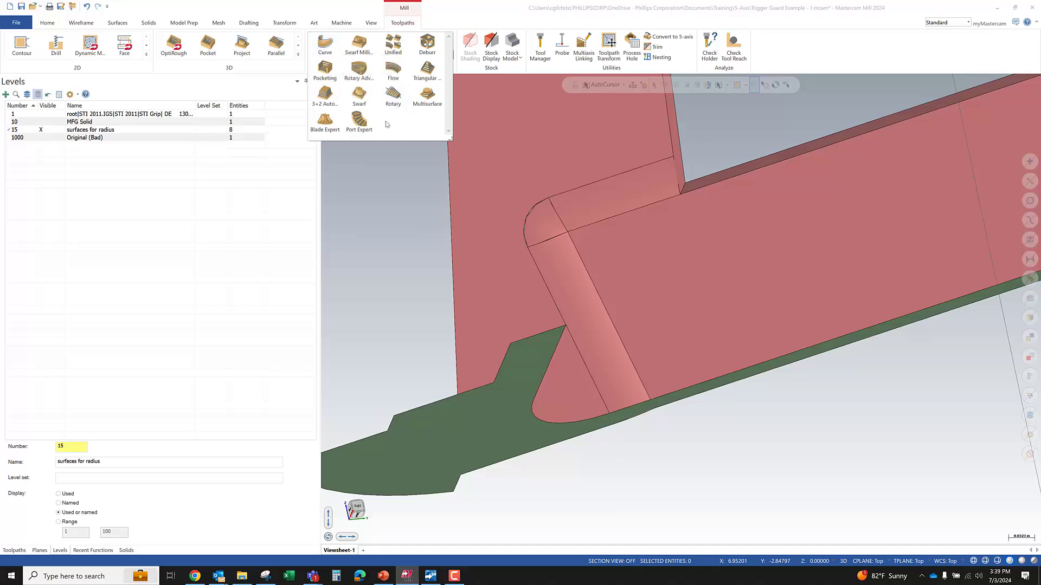
left_click(389, 43)
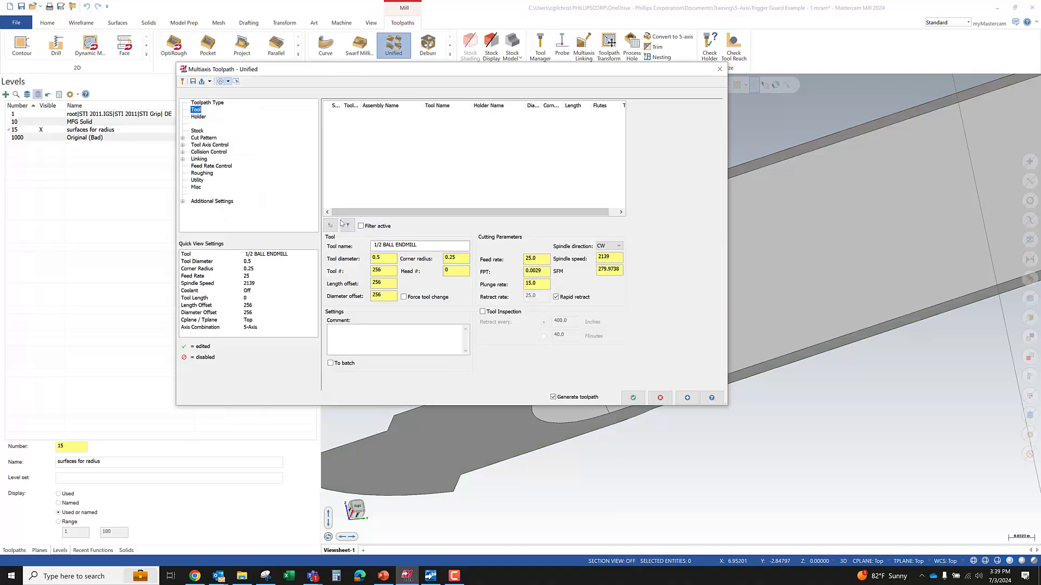
left_click(633, 397)
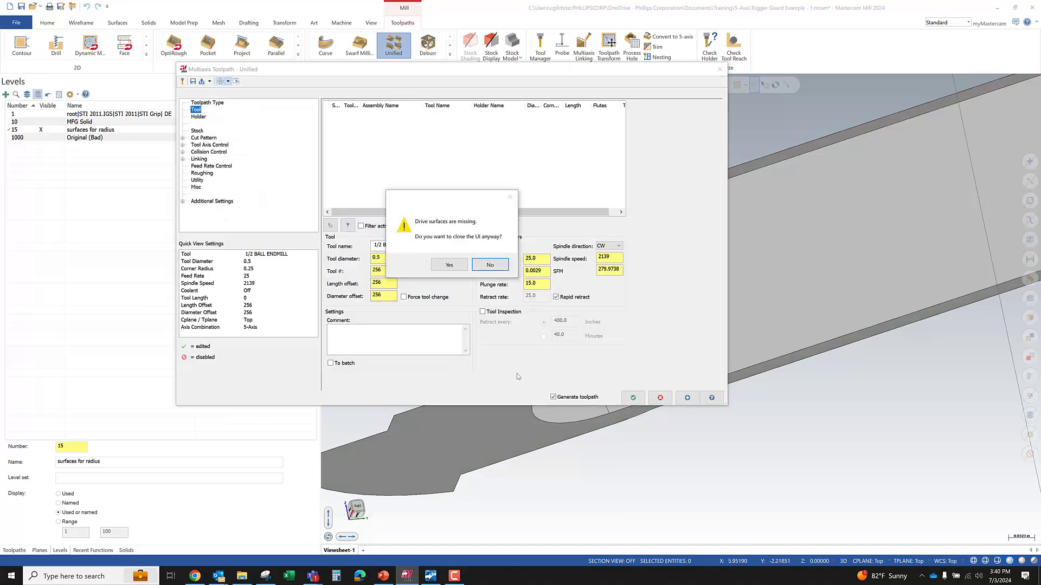
left_click(450, 265)
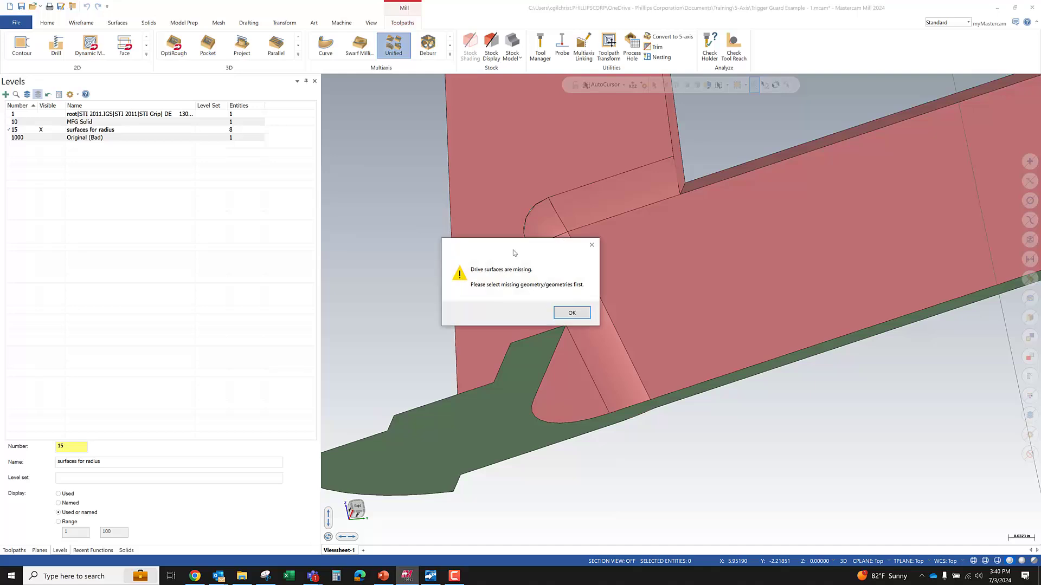
left_click(573, 319)
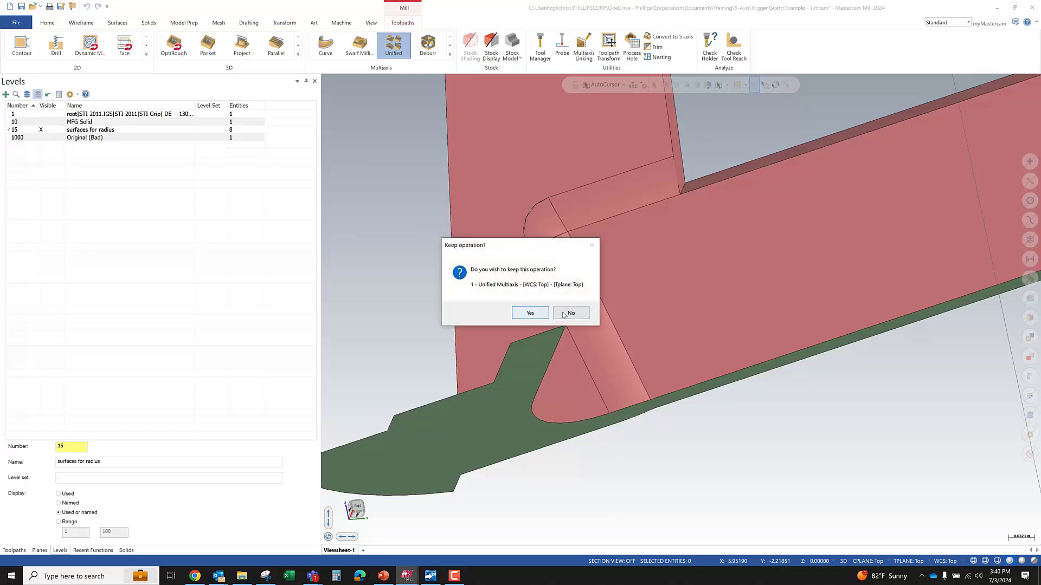
left_click(537, 316)
Step: Create edge curves along the outer edges of the upright fillet, the rounded corner patch and the upper fillet
middle_click_drag(584, 289, 544, 283)
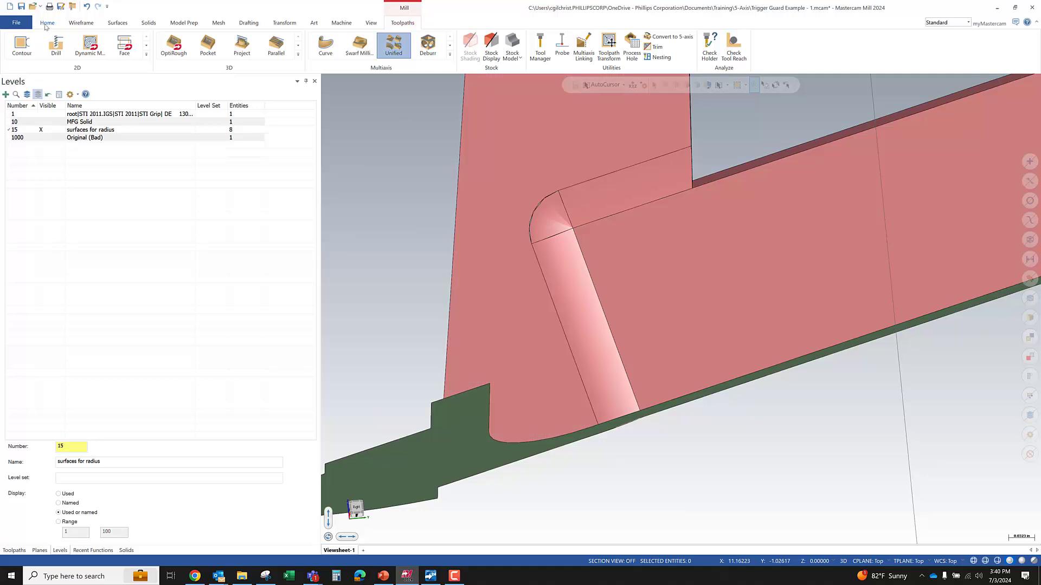
left_click(82, 23)
left_click(469, 46)
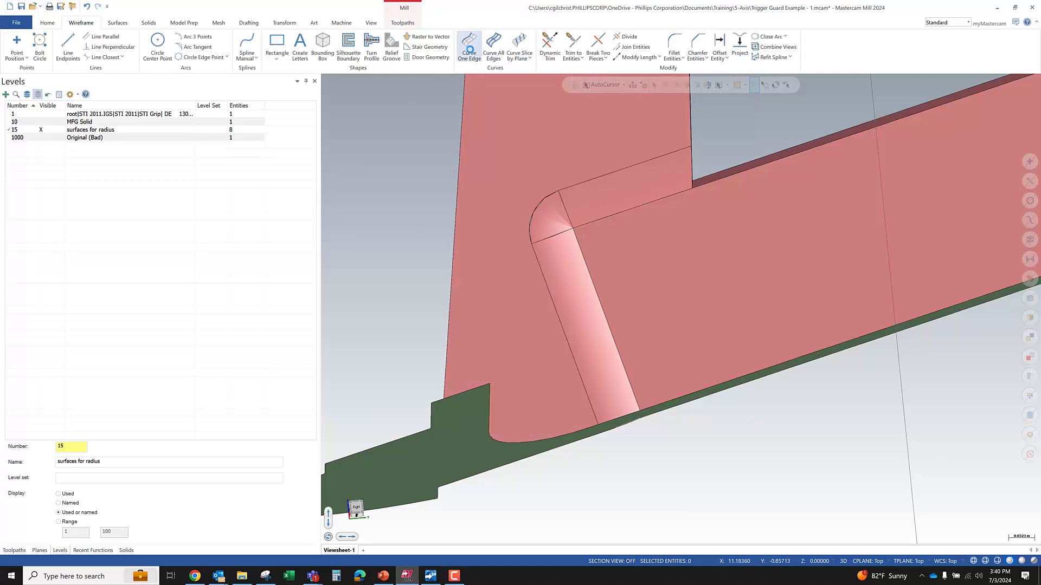
left_click(543, 275)
left_click(548, 214)
left_click(554, 201)
left_click(590, 197)
left_click(579, 170)
Step: Create edge curves along the inner edges of the upright and upper fillets, where they border the large wall face
left_click(581, 291)
left_click(610, 281)
left_click(592, 213)
left_click(604, 235)
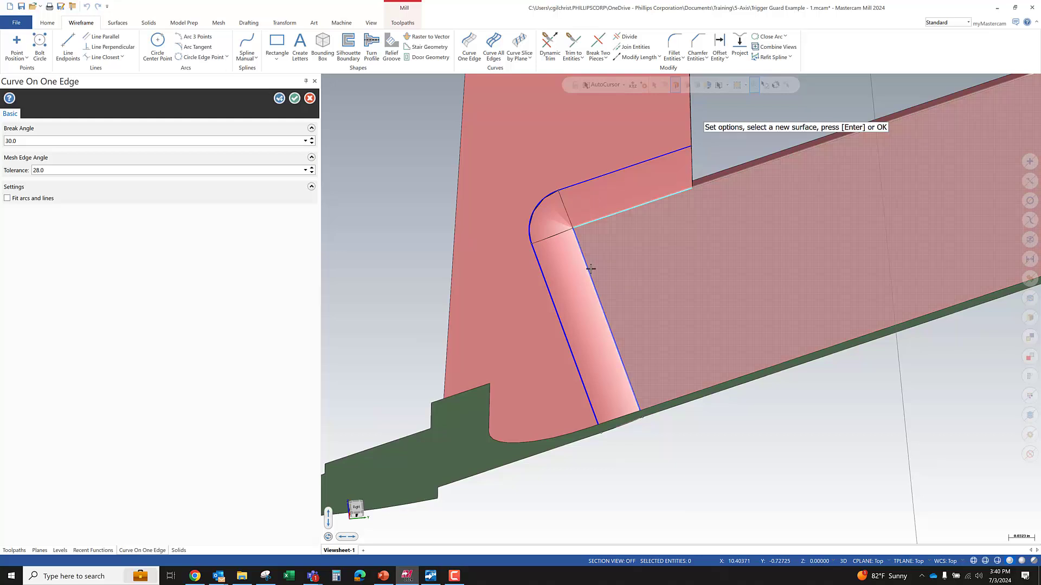
left_click(294, 98)
Step: Fillet the sharp corner between the two inner edge curves with a 0.02 radius, trimming both curves
scroll(531, 203, "up", 4)
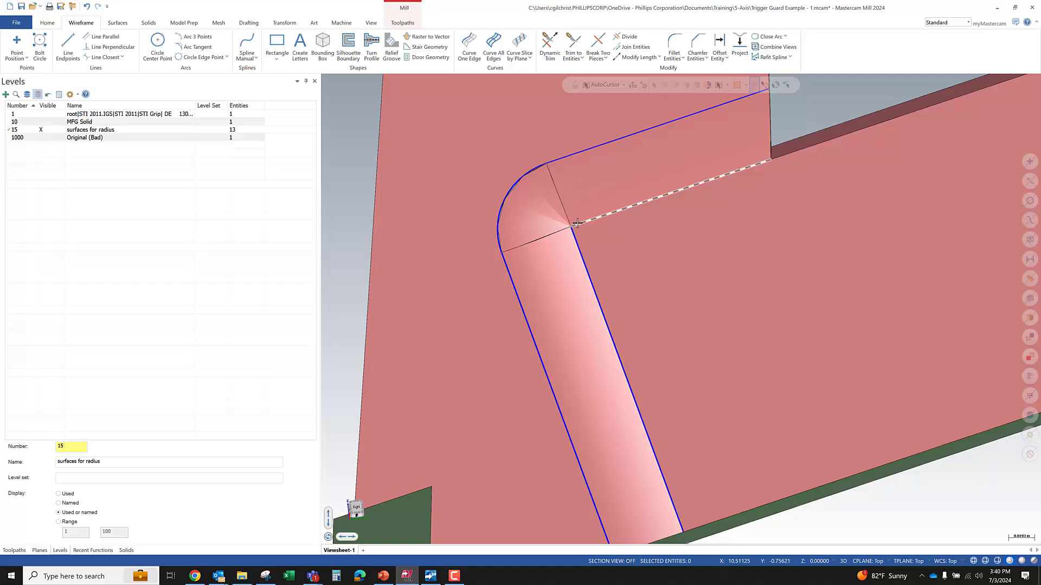
scroll(567, 230, "up", 4)
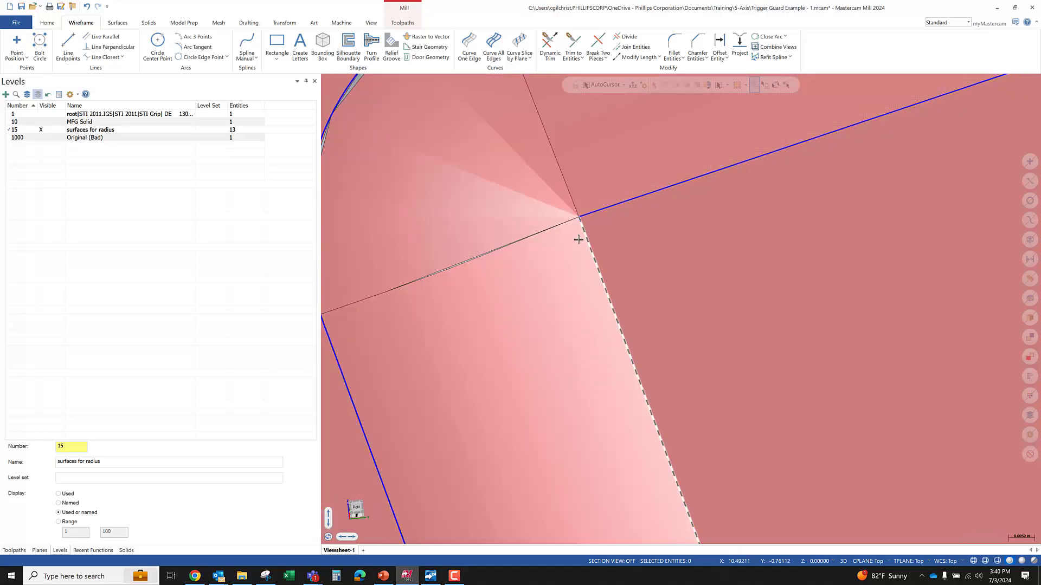
scroll(578, 235, "down", 2)
left_click(674, 46)
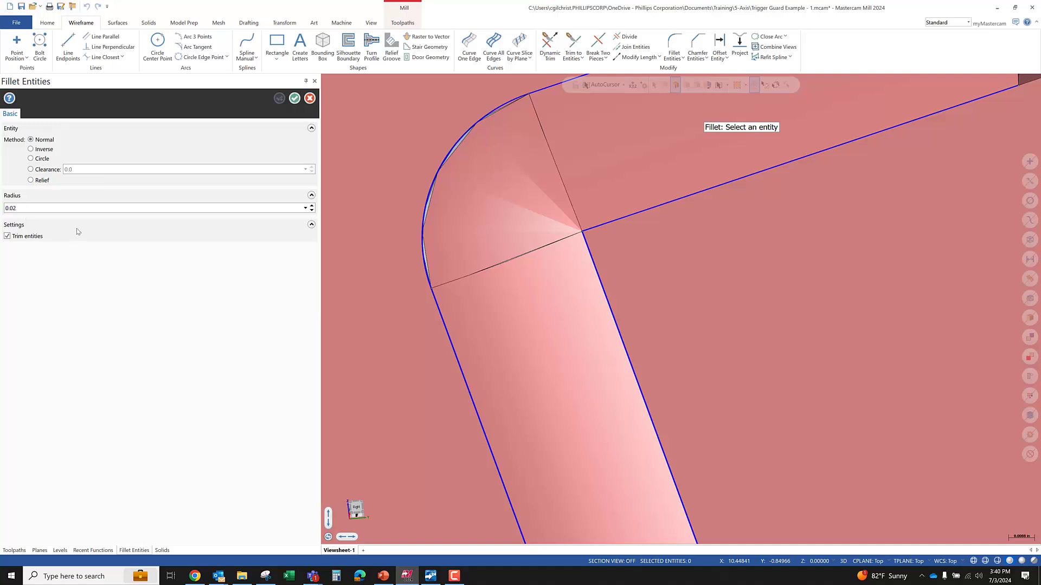
left_click(586, 233)
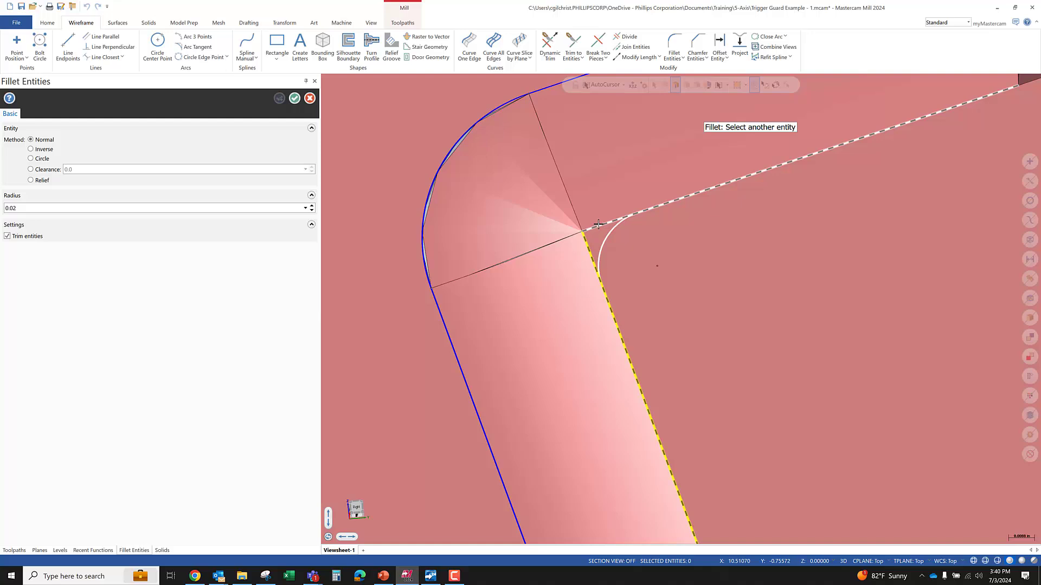
left_click(598, 224)
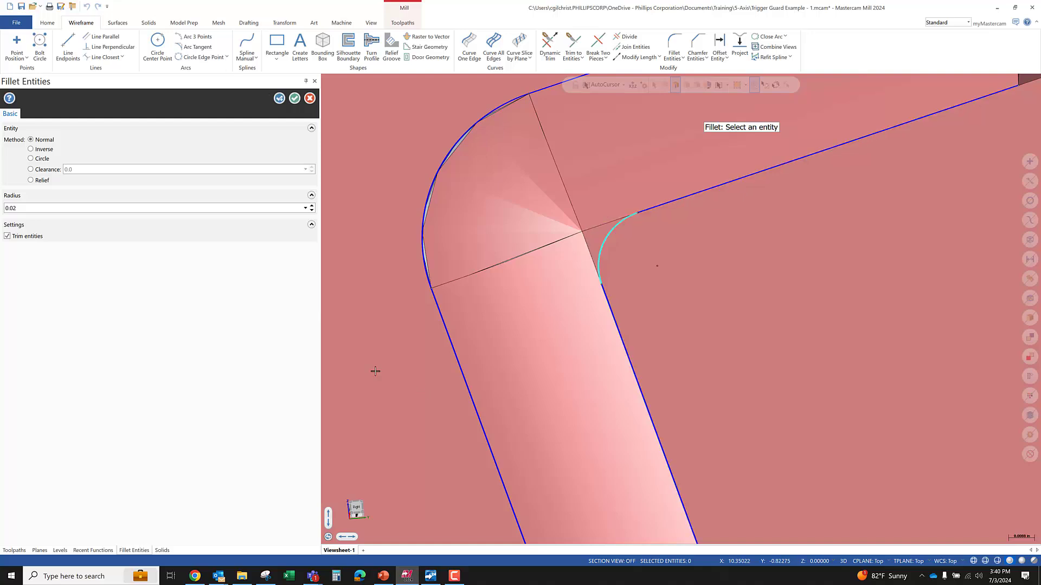
Step: Set the radius of the inner-corner curve fillet to 0.01
type("0.01")
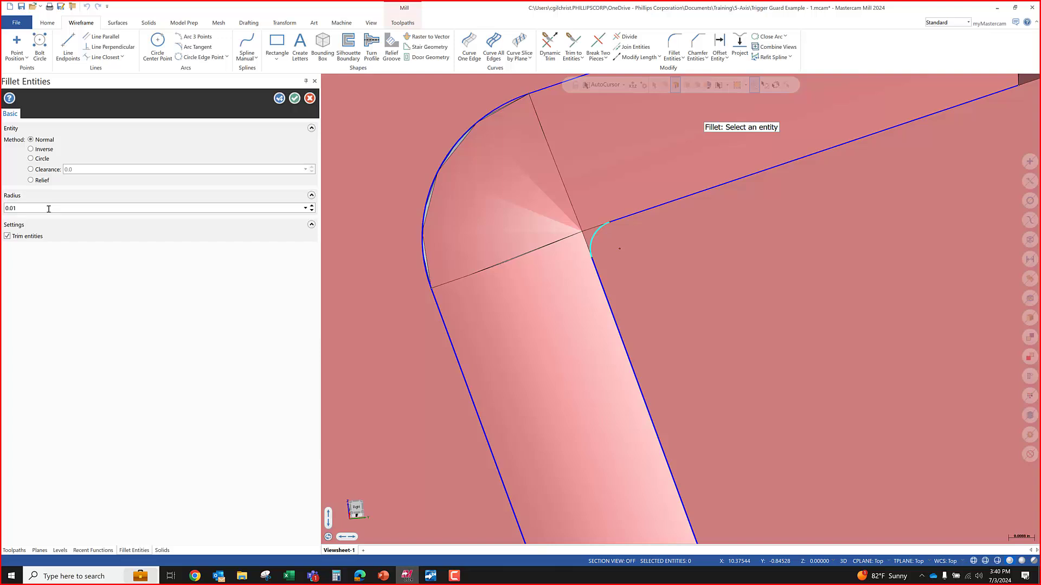
key("Return")
scroll(502, 309, "down", 2)
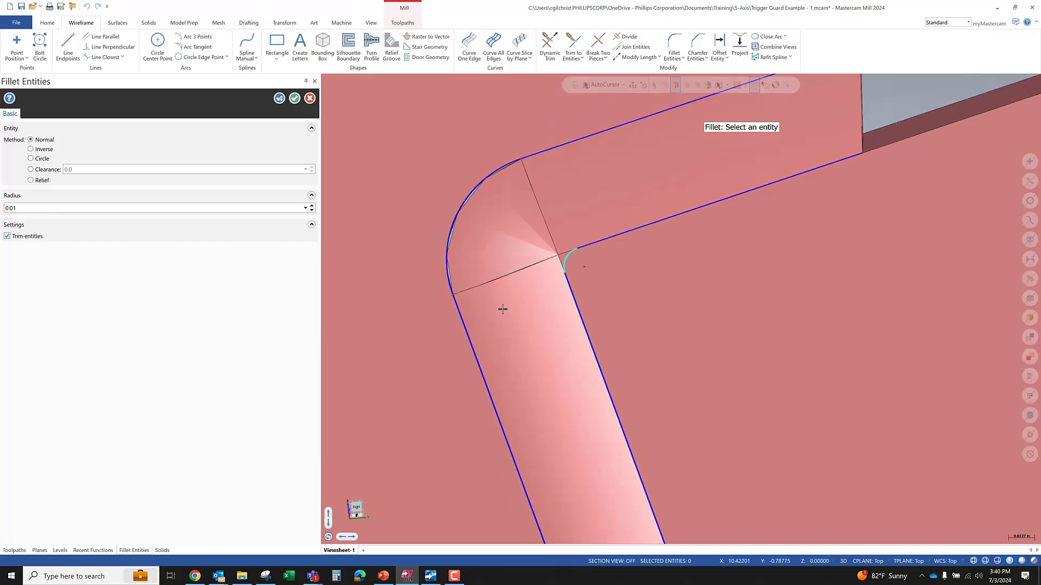
Step: Apply the 0.01 radius fillet between the two inner edge curves and finish filleting
scroll(502, 309, "down", 1)
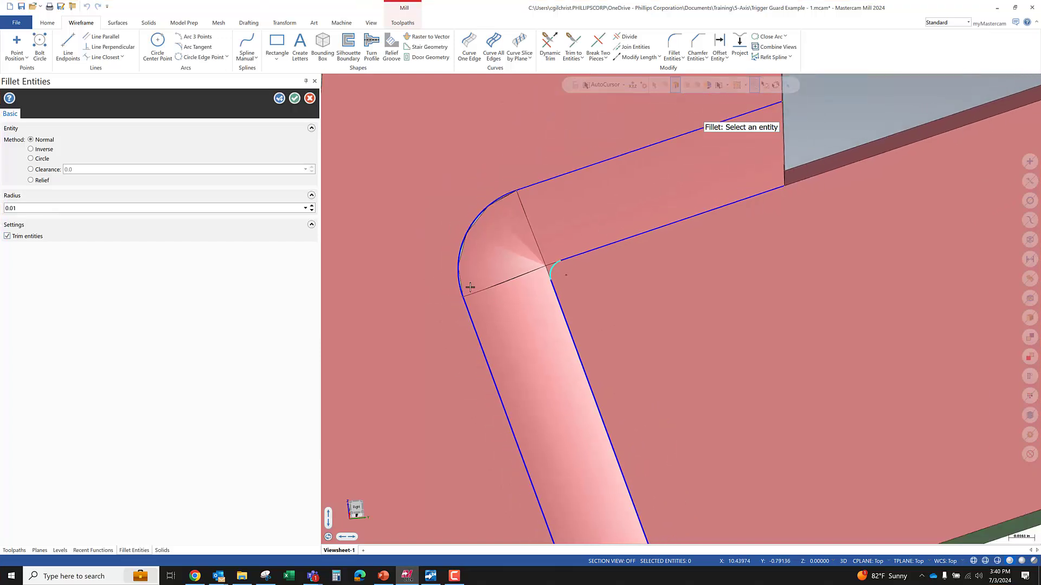
left_click(294, 101)
mouse_move(530, 307)
middle_mouse_down()
mouse_move(581, 233)
mouse_move(592, 313)
mouse_move(560, 298)
middle_mouse_up()
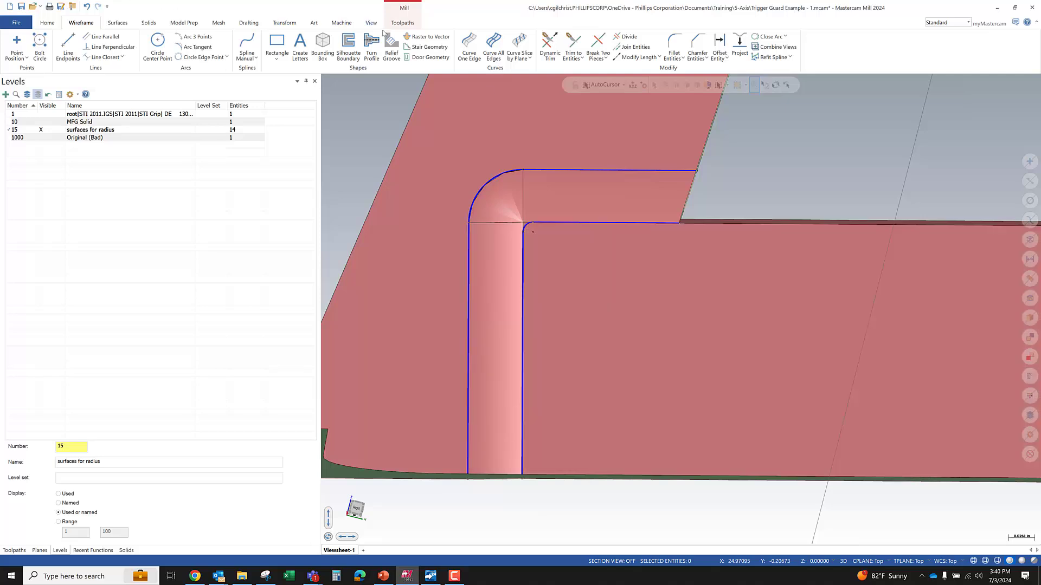
Step: Start a Unified multiaxis toolpath and begin defining a new ball endmill for it
left_click(402, 22)
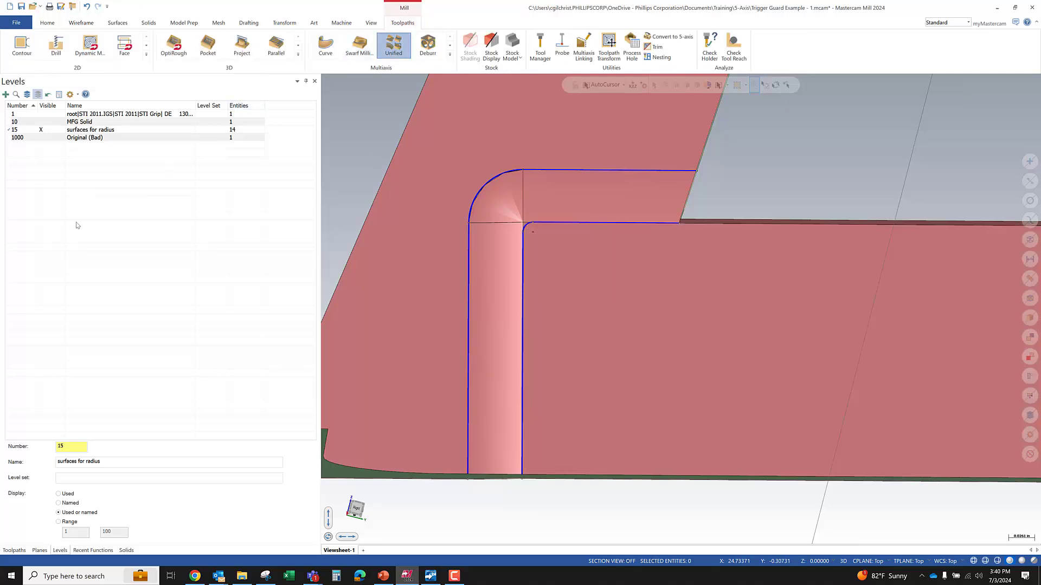
left_click(15, 550)
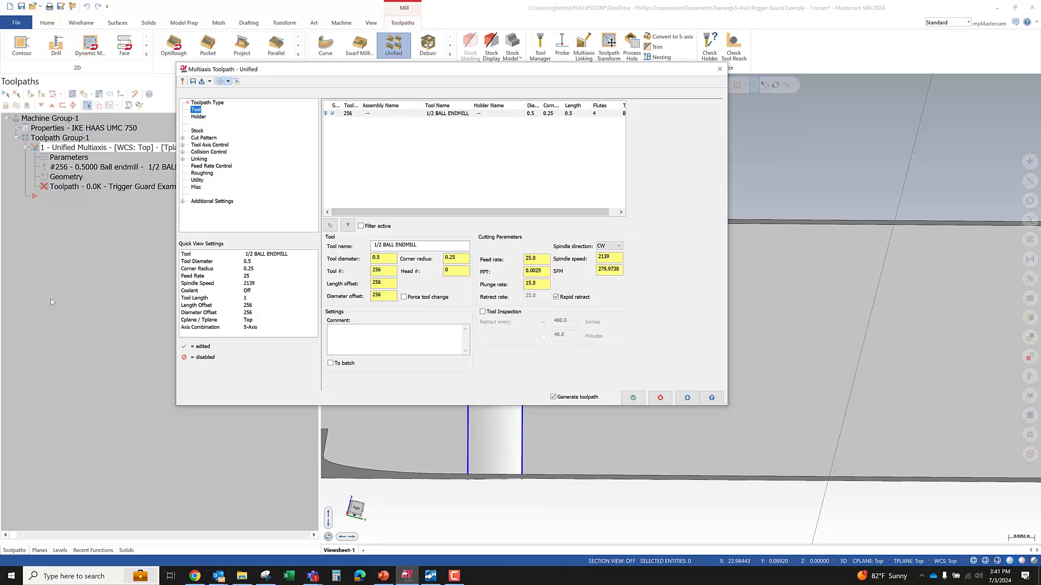
right_click(364, 147)
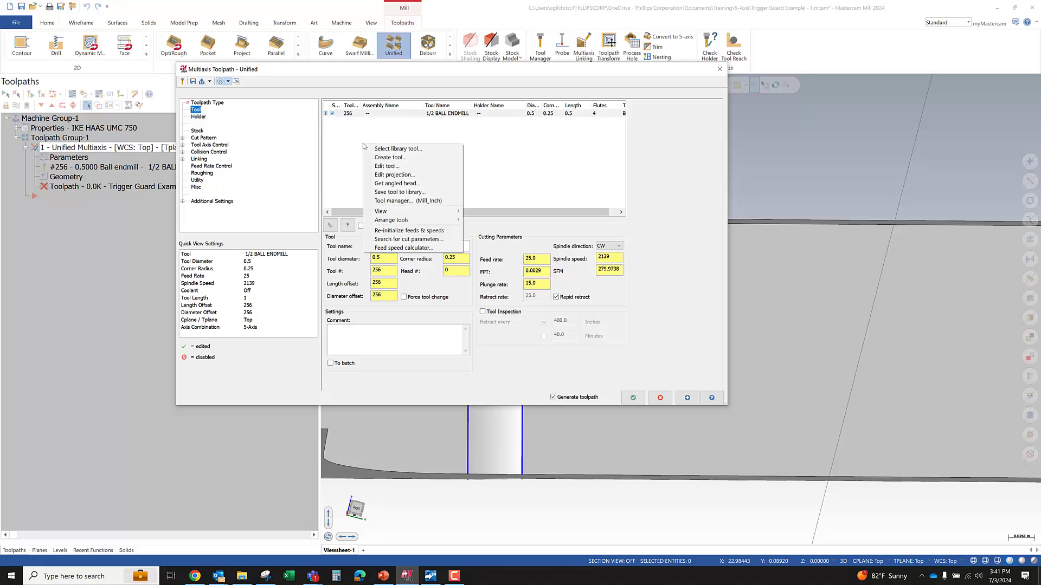
left_click(389, 158)
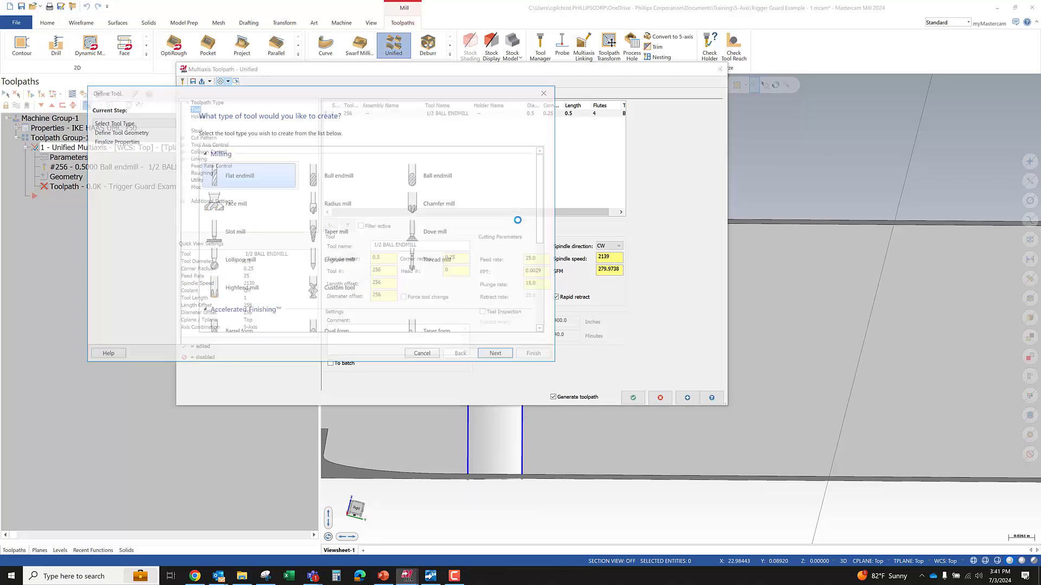
left_click(437, 175)
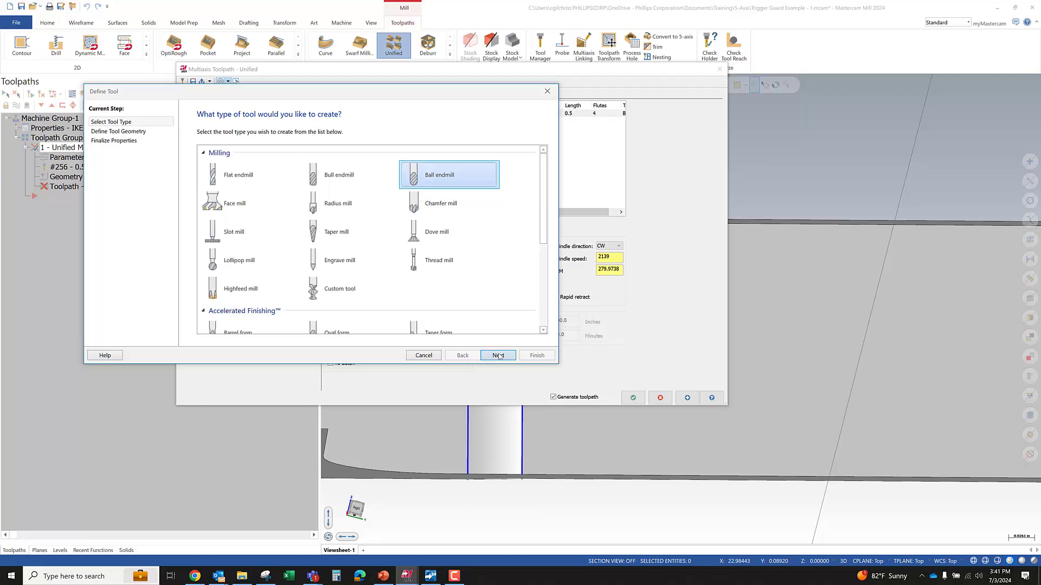
left_click(498, 355)
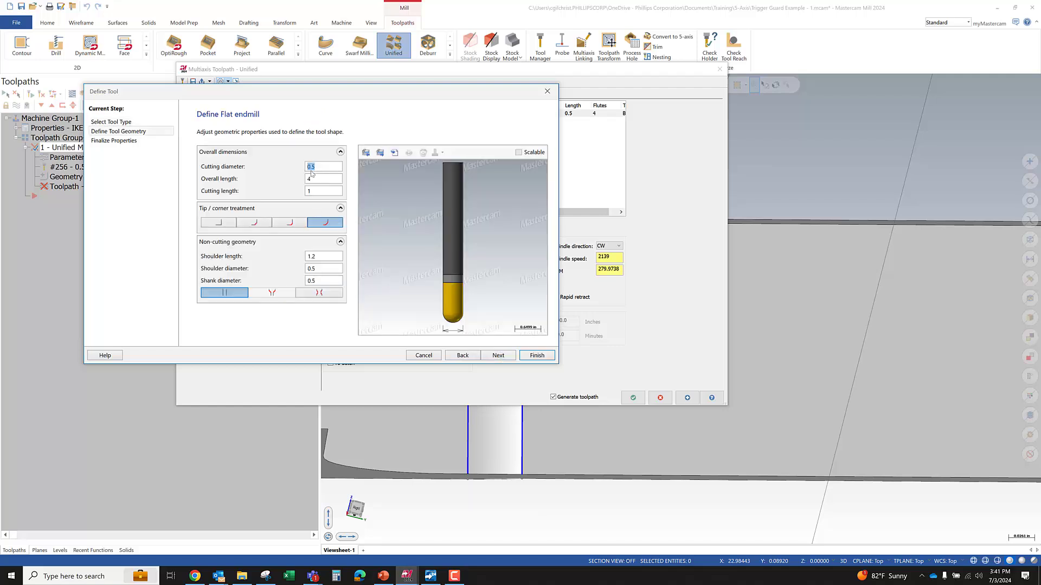
Step: Set the ball endmill's cutting diameter to 0.03125 and its cutting length to 0.06
key("BackSpace")
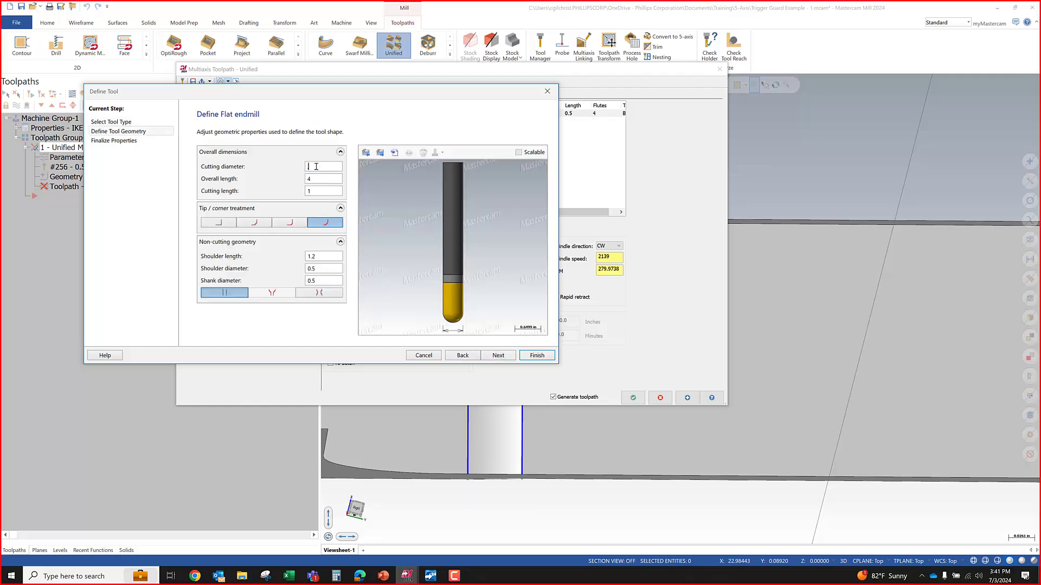
type("0.03125")
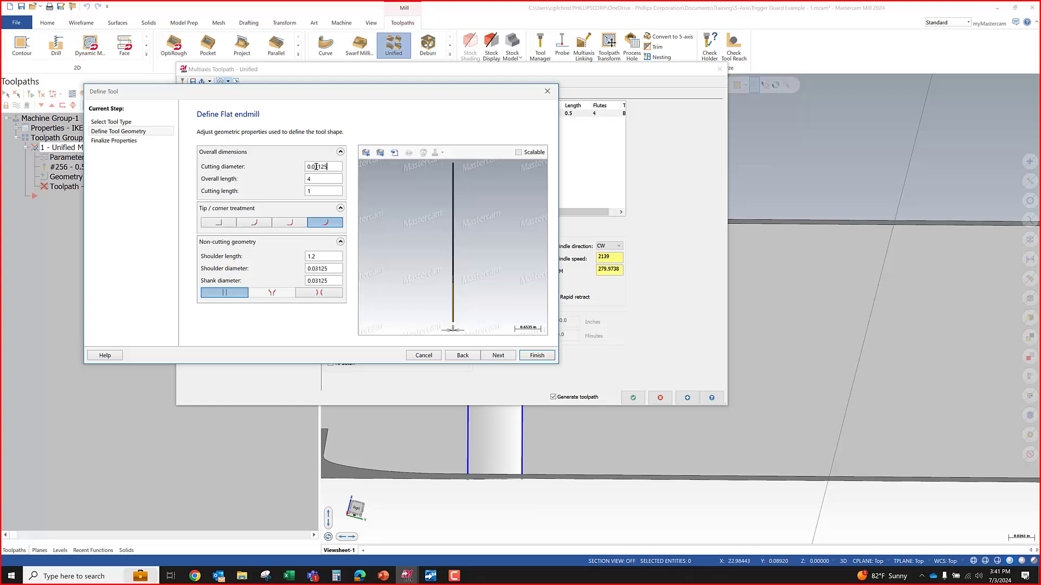
key("Tab")
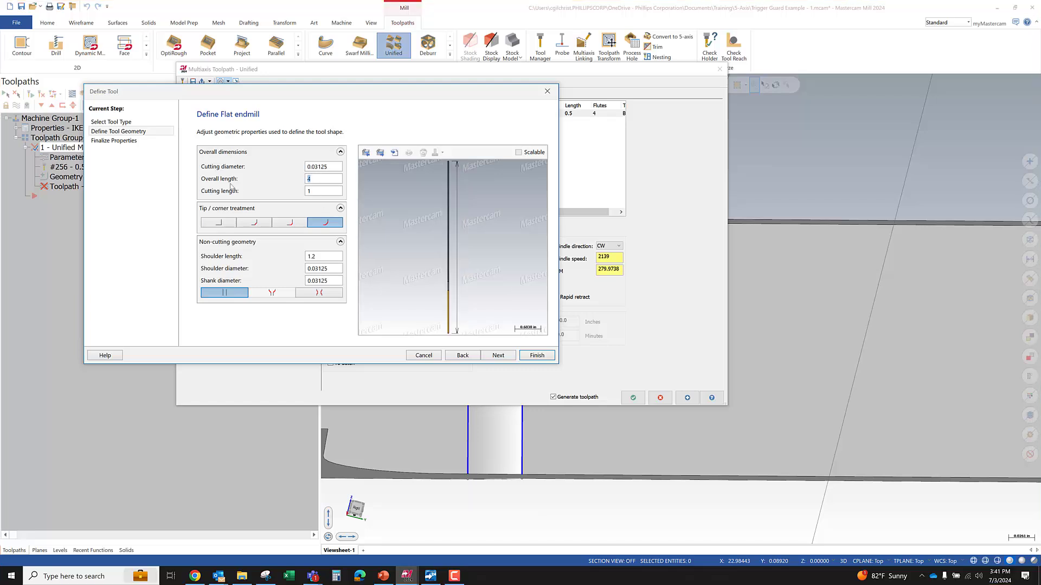
key("Tab")
type("0.15")
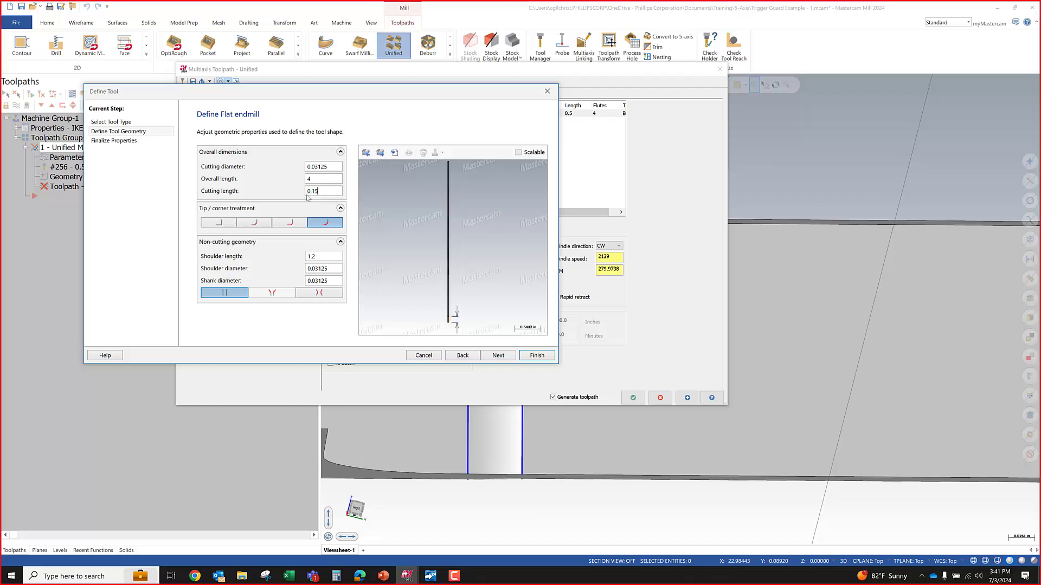
mouse_move(324, 190)
left_mouse_down()
mouse_move(265, 193)
mouse_move(311, 190)
left_mouse_up()
key("BackSpace")
type(".058")
type("6")
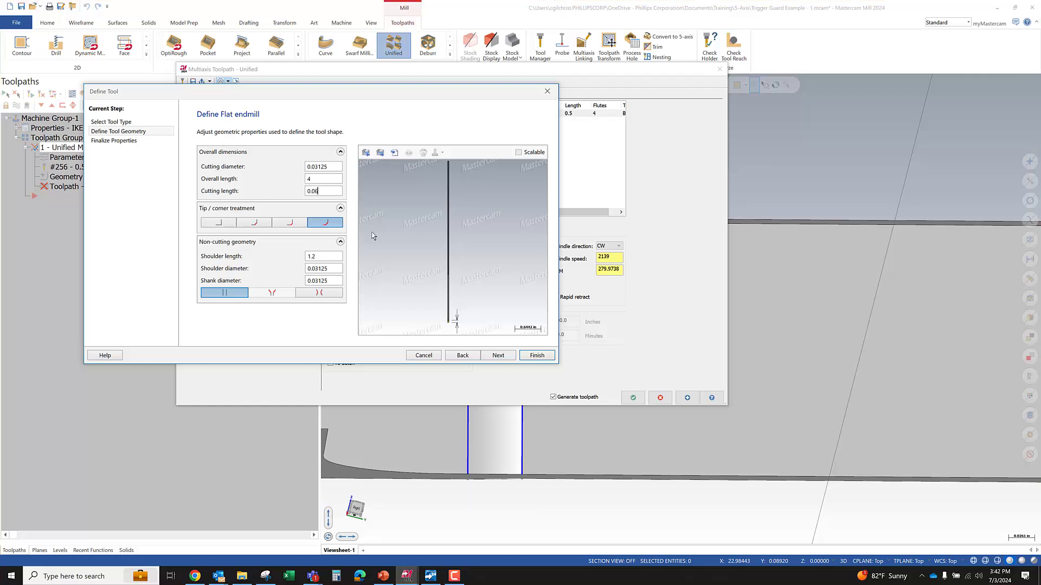
Step: Set the ball endmill's overall length to 1.5 and shoulder length to 0.15, then finish creating the tool
double_click(322, 178)
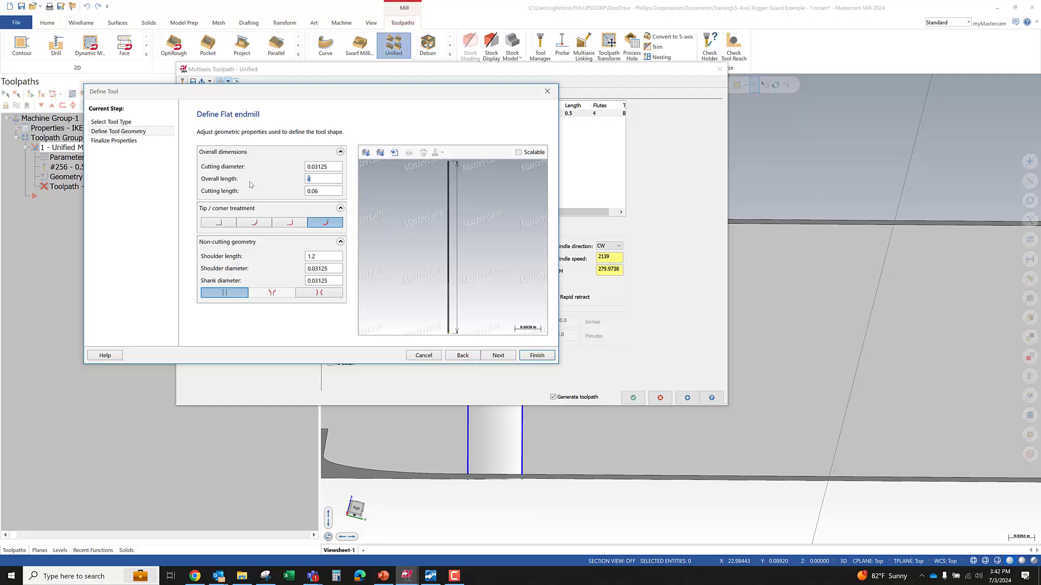
type("1.5")
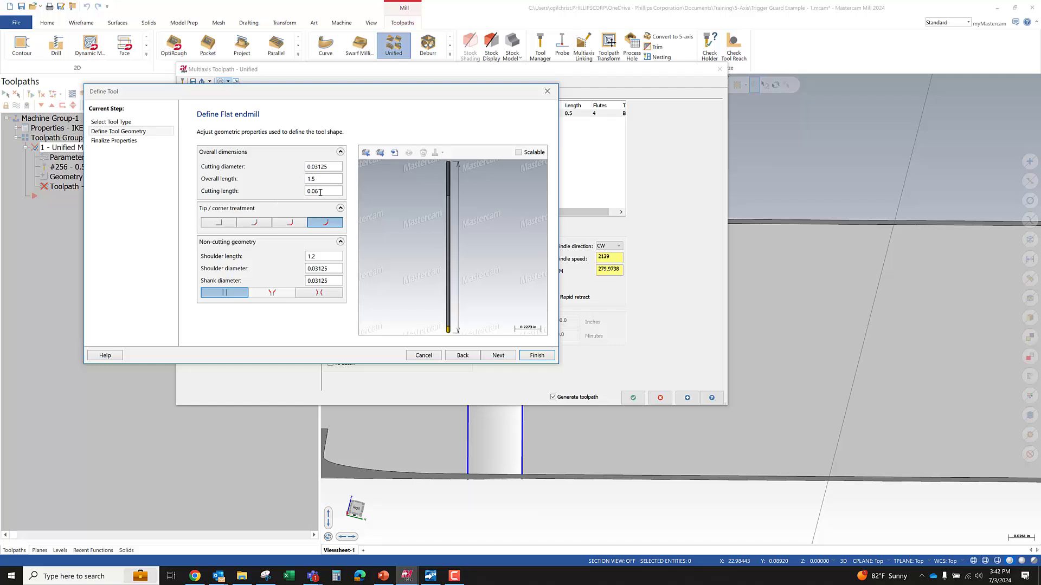
double_click(318, 256)
type("0.15")
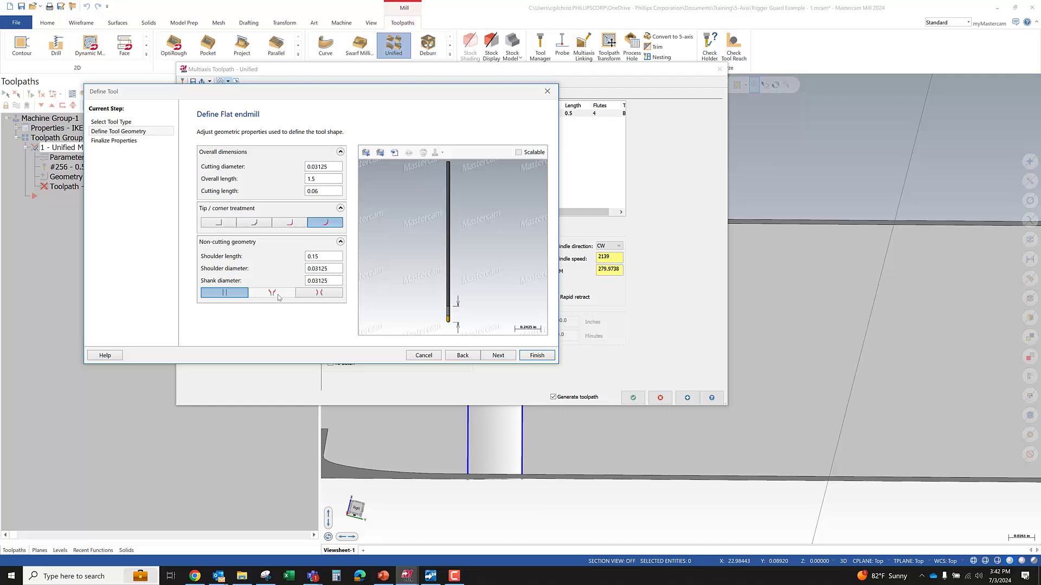
left_click(127, 142)
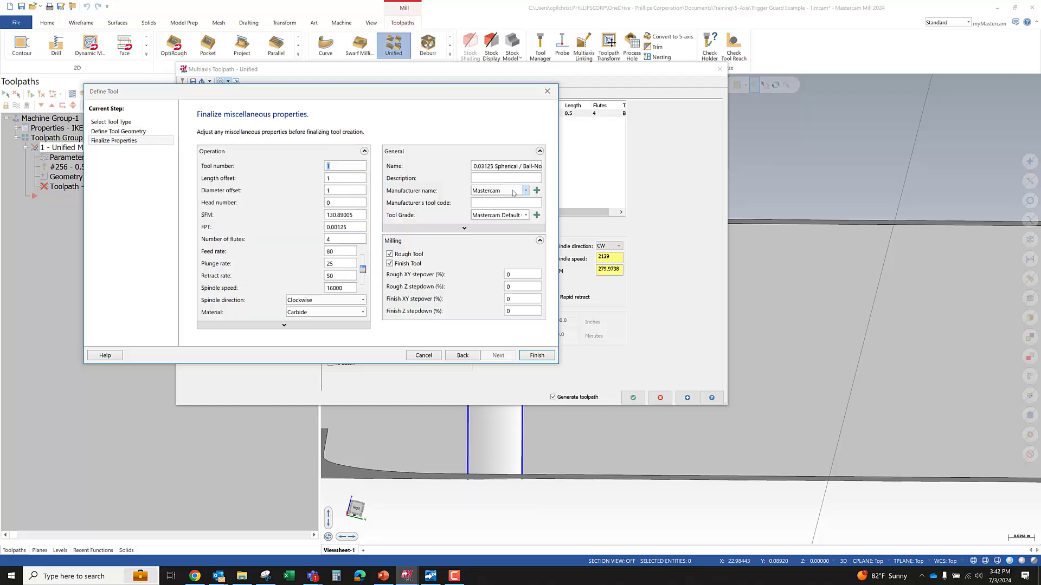
left_click(531, 359)
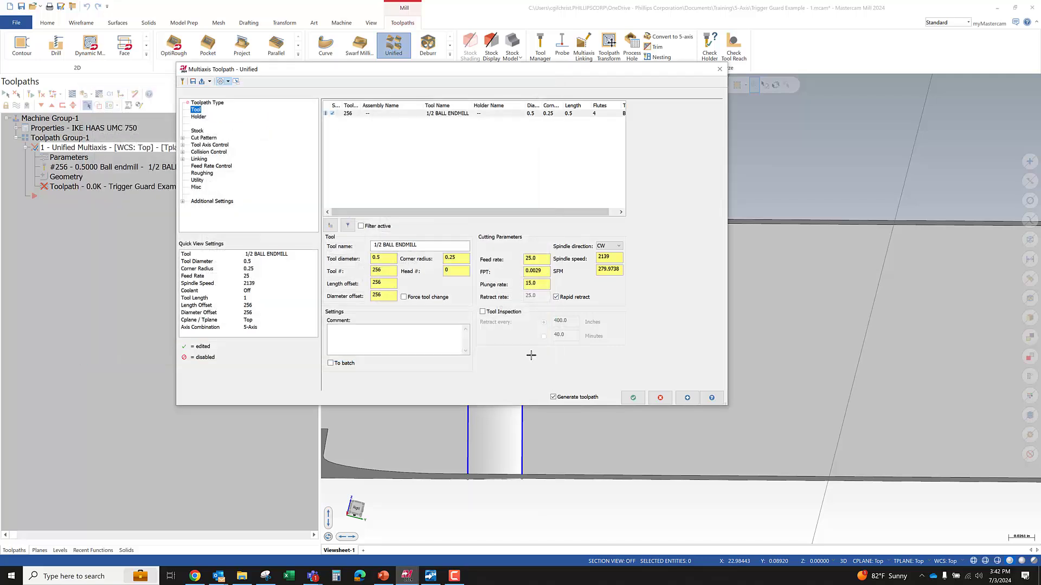
Step: Add a curve row to the toolpath's cut pattern and set its style to Morph
left_click(203, 139)
left_click(197, 130)
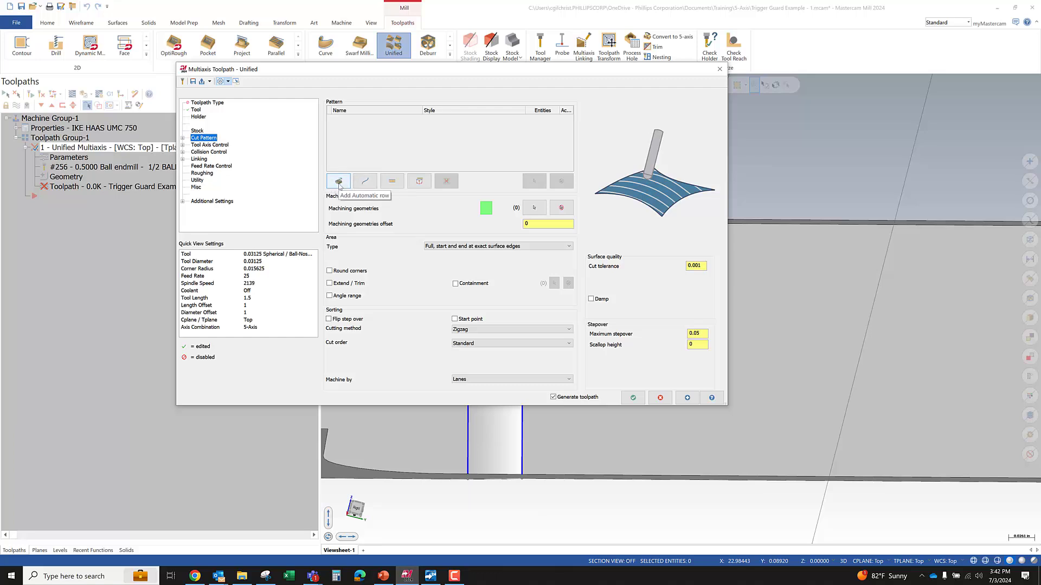
left_click(372, 184)
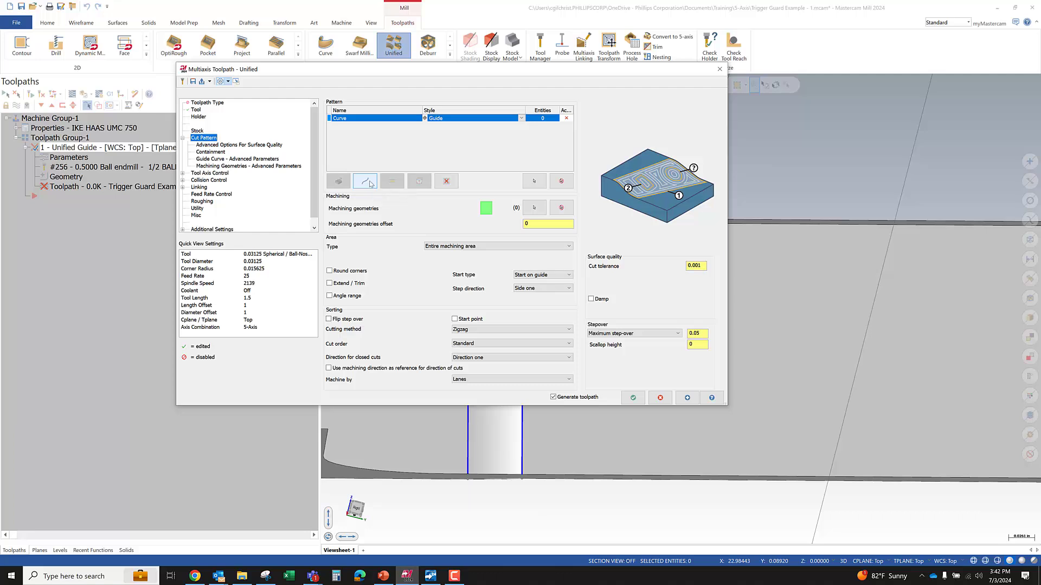
left_click(522, 119)
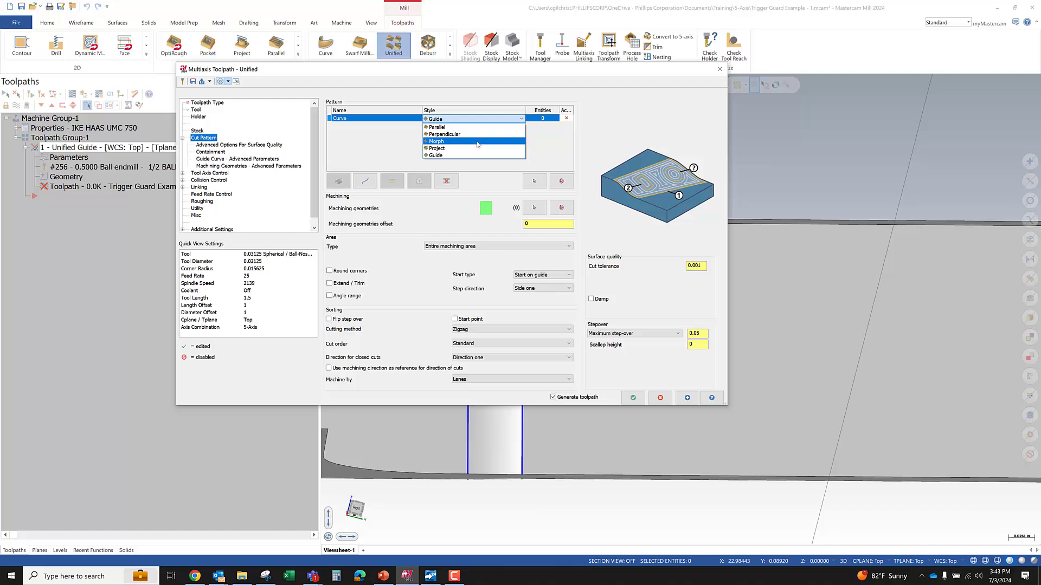
left_click(477, 142)
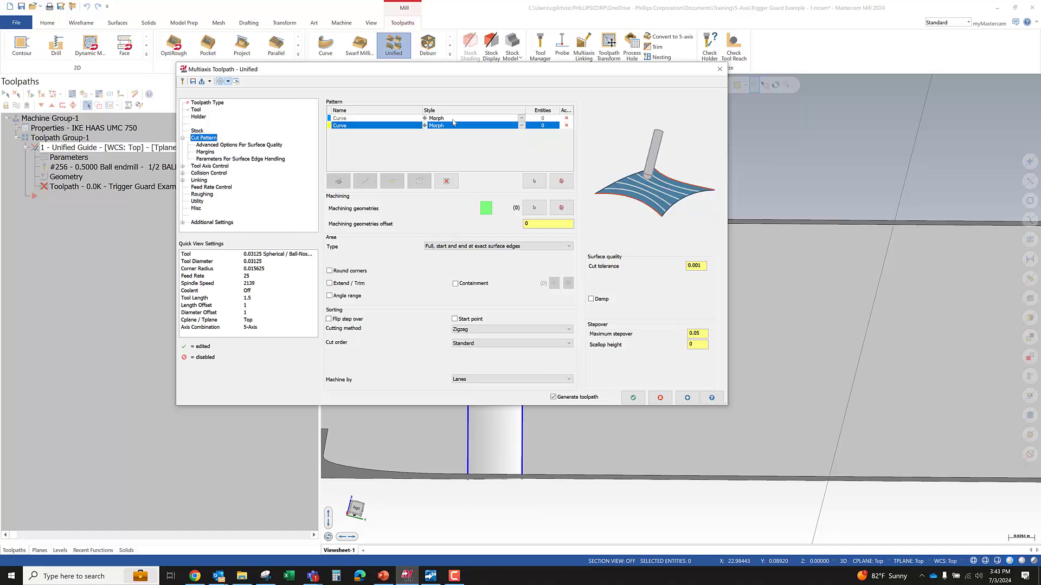
Step: Chain the outer edge curves around the corner as the first Morph curve
left_click(355, 118)
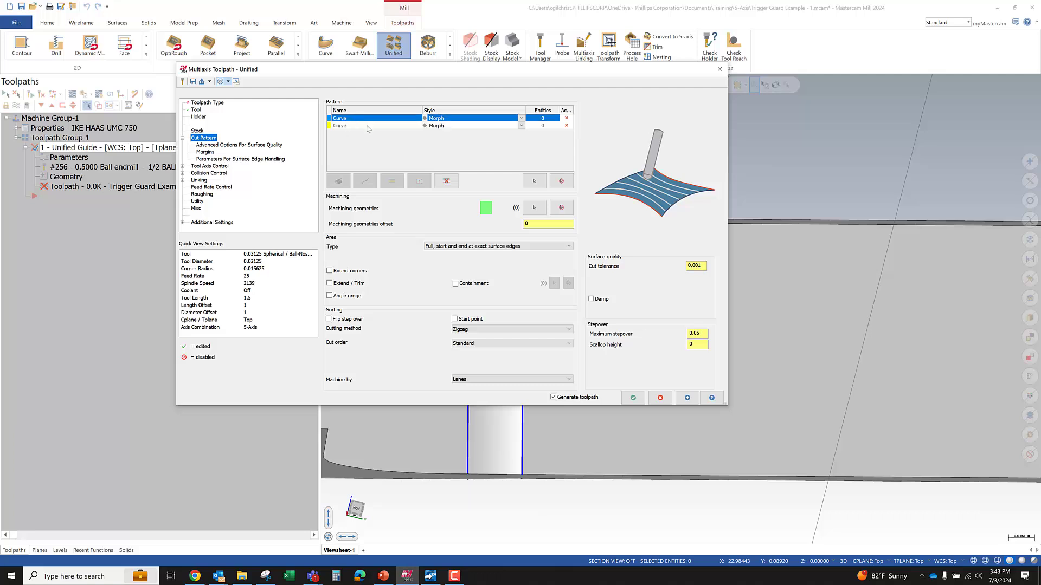
left_click(367, 127)
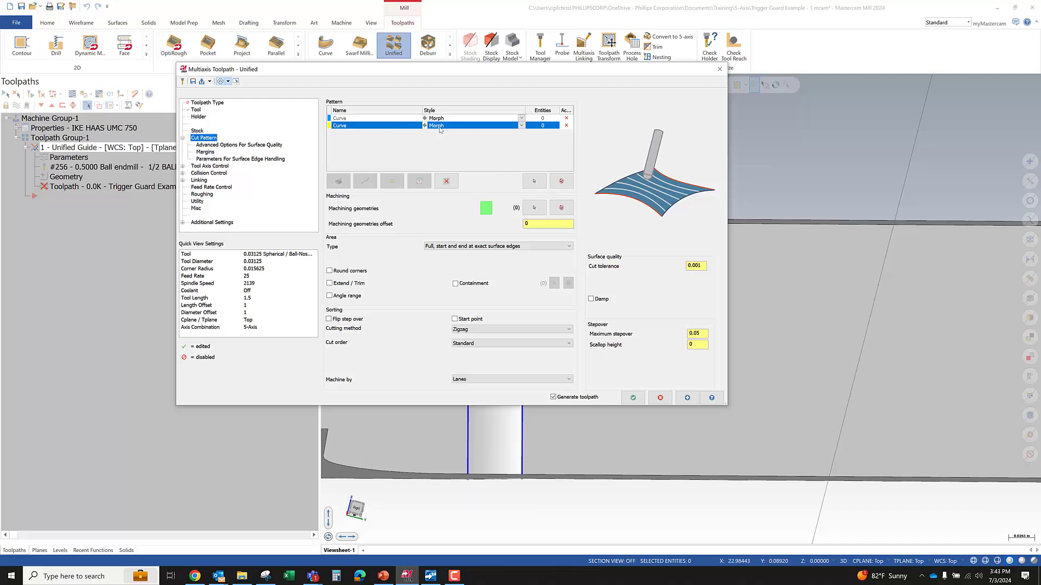
left_click(534, 181)
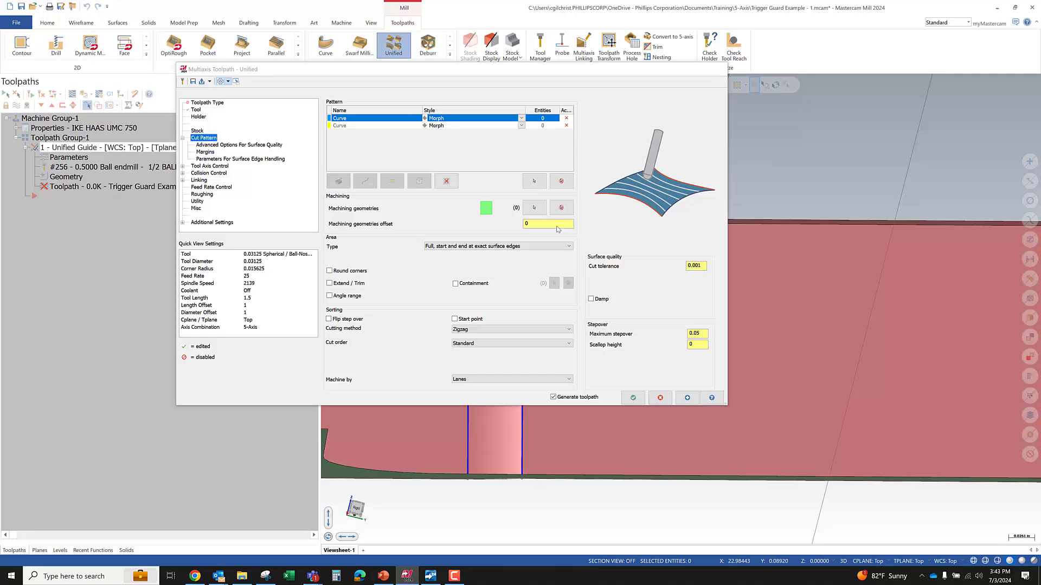
left_click(468, 412)
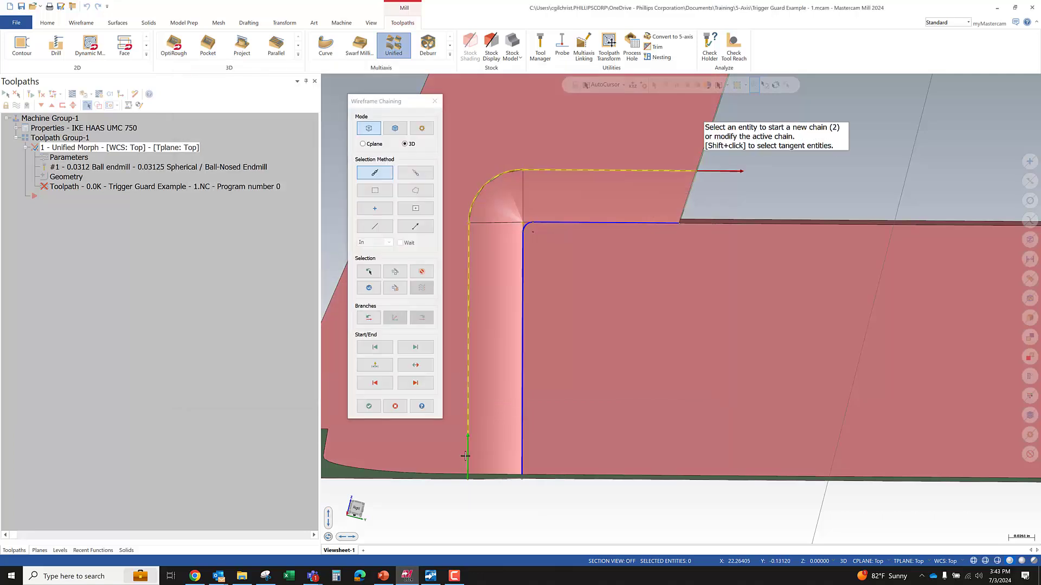
left_click(368, 406)
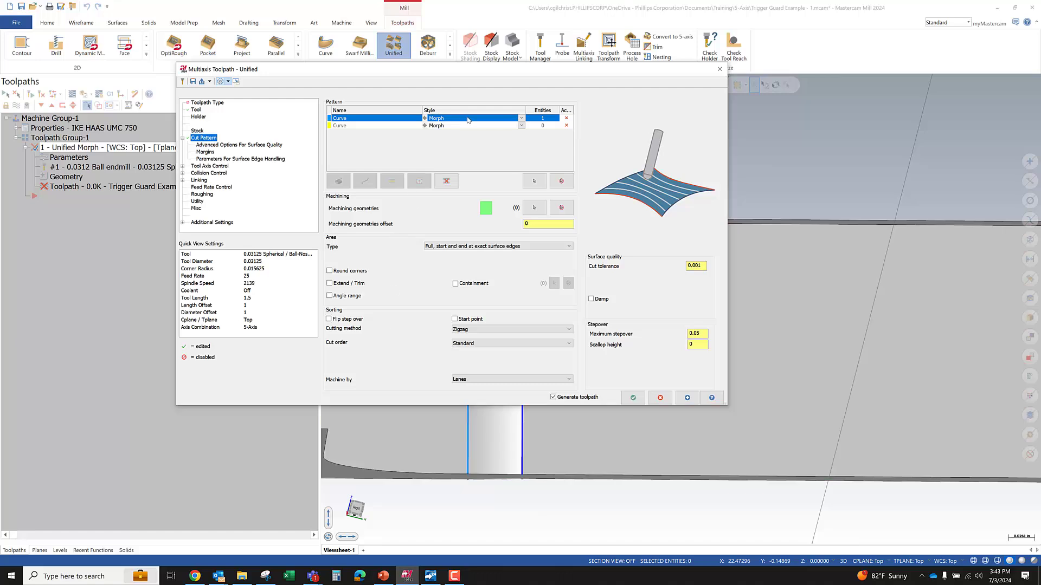
Step: Delete the chained first curve row and set the remaining curve row's style back to Morph
left_click(566, 118)
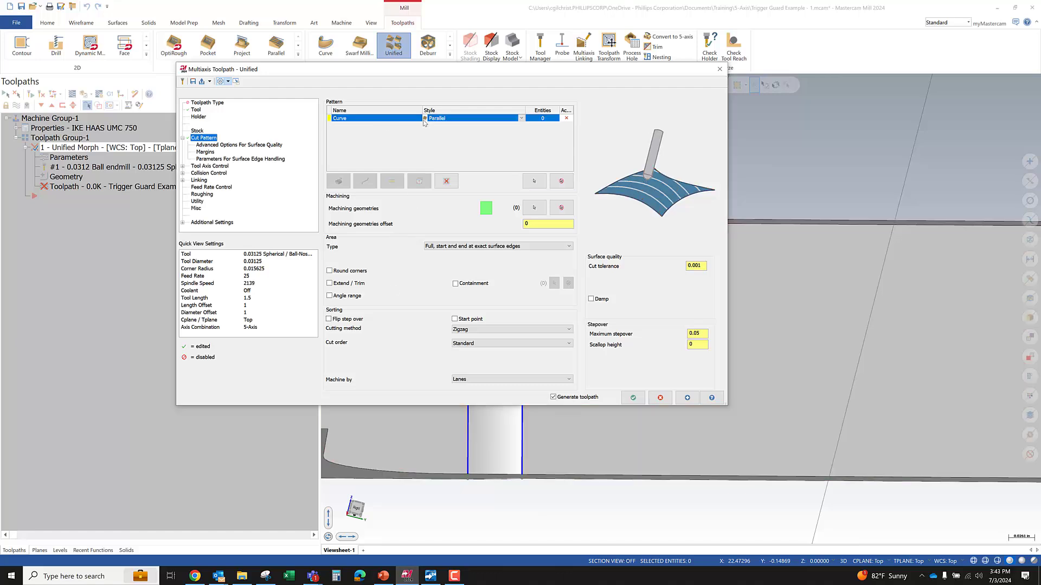
left_click(465, 120)
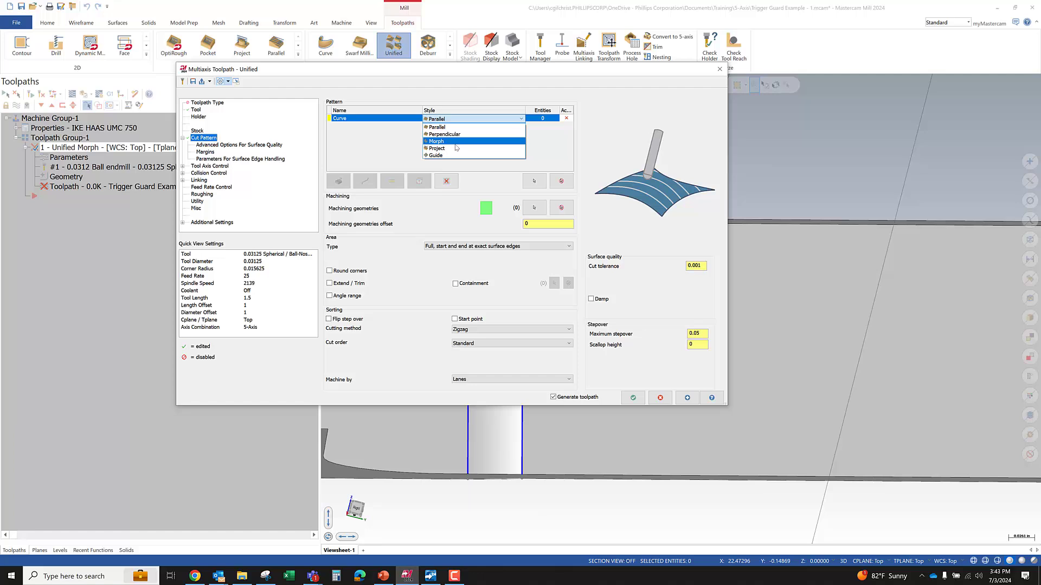
left_click(455, 142)
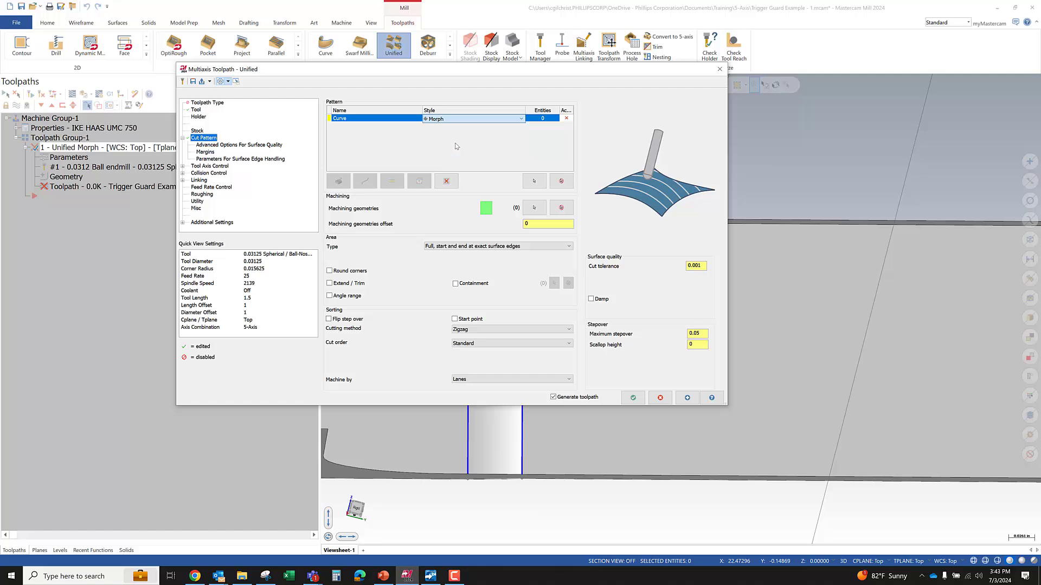
Step: Start chaining for the first Morph curve row and keep the chaining sync mode at by Entity in the chaining options
left_click(363, 118)
left_click(534, 182)
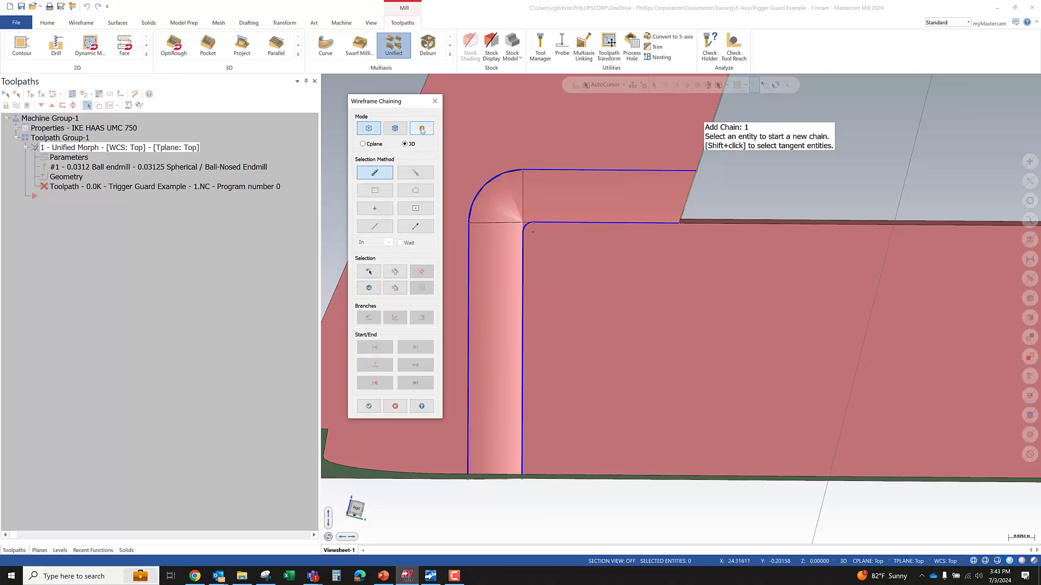
left_click(422, 129)
left_click_drag(100, 98, 544, 97)
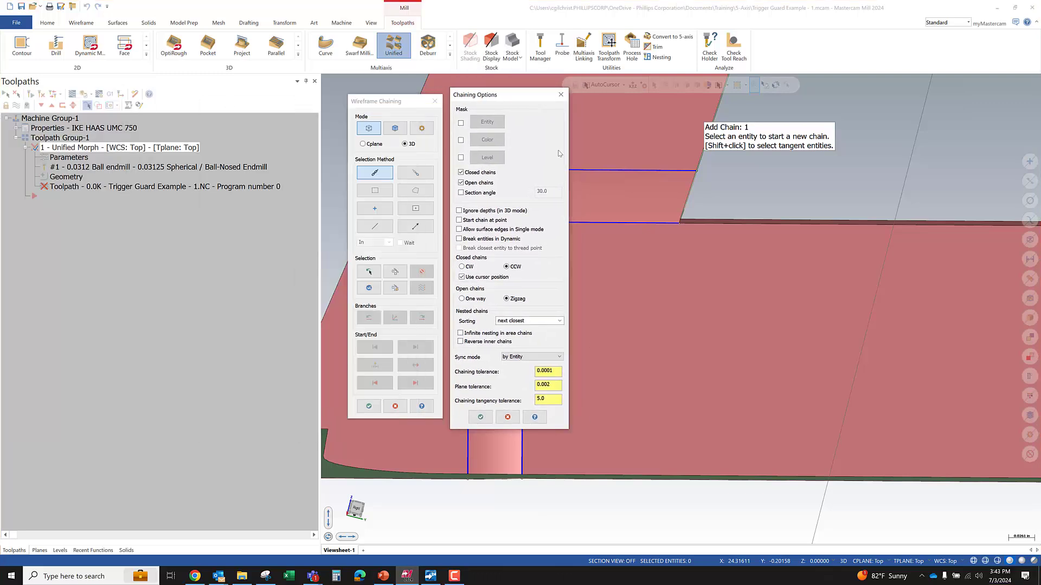
left_click(538, 358)
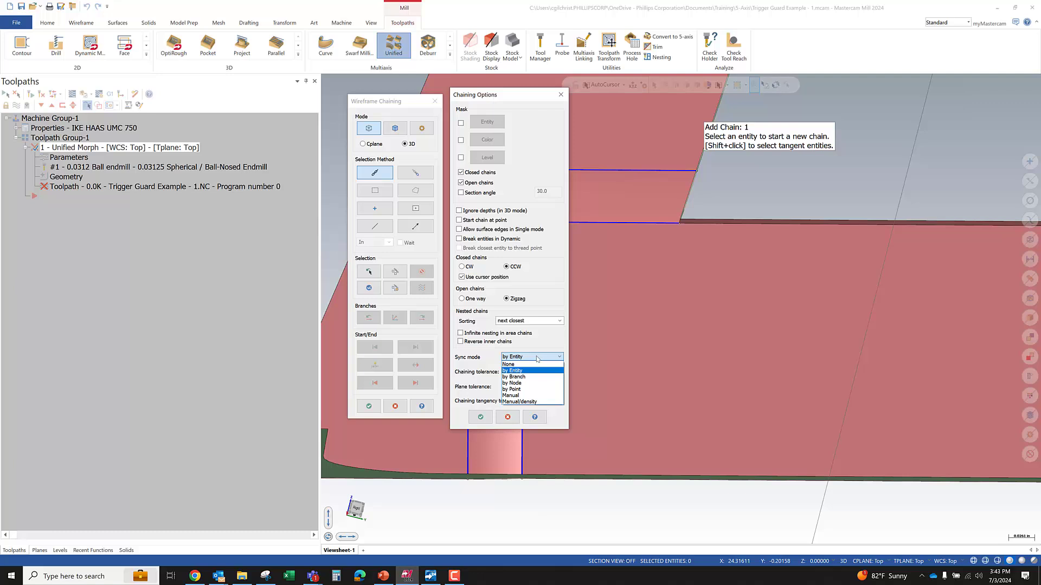
left_click(539, 100)
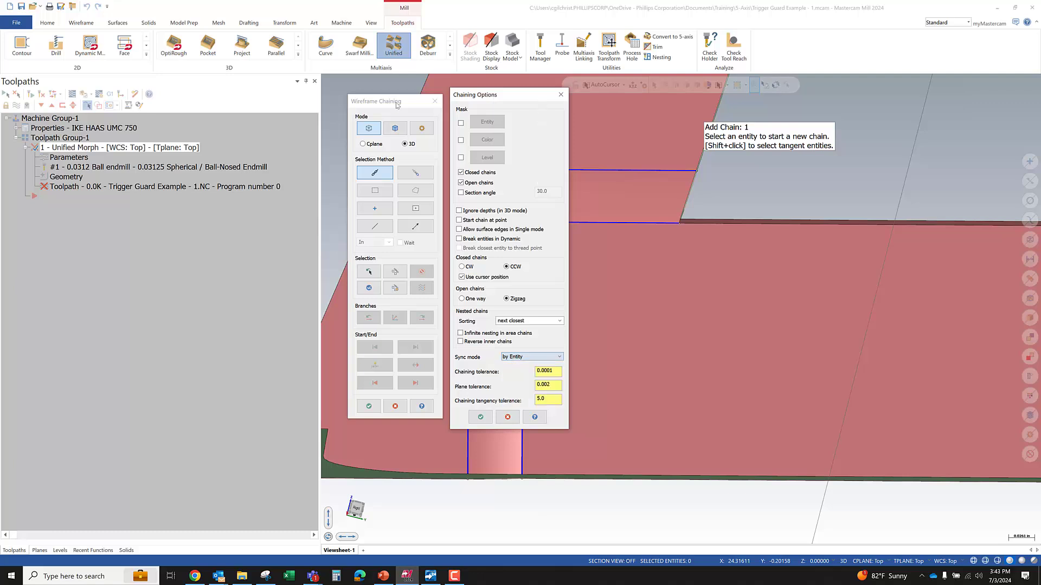
left_click_drag(484, 91, 703, 154)
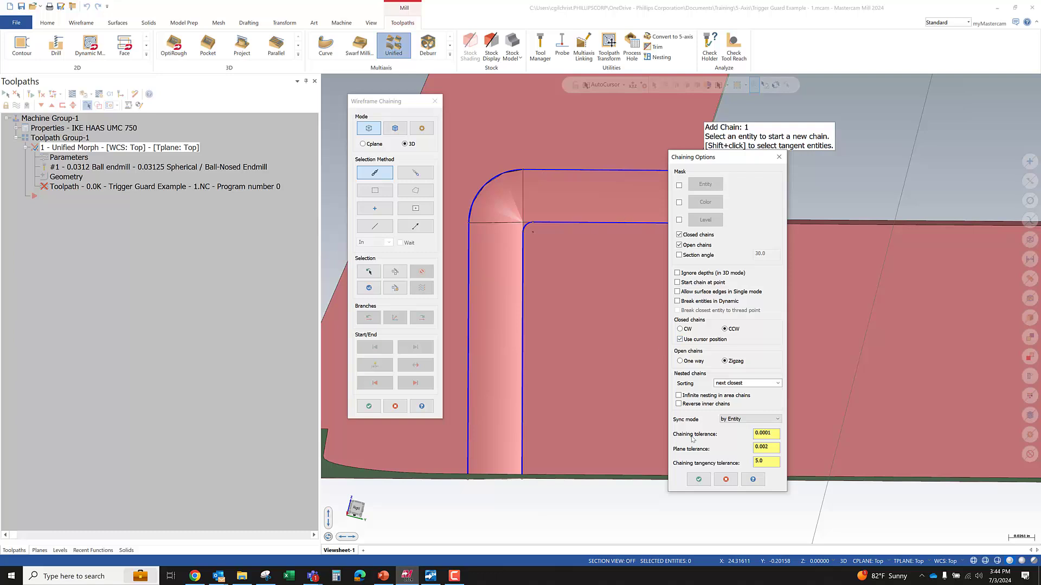
left_click(737, 421)
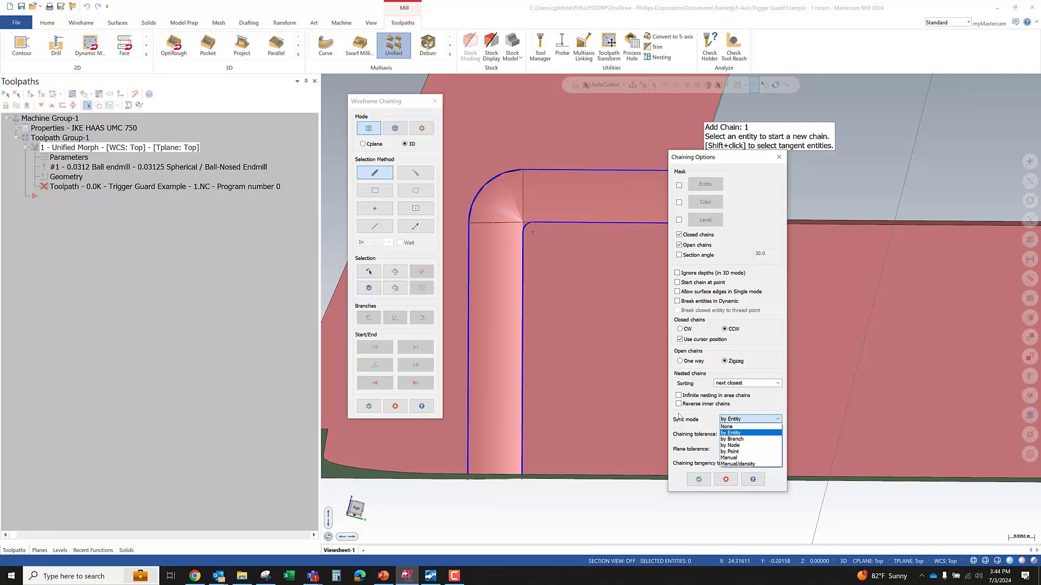
left_click(753, 434)
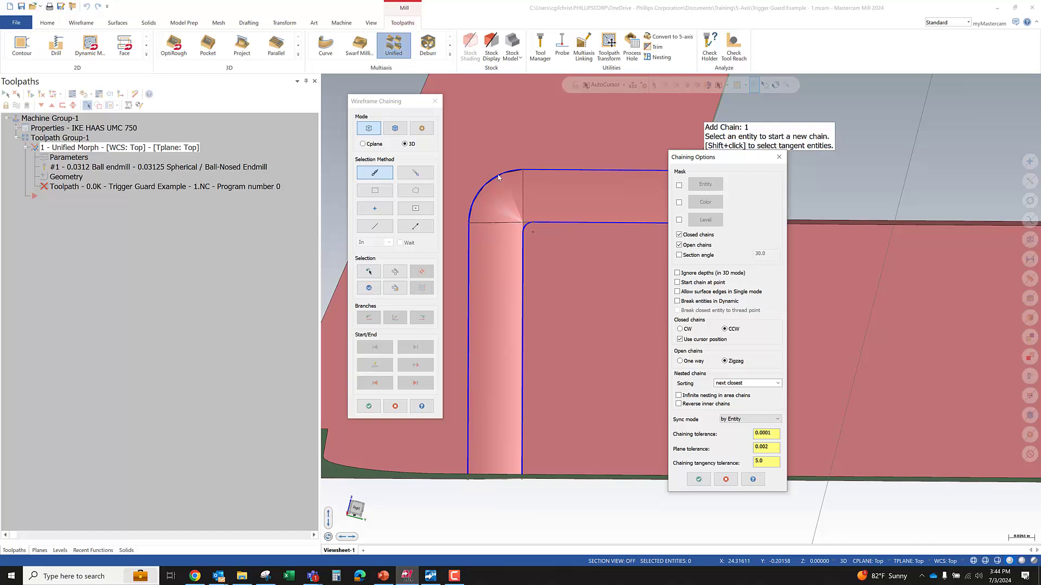
left_click(699, 480)
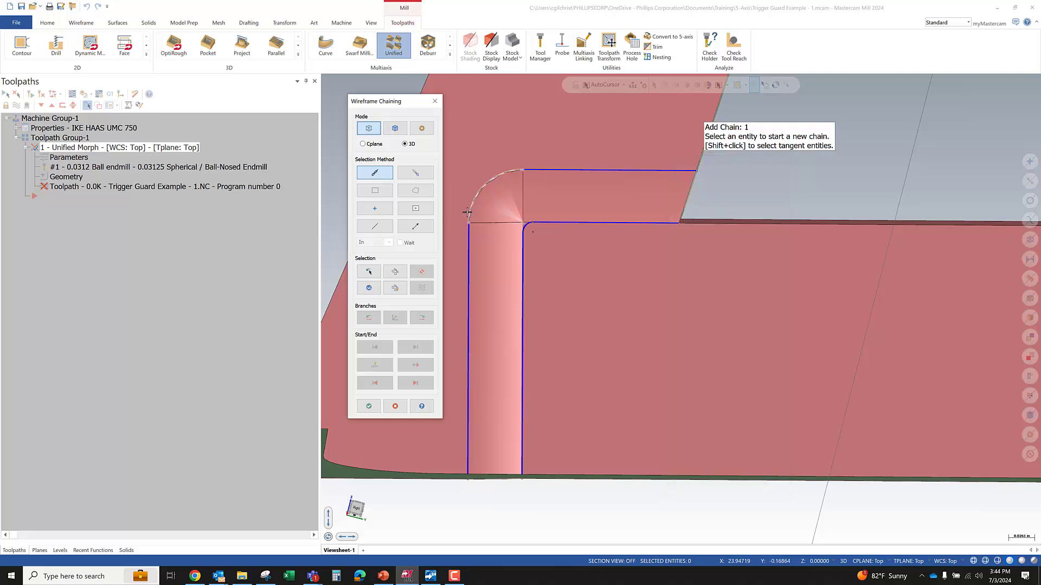
Step: Chain the outer corner edge curves for the first Morph row and the inner corner edge curves for the second
left_click(467, 450)
left_click(368, 408)
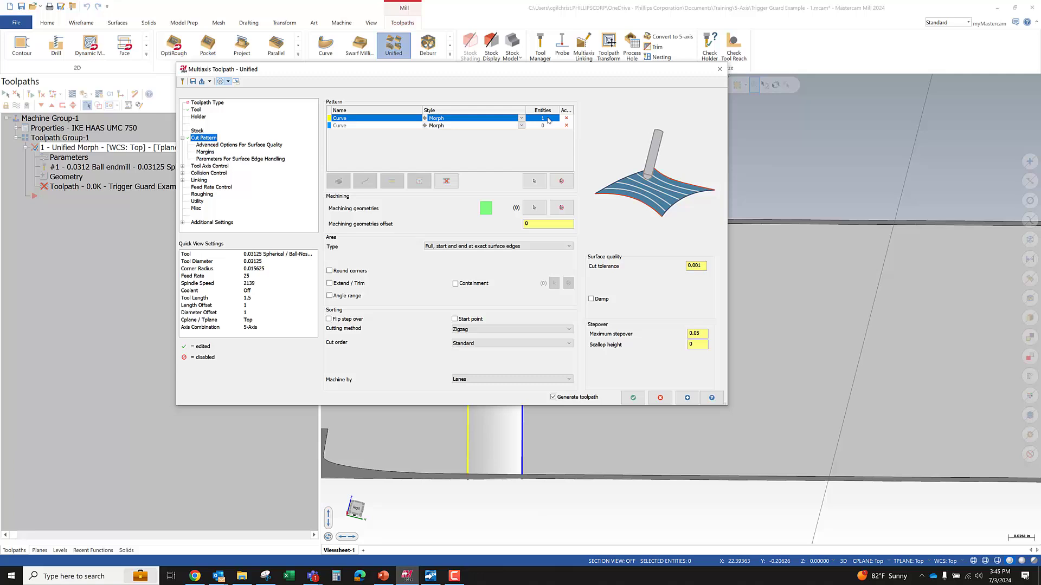
left_click(394, 126)
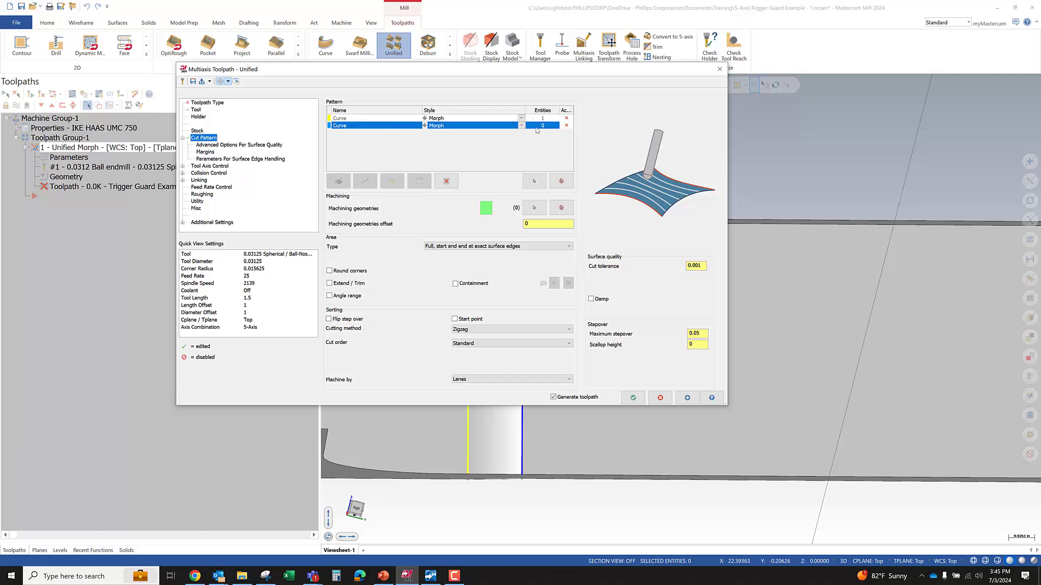
left_click(534, 181)
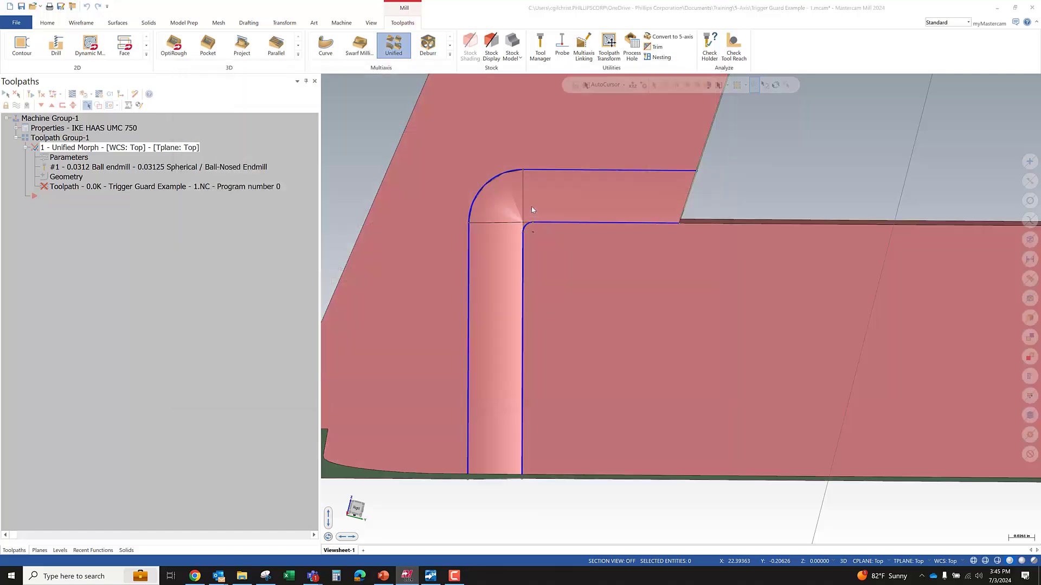
left_click(521, 454)
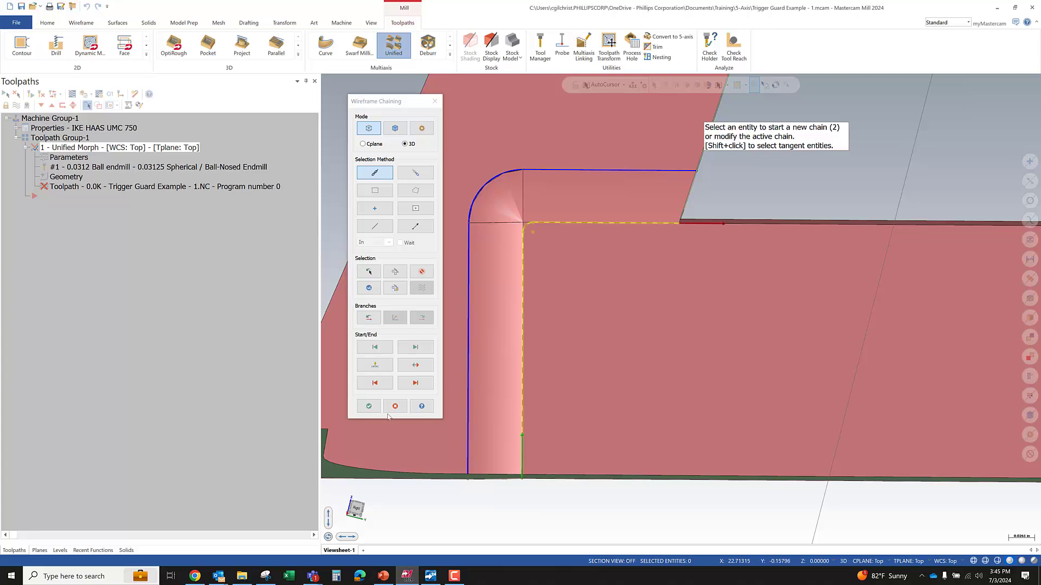
left_click(367, 408)
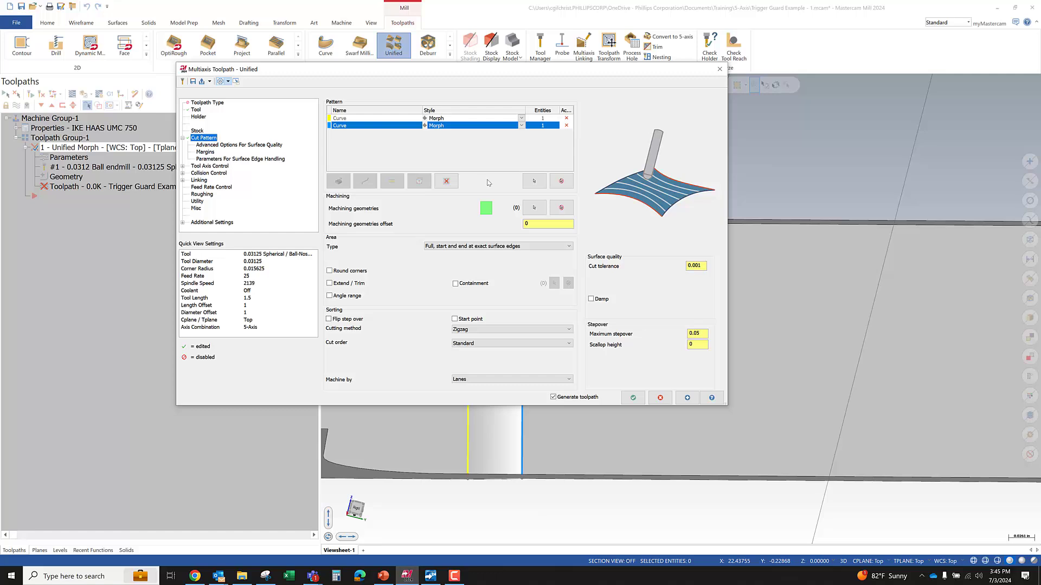
Step: Set the maximum stepover to 0.01 and select the three fillet faces plus the two adjoining flat faces as machining geometry
left_click(699, 333)
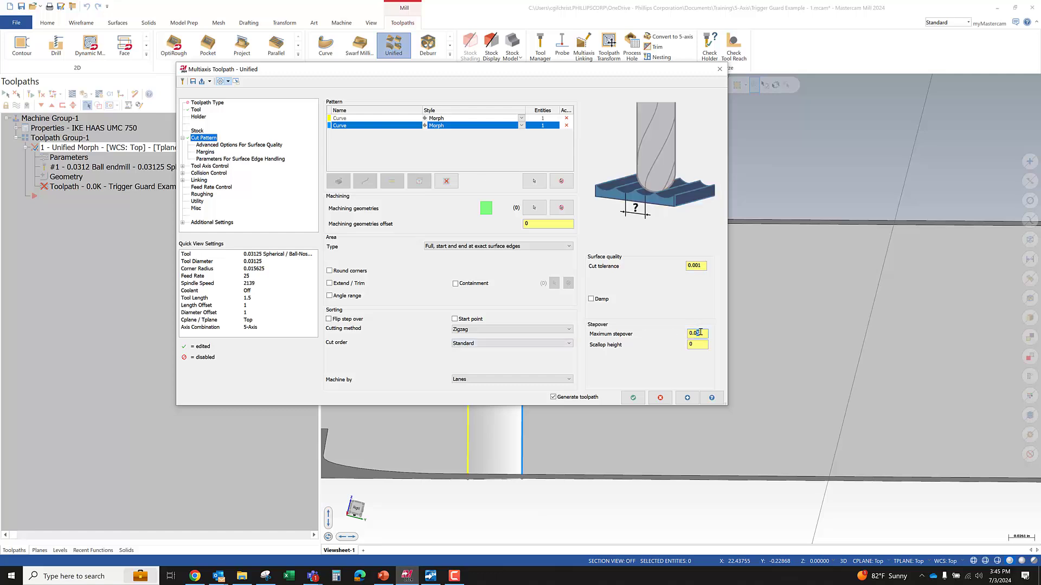
key("Tab")
left_click(530, 208)
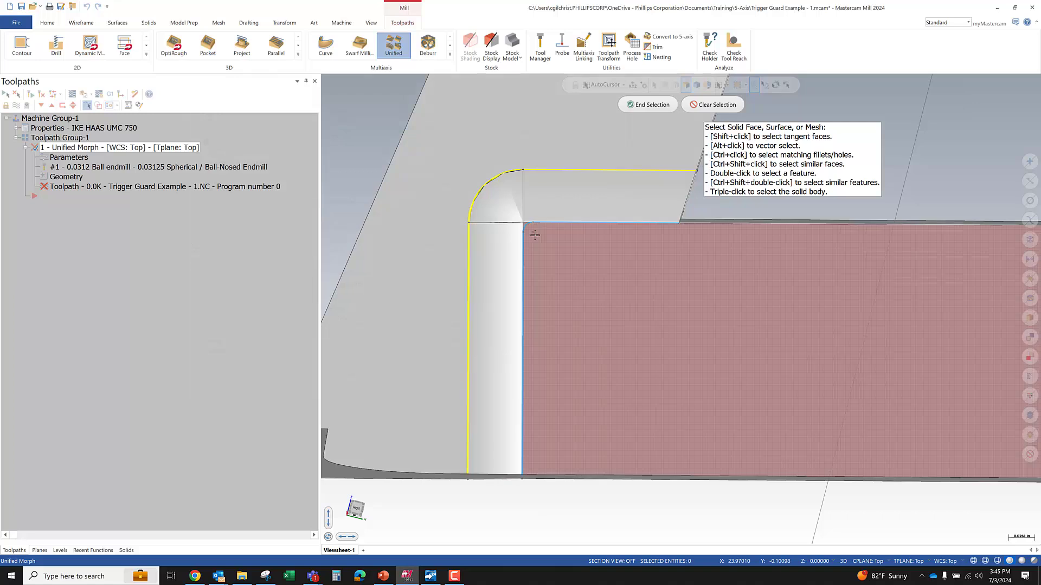
left_click(499, 259)
left_click(502, 217)
left_click(544, 200)
scroll(517, 237, "up", 1)
left_click(546, 242)
left_click(405, 227)
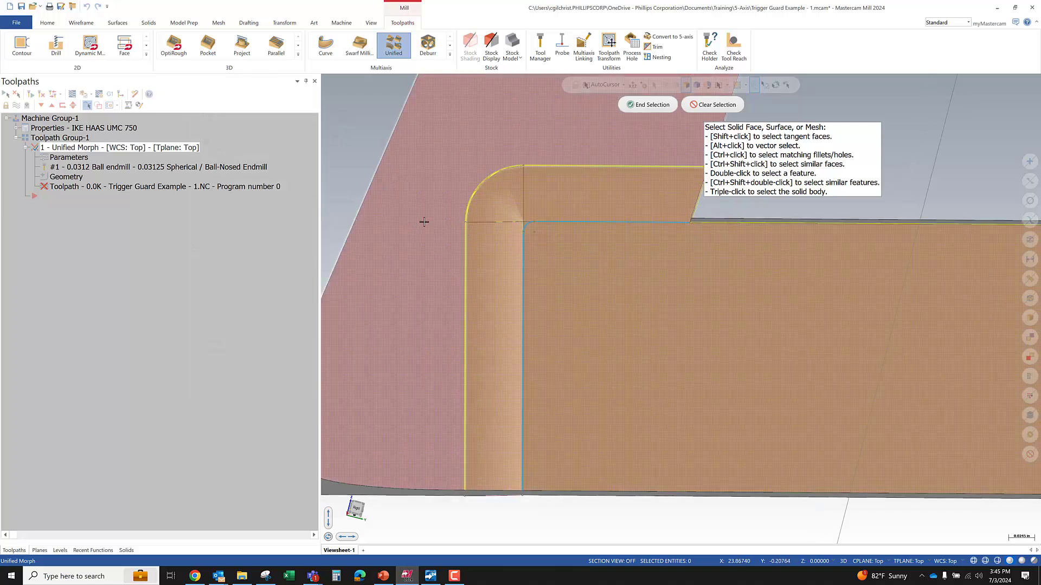
scroll(609, 204, "down", 3)
mouse_move(611, 205)
middle_mouse_down()
mouse_move(696, 220)
mouse_move(678, 269)
mouse_move(676, 197)
mouse_move(614, 196)
mouse_move(549, 233)
middle_mouse_up()
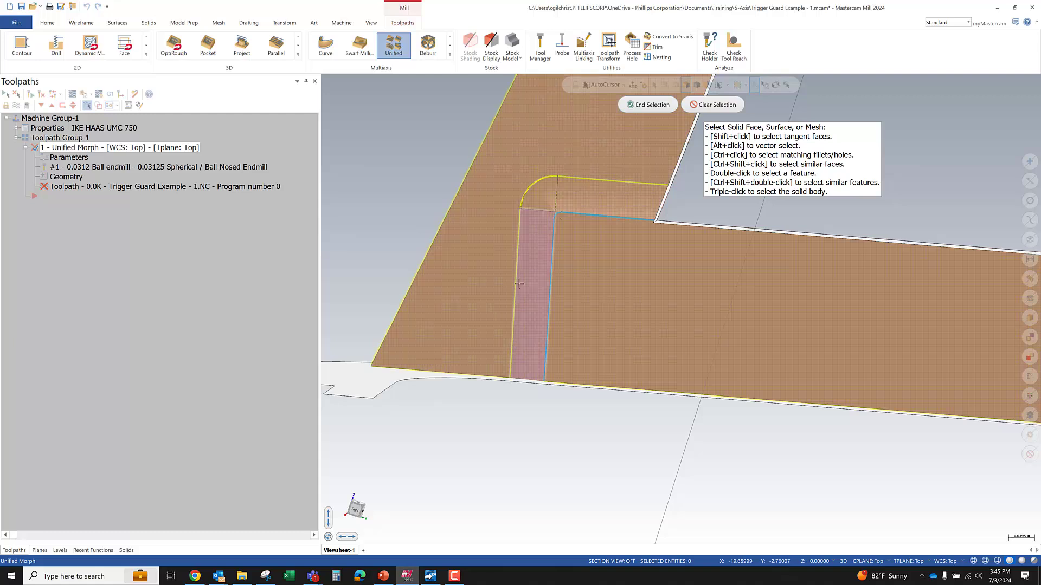
left_click(648, 105)
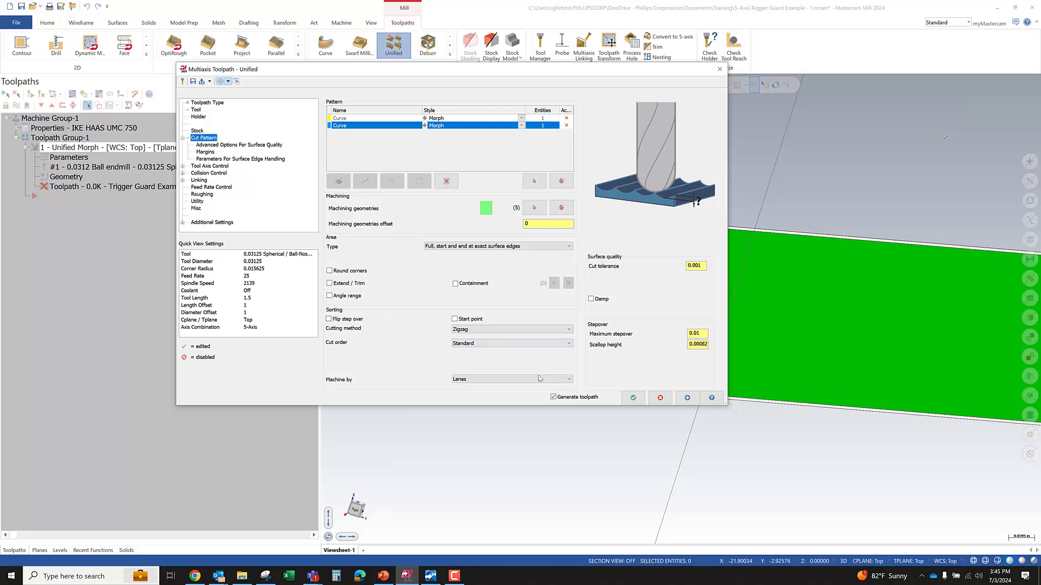
Step: Accept the Unified parameters and regenerate the Morph toolpath around the inner corner
left_click(633, 398)
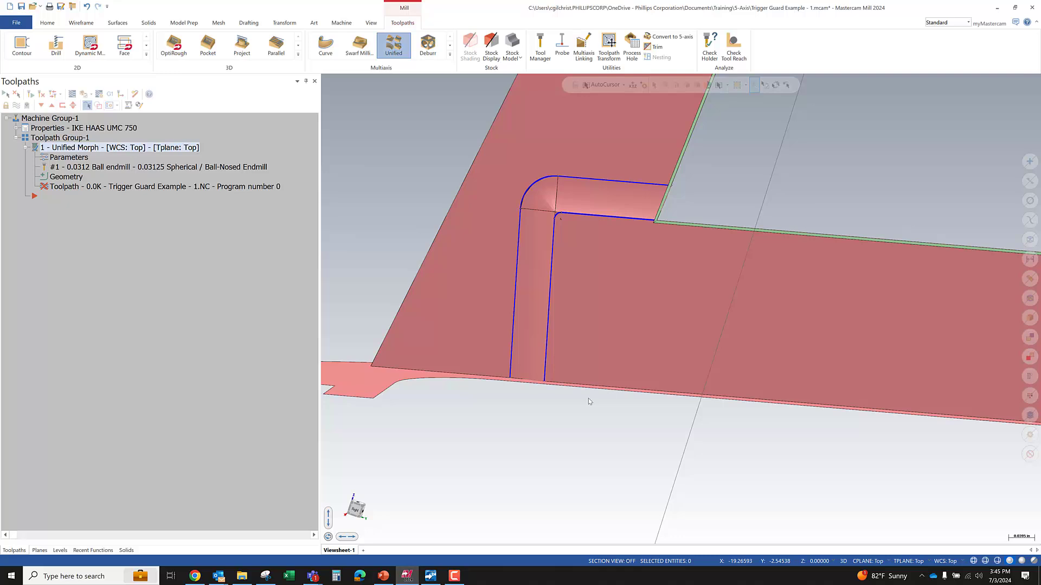
middle_click_drag(590, 401, 514, 176)
scroll(514, 177, "up", 1)
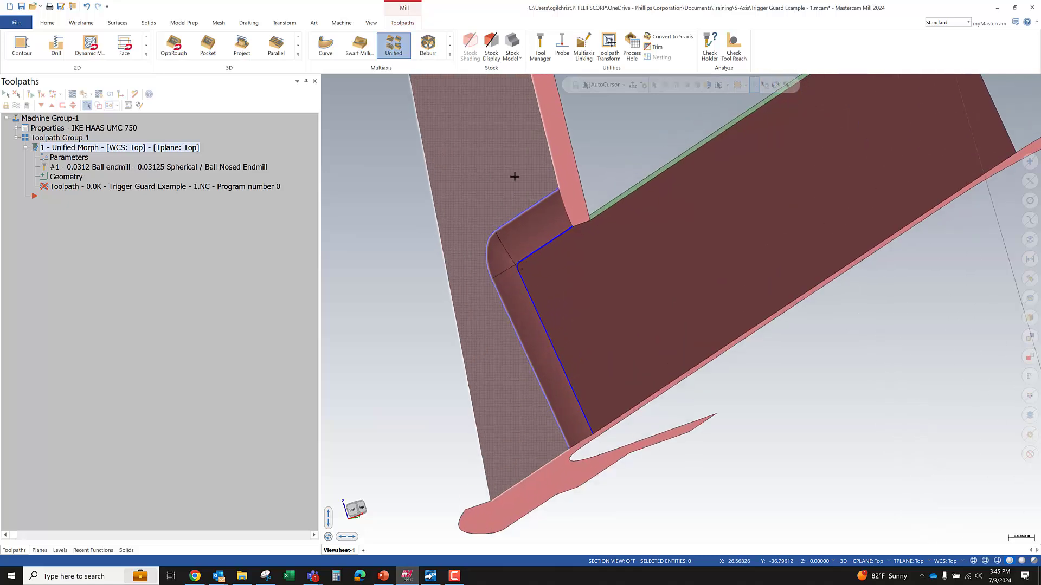
scroll(514, 177, "up", 1)
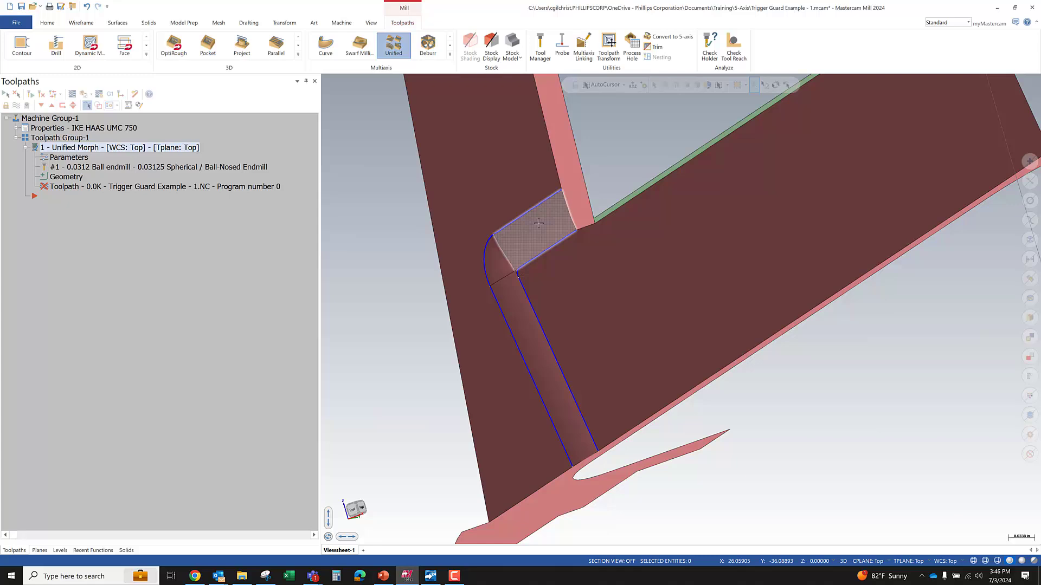
left_click(31, 94)
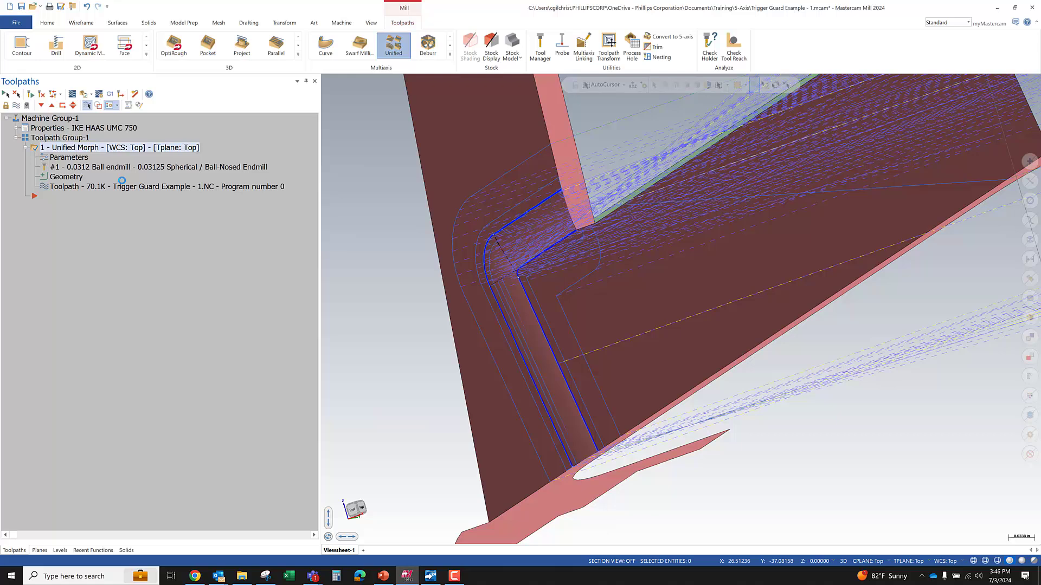
middle_click_drag(554, 326, 503, 322)
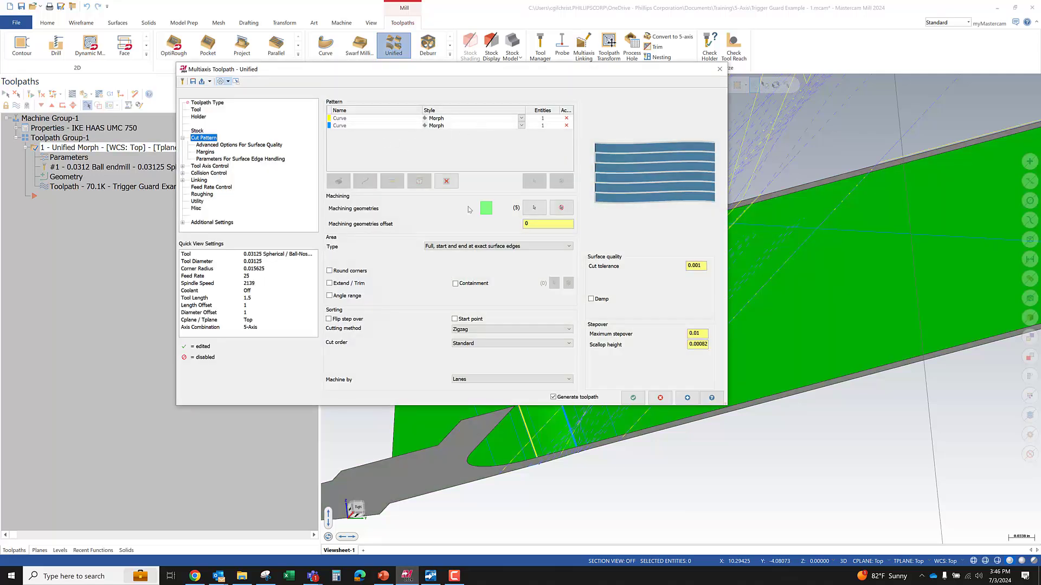
Step: Remove the two flat faces beside the fillet from the machining geometry, leaving only the three fillet faces, and accept the parameters
left_click(534, 207)
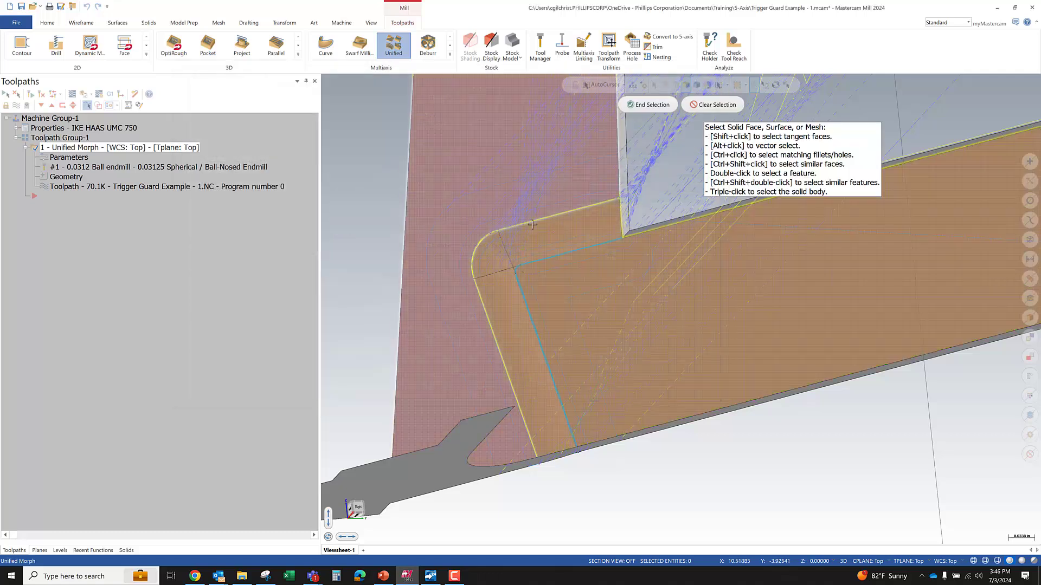
left_click(464, 179)
left_click(750, 355)
left_click(658, 109)
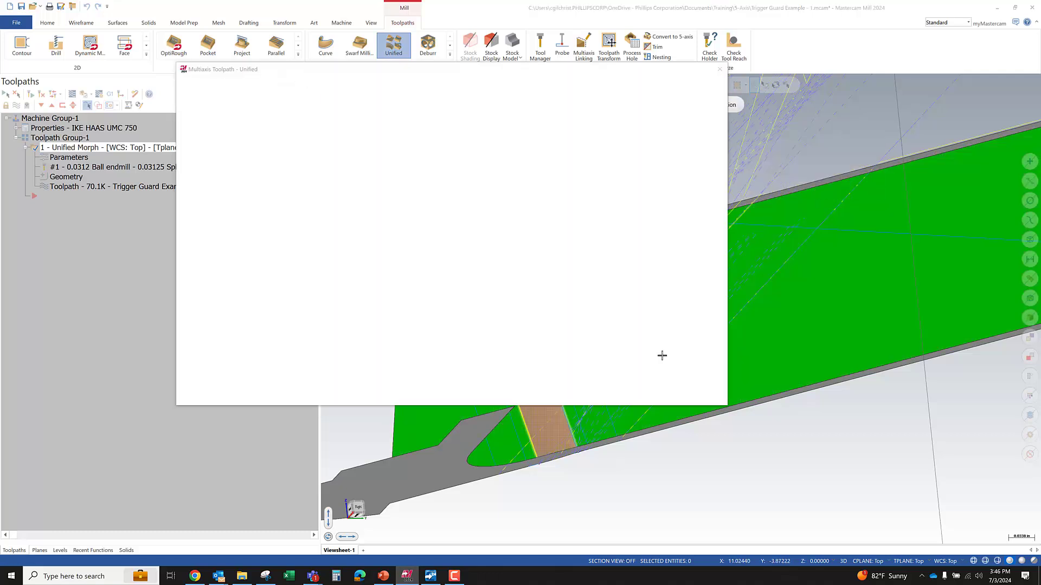
left_click(635, 397)
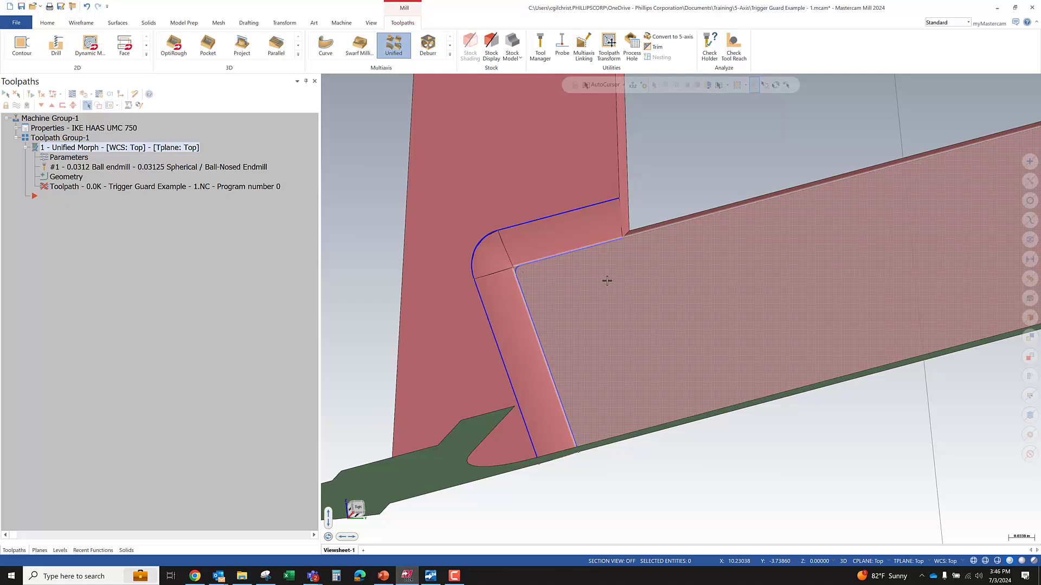
Step: Regenerate the Unified Morph toolpath and backplot its motion along the corner fillet
middle_click_drag(606, 280, 747, 232)
left_click(43, 93)
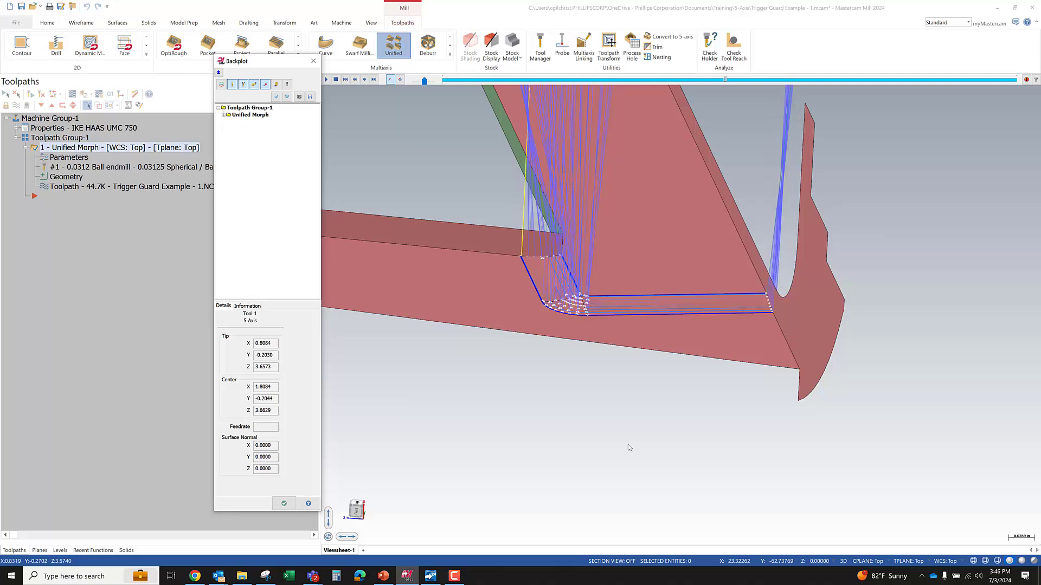
scroll(617, 309, "down", 1)
mouse_move(617, 308)
middle_mouse_down()
mouse_move(623, 302)
mouse_move(561, 303)
mouse_move(646, 314)
mouse_move(633, 307)
middle_mouse_up()
left_click(289, 503)
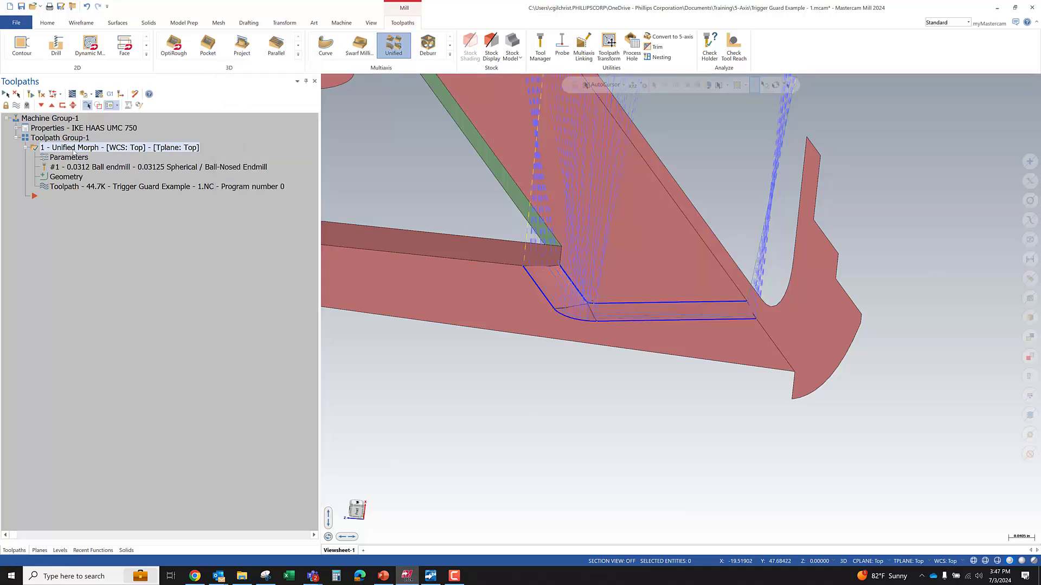
Step: Reopen the Unified toolpath's cut pattern and examine the fillet geometry and tool motion relative to the whole part
double_click(539, 255)
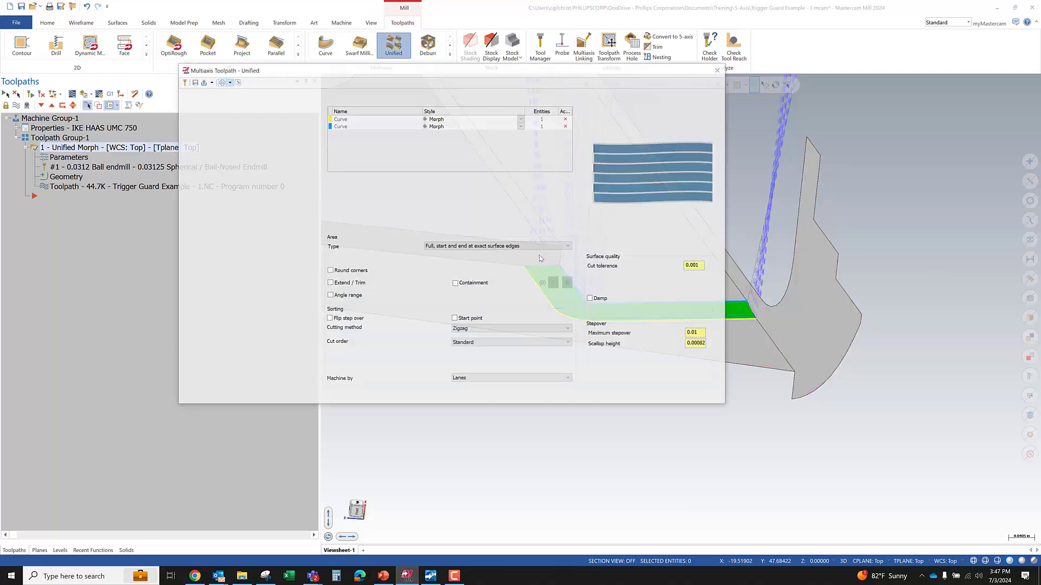
left_click_drag(594, 72, 388, 83)
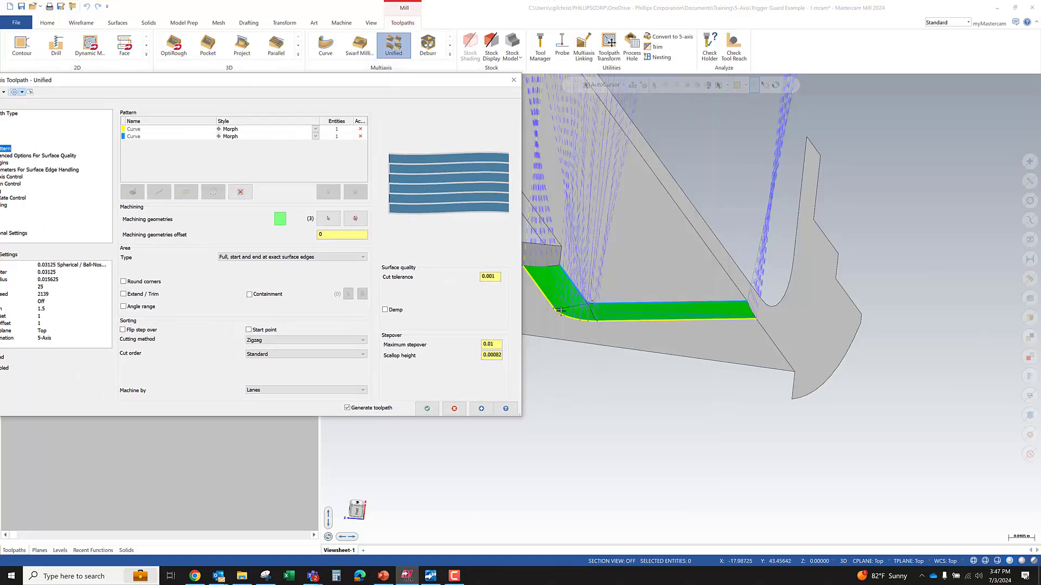
middle_click_drag(557, 289, 712, 309)
scroll(770, 424, "down", 3)
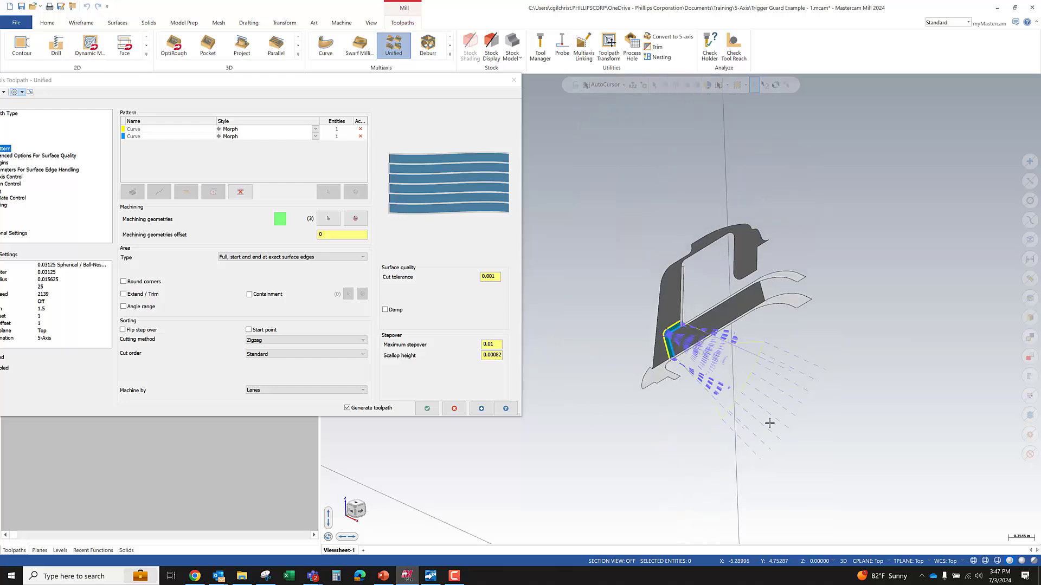
left_click_drag(302, 80, 710, 86)
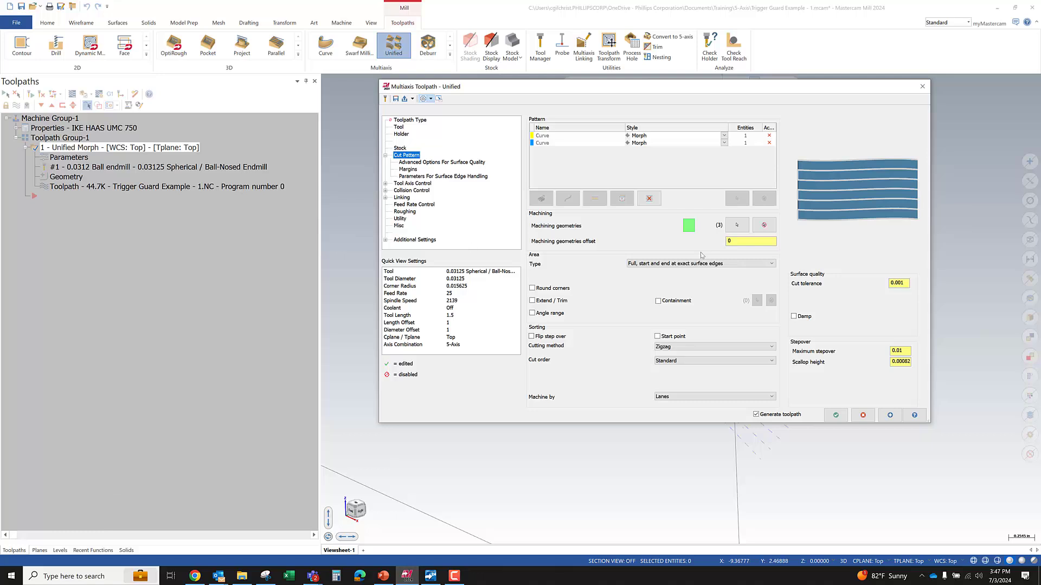
left_click(837, 415)
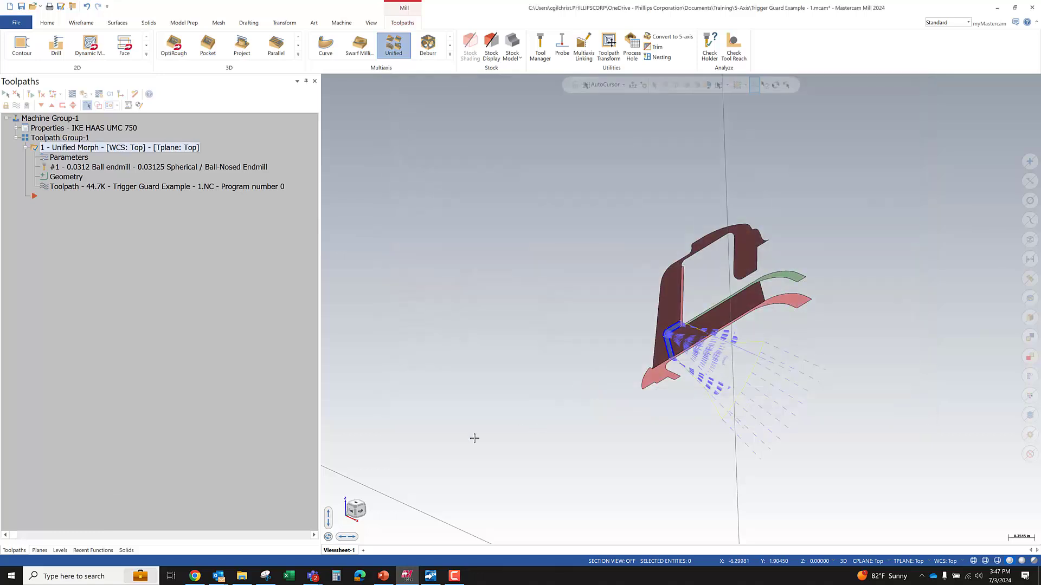
Step: Make the MFG Solid level visible together with the surfaces for the radius
left_click(126, 550)
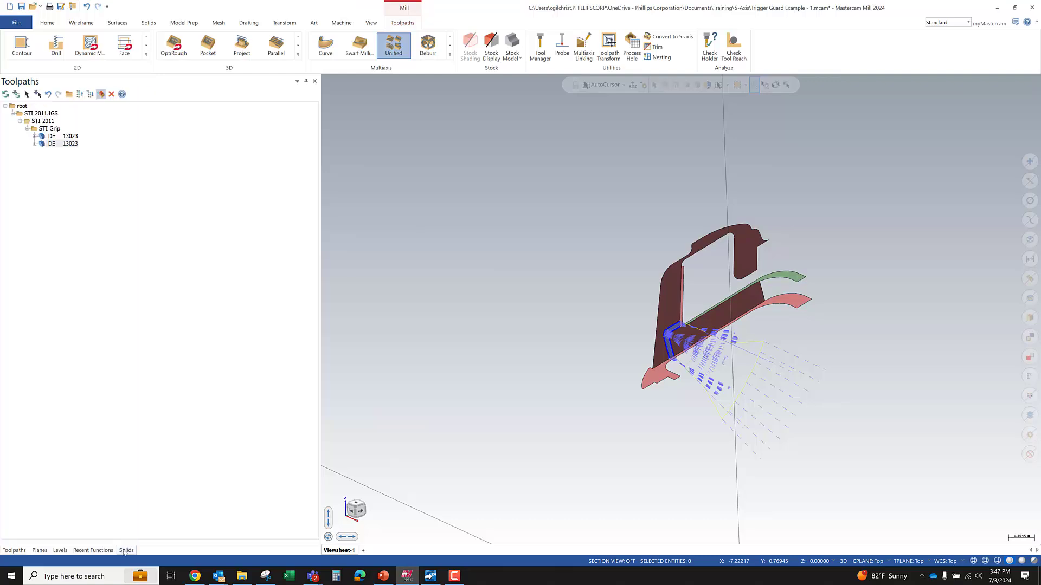
left_click(40, 550)
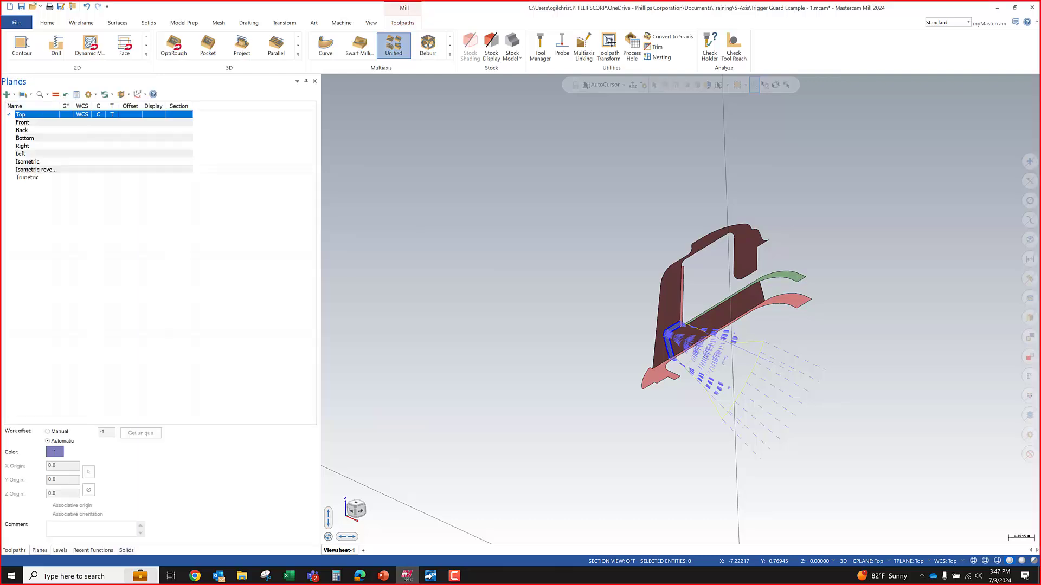
left_click(60, 550)
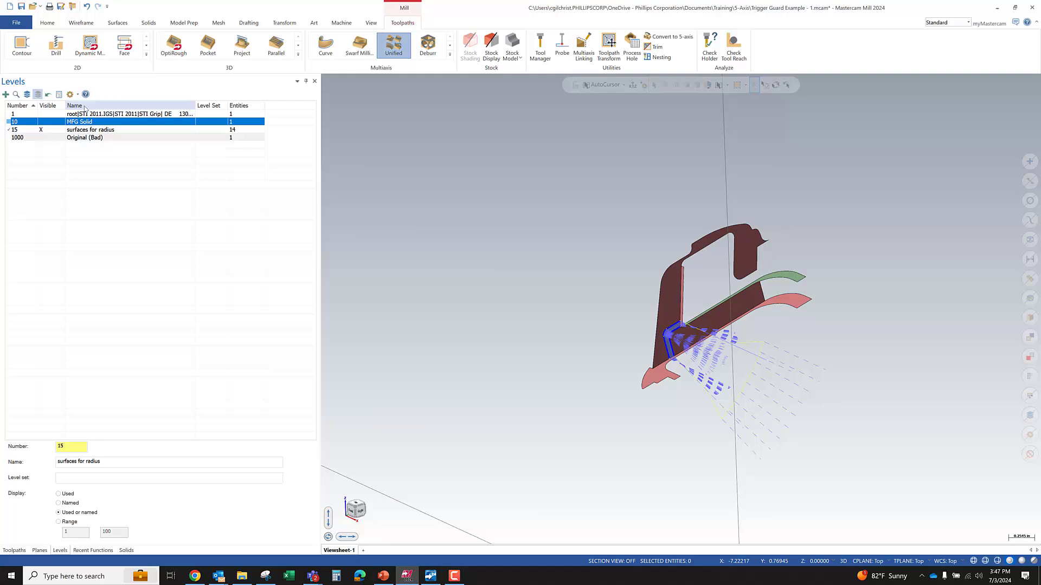
left_click(44, 122)
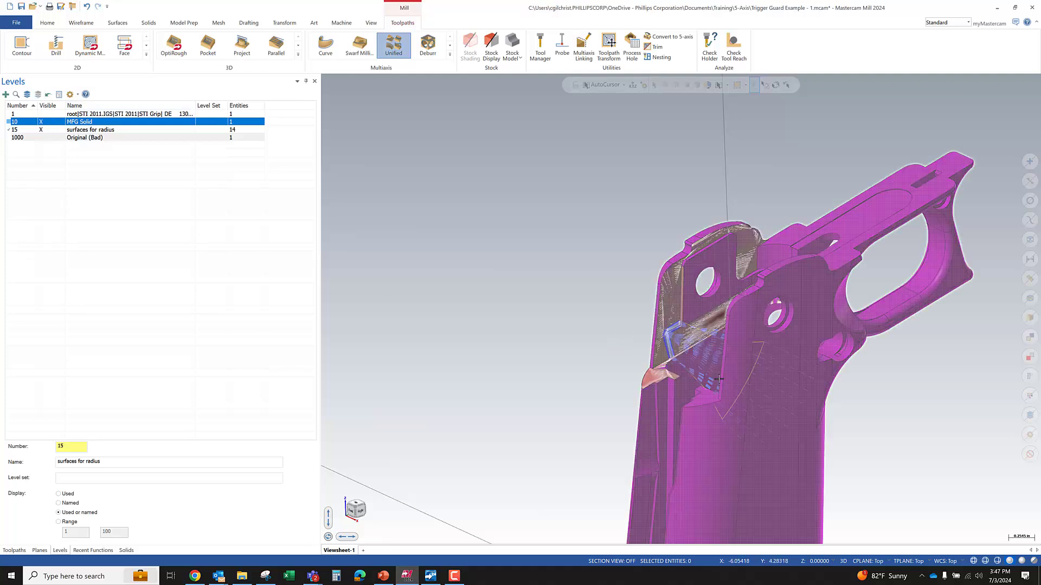
Step: Examine the corner toolpath against the full solid, including in the standard Top, Right and Front views
middle_click_drag(691, 365, 658, 358)
scroll(683, 356, "up", 4)
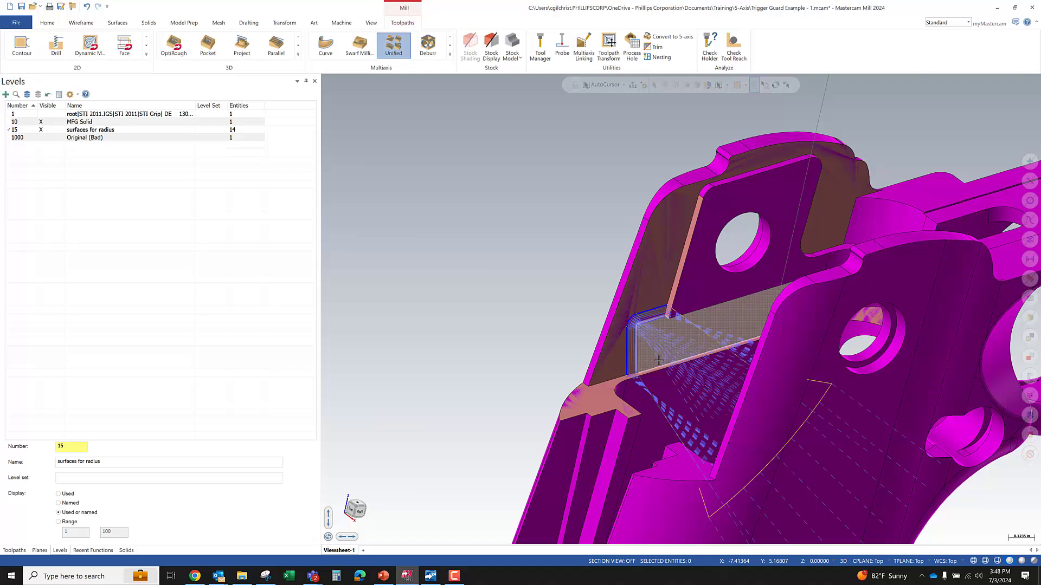
middle_click_drag(658, 361, 611, 290)
scroll(605, 271, "down", 3)
scroll(605, 271, "down", 6)
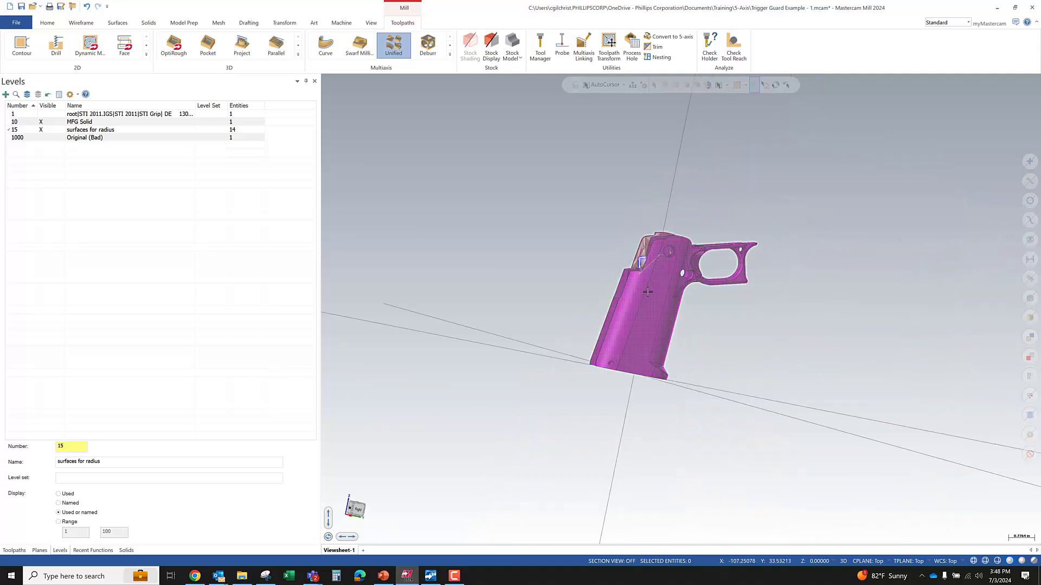
right_click(549, 192)
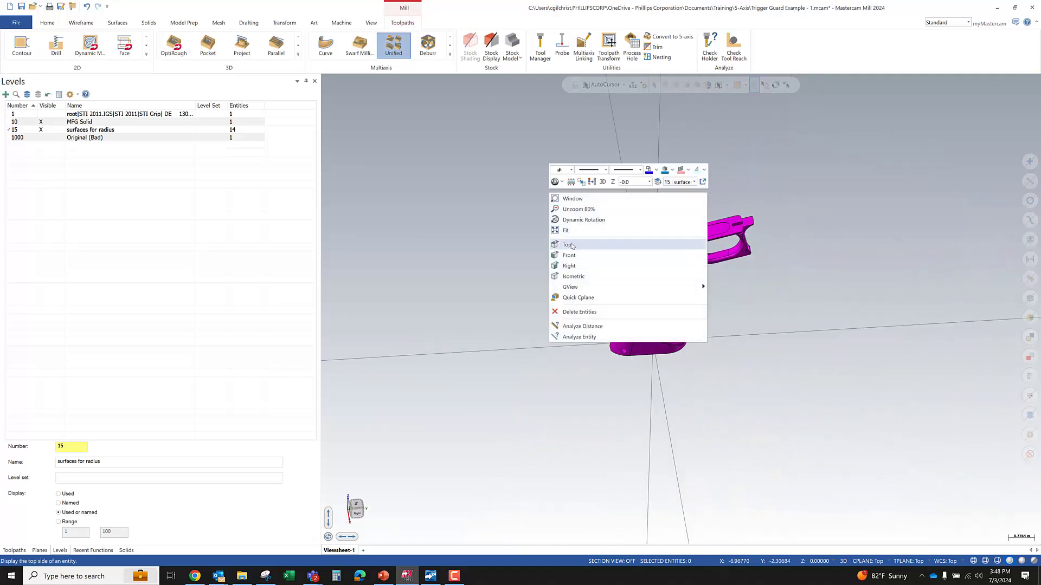
left_click(571, 245)
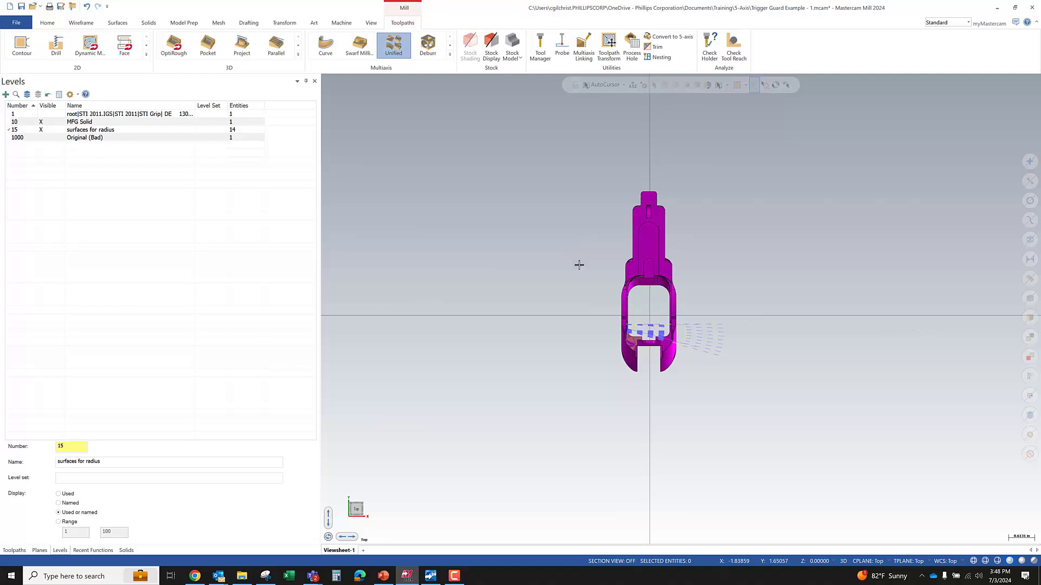
right_click(615, 262)
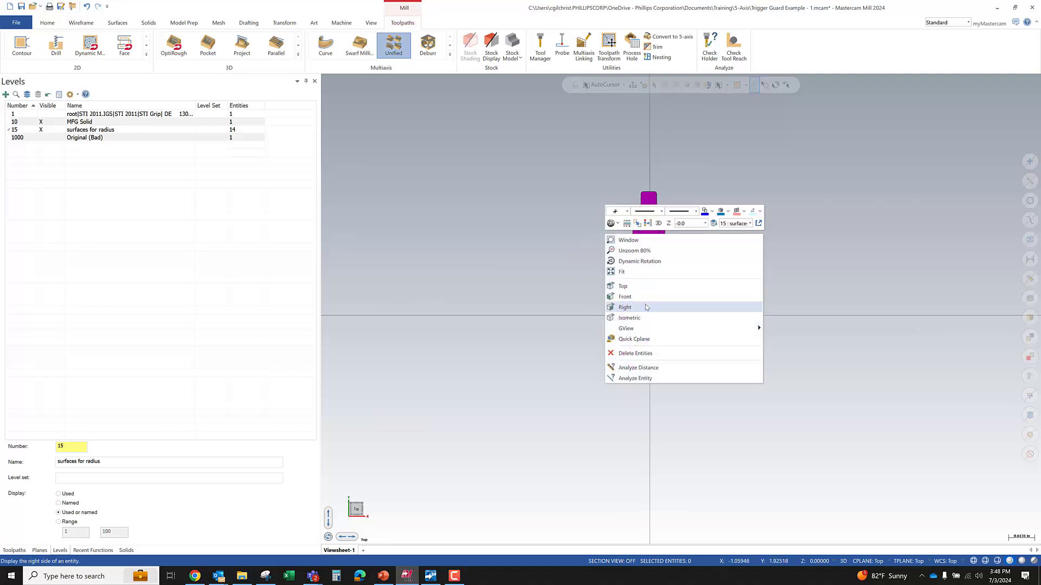
left_click(645, 308)
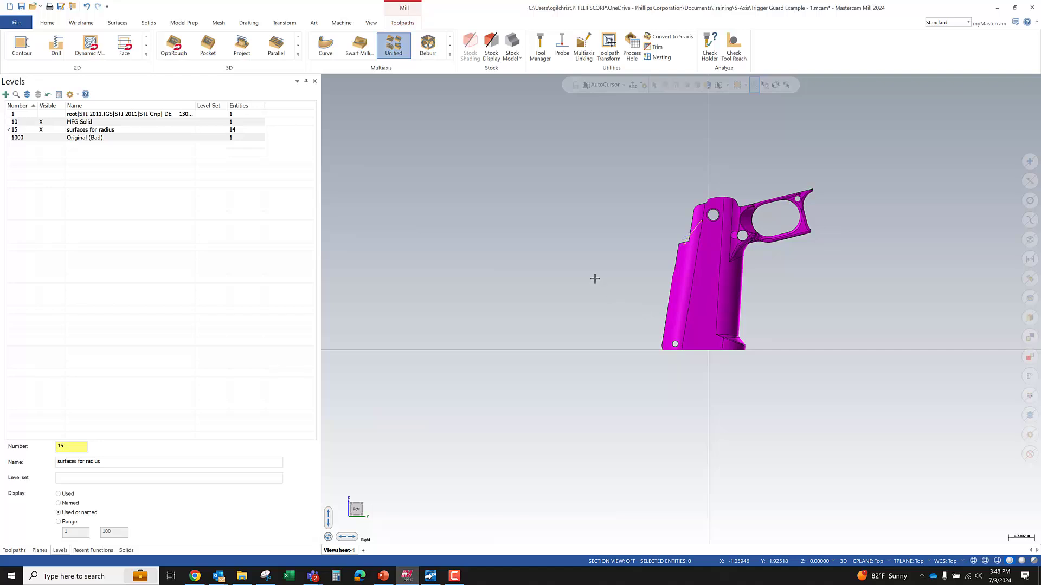
right_click(552, 247)
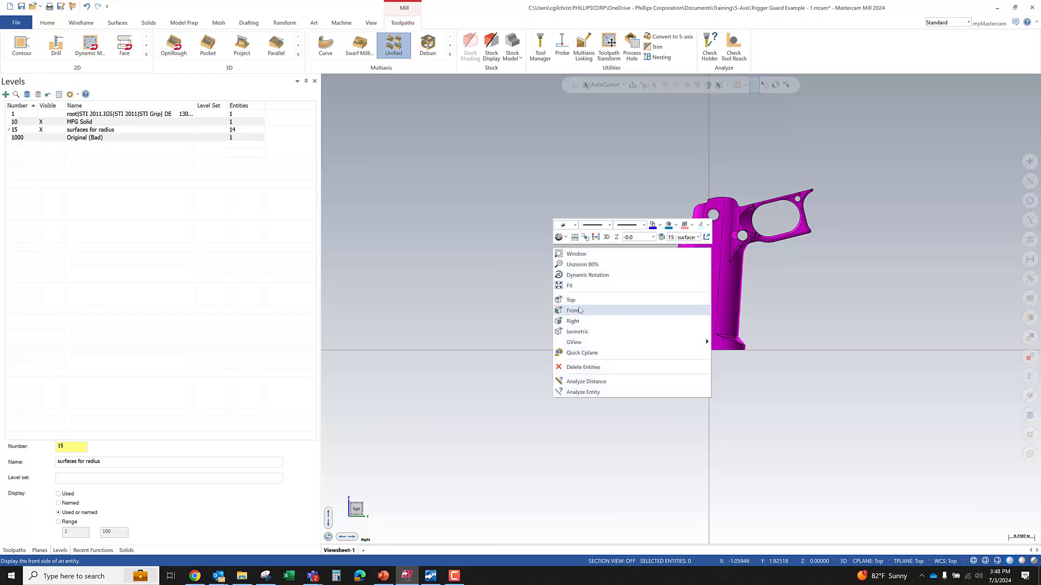
left_click(579, 310)
Step: Examine from an angled view how the tool reaches the inner corner past the frame's side wall
middle_click_drag(670, 288, 553, 313)
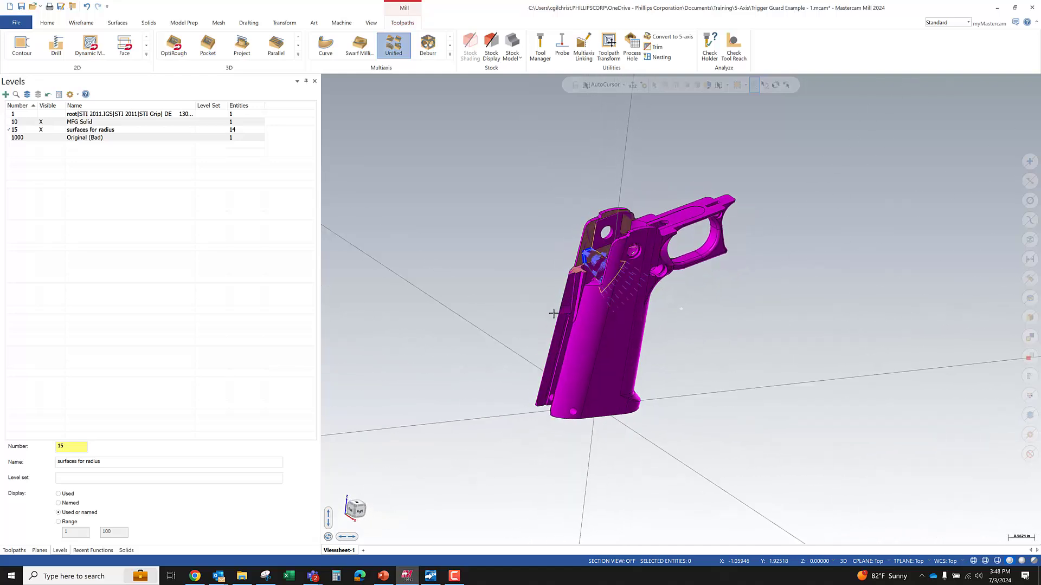
scroll(627, 281, "up", 6)
middle_click_drag(626, 281, 591, 255)
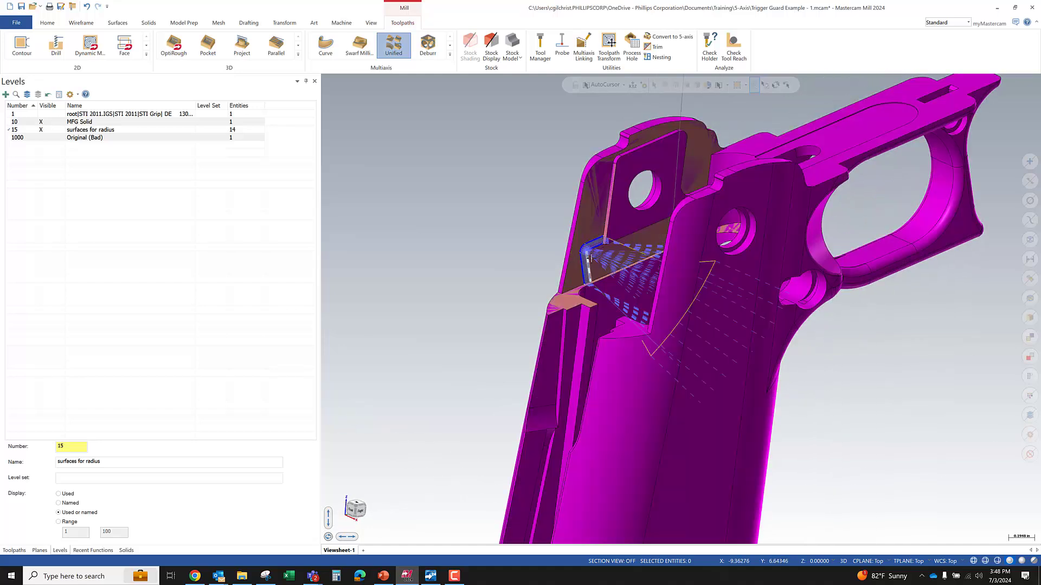
middle_click_drag(601, 252, 634, 270)
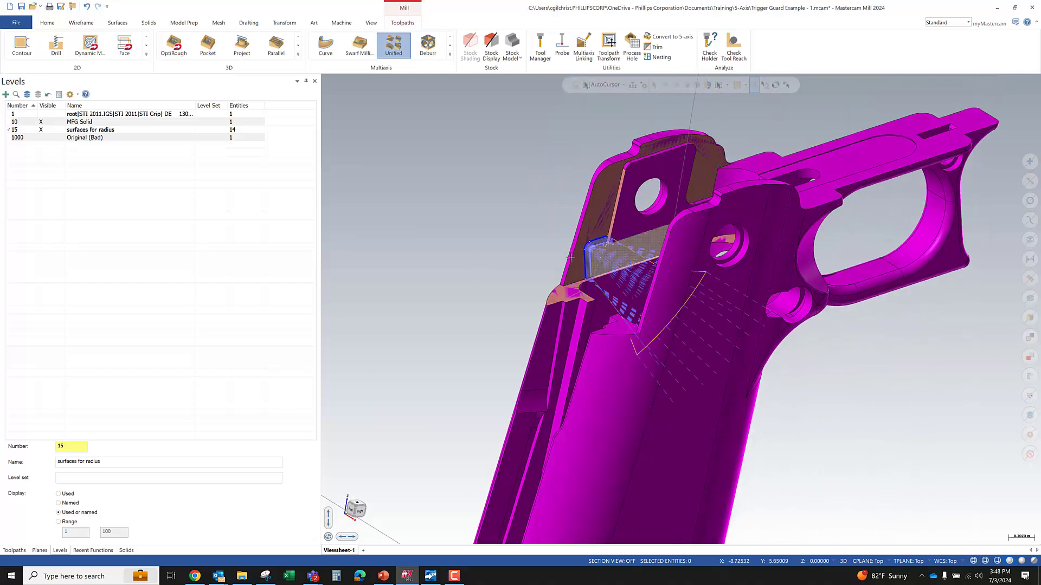
scroll(604, 265, "down", 3)
scroll(604, 266, "down", 2)
mouse_move(645, 288)
middle_mouse_down()
mouse_move(665, 304)
mouse_move(640, 261)
mouse_move(634, 275)
middle_mouse_up()
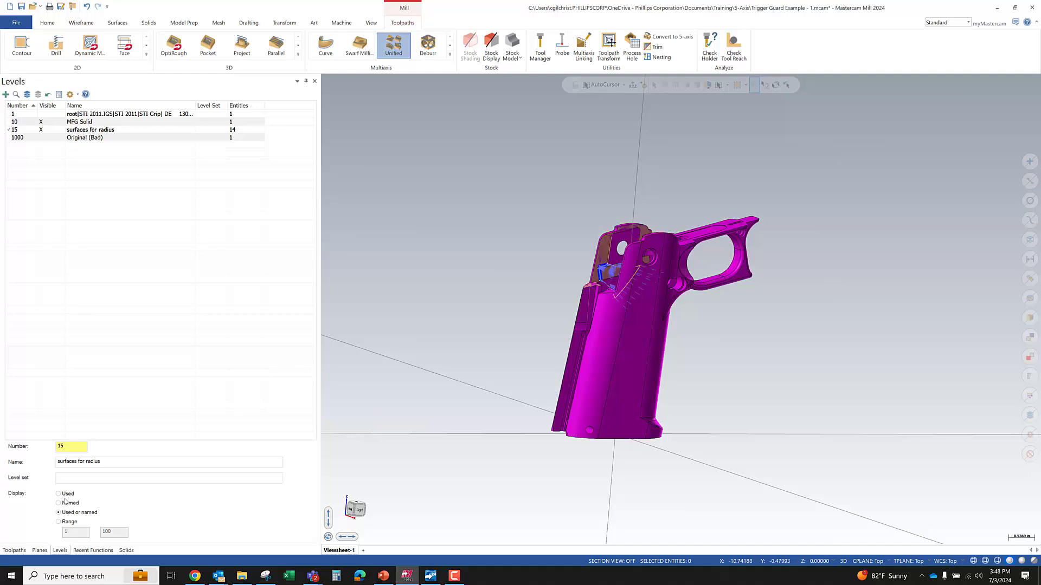
mouse_move(620, 332)
middle_mouse_down()
mouse_move(599, 347)
mouse_move(567, 331)
mouse_move(647, 322)
mouse_move(618, 328)
middle_mouse_up()
scroll(590, 257, "up", 5)
middle_click_drag(590, 257, 619, 299)
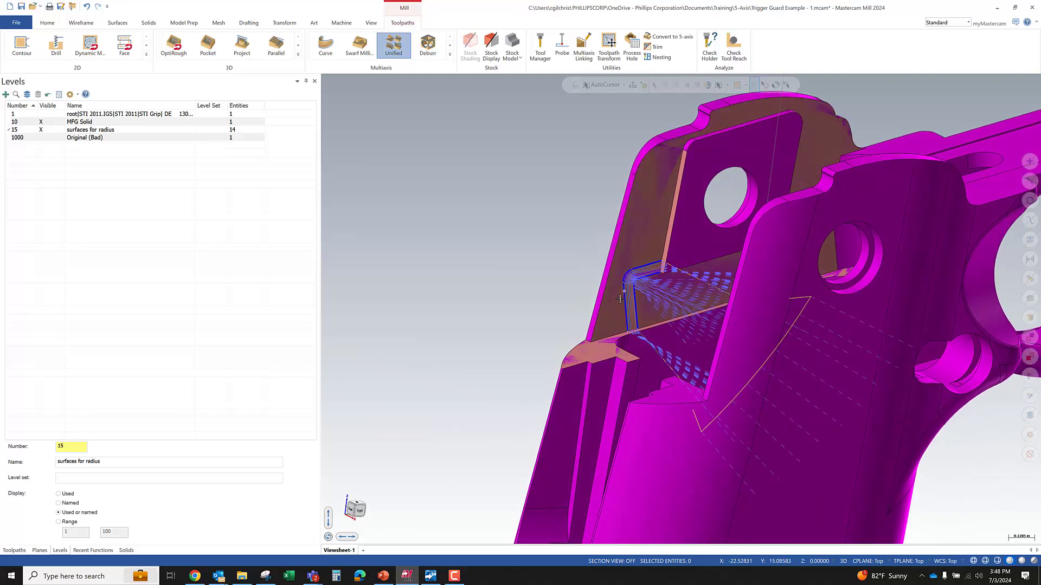
scroll(539, 267, "down", 5)
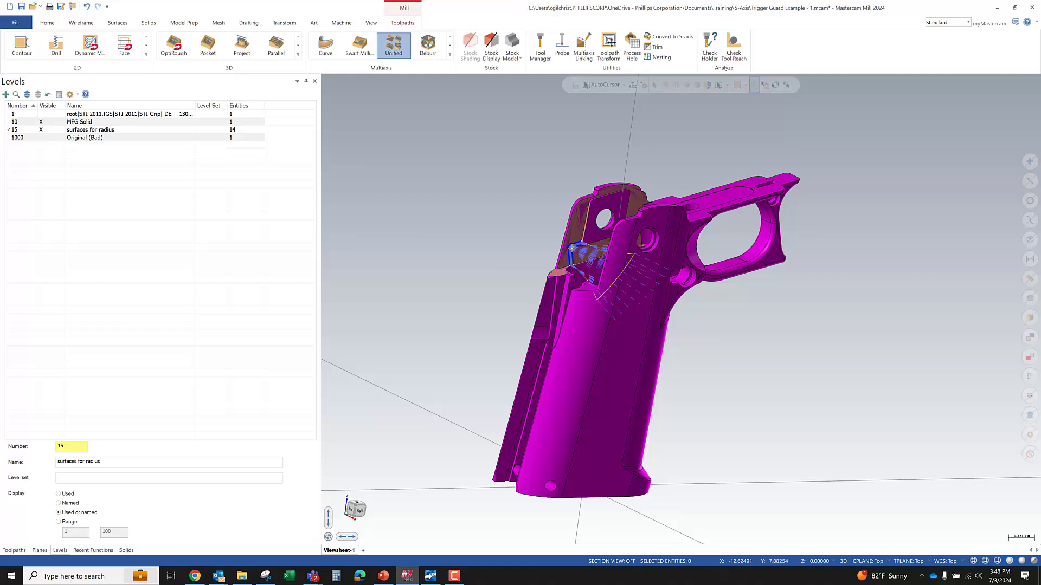
Step: Create a new plane named temp from the current angled graphics view, looking into the inner corner
scroll(571, 250, "up", 6)
scroll(587, 286, "up", 2)
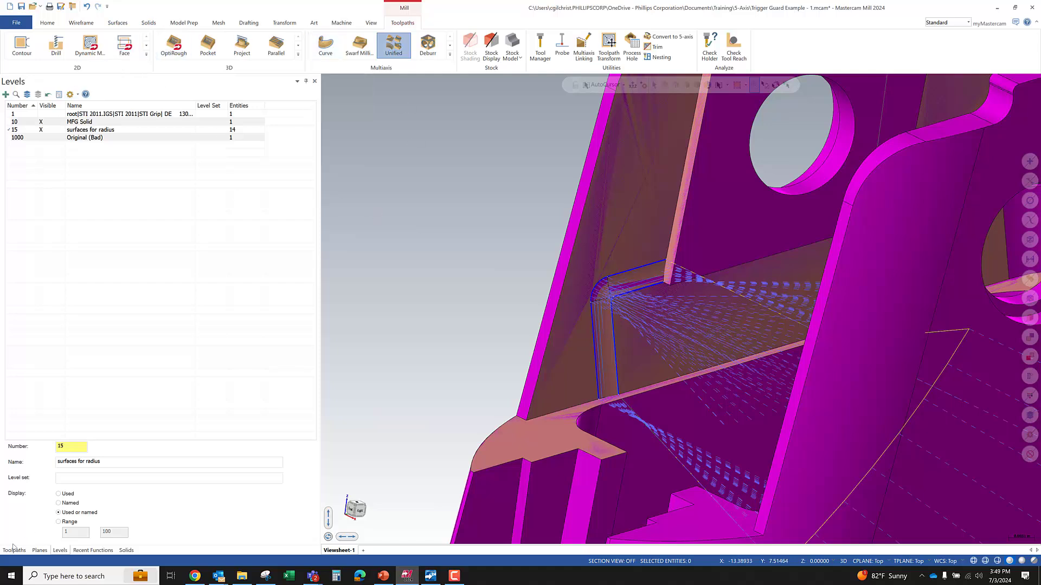
left_click(40, 551)
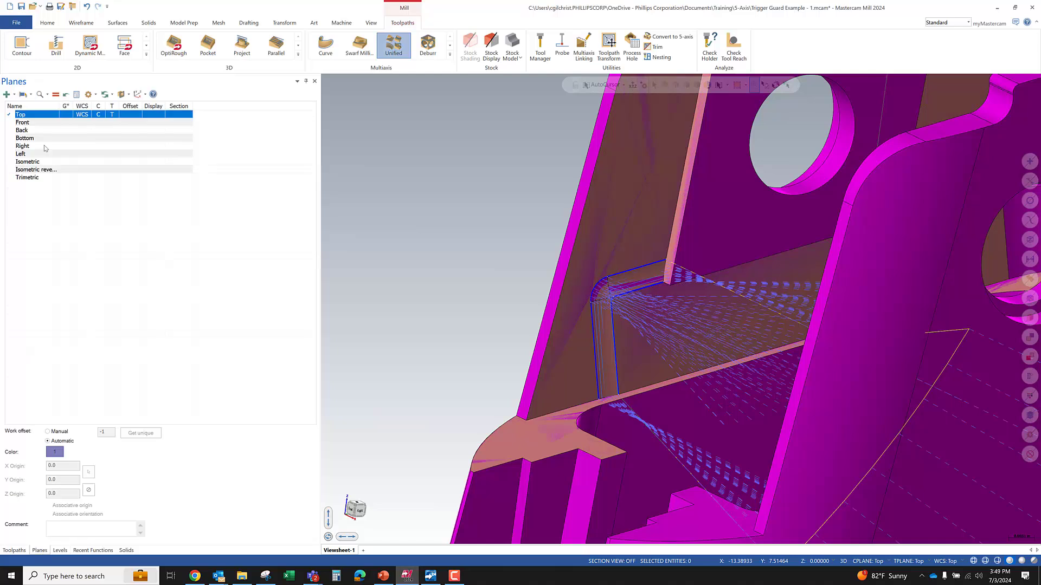
left_click(16, 95)
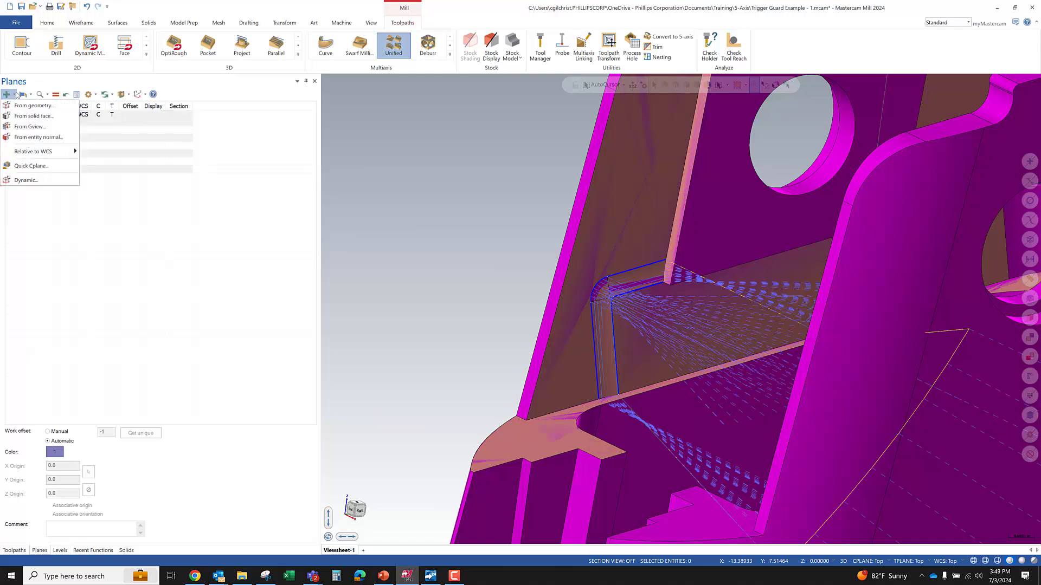
left_click(53, 127)
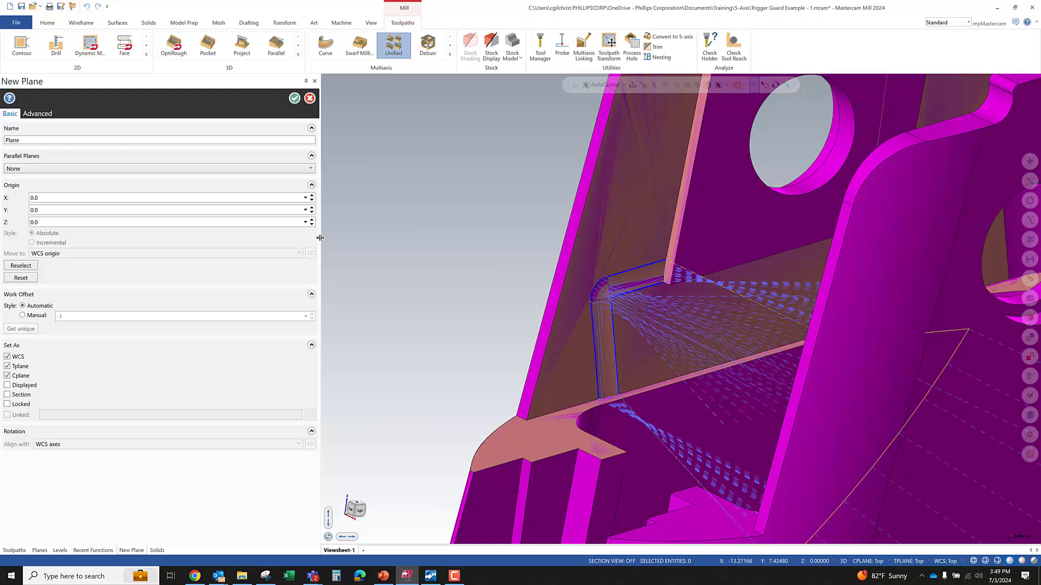
double_click(27, 142)
type("temp")
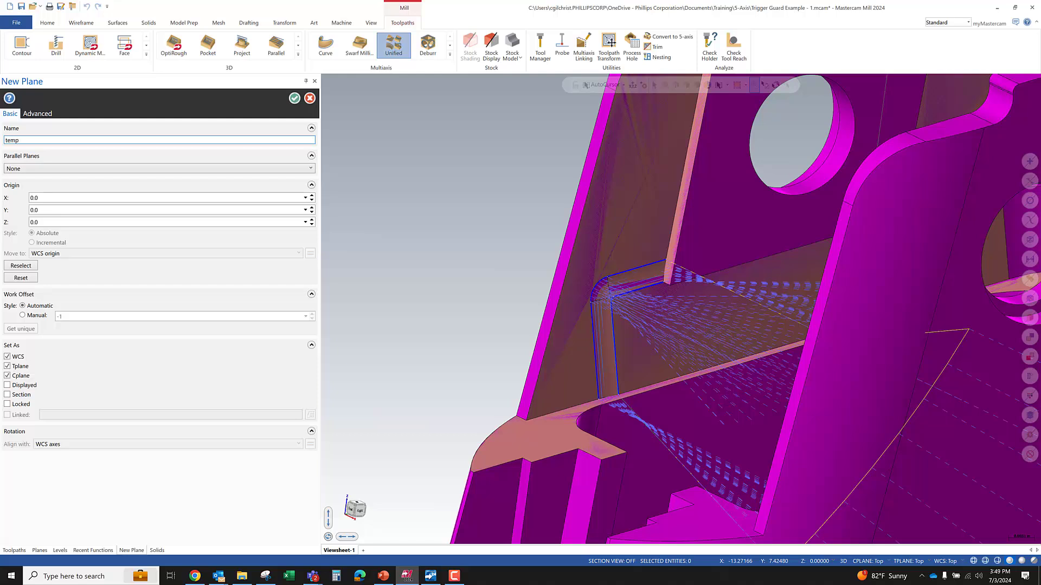
left_click(294, 98)
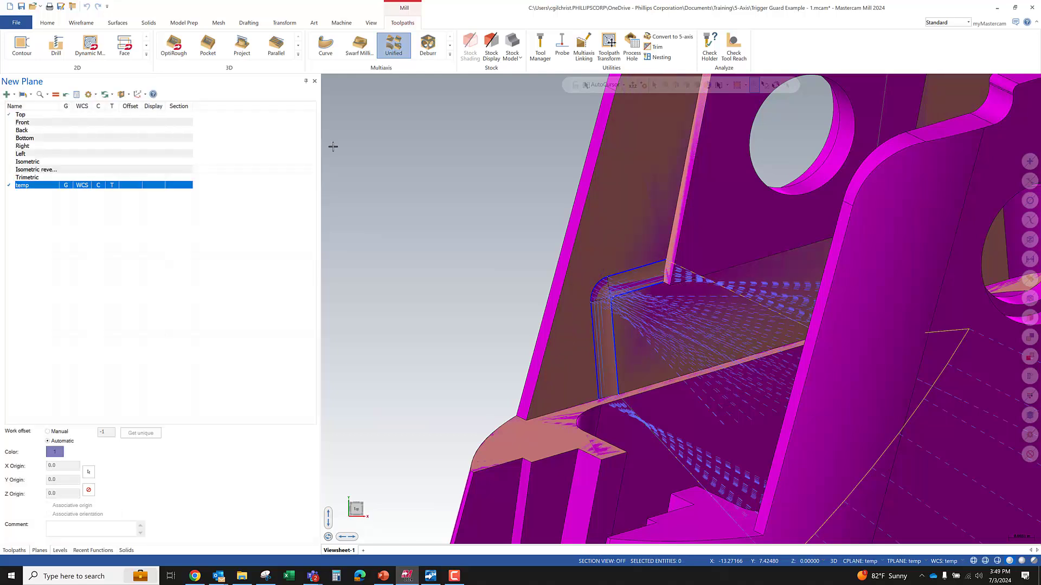
Step: Switch construction to 2D and set the construction depth from the endpoint of the small arc at the inner corner
right_click(468, 181)
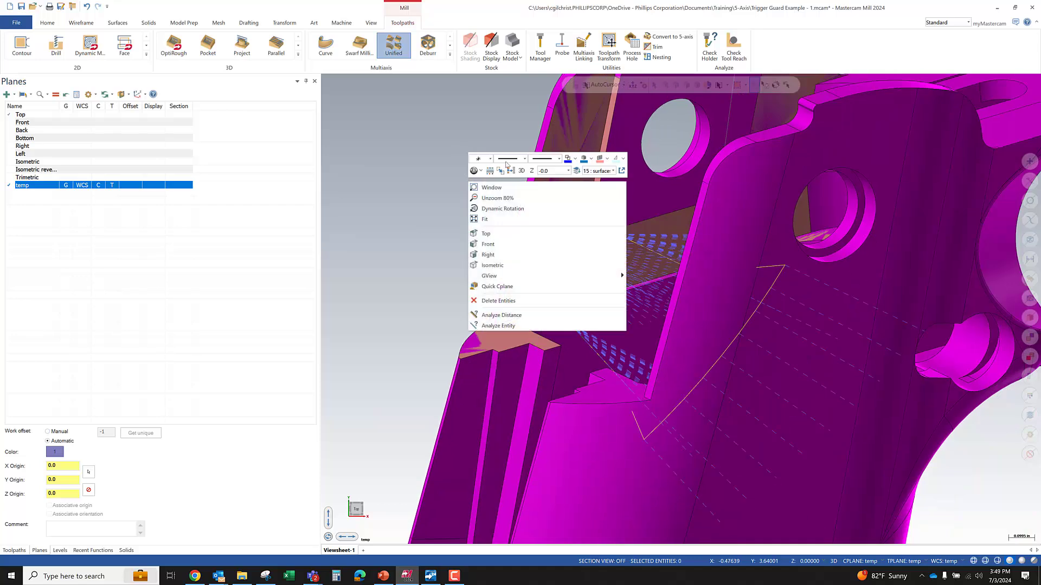
left_click(522, 172)
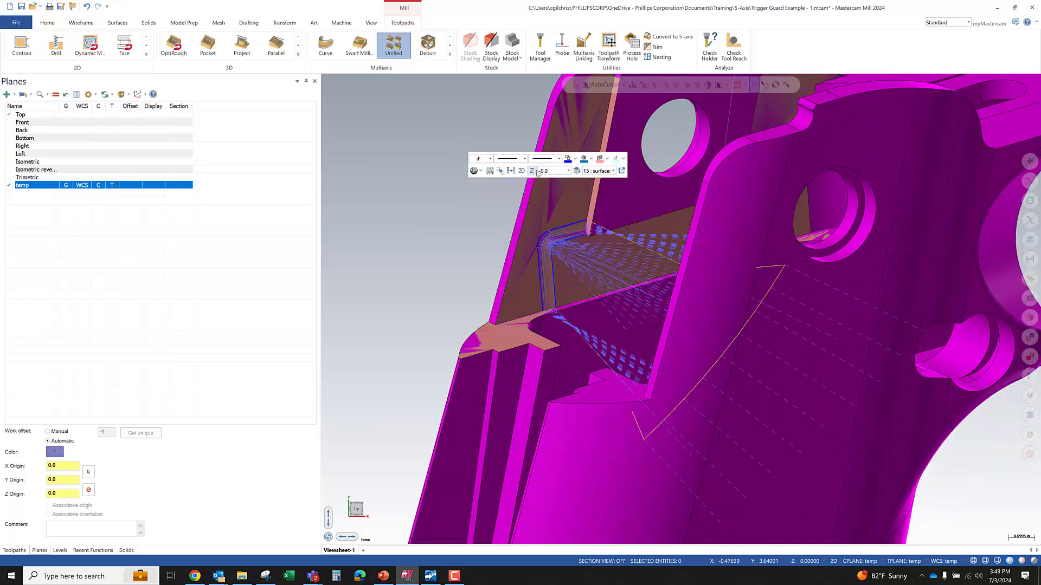
left_click(532, 170)
scroll(582, 207, "up", 10)
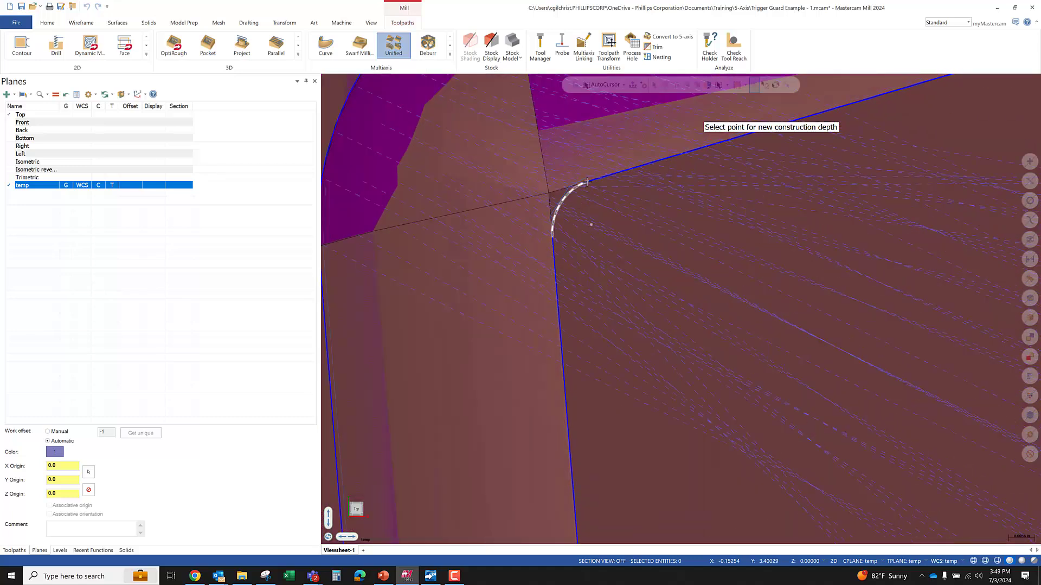
left_click(586, 182)
scroll(455, 269, "down", 10)
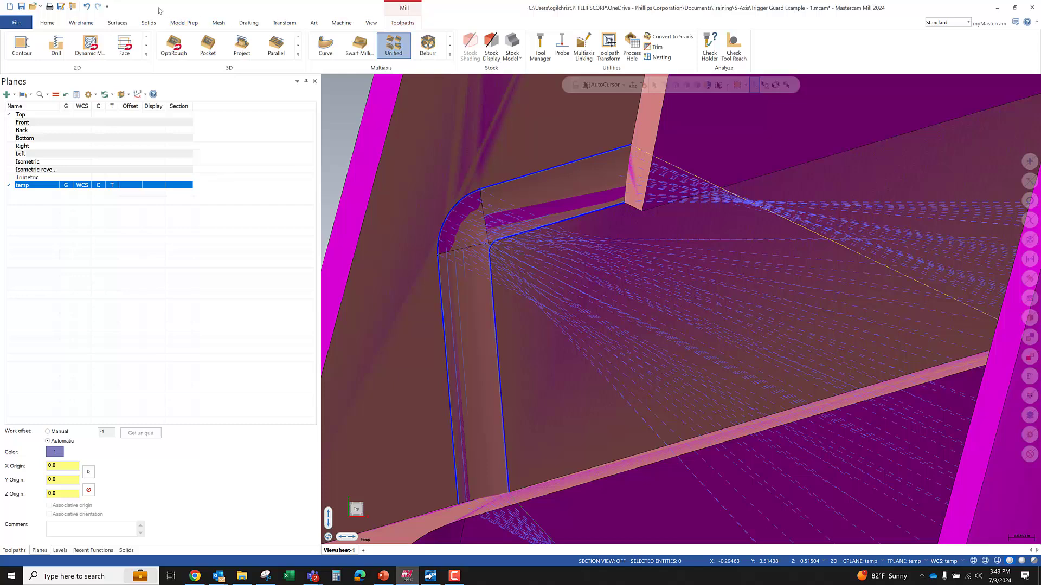
Step: Create a position point just inside the small arc of the fillet's inner corner at the current construction depth
left_click(284, 23)
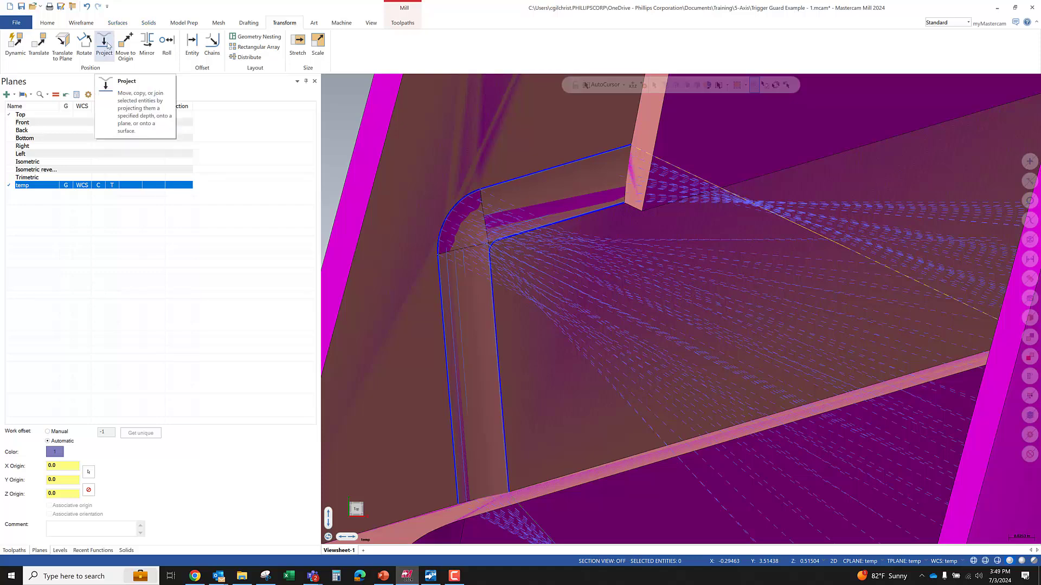
left_click(47, 24)
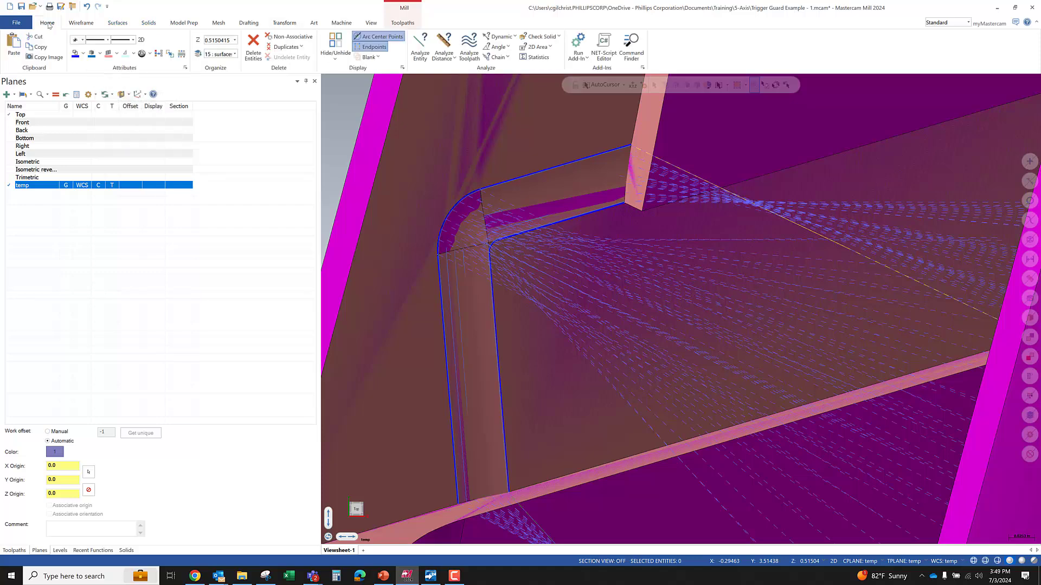
left_click(70, 24)
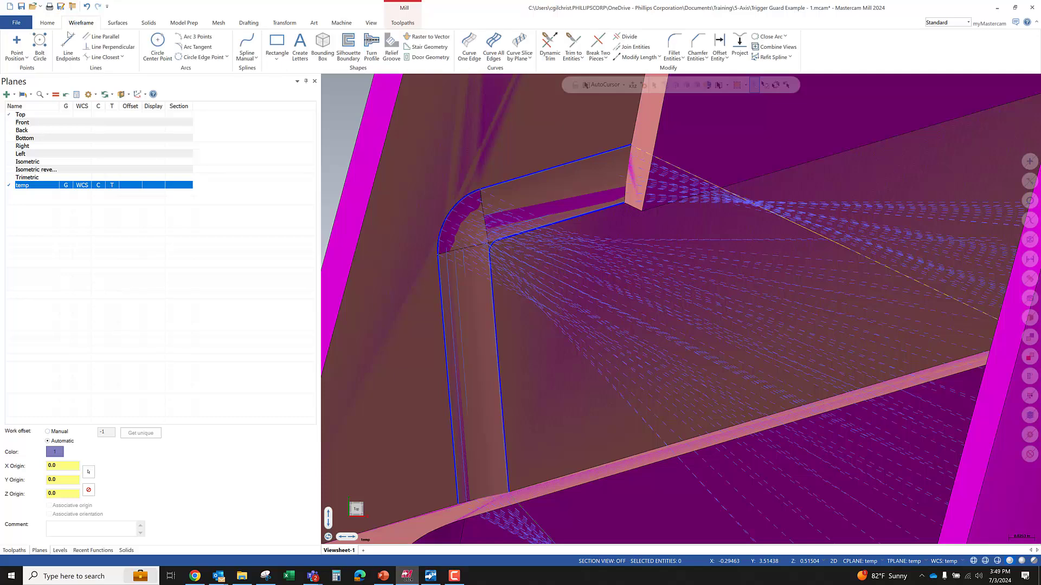
left_click(26, 58)
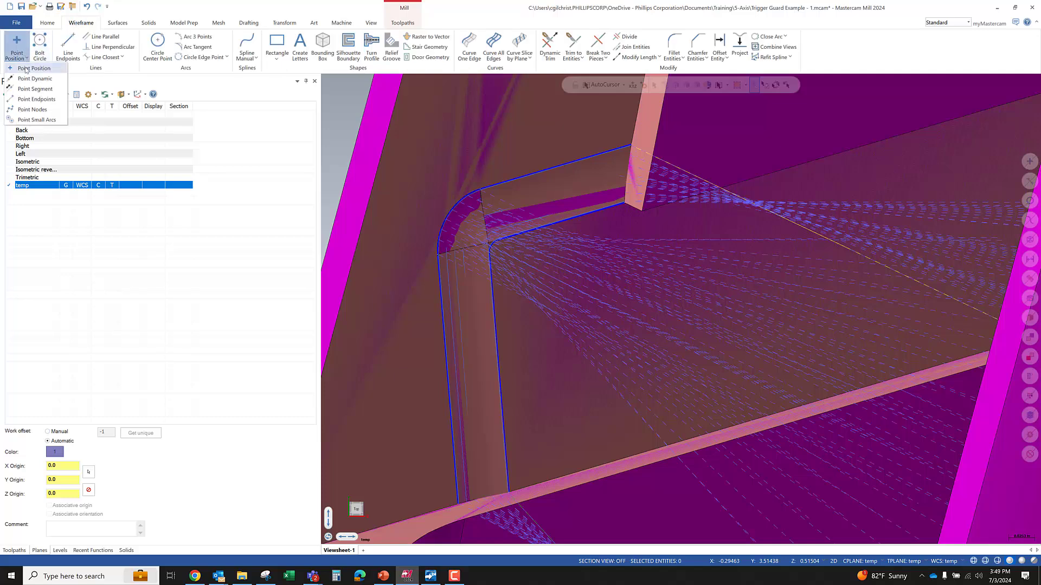
left_click(30, 68)
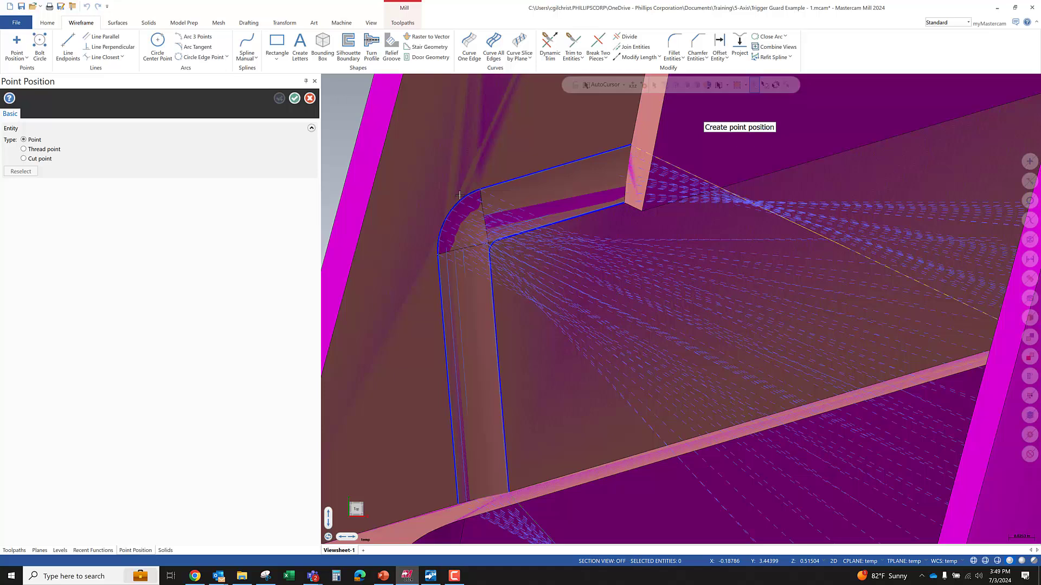
left_click(499, 254)
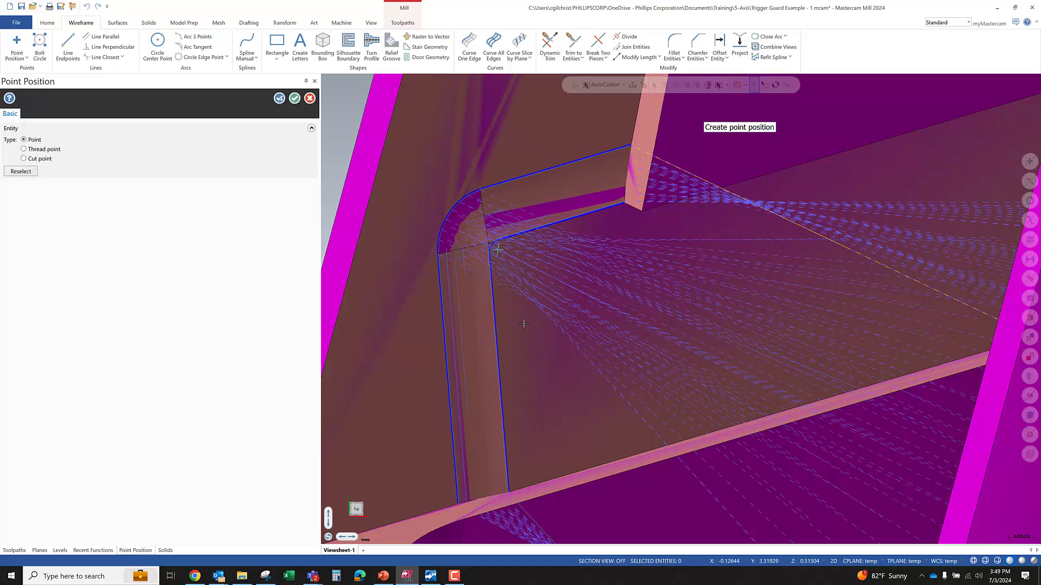
left_click(295, 100)
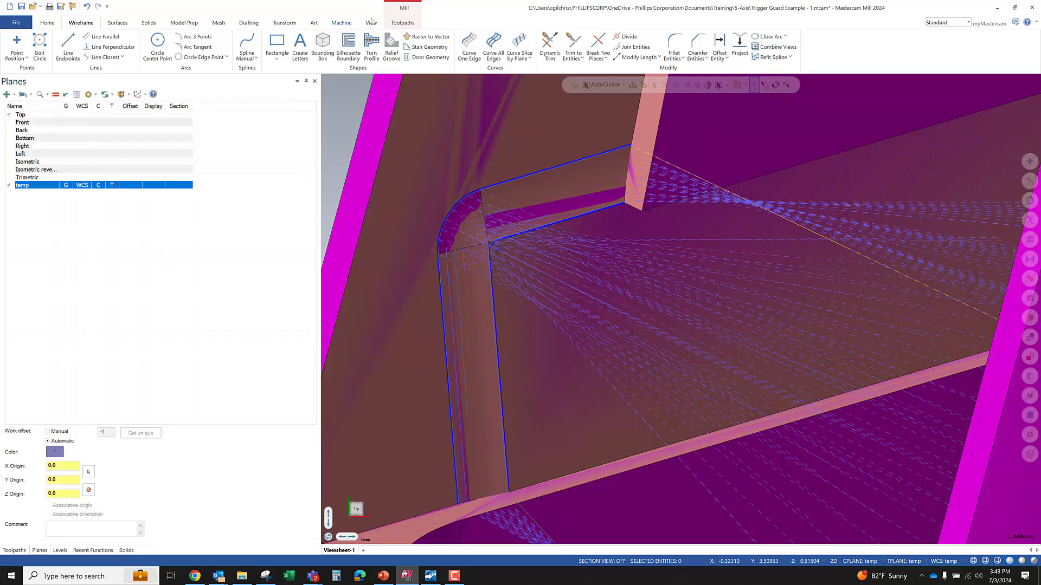
Step: Set up a Move projection of the corner point onto the solid face enclosed by the small arc's inner edges
left_click(401, 23)
left_click(285, 22)
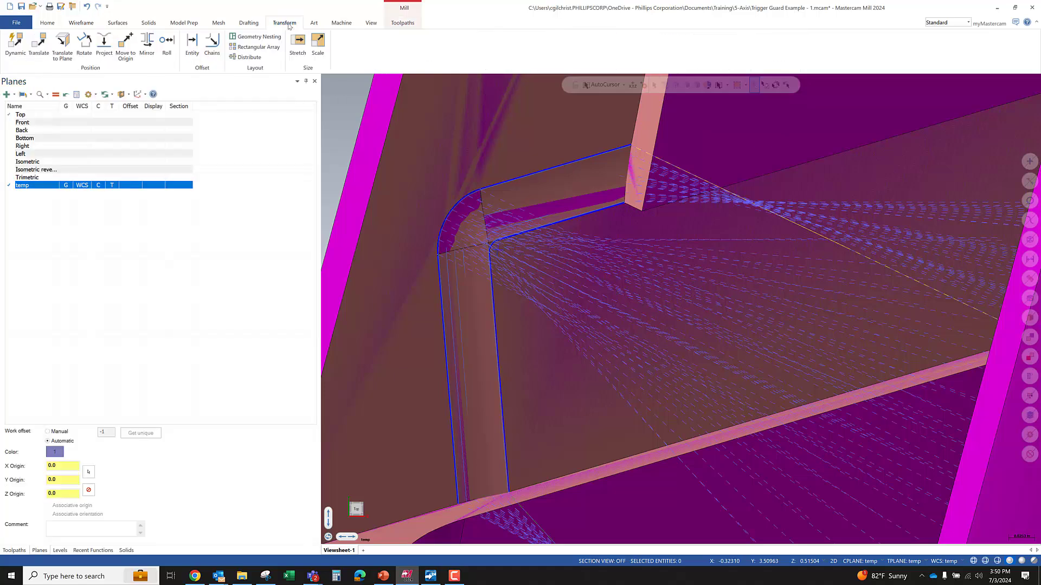
left_click(103, 41)
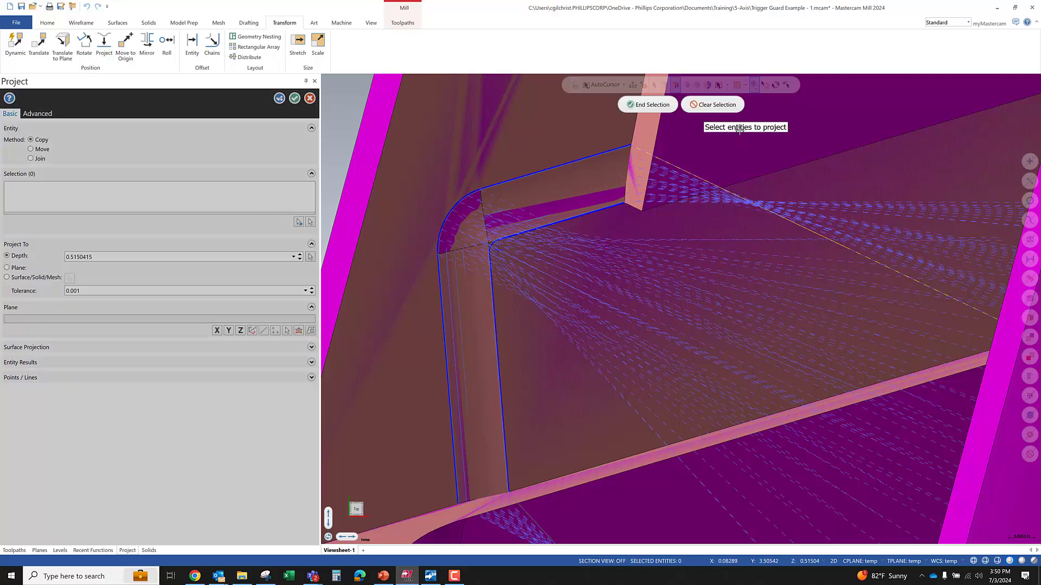
left_click(1032, 165)
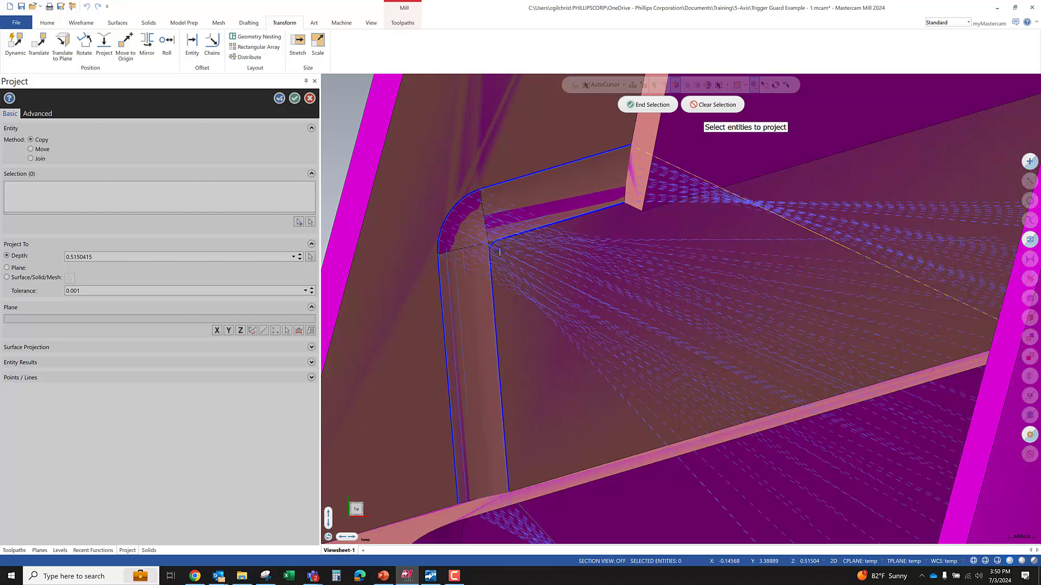
left_click(649, 105)
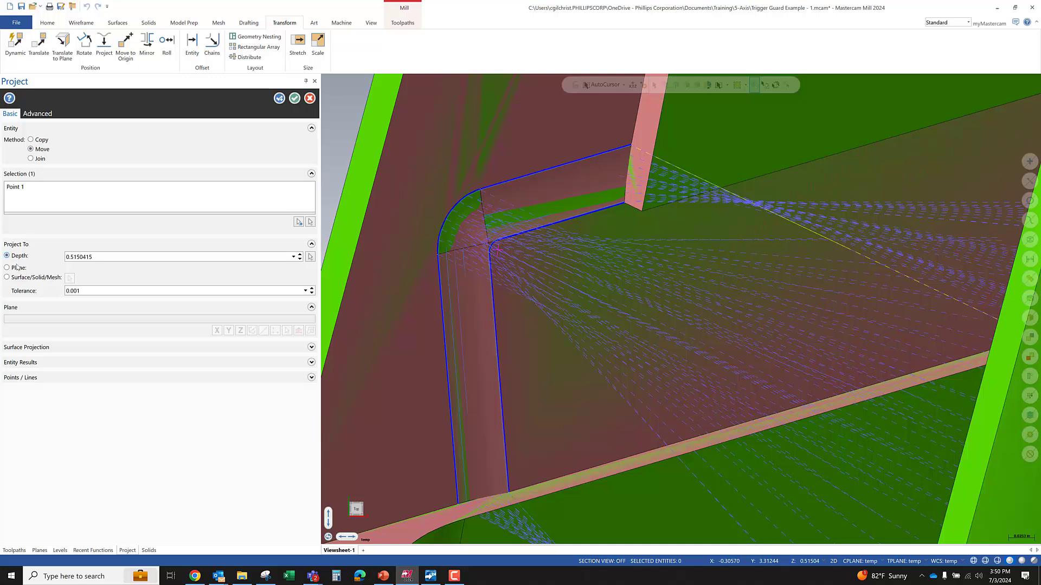
left_click(7, 277)
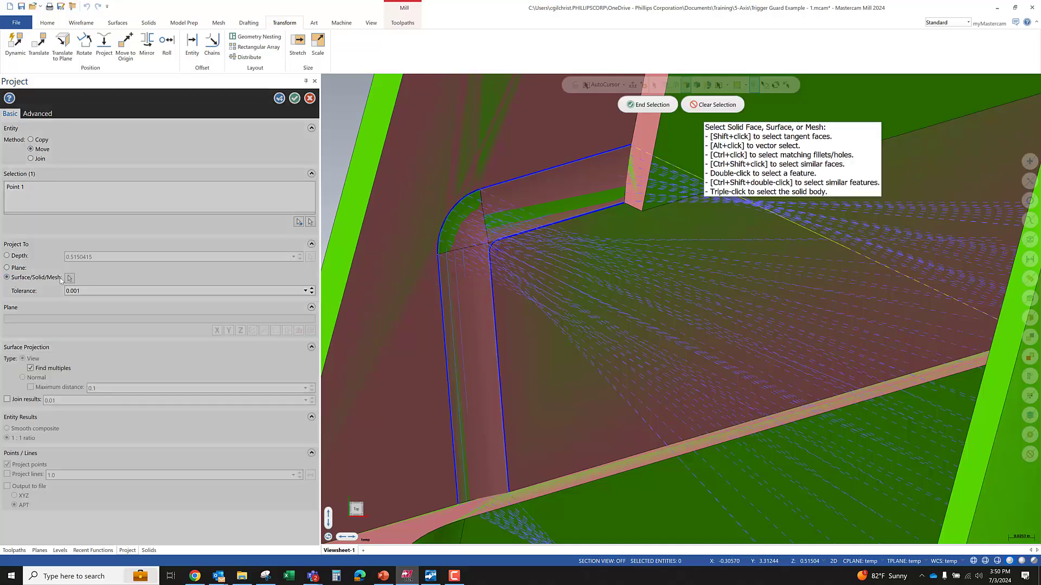
left_click(526, 287)
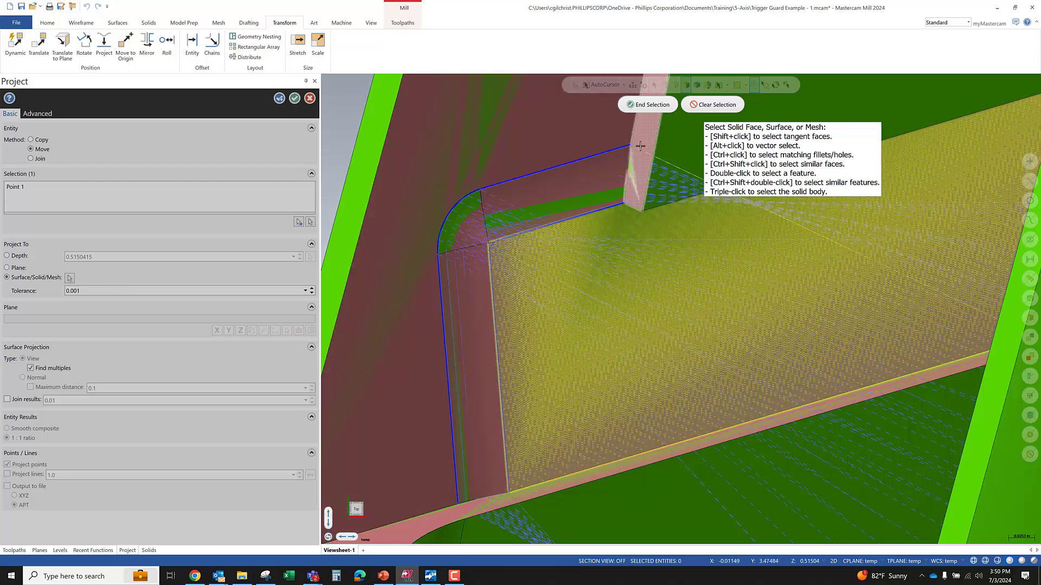
left_click(648, 105)
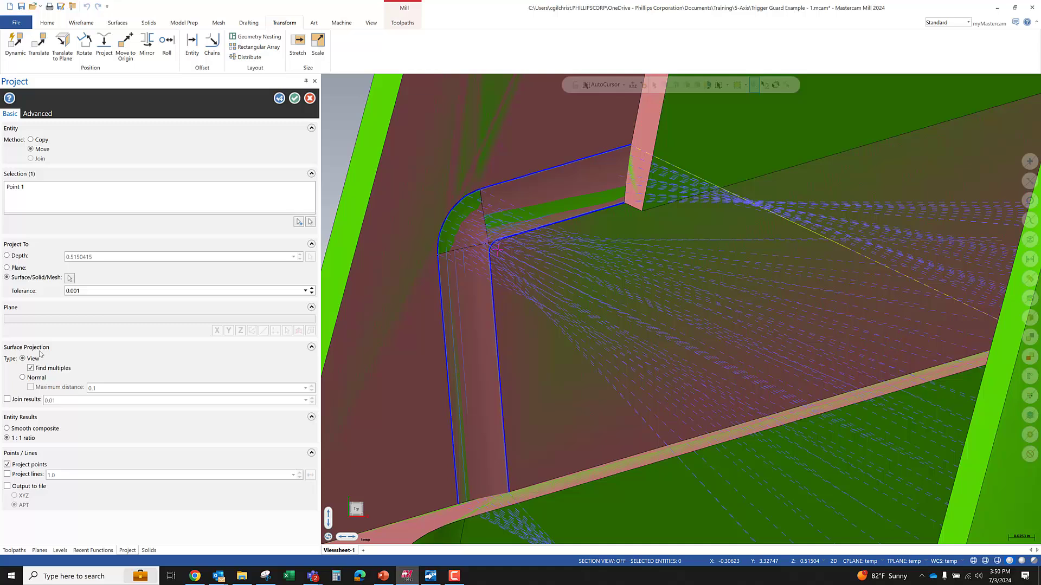
Step: Choose the View projection type, output a projected line of length 1.0 without projected points, and apply the projection
left_click(37, 379)
left_click(22, 359)
left_click(22, 475)
left_click(7, 465)
left_click(294, 99)
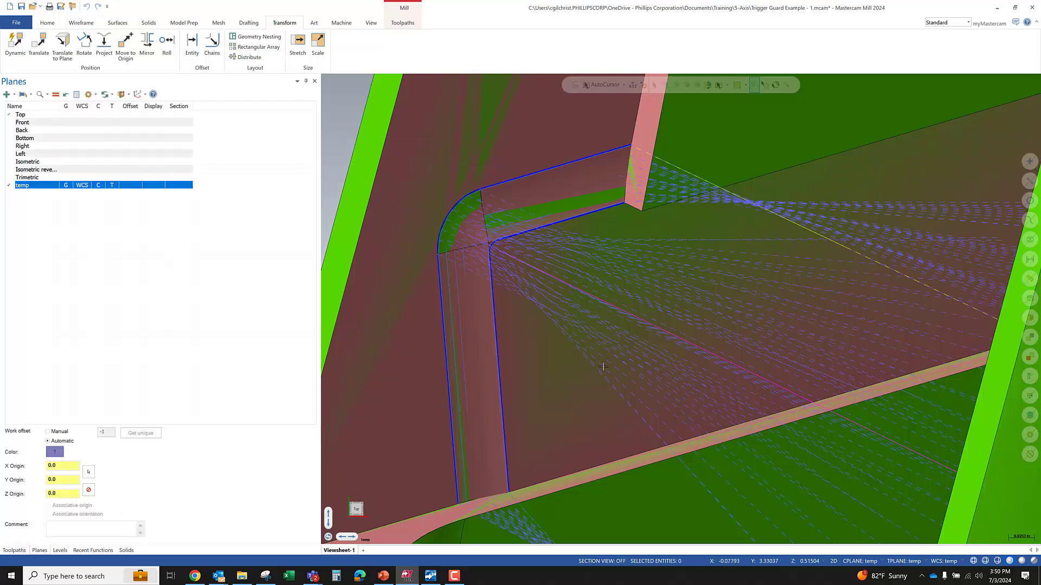
Step: Check the projected line's direction from another angle and delete that line
scroll(610, 322, "down", 2)
left_click(610, 322)
middle_click_drag(610, 323, 502, 368)
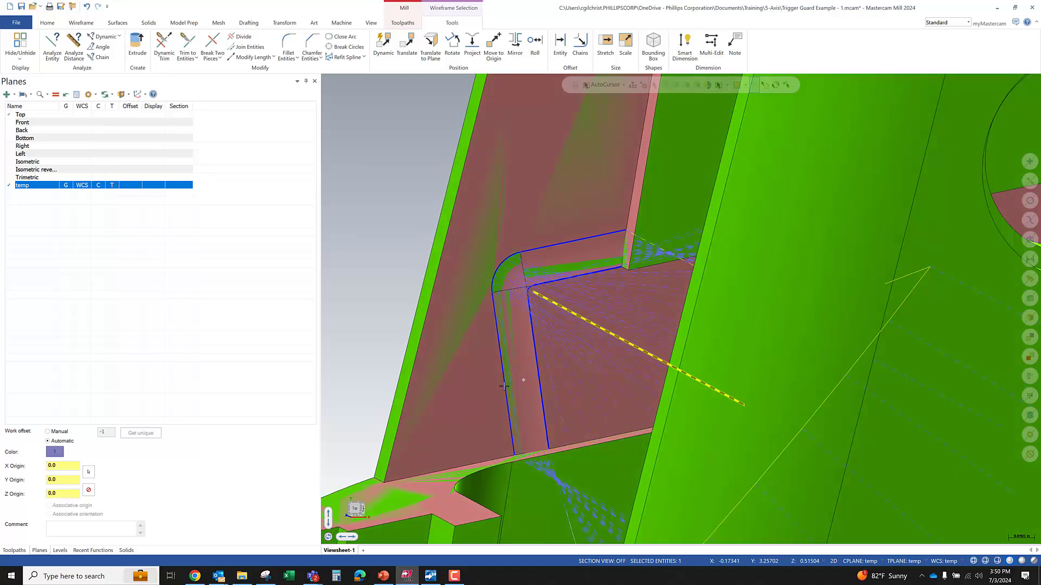
left_click(570, 312)
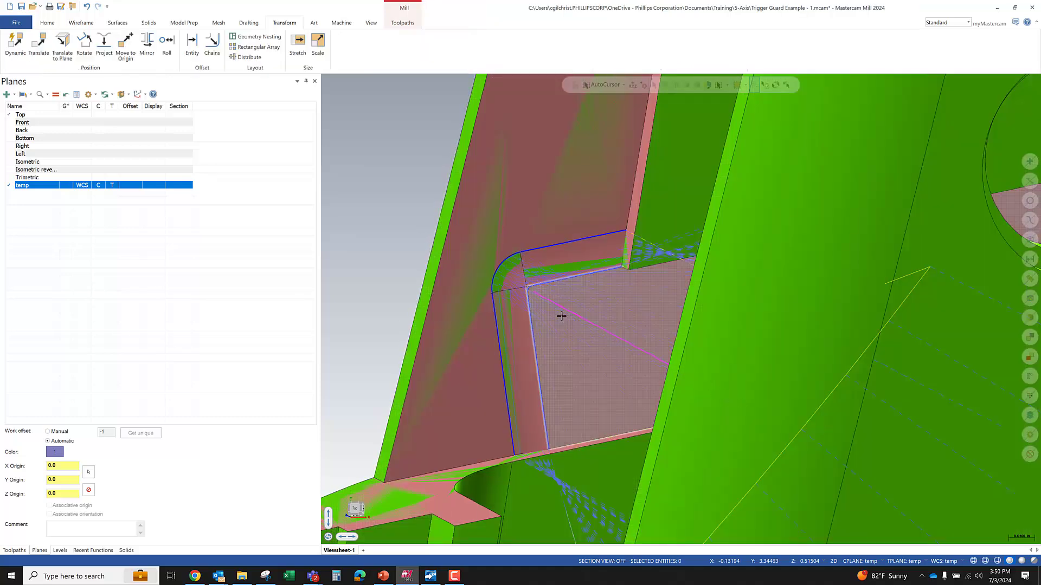
left_click(565, 311)
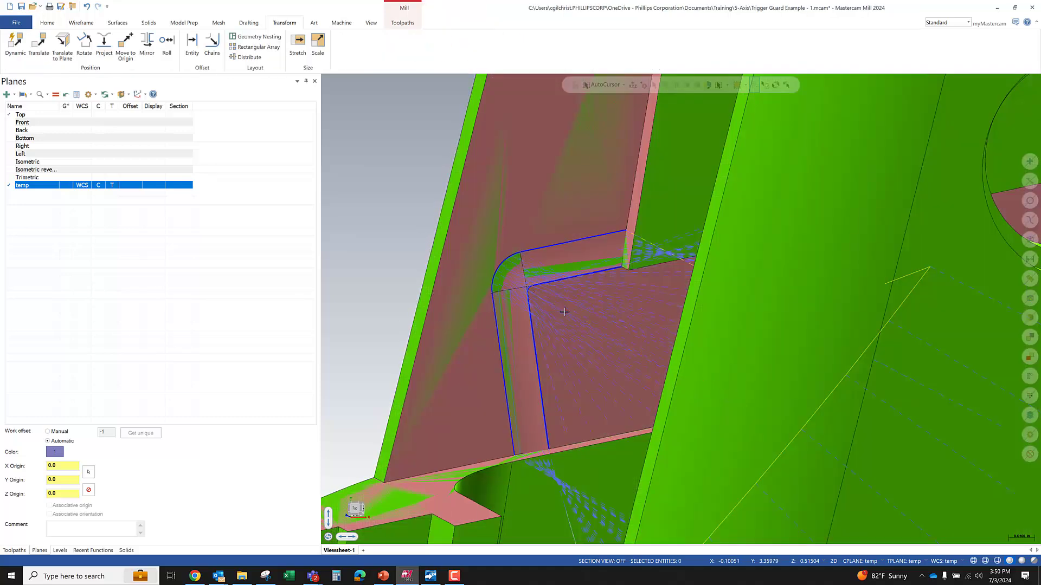
Step: Create a new position point just inside the small arc of the inner corner
scroll(564, 312, "up", 2)
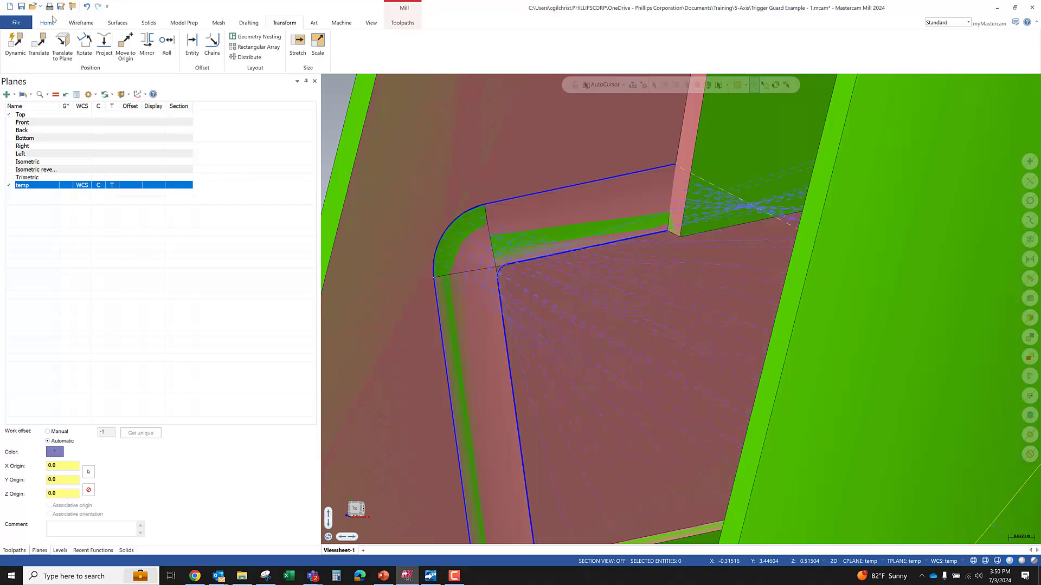
left_click(81, 23)
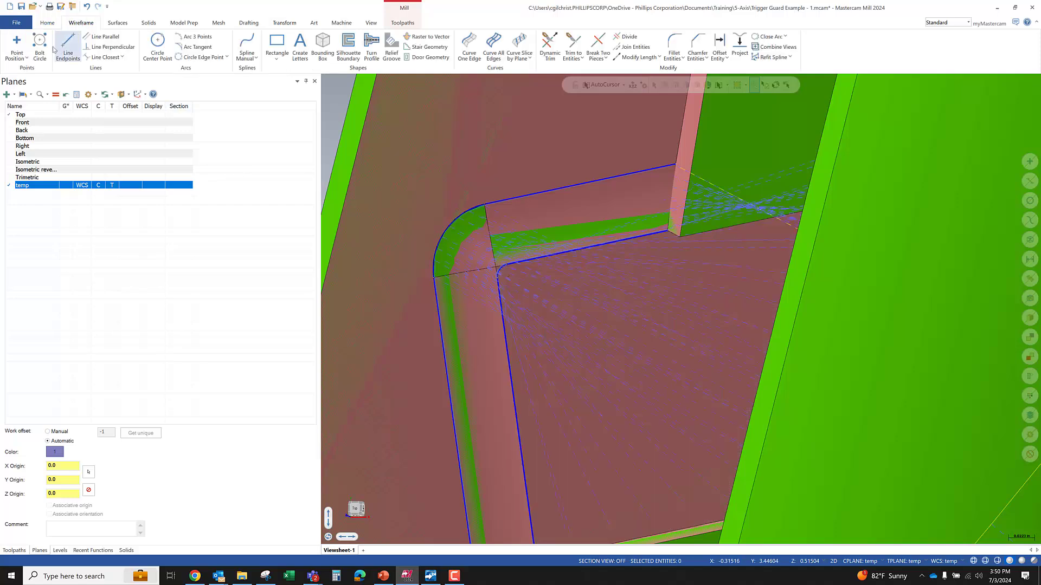
left_click(16, 44)
left_click(508, 277)
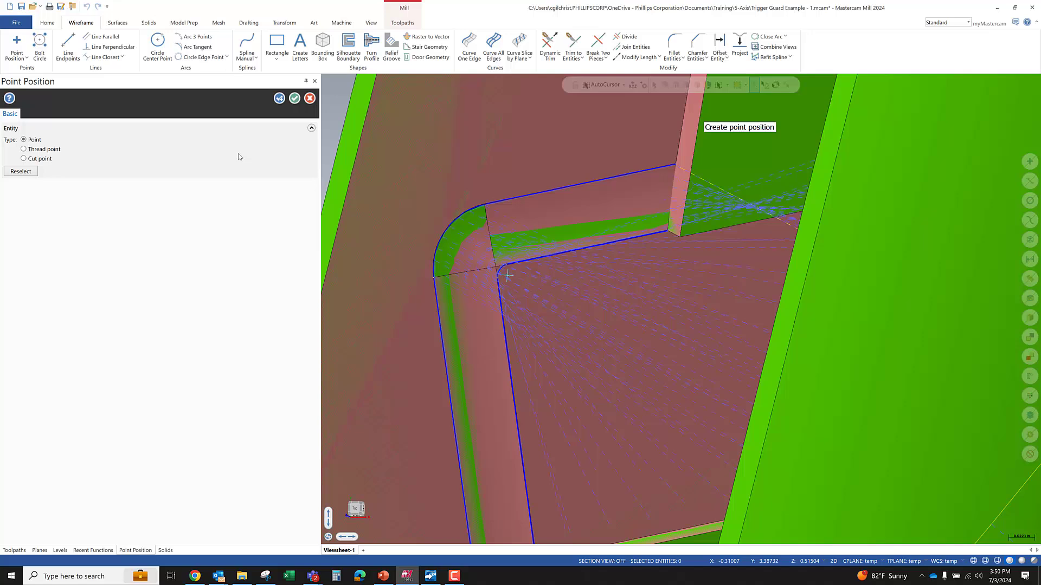
key("Return")
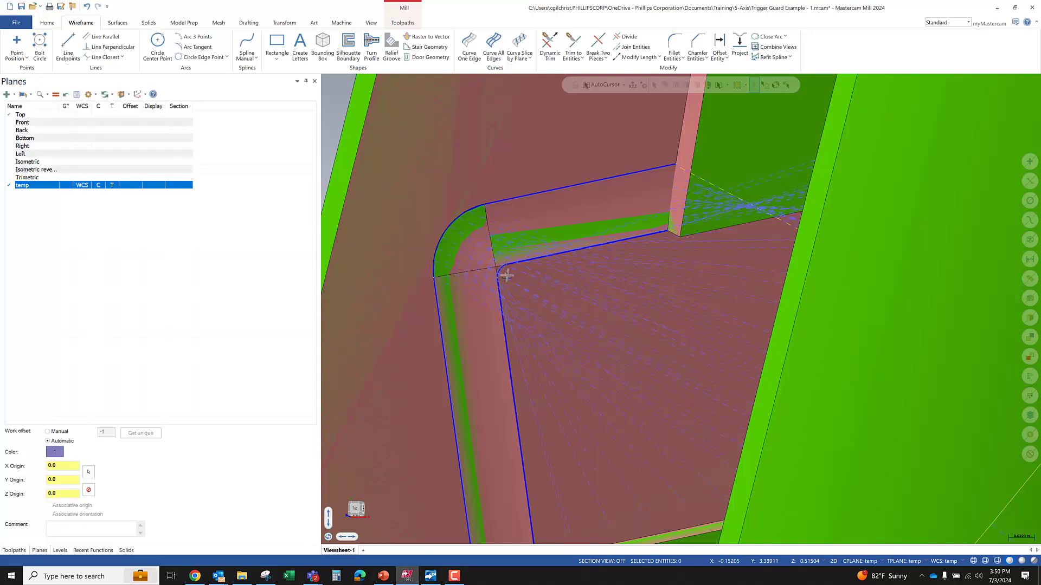
left_click(507, 276)
left_click(472, 46)
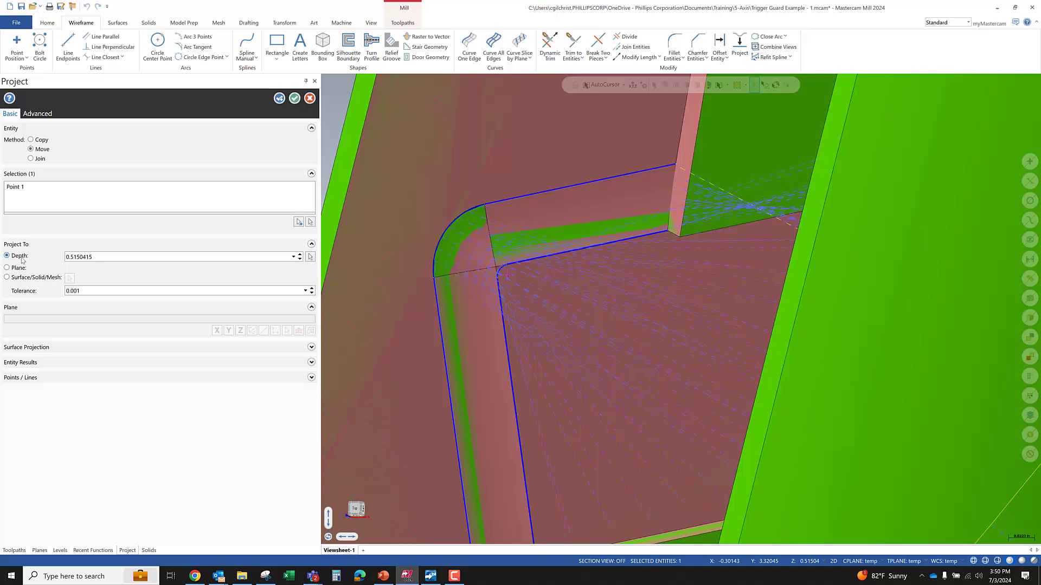
left_click(21, 278)
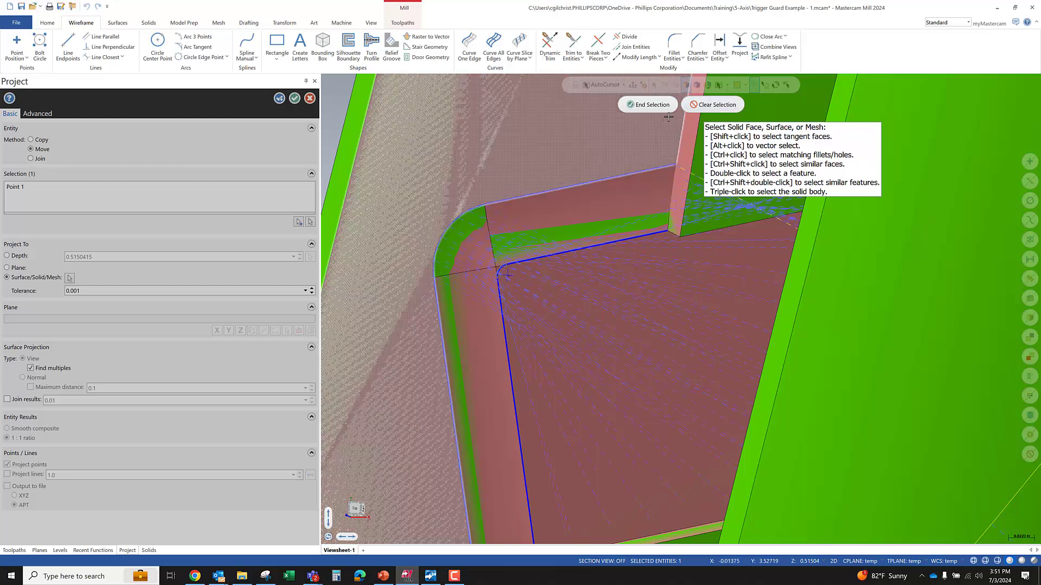
key("Escape")
key("Escape")
left_click(510, 278)
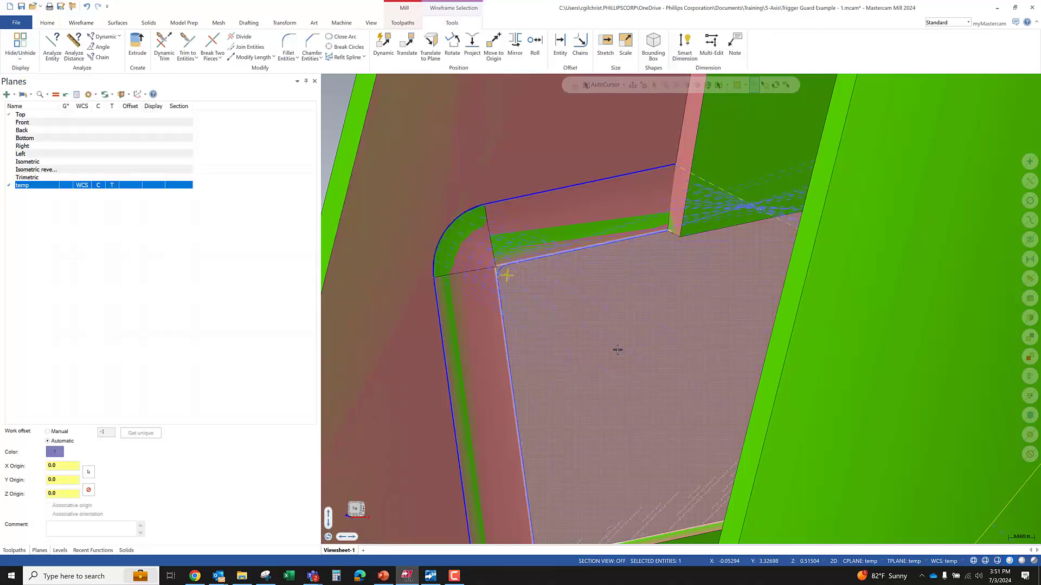
left_click(407, 44)
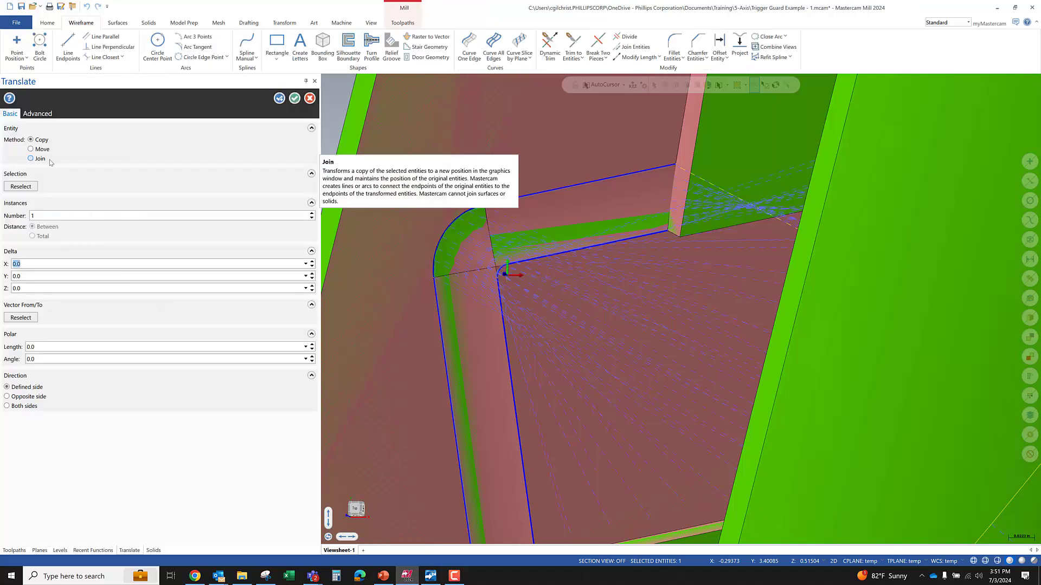
key("Escape")
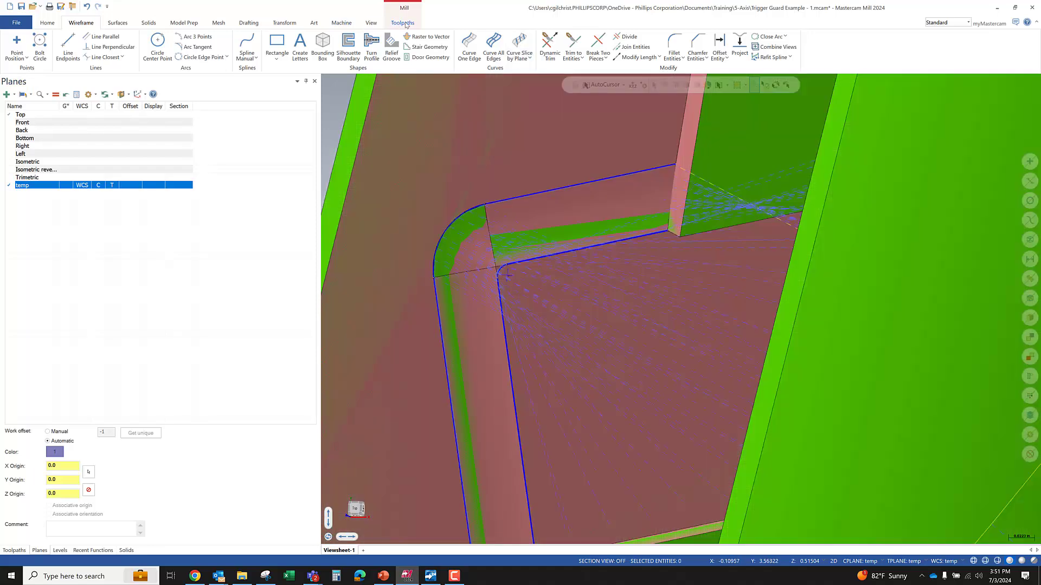
left_click(276, 25)
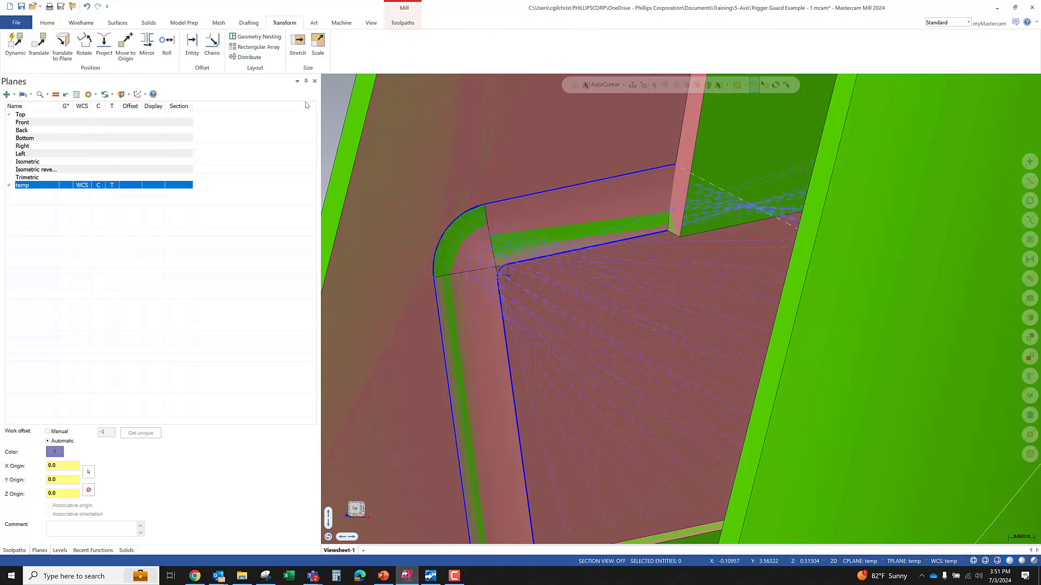
left_click(104, 44)
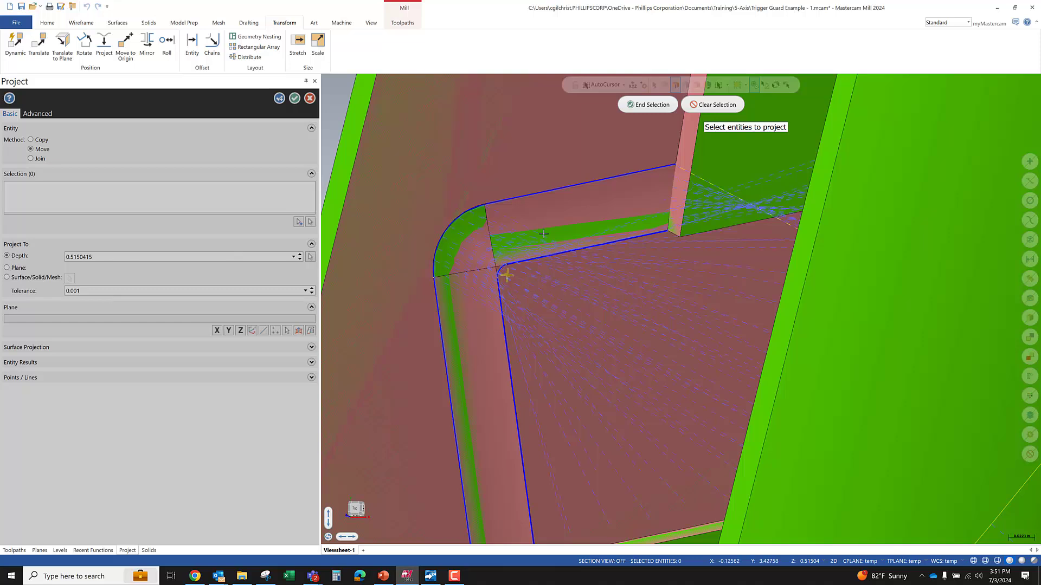
left_click(648, 105)
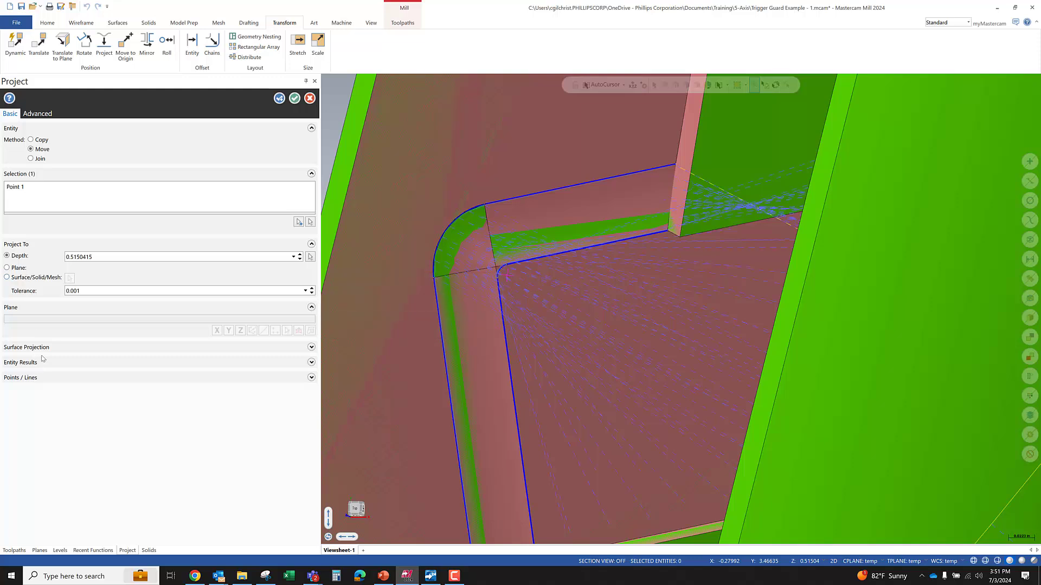
left_click(25, 277)
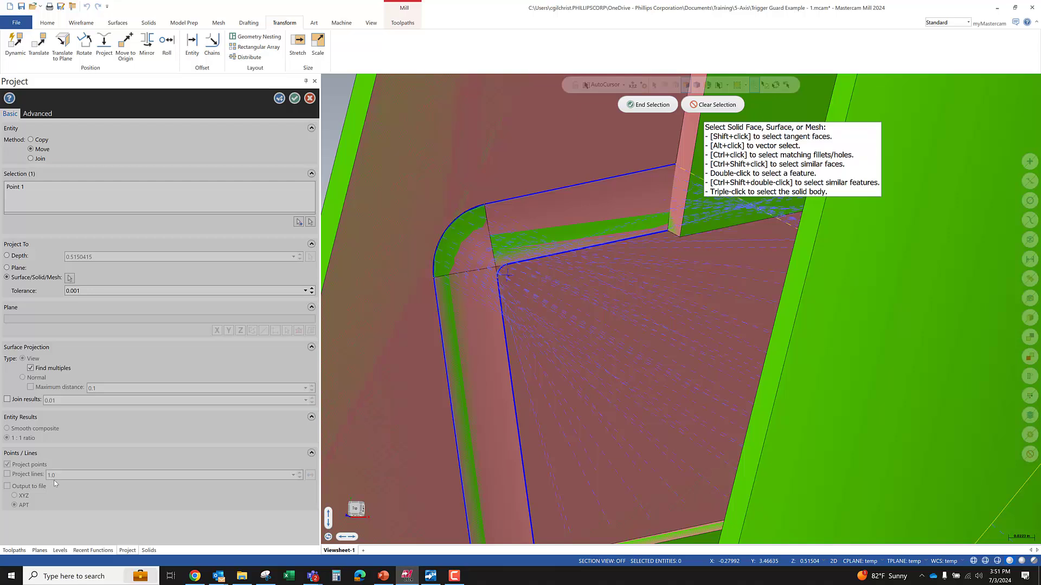
scroll(547, 313, "down", 2)
key("Escape")
key("Escape")
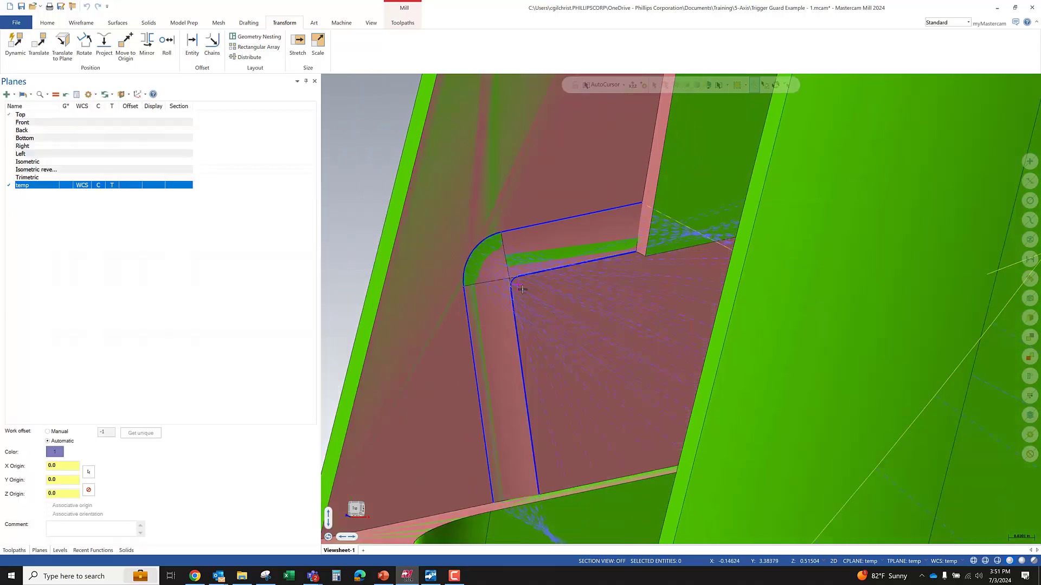
Step: Translate the corner point using the Join method with a Z delta of 1
left_click(520, 286)
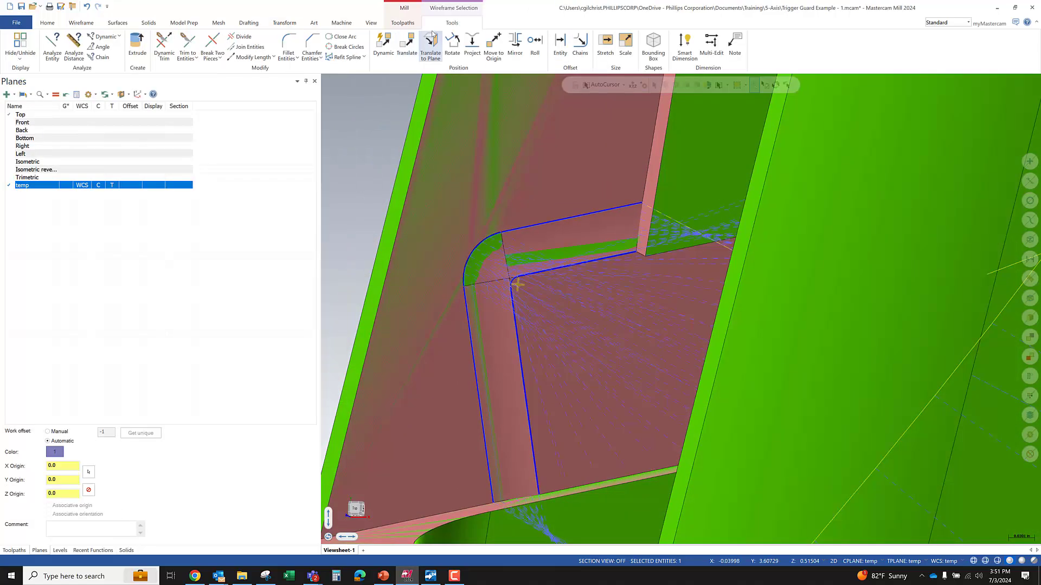
left_click(406, 42)
left_click(31, 158)
type("1")
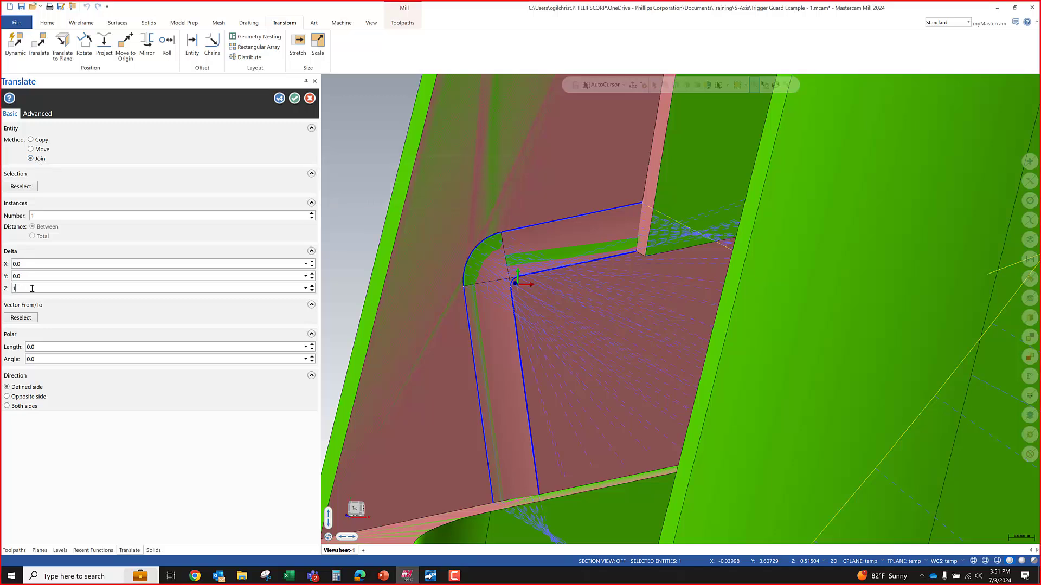
Step: Translate the inner corner point of the pocket by 1 along Z with the Join method to create a line
scroll(477, 359, "down", 4)
middle_click_drag(487, 363, 491, 385)
left_click(295, 99)
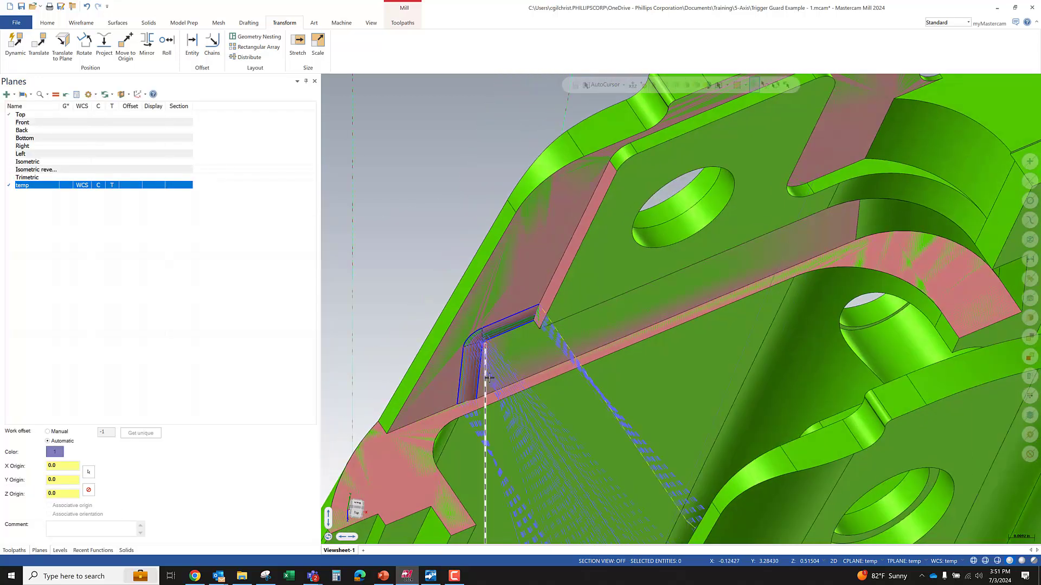
scroll(457, 200, "down", 1)
scroll(457, 200, "down", 5)
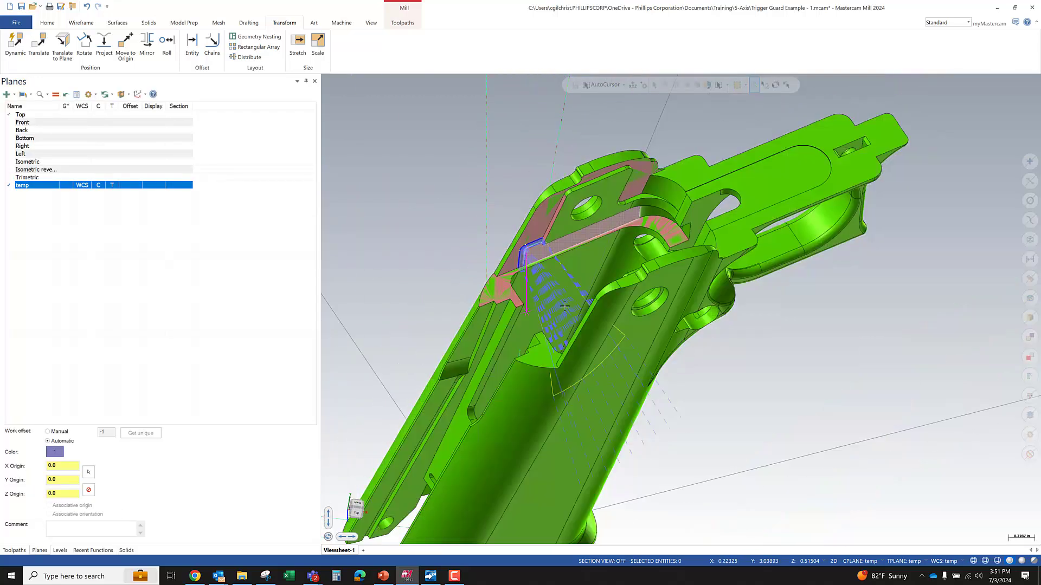
right_click(447, 239)
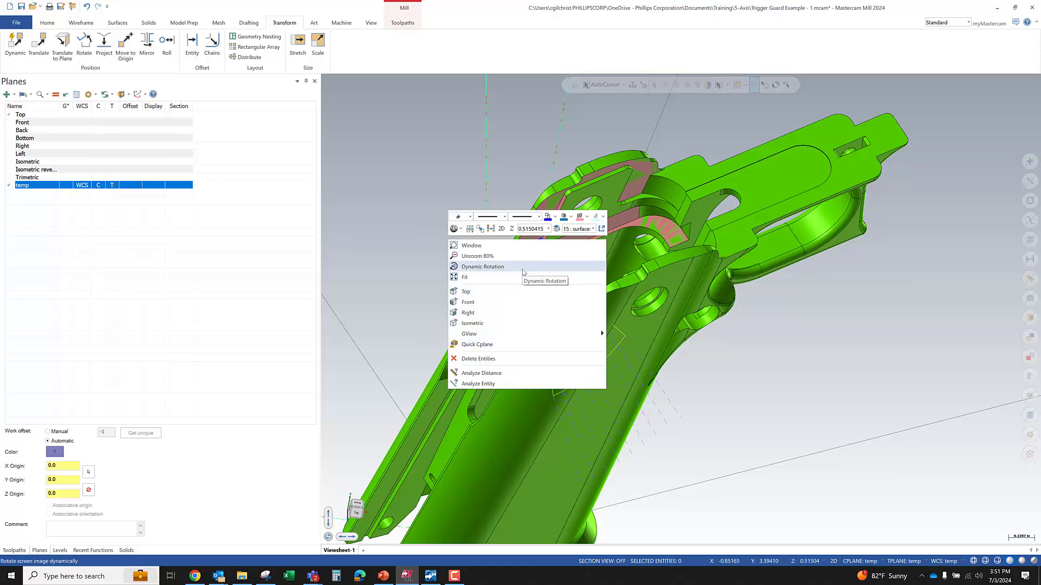
left_click(509, 296)
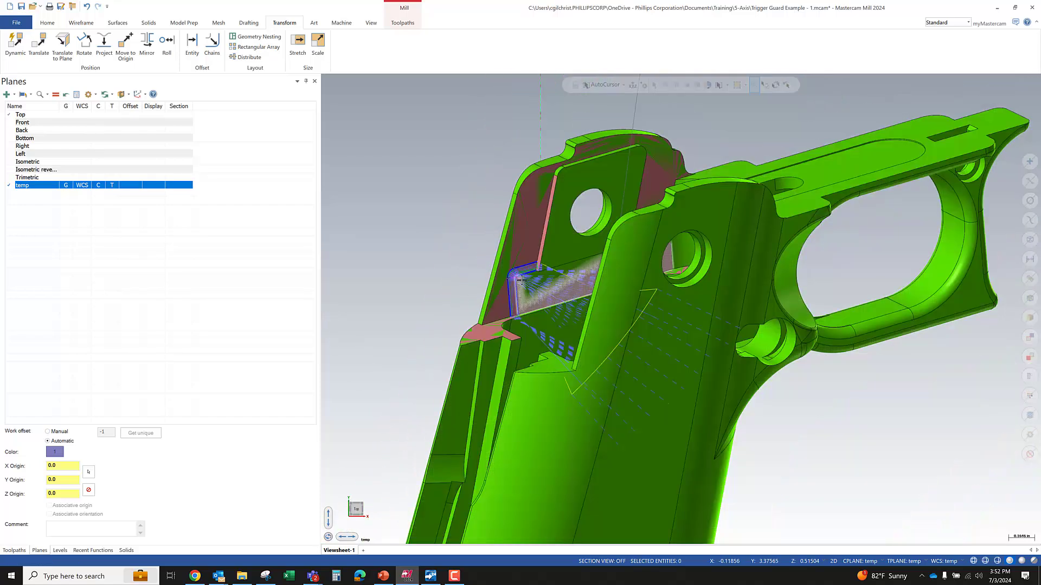
middle_click_drag(521, 281, 505, 327)
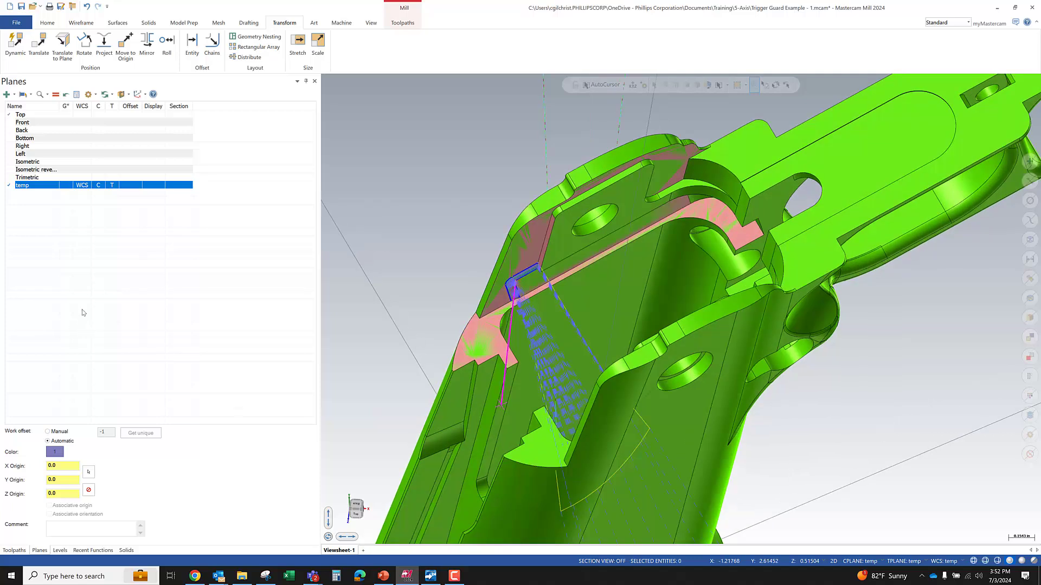
Step: Make Top the active WCS, construction plane and tool plane, and show the part from the top
left_click(99, 116)
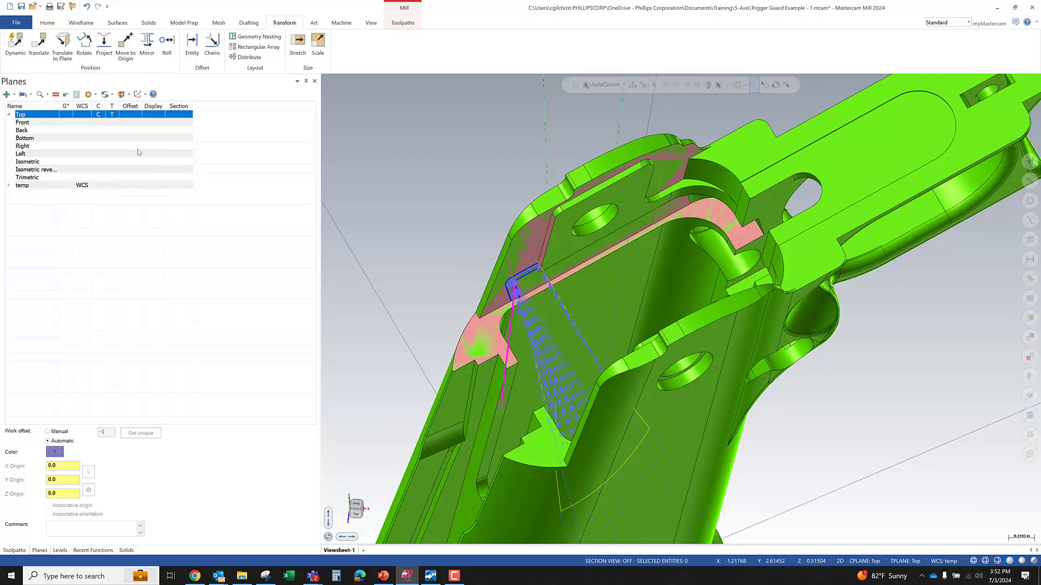
left_click(83, 116)
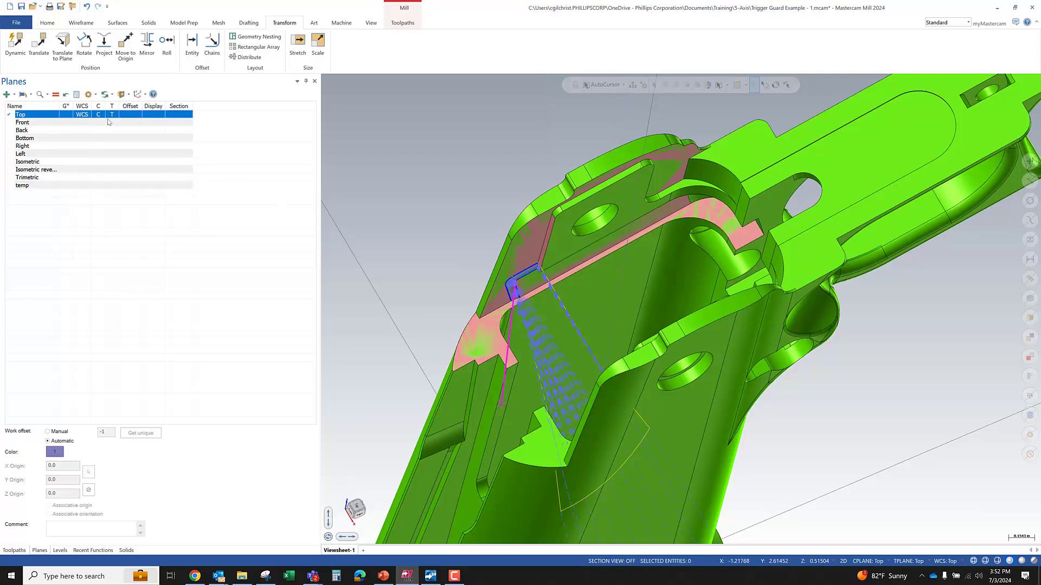
right_click(429, 157)
left_click(448, 211)
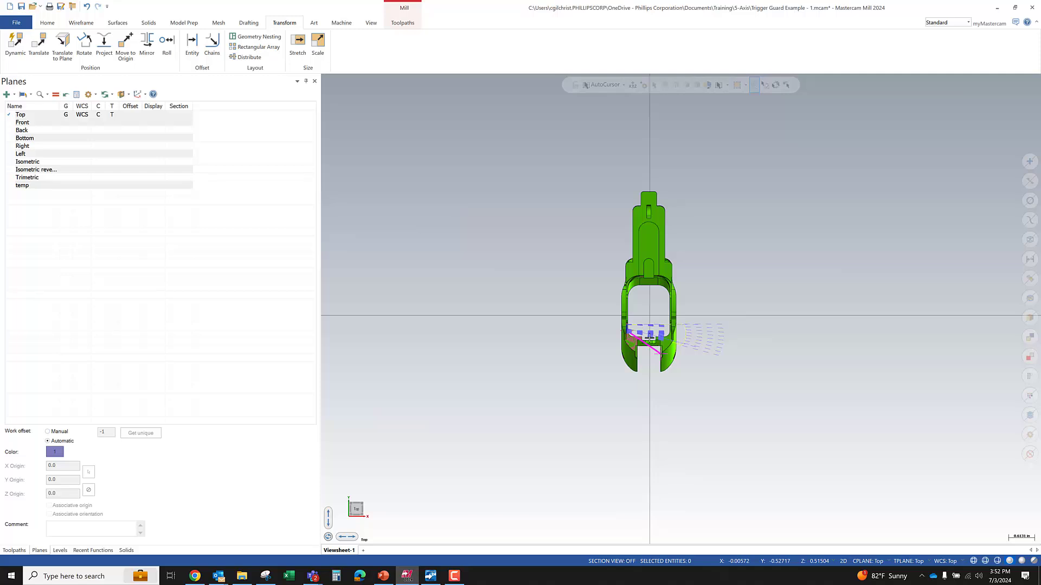
Step: Set the angle of the new line to 325 degrees in the Top plane
scroll(586, 300, "up", 5)
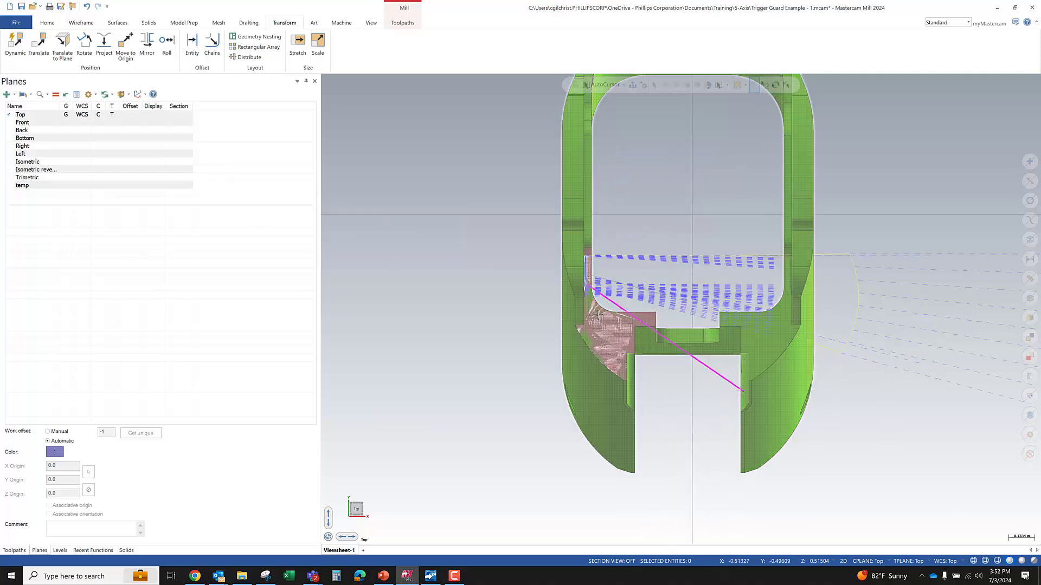
left_click(620, 309)
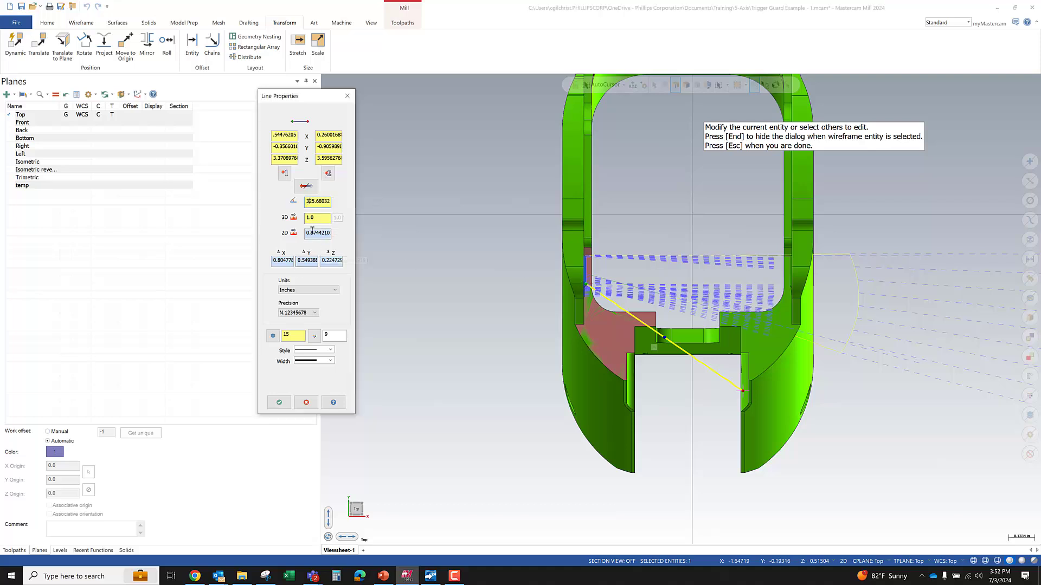
left_click_drag(324, 203, 347, 200)
type("0")
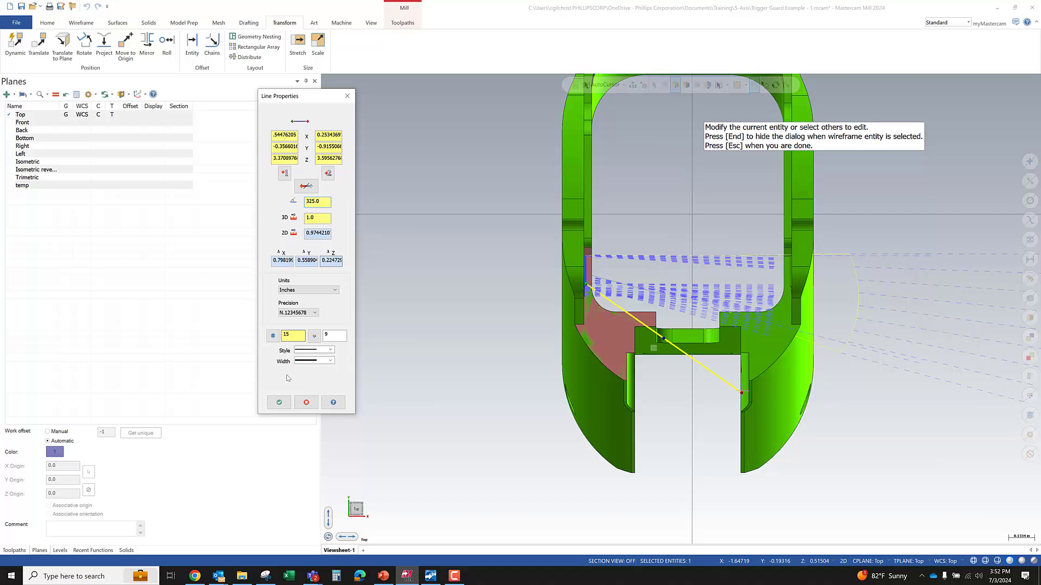
left_click(279, 402)
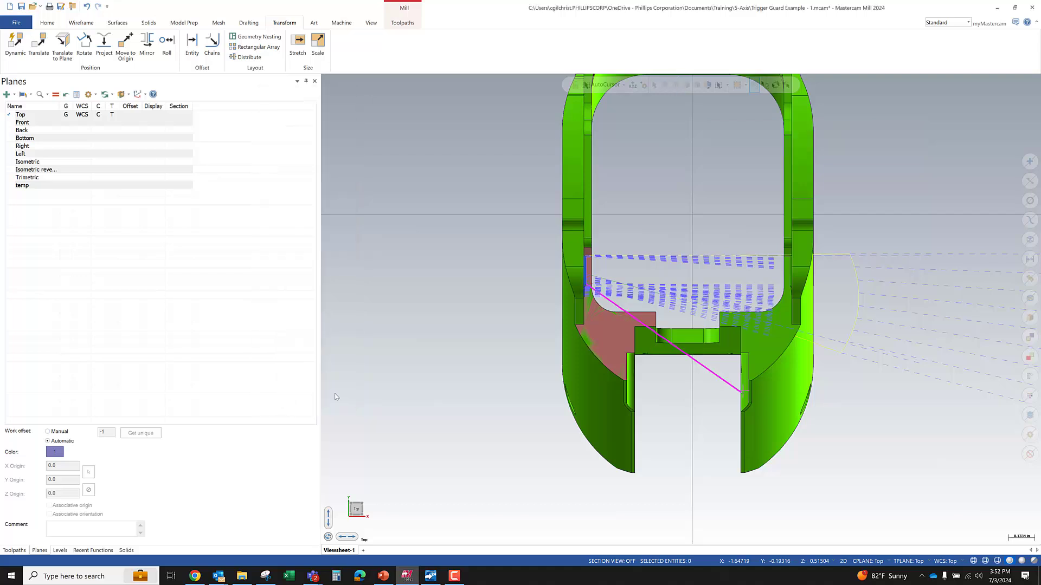
Step: Make Front the construction plane and tool plane, keep Top as the WCS, and show the part from the front
left_click(97, 125)
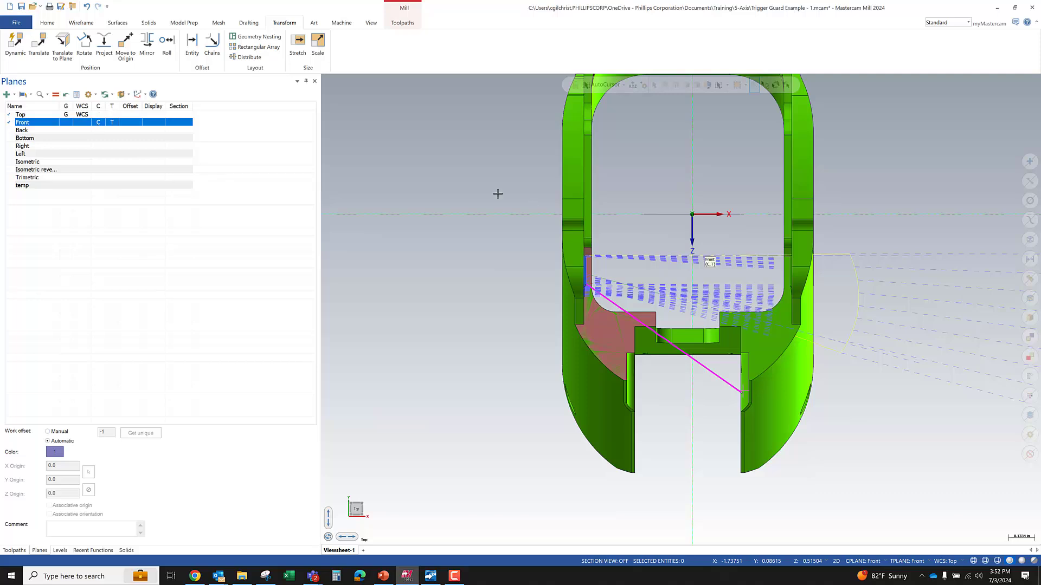
right_click(421, 178)
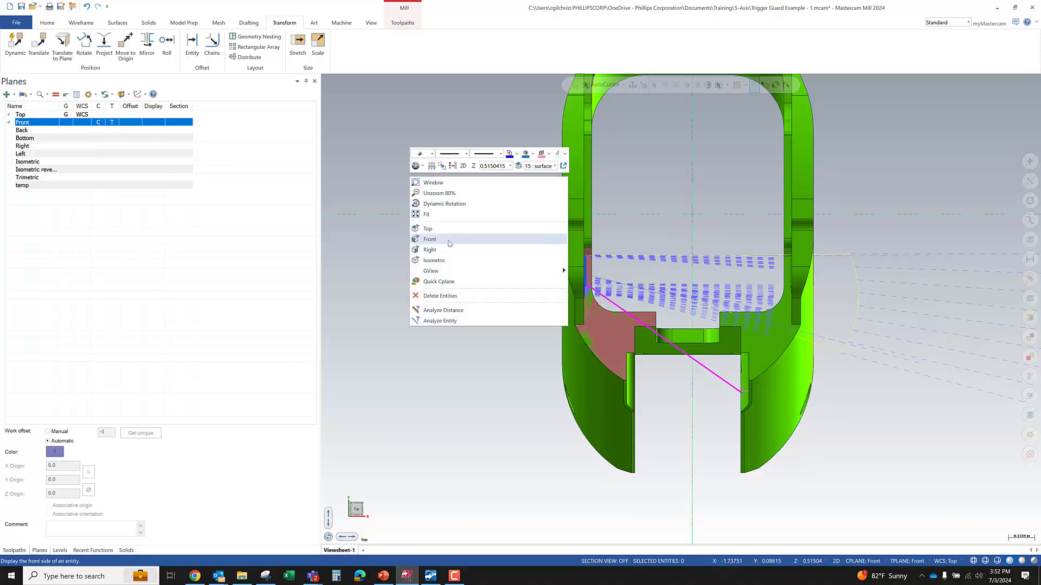
left_click(430, 239)
Step: Set the angle of the same line to 15 degrees in the Front plane
scroll(596, 290, "up", 5)
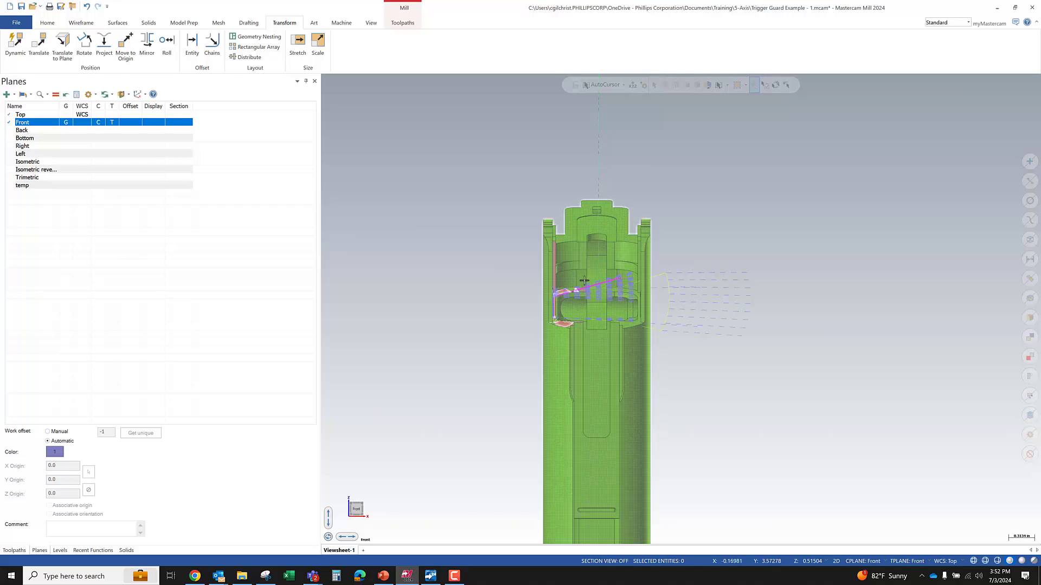
left_click(595, 290)
left_click(52, 46)
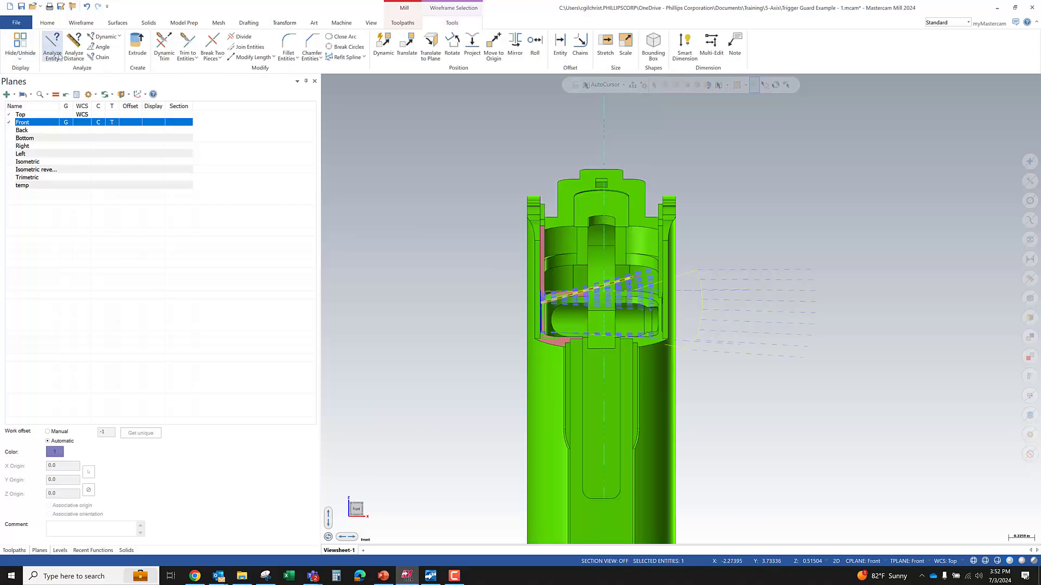
left_click(553, 305)
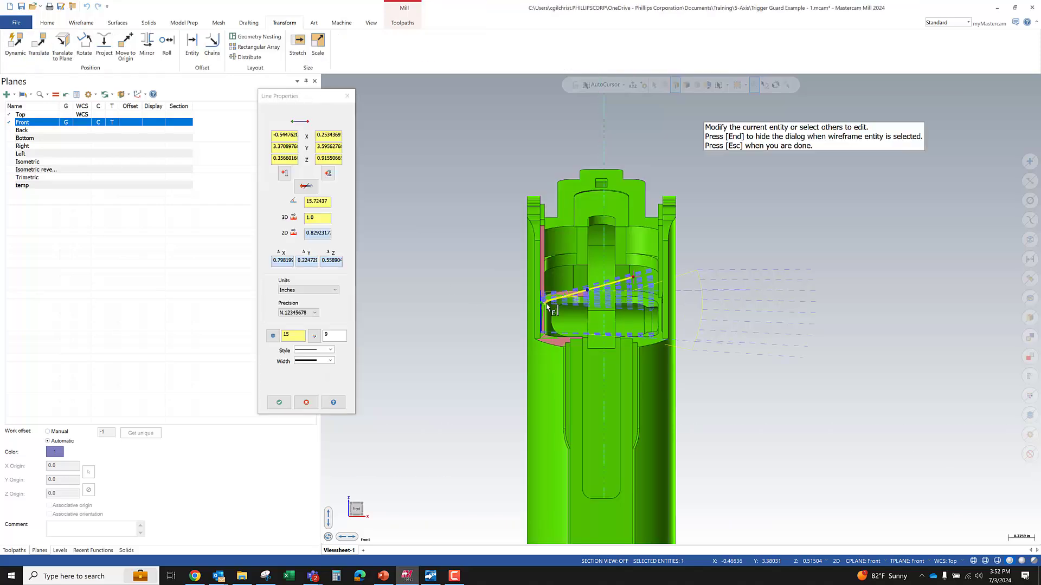
left_click(316, 201)
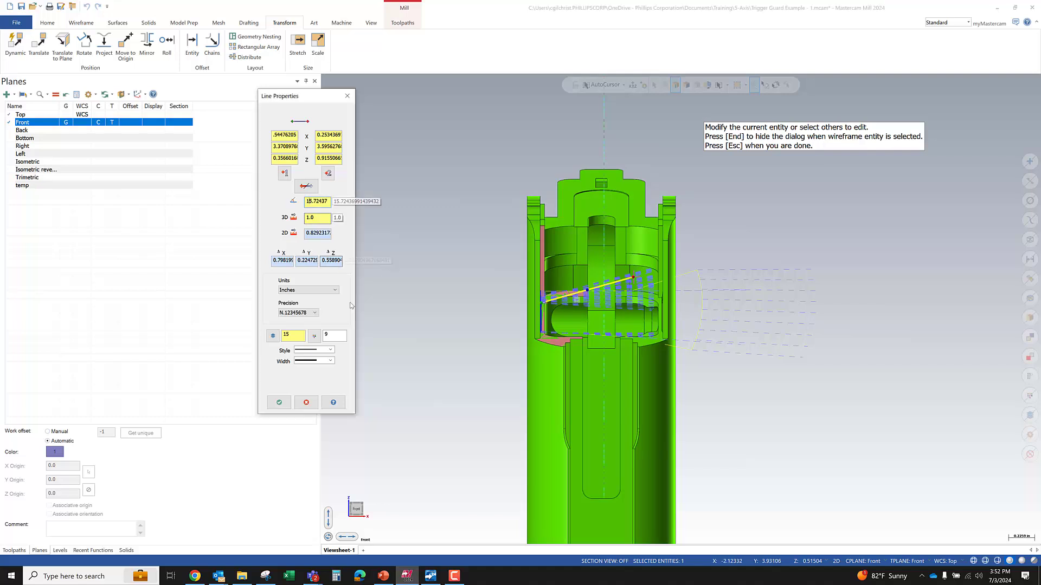
double_click(316, 202)
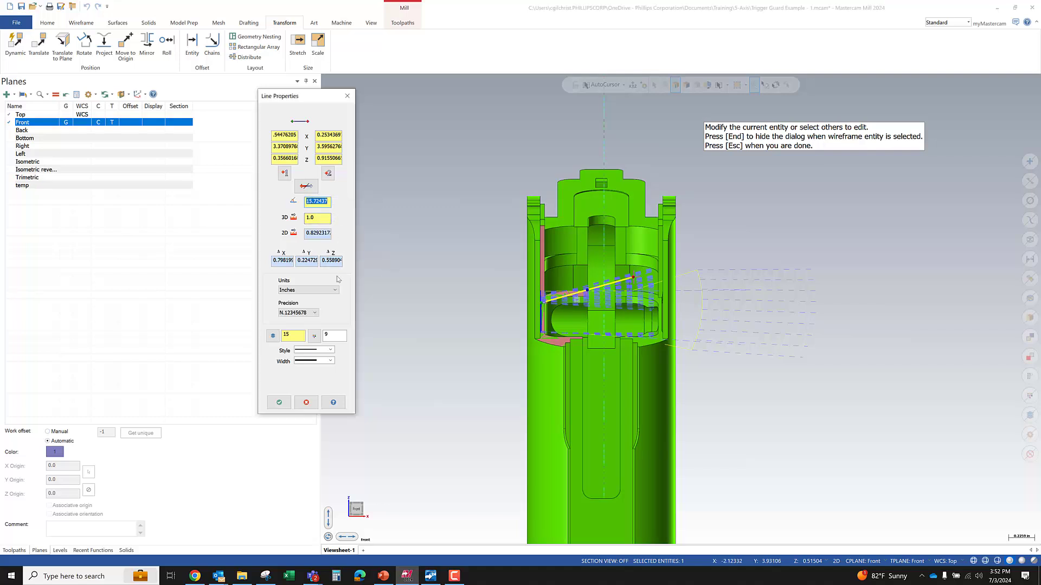
type("15.0")
left_click(279, 402)
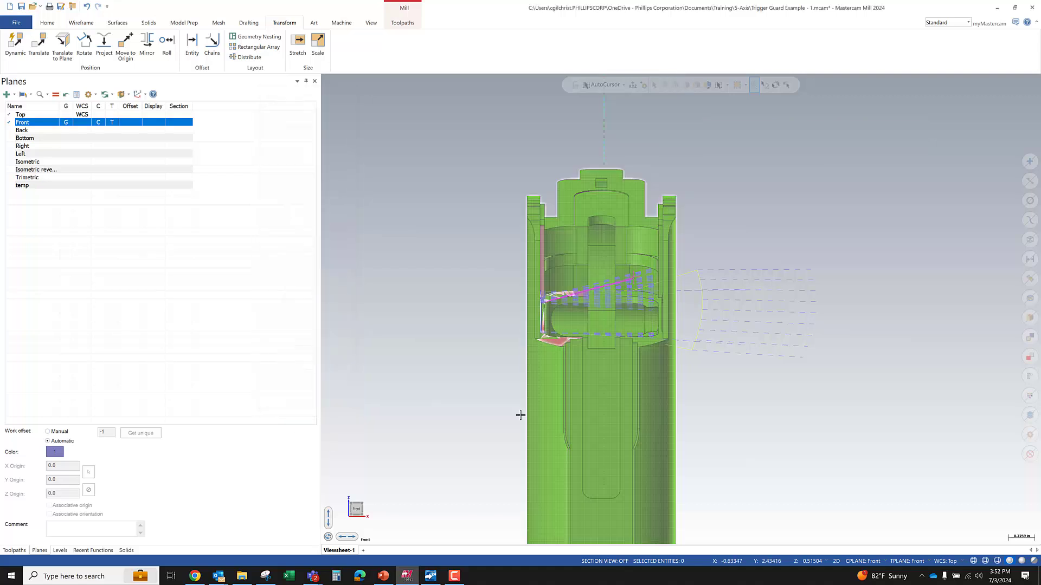
Step: Examine from several directions how the tilted line clears the walls around the pocket corner
scroll(579, 305, "down", 1)
middle_click_drag(579, 305, 562, 348)
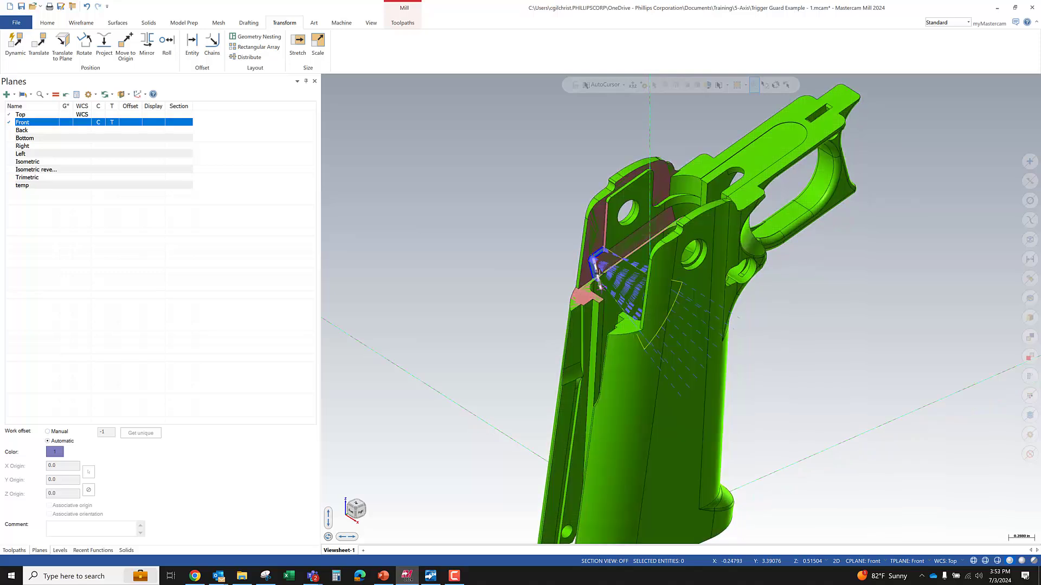
scroll(513, 264, "down", 2)
scroll(558, 261, "up", 6)
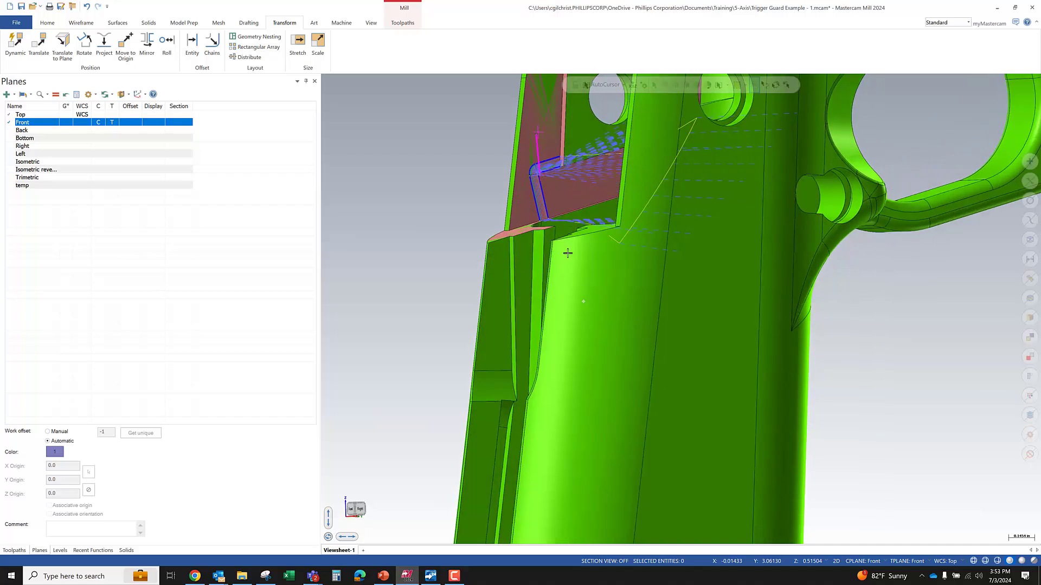
middle_click_drag(558, 260, 551, 231)
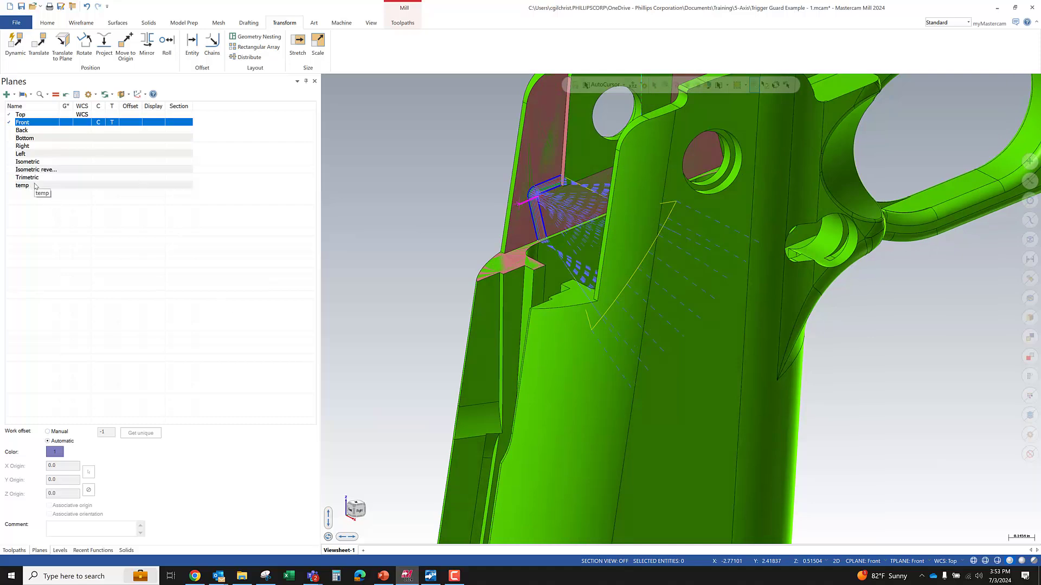
left_click(47, 23)
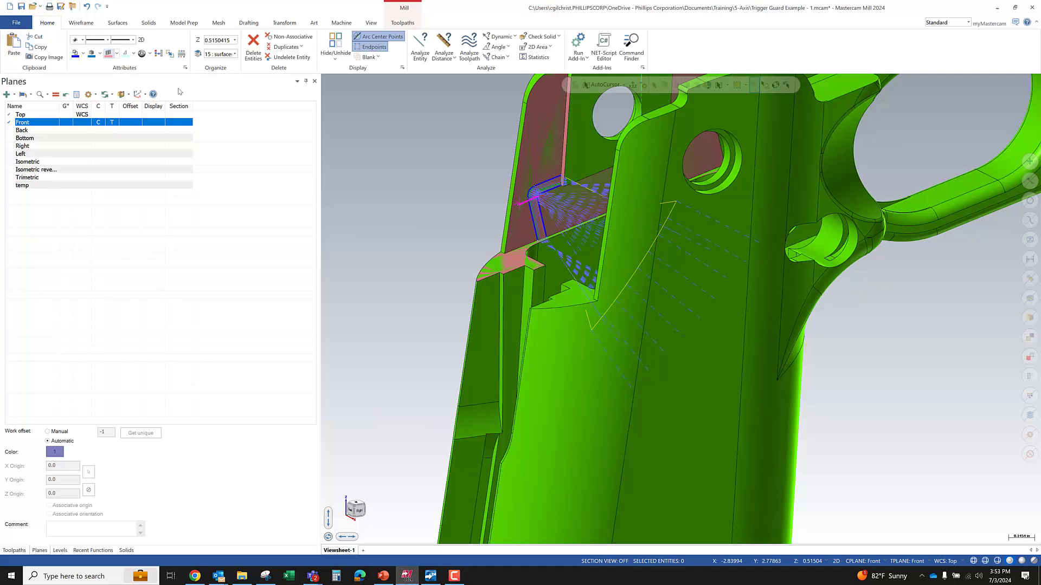
mouse_move(467, 323)
middle_mouse_down()
mouse_move(454, 303)
mouse_move(476, 298)
mouse_move(500, 239)
mouse_move(532, 205)
middle_mouse_up()
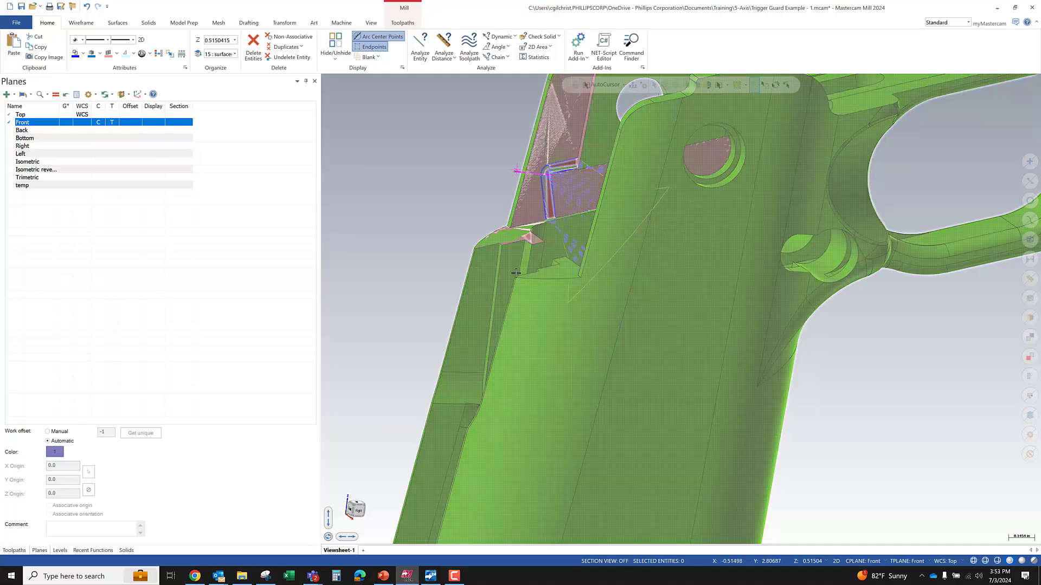
middle_click_drag(516, 273, 539, 256)
Step: Save the file and change the Unified Morph toolpath's tool axis control to Lines
left_click(14, 551)
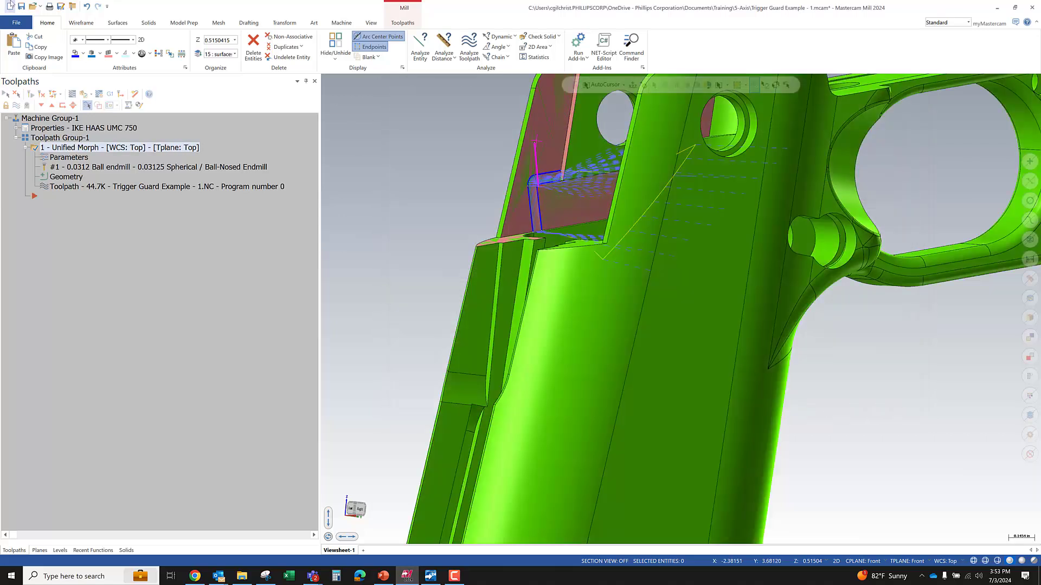
left_click(21, 6)
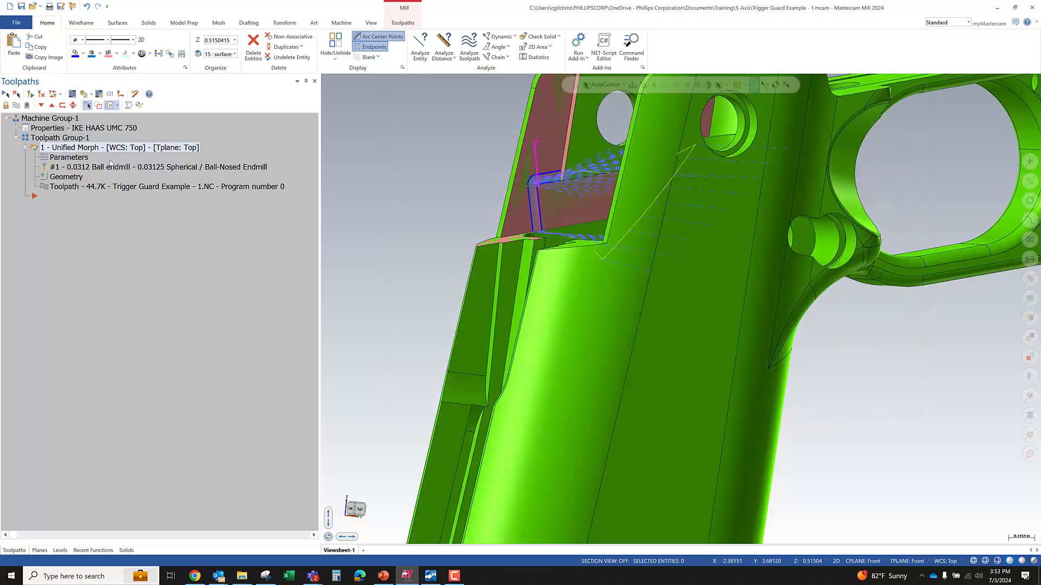
left_click(77, 157)
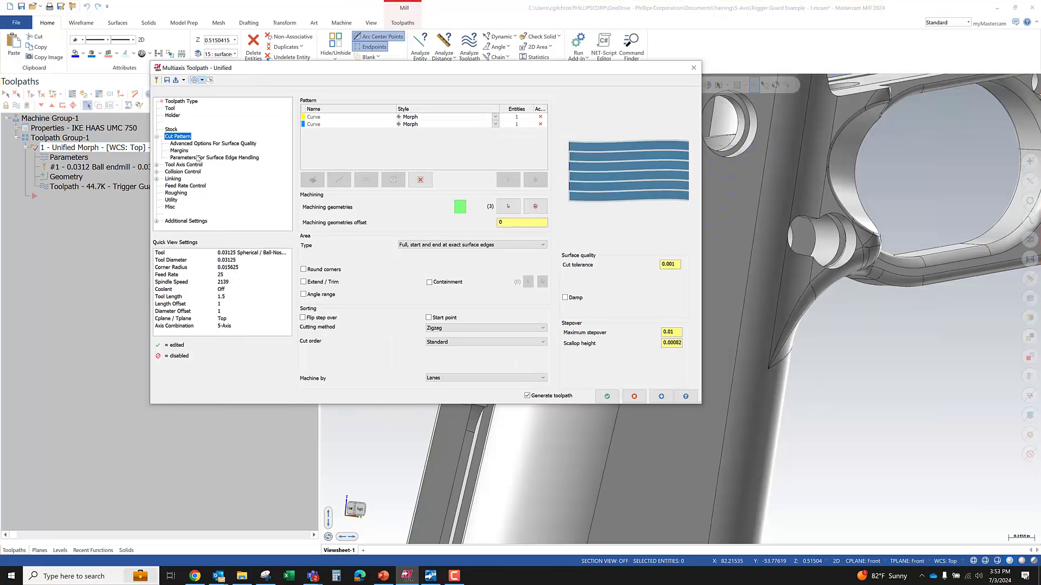
left_click(183, 164)
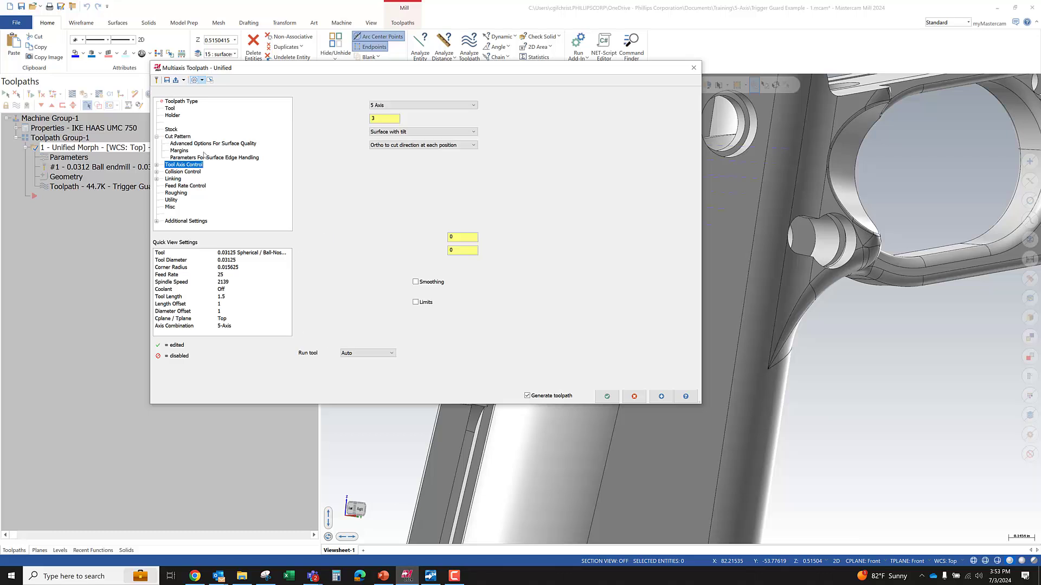
left_click(402, 132)
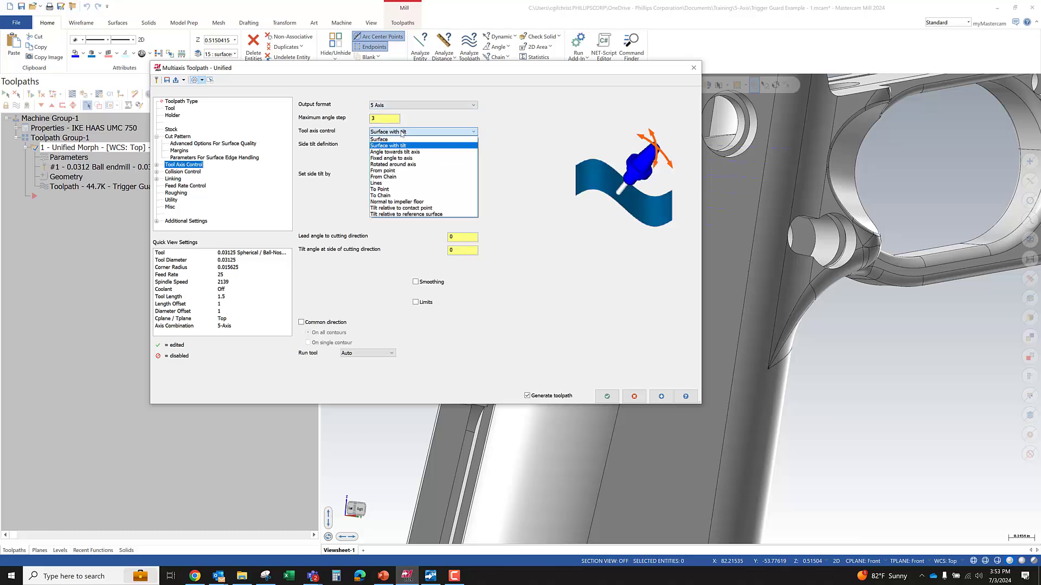
left_click(406, 183)
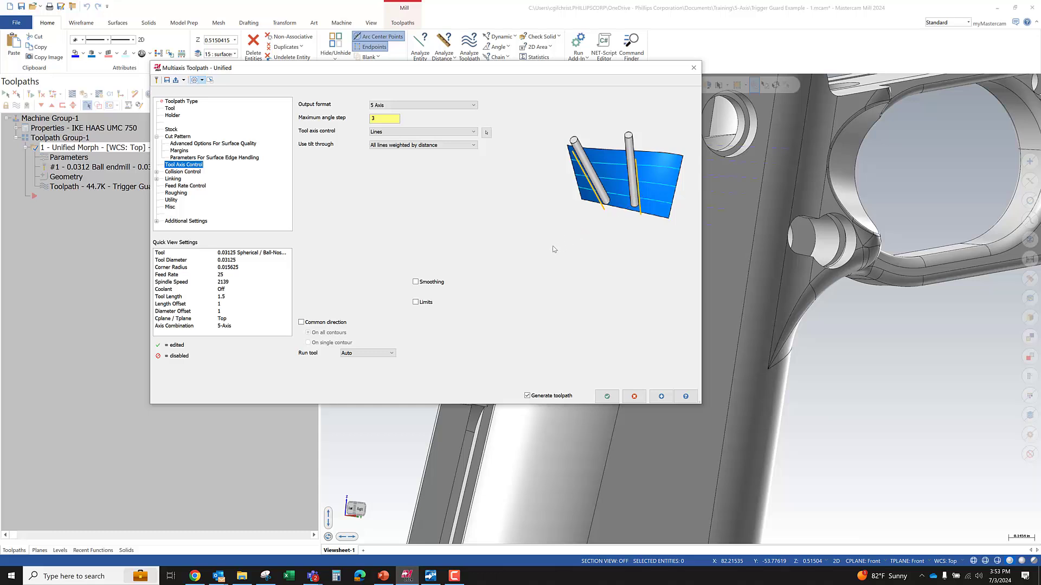
Step: Assign the tilted line at the pocket corner as the tool axis control line and regenerate the Unified Morph toolpath
left_click(487, 133)
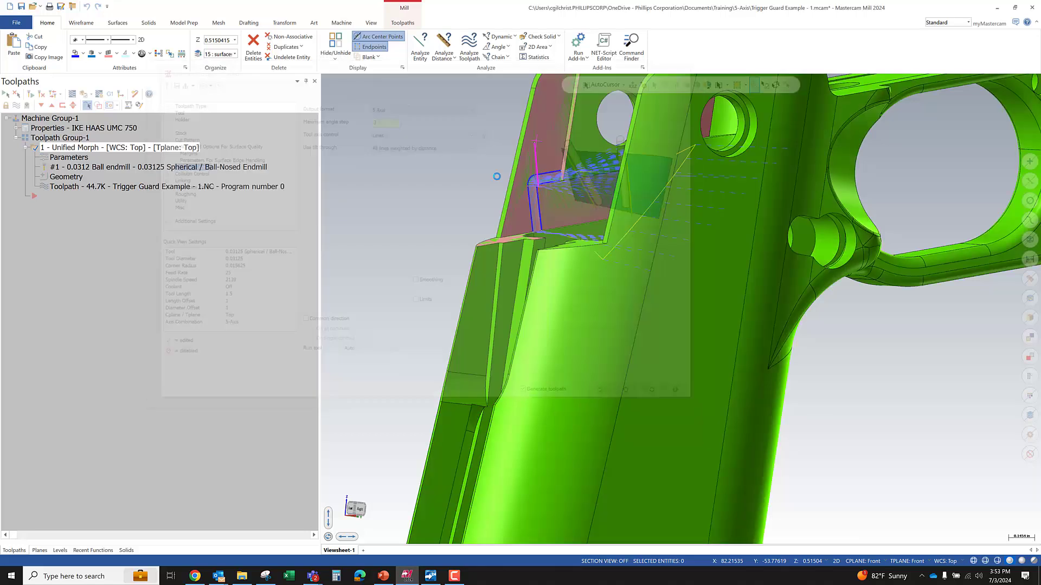
middle_click_drag(537, 152, 568, 179)
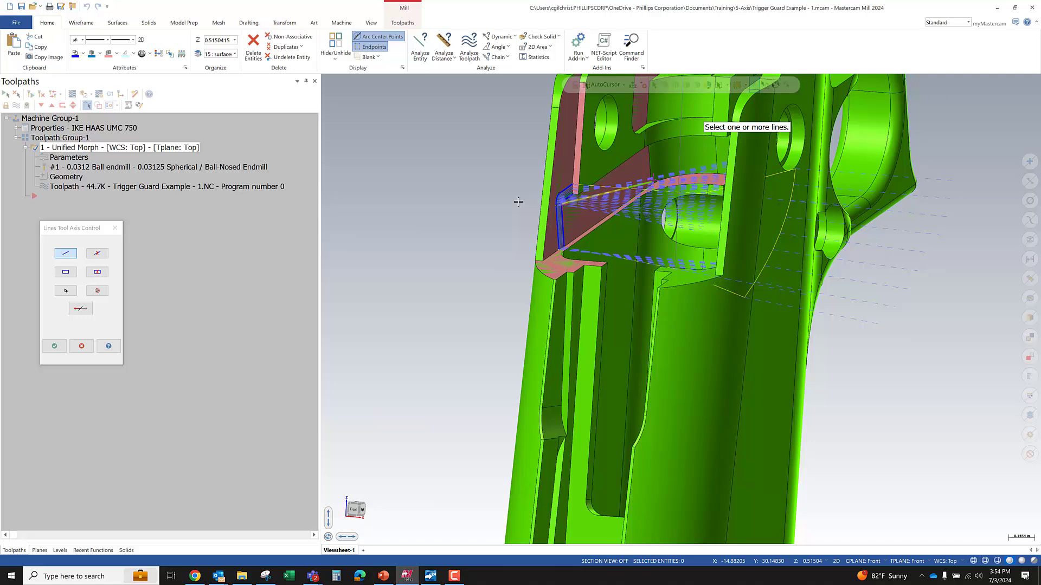
left_click(54, 346)
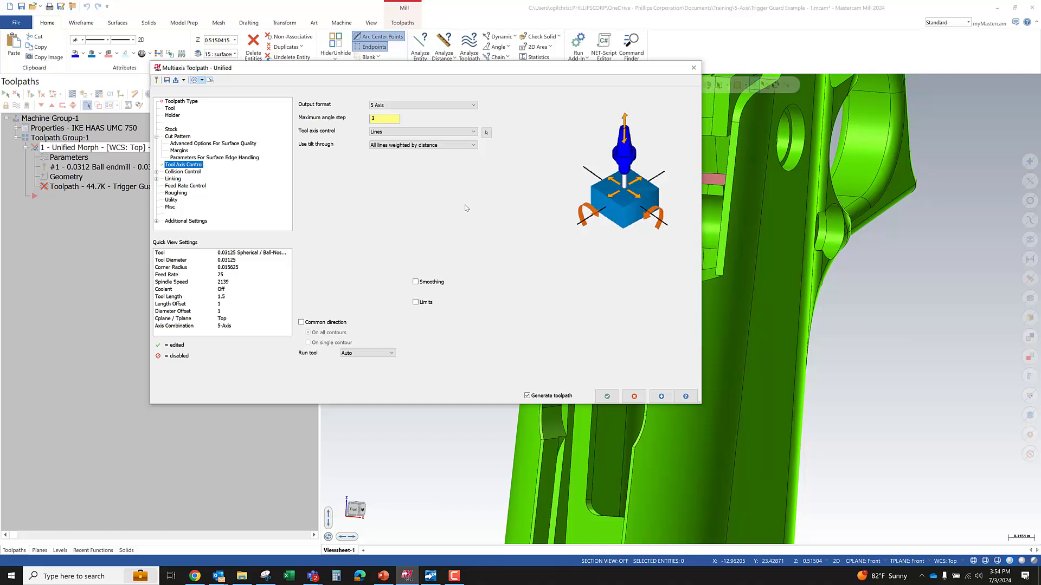
left_click(606, 396)
middle_click_drag(519, 234, 571, 203)
scroll(523, 237, "up", 6)
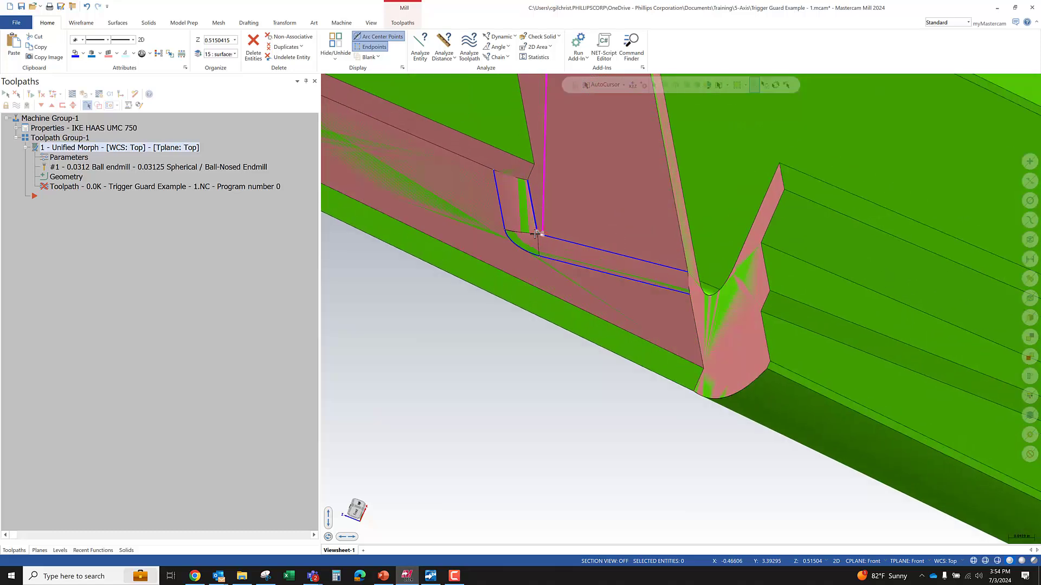
Step: Hide the MFG Solid level to isolate the radius surfaces, and backplot the Unified Morph toolpath
scroll(523, 315, "down", 1)
mouse_move(523, 313)
middle_mouse_down()
mouse_move(475, 280)
mouse_move(523, 312)
middle_mouse_up()
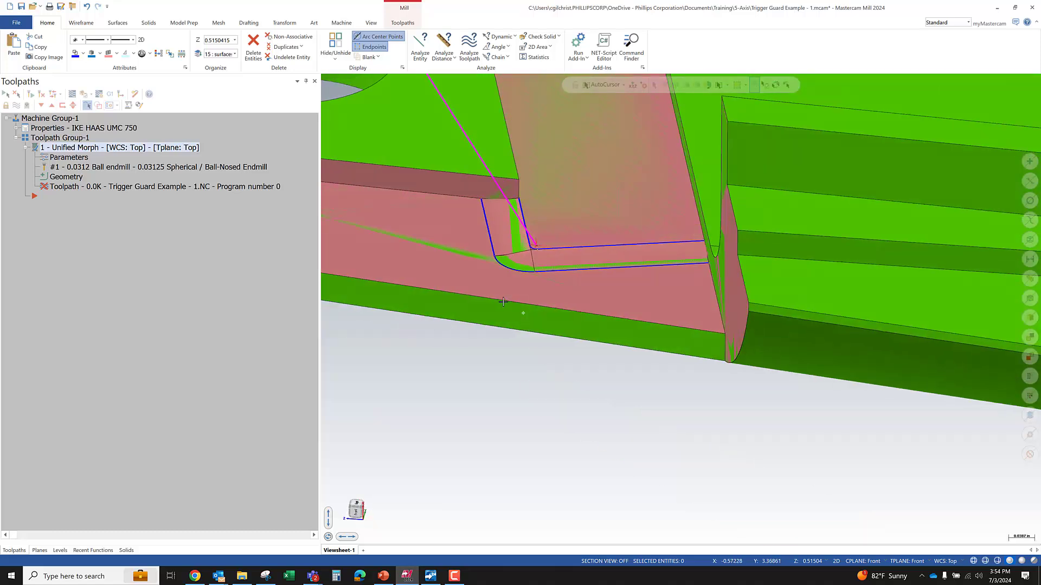
left_click(62, 551)
left_click(45, 122)
left_click(45, 123)
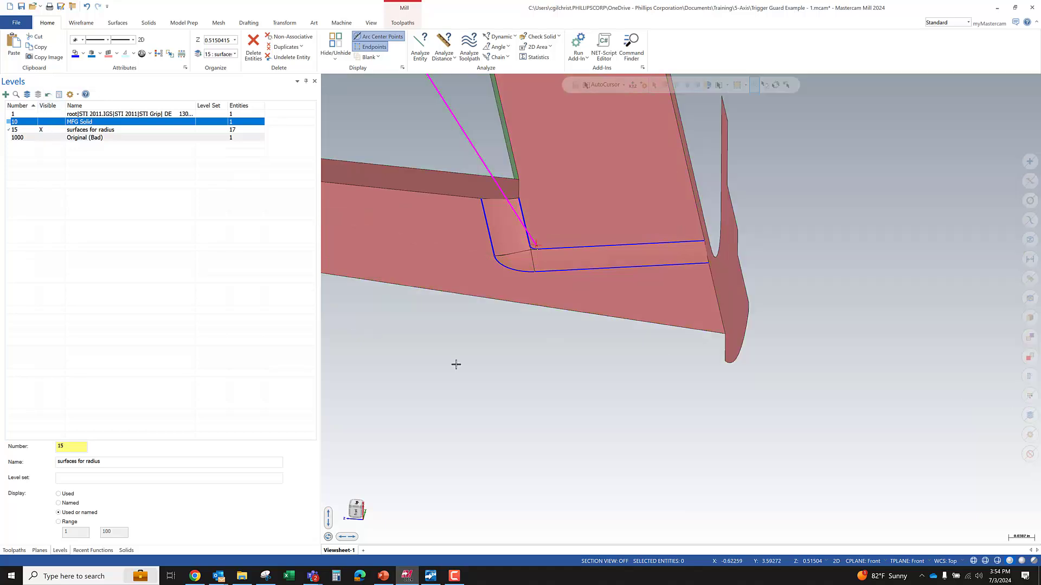
scroll(670, 426, "down", 3)
left_click(14, 551)
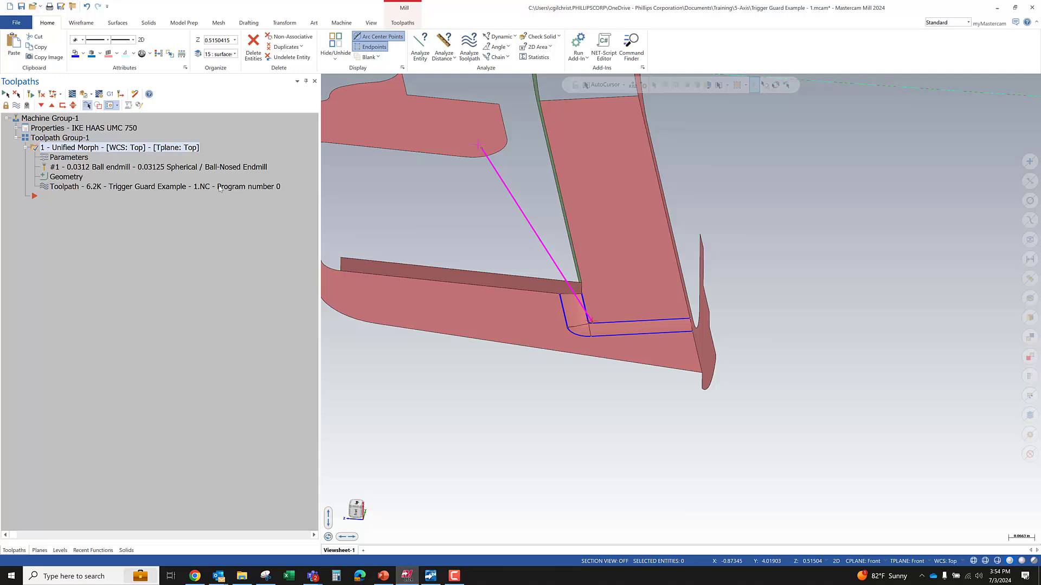
left_click(72, 94)
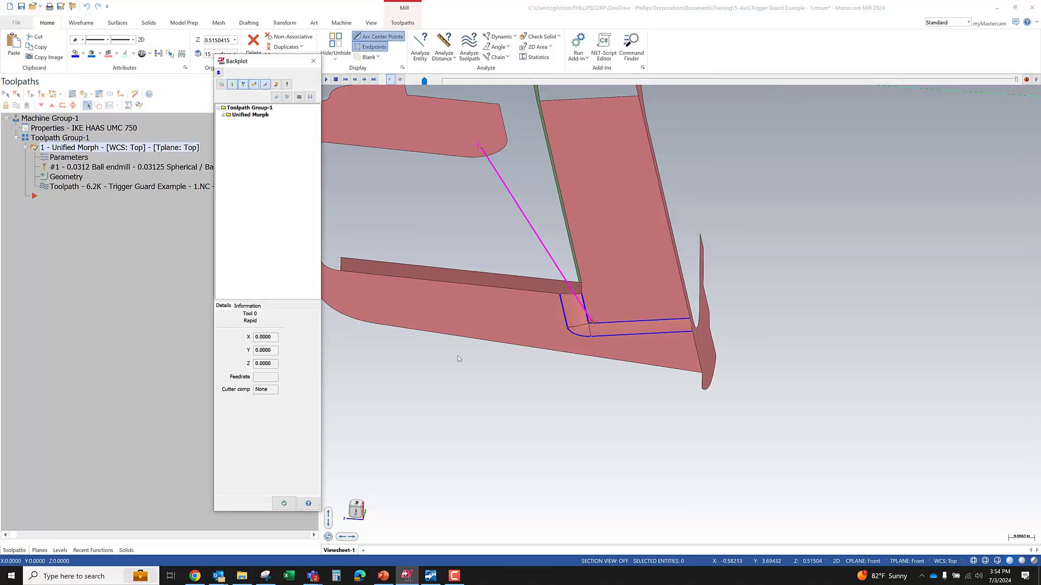
left_click(284, 503)
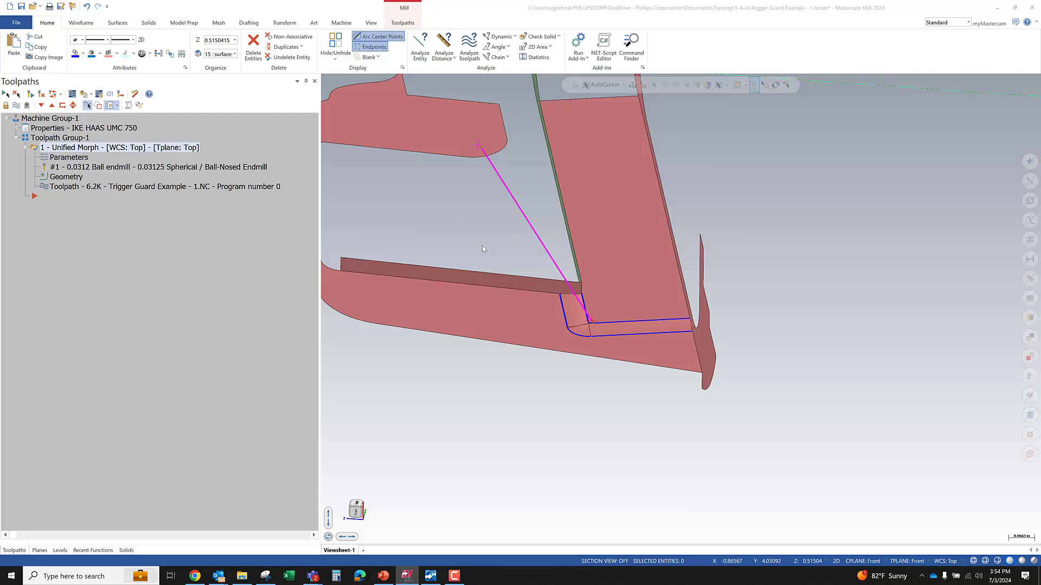
Step: Reverse the direction of the tool axis control line in the Unified Morph toolpath's tool axis control and regenerate the toolpath
left_click(77, 158)
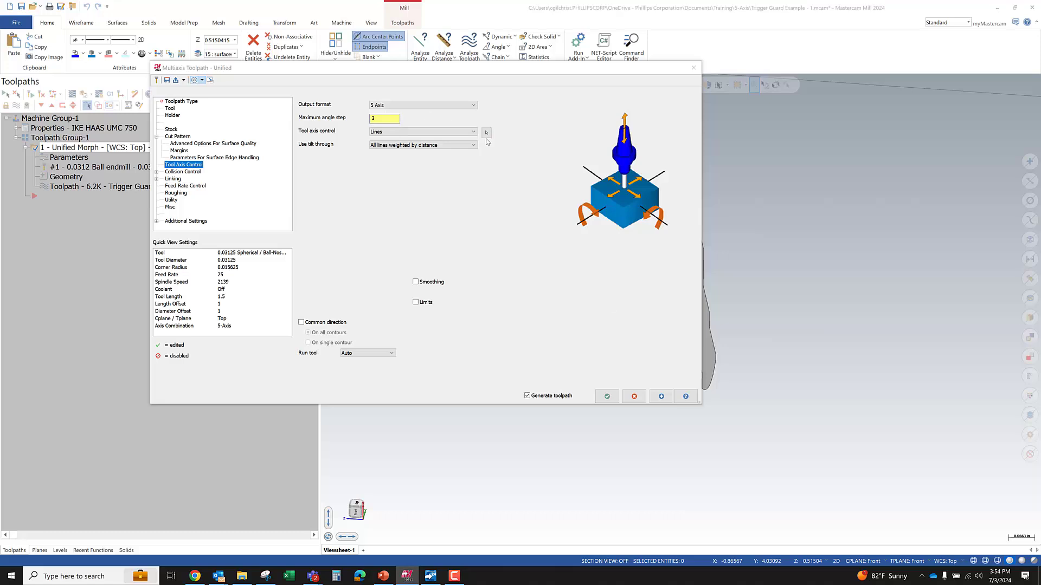
left_click(486, 132)
left_click(72, 310)
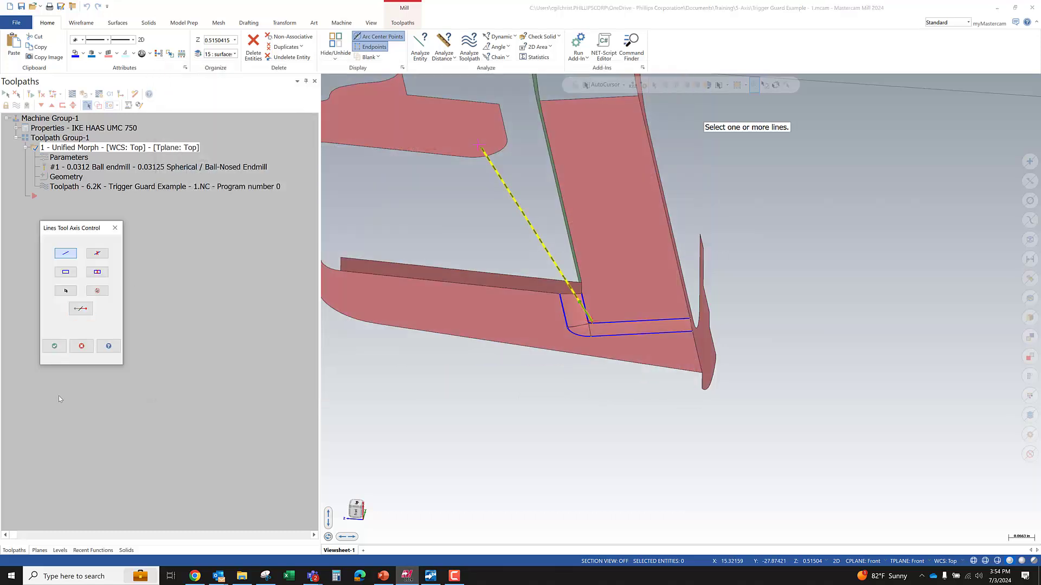
left_click(55, 346)
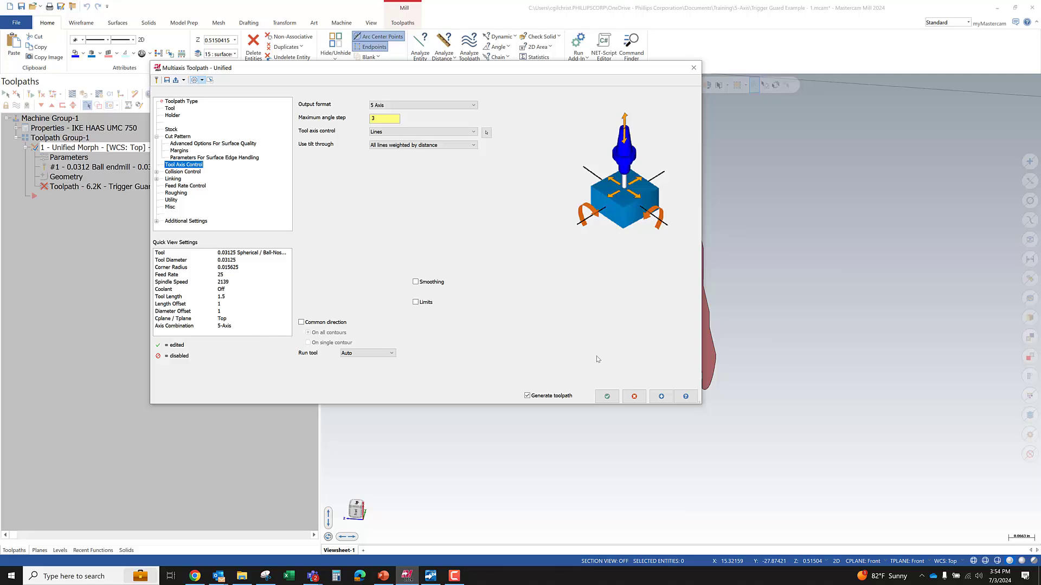
left_click(608, 394)
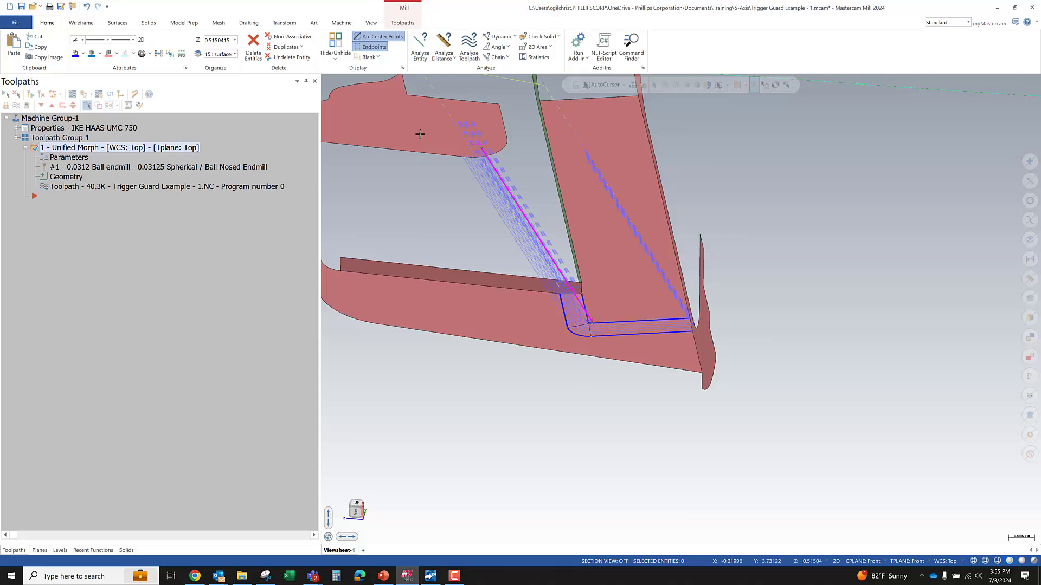
Step: Backplot the regenerated Unified Morph toolpath and examine the tool and holder orientation from several directions
left_click(109, 95)
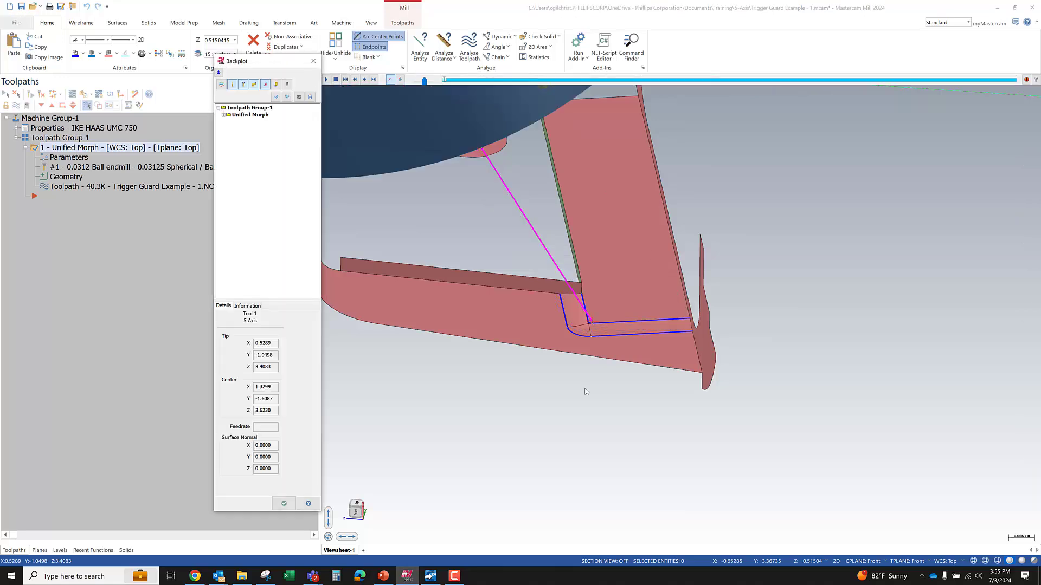
middle_click_drag(586, 388, 601, 353)
scroll(602, 353, "down", 3)
middle_click_drag(570, 260, 541, 377)
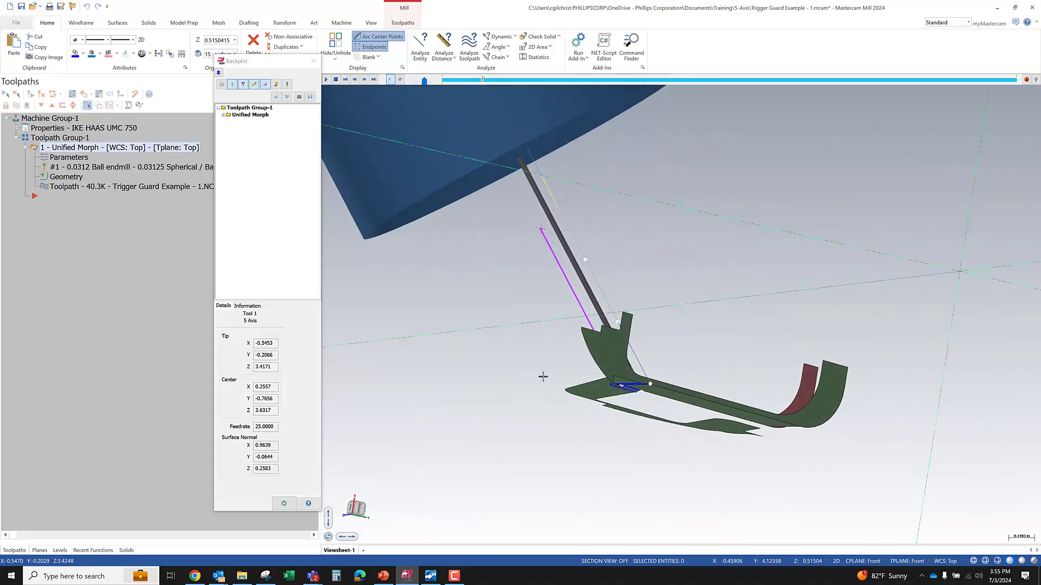
scroll(544, 334, "down", 3)
middle_click_drag(544, 334, 597, 376)
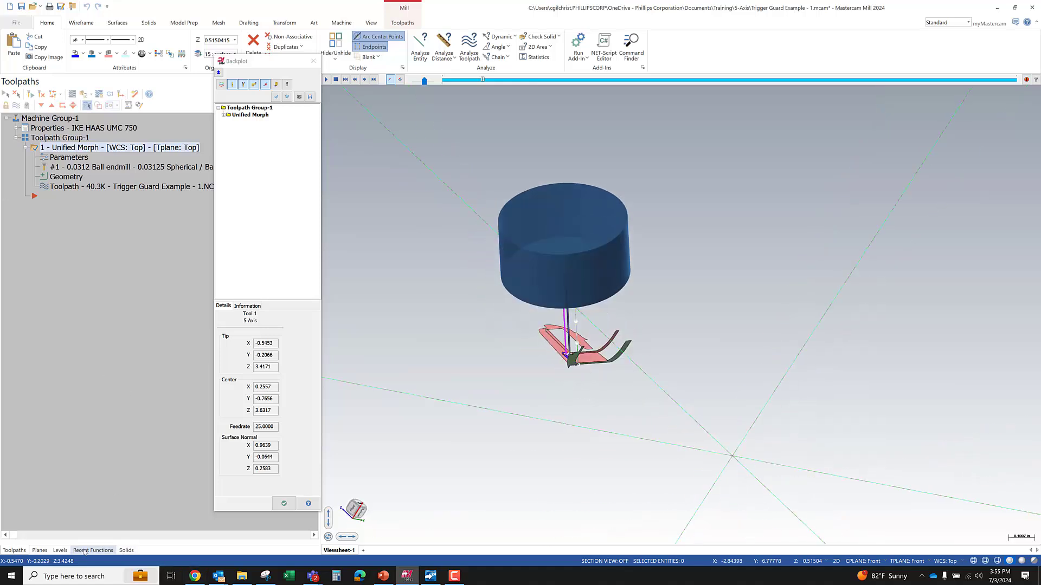
Step: Show the MFG Solid level during the backplot, check the holder against the part, and end the backplot
left_click(60, 551)
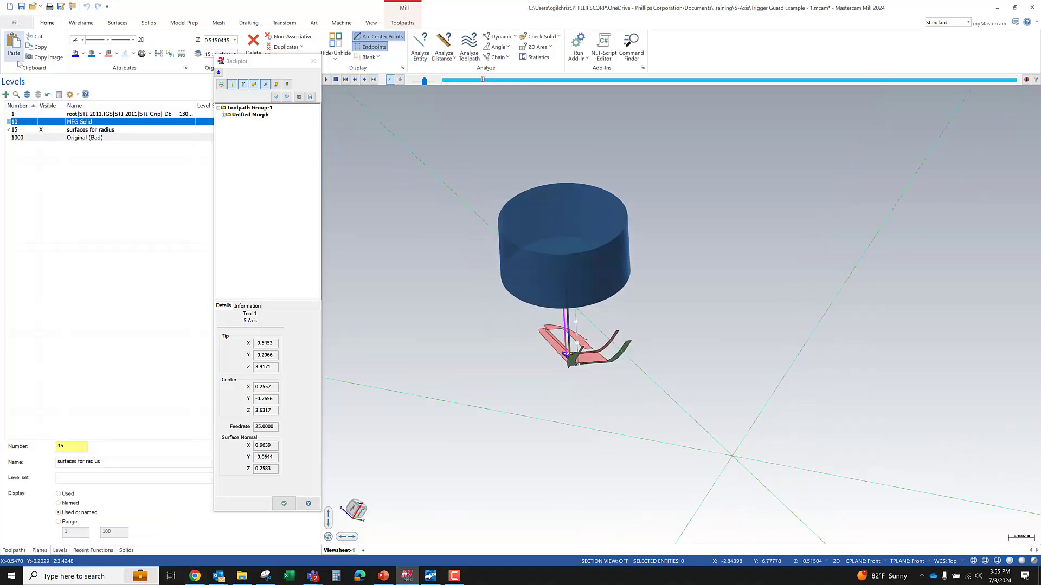
left_click(55, 123)
middle_click_drag(423, 284, 452, 259)
middle_click_drag(546, 267, 675, 296)
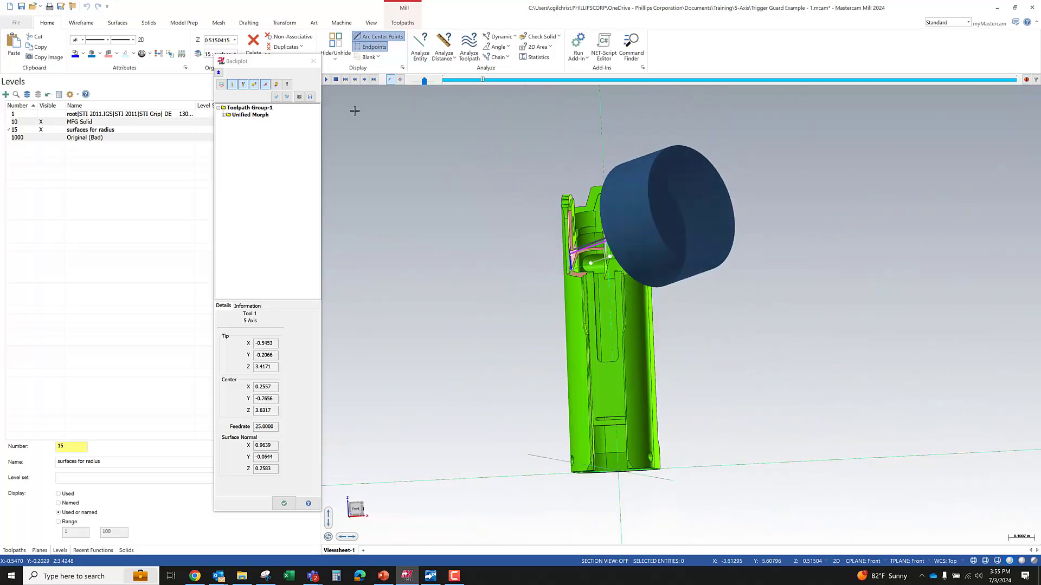
left_click(313, 60)
Step: Set the angle of the tilted line at the pocket corner to 35 degrees in the Front plane
scroll(581, 260, "up", 3)
scroll(582, 260, "up", 3)
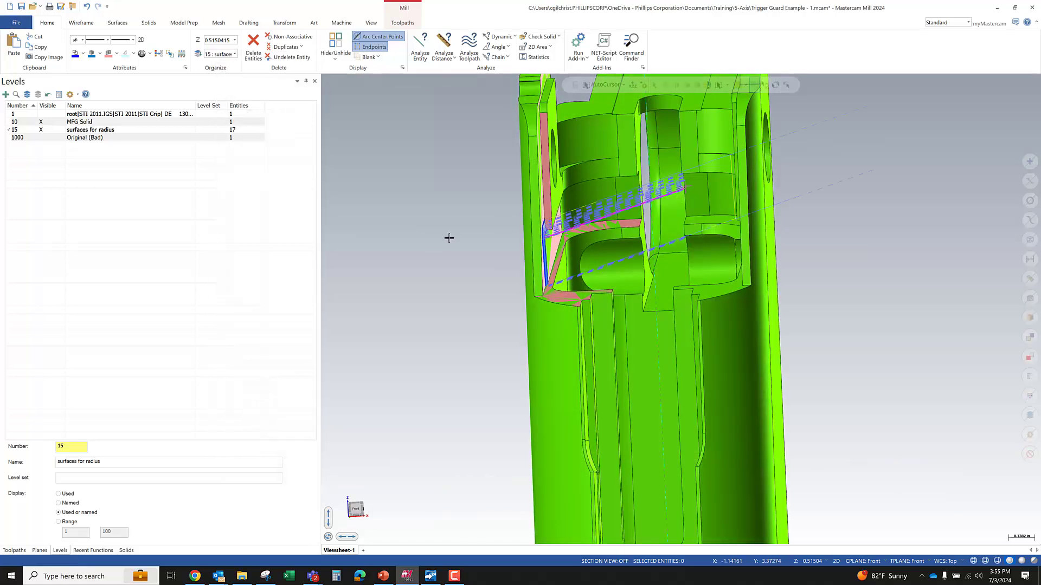
scroll(461, 236, "down", 2)
middle_click_drag(407, 300, 567, 222)
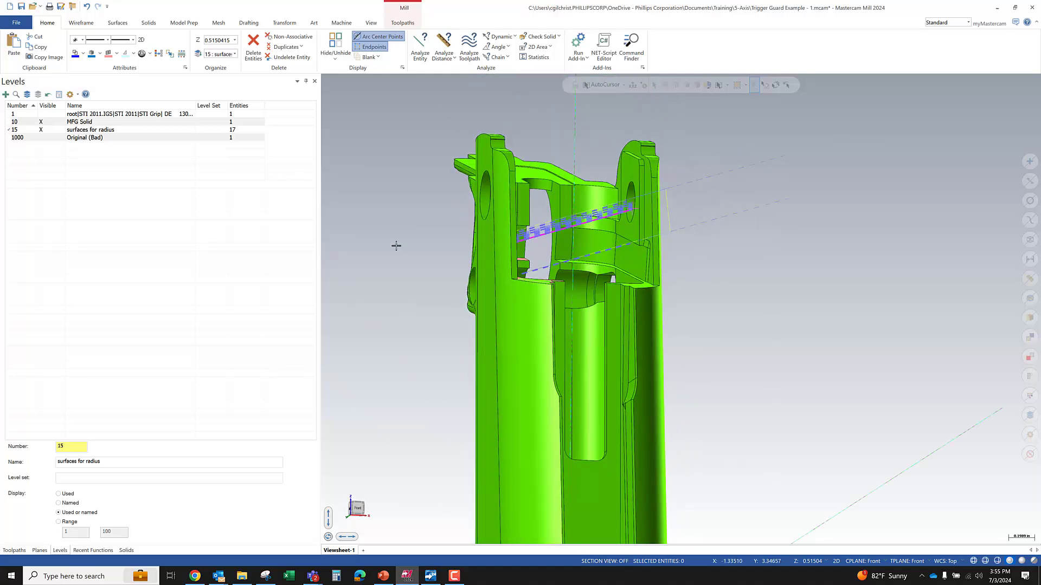
left_click(40, 550)
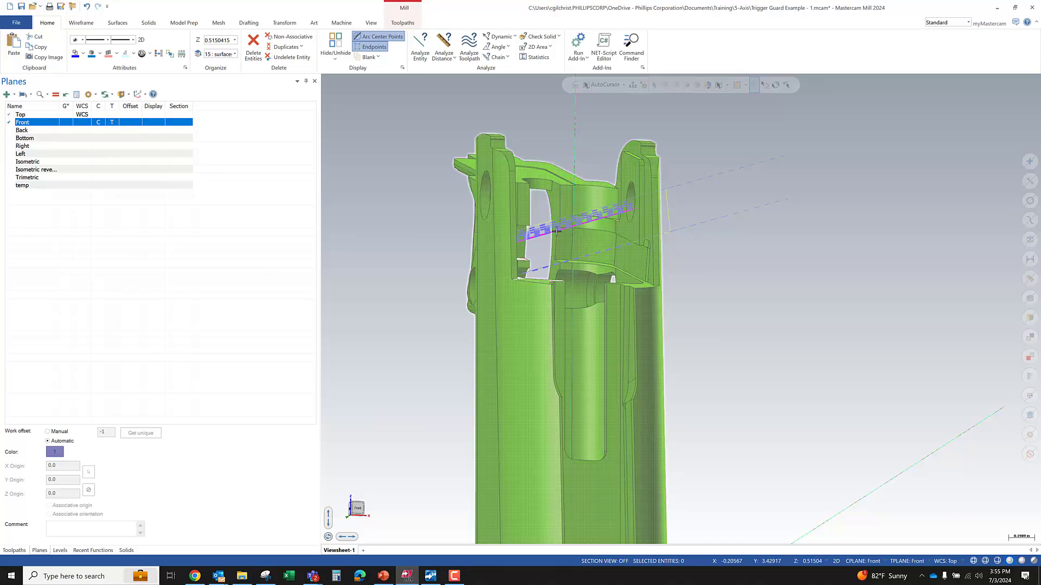
left_click(524, 159)
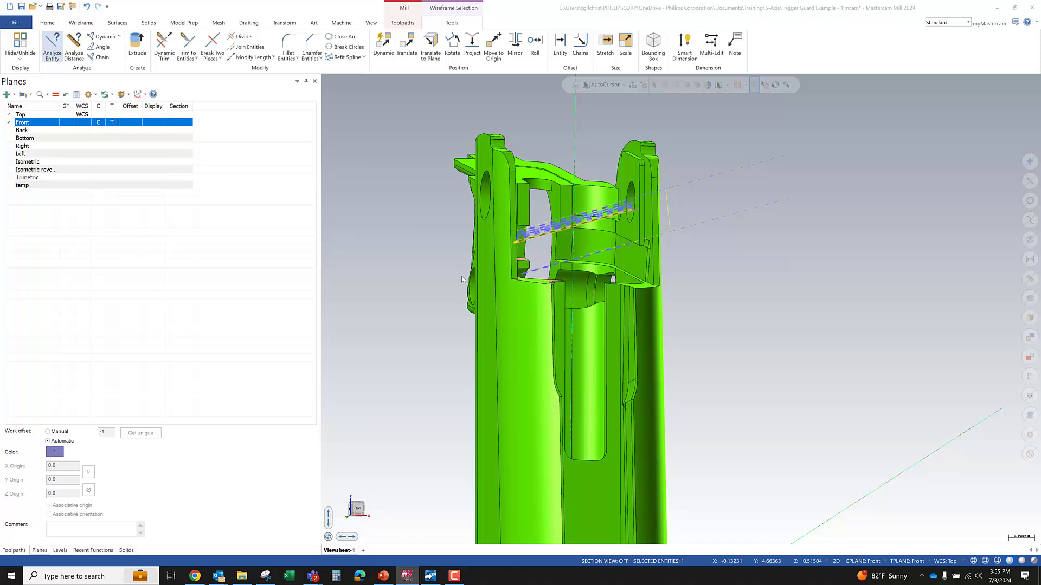
left_click_drag(320, 201, 256, 197)
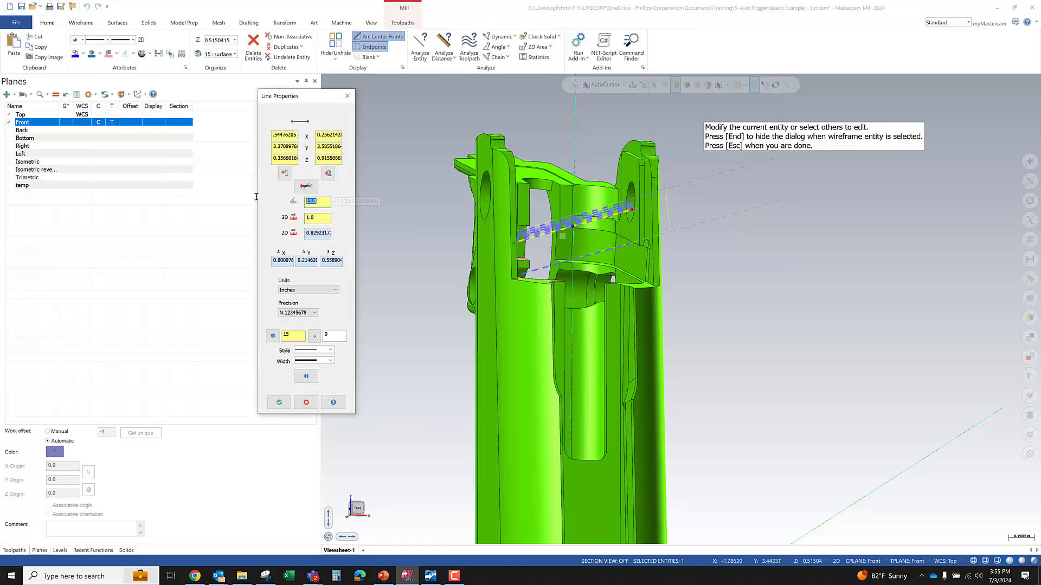
type("35")
key("Return")
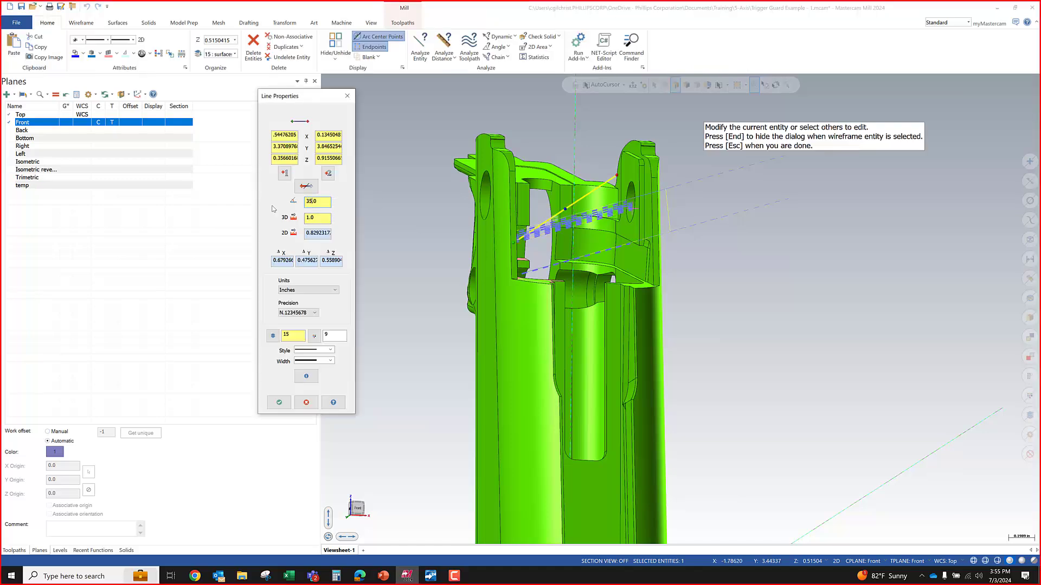
middle_click_drag(628, 206, 667, 204)
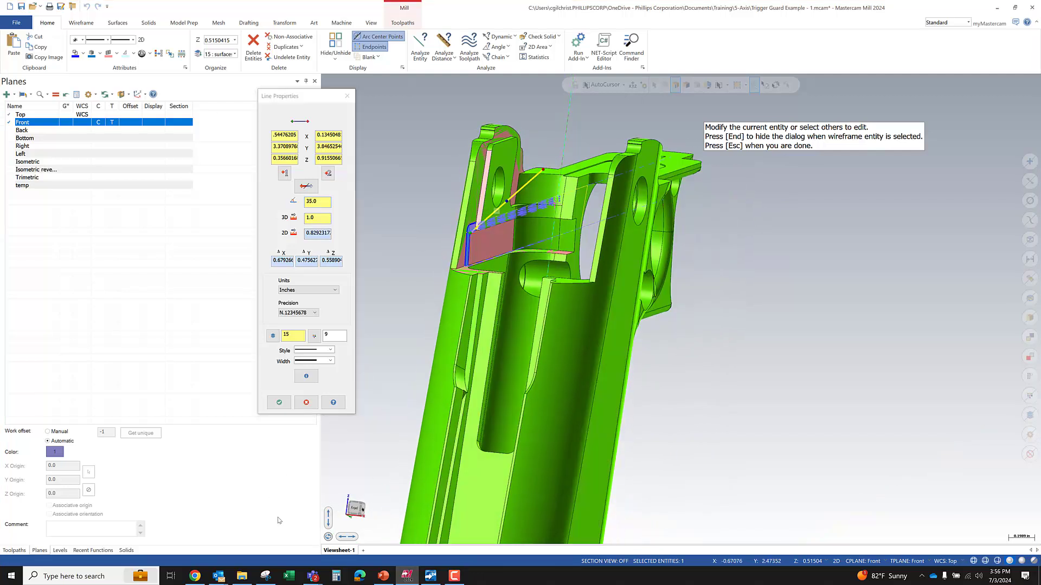
left_click(279, 401)
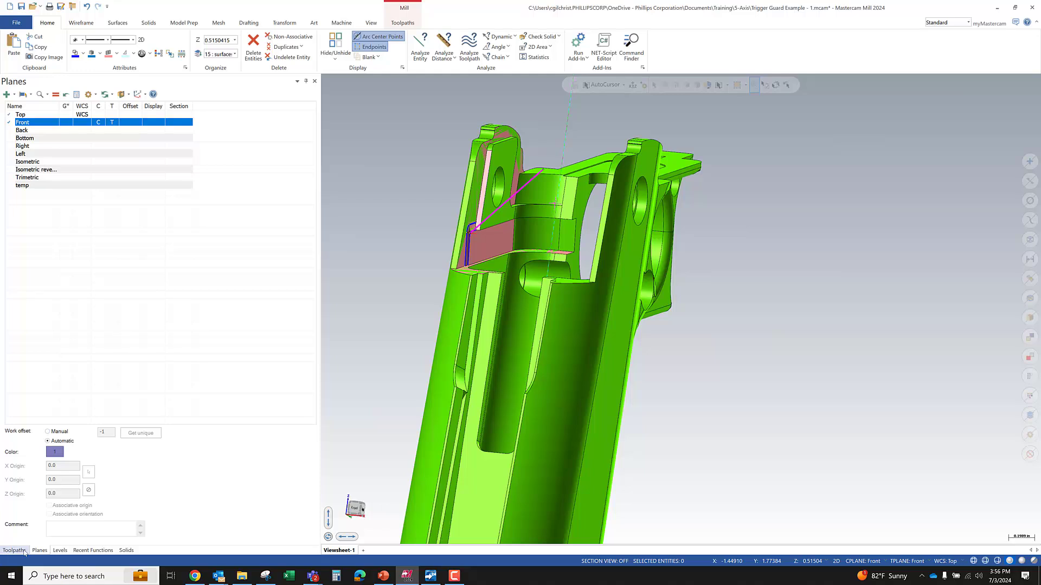
Step: Regenerate the Unified Morph toolpath with the steeper line and inspect the pocket corner up close
left_click(14, 551)
left_click(31, 95)
mouse_move(628, 263)
middle_mouse_down()
mouse_move(538, 289)
mouse_move(489, 255)
middle_mouse_up()
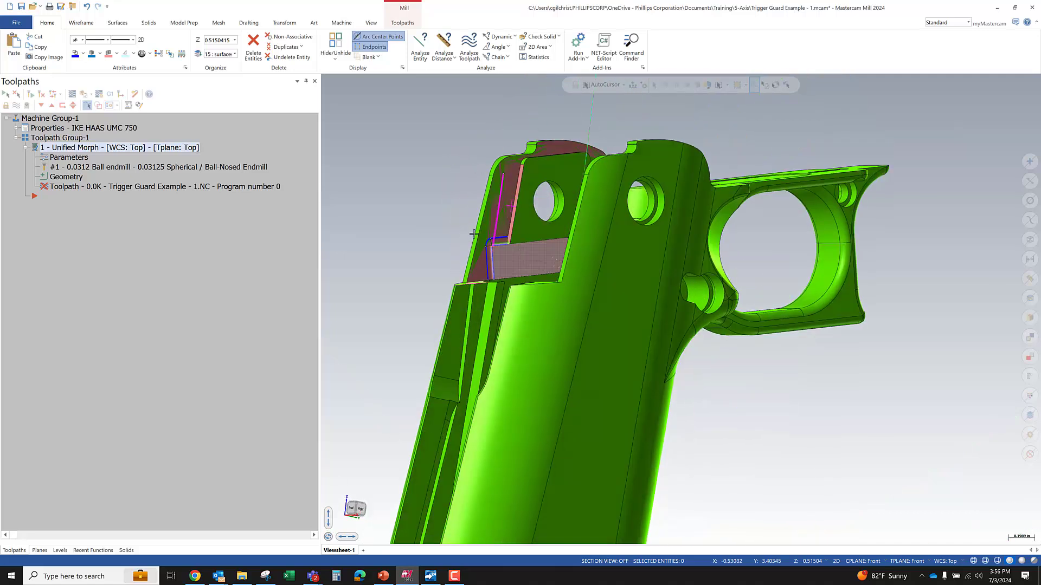
scroll(488, 255, "up", 5)
scroll(489, 255, "up", 4)
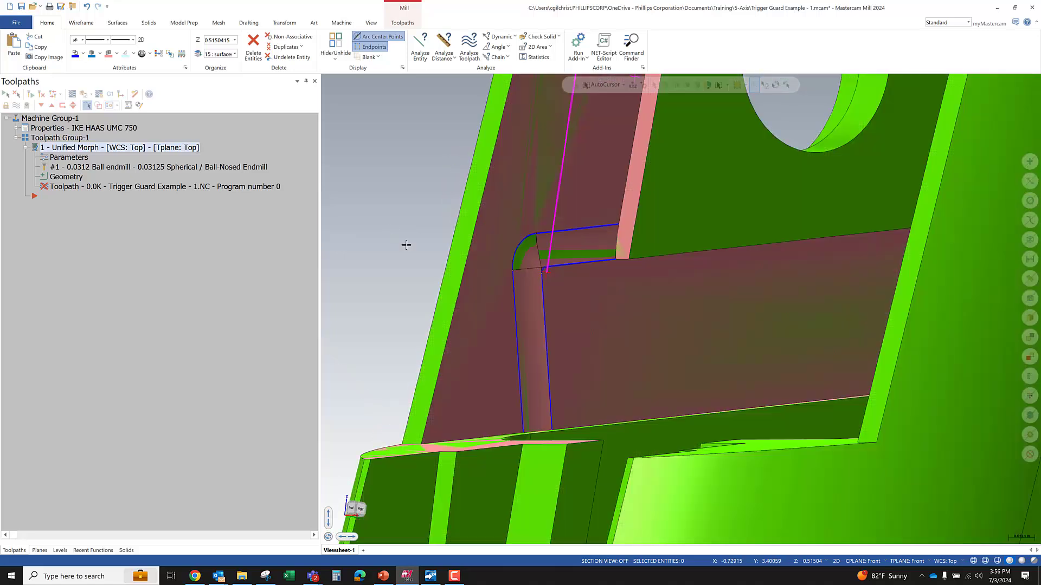
mouse_move(407, 244)
middle_mouse_down()
mouse_move(543, 152)
mouse_move(563, 228)
mouse_move(585, 211)
mouse_move(549, 217)
middle_mouse_up()
scroll(577, 255, "down", 4)
middle_click_drag(577, 256, 581, 279)
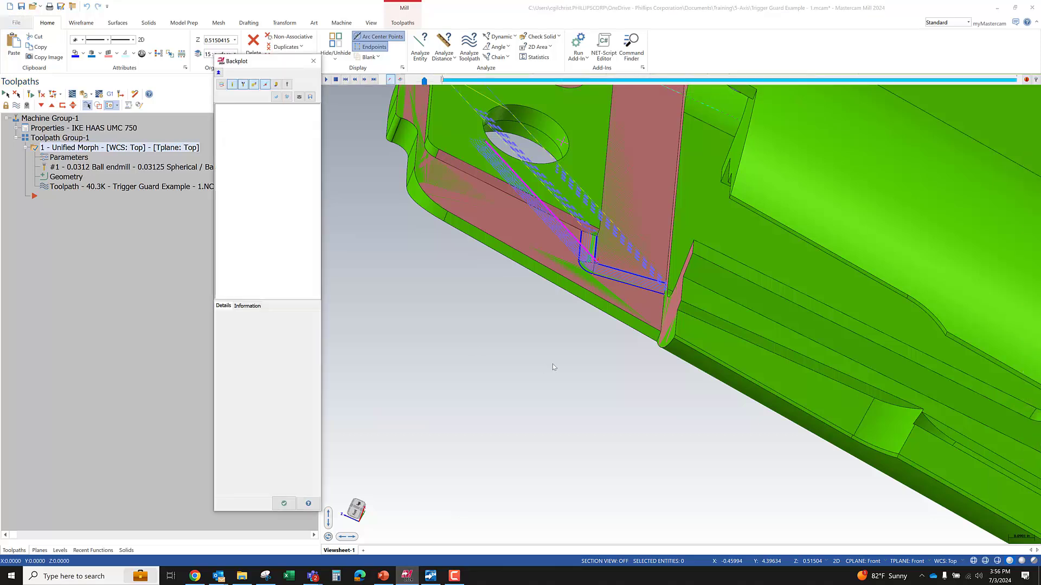
Step: Step through the Unified Morph backplot along the pocket corner, checking the tool and holder clearance against the walls
middle_click_drag(552, 363, 666, 359)
scroll(666, 359, "up", 2)
key("s")
middle_click_drag(580, 423, 683, 416)
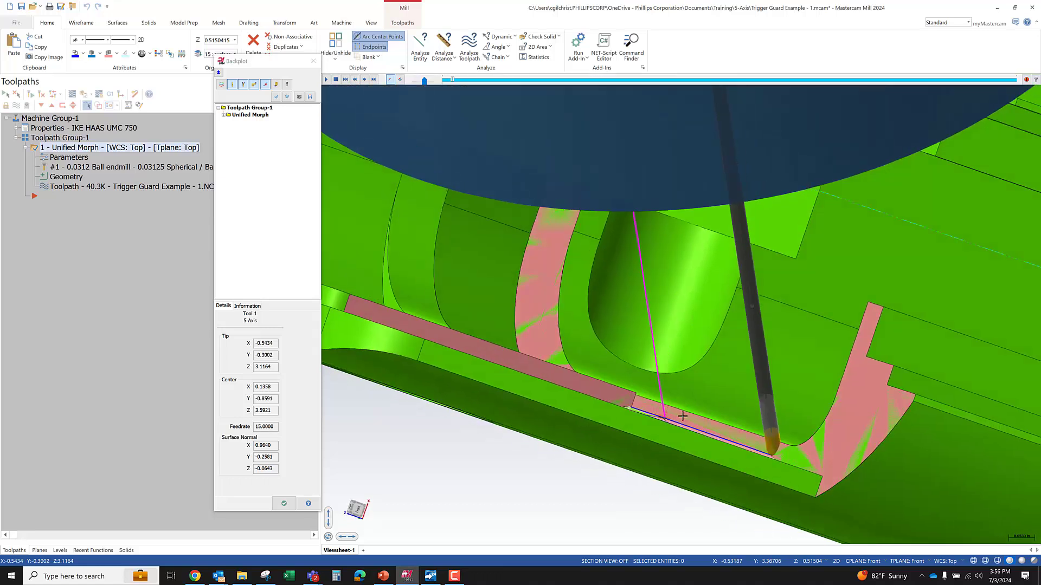
scroll(698, 421, "down", 1)
scroll(764, 425, "down", 3)
scroll(723, 415, "up", 4)
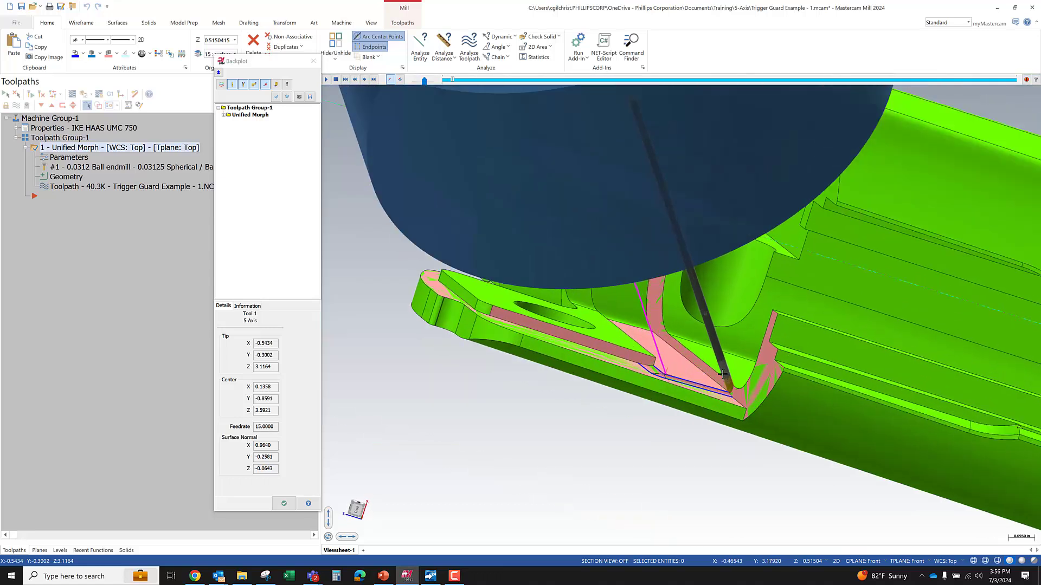
key("s")
key("s")
key("s")
key("s")
key("s")
key("s")
key("s")
key("s")
key("s")
key("s")
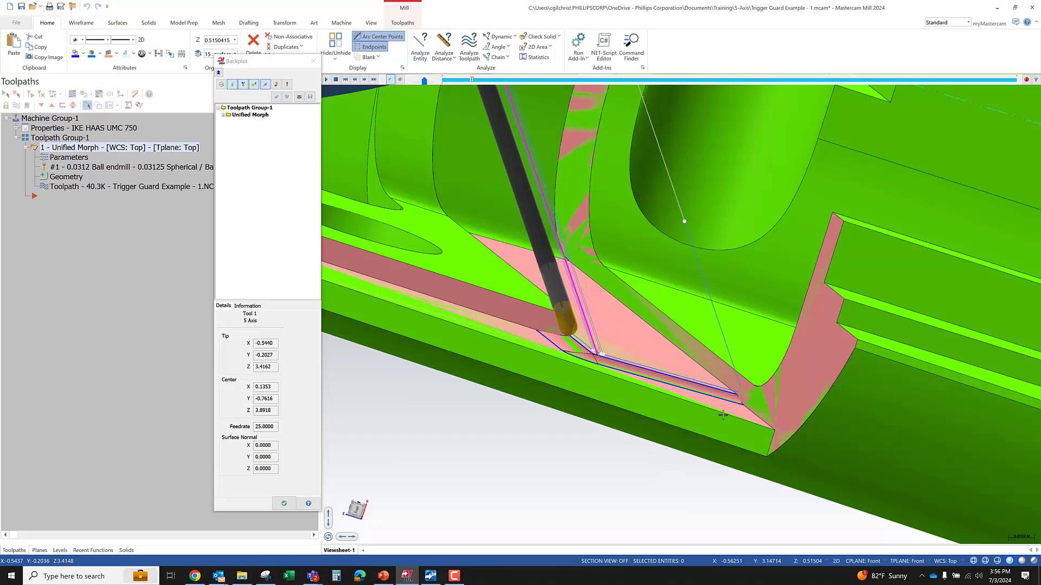
key("s")
key("s")
key("s")
key("s")
key("s")
key("s")
key("s")
key("s")
key("s")
key("s")
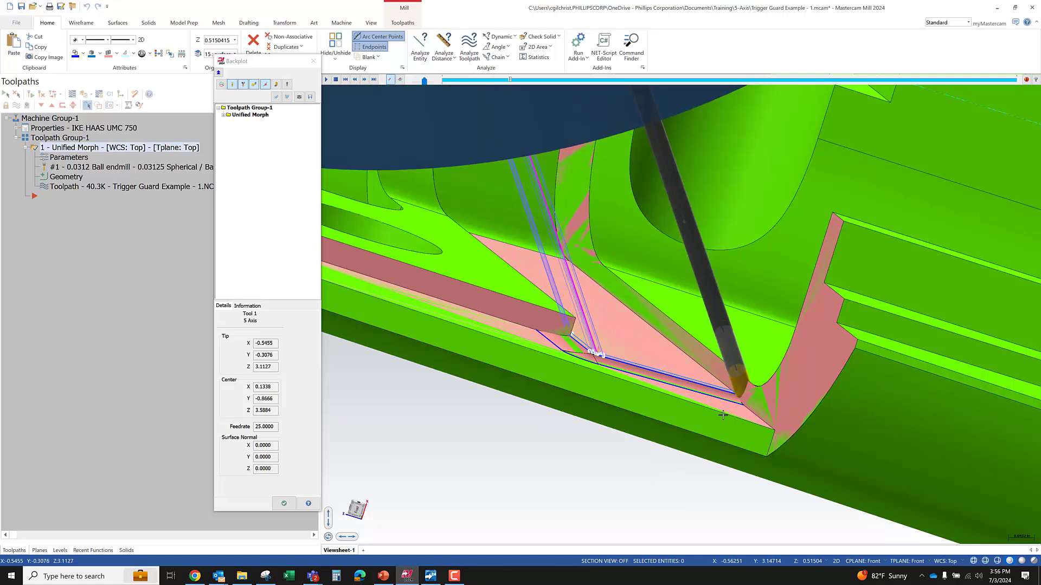
key("s")
key("s")
key("s")
key("s")
key("s")
key("s")
key("s")
key("s")
key("s")
key("s")
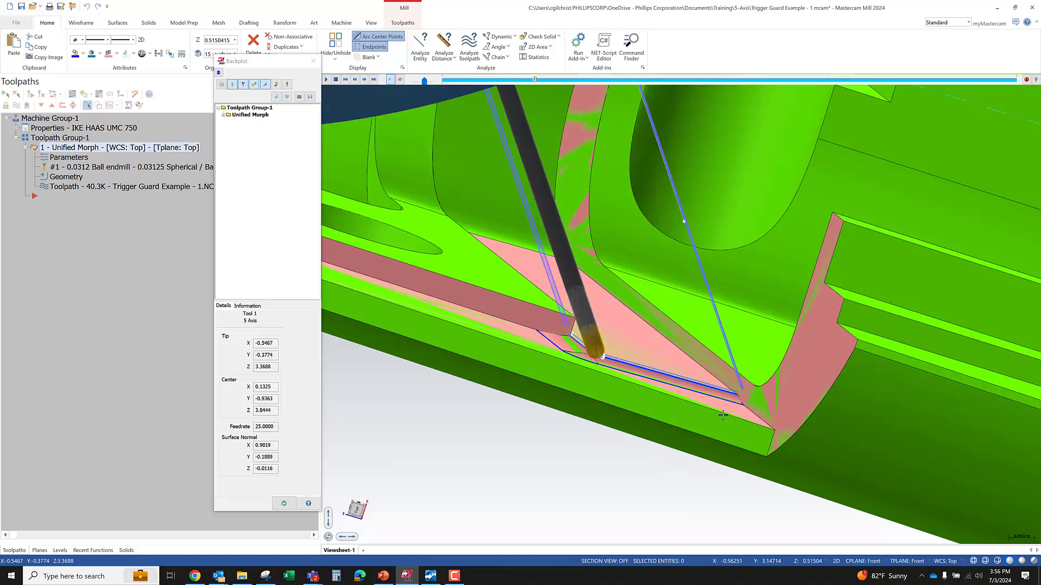
key("s")
key("s")
key("s")
key("s")
key("s")
middle_click_drag(723, 416, 536, 359)
left_click(284, 504)
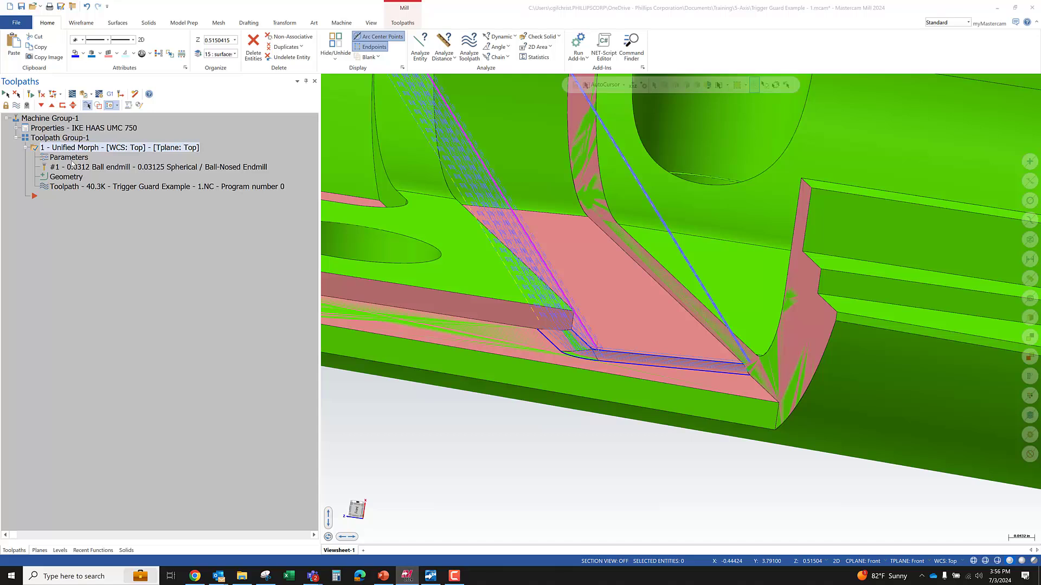
Step: Enable the second collision check of the Unified Morph toolpath and apply it to the flute only
left_click(71, 161)
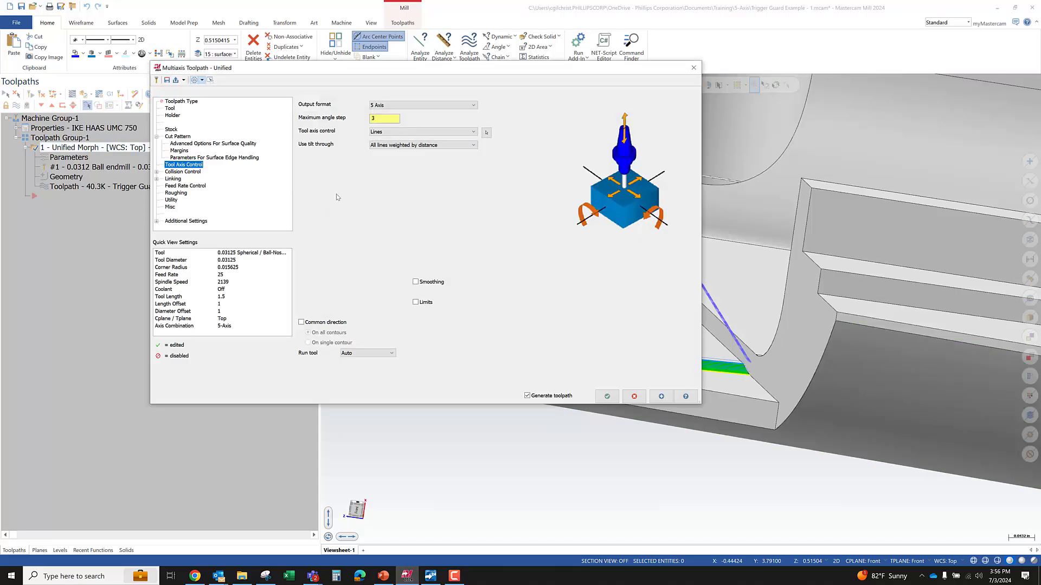
left_click(181, 172)
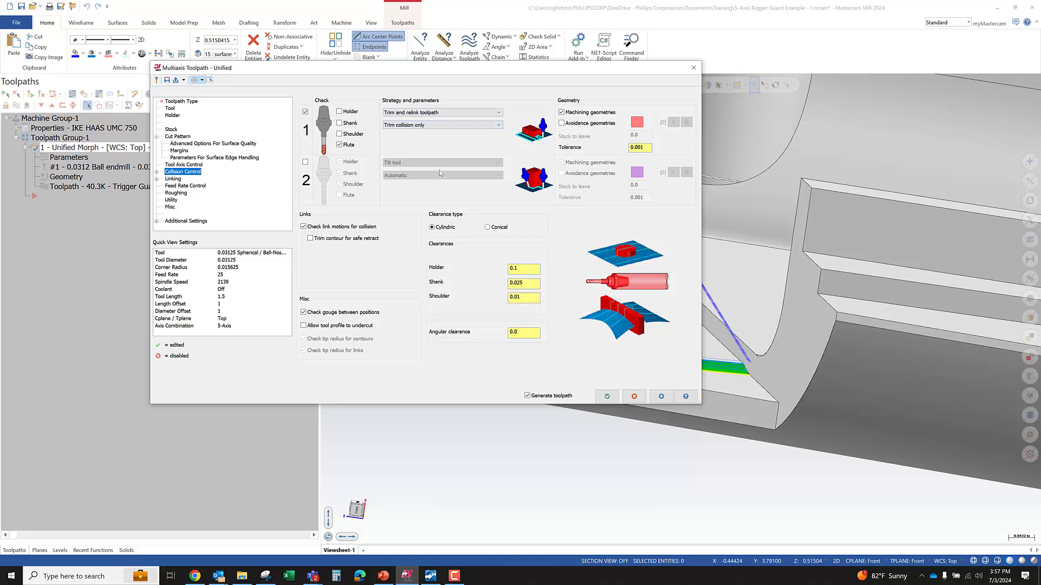
left_click(305, 163)
left_click(339, 161)
left_click(339, 173)
left_click(339, 184)
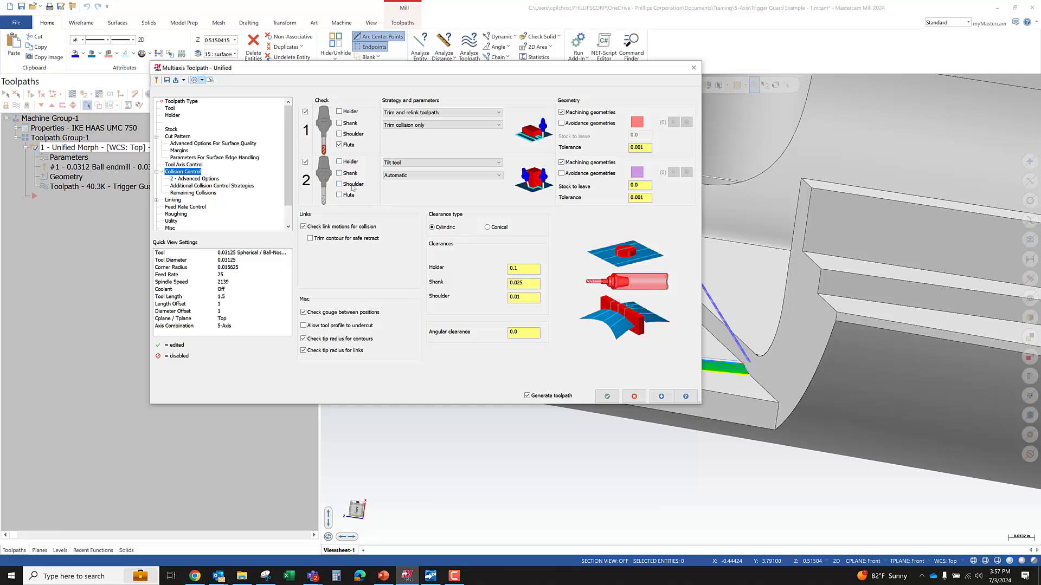
left_click(347, 195)
Step: Set the second collision check to retract the tool along the surface normal and exclude the machining geometries from it
left_click(437, 162)
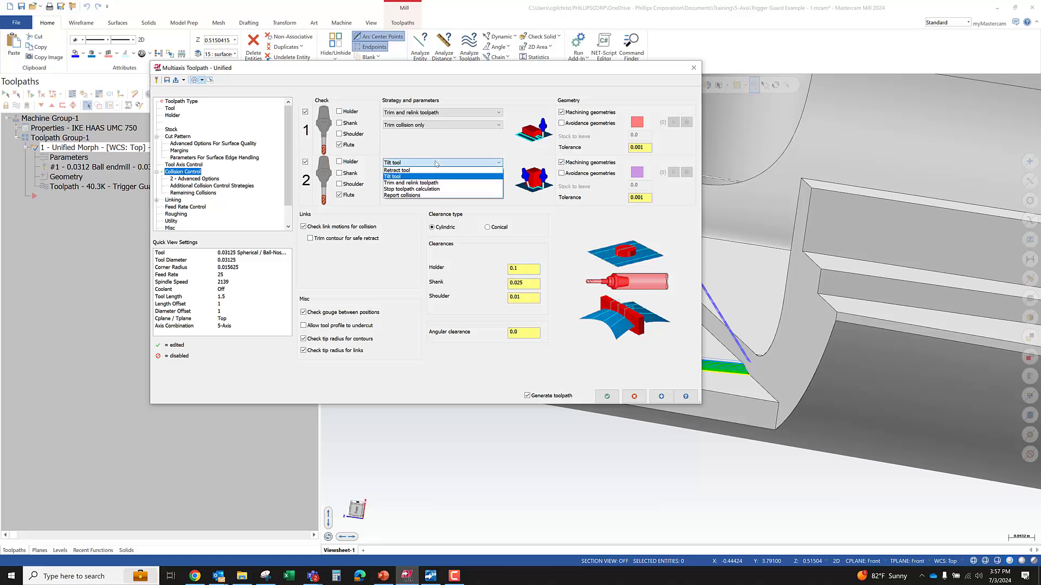
left_click(399, 170)
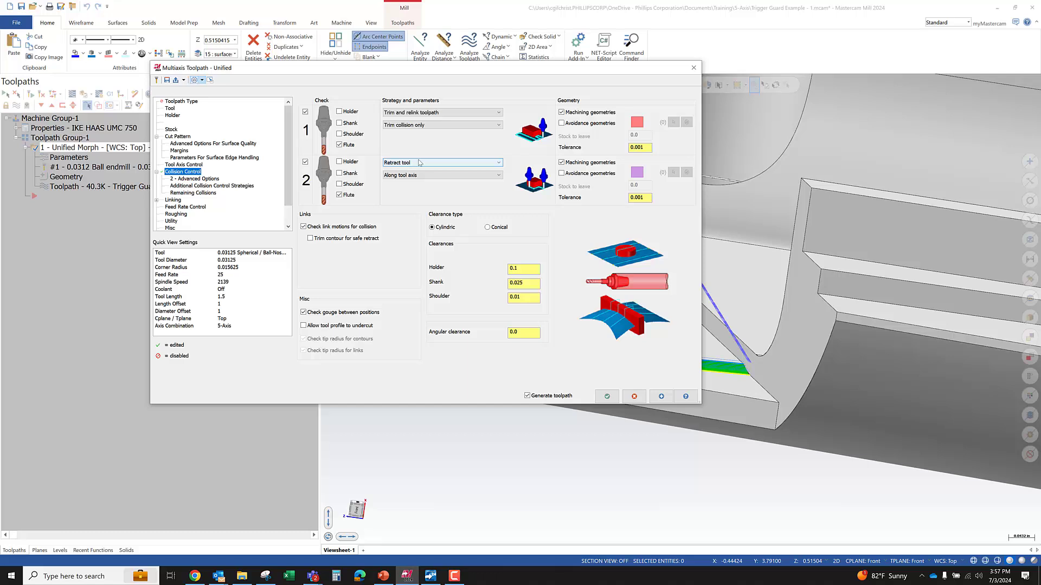
left_click(562, 163)
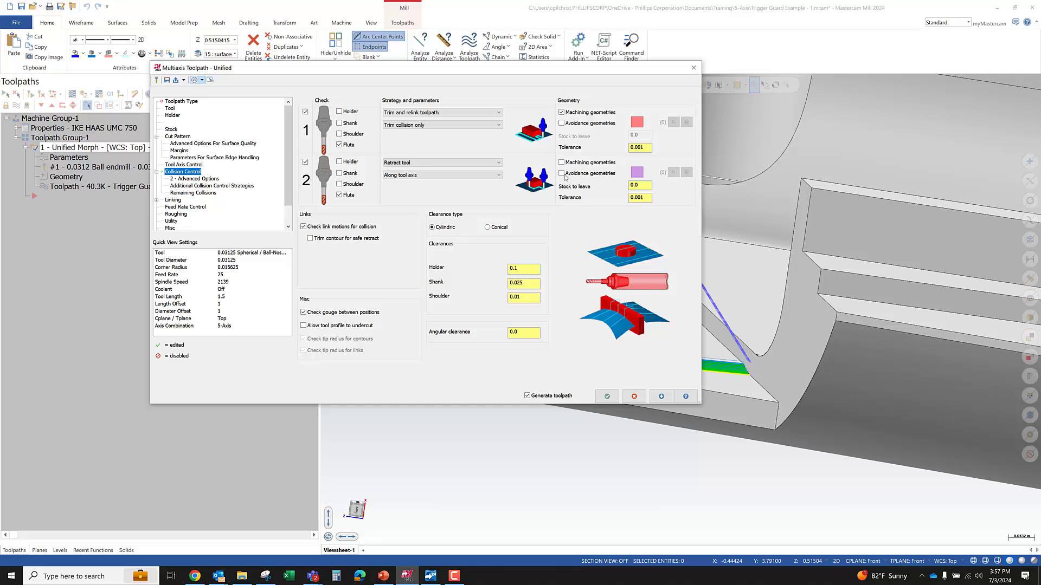
left_click(415, 176)
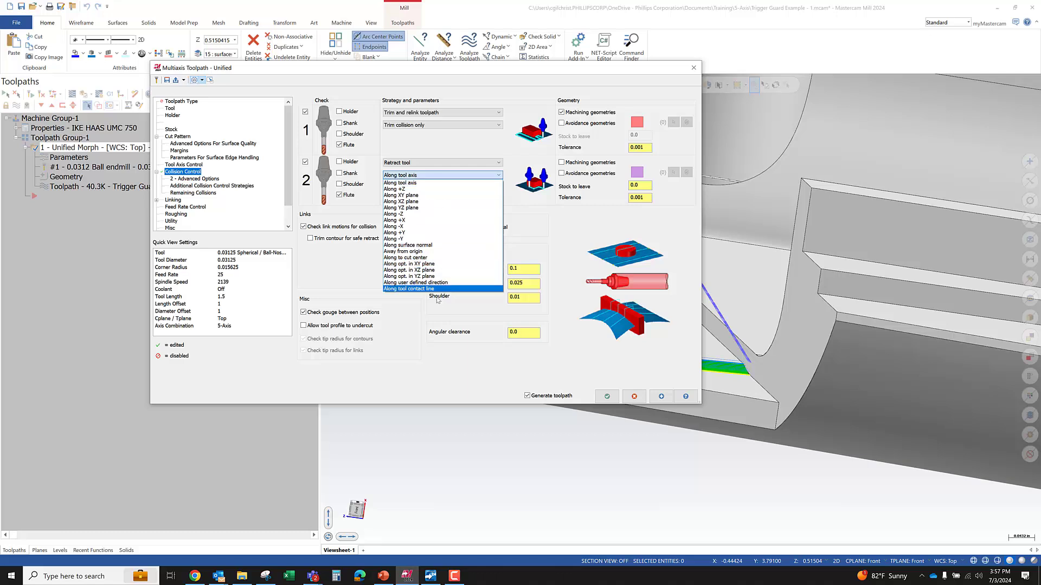
left_click(429, 245)
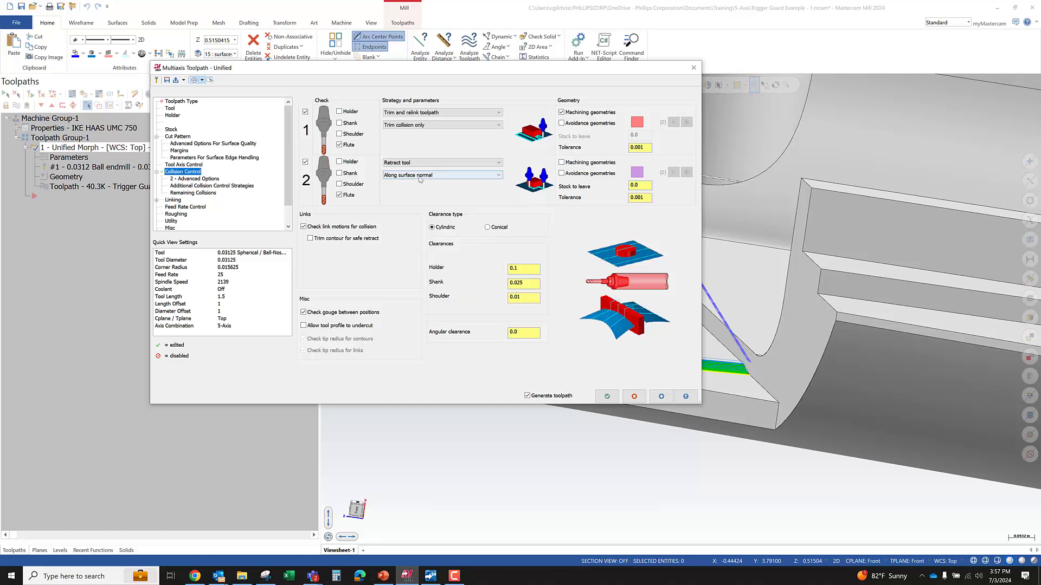
Step: Add the narrow wall face beside the pocket corner as avoidance geometry of the second check, with 0.0002 stock to leave
left_click(564, 174)
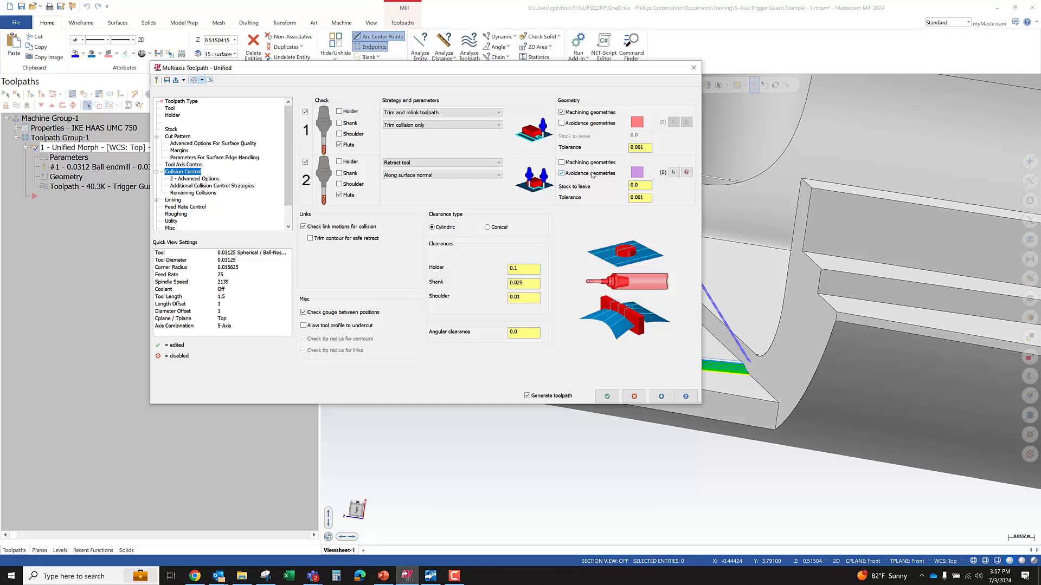
left_click(673, 172)
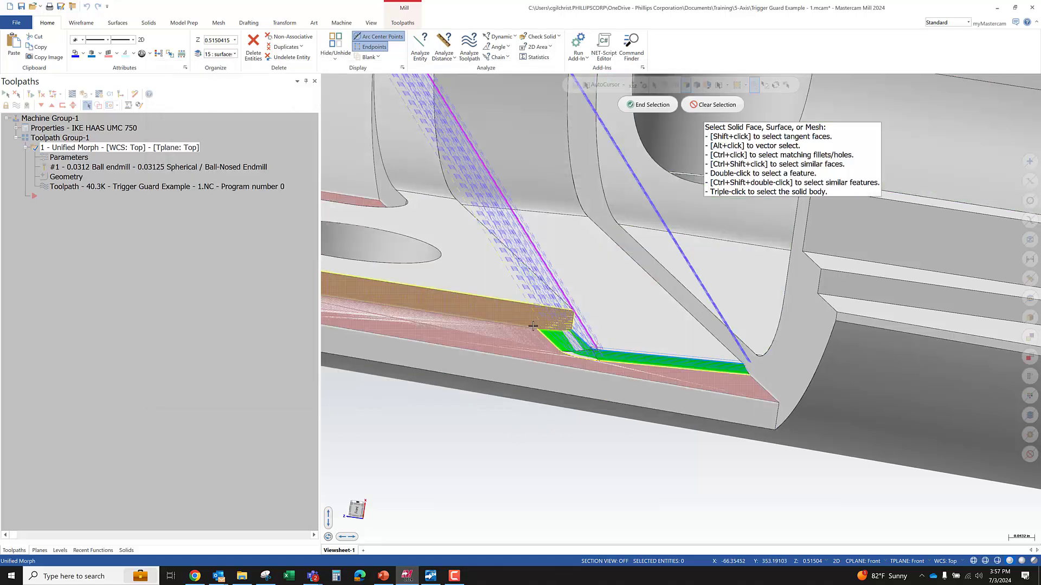
left_click(524, 309)
left_click(648, 105)
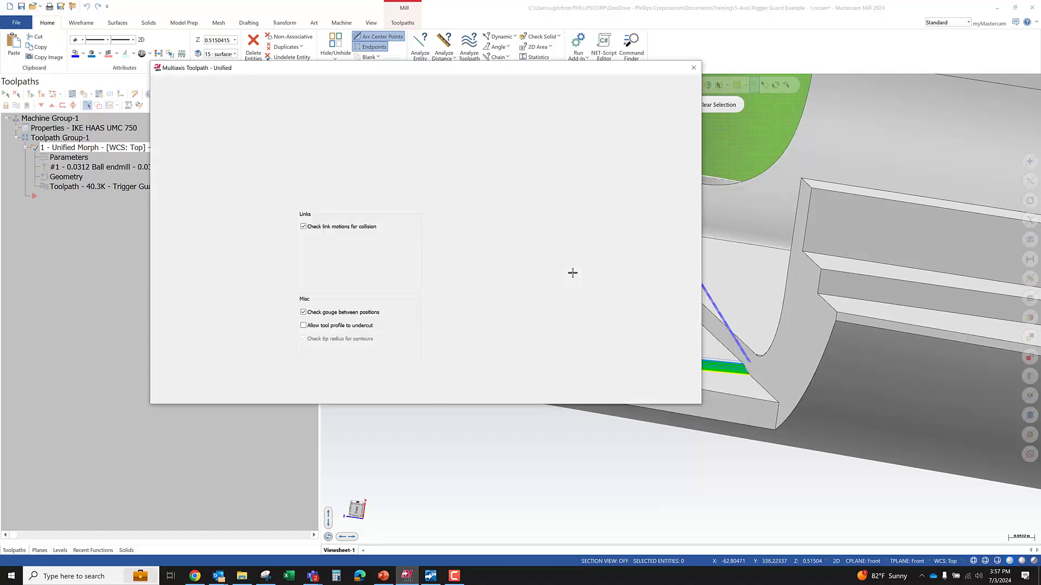
left_click(631, 199)
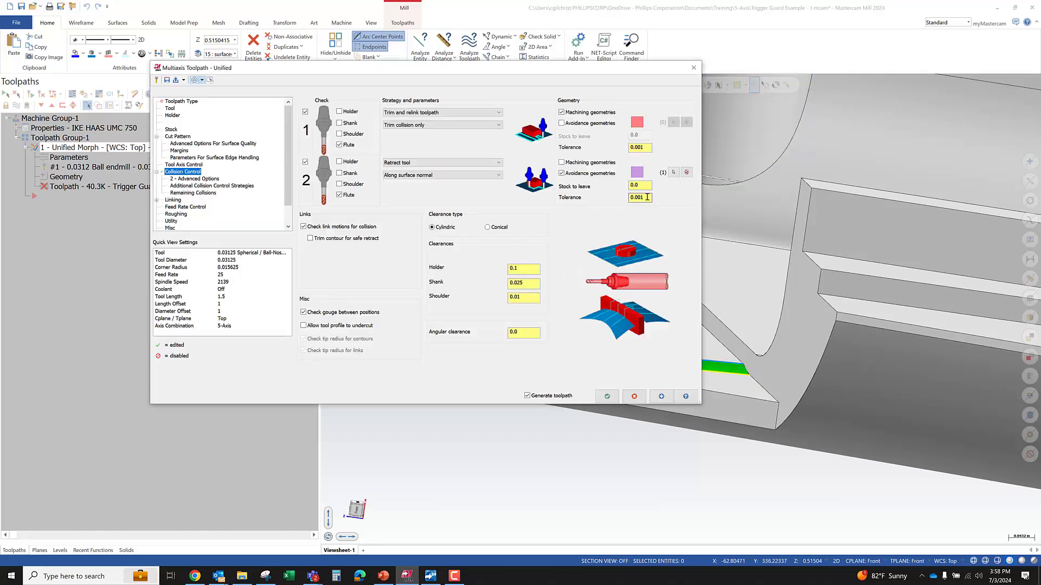
left_click(640, 185)
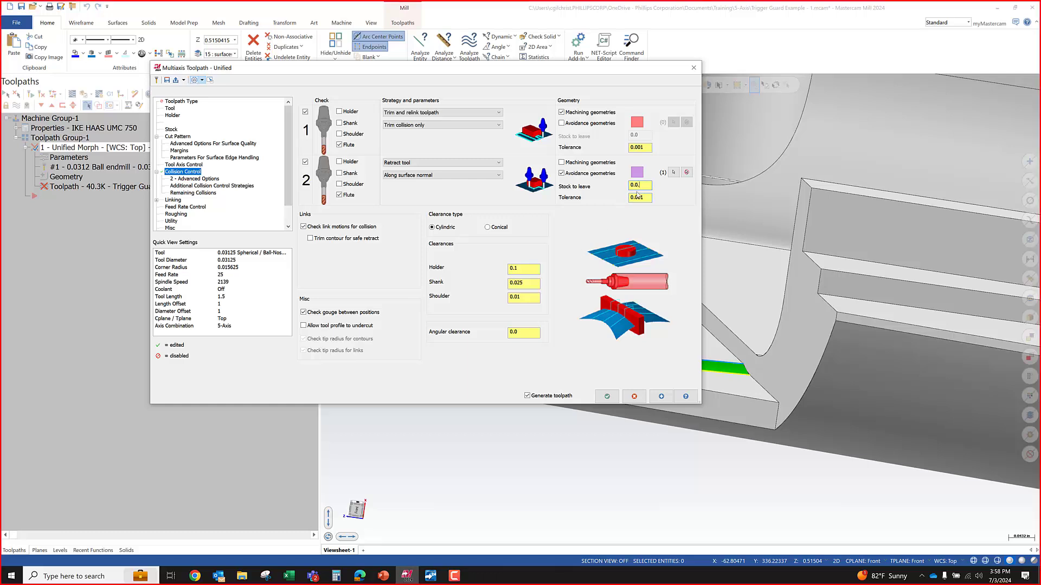
type("002")
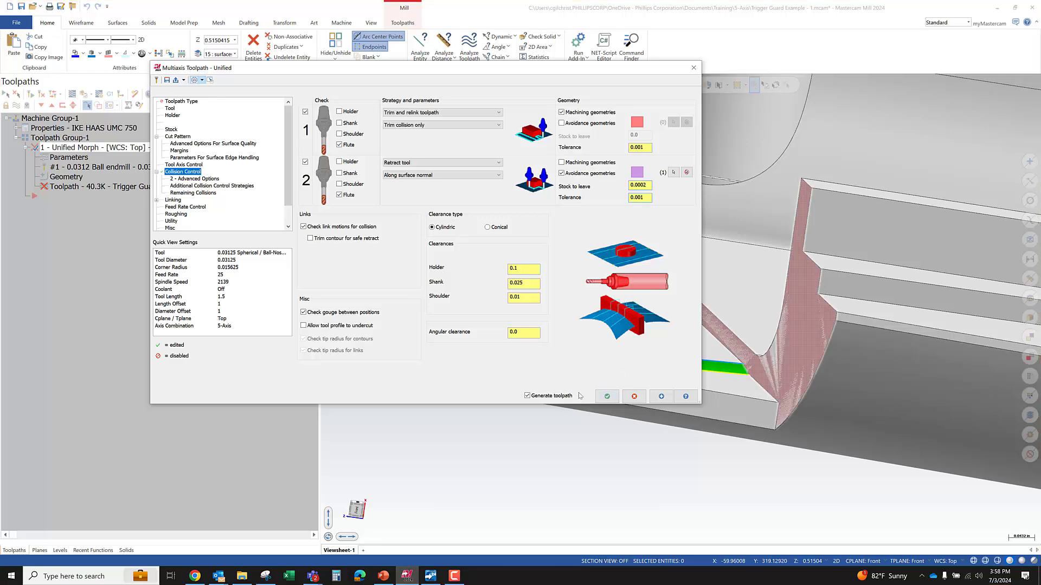
Step: Regenerate the Unified Morph toolpath with the avoidance face and inspect the passes beside that wall up close
left_click(606, 397)
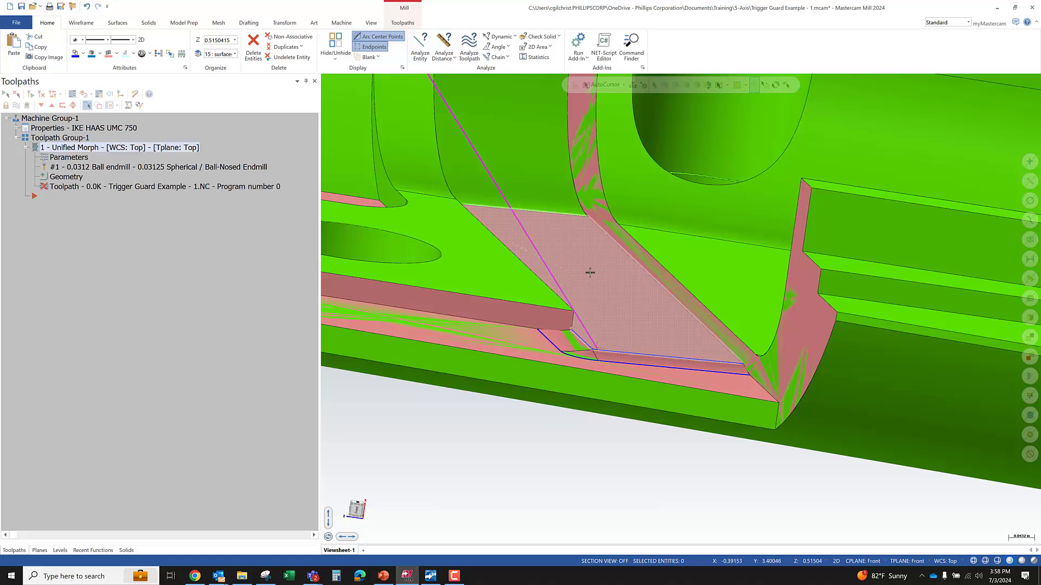
scroll(627, 299, "down", 3)
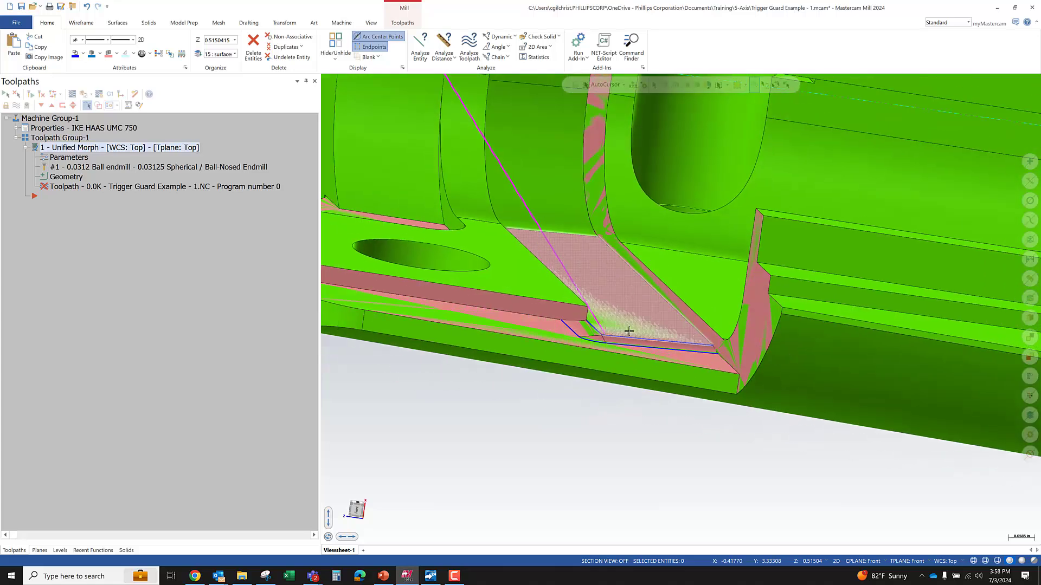
middle_click_drag(610, 413, 611, 411)
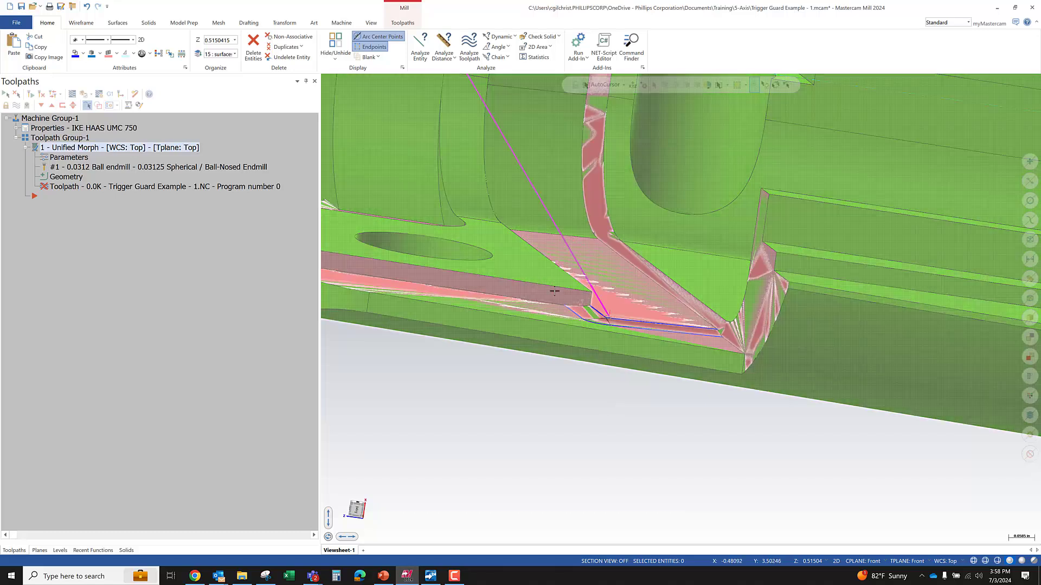
middle_click_drag(567, 307, 621, 333)
scroll(566, 304, "up", 2)
middle_click_drag(566, 305, 586, 295)
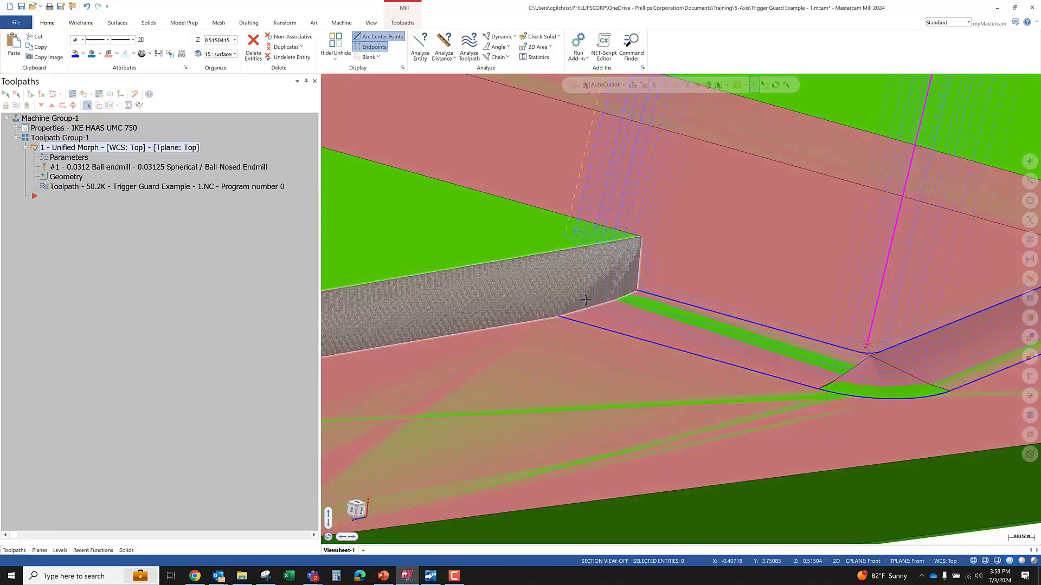
scroll(514, 239, "down", 2)
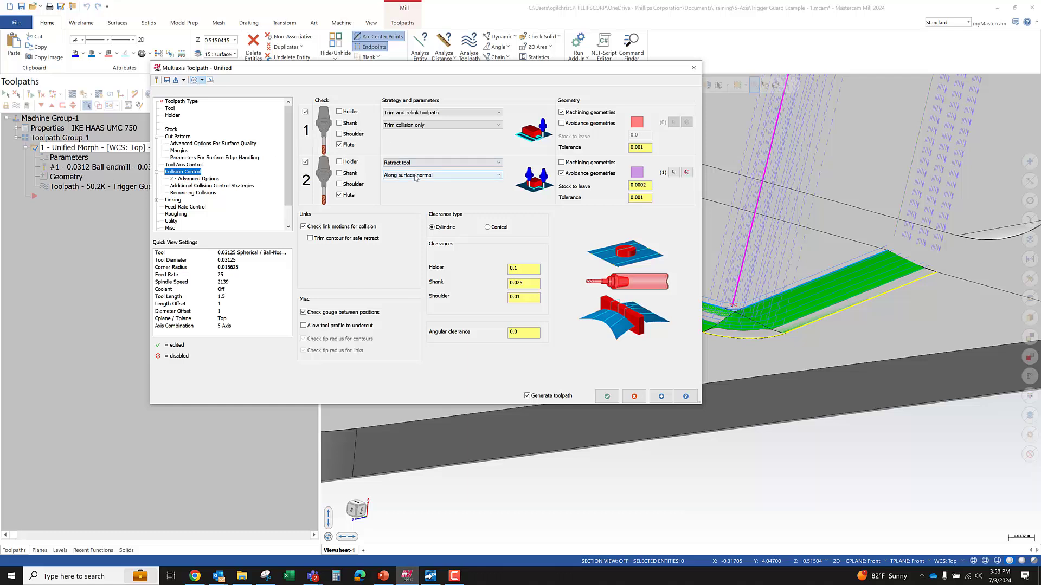
Step: Change the second collision check's strategy to Trim and relink toolpath
left_click(424, 164)
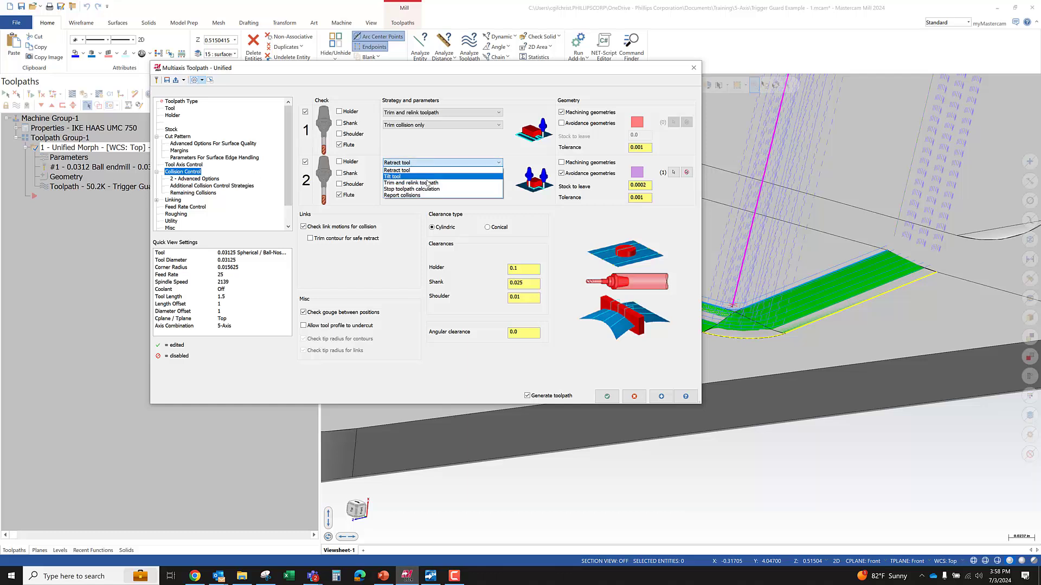
left_click(427, 183)
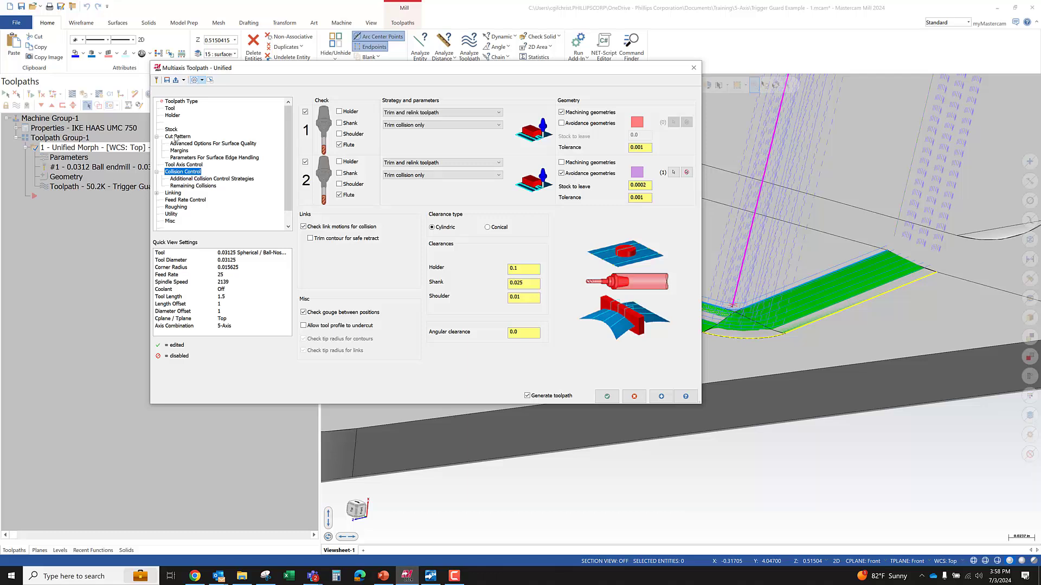
Step: Review the cut pattern, surface quality, margin, edge handling and tool axis settings without changes, and regenerate the toolpath
left_click(175, 138)
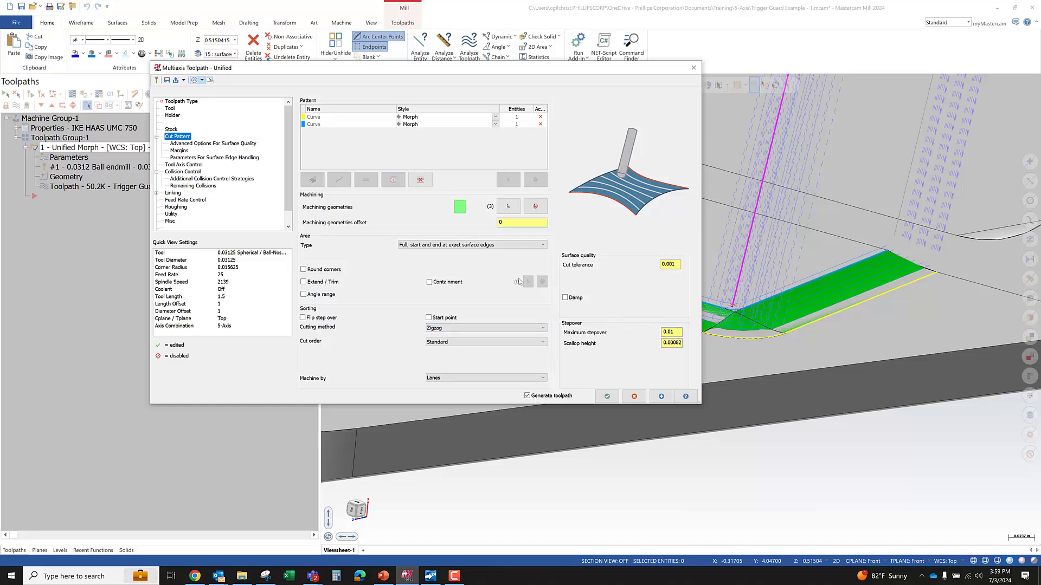
left_click(176, 144)
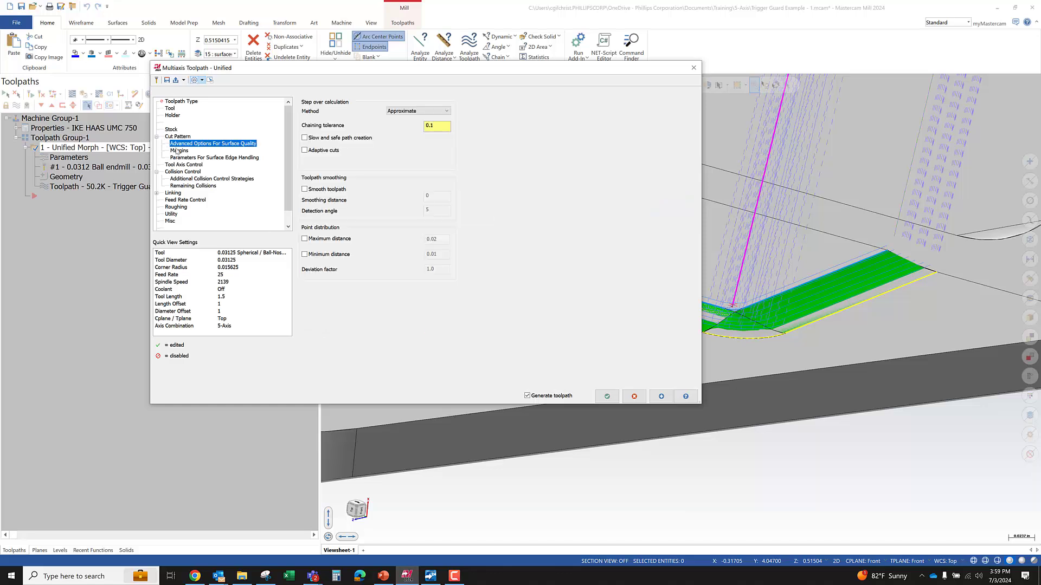
left_click(177, 151)
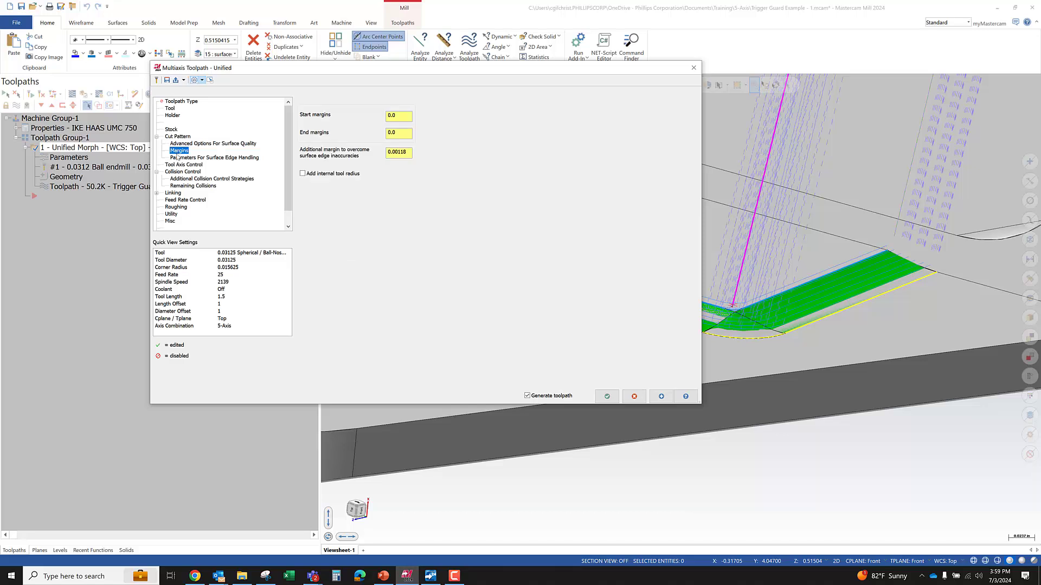
left_click(182, 158)
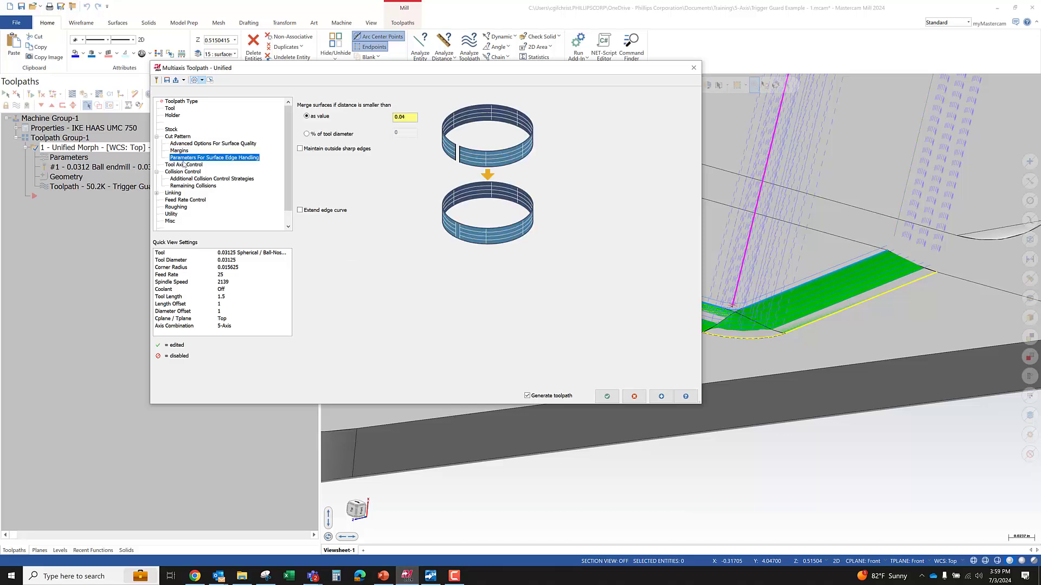
left_click(182, 172)
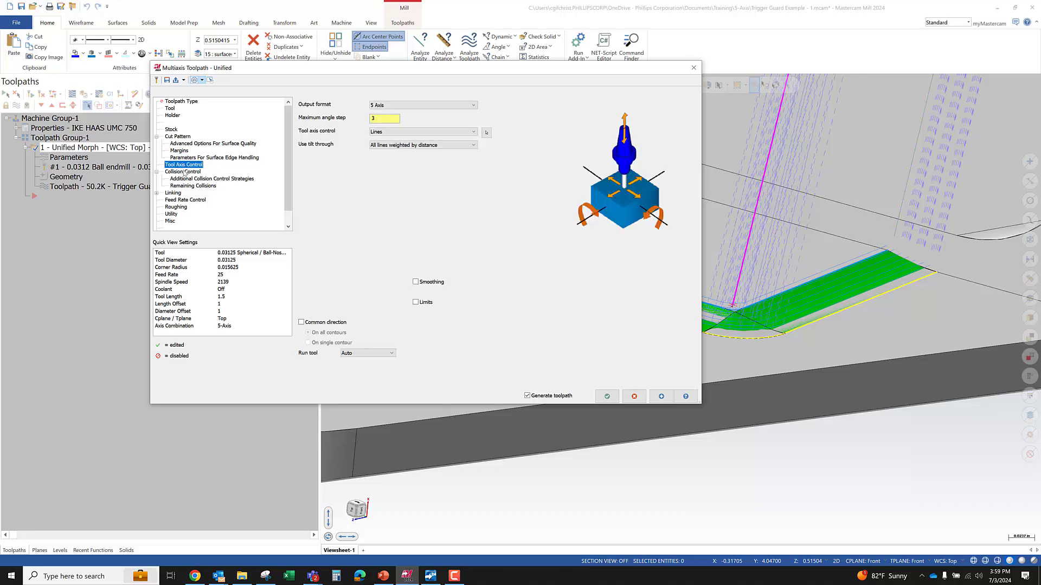
left_click(178, 137)
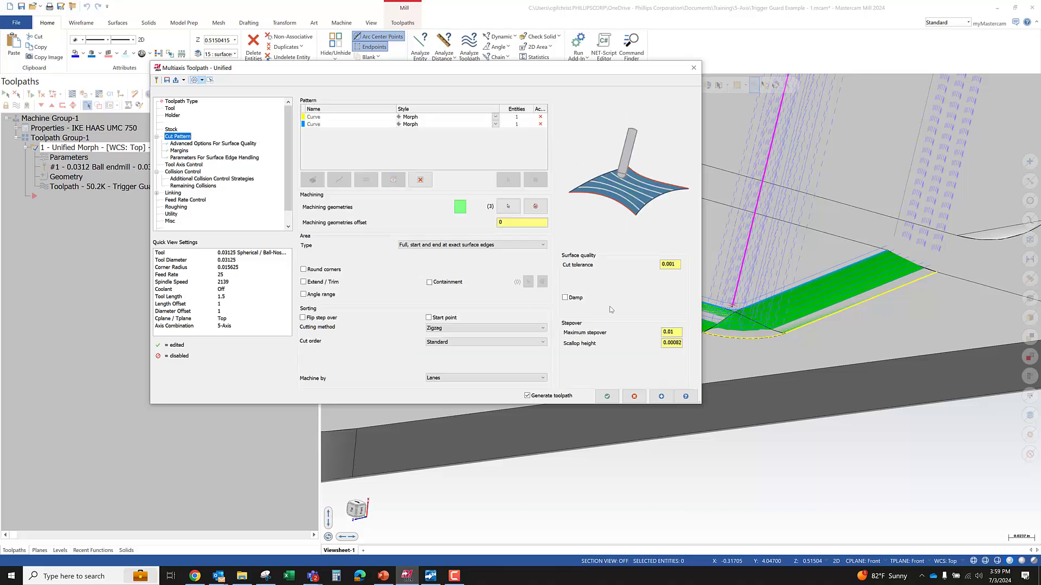
left_click(672, 264)
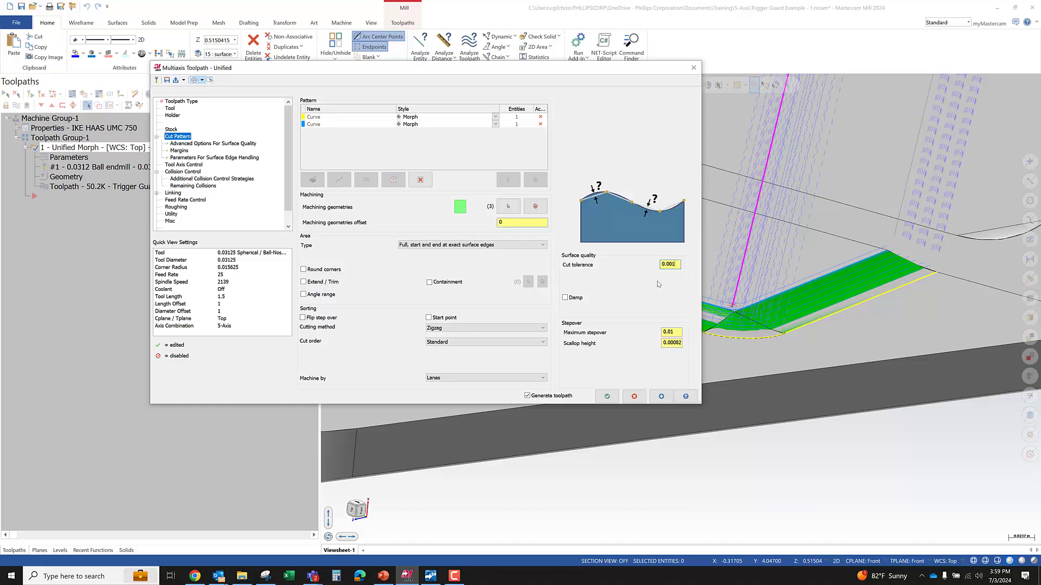
left_click(608, 397)
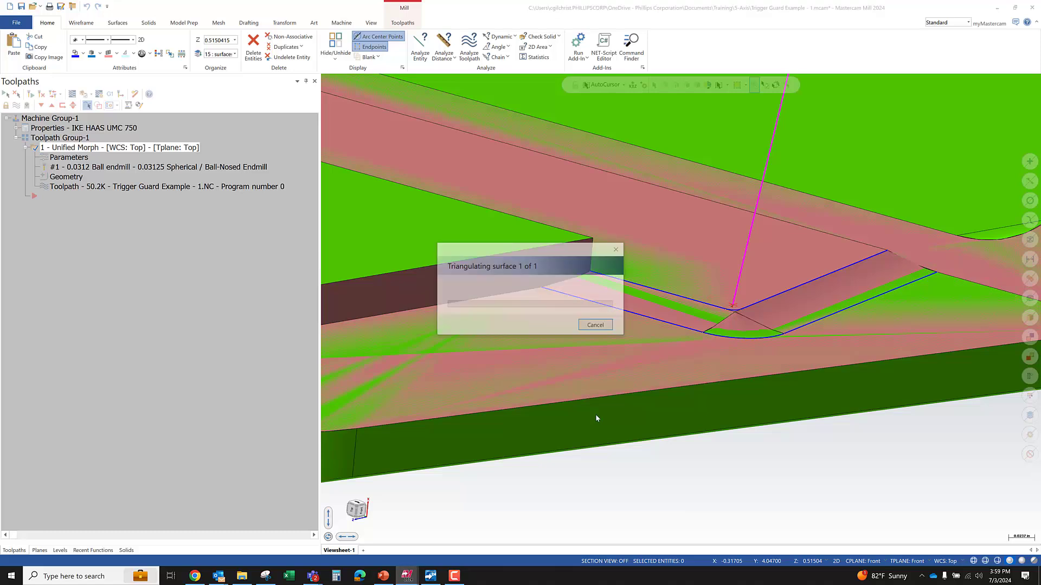
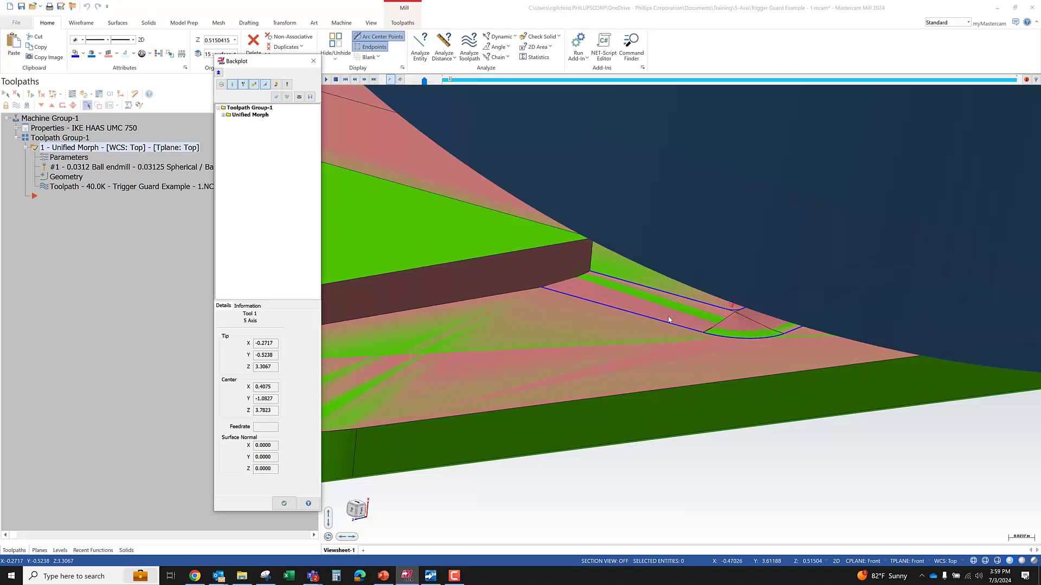
Step: Step through the trimmed Unified Morph passes in the backplot to check the tool near the avoidance wall, and end the backplot
middle_click_drag(674, 325, 735, 342)
key("s")
key("s")
key("s")
key("s")
key("s")
key("s")
key("s")
key("s")
key("s")
key("s")
key("s")
middle_click_drag(599, 304, 622, 307)
key("s")
key("s")
key("s")
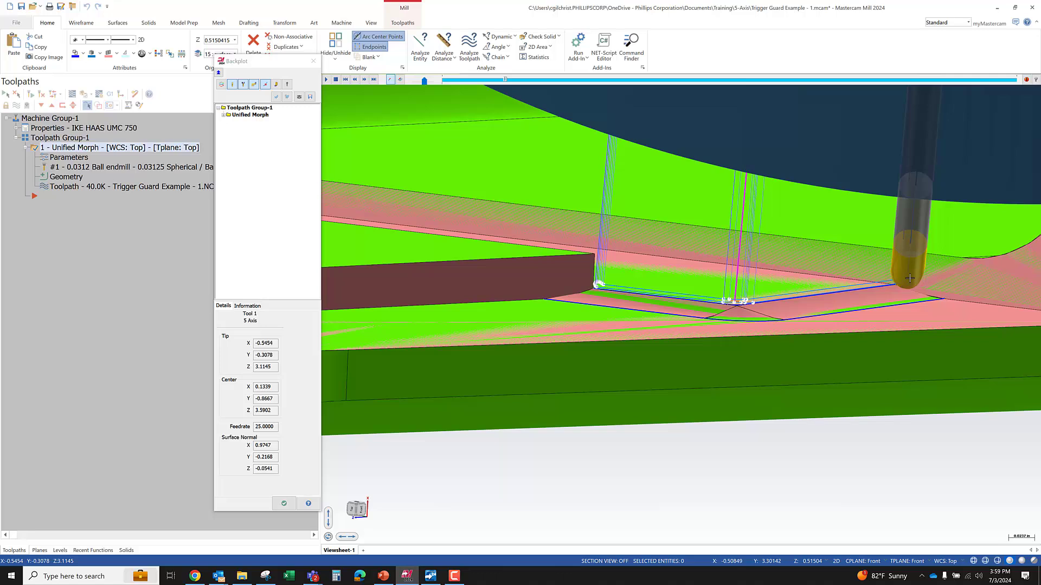
left_click(283, 503)
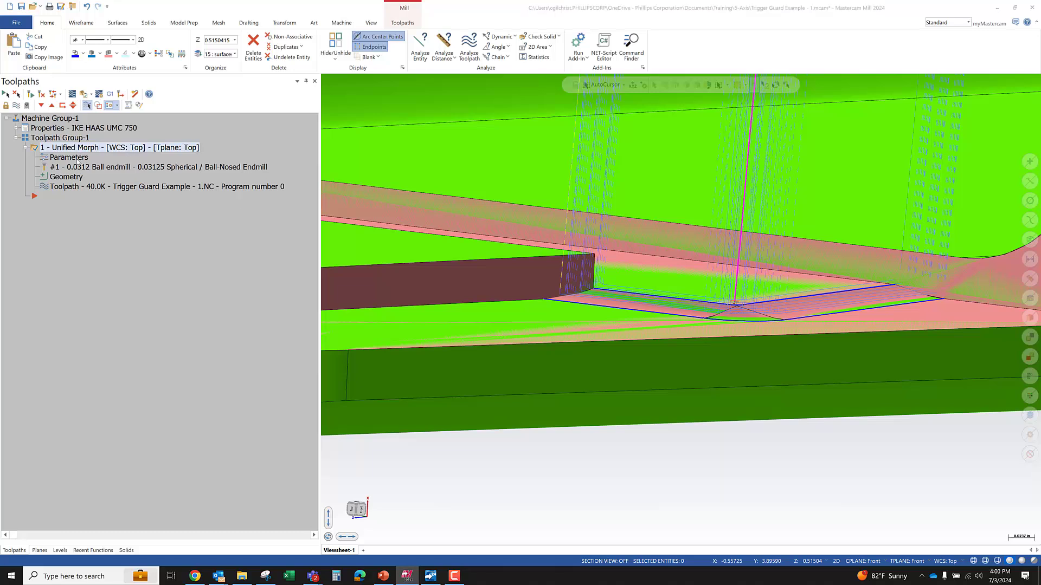
Step: Review the collision control pages and set the first collision check's strategy to Retract tool, Along tool axis
left_click(50, 158)
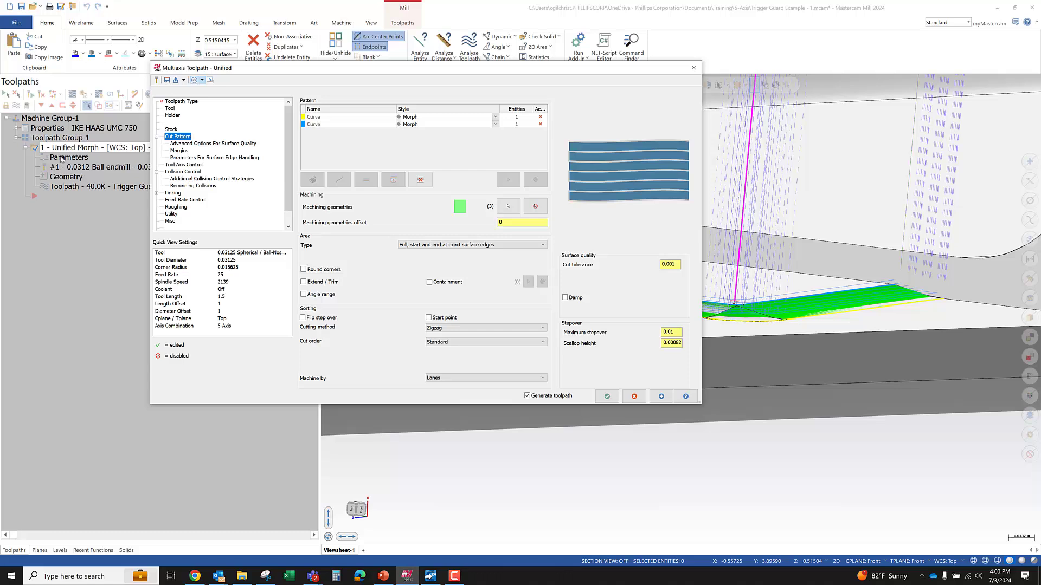
left_click(181, 172)
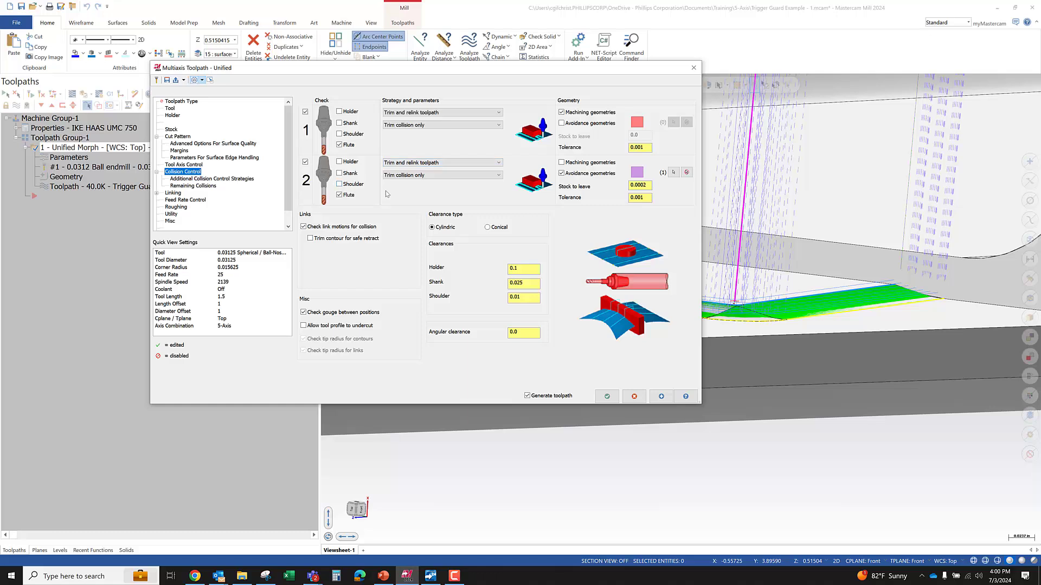
left_click(201, 180)
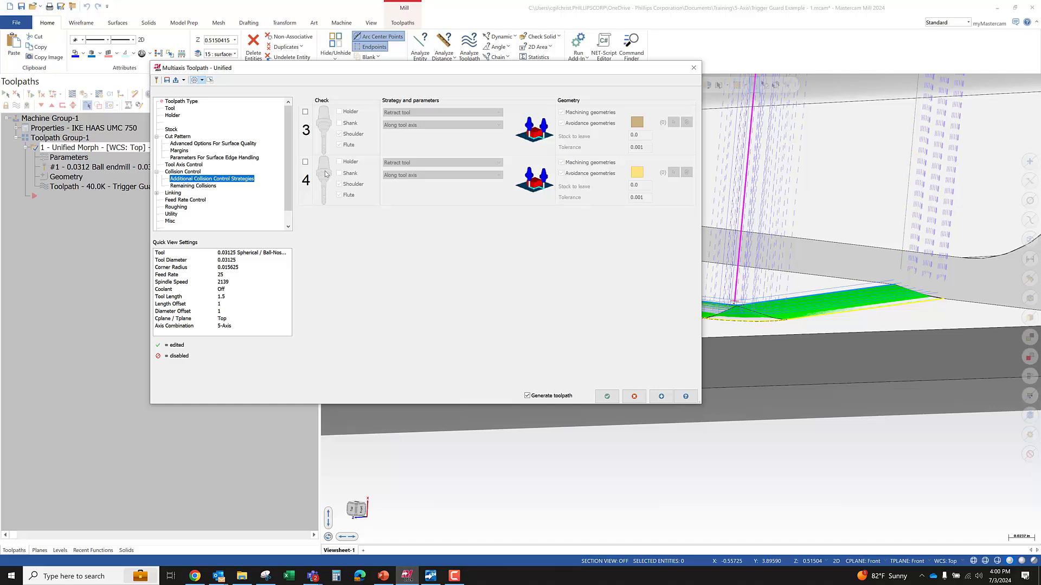
left_click(184, 172)
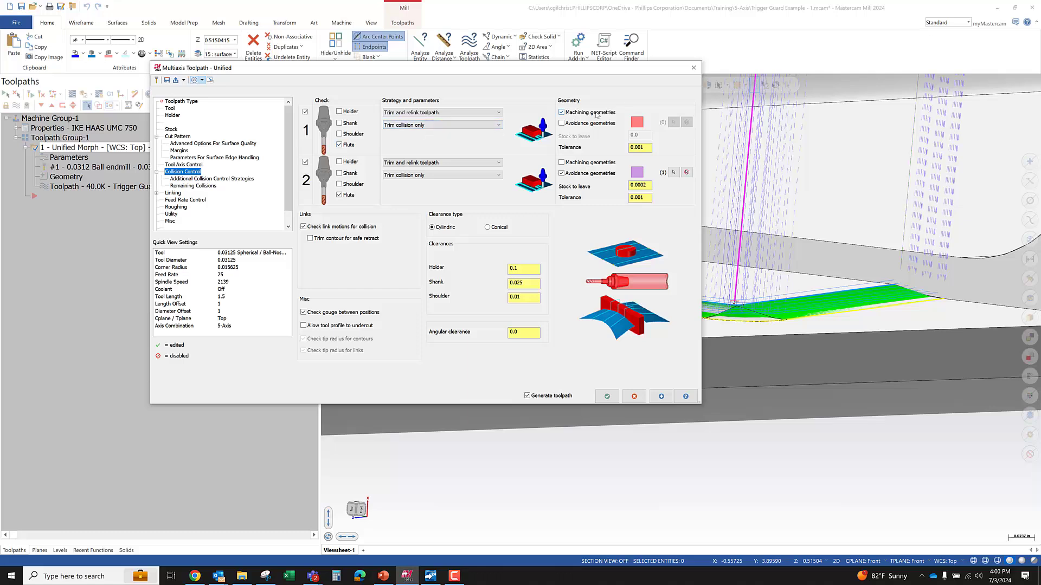
left_click(401, 113)
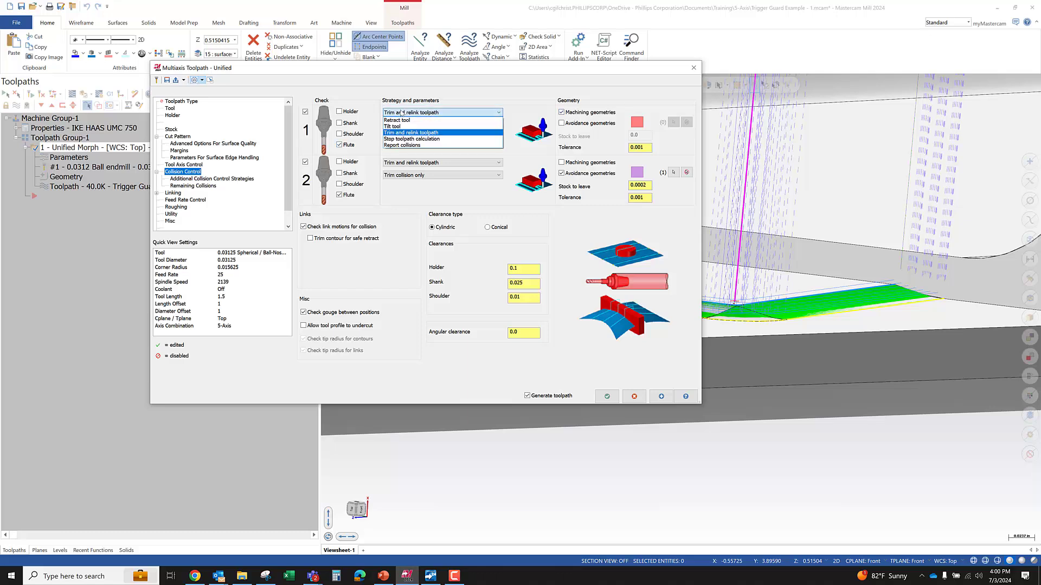
left_click(399, 120)
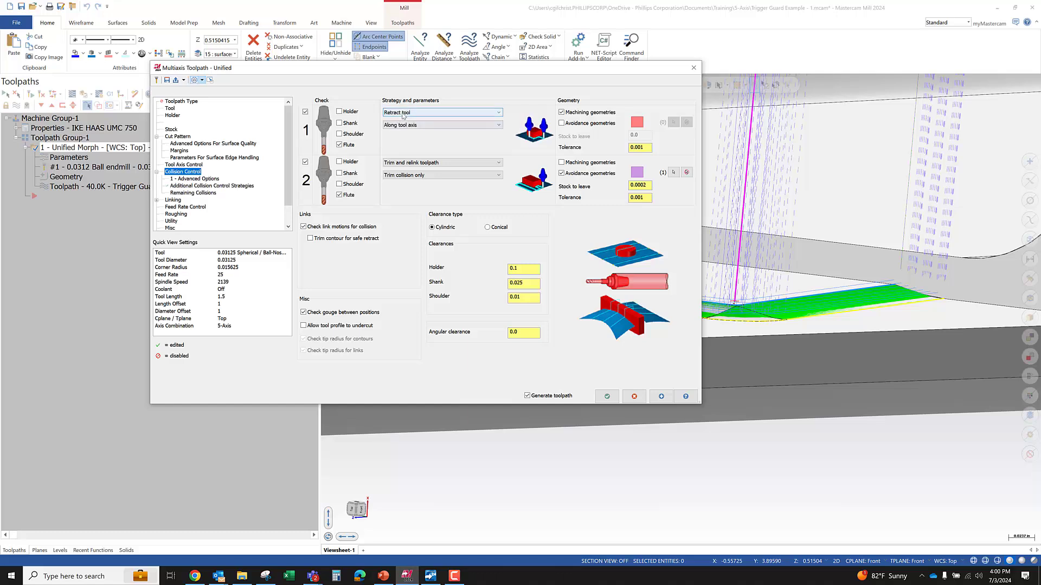
left_click(402, 125)
left_click(401, 132)
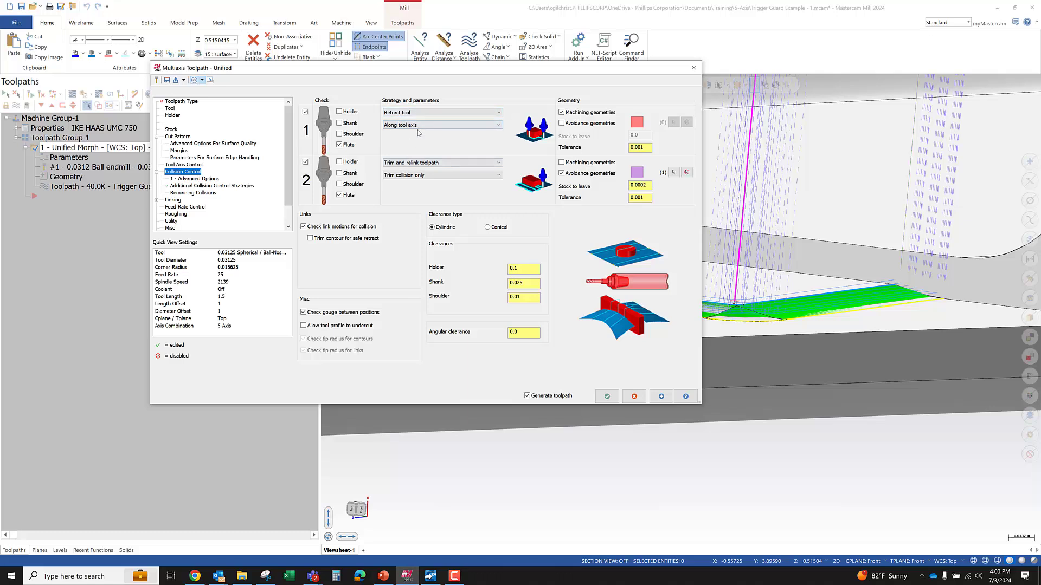
Step: Add the long side face behind the corner pocket to the second collision check's avoidance geometries and regenerate the toolpath
left_click(673, 172)
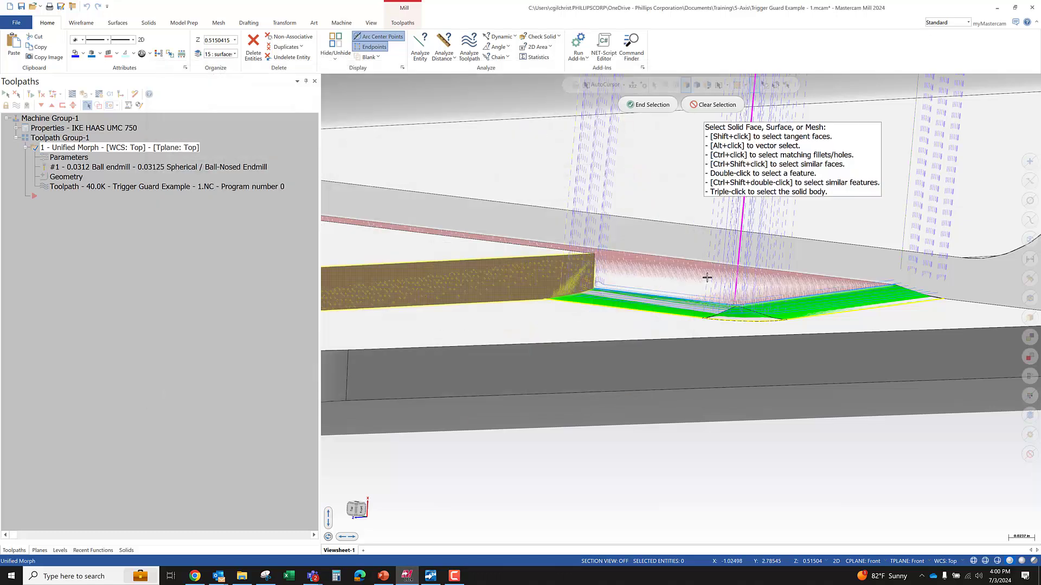
scroll(781, 252, "up", 4)
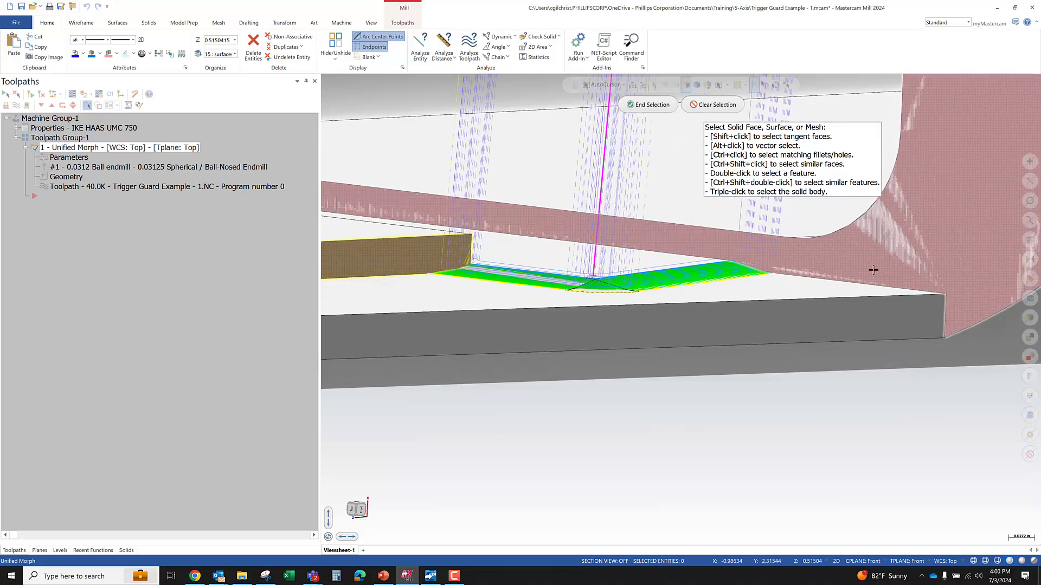
scroll(658, 227, "down", 3)
left_click(658, 228)
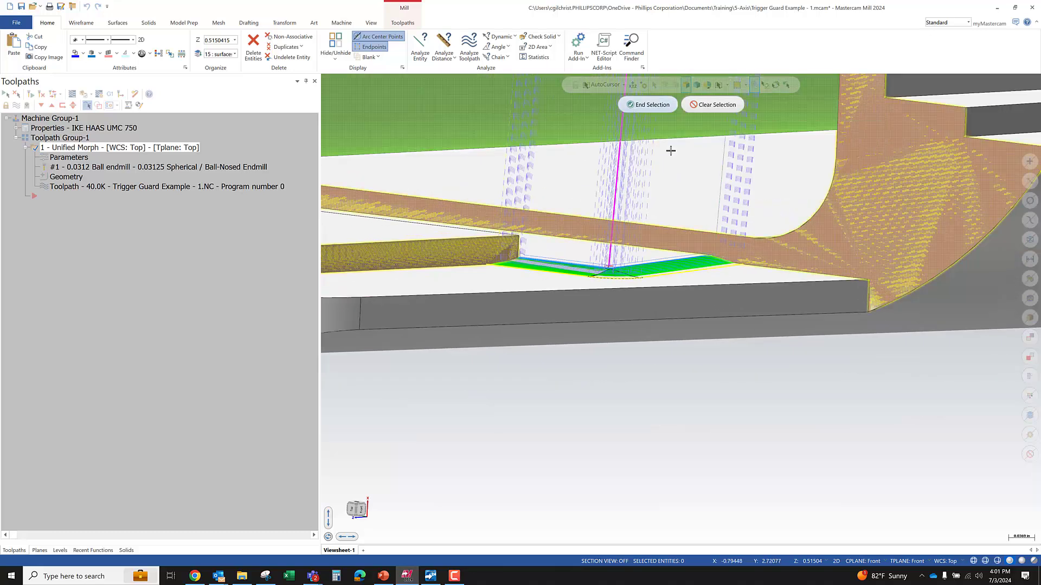
left_click(648, 104)
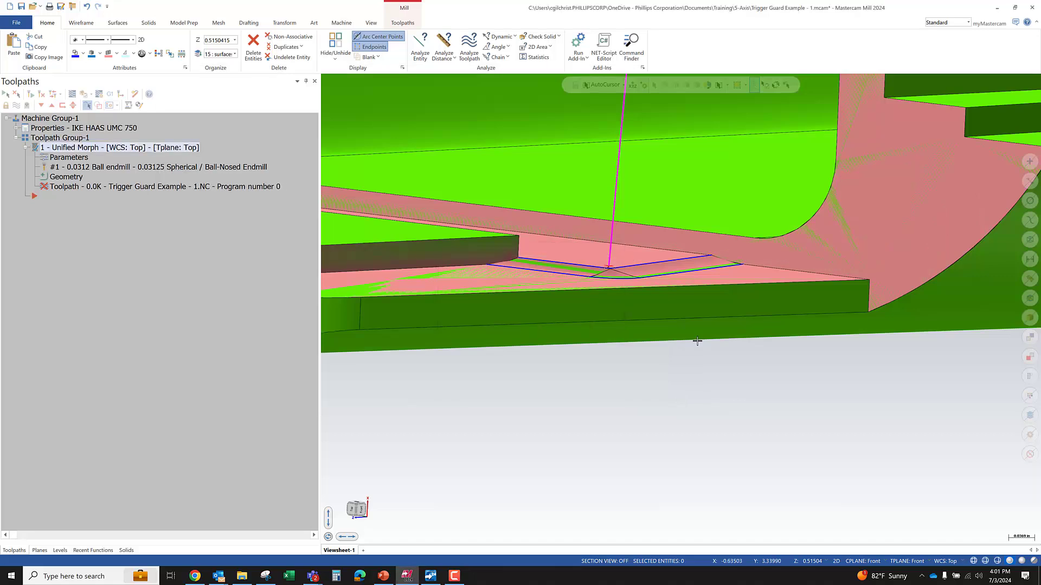
Step: Backplot the Unified Morph toolpath to examine the tool's retracts and links near the avoidance walls up close, and end the backplot
middle_click_drag(668, 306, 640, 401)
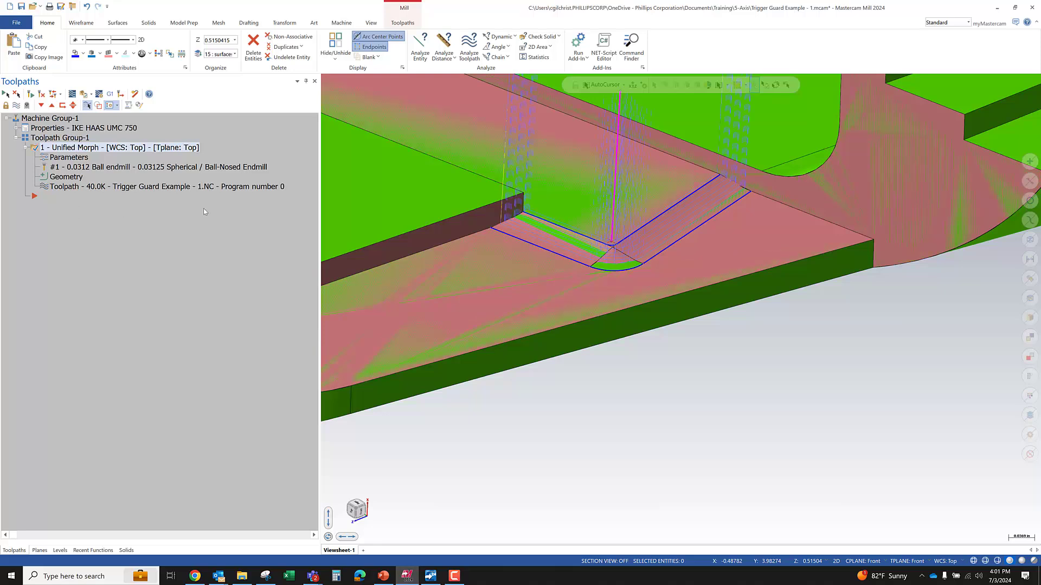
scroll(711, 337, "down", 3)
middle_click_drag(711, 336, 730, 257)
scroll(759, 183, "up", 2)
middle_click_drag(760, 184, 746, 164)
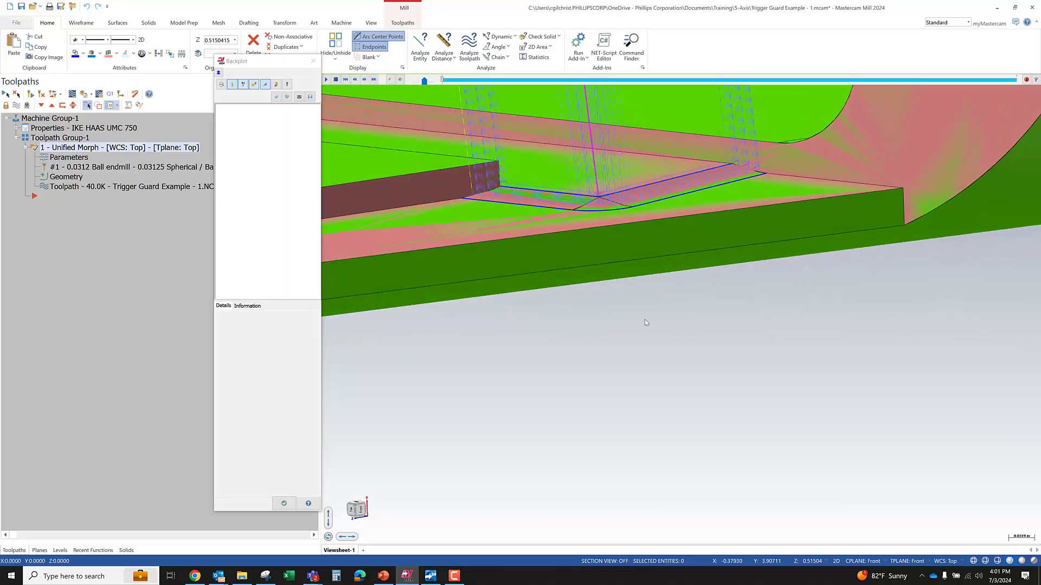
middle_click_drag(645, 322, 722, 258)
scroll(845, 133, "up", 3)
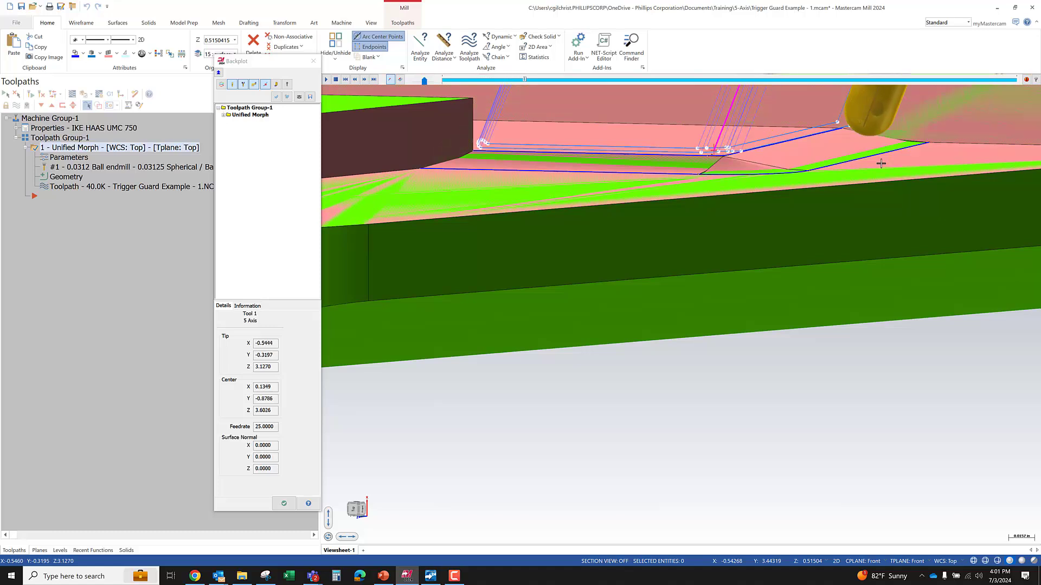
middle_click_drag(478, 156, 512, 156)
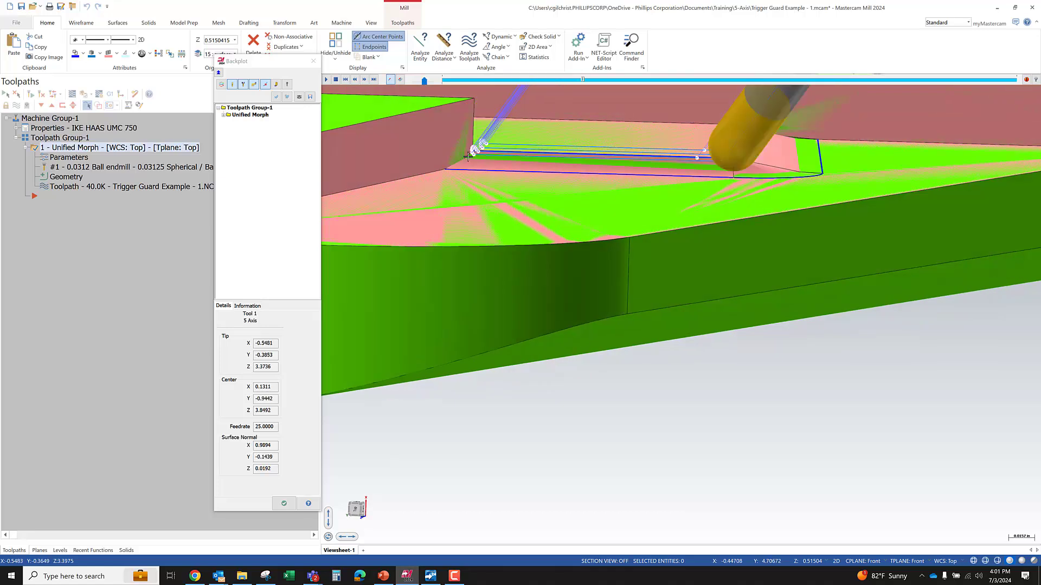
scroll(472, 149, "up", 3)
scroll(466, 146, "up", 2)
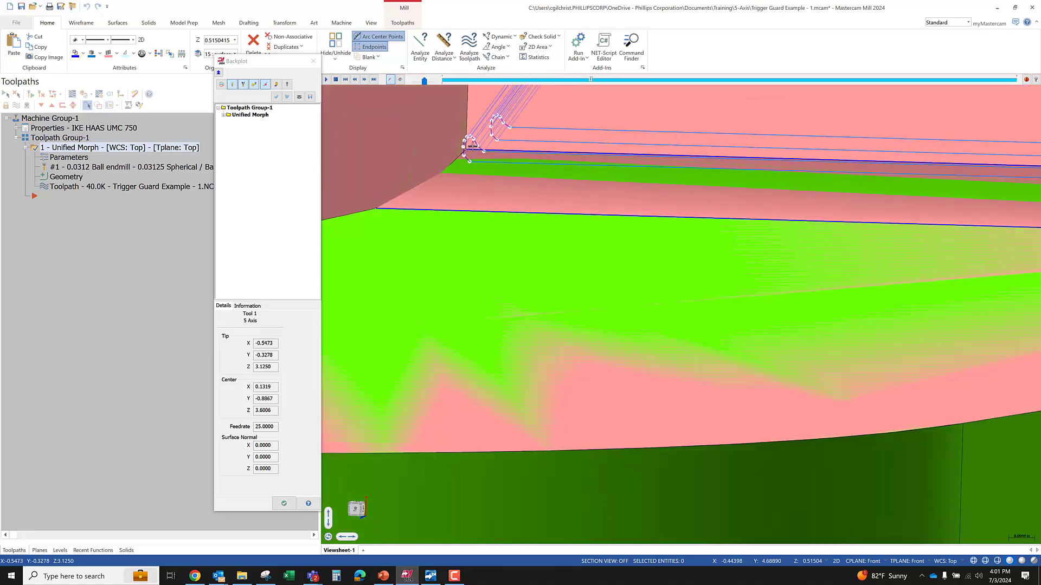
left_click(285, 504)
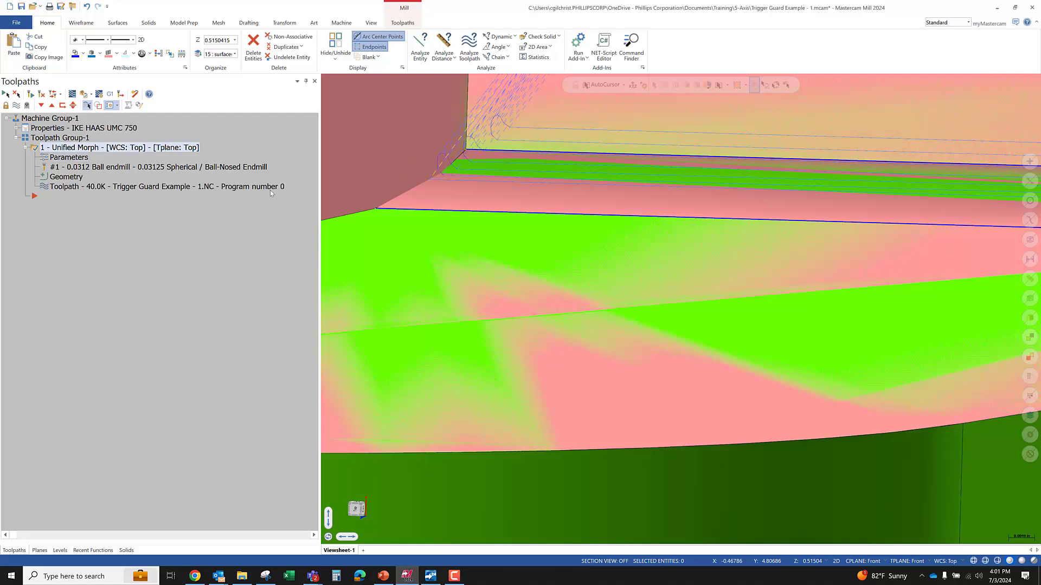
Step: Set the Unified Morph default link for small gaps to Follow surfaces and regenerate the toolpath
scroll(453, 234, "down", 3)
left_click(69, 157)
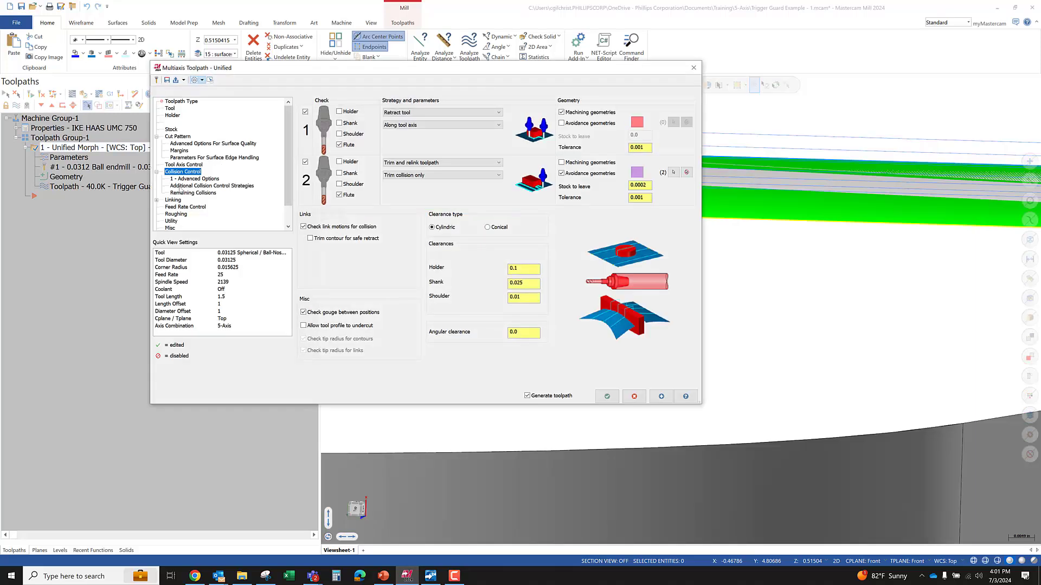
left_click(170, 201)
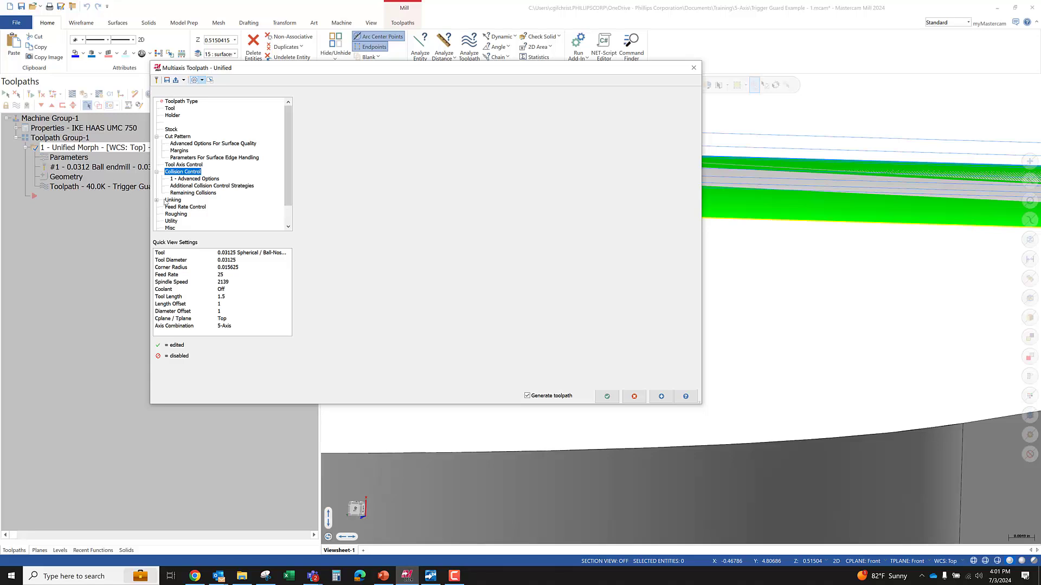
left_click(176, 201)
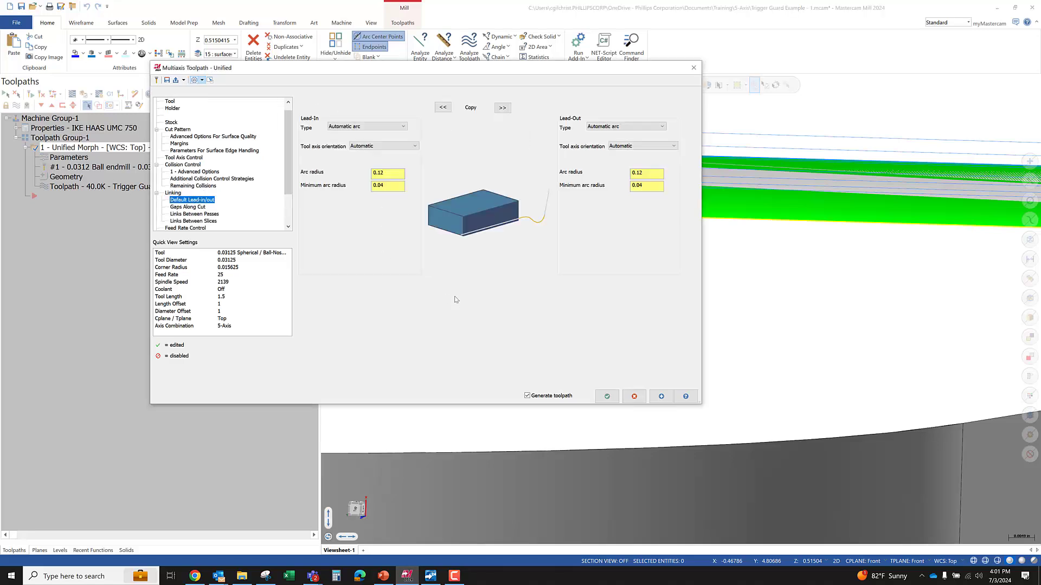
left_click(173, 193)
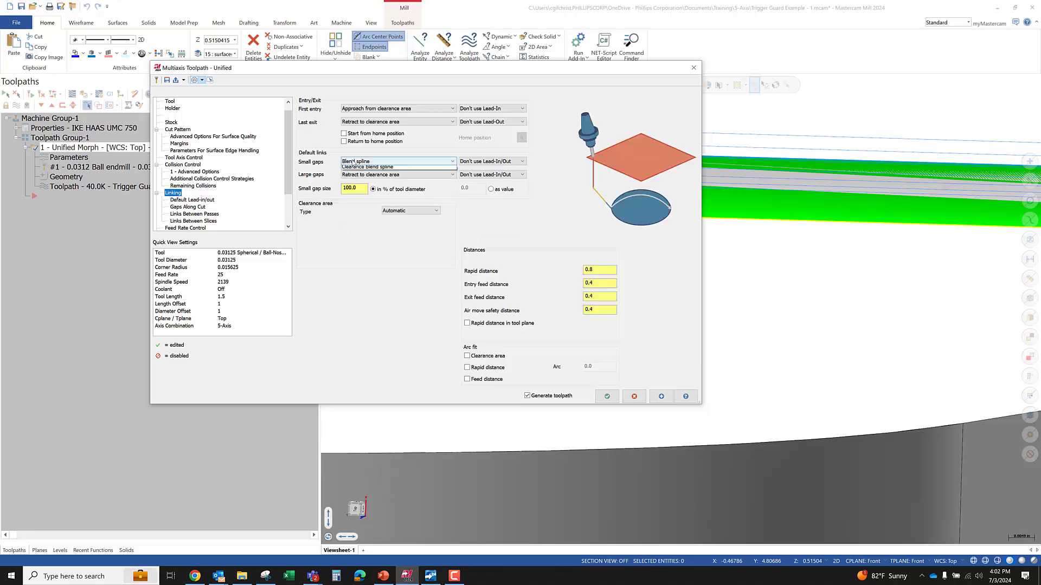
left_click(353, 162)
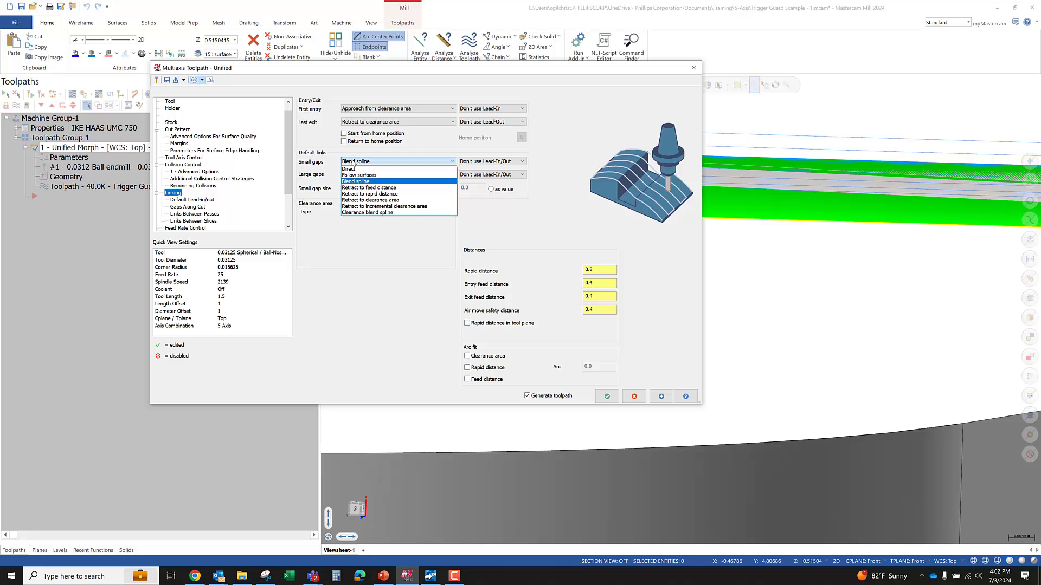
left_click(358, 175)
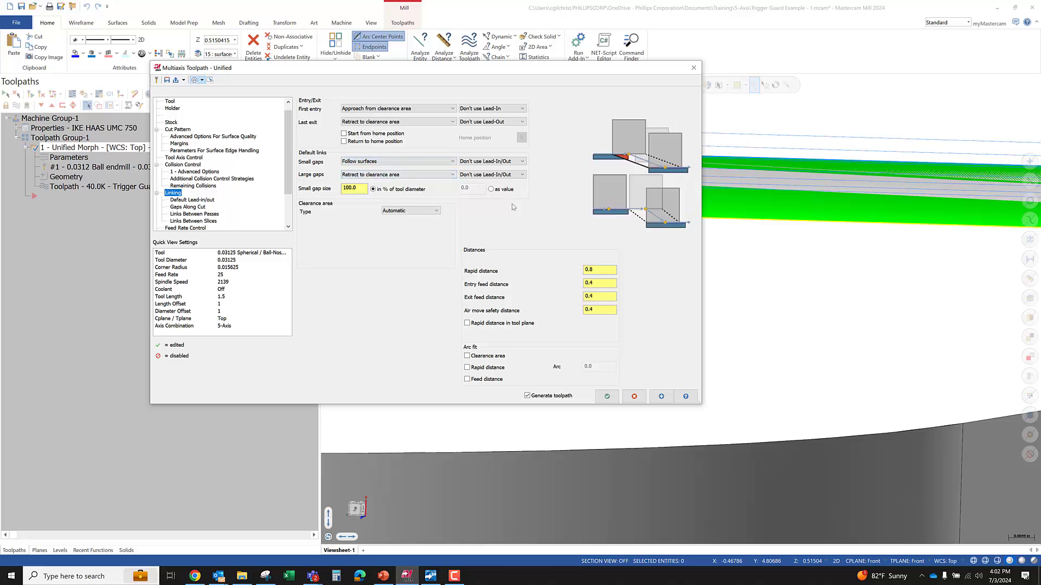
left_click(607, 396)
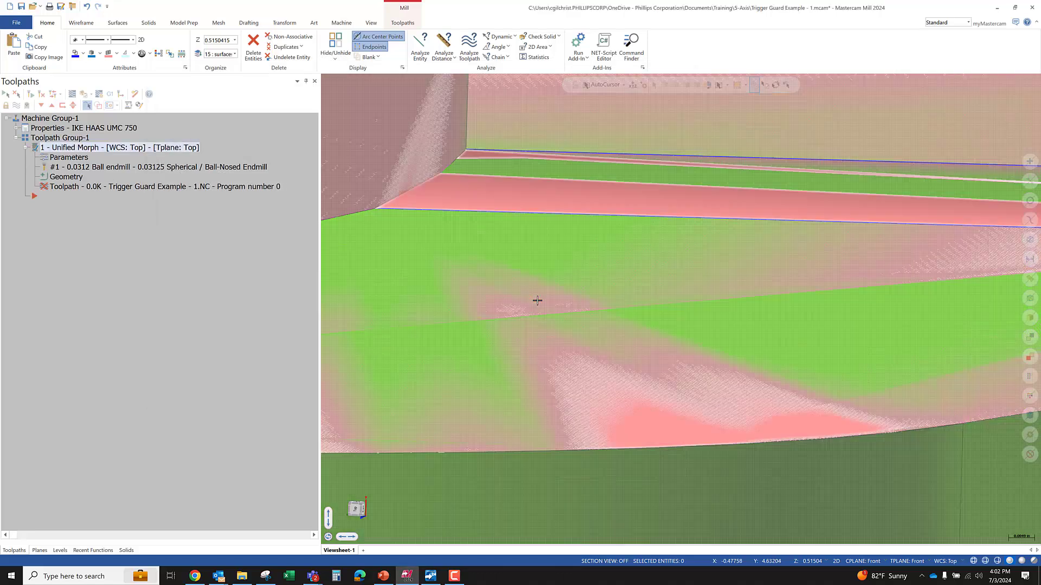
Step: Hide level 10, MFG Solid, and inspect the regenerated passes against the radius surfaces alone
scroll(420, 316, "down", 5)
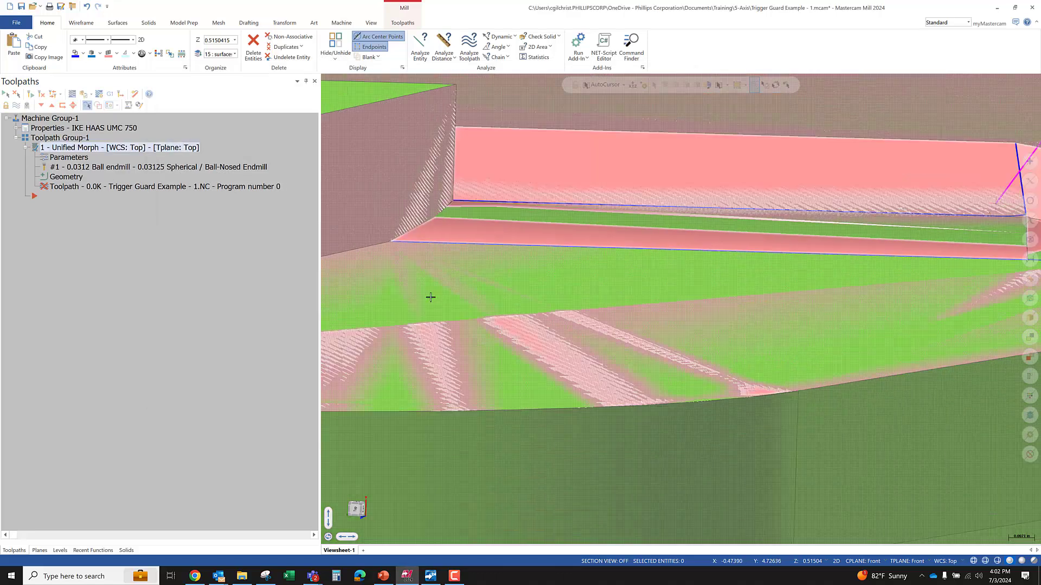
middle_click_drag(573, 316, 560, 311)
scroll(495, 227, "down", 3)
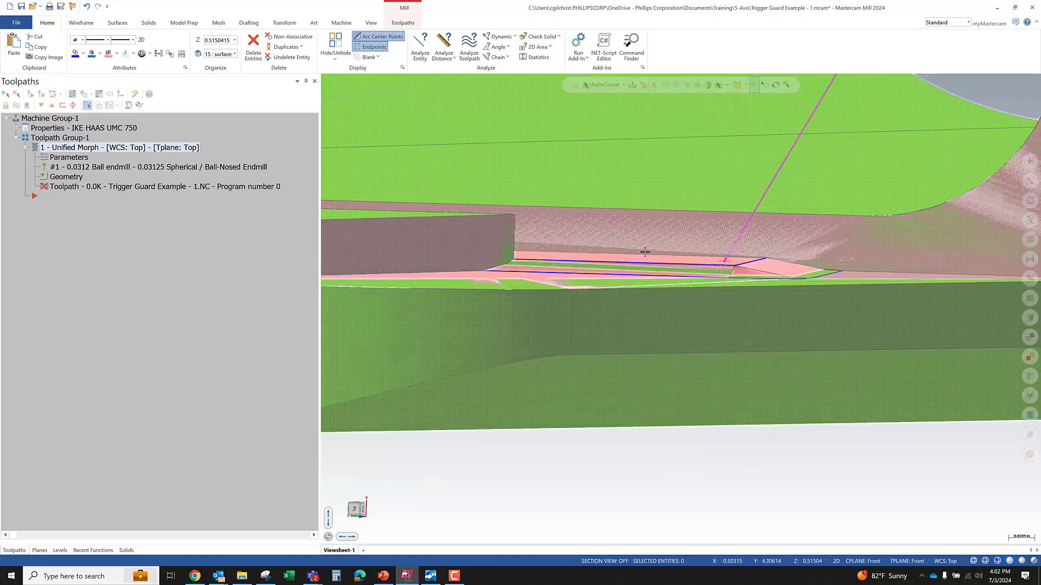
middle_click_drag(496, 227, 661, 289)
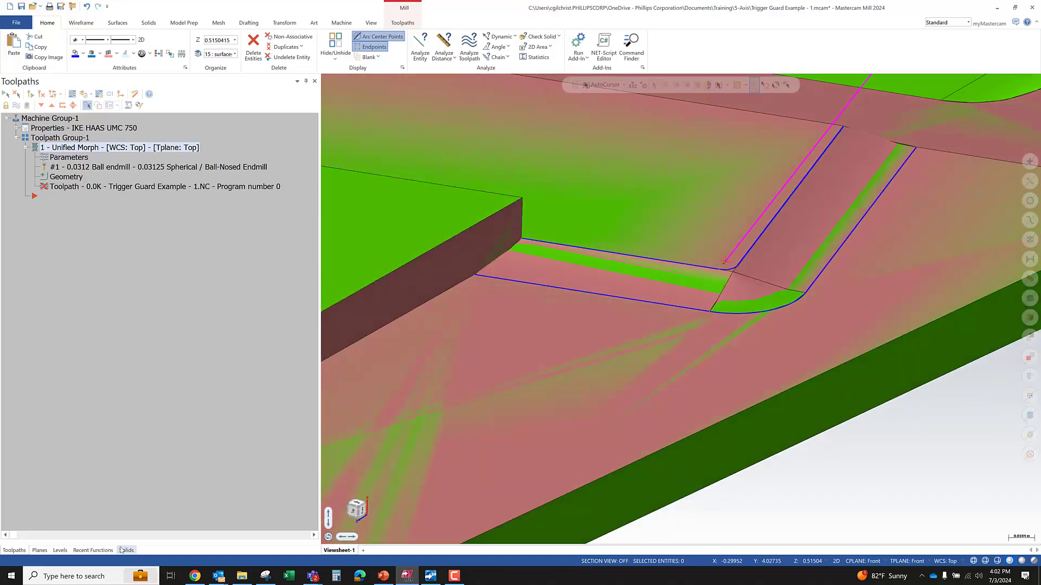
left_click(61, 551)
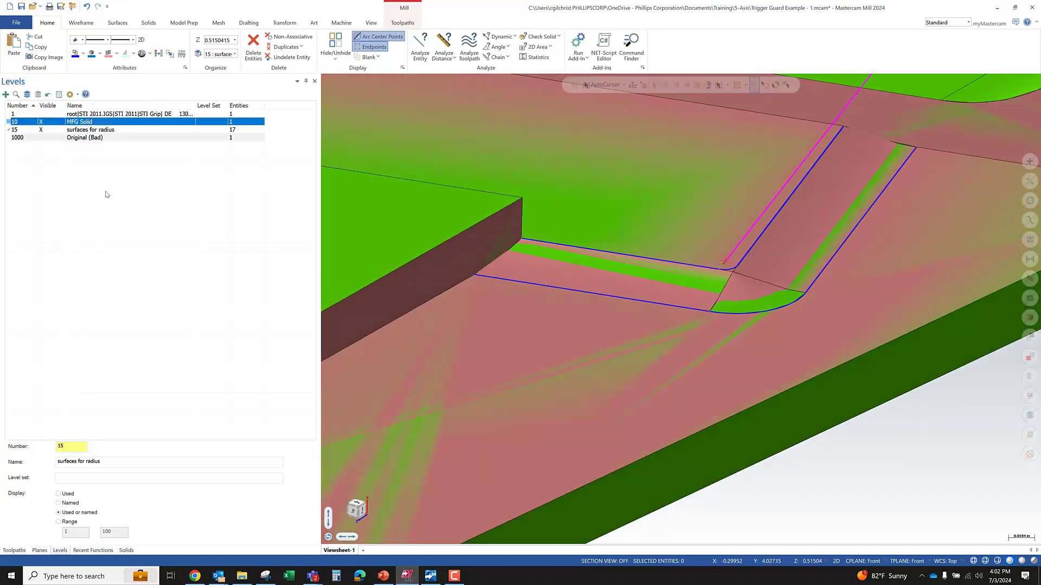
left_click(45, 122)
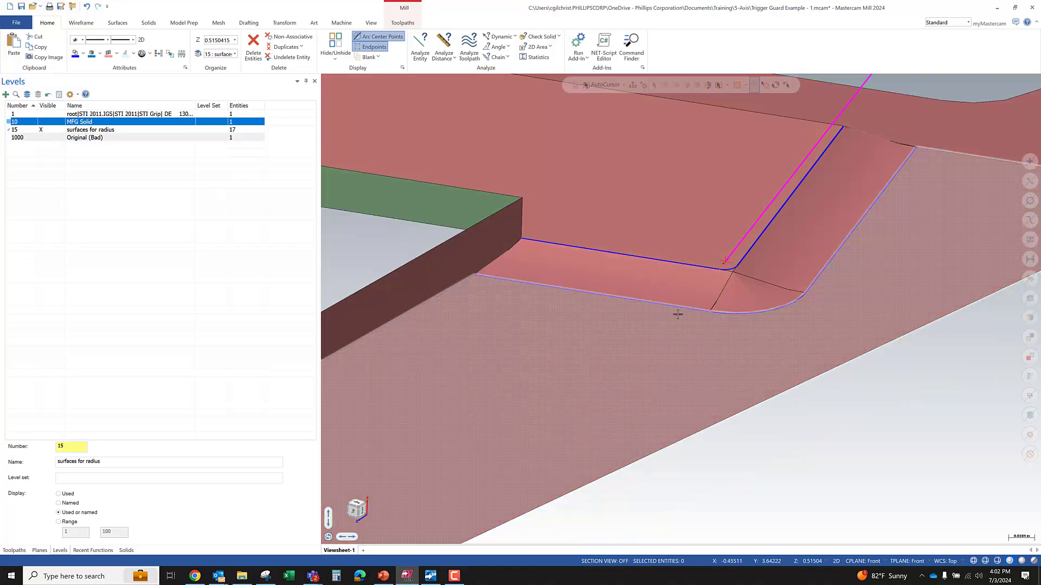
scroll(804, 351, "down", 2)
middle_click_drag(775, 366, 730, 336)
scroll(476, 202, "down", 1)
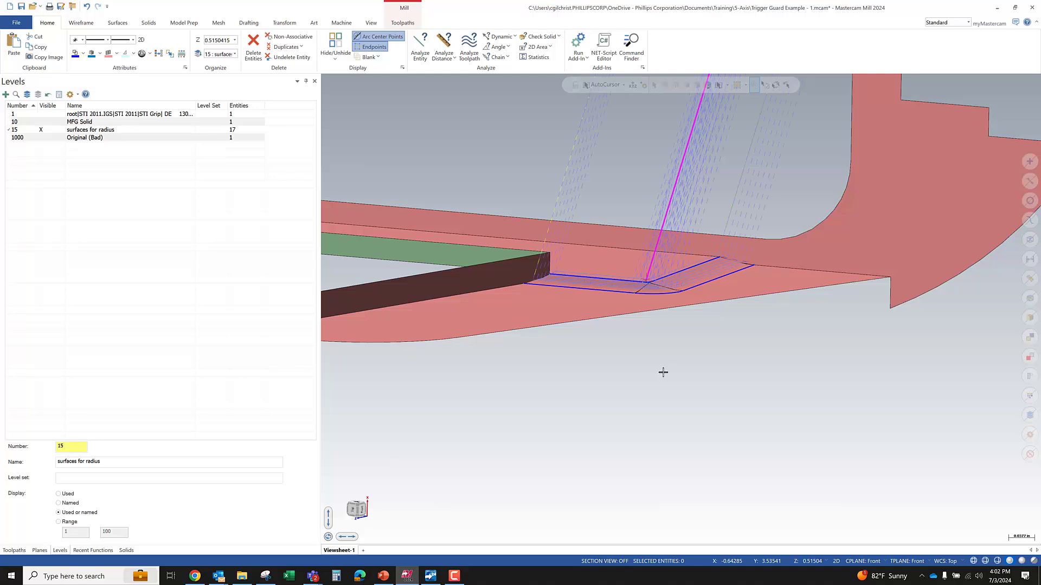
middle_click_drag(672, 372, 741, 280)
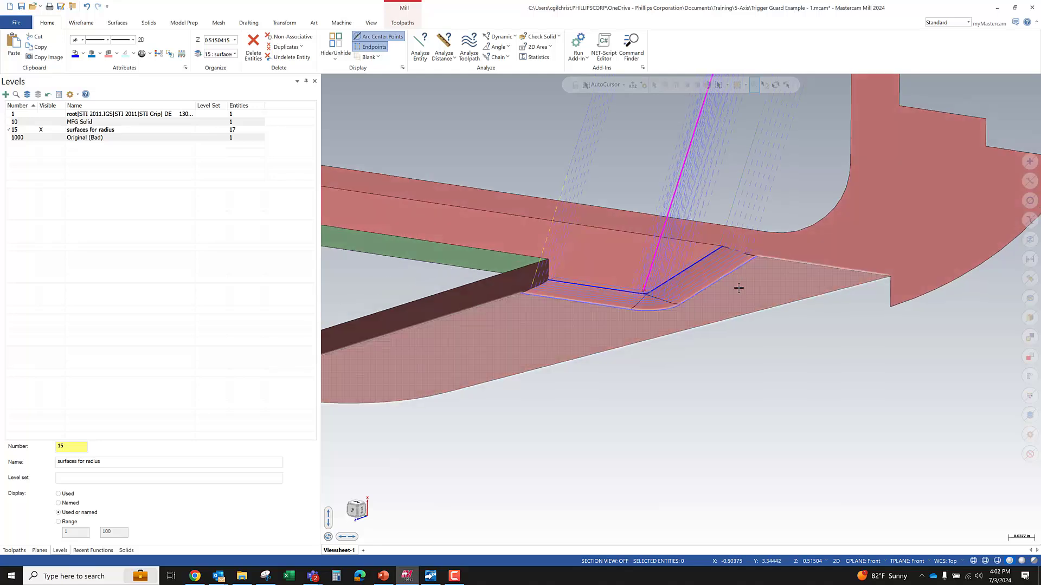
scroll(741, 279, "up", 1)
Step: Make all levels visible and hide only level 10, MFG Solid
left_click(27, 95)
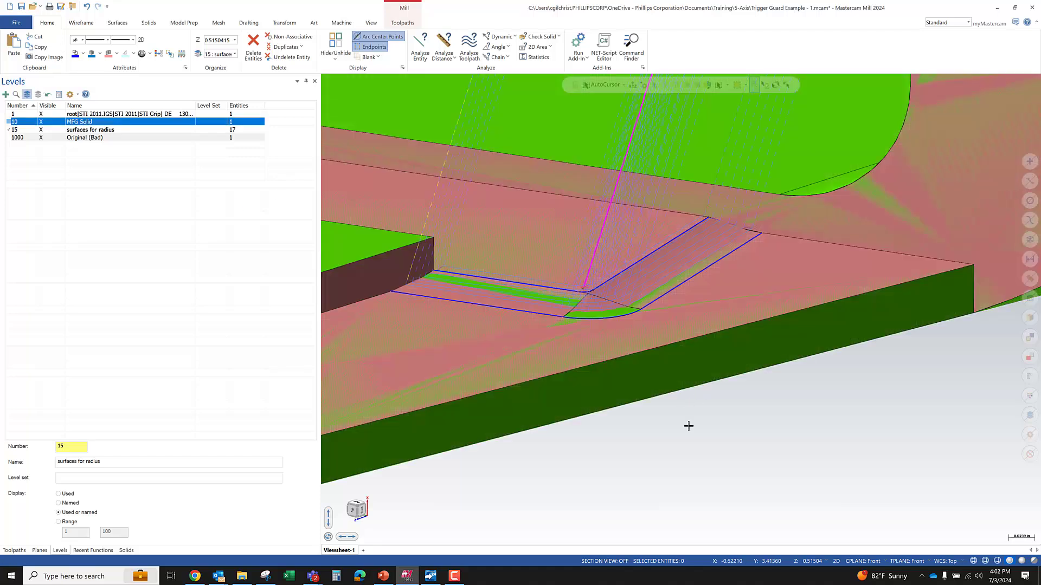
scroll(687, 405, "down", 2)
left_click(42, 124)
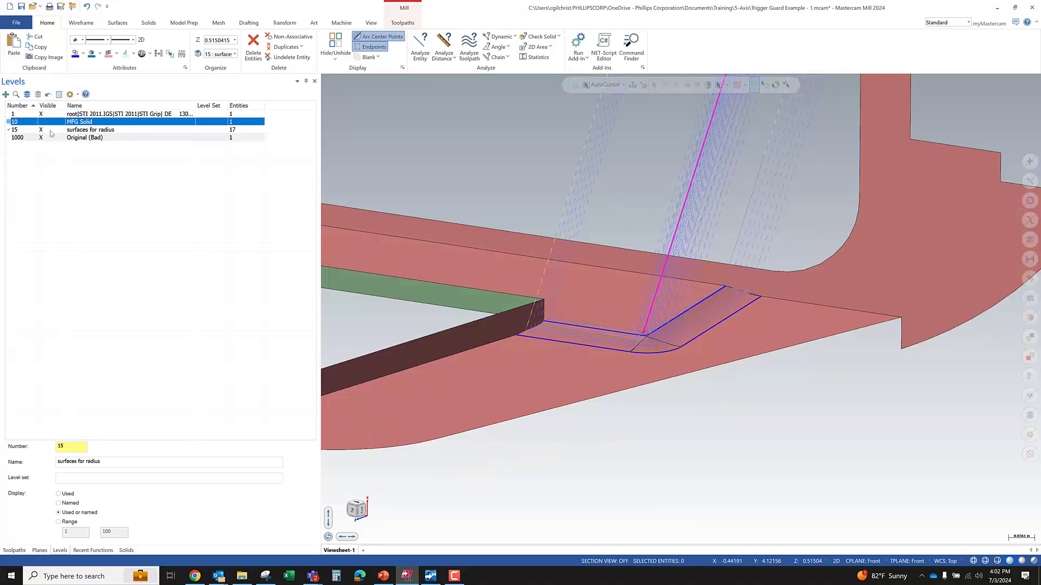
Step: Backplot the Unified Morph toolpath through the corner passes, examine the tool's links and retracts near the adjacent wall, and end the backplot
left_click(14, 550)
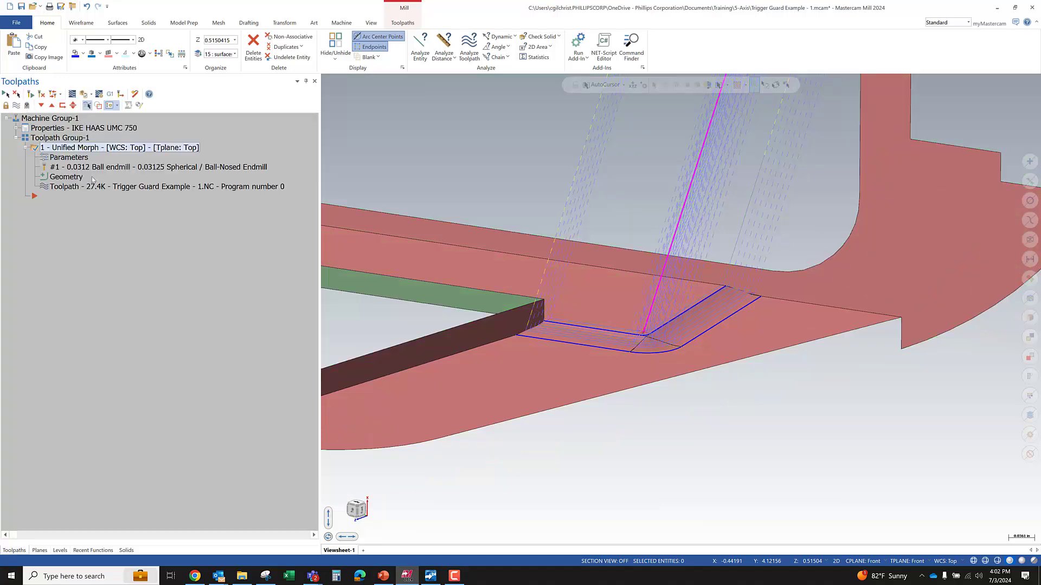
left_click(72, 94)
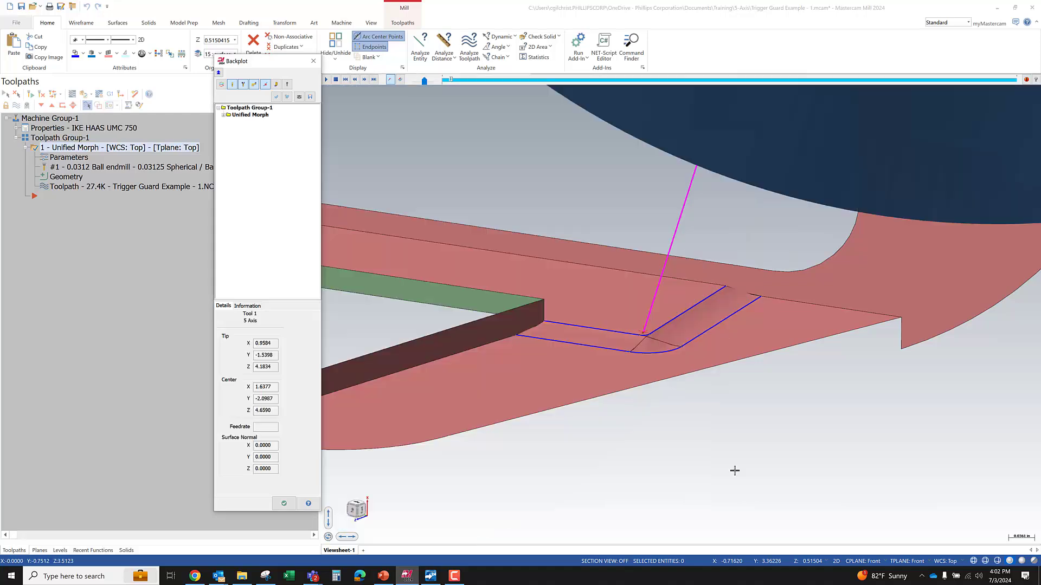
key("s")
key("s")
middle_click_drag(734, 471, 732, 420)
scroll(699, 456, "down", 3)
scroll(753, 222, "up", 6)
key("s")
key("s")
key("s")
key("s")
key("s")
key("s")
middle_click_drag(749, 255, 708, 259)
key("s")
key("s")
key("s")
key("s")
key("s")
key("s")
key("s")
key("s")
key("s")
key("s")
key("s")
key("s")
key("s")
key("s")
key("s")
key("s")
key("s")
key("s")
key("s")
key("s")
key("s")
key("s")
key("s")
key("s")
key("s")
key("s")
key("s")
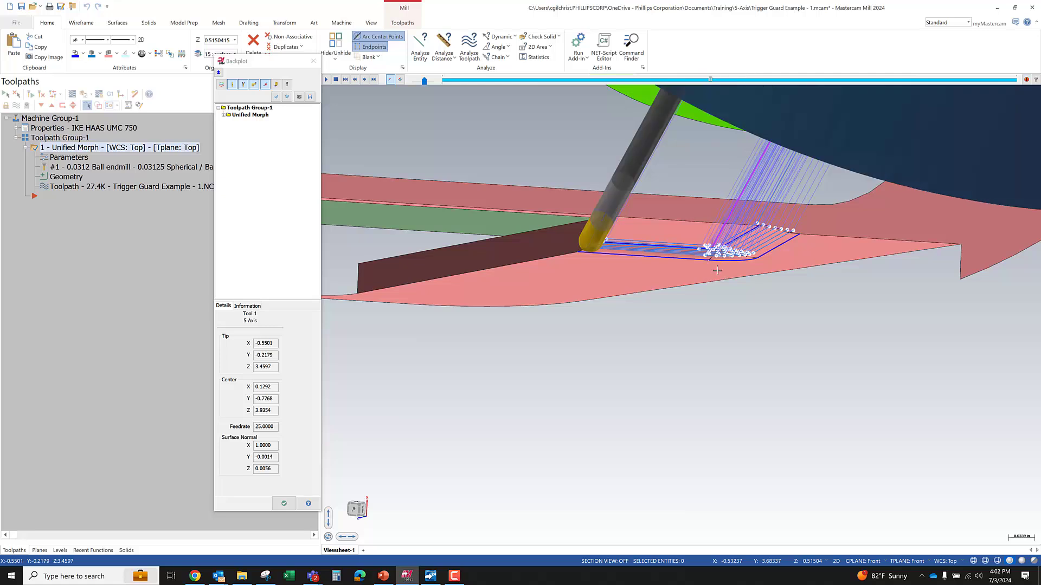
key("s")
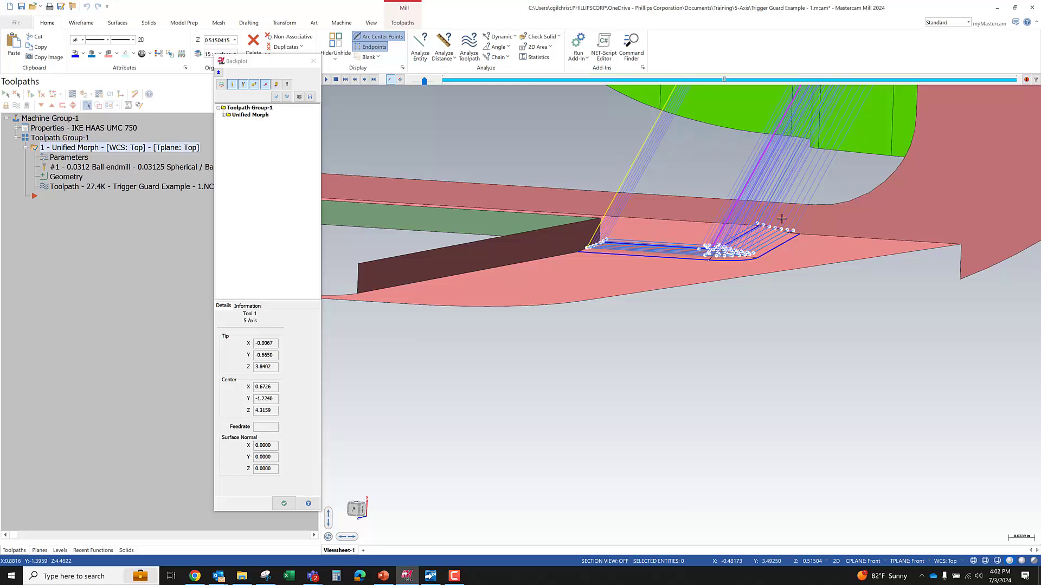
scroll(782, 218, "up", 6)
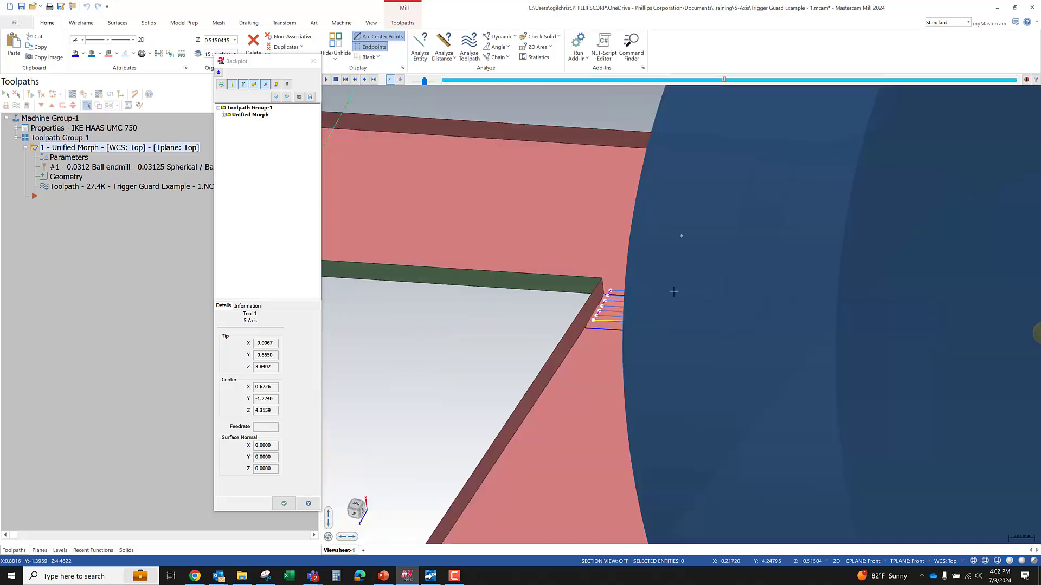
scroll(674, 292, "down", 5)
middle_click_drag(709, 267, 678, 238)
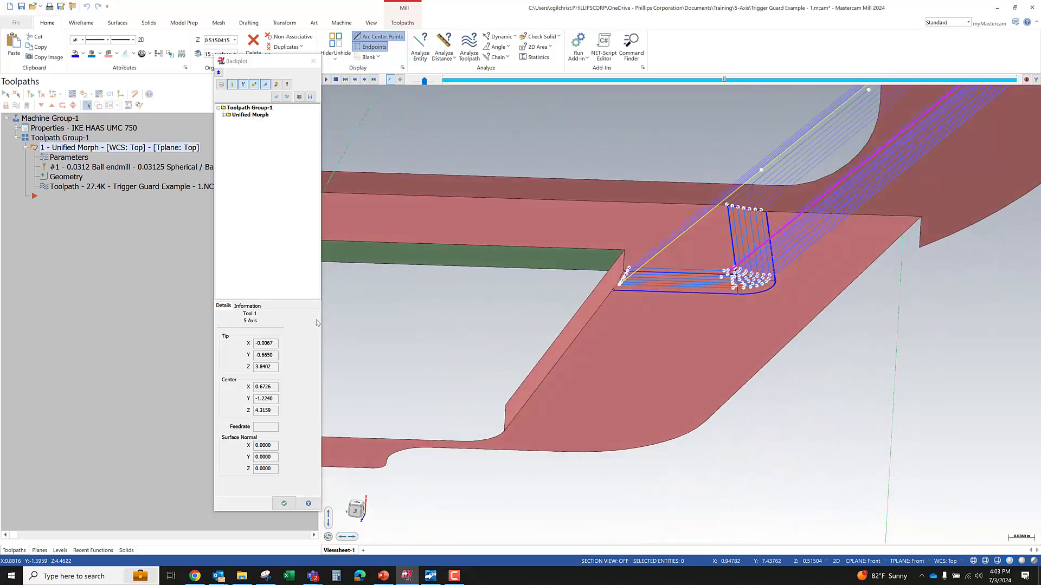
left_click(283, 504)
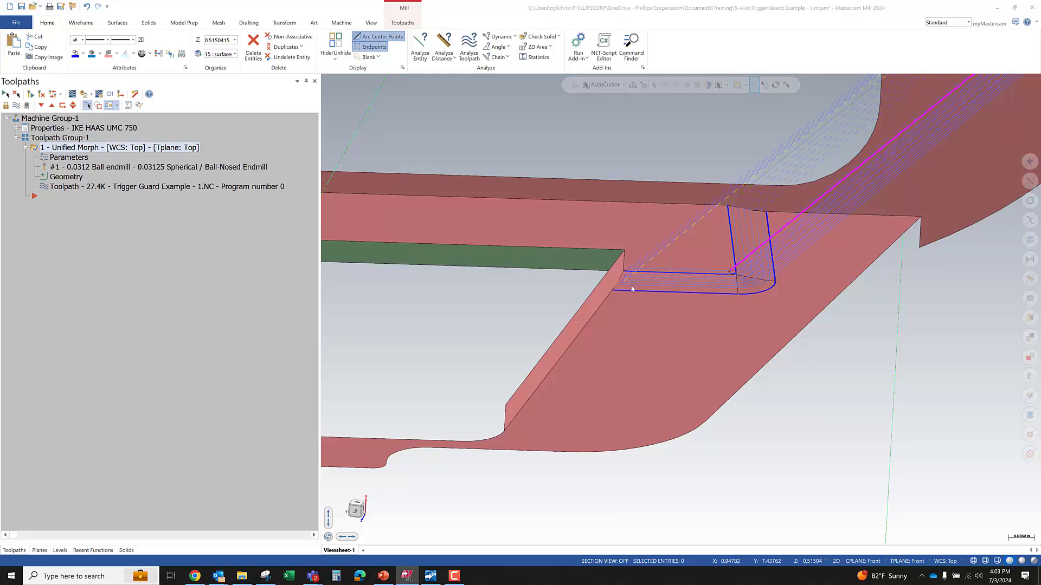
Step: Set the Unified Morph cut pattern's maximum stepover to 0.03 and regenerate the toolpath
left_click(69, 158)
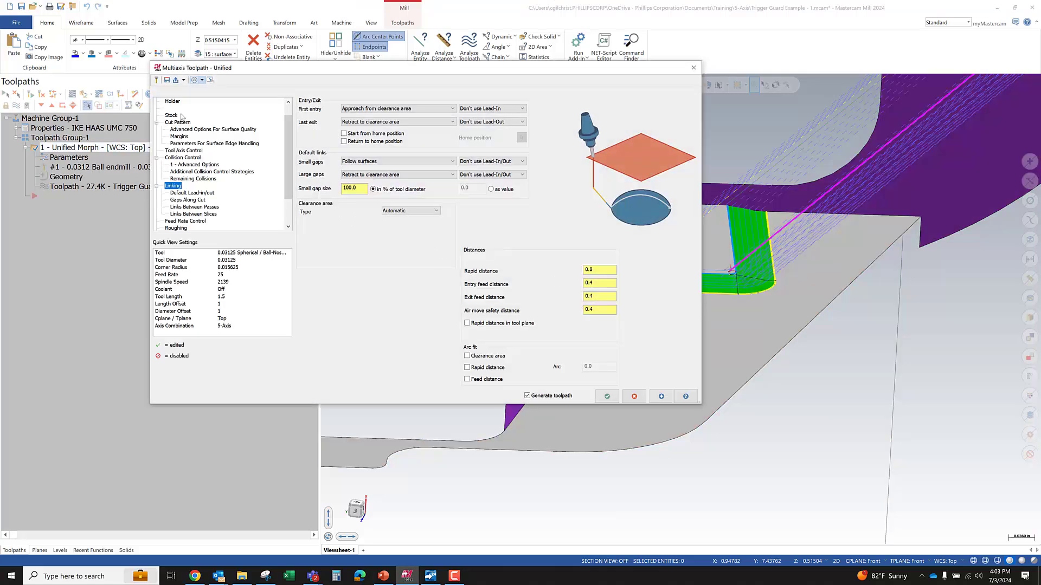
left_click(175, 129)
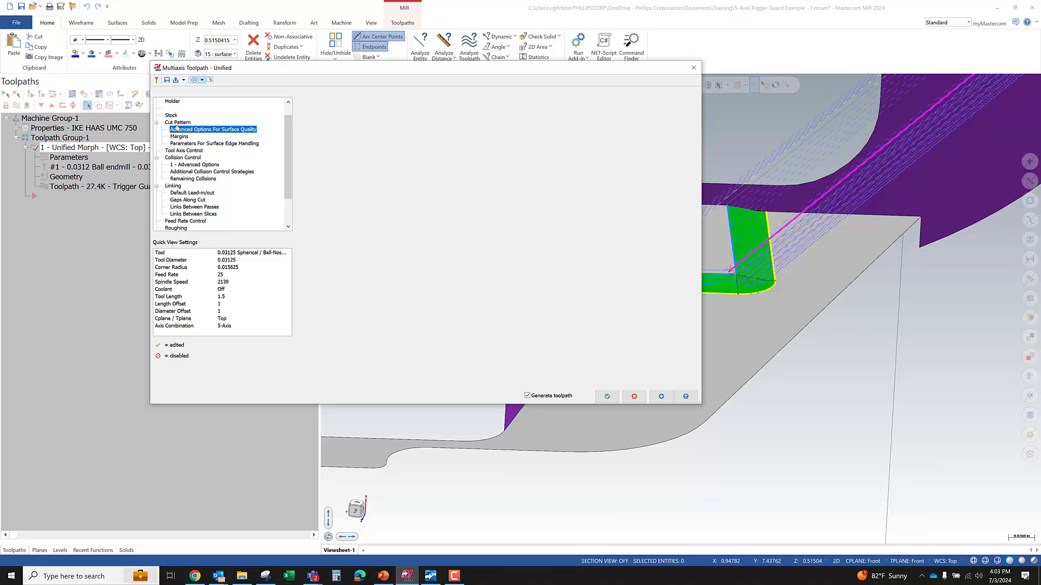
left_click(177, 123)
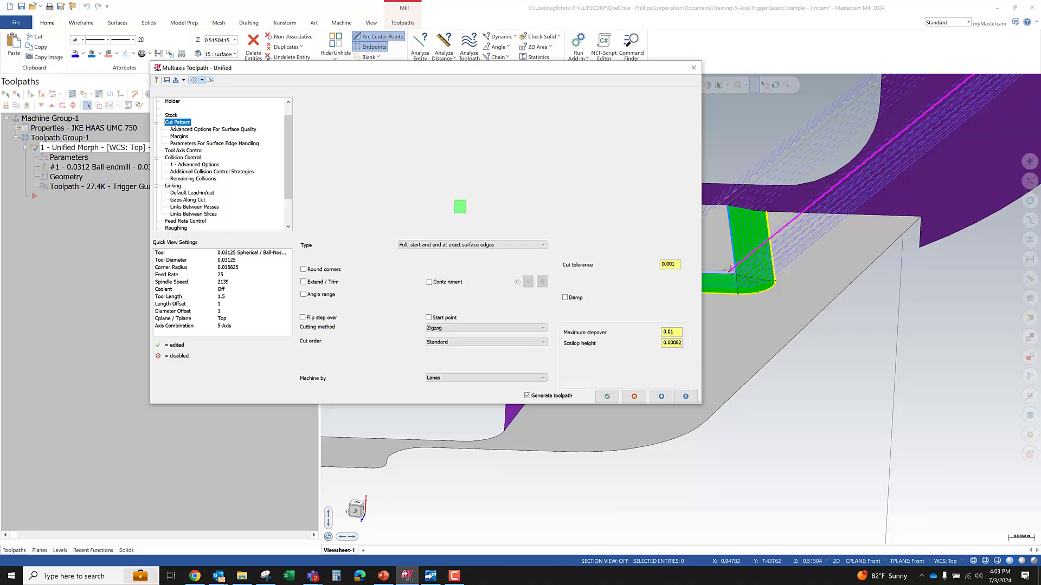
double_click(669, 332)
type(".")
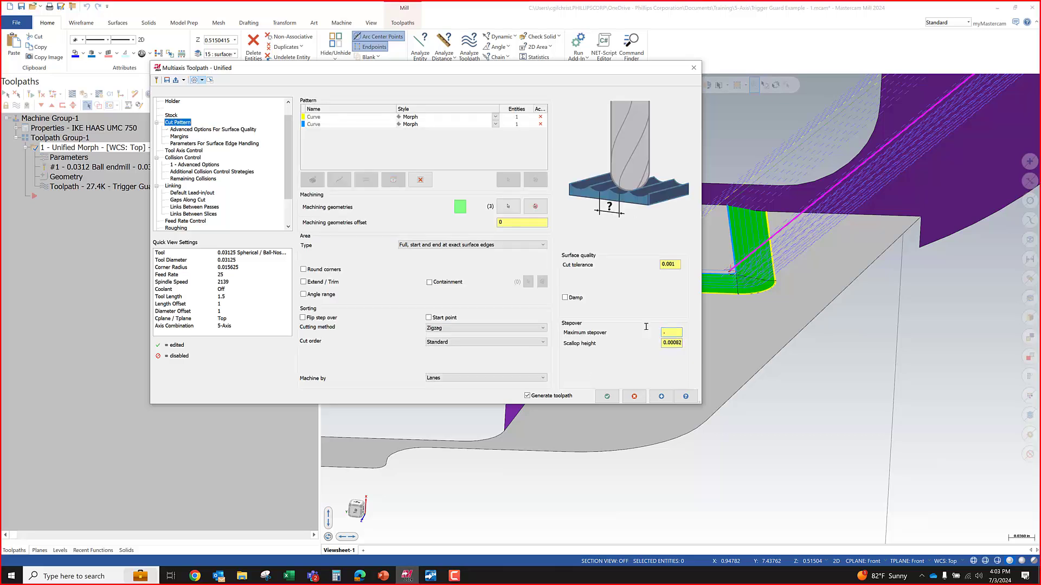
key("Tab")
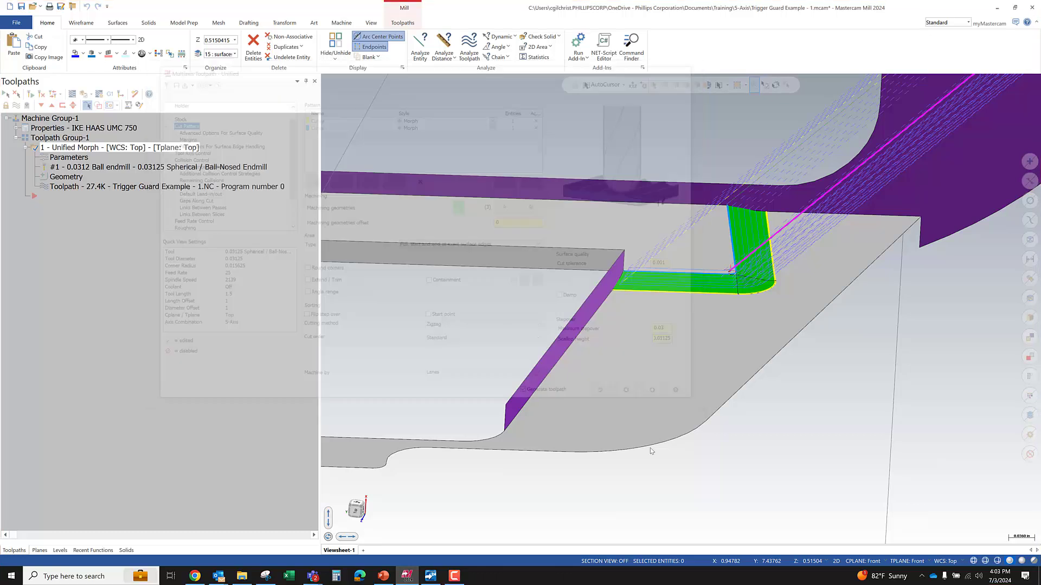
key("Return")
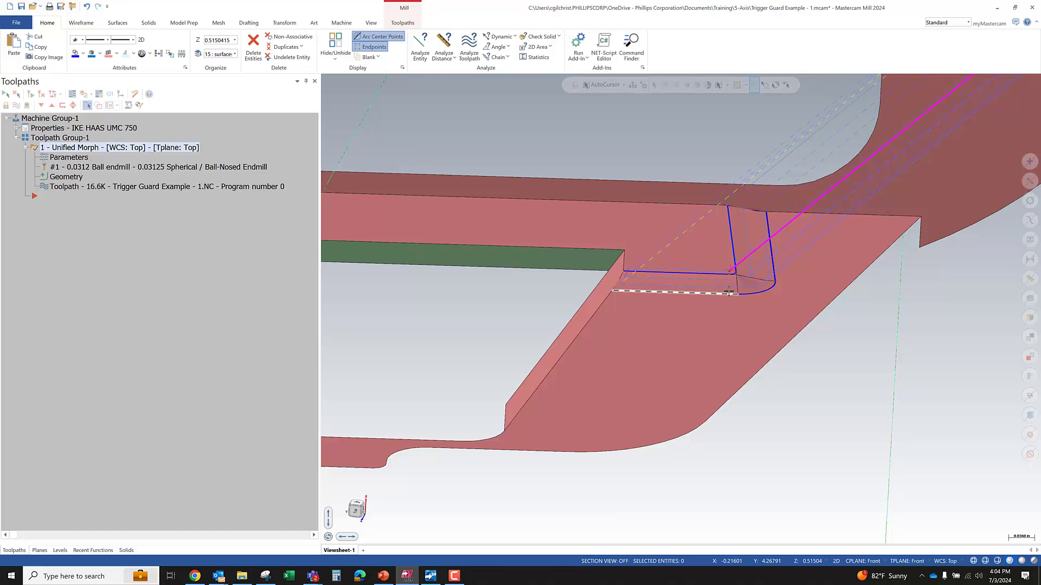
Step: Change the Unified Morph cut pattern's maximum stepover to 0.007 and regenerate the toolpath
middle_click_drag(733, 302, 676, 341)
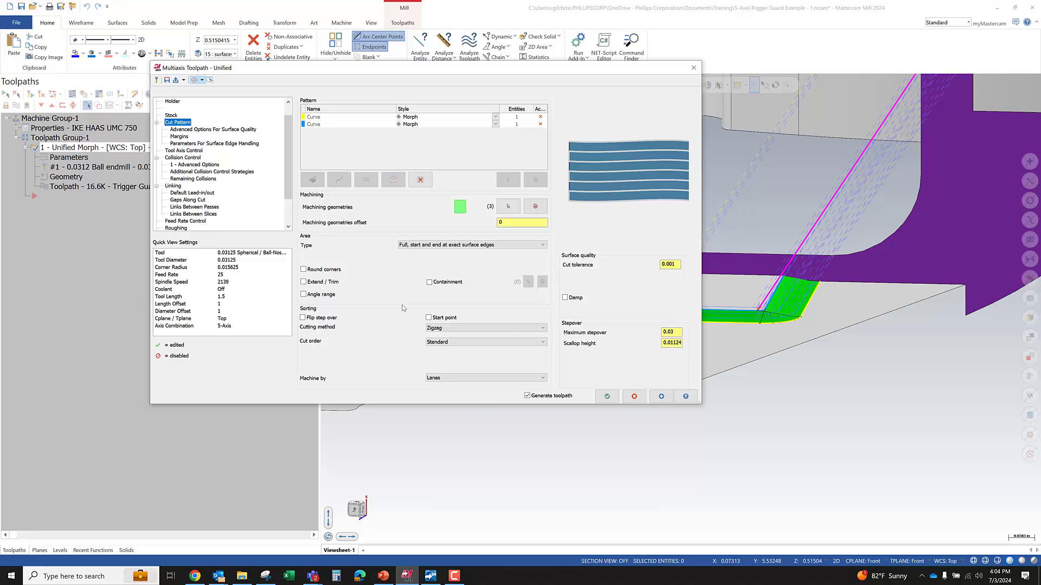
left_click(672, 332)
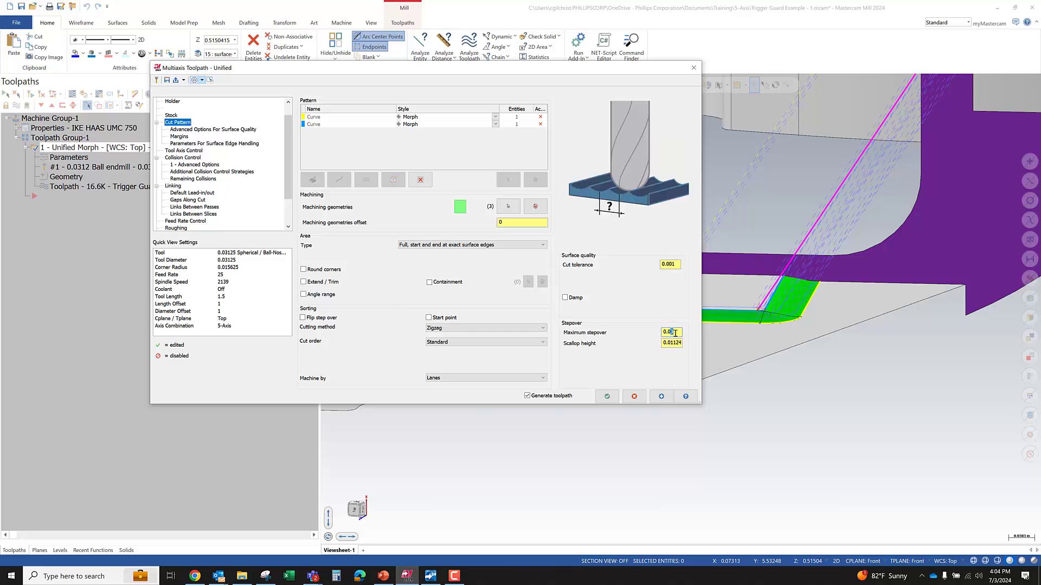
type("07")
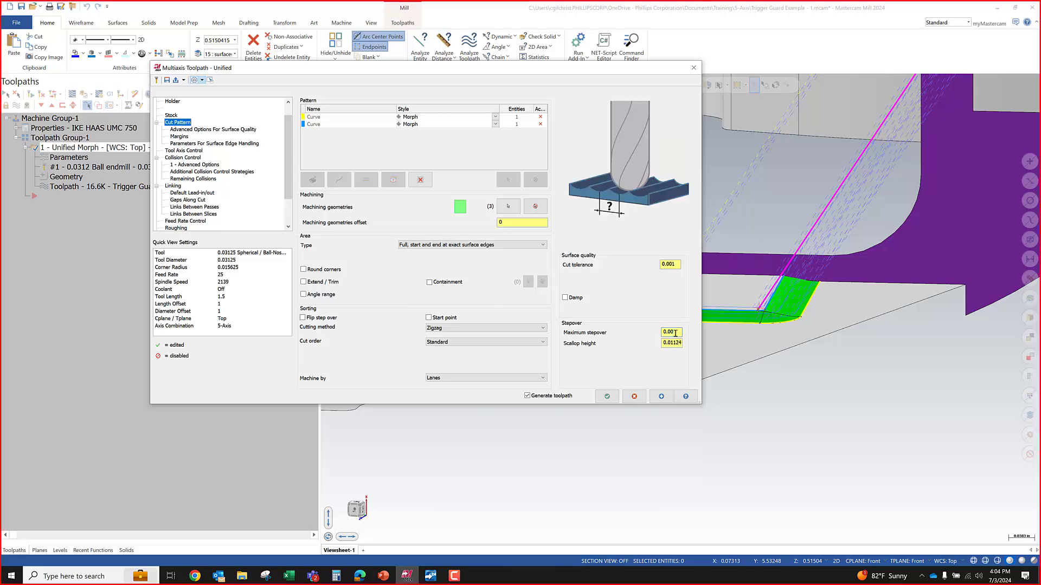
key("Tab")
left_click(608, 397)
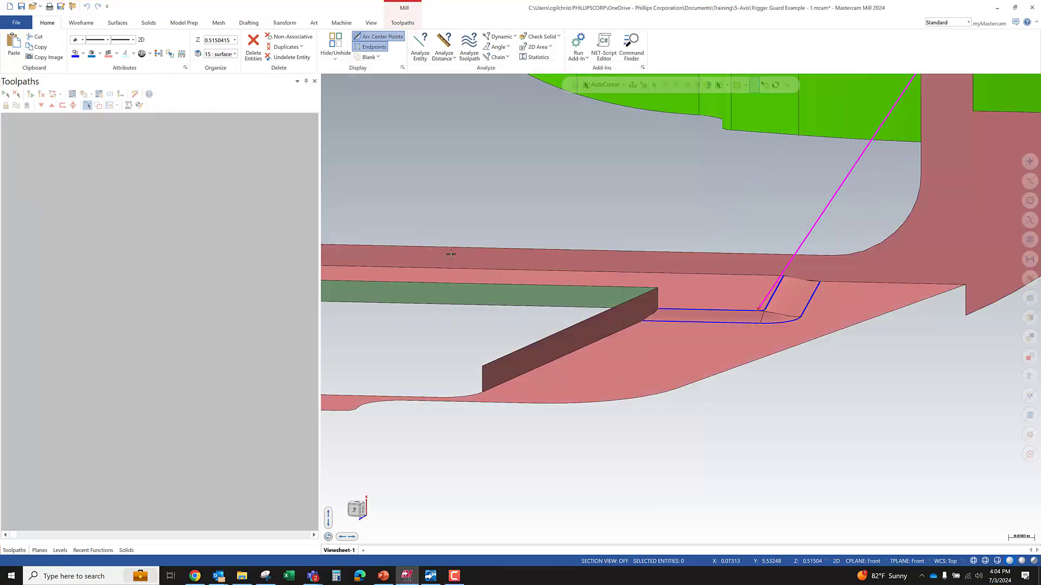
Step: Examine the regenerated passes up close across the corner radius surfaces and along the adjacent wall
middle_click_drag(702, 312, 732, 363)
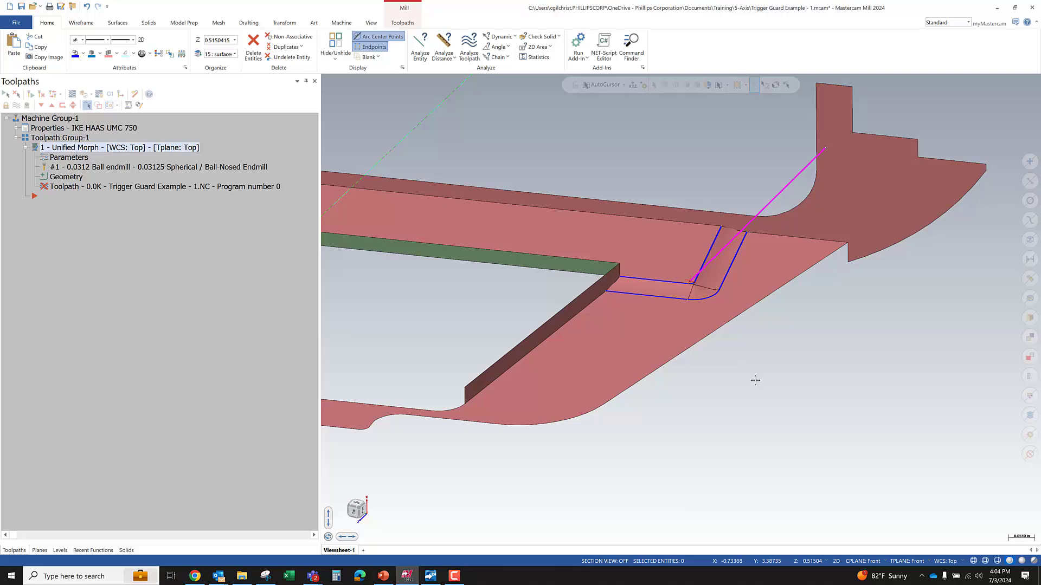
scroll(819, 282, "up", 3)
scroll(811, 305, "down", 5)
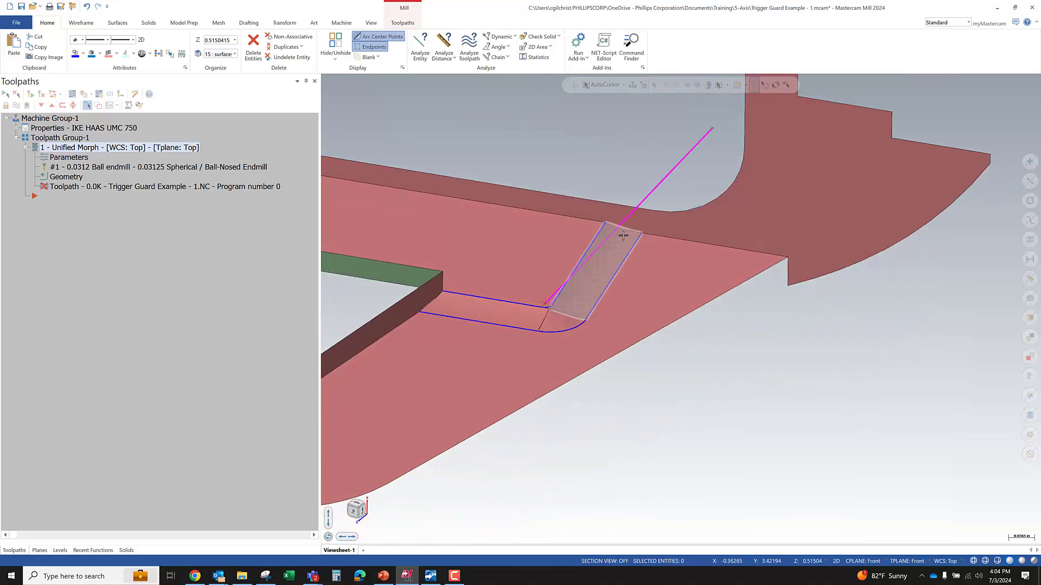
scroll(748, 273, "up", 1)
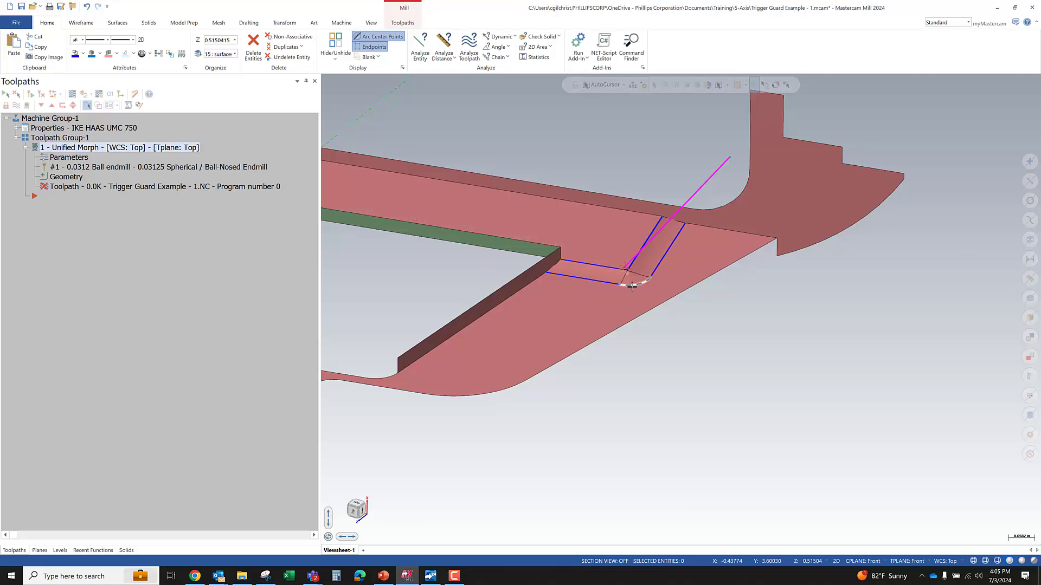
middle_click_drag(586, 275, 613, 279)
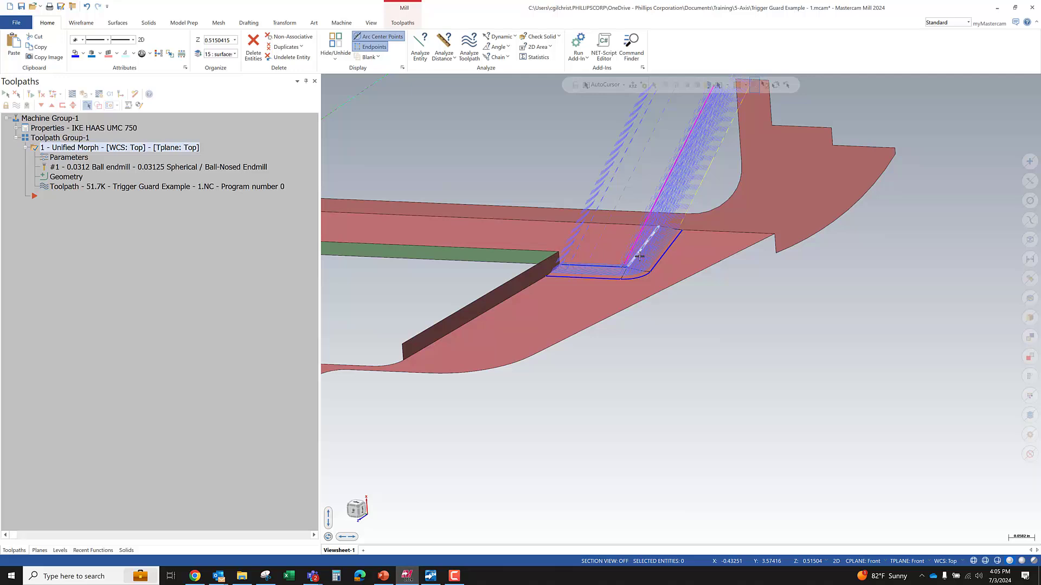
scroll(640, 259, "up", 2)
scroll(641, 258, "up", 2)
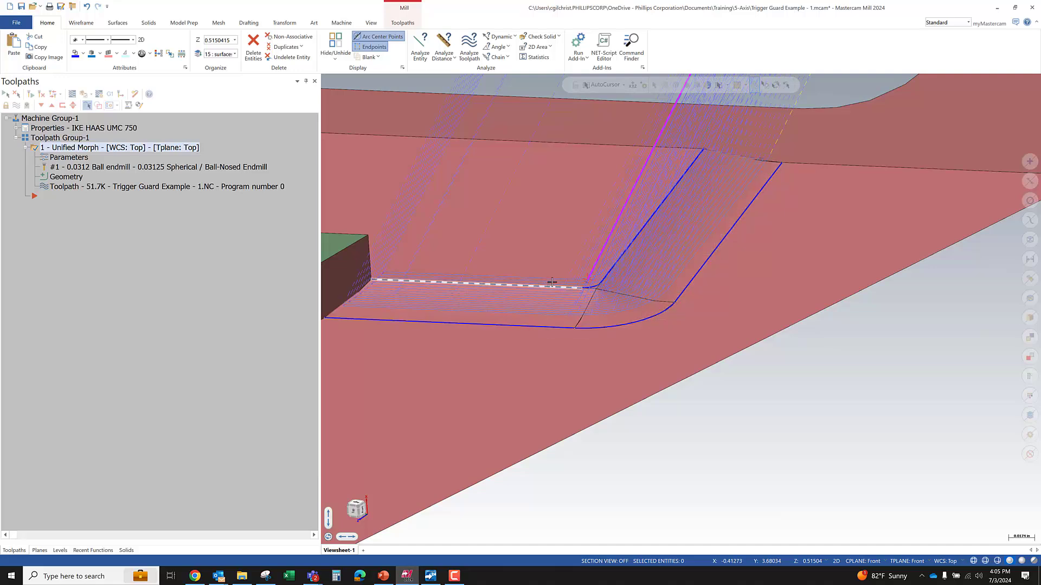
scroll(585, 293, "down", 2)
scroll(585, 293, "up", 5)
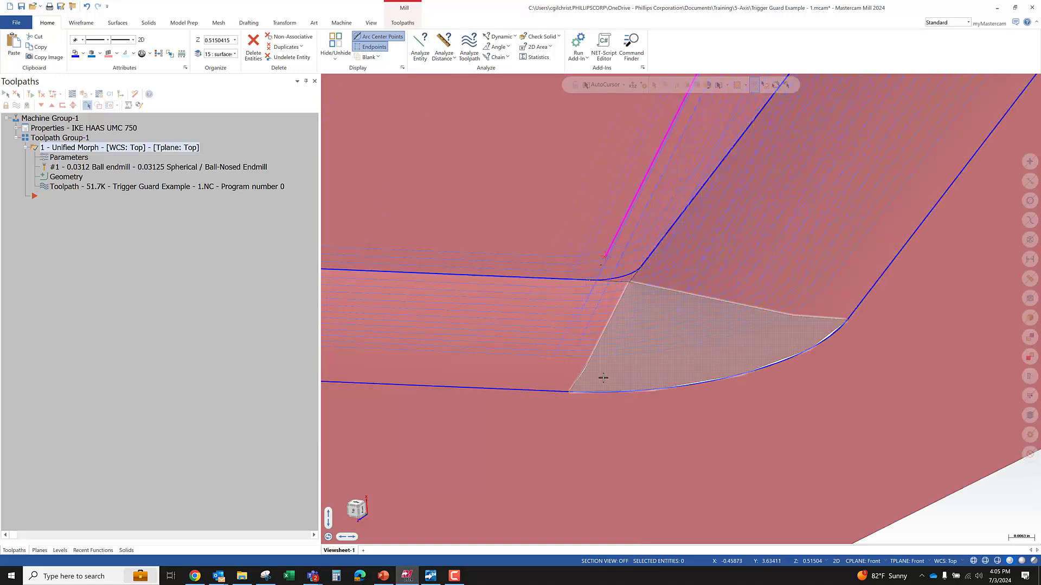
scroll(600, 374, "down", 5)
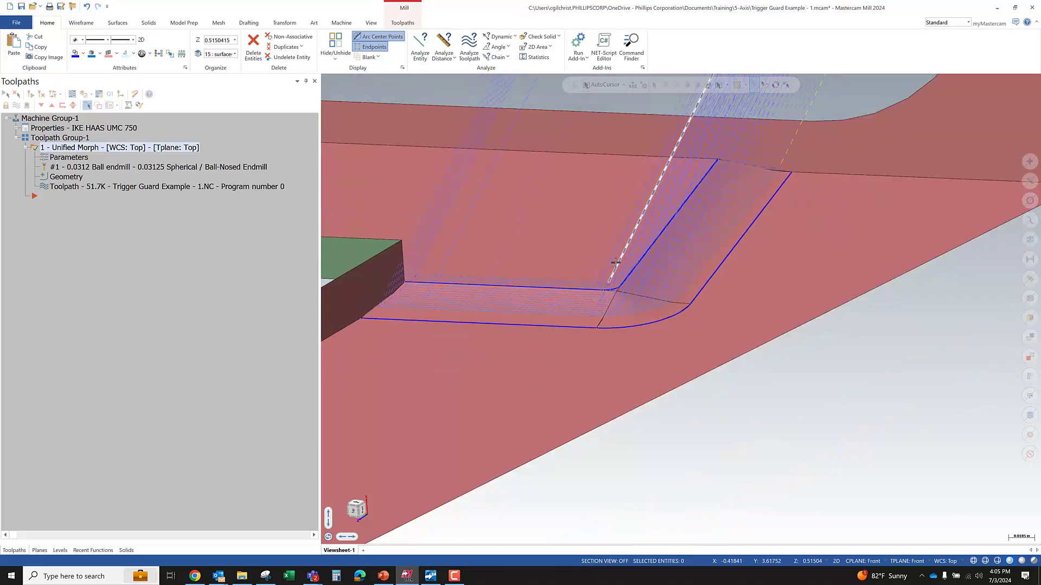
mouse_move(459, 312)
middle_mouse_down()
mouse_move(509, 317)
mouse_move(453, 301)
middle_mouse_up()
scroll(510, 324, "down", 8)
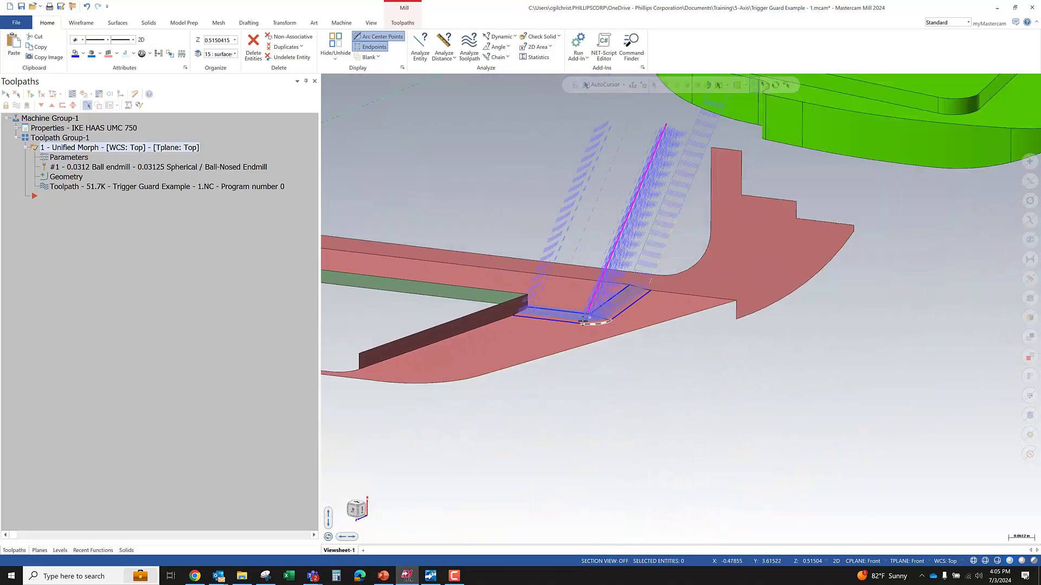
Step: Hide level 1000, Original (Bad), keep level 10, MFG Solid, hidden, and inspect the toolpath against the level 1 solid
middle_click_drag(798, 179, 726, 185)
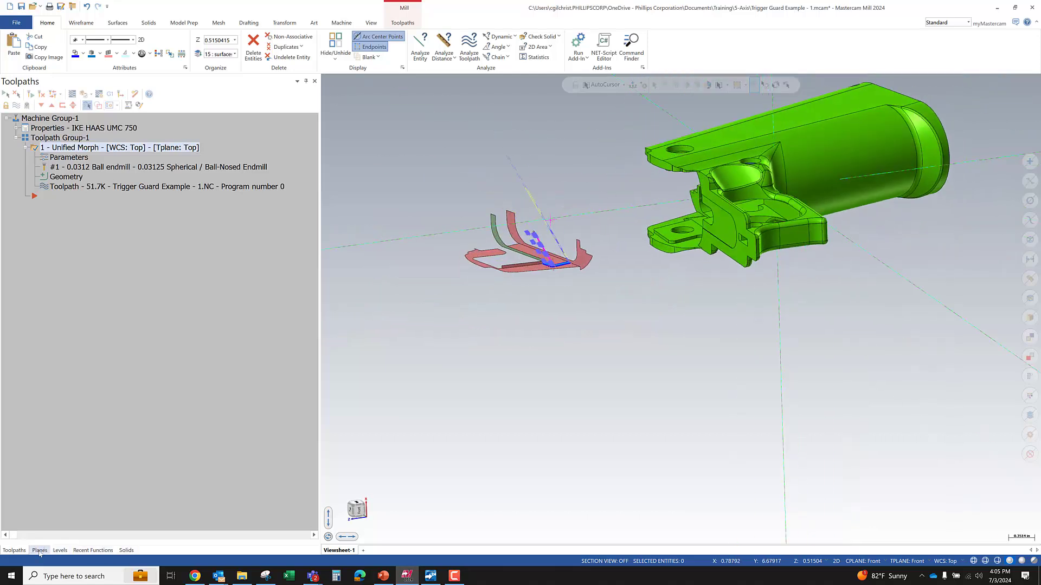
left_click(59, 550)
left_click(42, 121)
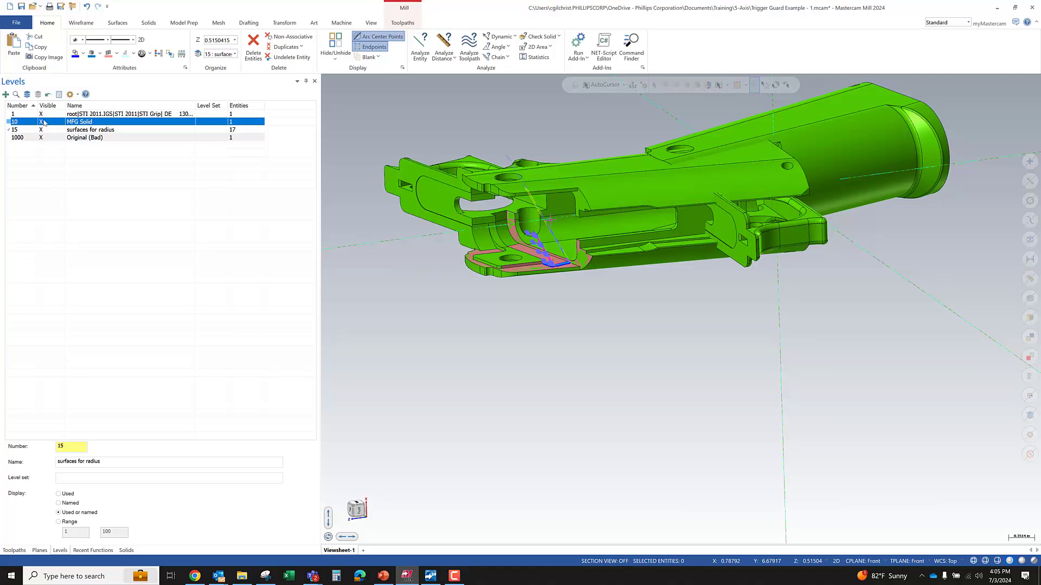
left_click(43, 138)
scroll(604, 295, "up", 6)
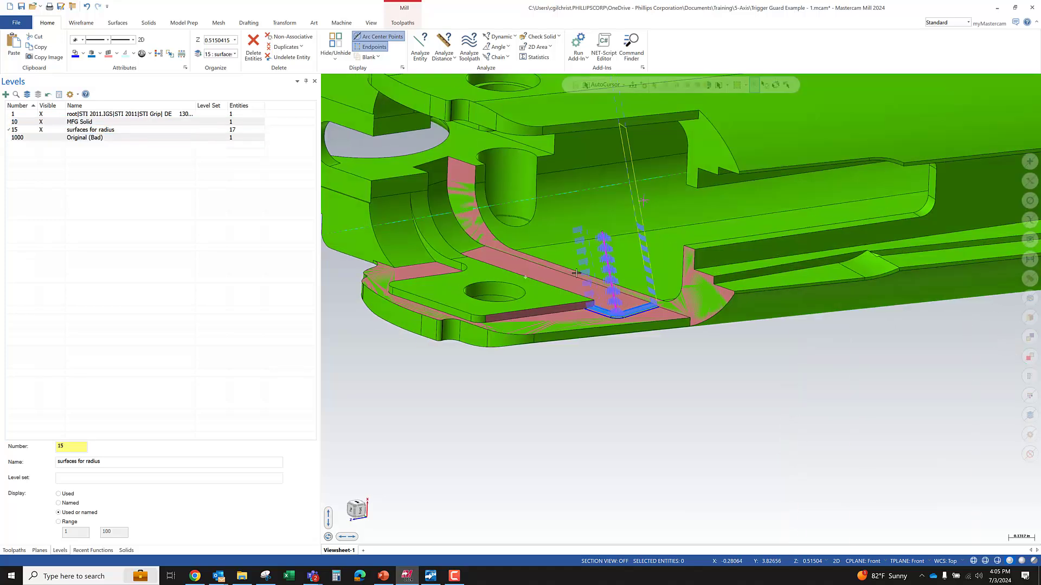
middle_click_drag(603, 295, 701, 319)
scroll(700, 319, "up", 5)
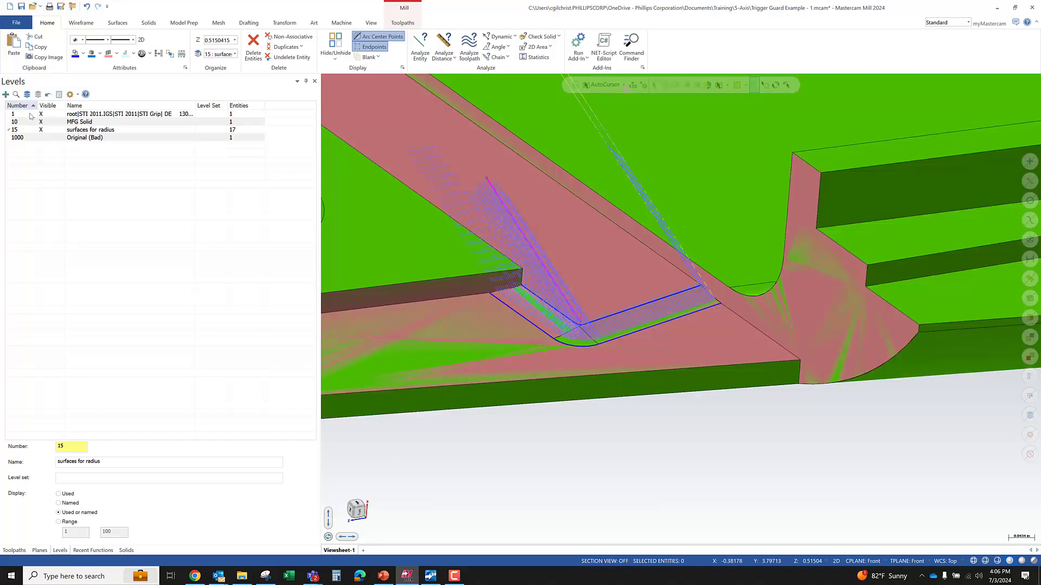
Step: Hide level 1 so that only level 15, surfaces for radius, is shown with the toolpath
left_click(41, 121)
left_click(41, 114)
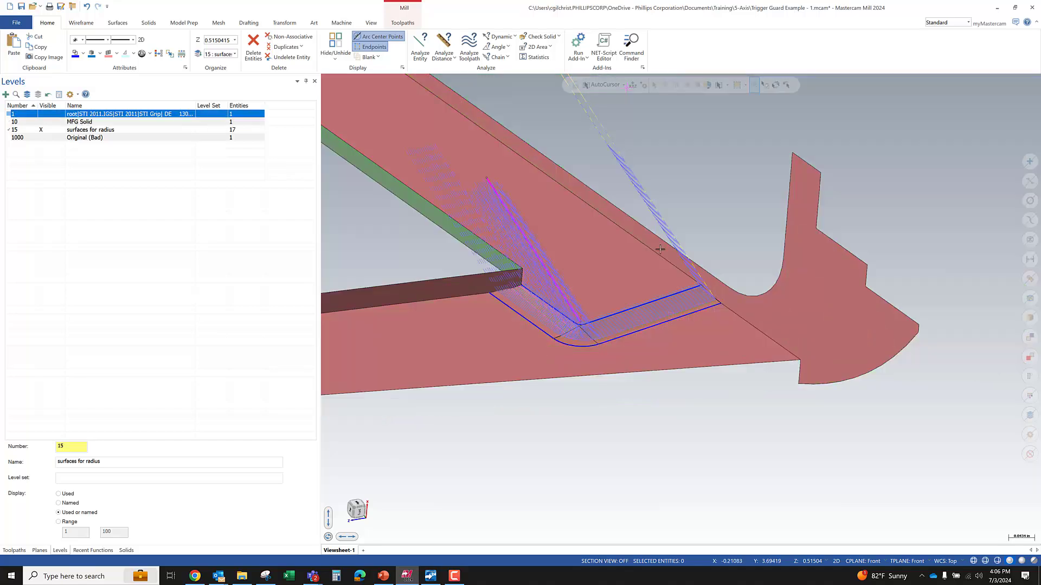
scroll(727, 255, "down", 2)
middle_click_drag(725, 257, 680, 289)
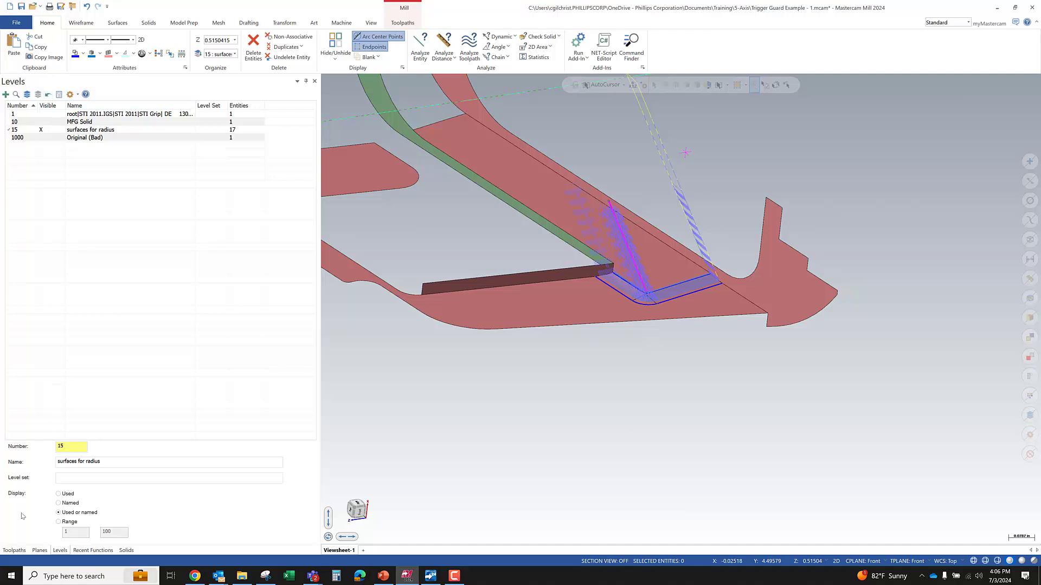
Step: Backplot the start of the Unified Morph toolpath to check the tool and holder orientation, and end the backplot
left_click(14, 550)
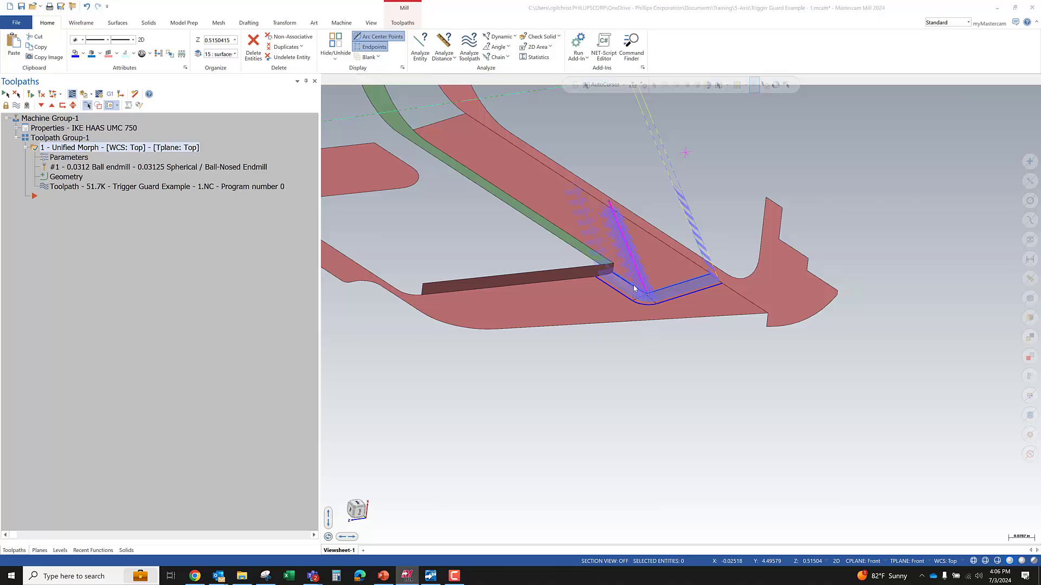
key("b")
scroll(634, 284, "up", 1)
key("s")
middle_click_drag(633, 302, 709, 281)
scroll(691, 303, "down", 3)
key("s")
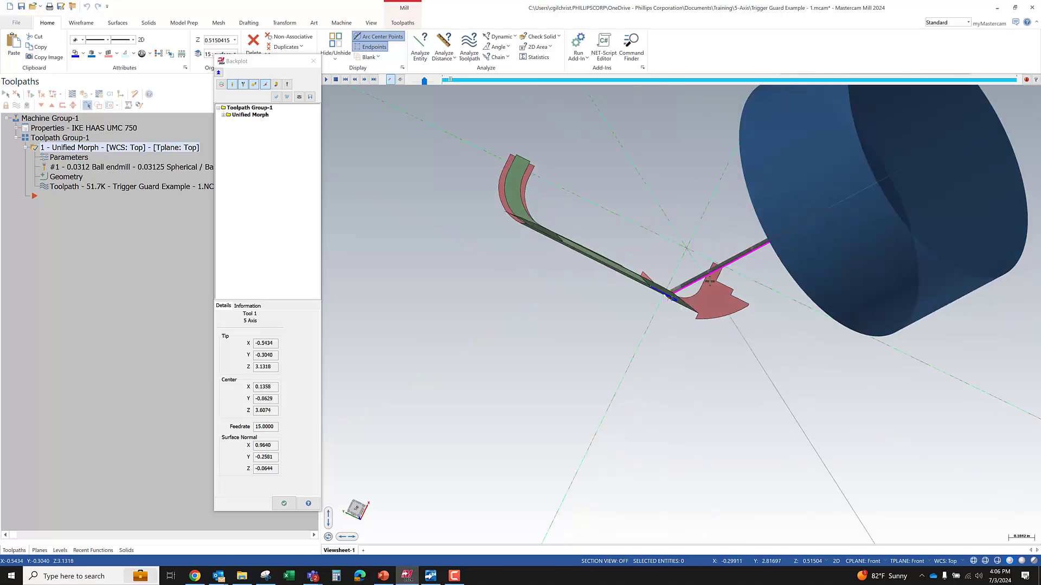
left_click(283, 504)
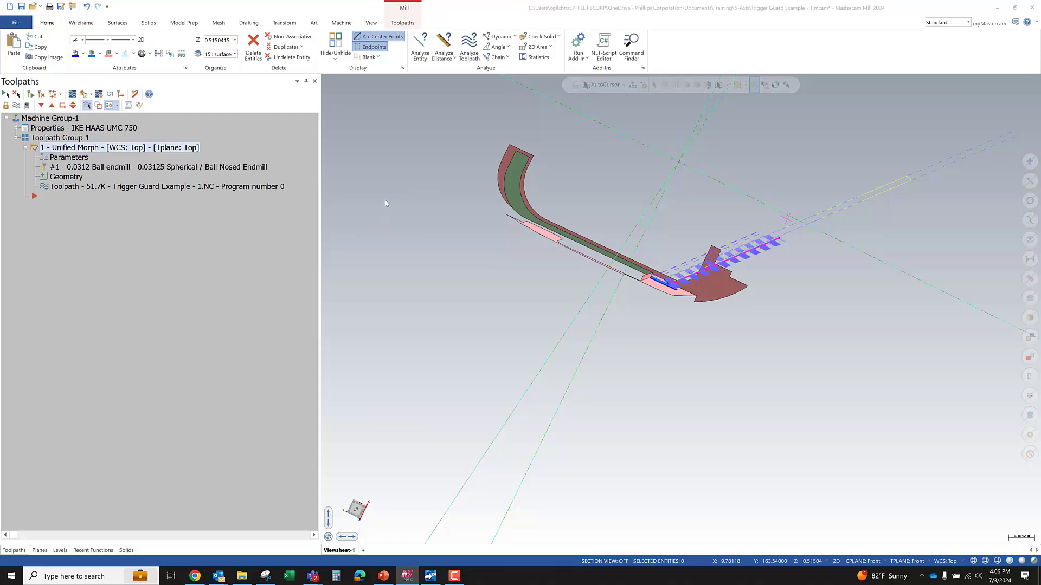
Step: Browse the holder library in the Unified Morph toolpath's parameters and select the slim tapered holder B4Y4-0375
left_click(69, 157)
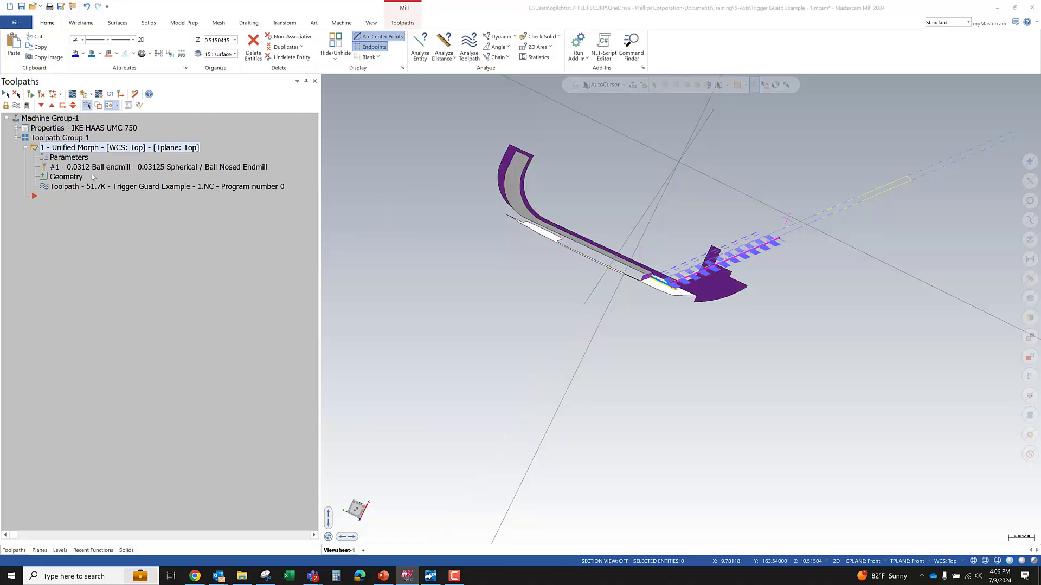
left_click(173, 103)
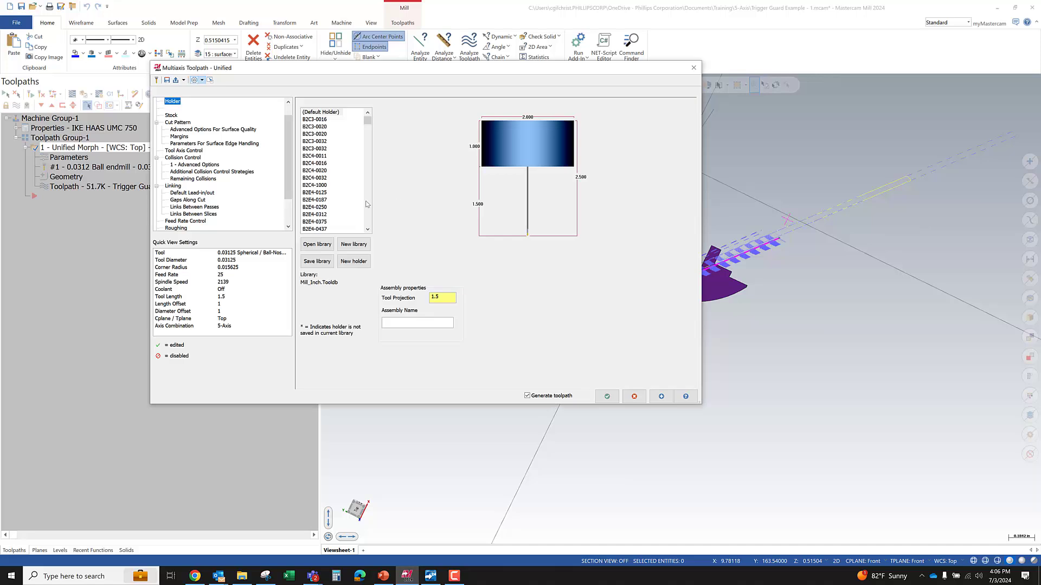
left_click(318, 119)
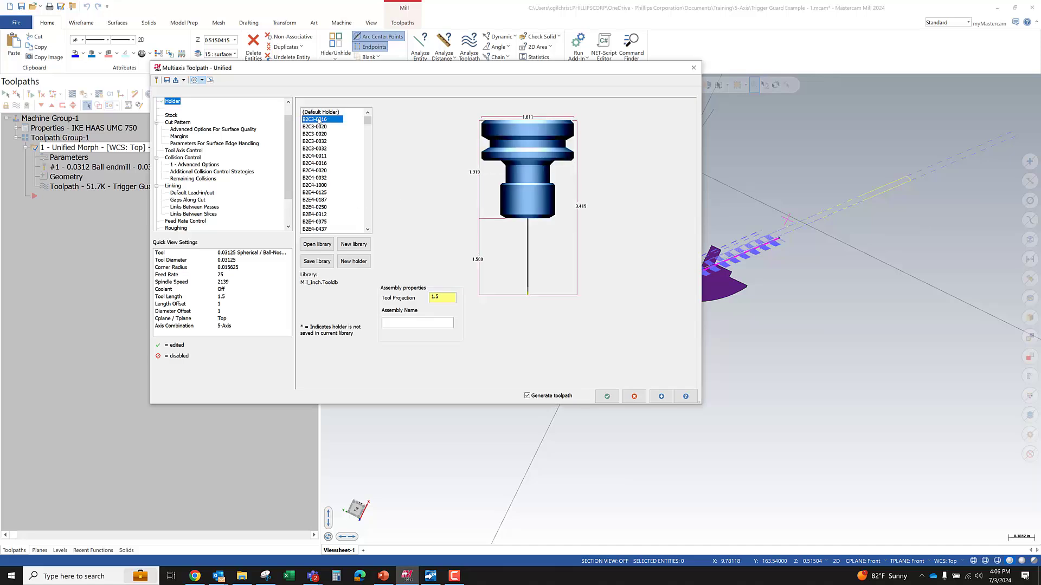
left_click(318, 119)
left_click(333, 127)
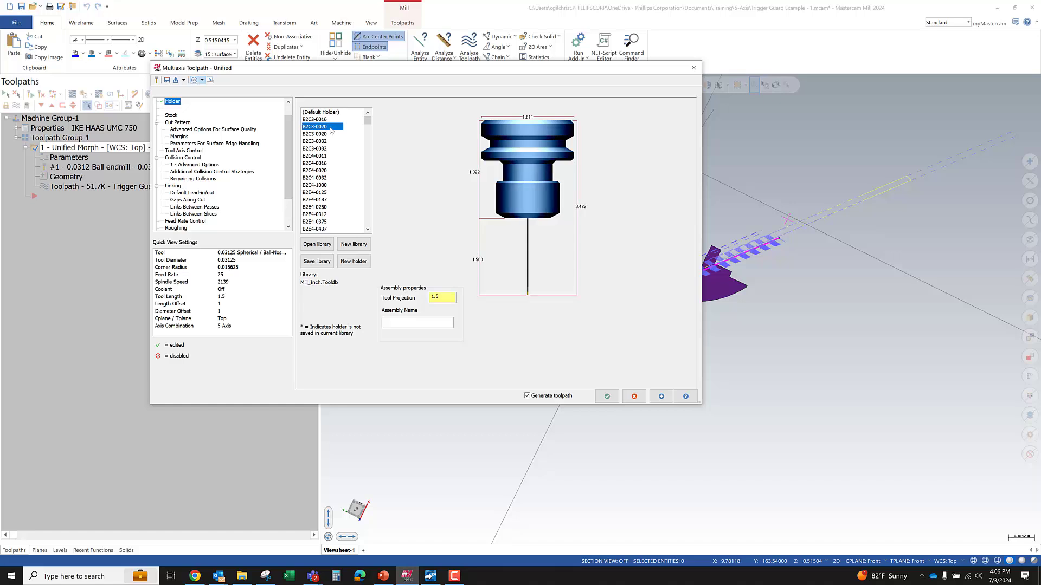
key("Down")
key("Down")
key("Down")
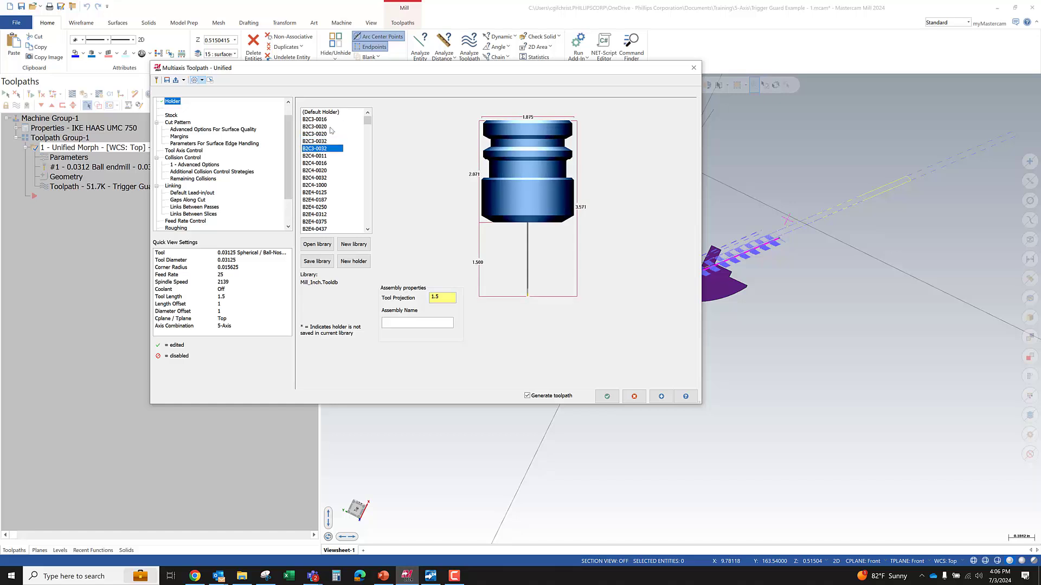
key("Down")
key("Down")
key("Down")
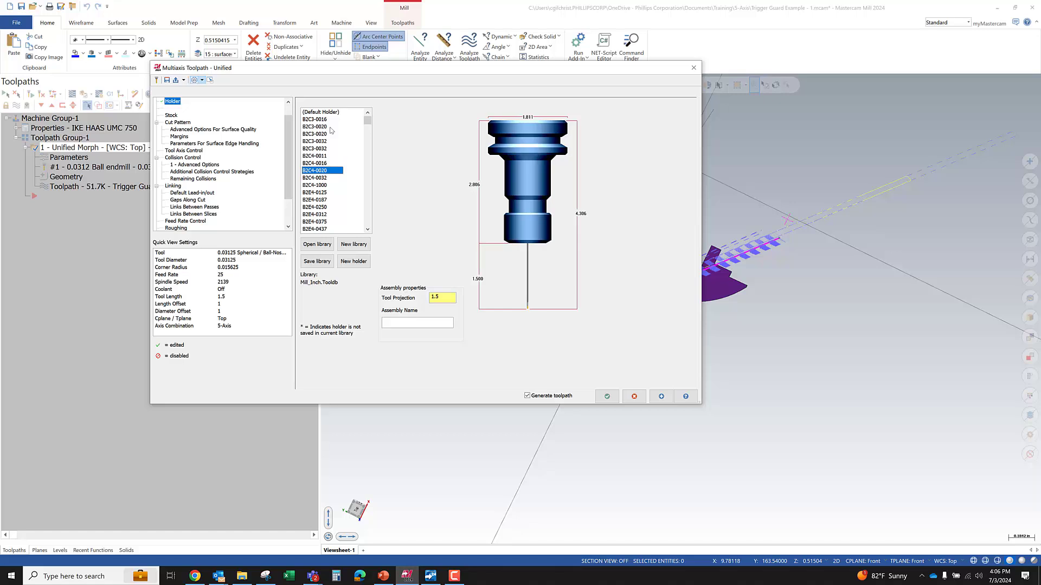
key("Down")
key("Down")
key("Down")
key("Down")
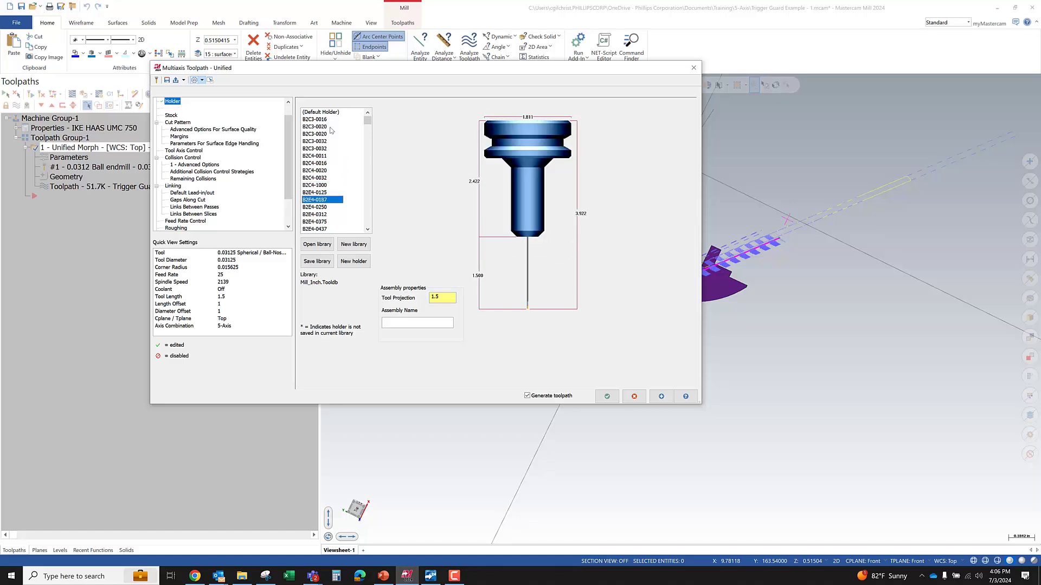
key("Down")
key("Down")
key("Down")
key("Down")
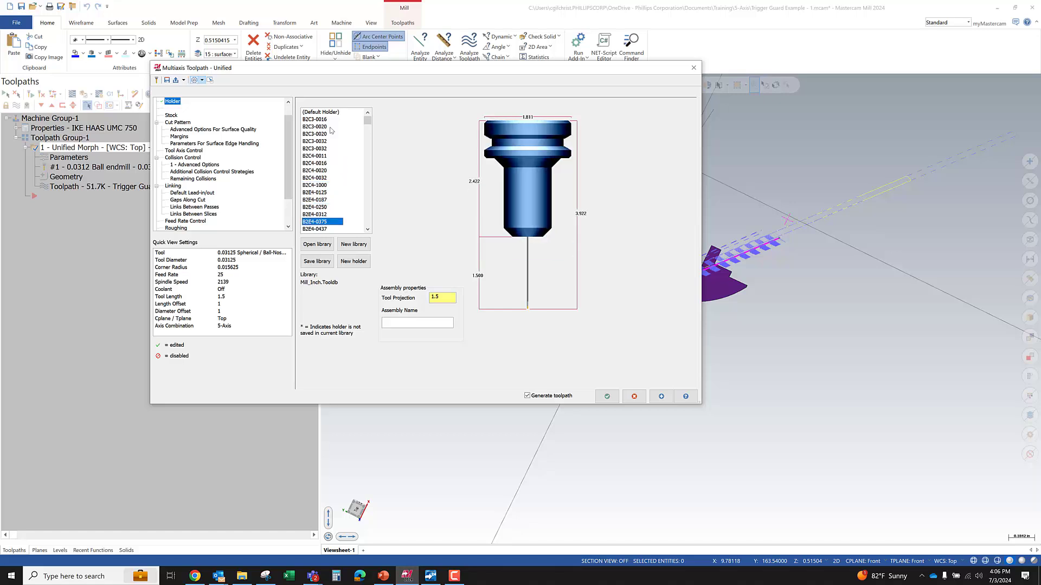
key("Down")
key("Down")
key("Down")
key("Down")
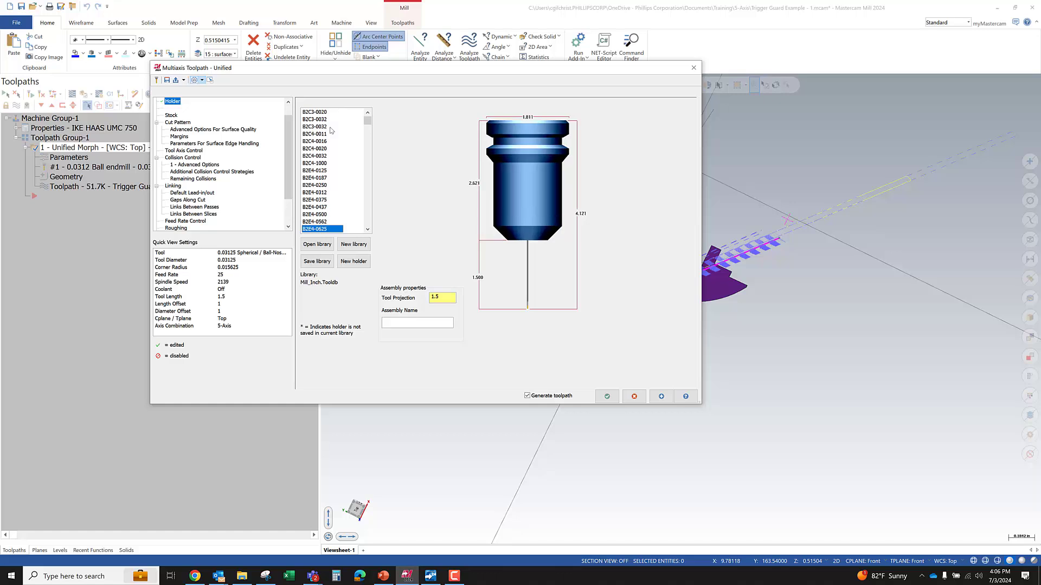
key("Down")
key("Down")
key("Down")
key("Down")
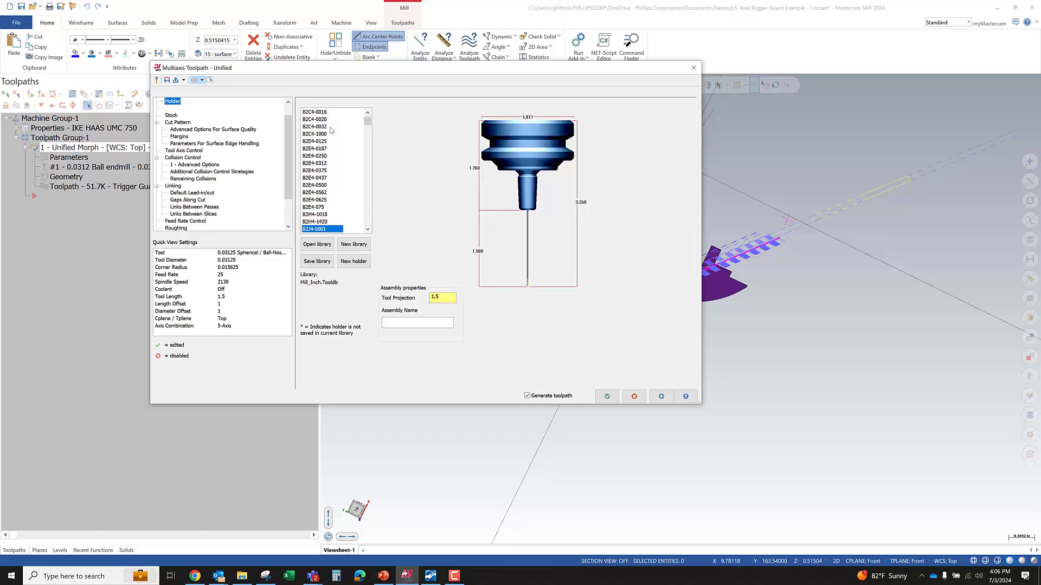
key("Down")
key("Down")
key("Down")
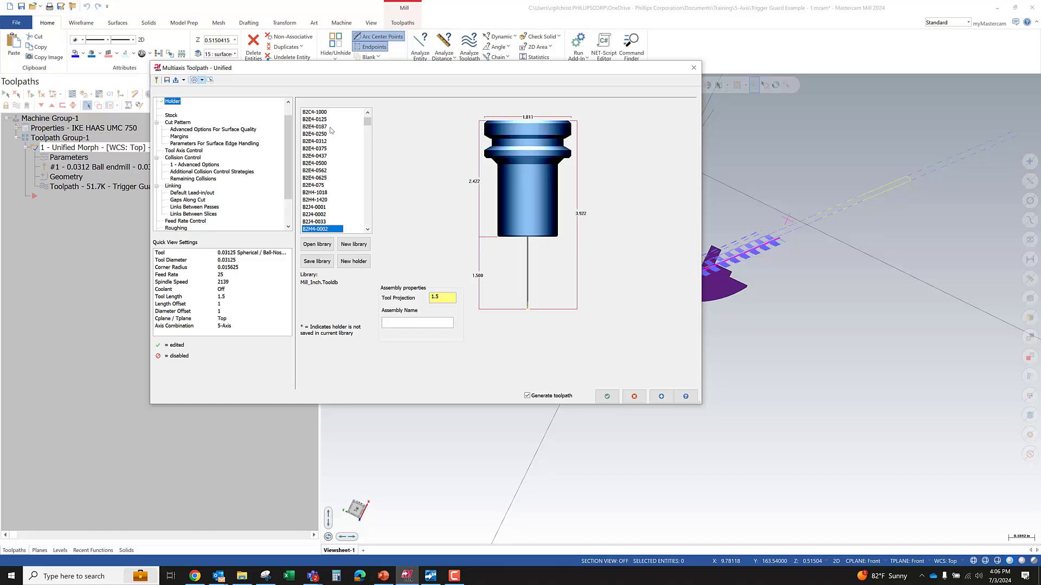
key("Down")
key("Down")
key("Down")
key("Down")
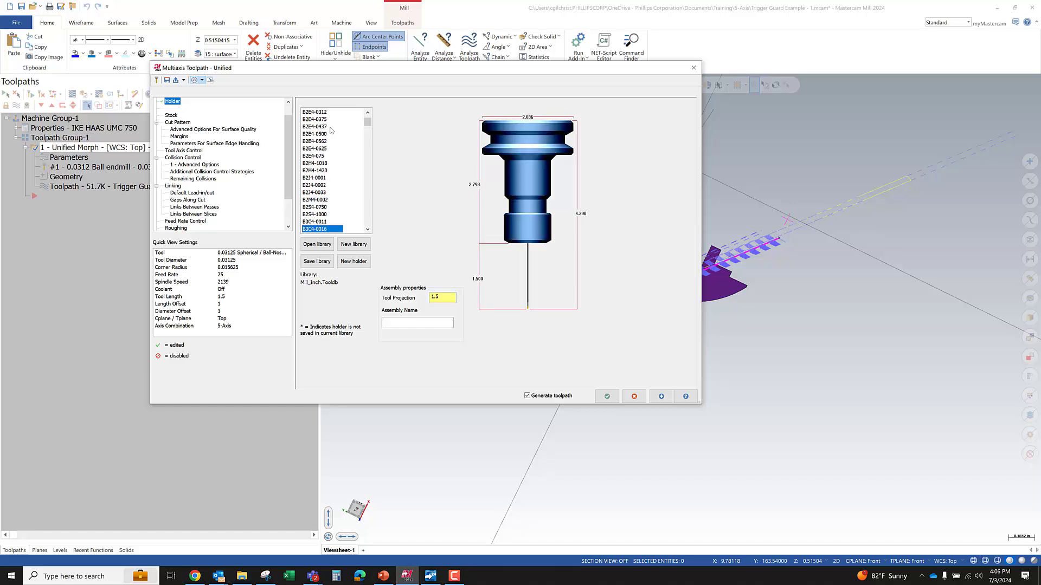
key("Down")
key("Down")
key("Down")
key("Down")
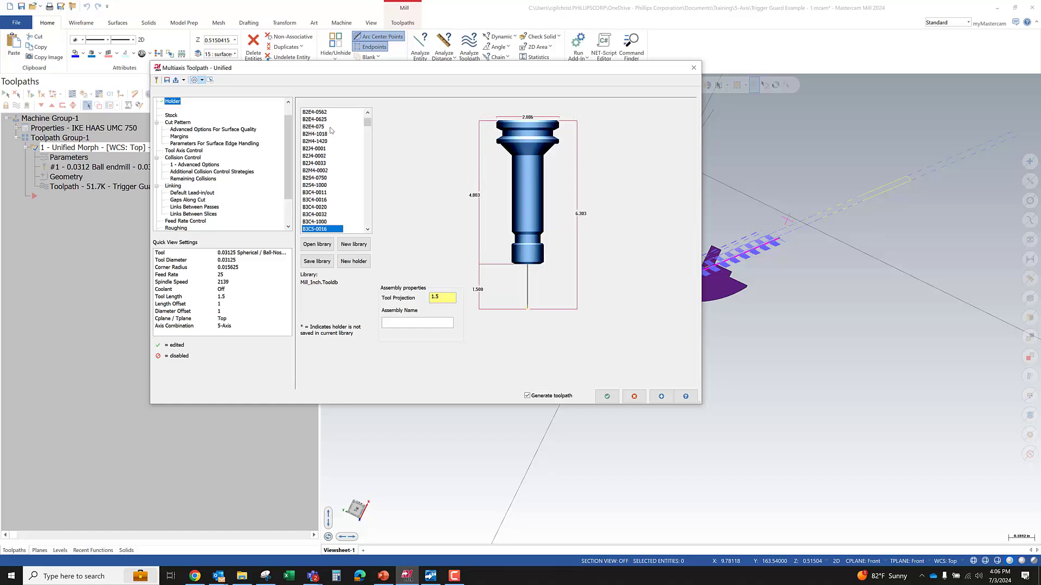
key("Down")
key("Down")
key("Down")
key("Down")
key("Down")
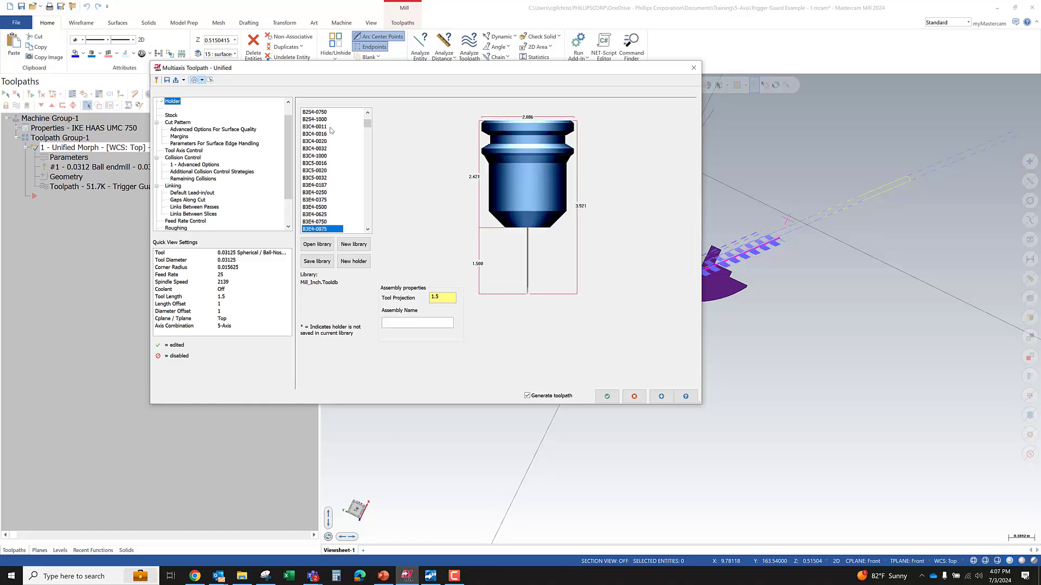
key("Down")
key("Down")
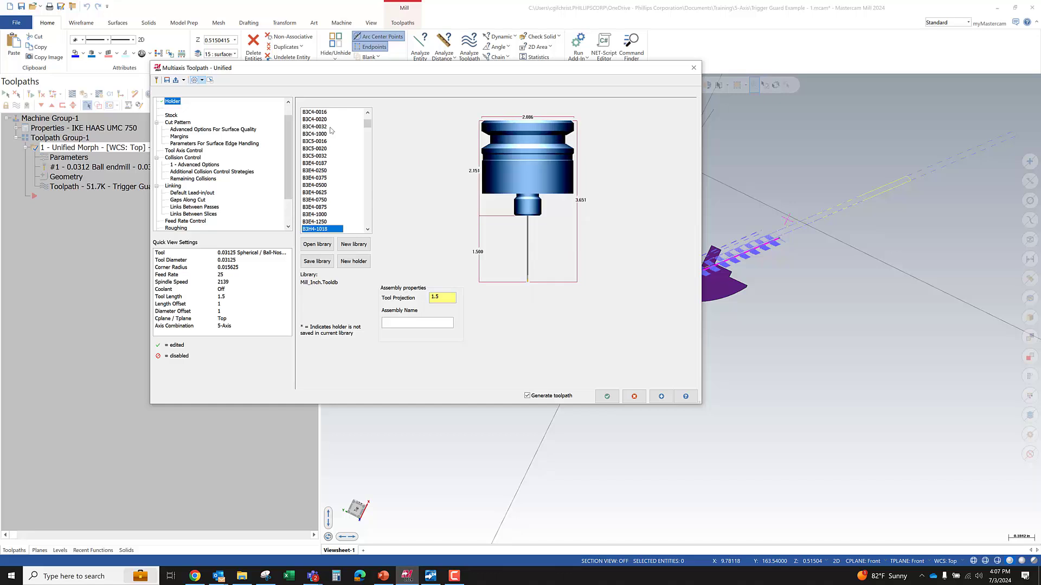
key("Down")
key("Down")
key("Down")
key("Down")
key("Down")
key("Down")
key("Down")
key("Down")
key("Down")
key("Down")
key("Down")
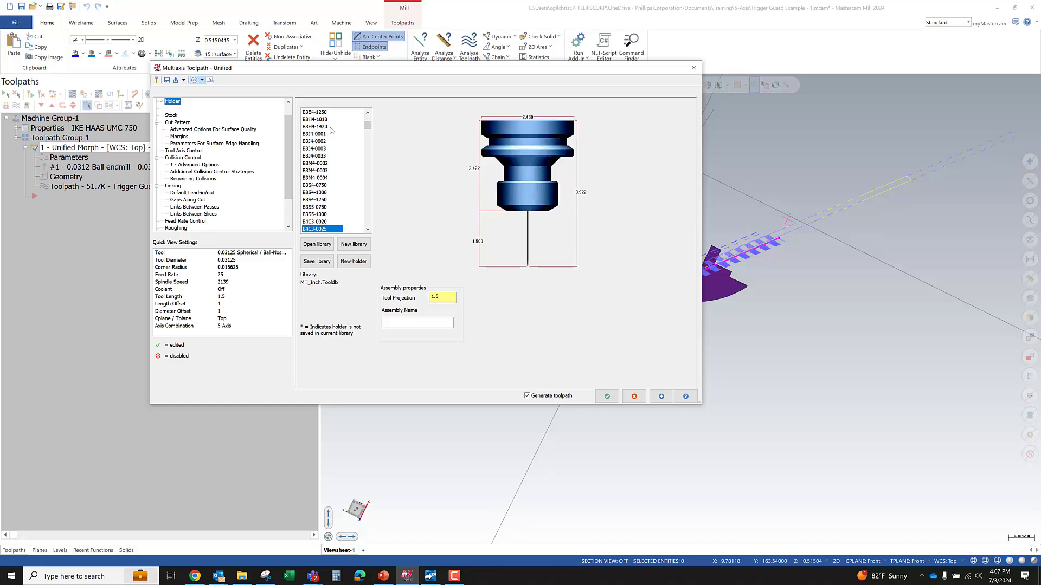
key("Down")
key("Down")
key("Down")
key("Down")
key("Down")
key("Down")
key("Down")
key("Down")
key("Down")
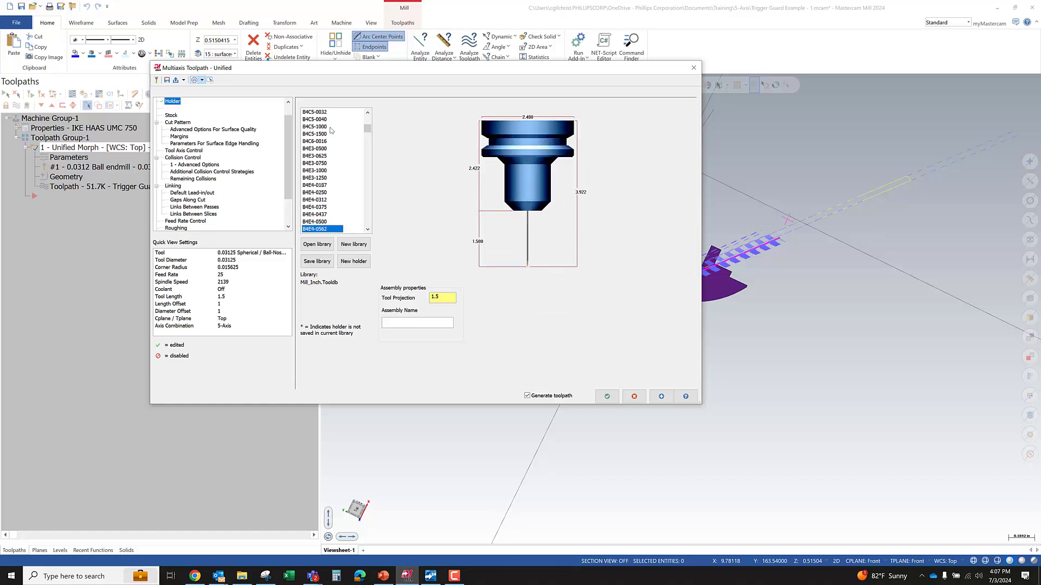
key("Down")
key("Down")
key("Down")
key("Down")
key("Down")
key("Down")
key("Down")
key("Down")
key("Down")
key("Down")
key("Down")
key("Down")
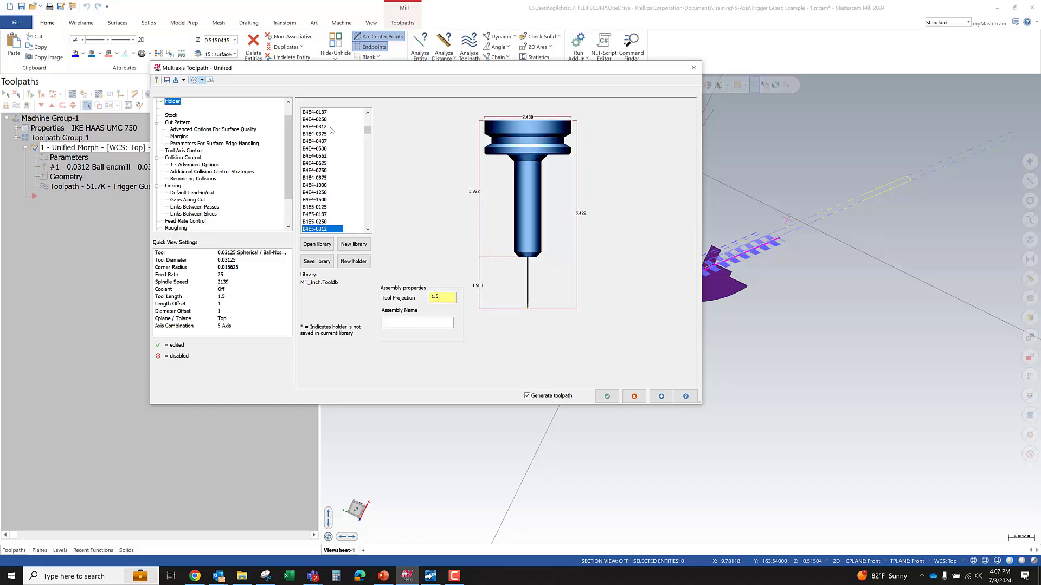
key("Down")
key("Down")
key("Down")
key("Down")
key("Down")
key("Down")
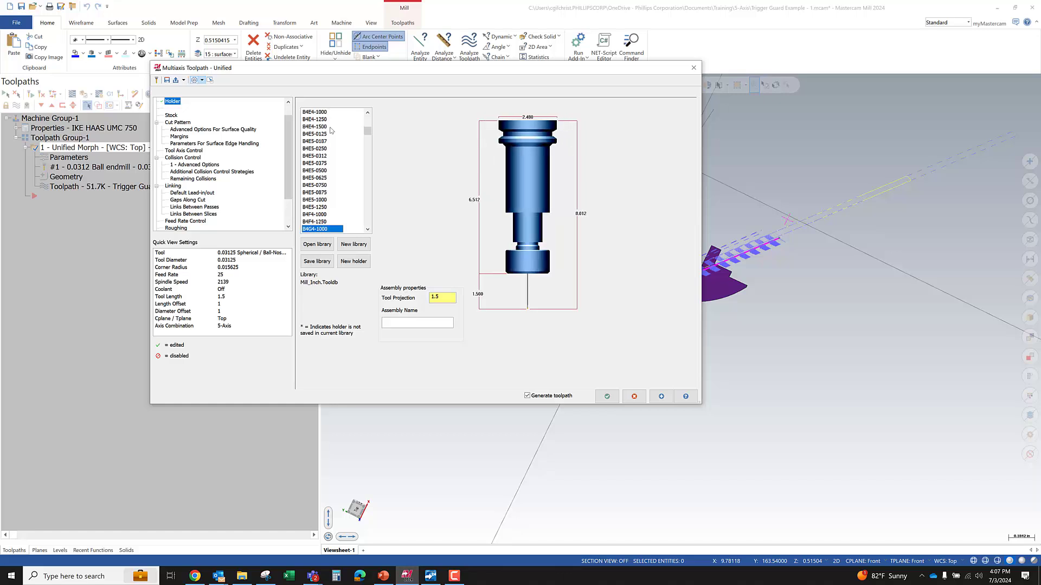
key("Down")
key("Down")
key("Down")
key("Down")
key("Down")
key("Down")
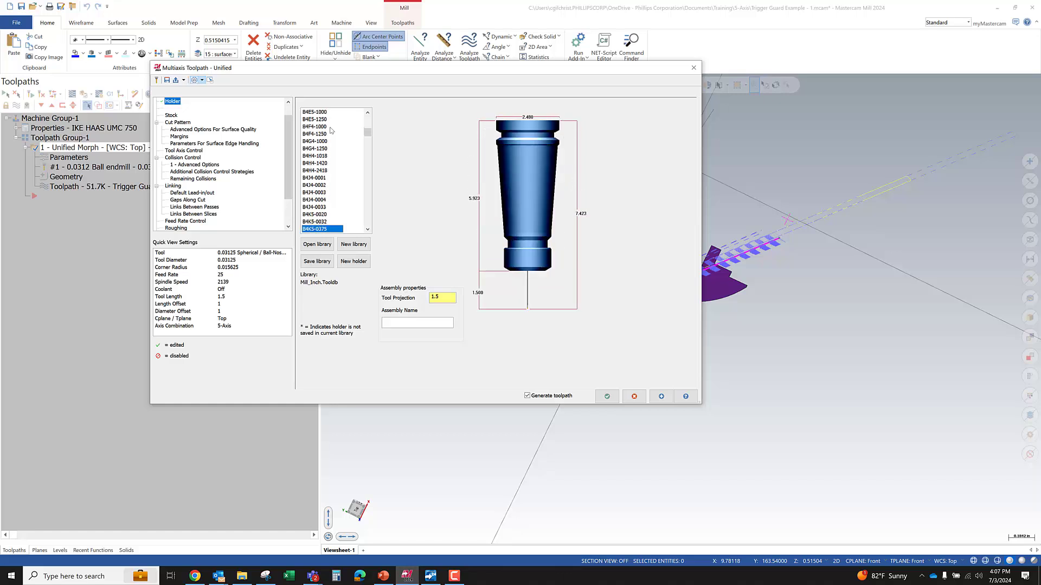
key("Down")
key("Down")
key("Down")
key("Down")
key("Down")
key("Down")
key("Down")
key("Down")
key("Down")
key("Down")
key("Down")
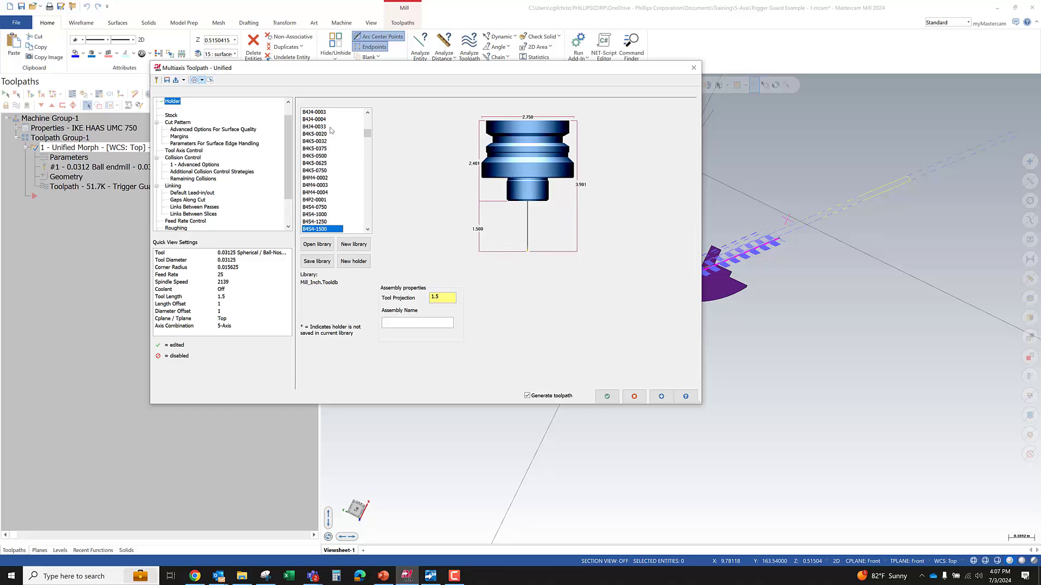
key("Down")
key("Down")
key("Down")
key("Down")
key("Down")
key("Down")
key("Down")
key("Down")
key("Down")
key("Down")
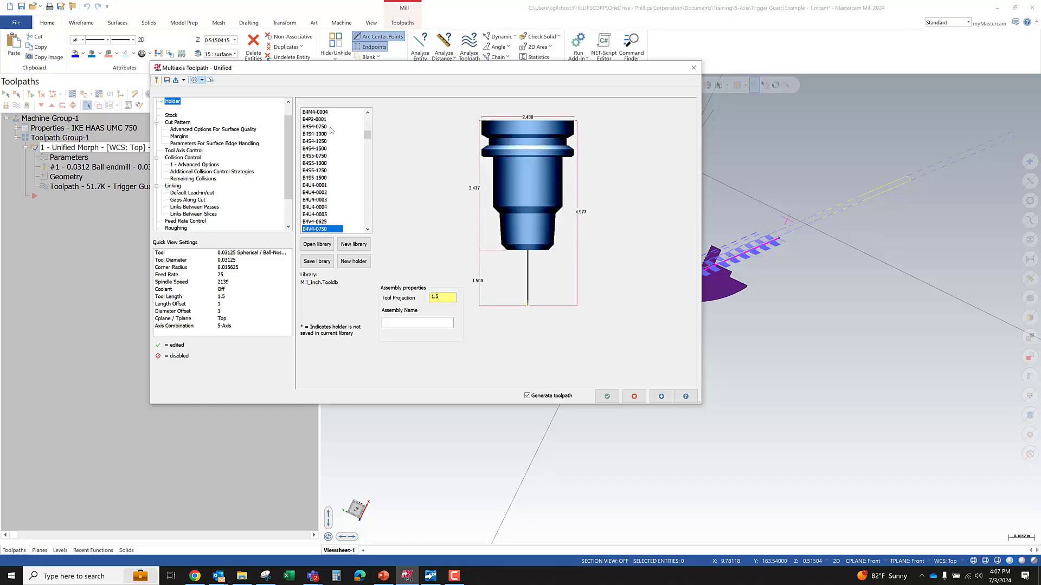
key("Down")
key("Down")
key("Down")
key("Down")
key("Down")
key("Down")
key("Down")
key("Down")
key("Down")
key("Down")
key("Down")
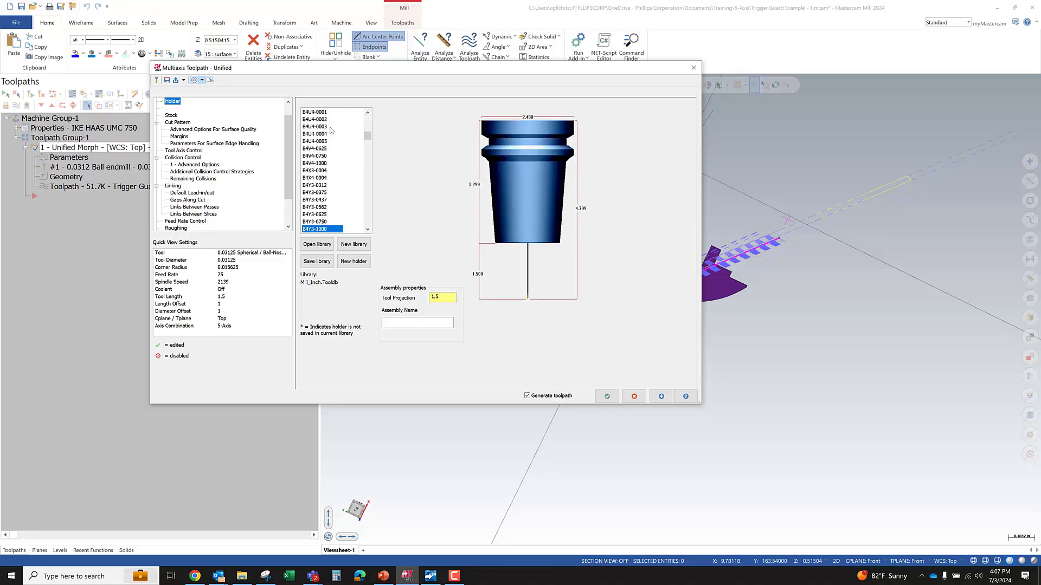
key("Down")
key("Down")
key("Down")
key("Down")
key("Down")
key("Down")
key("Down")
key("Down")
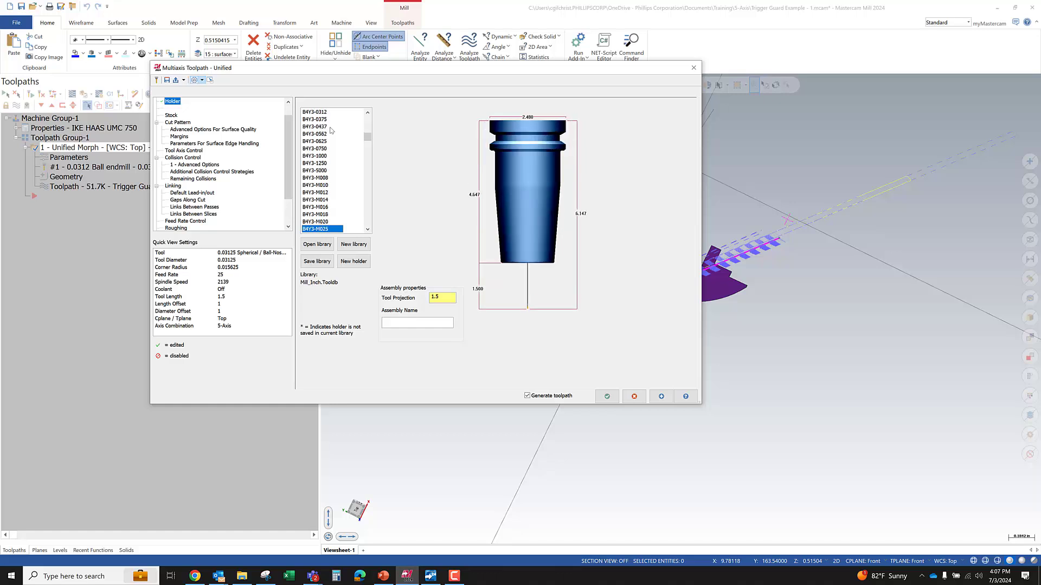
key("Down")
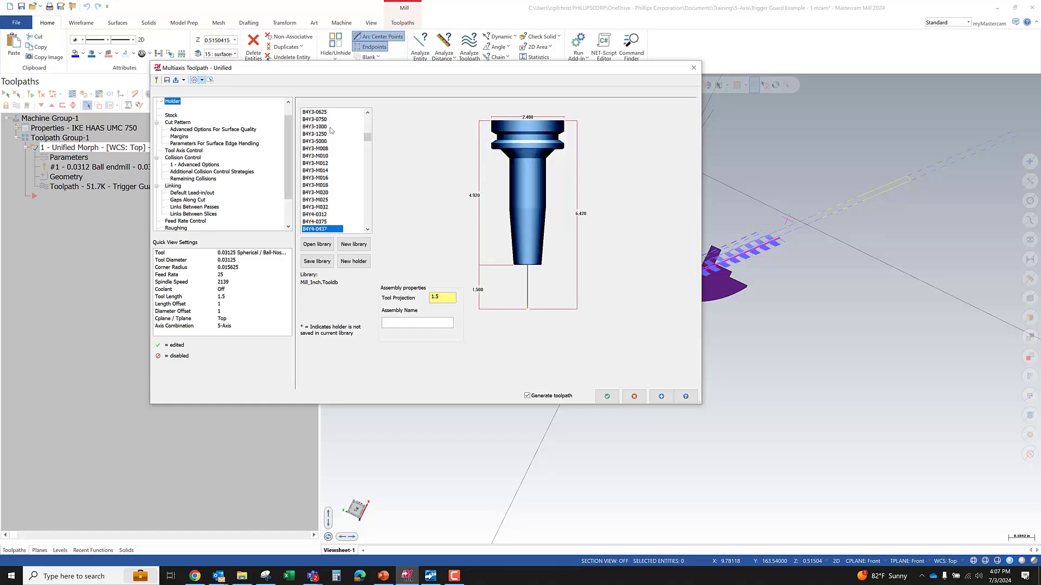
key("Up")
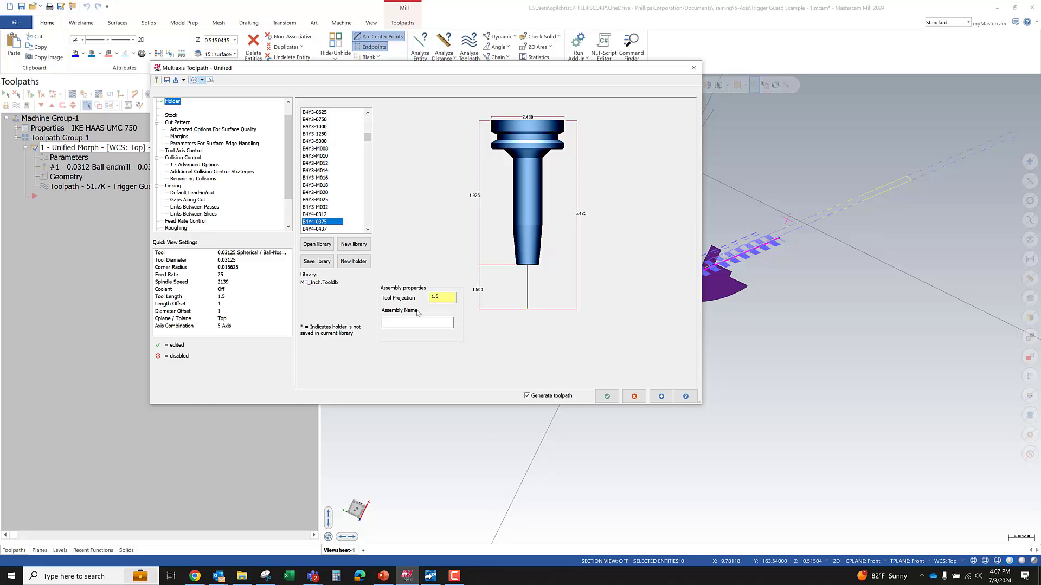
Step: Set the tool projection to 0.75 and apply the changed holder settings to the Unified Morph toolpath
double_click(425, 293)
key("BackSpace")
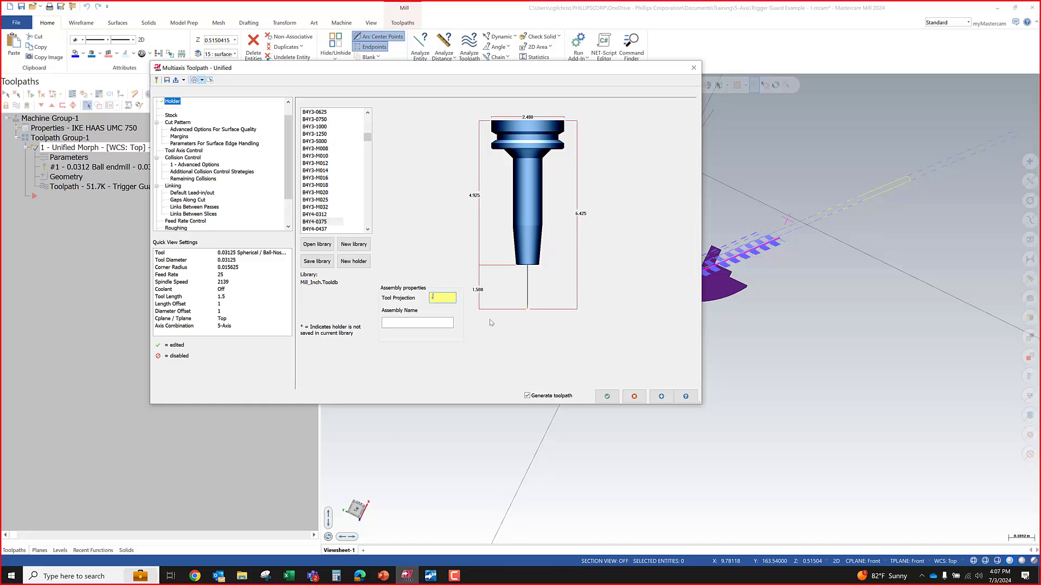
type(".75")
key("Return")
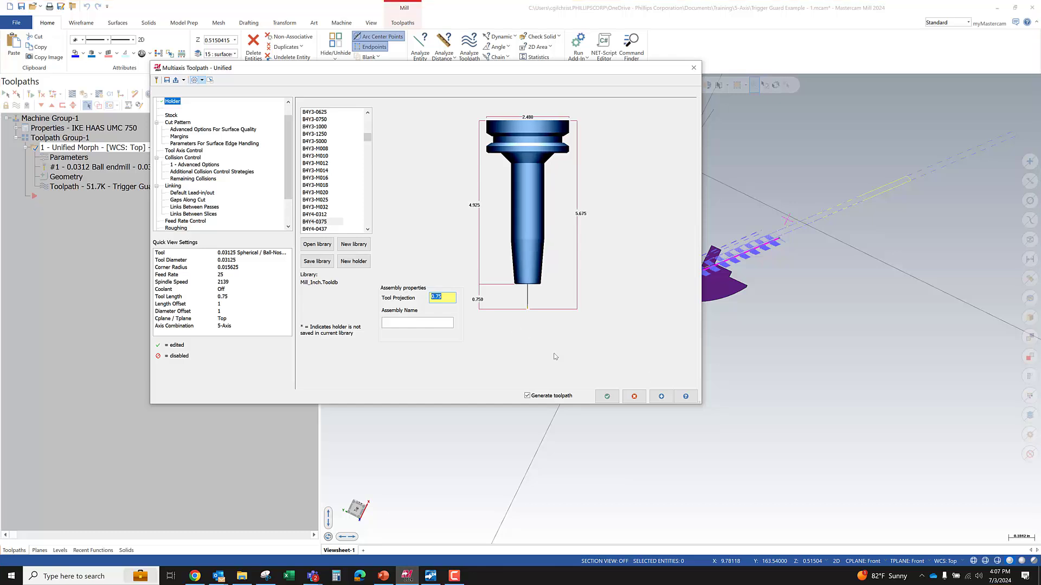
key("Return")
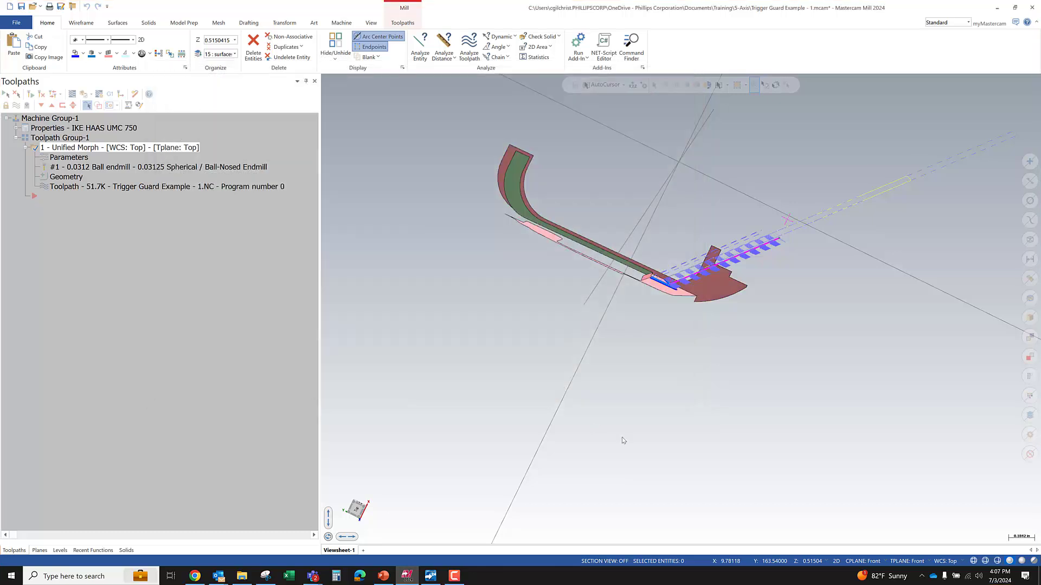
Step: Make level 10, MFG Solid, the visible main level and hide level 15, surfaces for radius
left_click(60, 550)
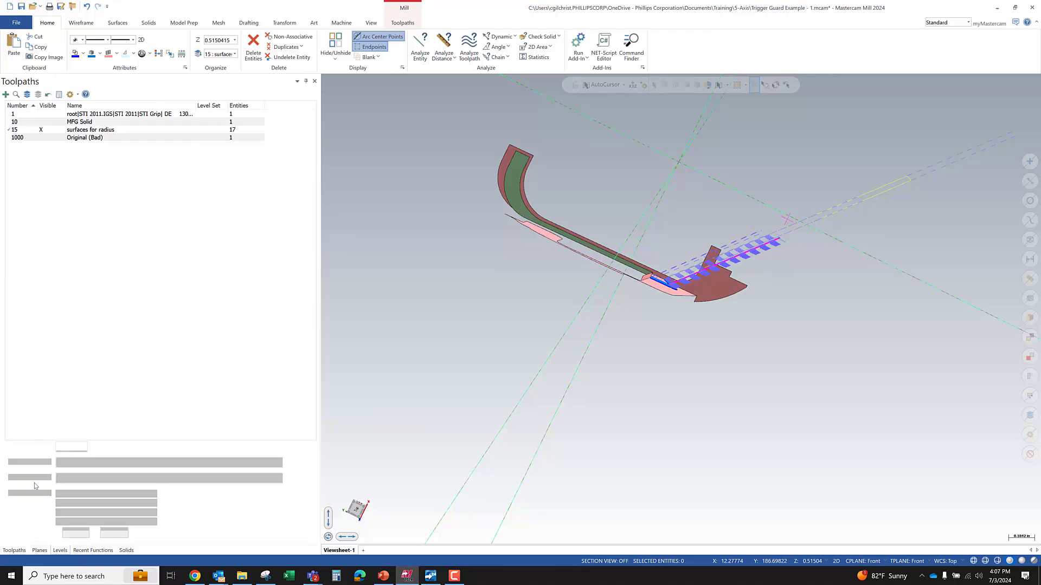
left_click(22, 124)
left_click(41, 130)
left_click(16, 551)
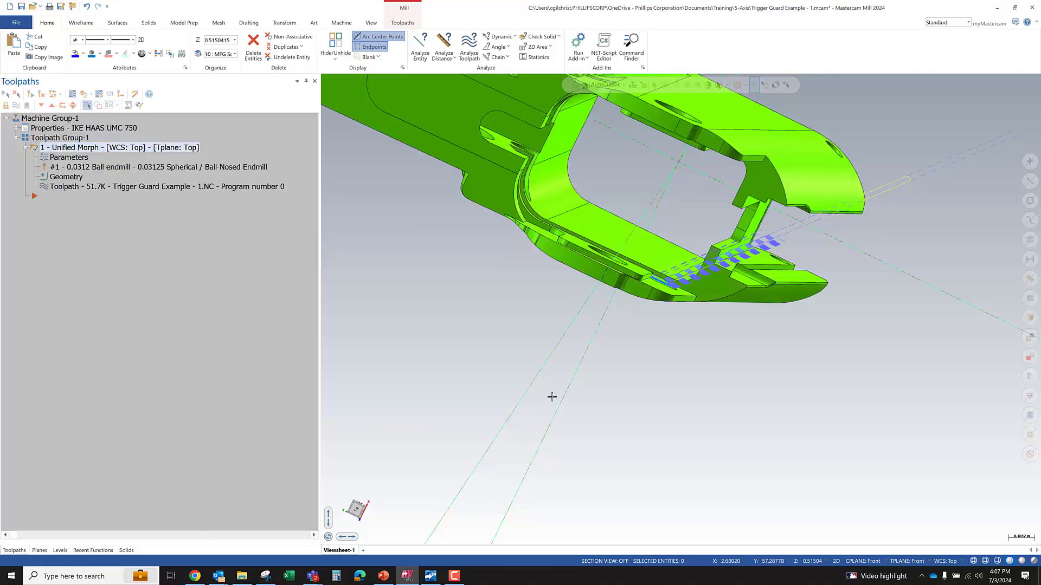
Step: Backplot the Unified Morph toolpath step by step, checking the holder's clearance from the part and the tool motion through the corner pocket
scroll(550, 395, "down", 3)
left_click(73, 94)
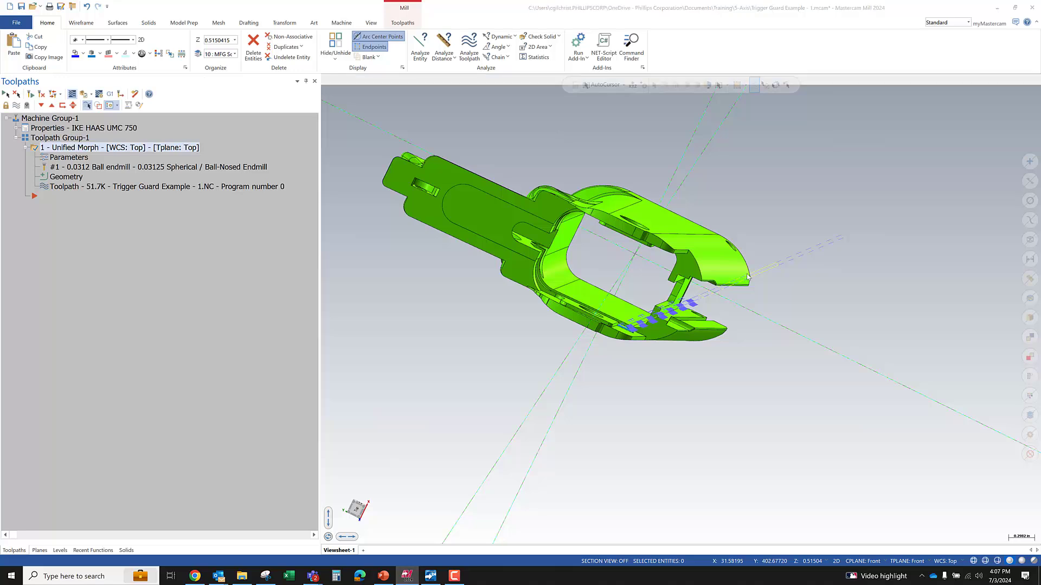
middle_click_drag(696, 276, 706, 325)
key("s")
key("s")
scroll(690, 305, "up", 3)
key("s")
key("s")
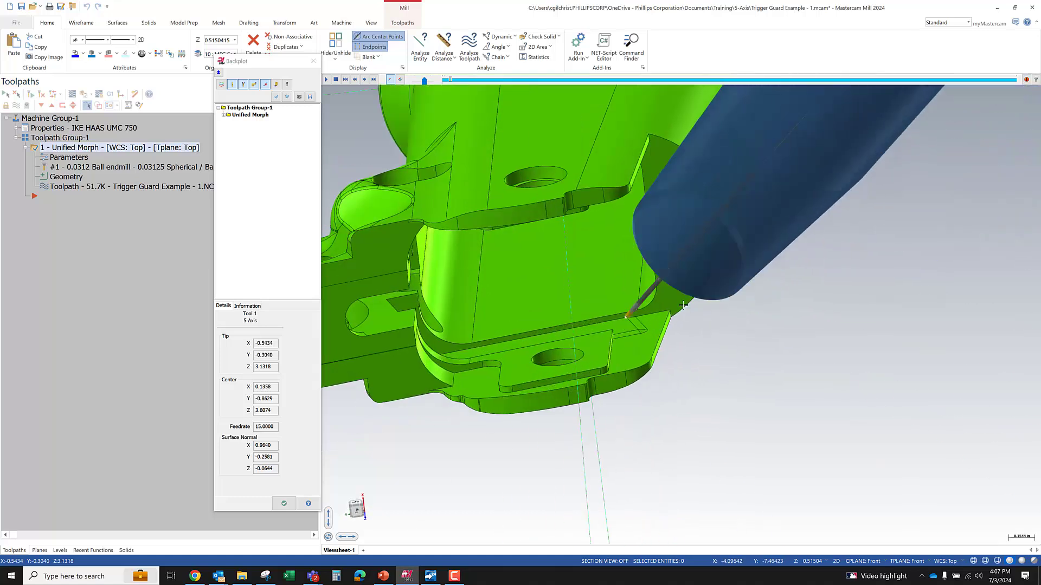
mouse_move(681, 235)
middle_mouse_down()
mouse_move(702, 242)
mouse_move(710, 329)
mouse_move(688, 234)
middle_mouse_up()
key("s")
key("s")
key("s")
middle_click_drag(580, 296, 651, 291)
key("s")
key("s")
key("s")
key("s")
key("s")
key("s")
key("s")
key("s")
key("s")
key("s")
key("s")
key("s")
key("s")
mouse_move(655, 296)
middle_mouse_down()
mouse_move(704, 281)
mouse_move(491, 265)
mouse_move(573, 271)
mouse_move(659, 295)
middle_mouse_up()
scroll(656, 300, "up", 4)
scroll(656, 300, "up", 5)
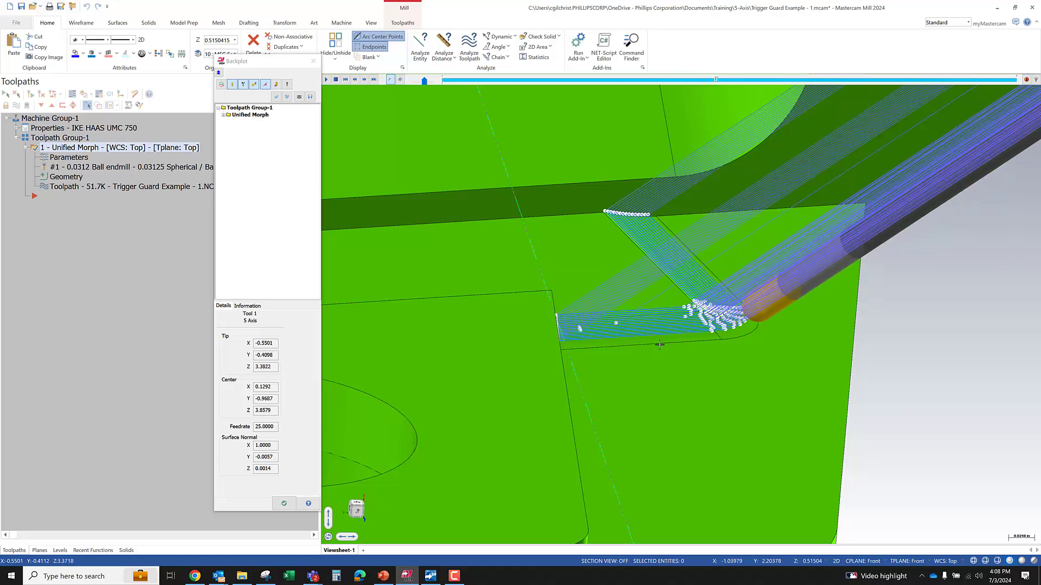
Step: Examine the tool positions and vectors of the backplotted passes around the pocket corner, and end the backplot
middle_click_drag(704, 280, 727, 286)
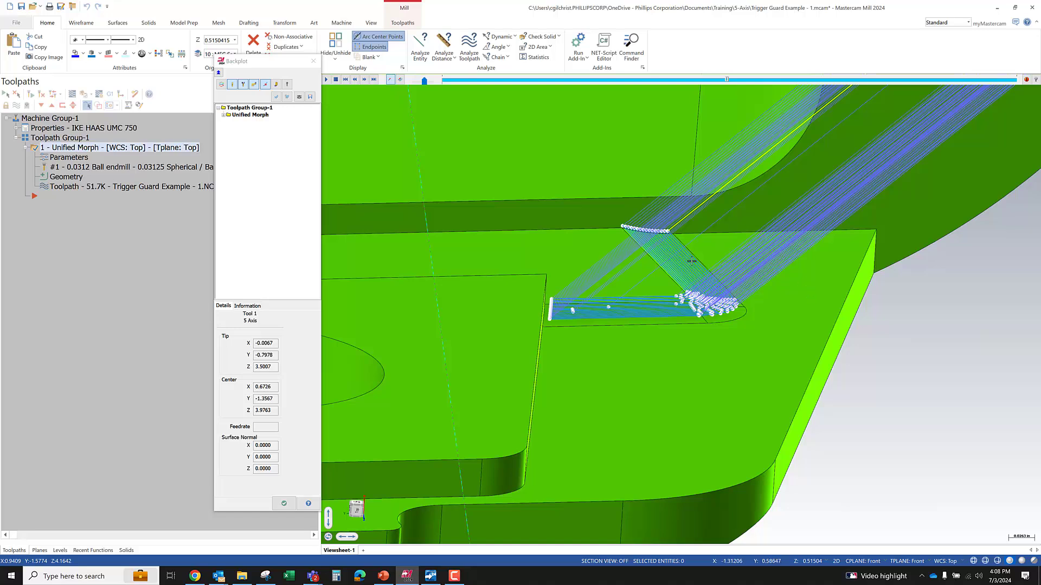
middle_click_drag(759, 251, 735, 255)
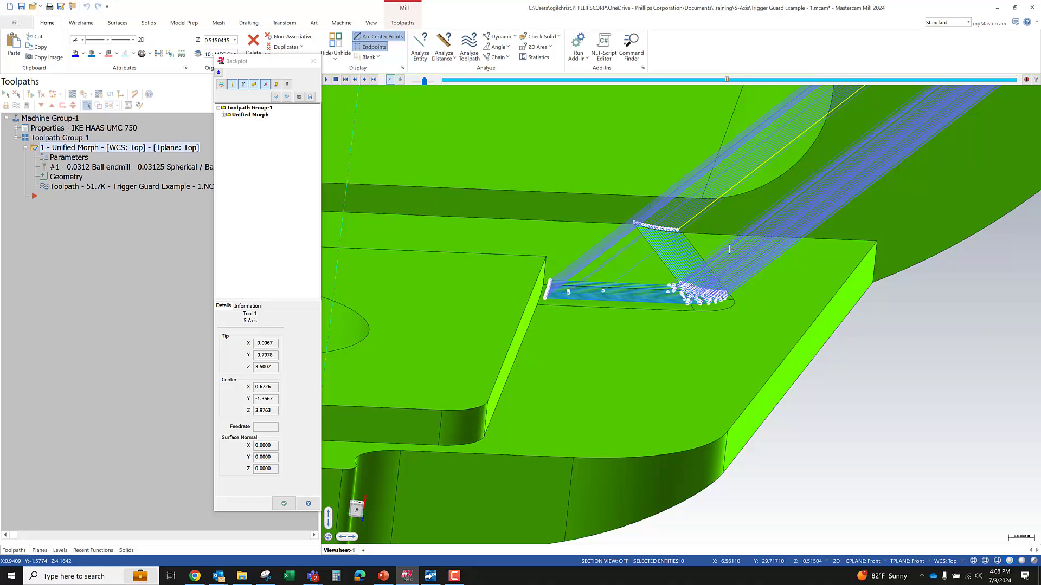
middle_click_drag(669, 282, 615, 358)
scroll(487, 326, "down", 3)
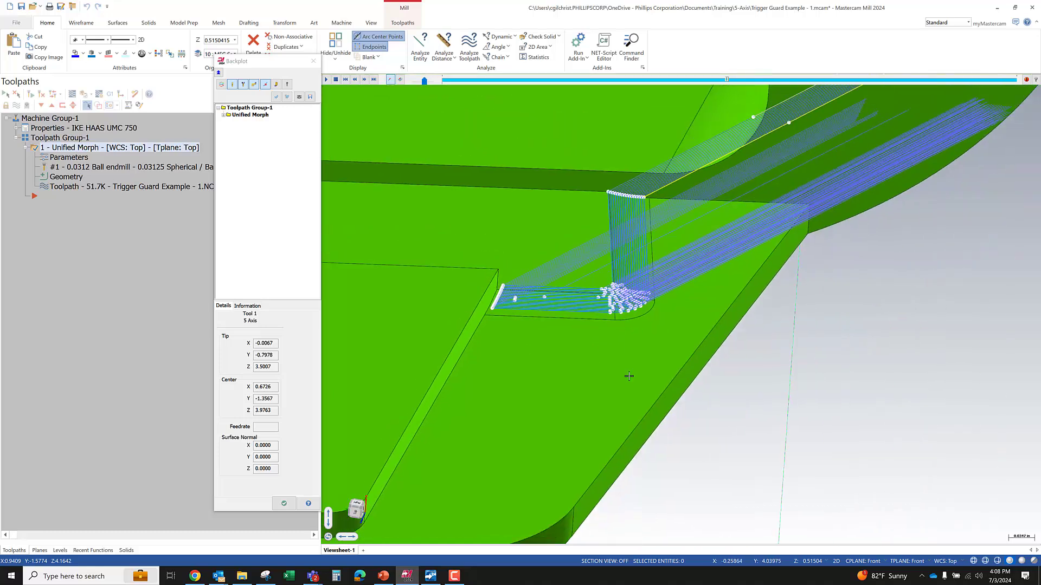
left_click(284, 503)
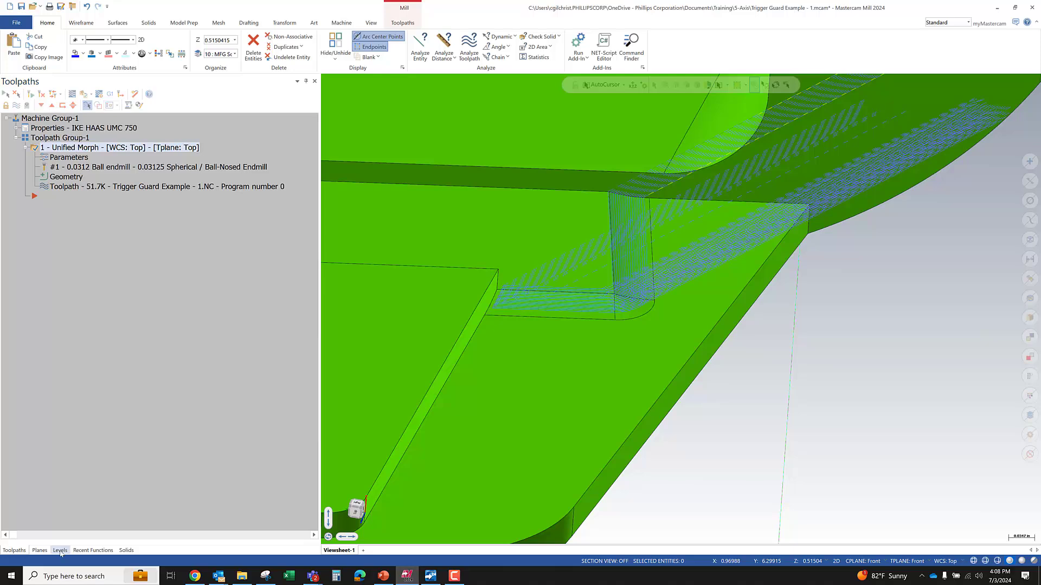
Step: Make level 15, surfaces for radius, the main level and the only visible one
left_click(60, 551)
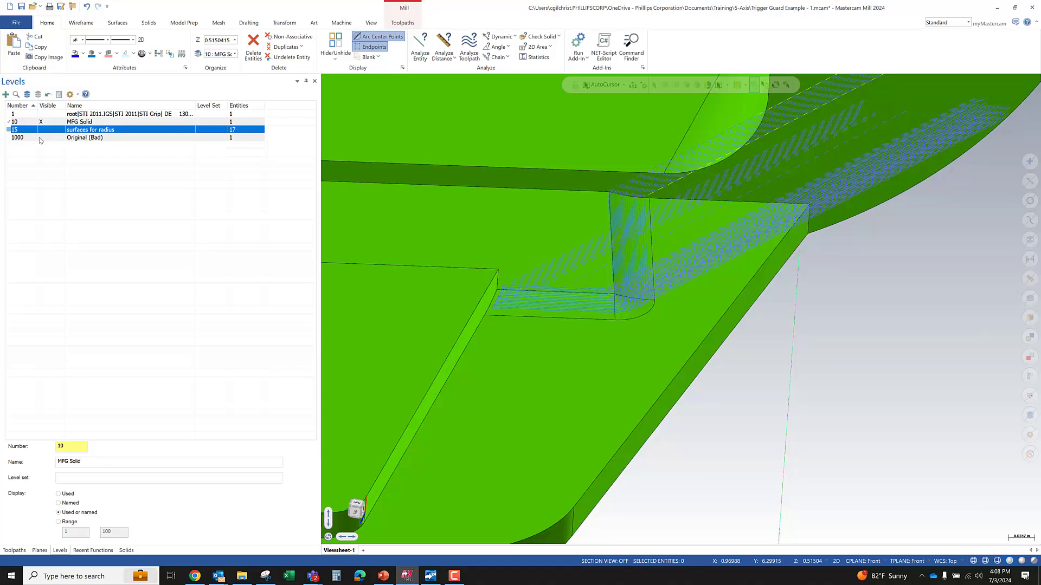
double_click(21, 131)
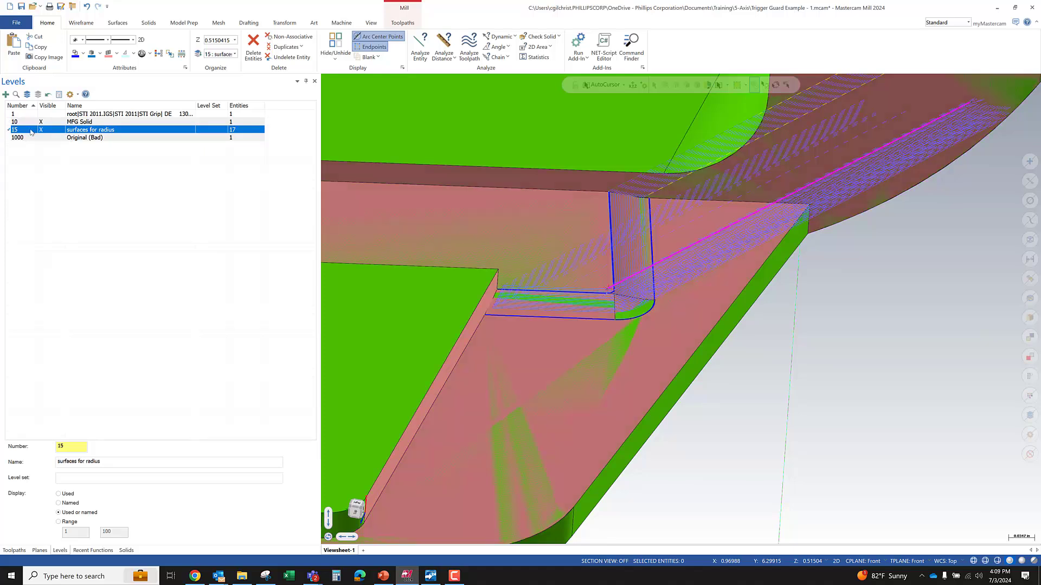
left_click(38, 94)
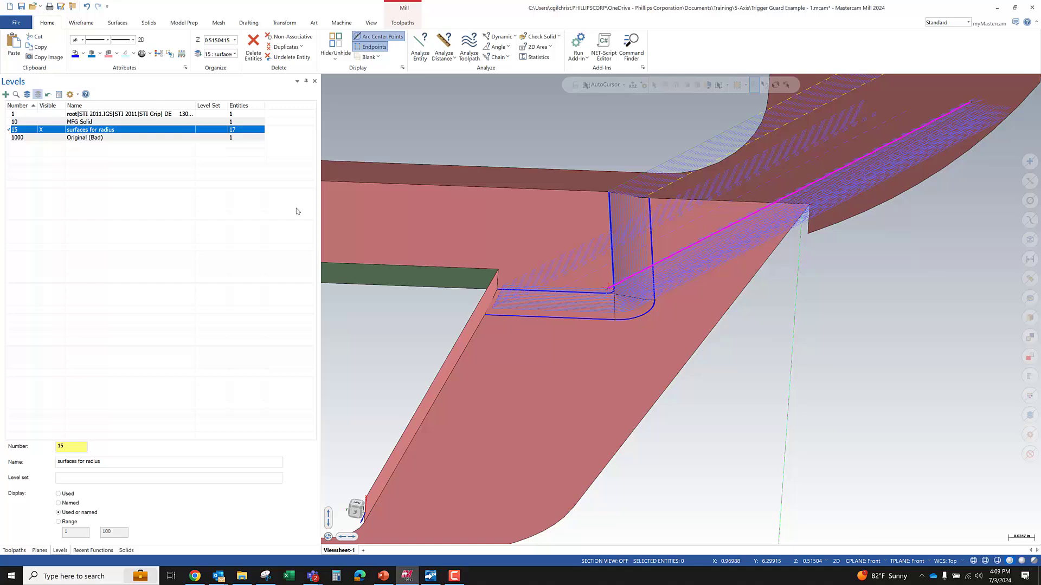
Step: Move the three radius surfaces of the corner pocket to a new level 20 named STOCK SURFS
left_click(576, 308)
left_click(631, 275)
left_click(634, 253)
right_click(841, 320)
left_click(936, 315)
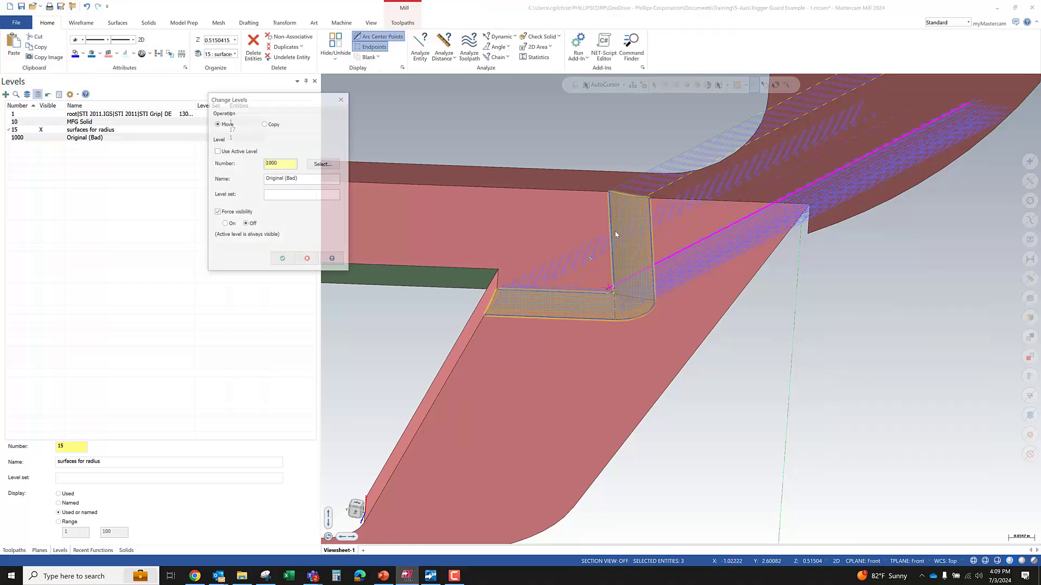
type("20")
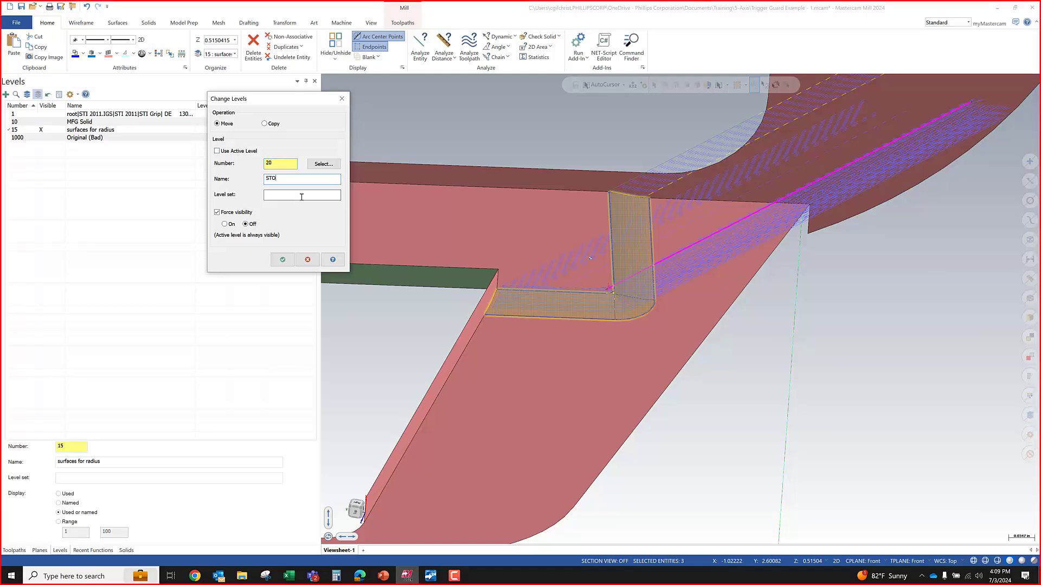
type("STOCK SURFS")
key("Return")
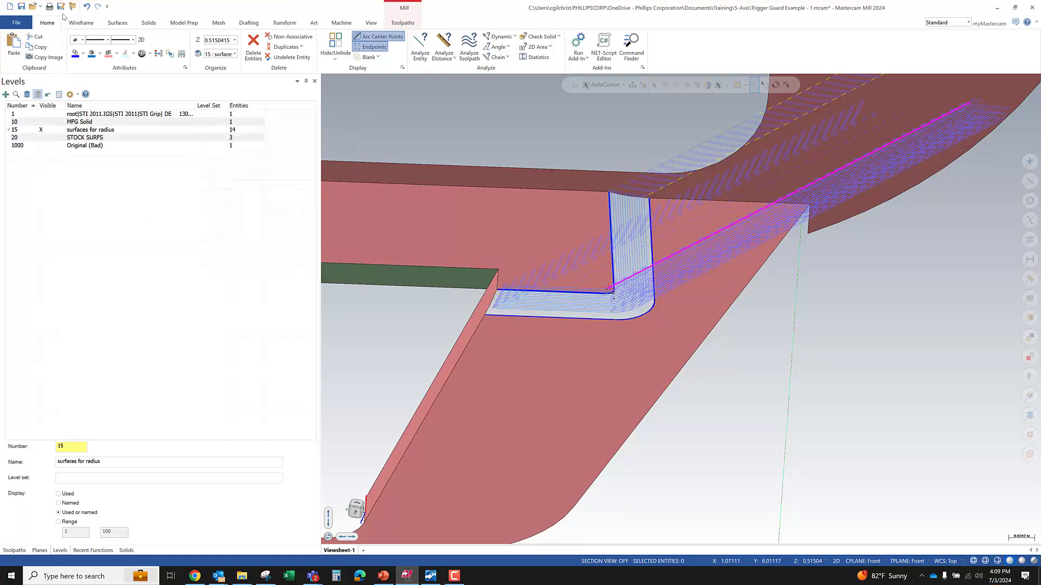
Step: Make level 20 the main level and copy its three radius surfaces to level 15, leaving only level 20 visible
left_click(29, 140)
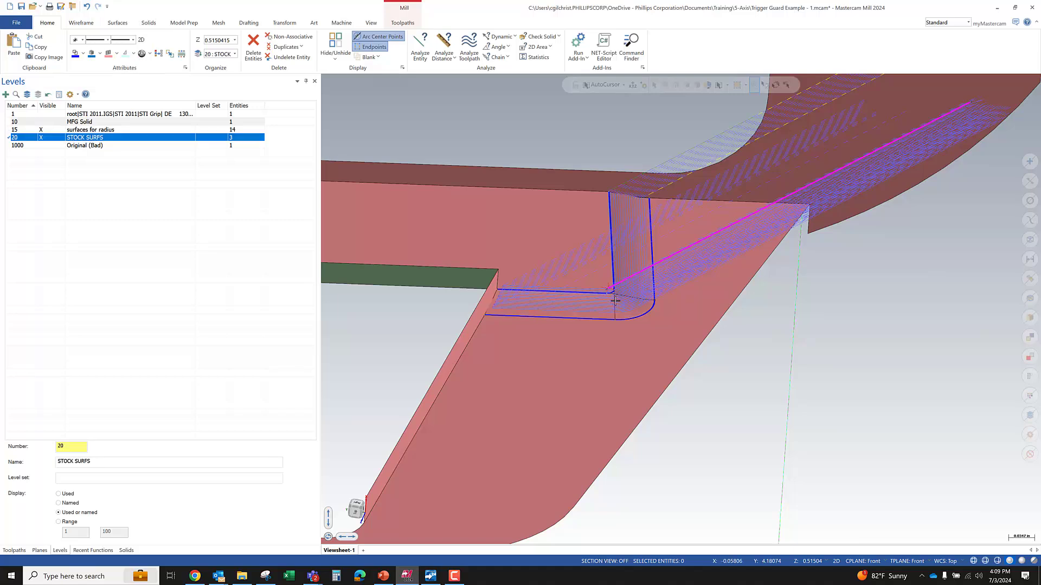
left_click(597, 310)
key("Escape")
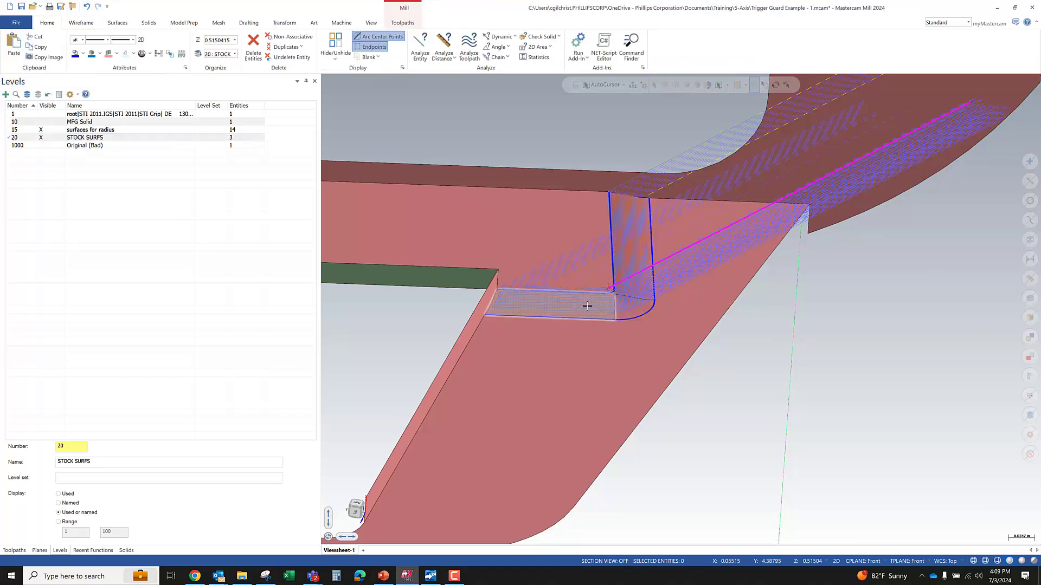
left_click(588, 305)
left_click(625, 311)
left_click(622, 241)
right_click(765, 334)
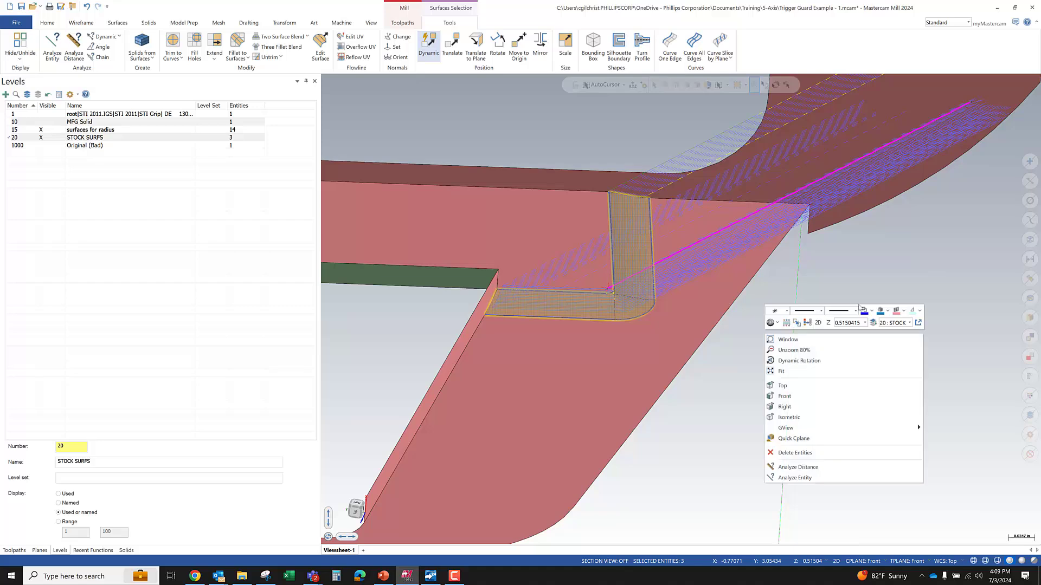
left_click(875, 324)
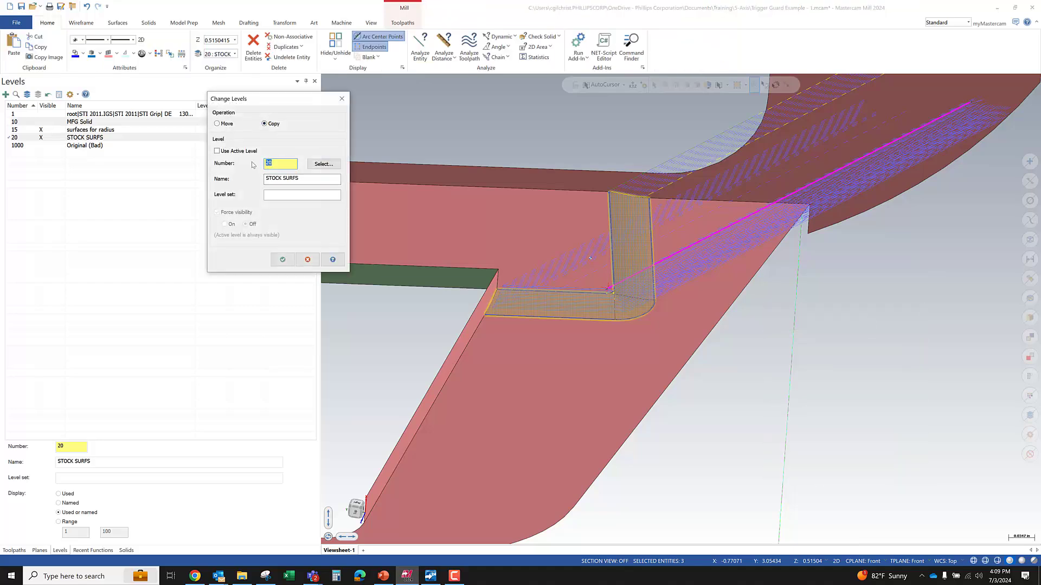
left_click(283, 259)
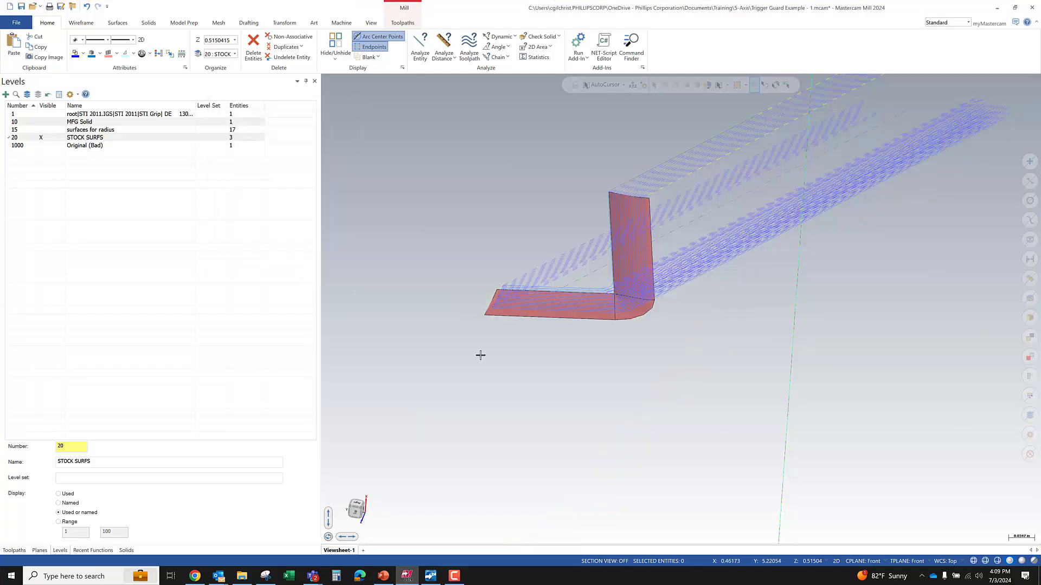
Step: Analyze the three surfaces on level 20 and check the toolpath associations of the long straight strip
left_click(631, 309)
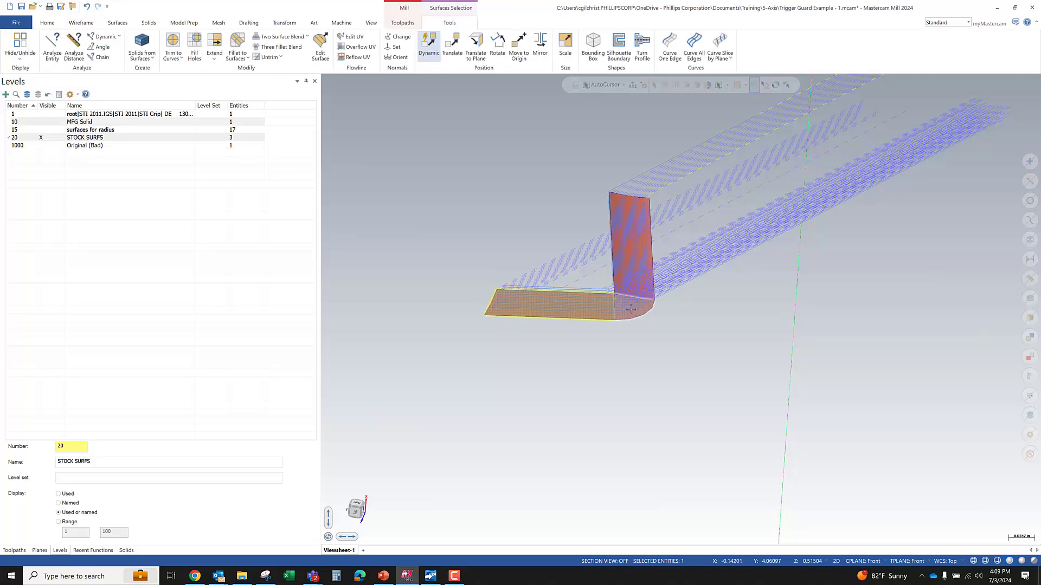
key("ctrl+a")
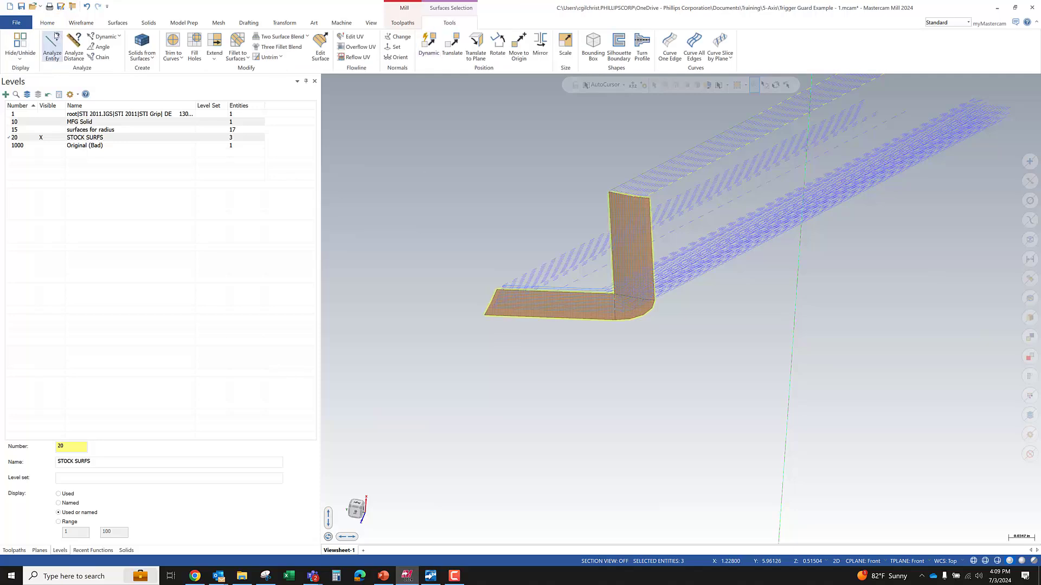
left_click(53, 42)
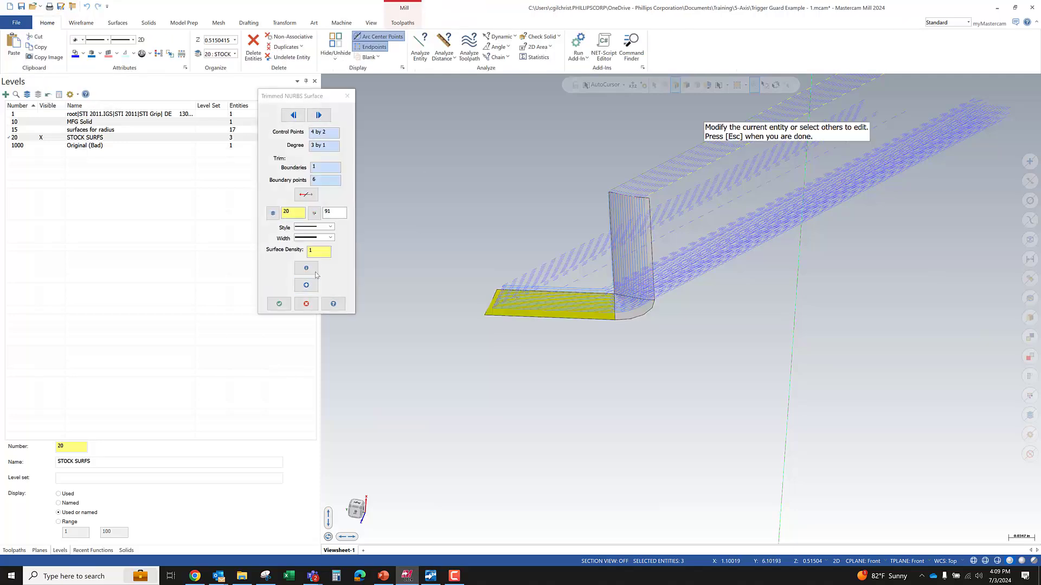
left_click(306, 269)
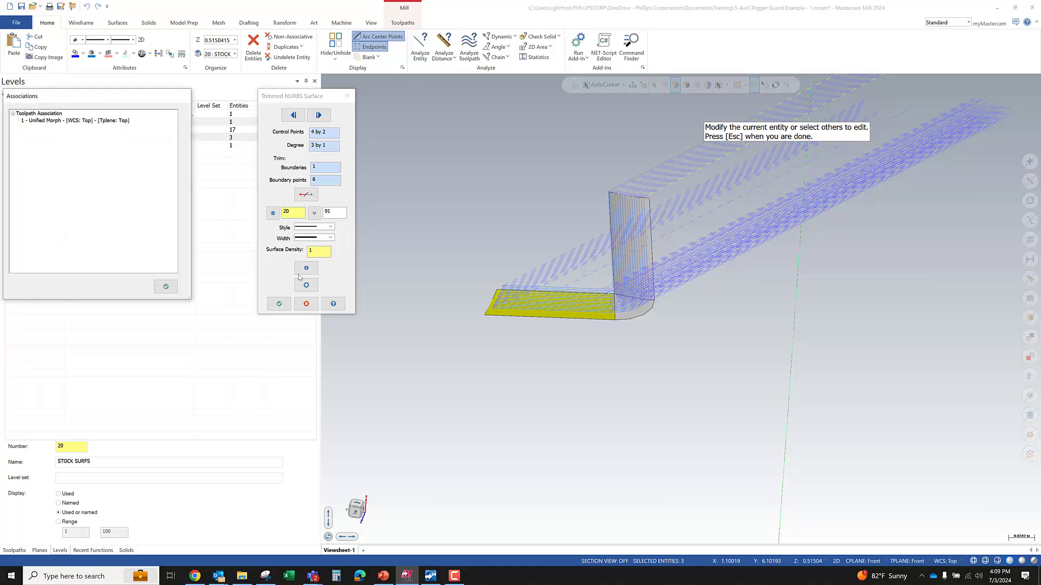
left_click(166, 287)
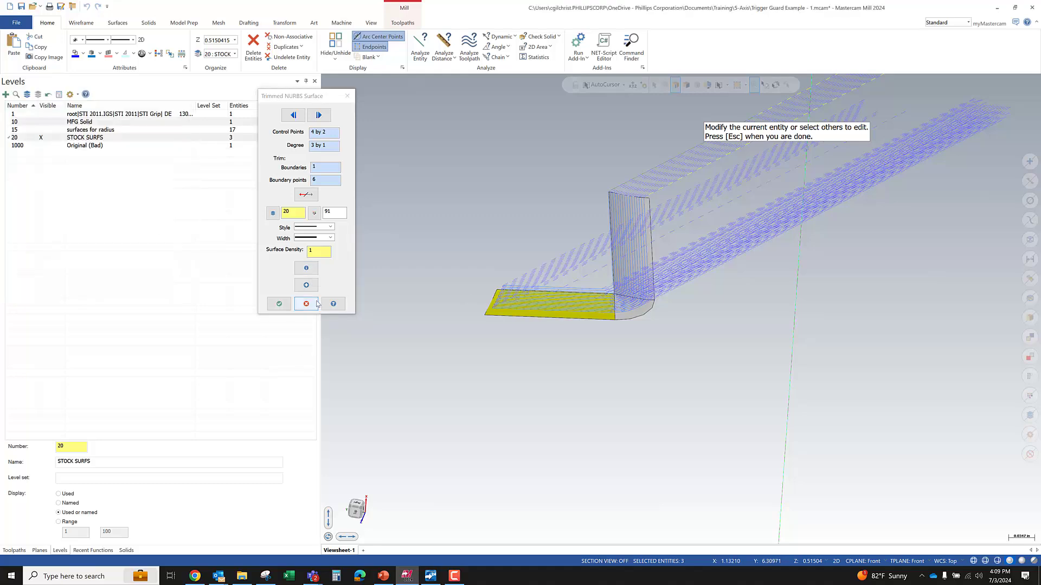
key("Escape")
Step: Analyze the level 20 surfaces again, checking the toolpath associations of the straight strip and the rounded corner surface
left_click(628, 313)
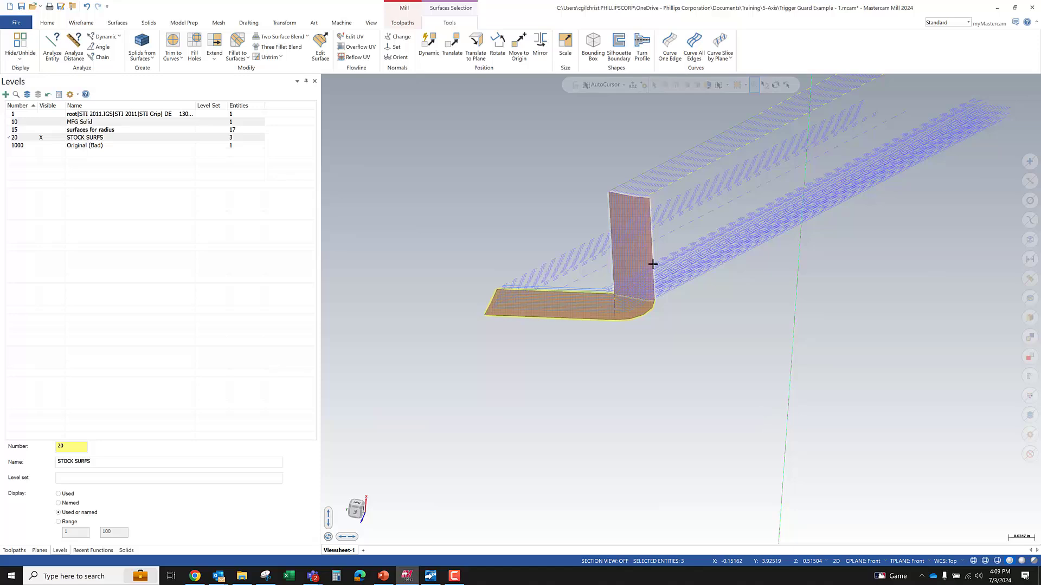
middle_click_drag(618, 310, 629, 312)
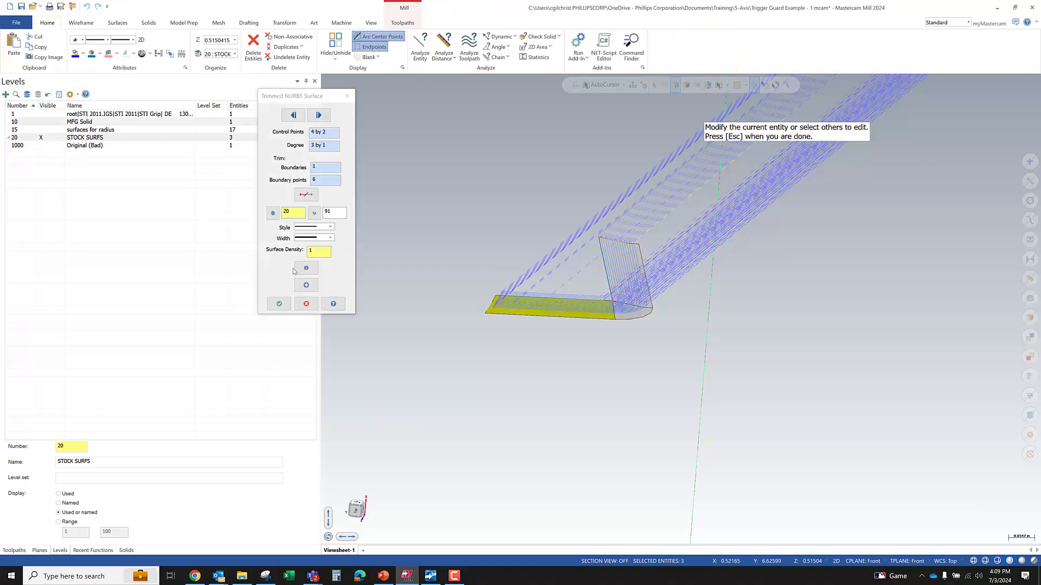
left_click(298, 272)
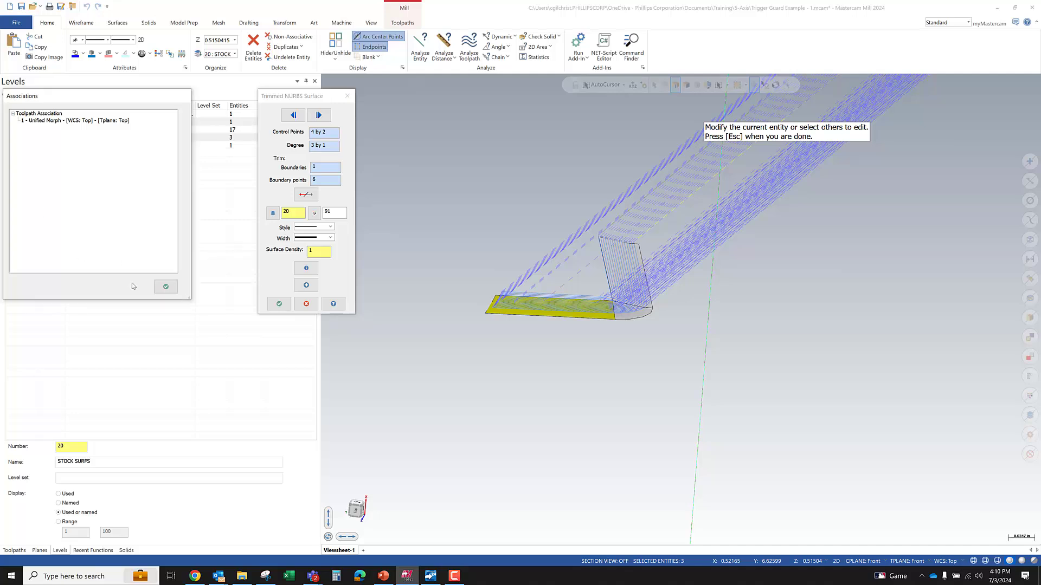
left_click(163, 288)
left_click(638, 320)
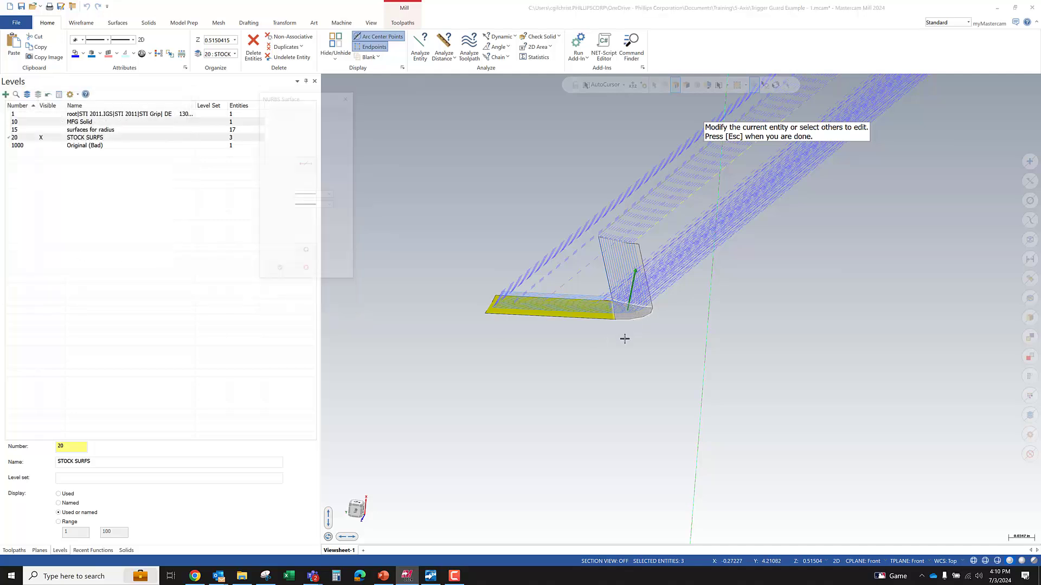
left_click(306, 236)
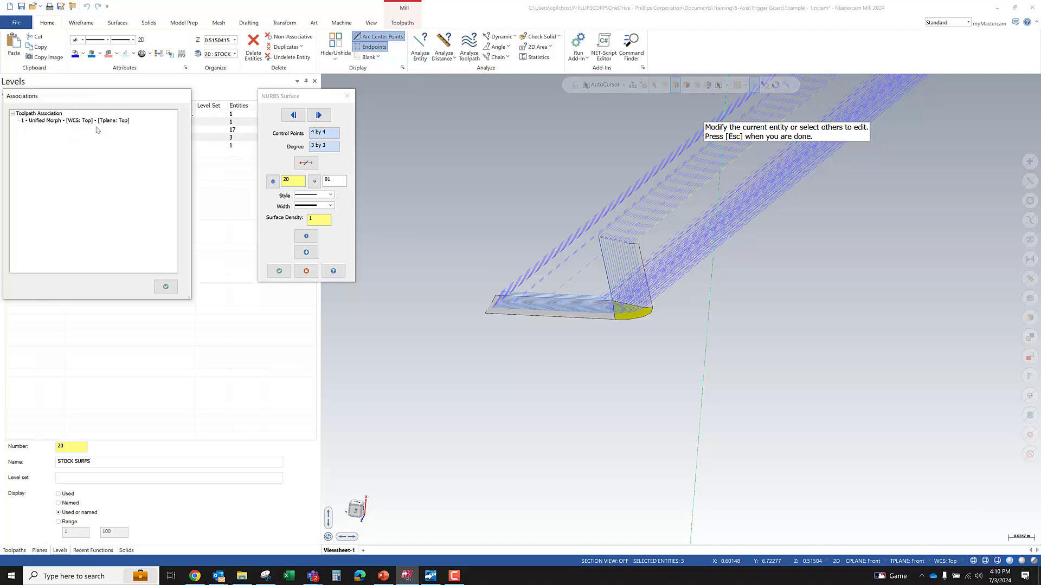
left_click(166, 287)
key("Escape")
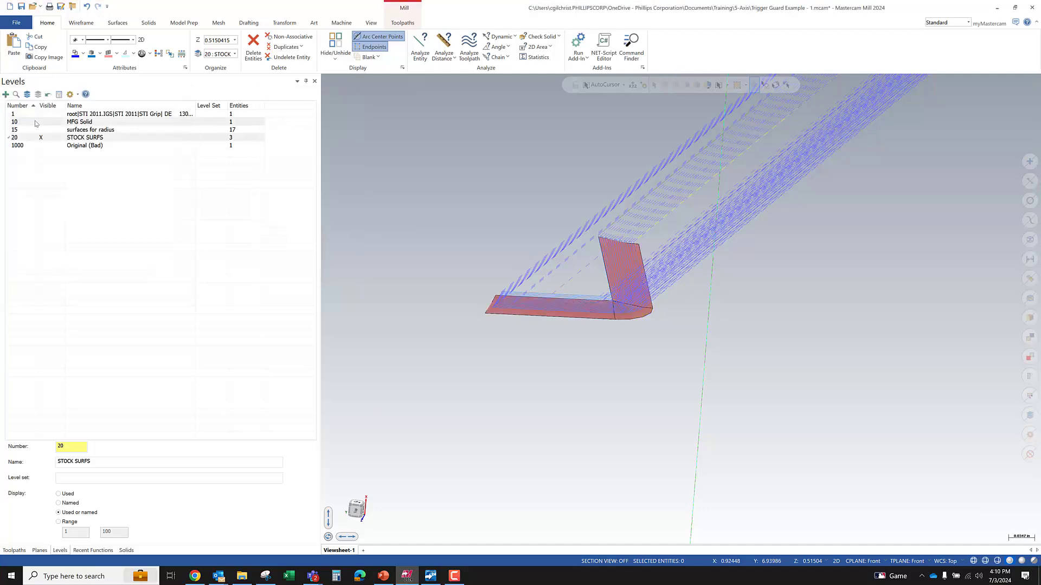
Step: Make level 15 the main level, hide level 20, and isolate the three radius surfaces of the corner pocket
left_click(30, 131)
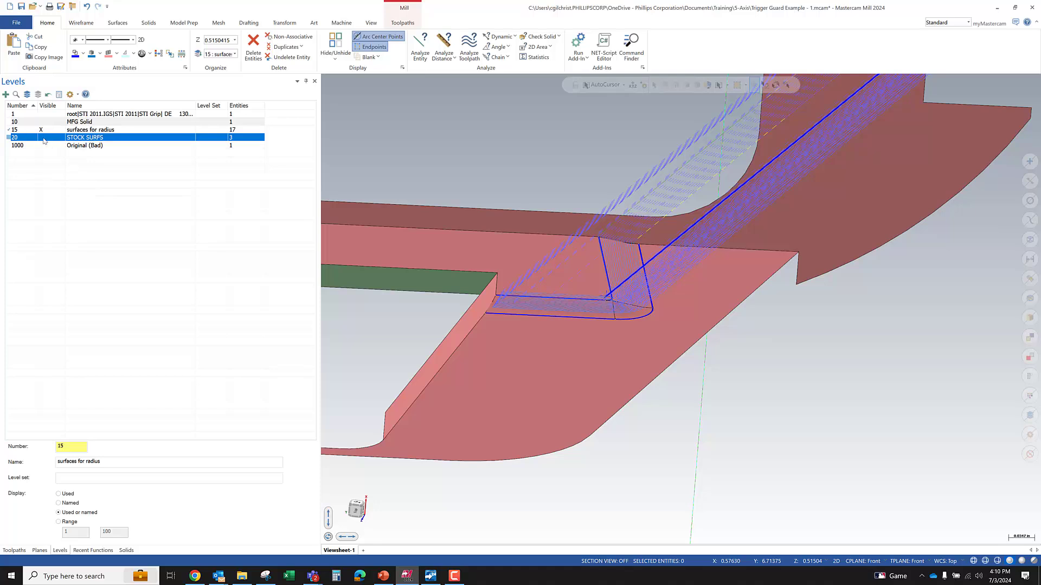
left_click(569, 307)
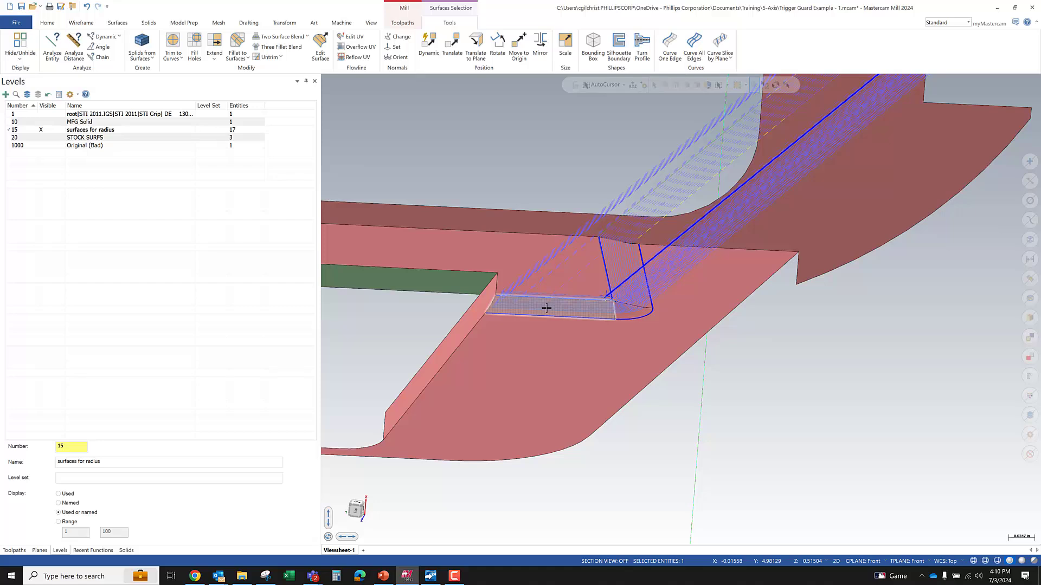
scroll(547, 308, "up", 2)
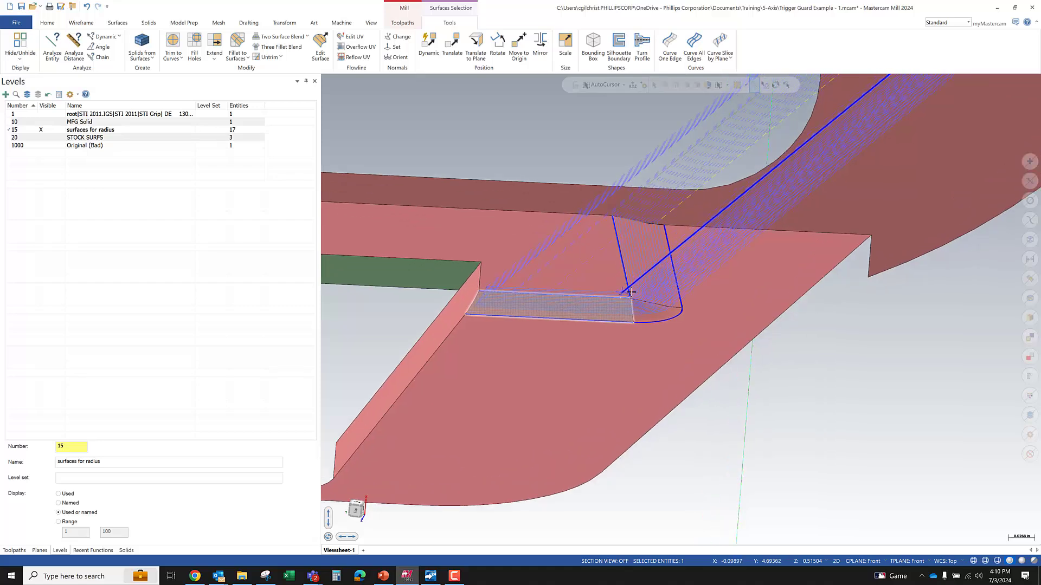
middle_click_drag(553, 308, 515, 328)
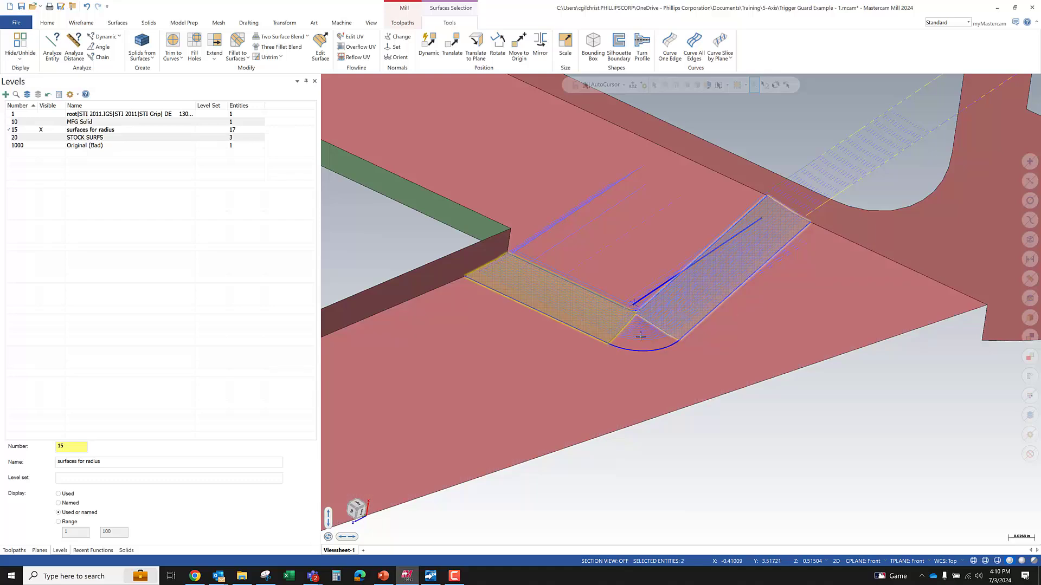
left_click(675, 339)
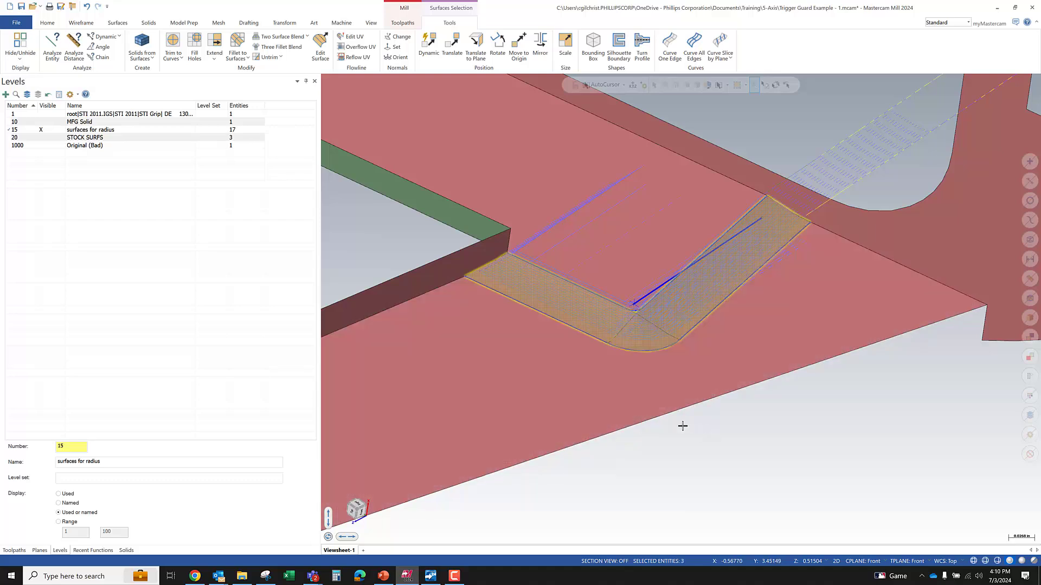
key("alt+e")
middle_click_drag(683, 426, 835, 328)
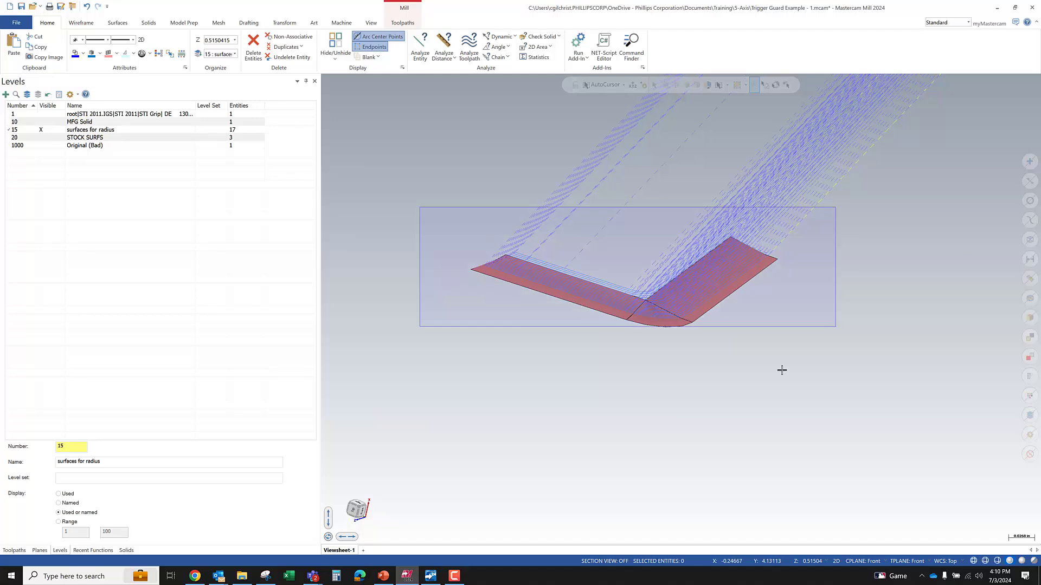
Step: Recolor the three selected radius surfaces of the corner pocket dark green
right_click(848, 227)
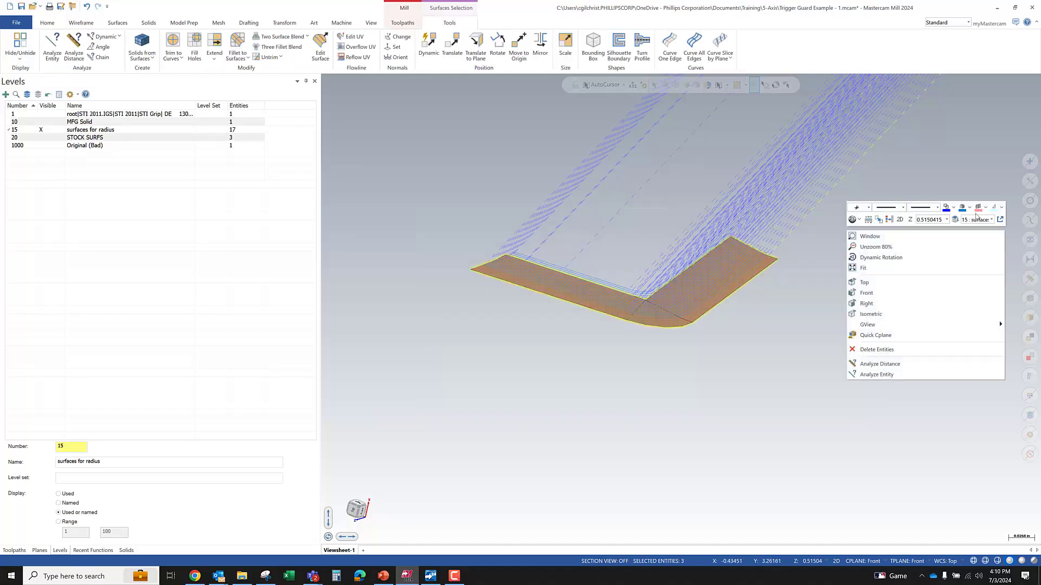
left_click(985, 208)
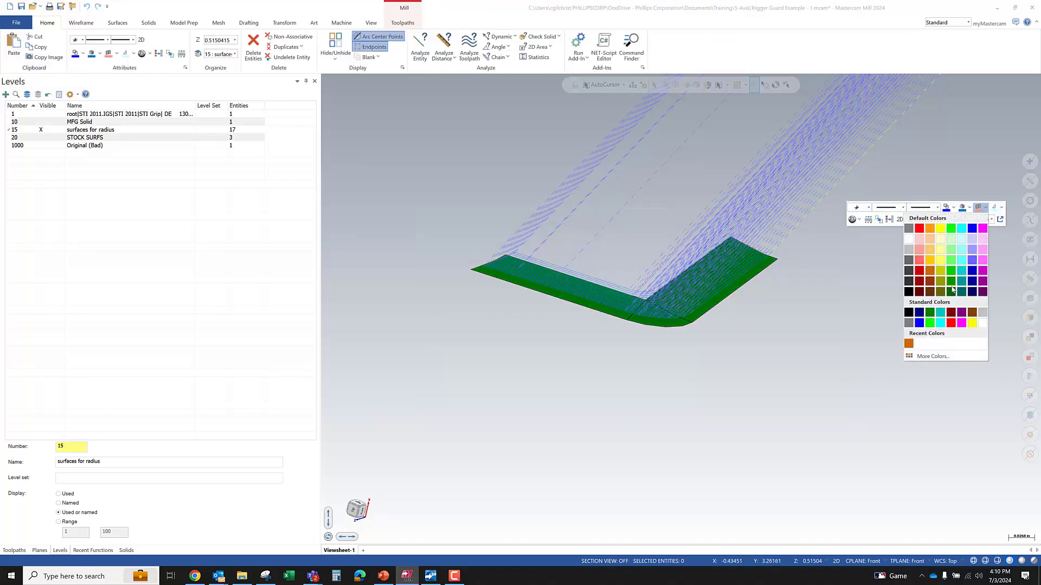
left_click(951, 281)
middle_click_drag(952, 282, 435, 327)
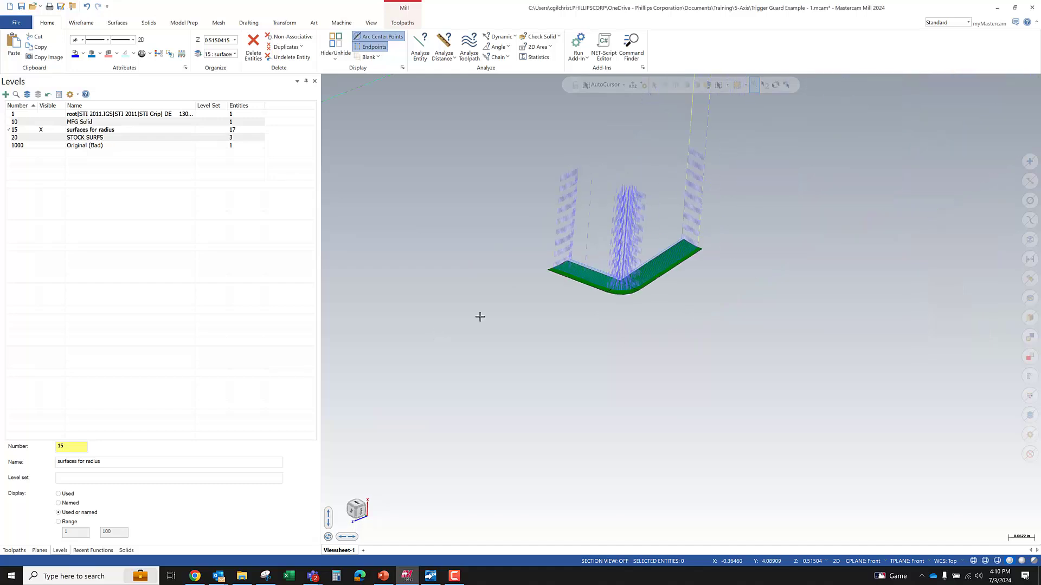
Step: Analyze the surface properties of the shorter straight strip and close them without changes
scroll(644, 278, "up", 2)
left_click(574, 271)
left_click(53, 47)
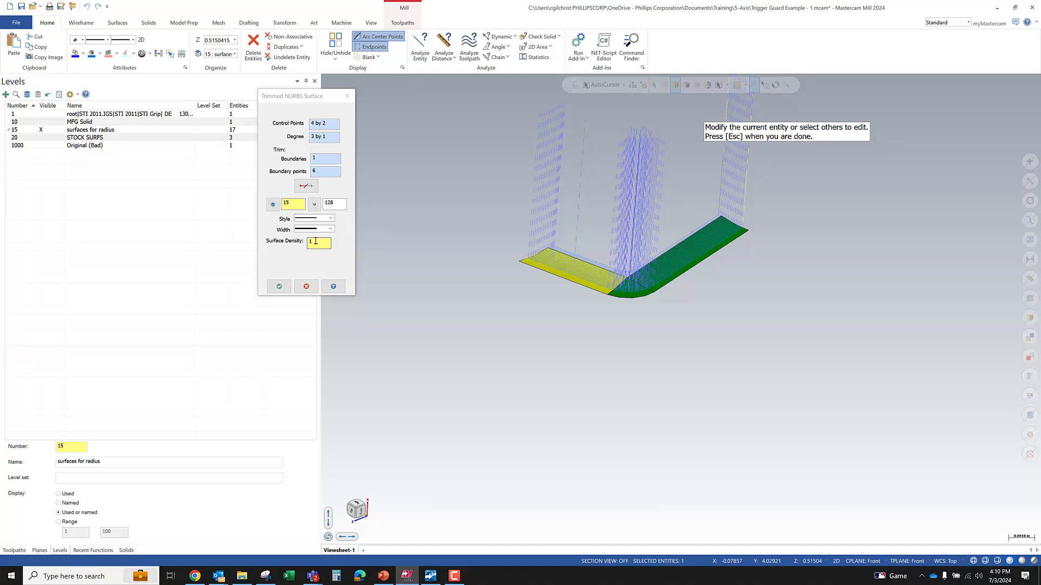
left_click(306, 287)
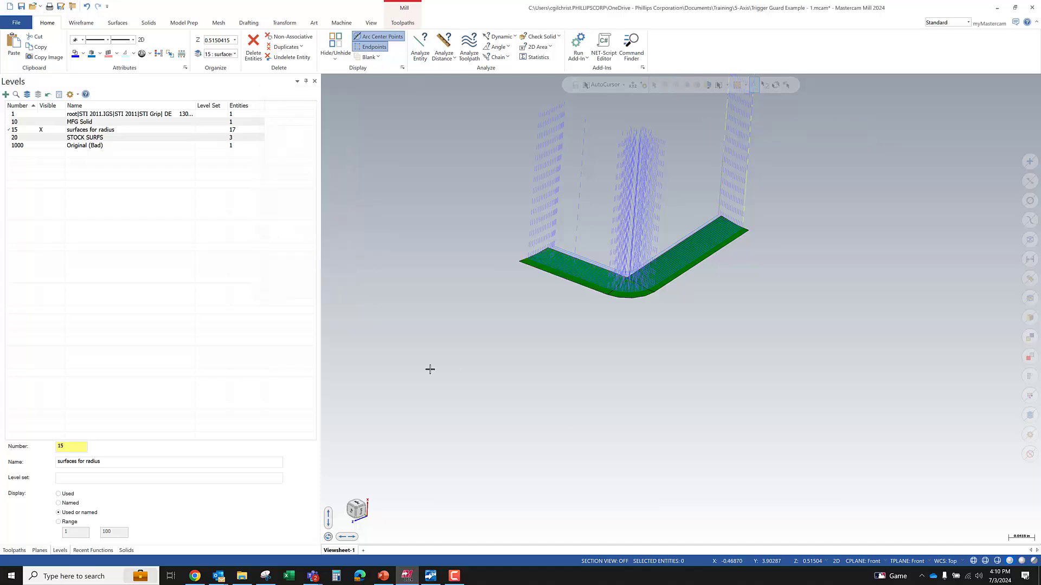
Step: Create Curve One Edge curves along the inner and outer long edges of both straight strips
scroll(728, 237, "up", 2)
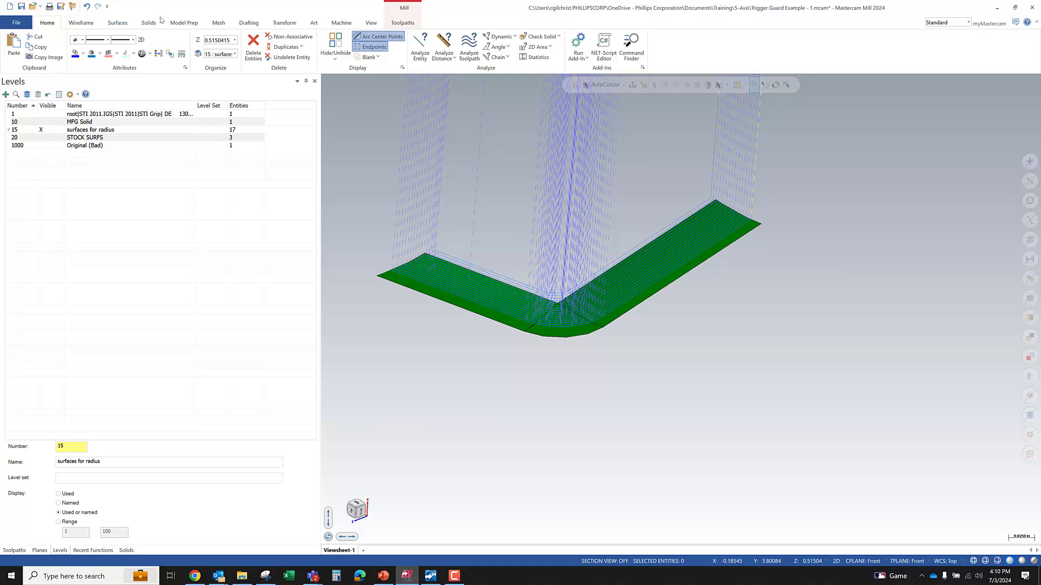
left_click(77, 24)
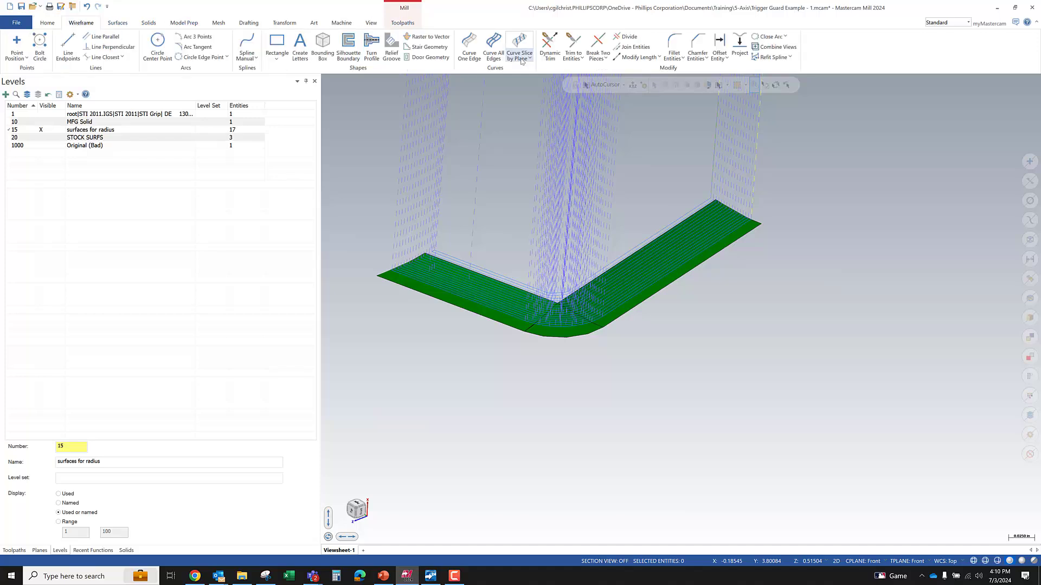
left_click(469, 48)
left_click(449, 287)
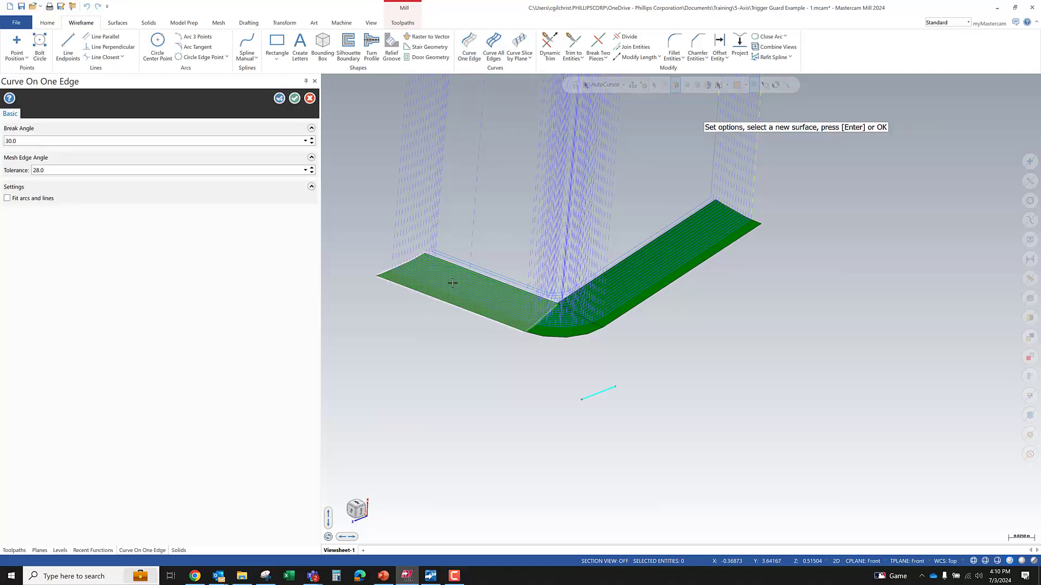
right_click(457, 271)
left_click(511, 261)
left_click(469, 279)
left_click(487, 269)
left_click(586, 271)
left_click(641, 287)
left_click(641, 286)
left_click(678, 318)
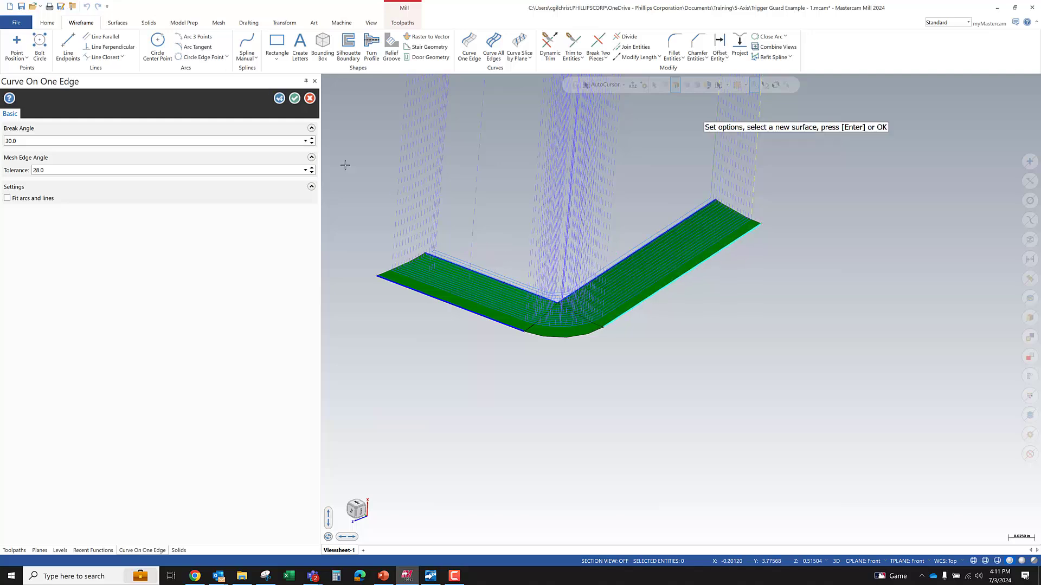
left_click(295, 99)
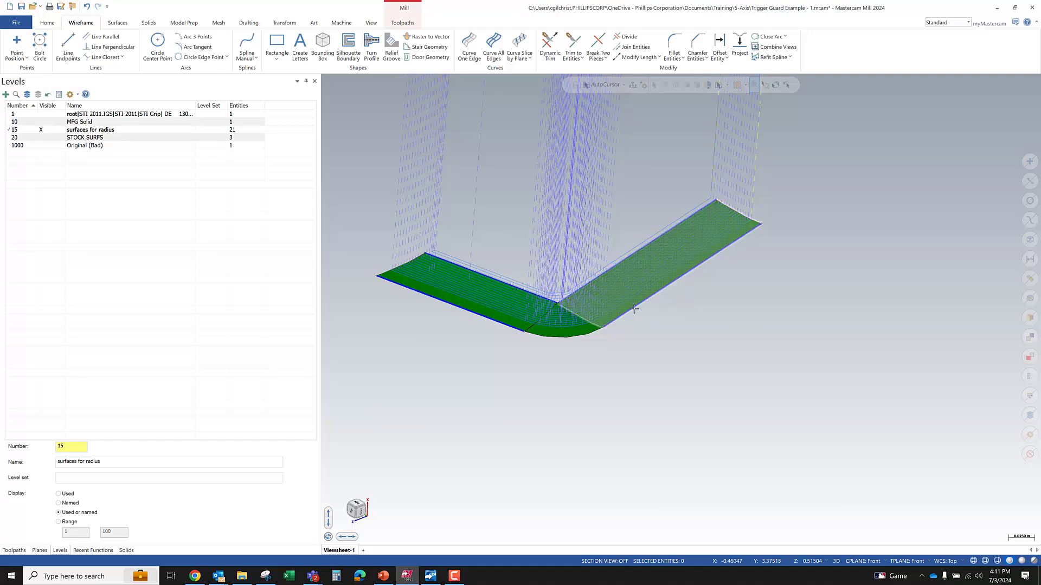
Step: Shorten the four edge curves by 0.1 at their ends farthest from the corner
scroll(654, 391, "down", 1)
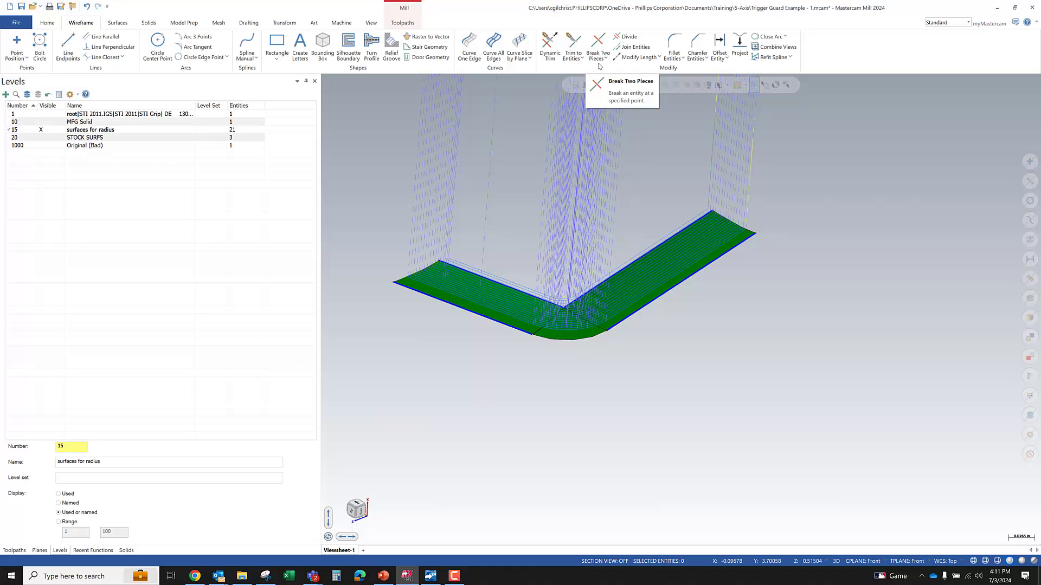
left_click(637, 57)
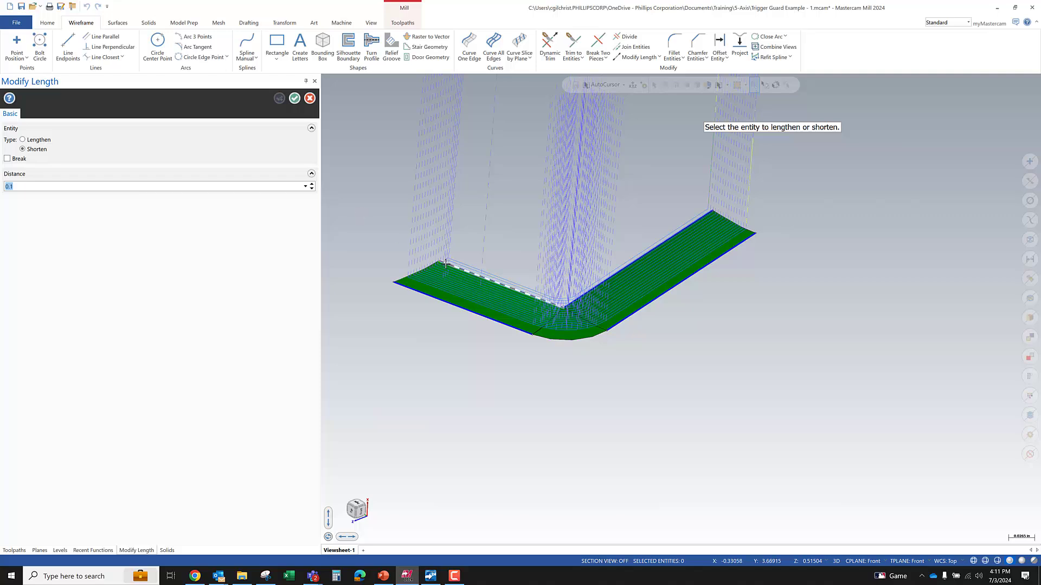
left_click(426, 295)
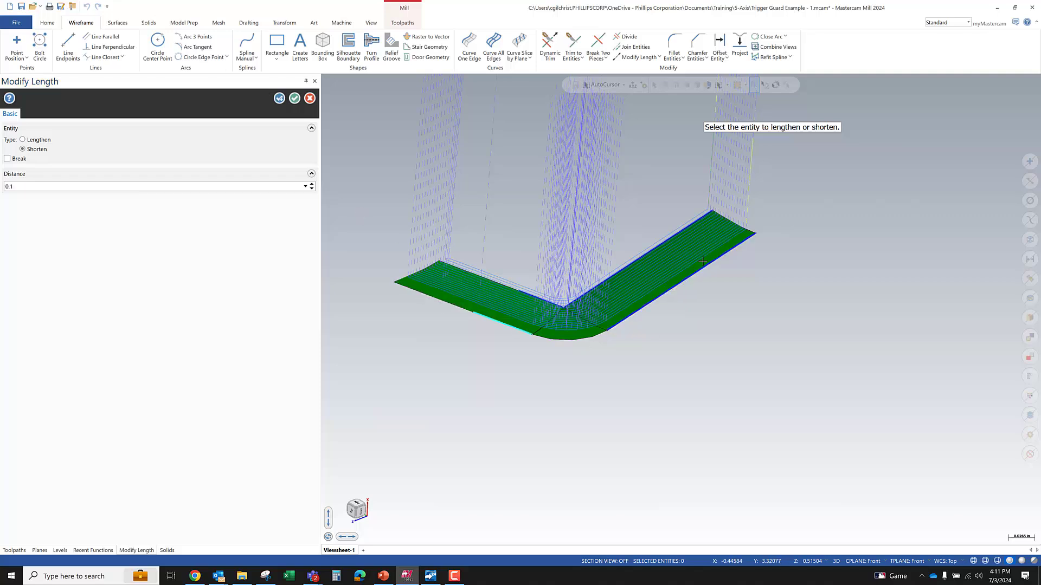
left_click(689, 225)
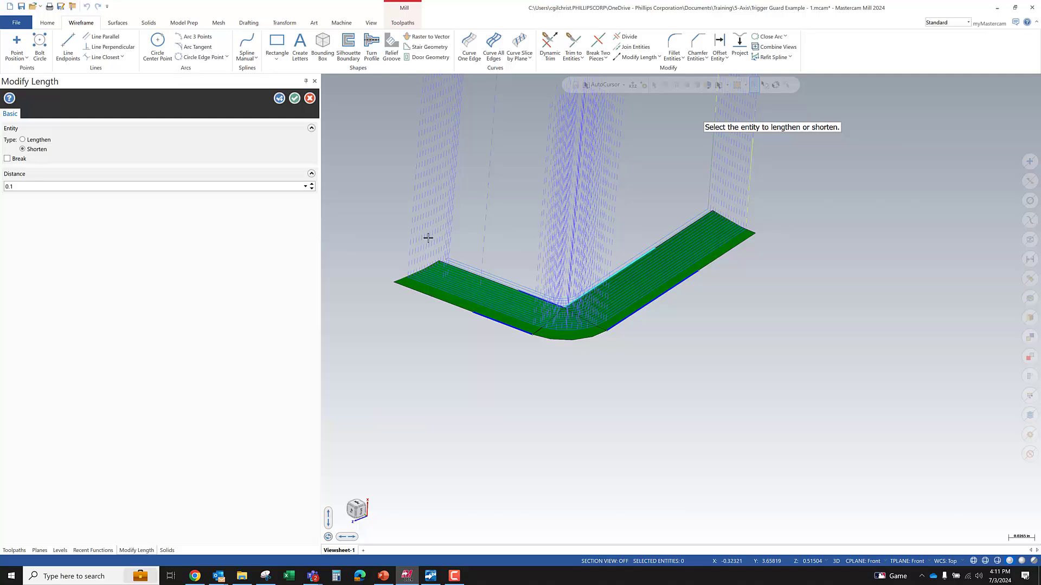
left_click(307, 100)
Step: Create V-direction Curve Constant Parameter curves across both straight strips at the ends of the shortened edge curves
mouse_move(658, 306)
middle_mouse_down()
mouse_move(662, 336)
mouse_move(655, 303)
middle_mouse_up()
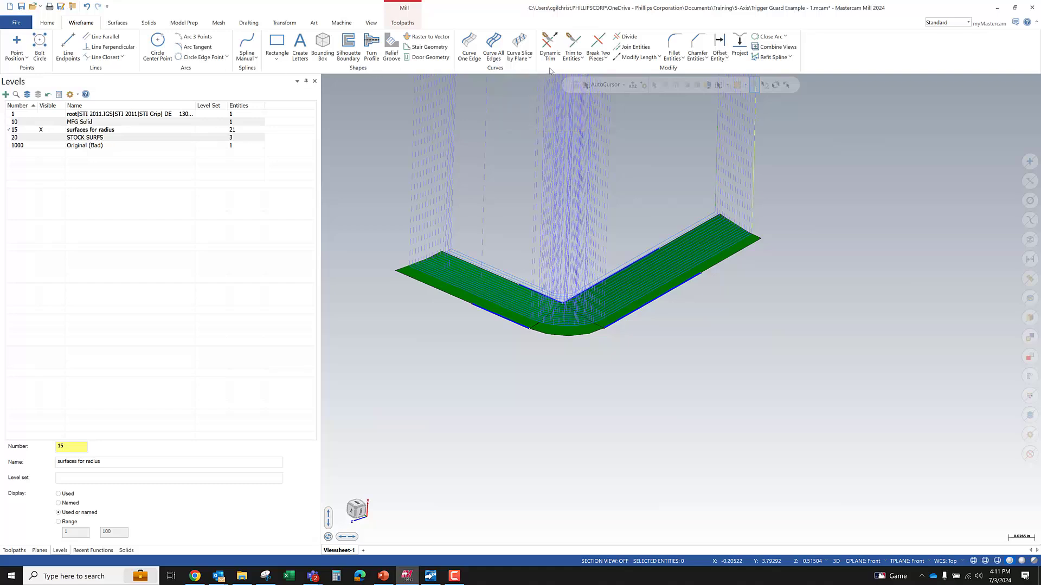
left_click(528, 58)
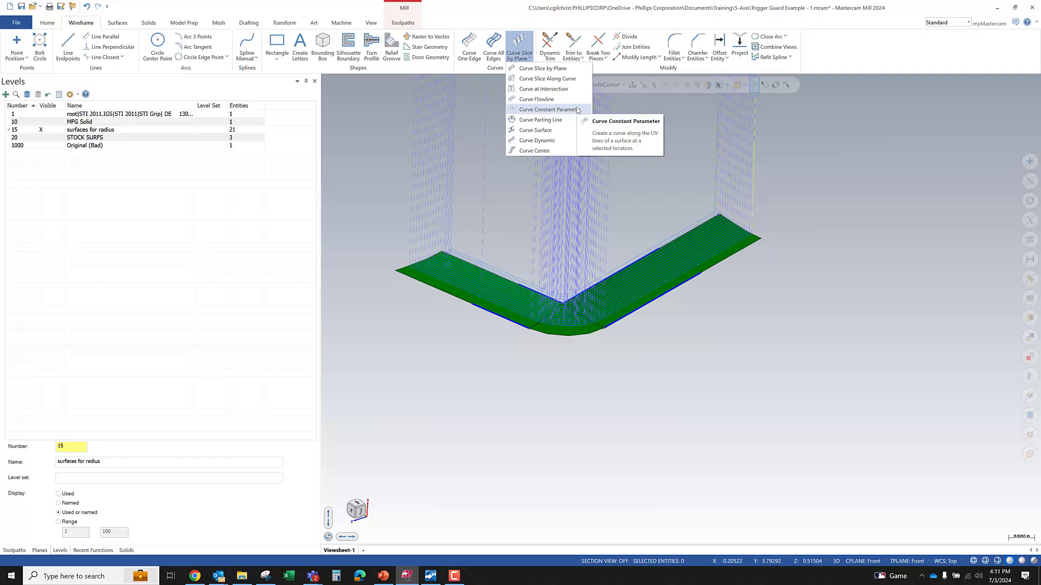
left_click(549, 110)
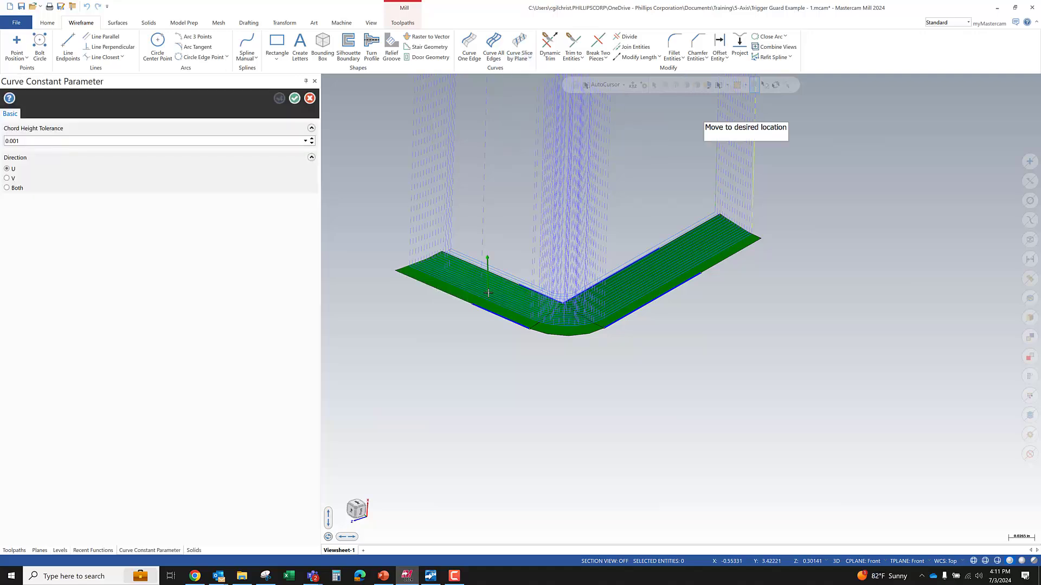
left_click(521, 287)
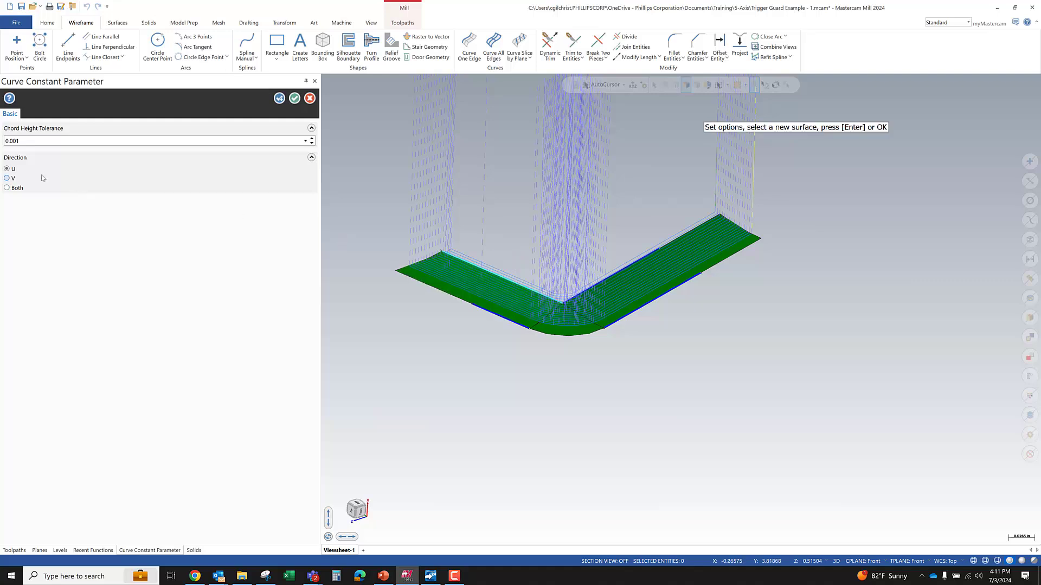
left_click(13, 179)
left_click(279, 98)
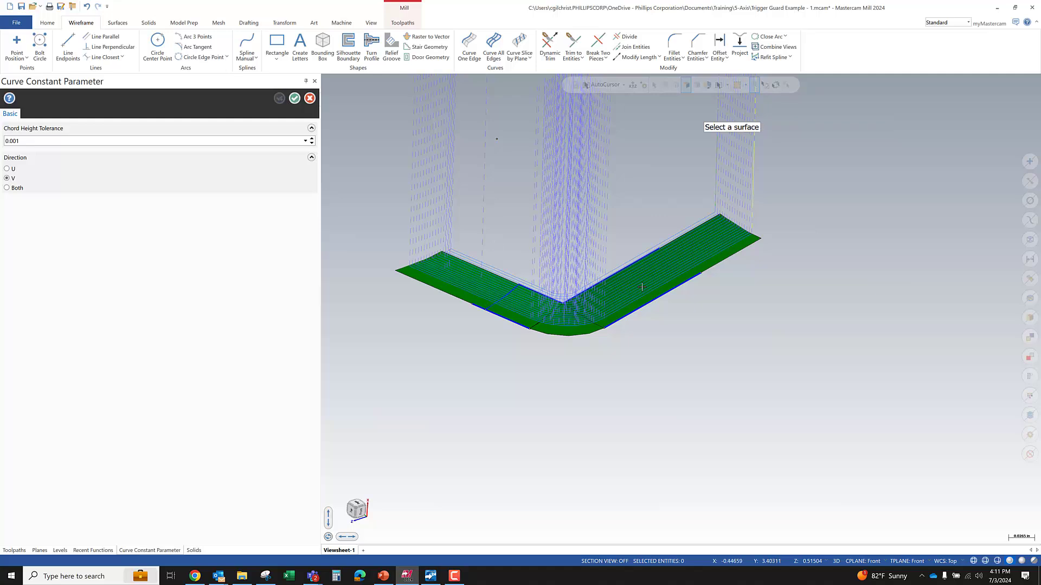
left_click(639, 274)
left_click(660, 247)
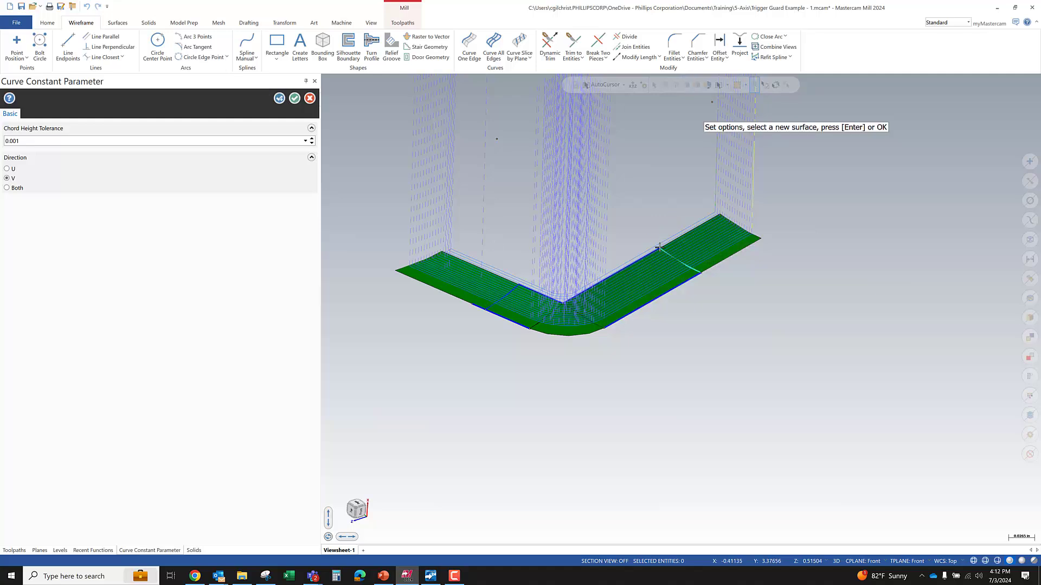
left_click(295, 98)
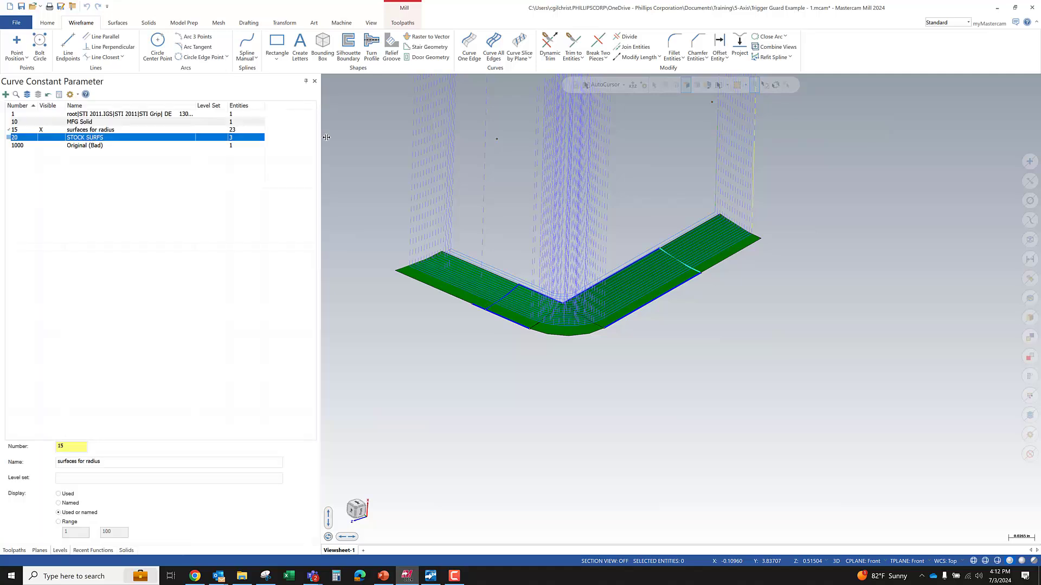
Step: Trim the shorter strip to its cross curve, keeping the corner side, with curves projected normal within 0.1 and extended to the edge
left_click(116, 22)
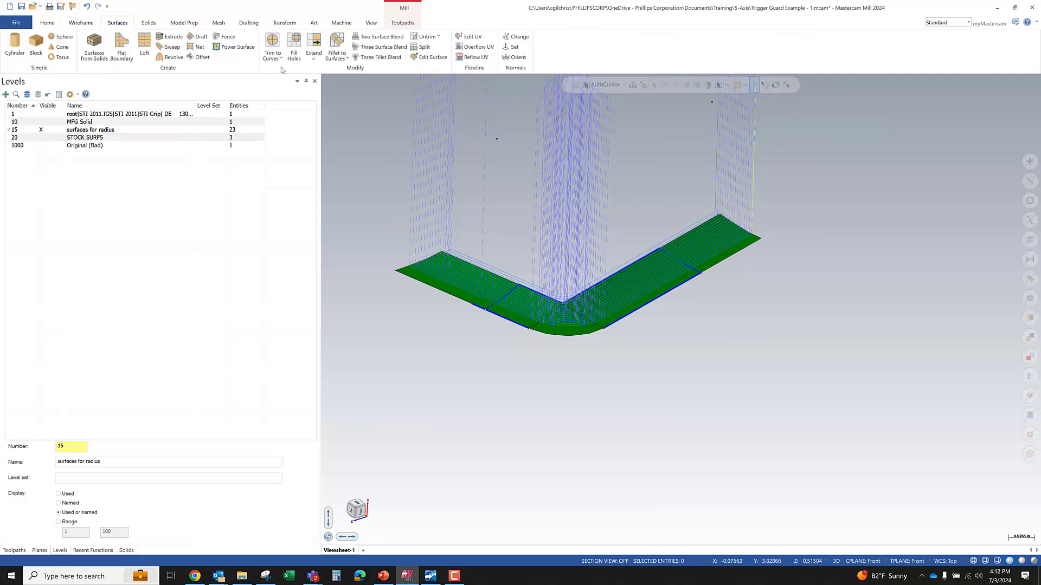
left_click(272, 42)
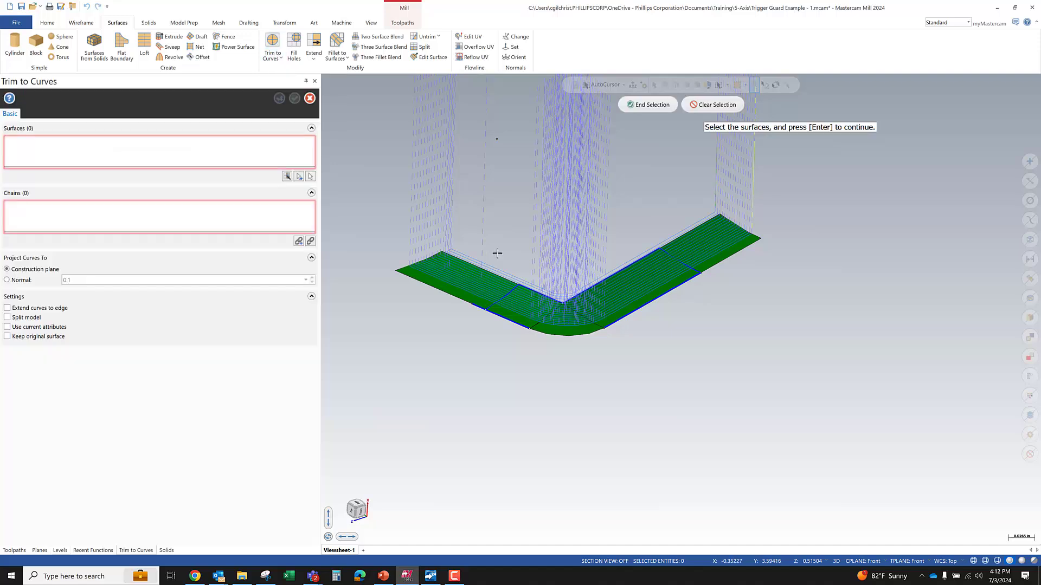
left_click(513, 306)
key("Return")
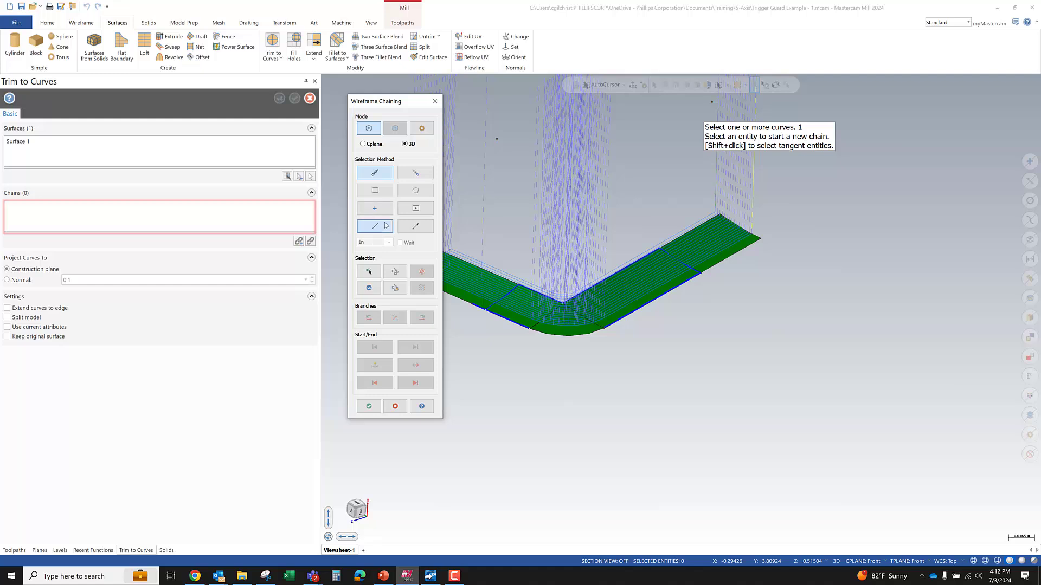
left_click(375, 226)
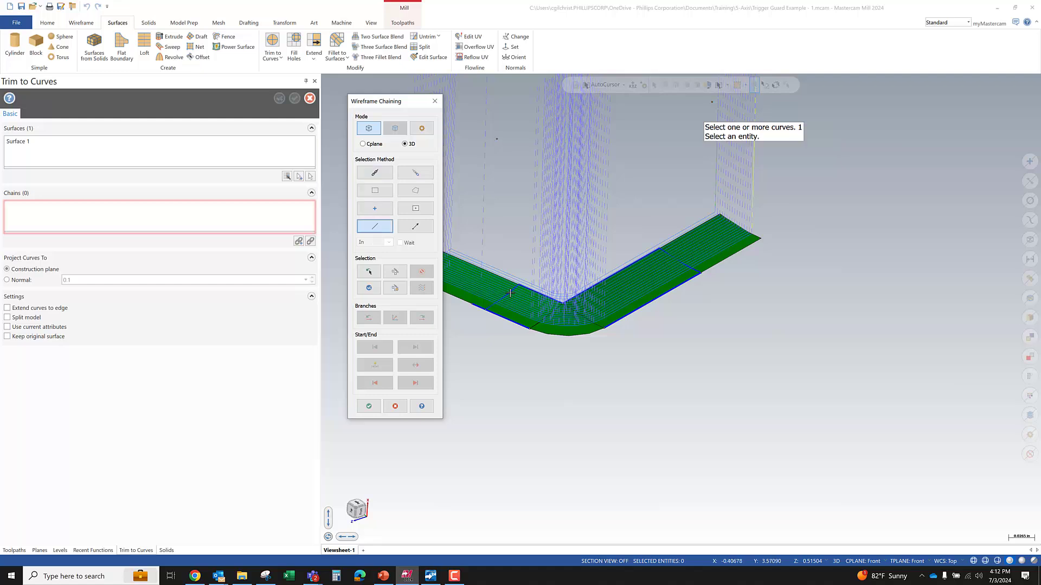
left_click(511, 293)
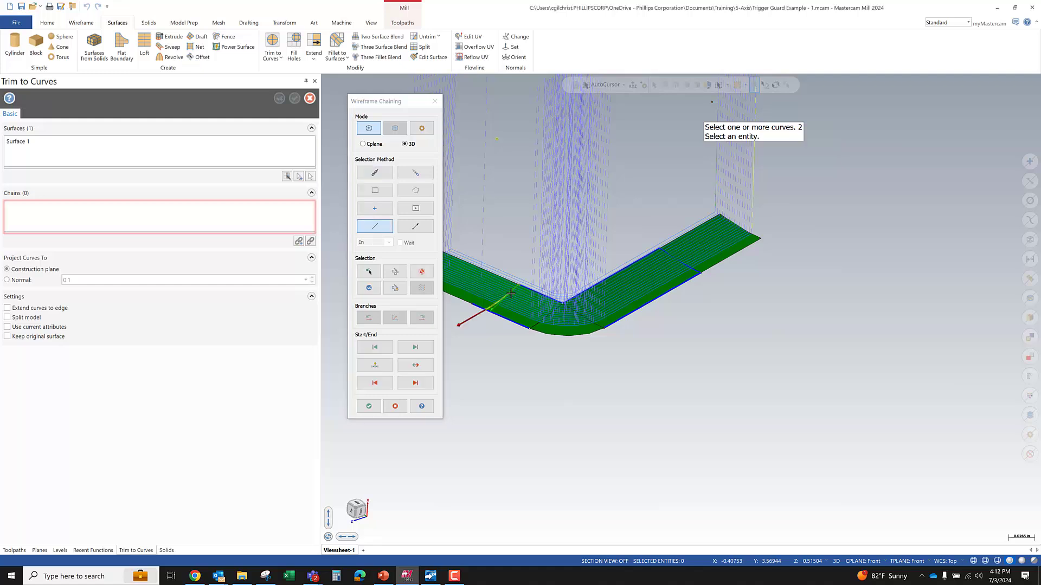
left_click(369, 406)
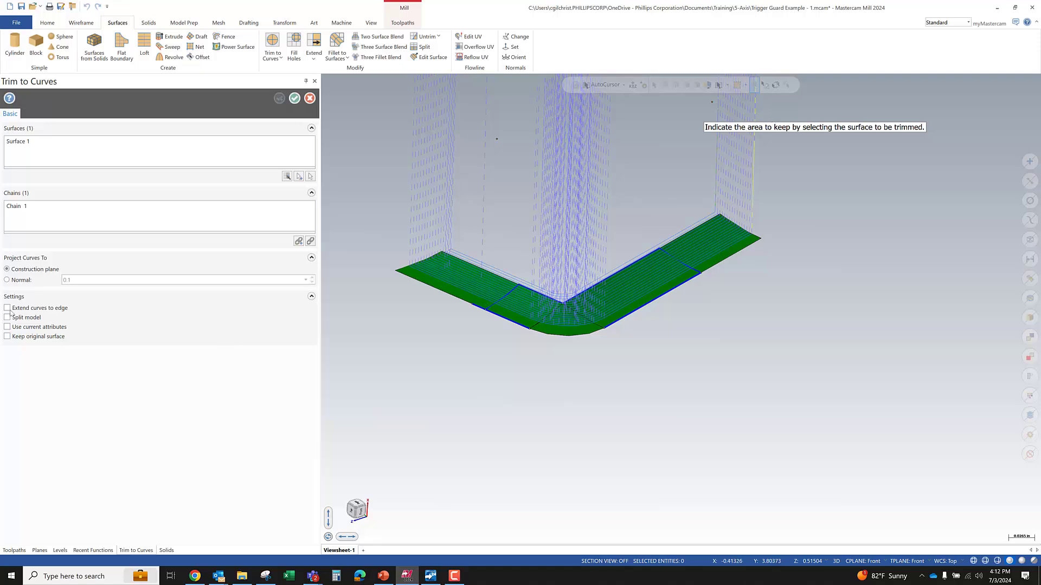
left_click(501, 295)
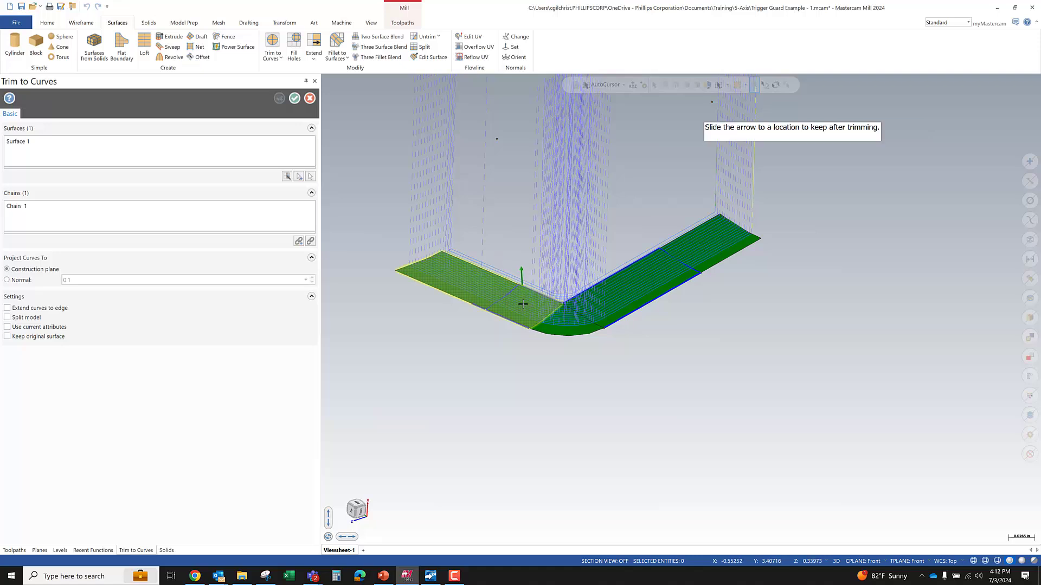
left_click(521, 304)
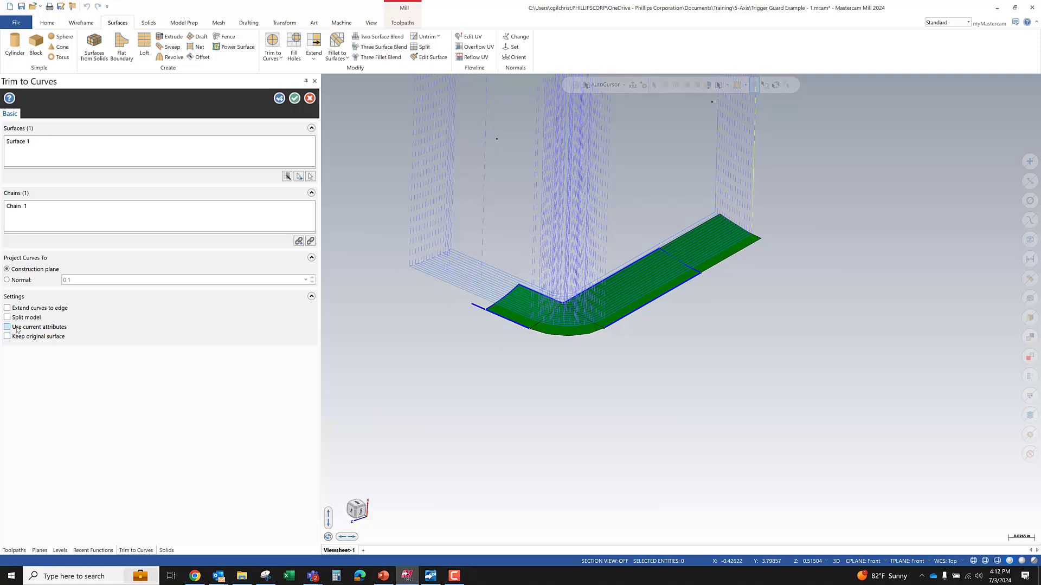
left_click(59, 309)
left_click(280, 98)
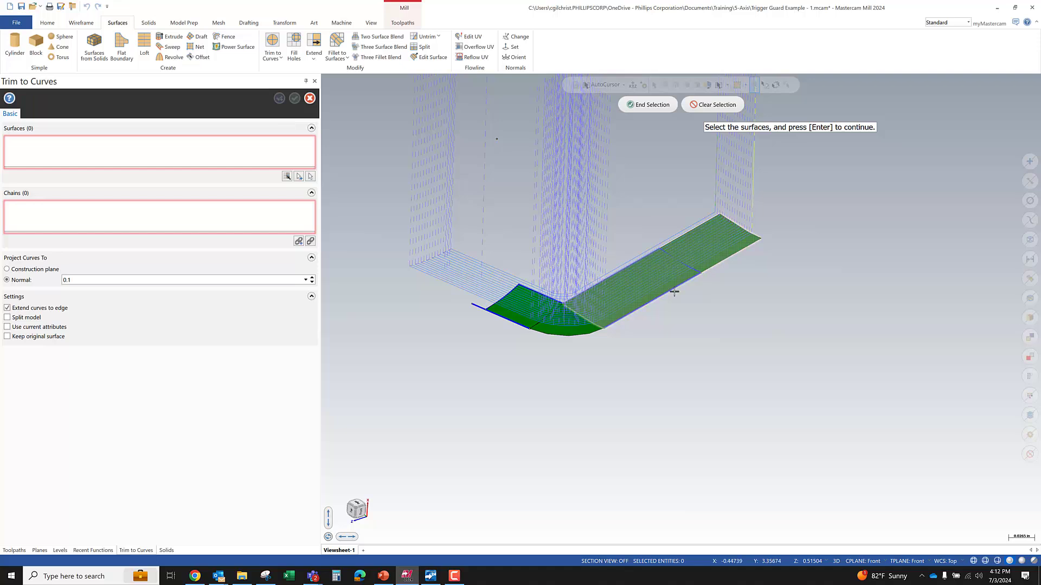
Step: Turn off surface shading and trim the longer strip to its single-entity cross curve, keeping the side next to the corner
left_click(704, 180)
key("Return")
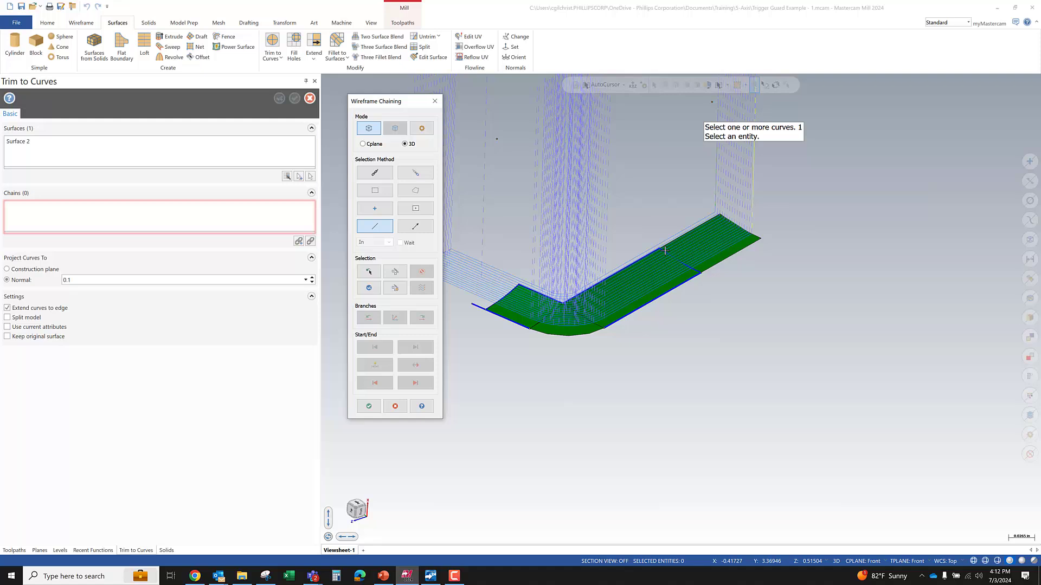
scroll(665, 252, "up", 5)
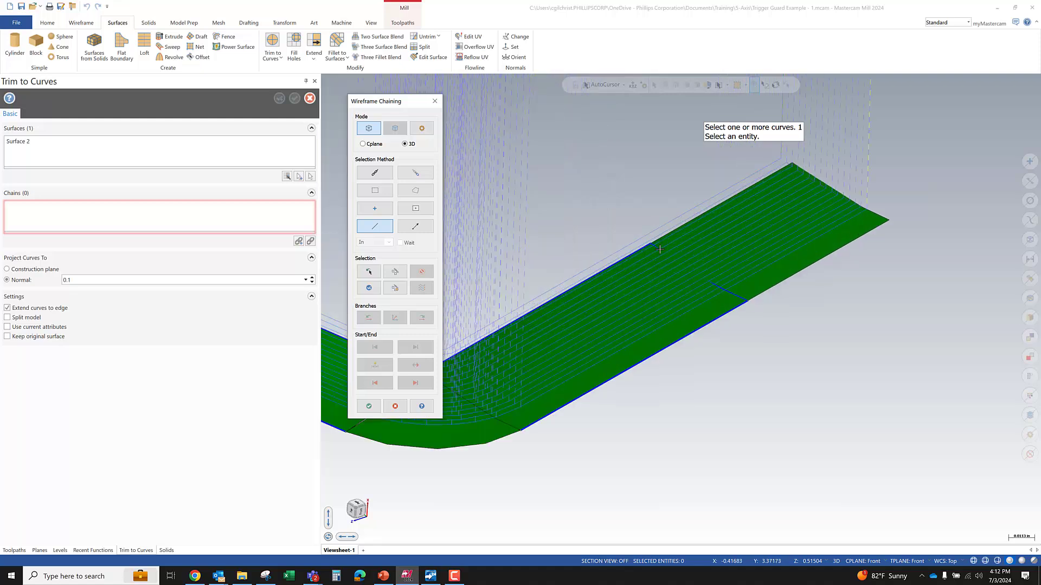
key("alt+s")
left_click(662, 253)
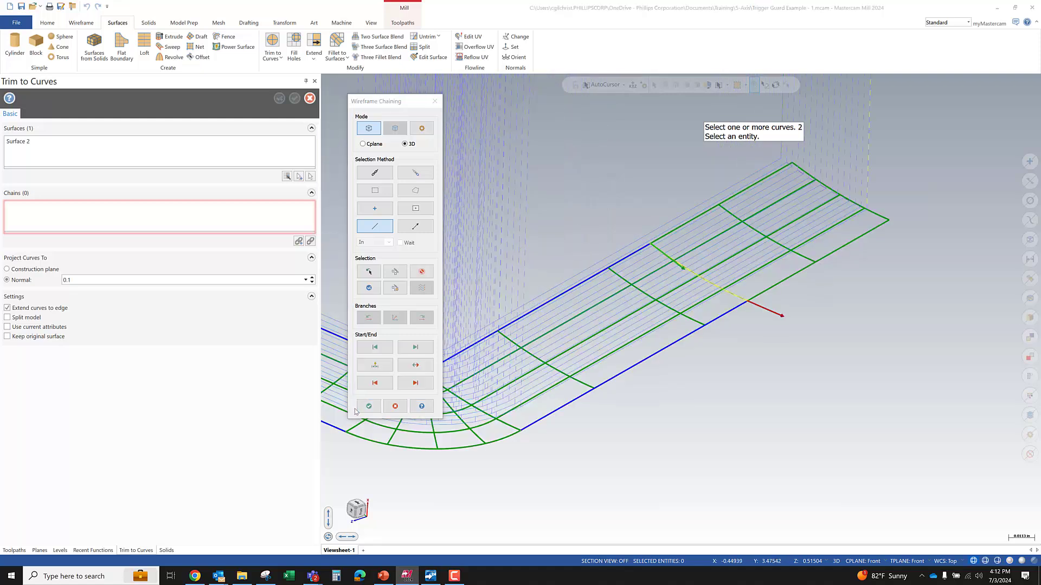
left_click(373, 405)
left_click(651, 301)
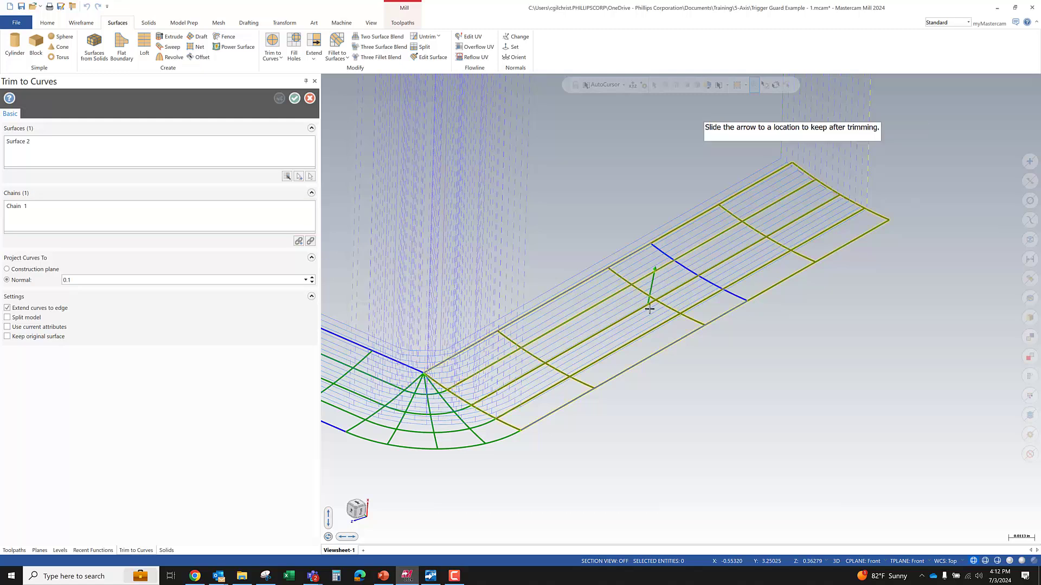
left_click(649, 309)
scroll(768, 246, "down", 2)
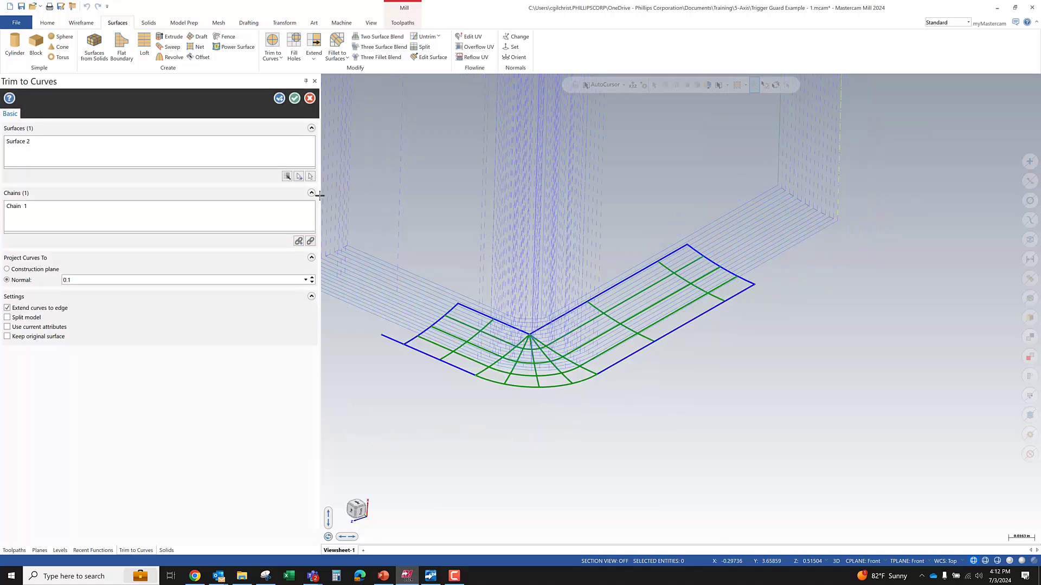
Step: Accept the trim of the longer strip and turn surface shading back on
left_click(294, 98)
key("alt+s")
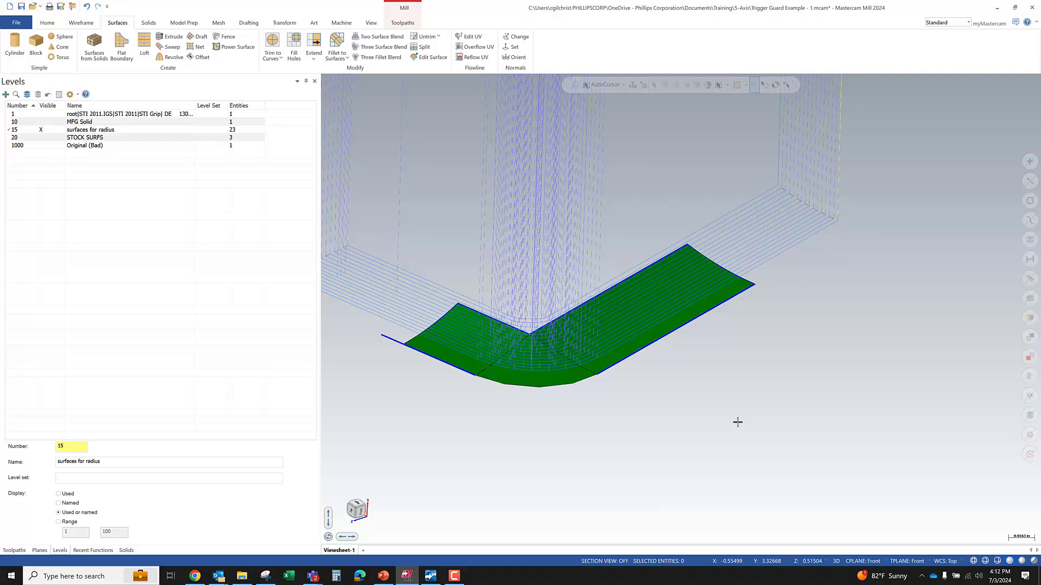
Step: Try deleting all wireframe curves together with the selected longer strip surface, and undo that deletion
left_click(635, 314)
middle_click_drag(635, 314, 395, 281)
scroll(539, 244, "down", 2)
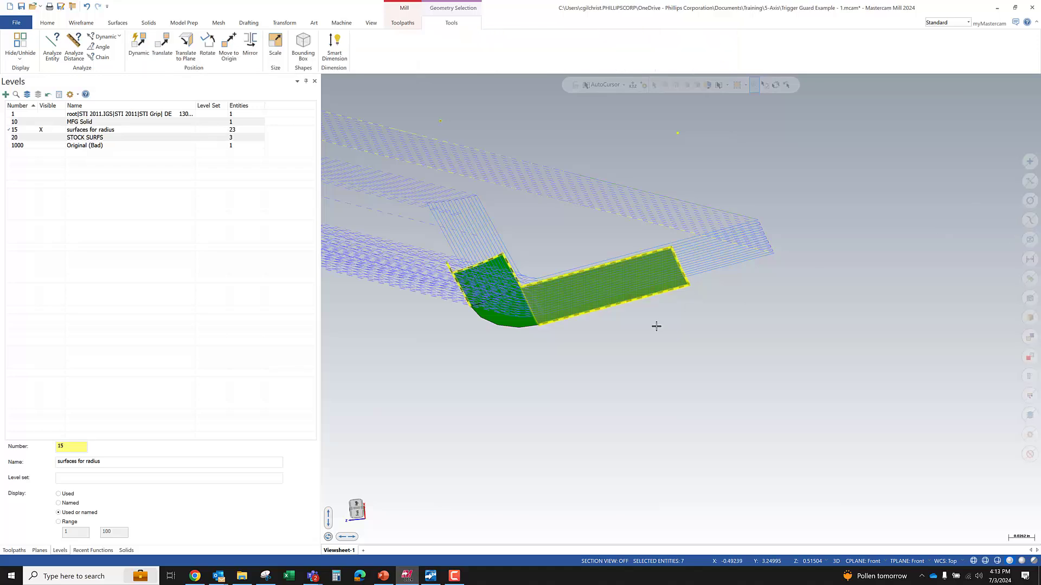
key("Delete")
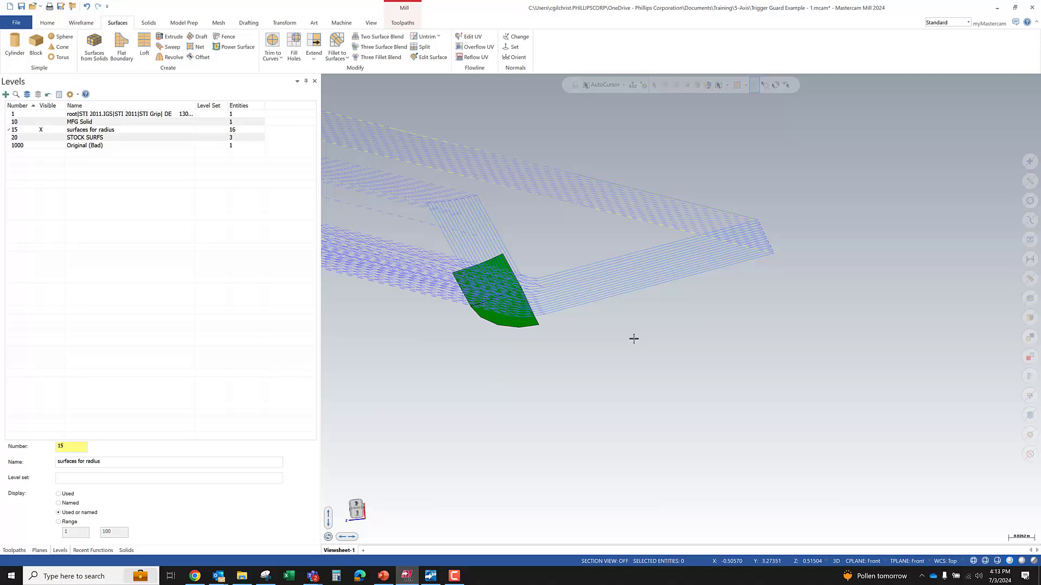
key("alt+z")
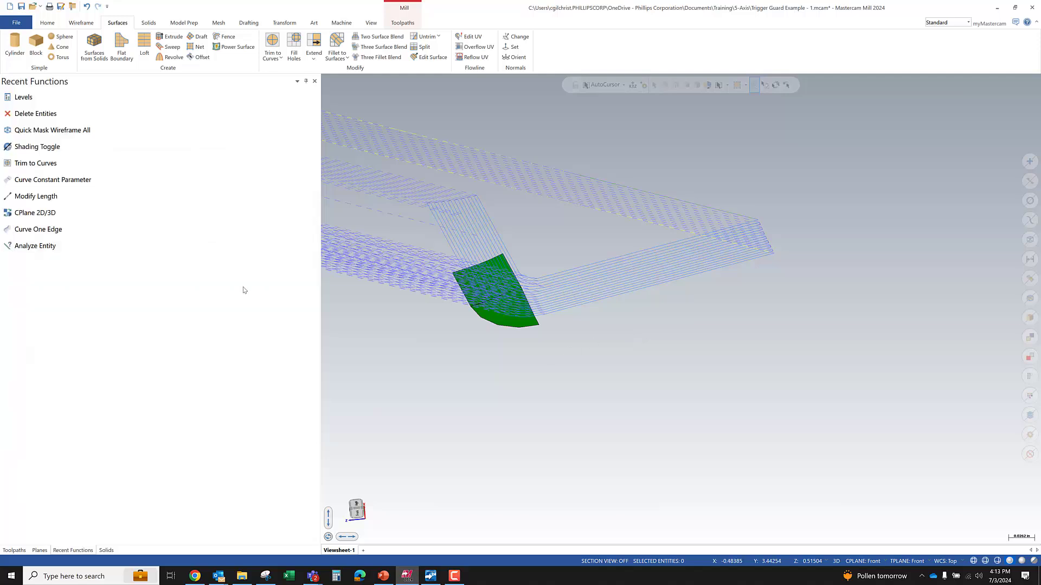
left_click(86, 6)
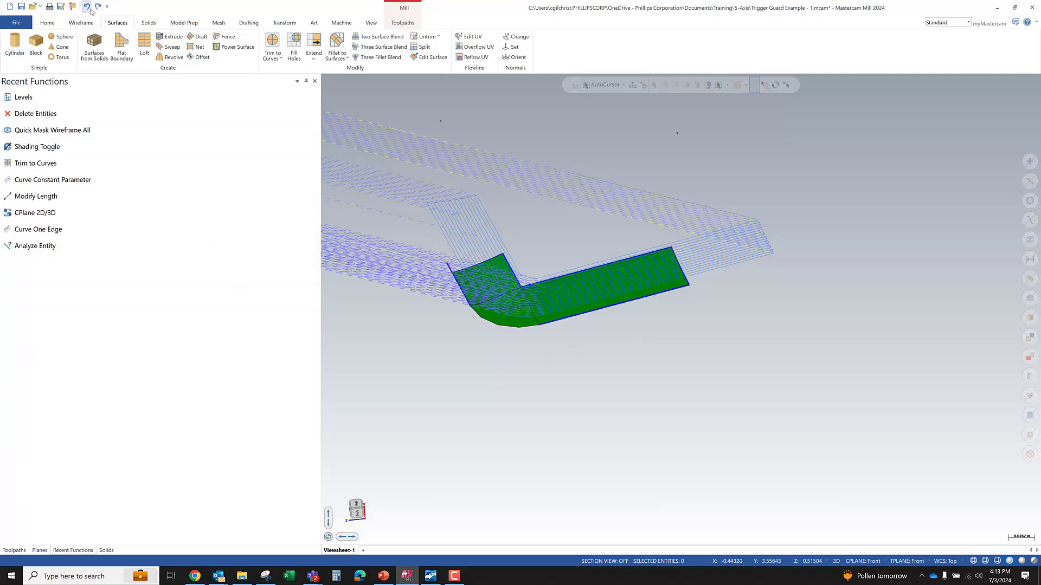
Step: Save the file and close the Recent Functions manager
left_click(21, 6)
scroll(520, 391, "down", 3)
scroll(418, 293, "up", 3)
left_click(314, 81)
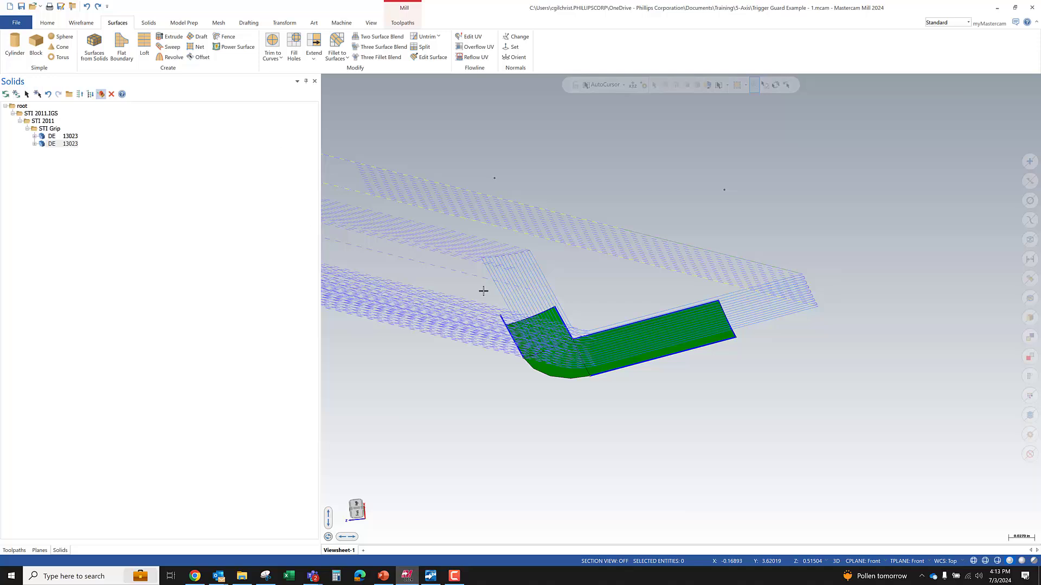
middle_click_drag(607, 370, 630, 354)
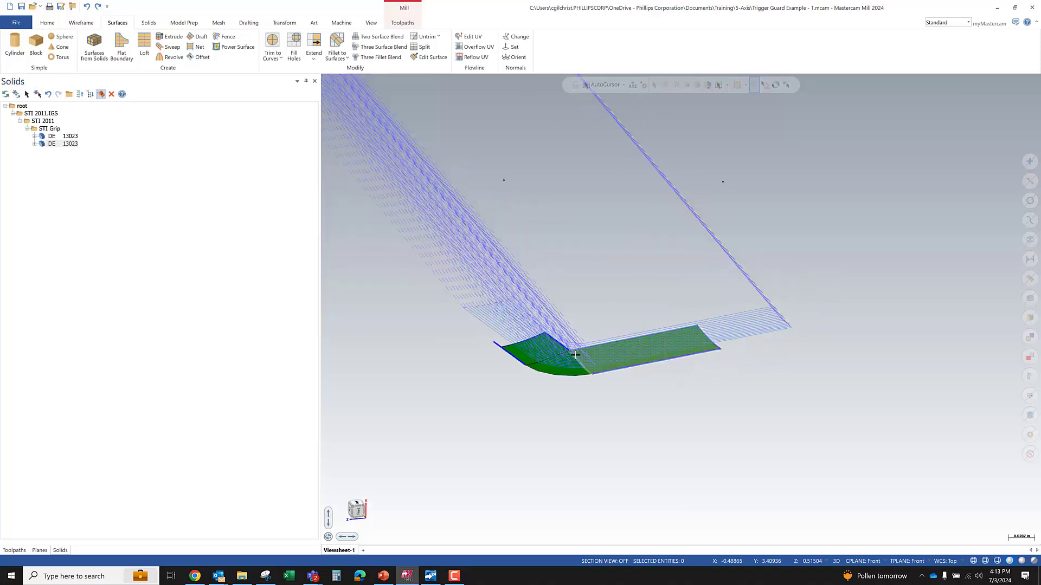
scroll(553, 342, "down", 1)
scroll(551, 340, "up", 1)
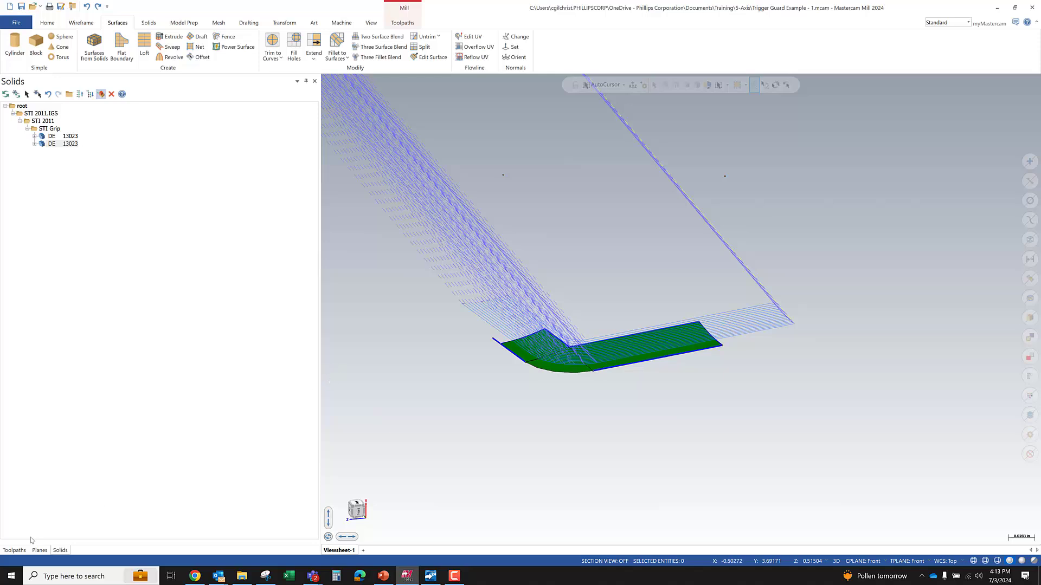
Step: Move the insertion point above the Unified Morph operation and add a Stock Model operation there
left_click(15, 550)
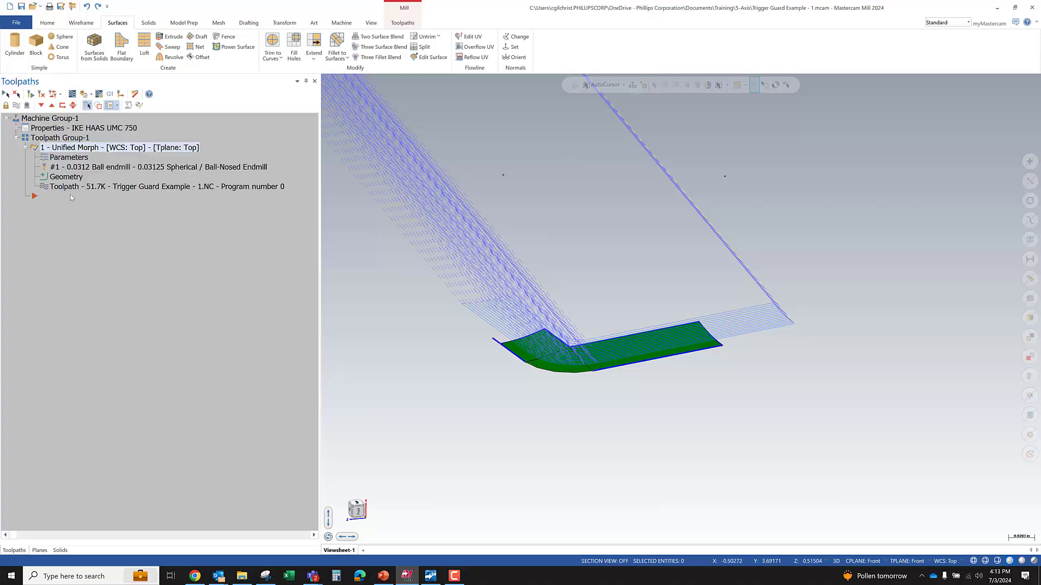
left_click_drag(35, 196, 61, 143)
right_click(62, 146)
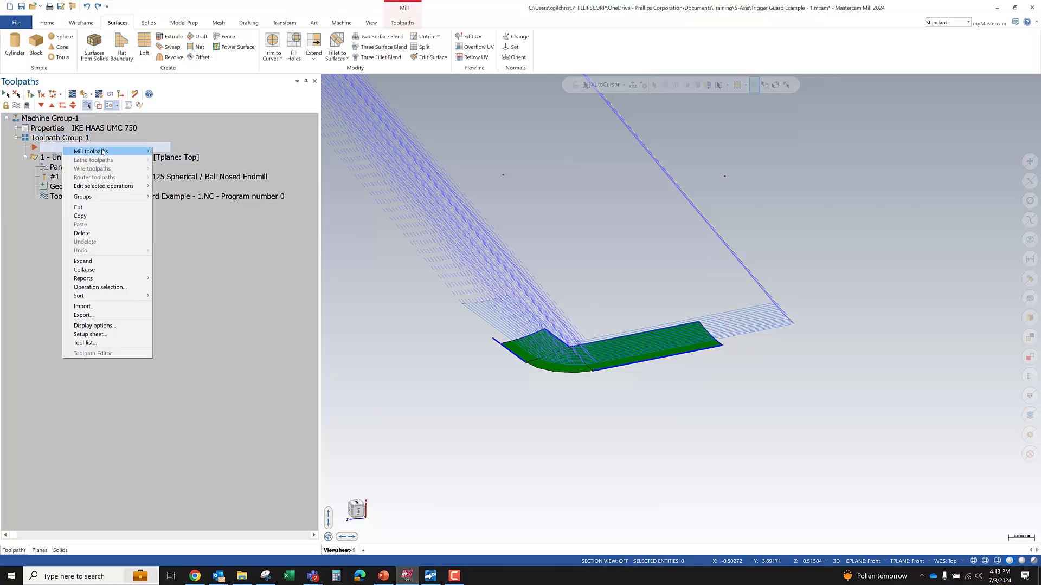
mouse_move(104, 152)
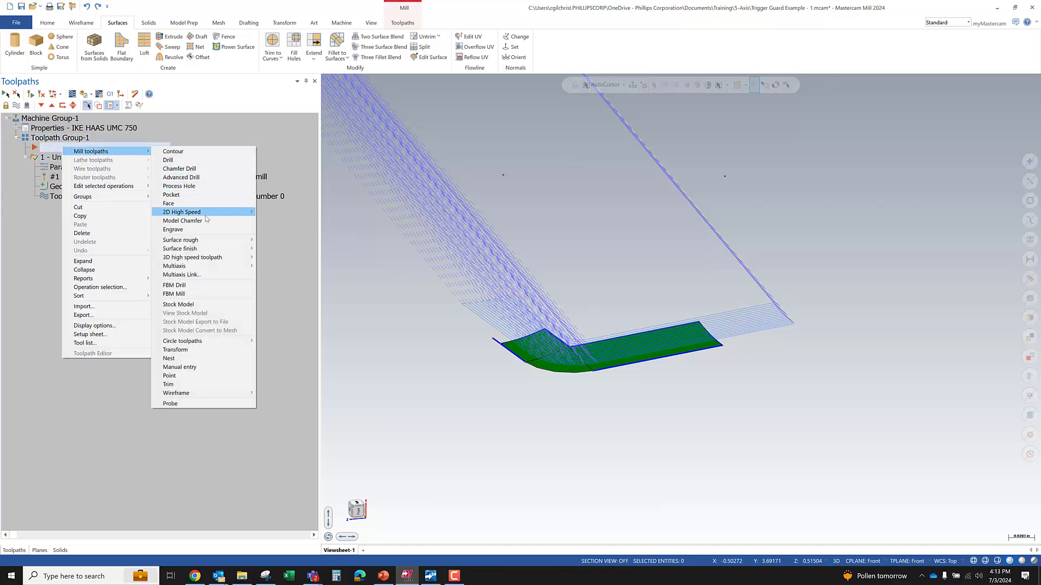
left_click(217, 305)
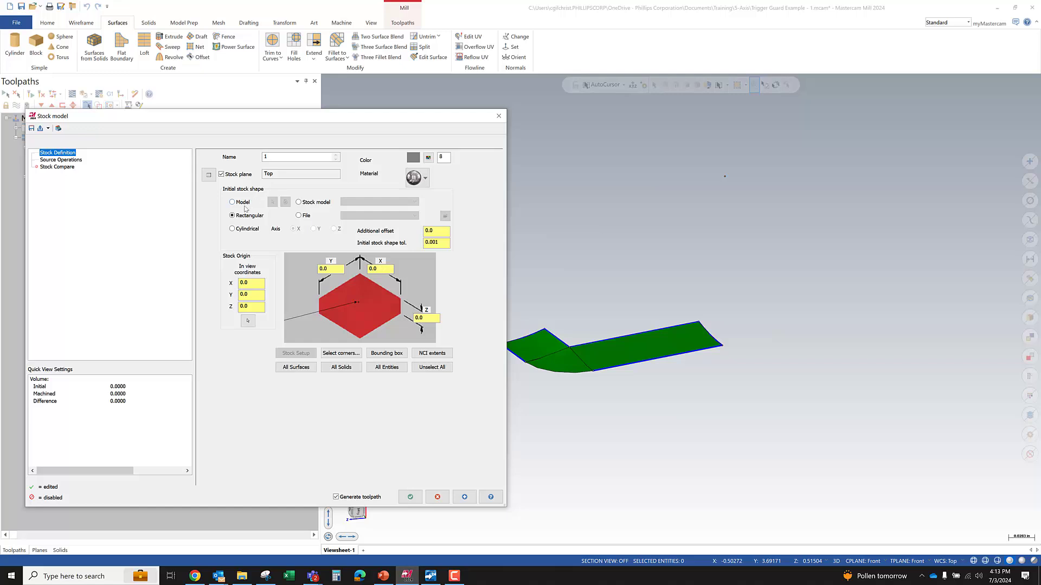
Step: Define the initial stock shape as Model, using the two trimmed strips and the corner surface between them
left_click(232, 202)
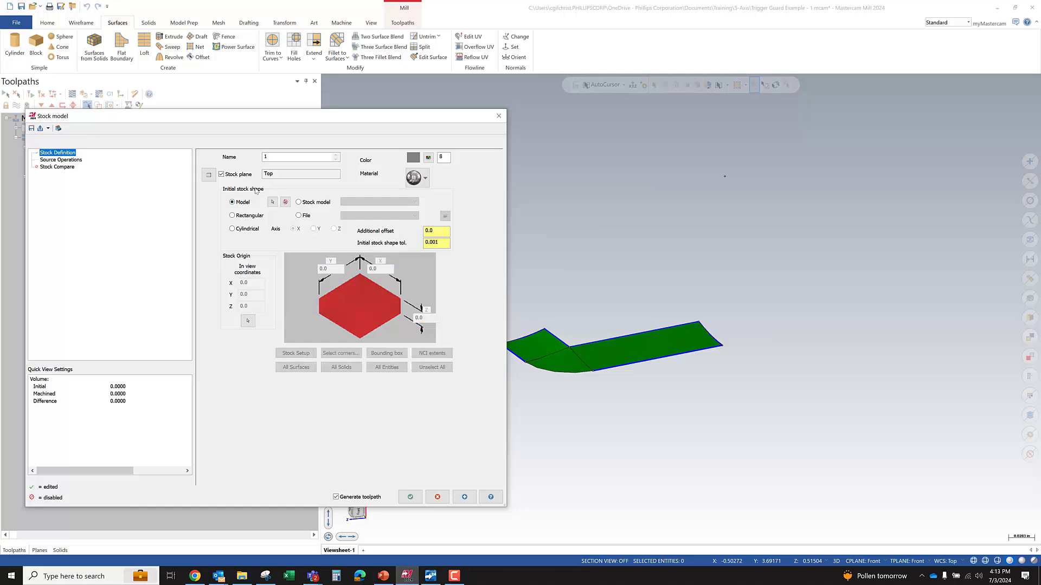
left_click(273, 202)
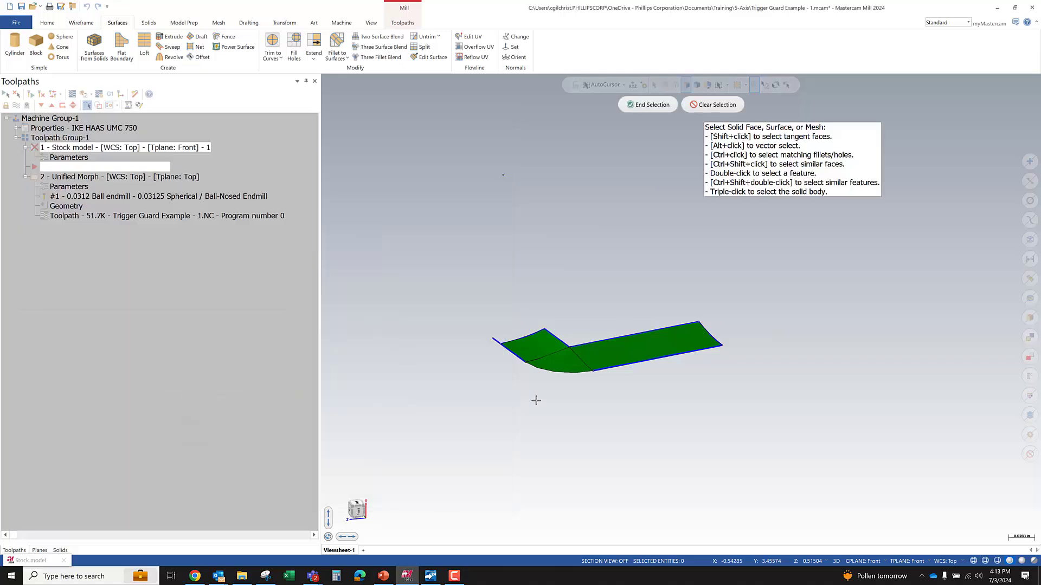
left_click(535, 339)
left_click(556, 364)
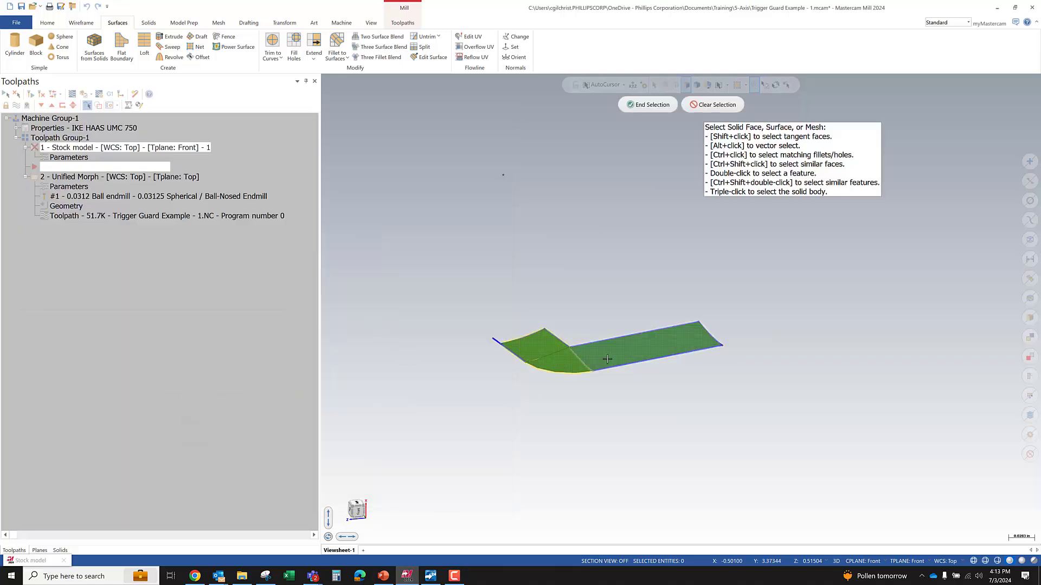
left_click(607, 358)
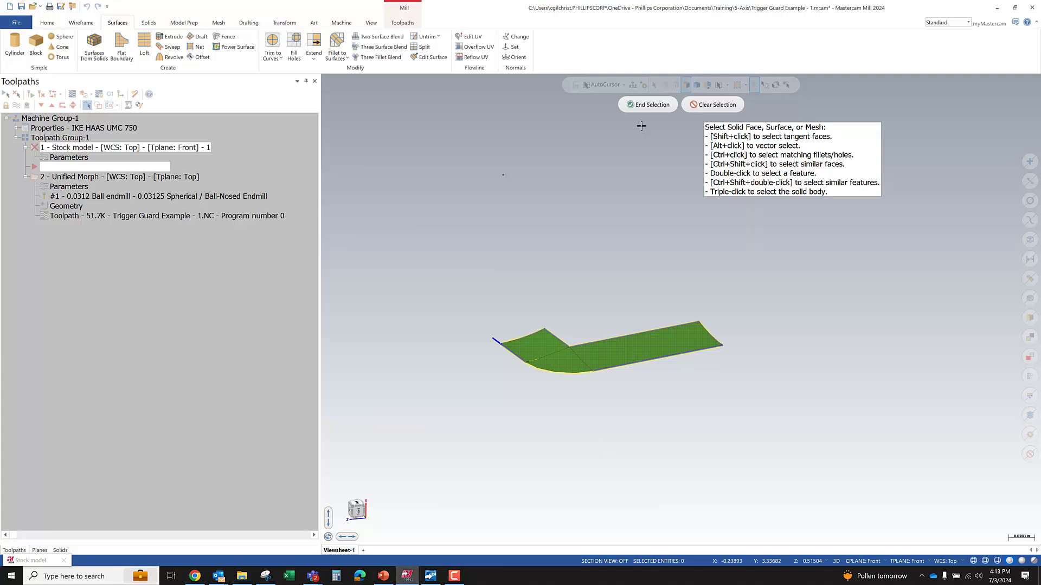
left_click(643, 105)
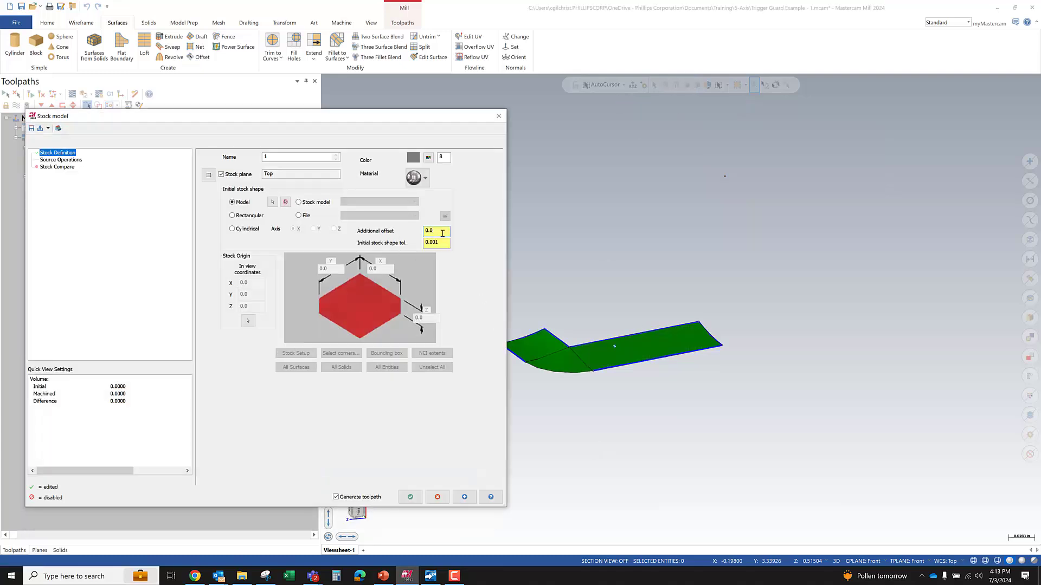
Step: Set the stock model's additional offset to 0.01 and regenerate the operation
type(".0")
left_click(411, 497)
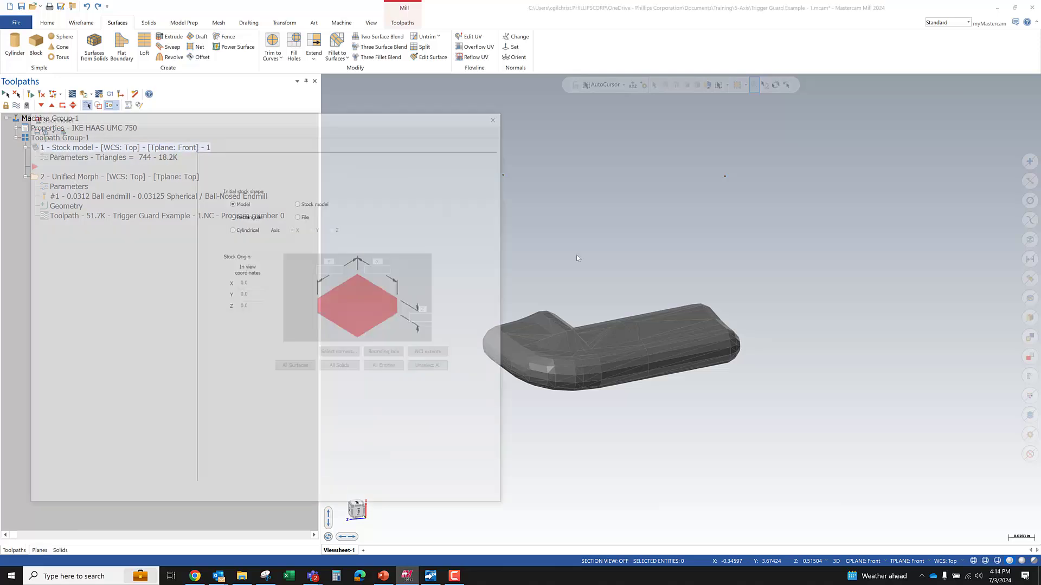
left_click_drag(437, 232, 353, 235)
type(".01")
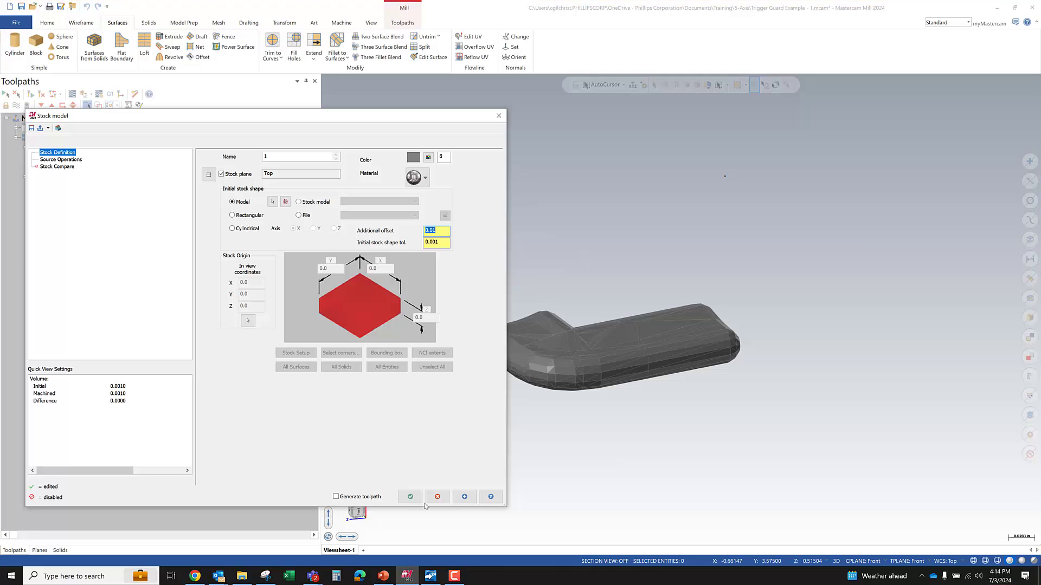
left_click(418, 498)
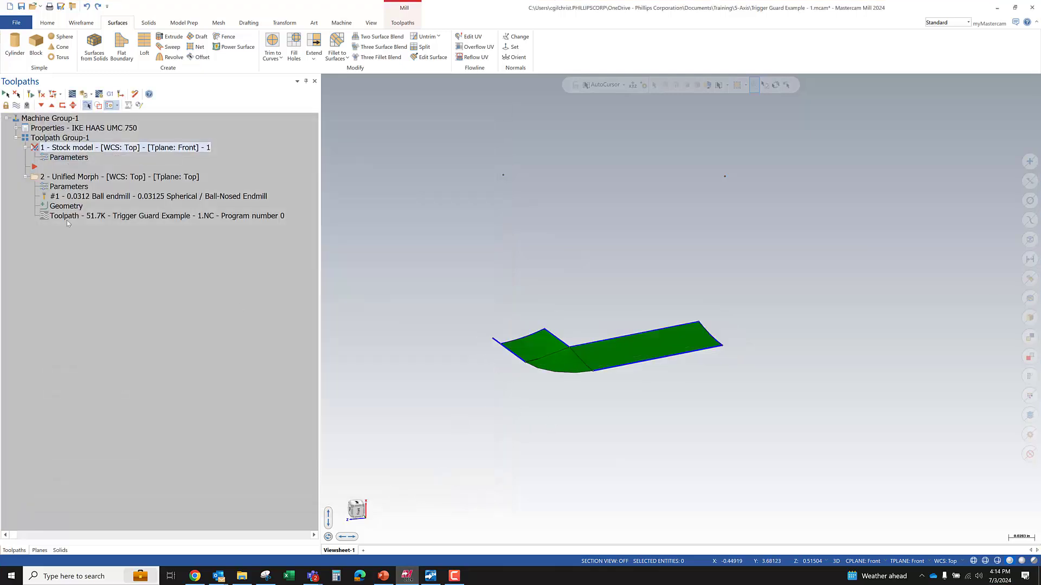
left_click(41, 94)
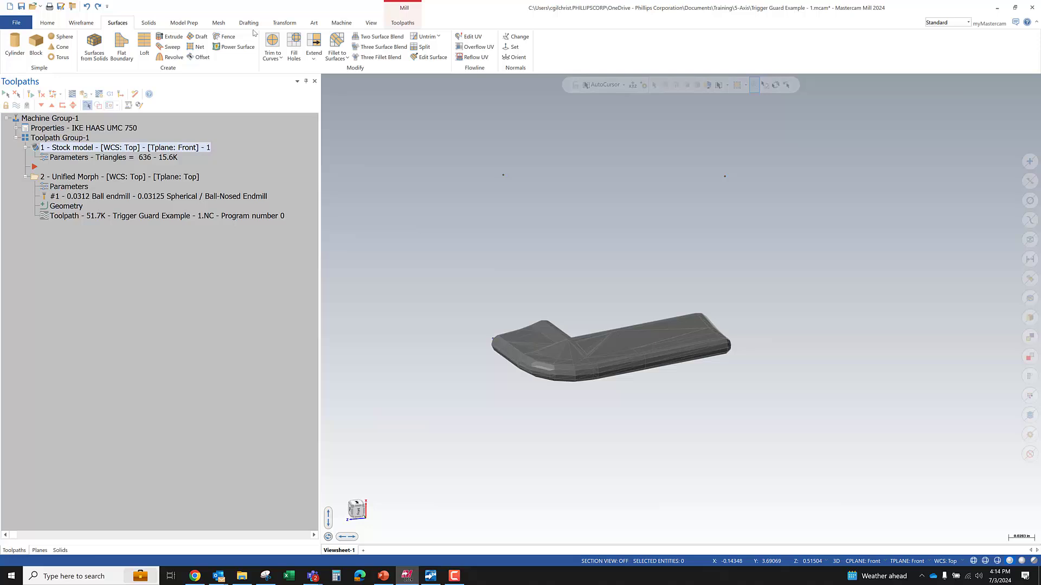
Step: Bring back the hidden part geometry and make level 20, STOCK SURFS, visible
left_click(371, 23)
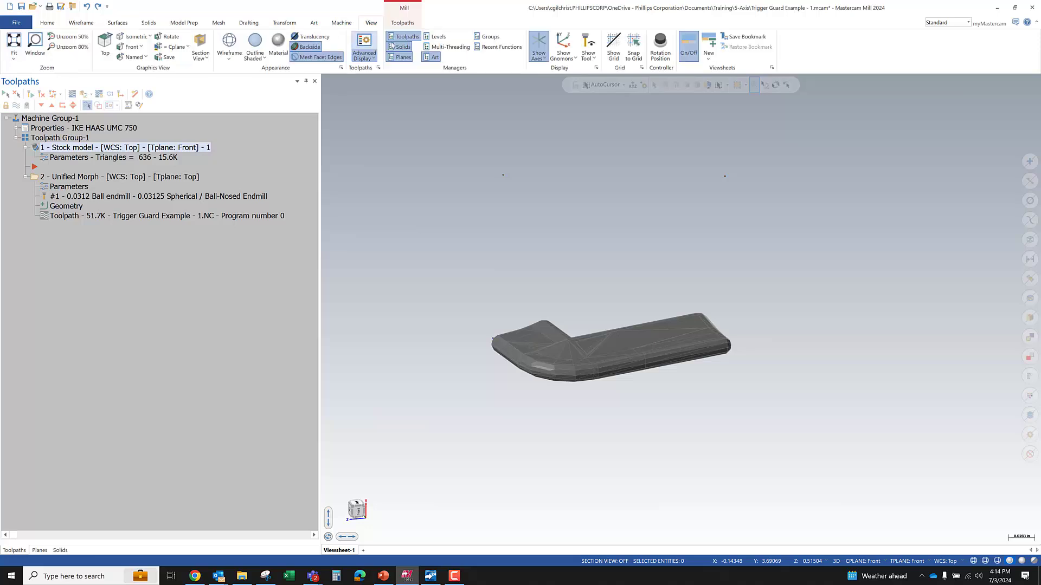
left_click(435, 36)
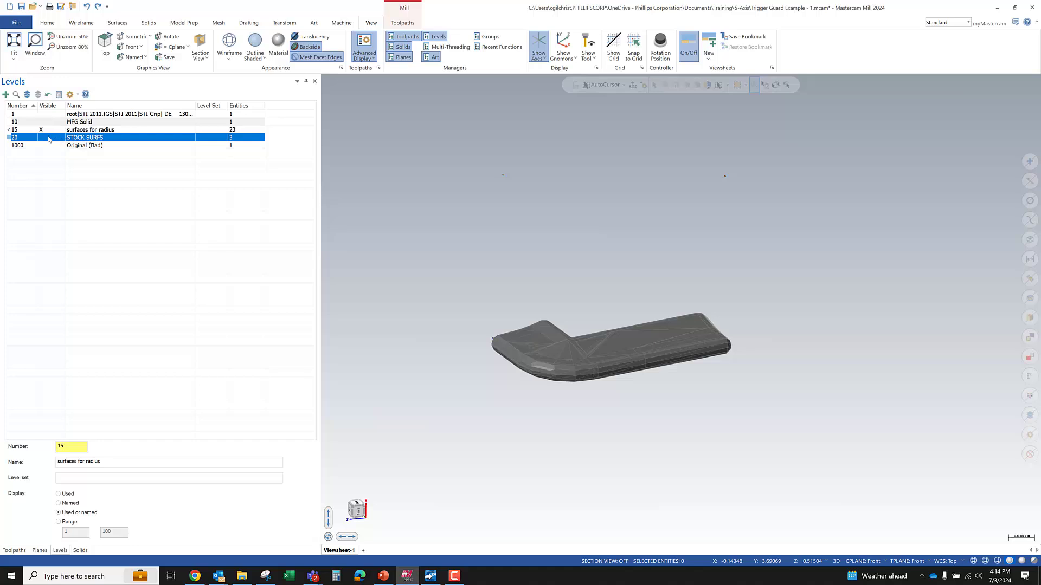
scroll(512, 304, "up", 1)
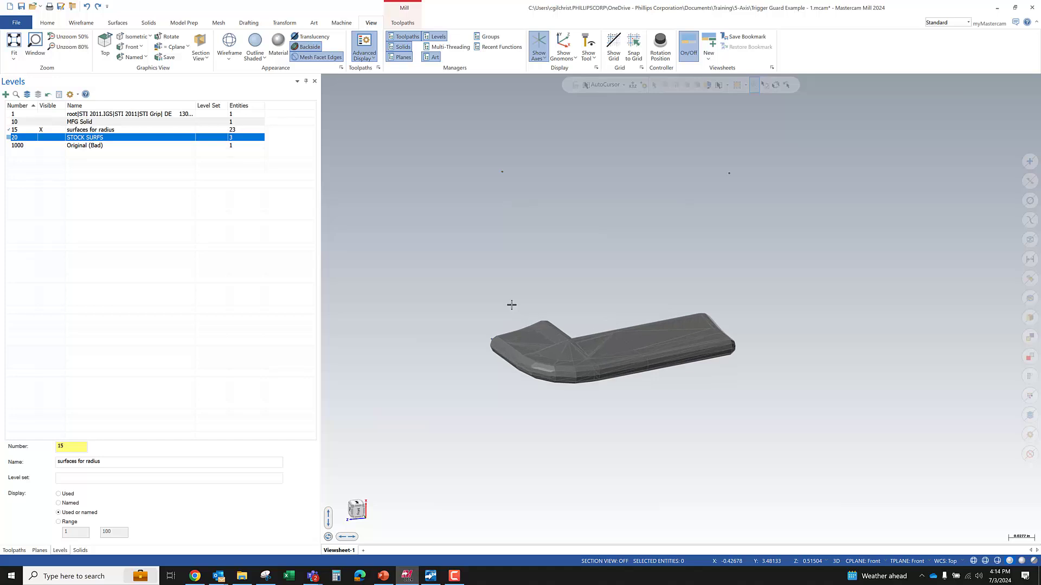
key("alt+e")
middle_click_drag(505, 316, 516, 321)
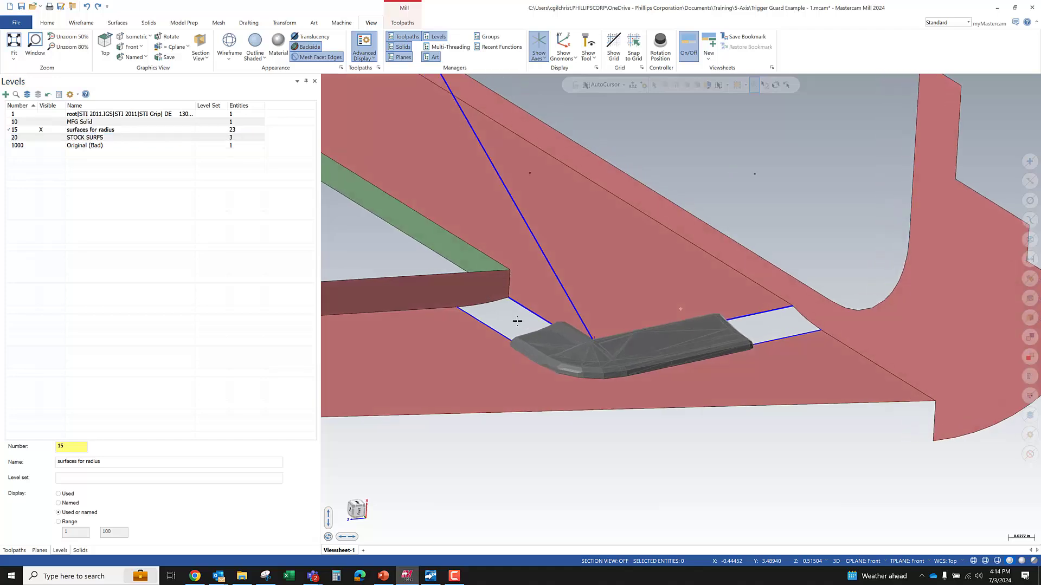
left_click(54, 138)
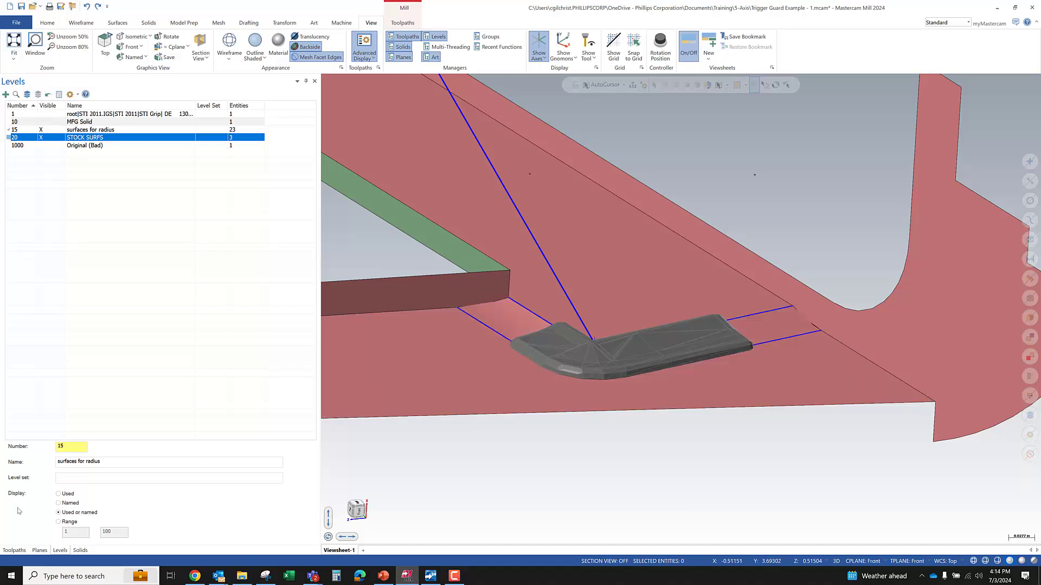
Step: Enable stock in the Unified Morph toolpath's parameters and use stock model 1 as its source
left_click(14, 550)
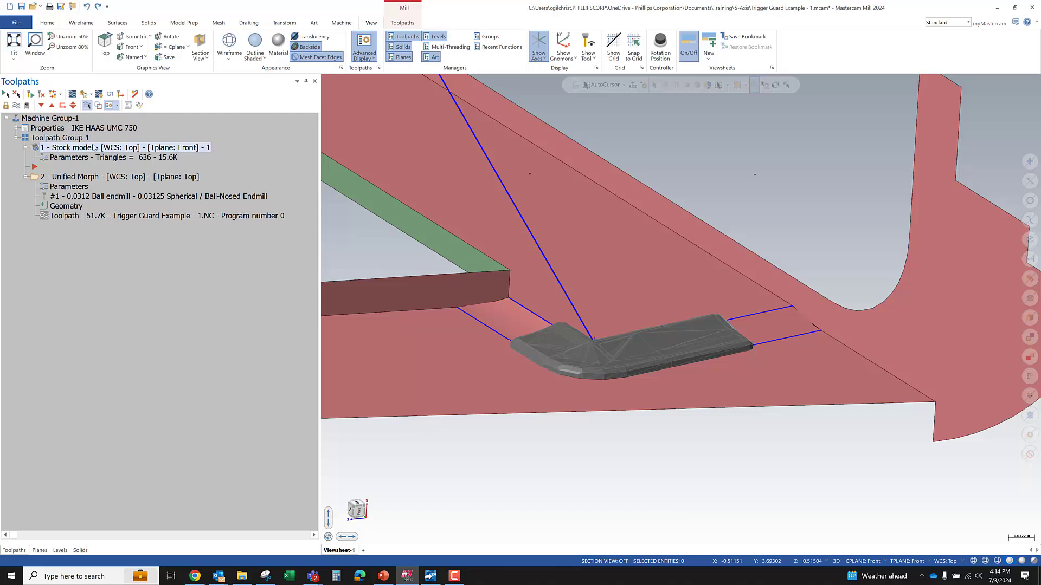
left_click(63, 180)
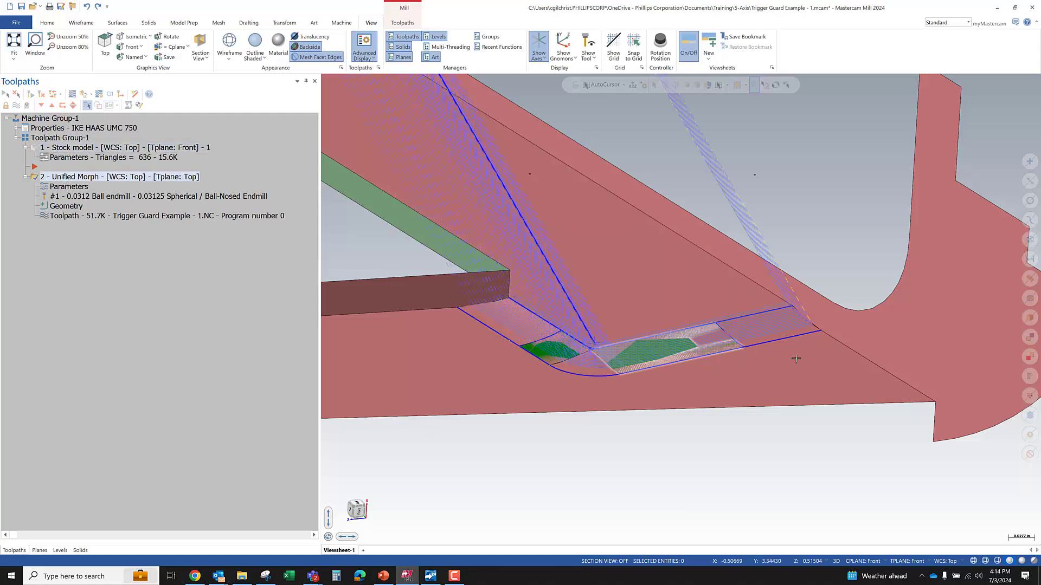
middle_click_drag(588, 355, 605, 368)
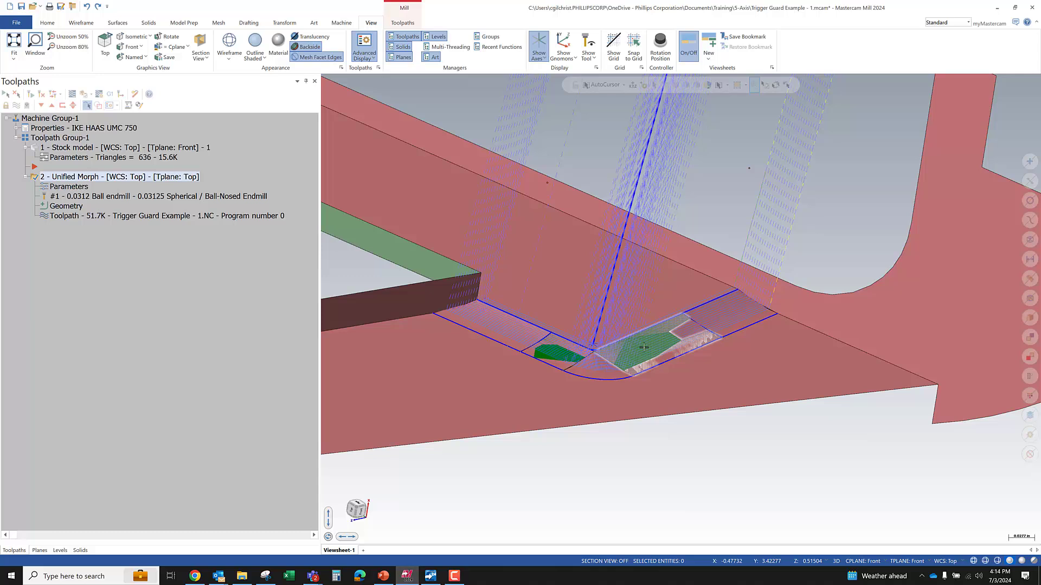
left_click(66, 150)
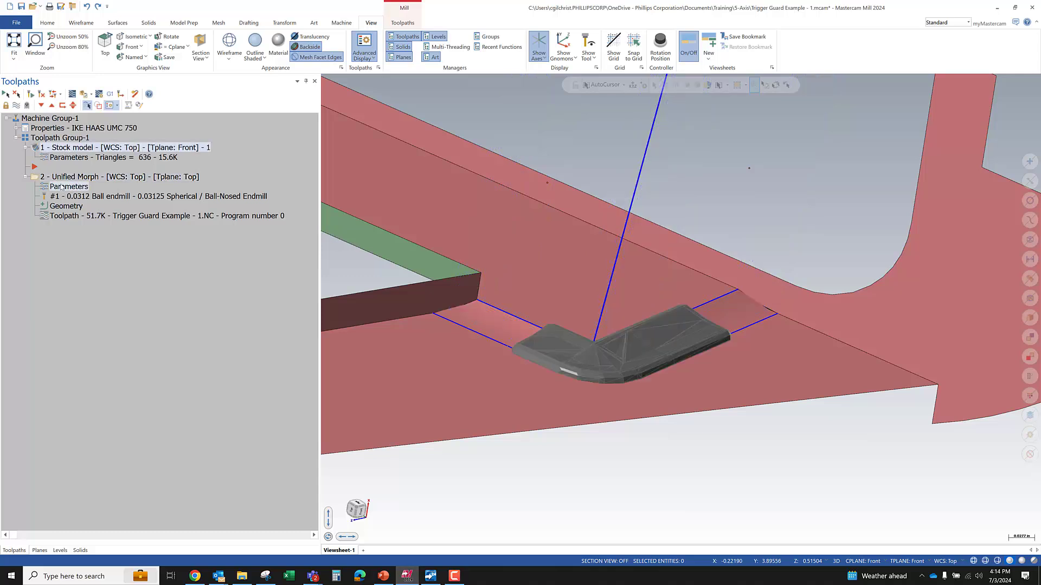
left_click(246, 176)
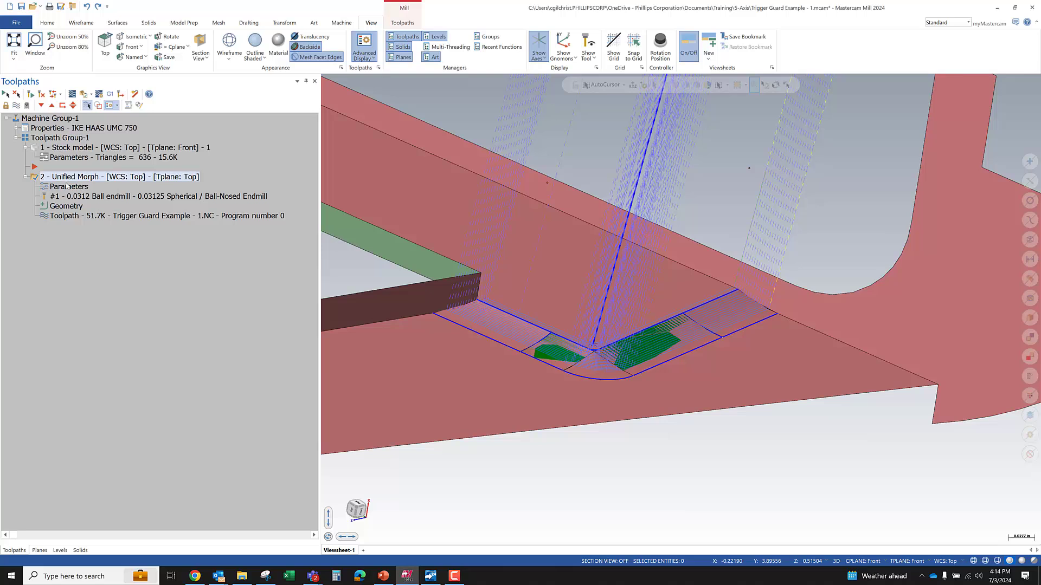
left_click(67, 188)
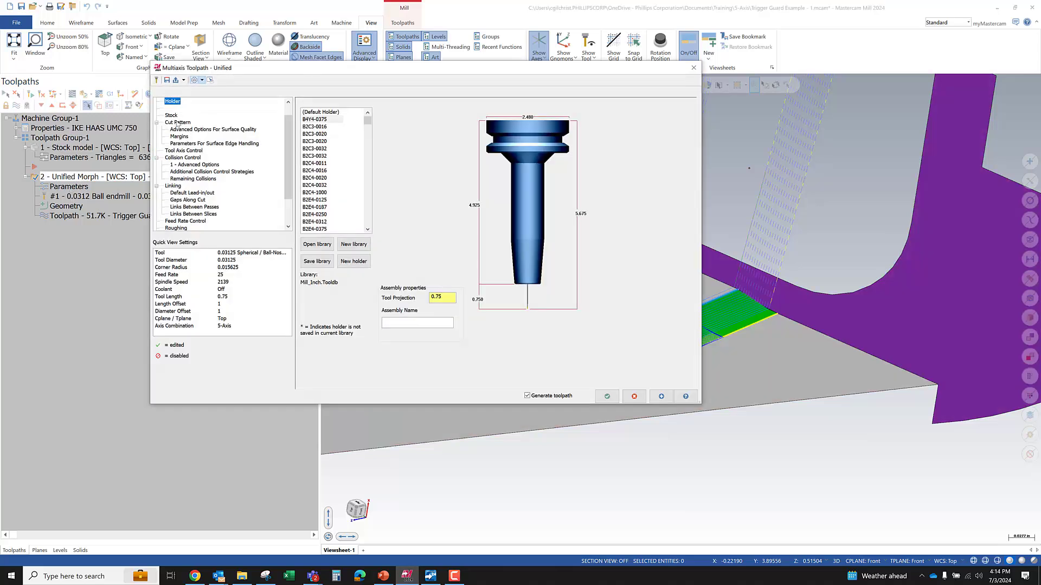
left_click(172, 115)
left_click(316, 102)
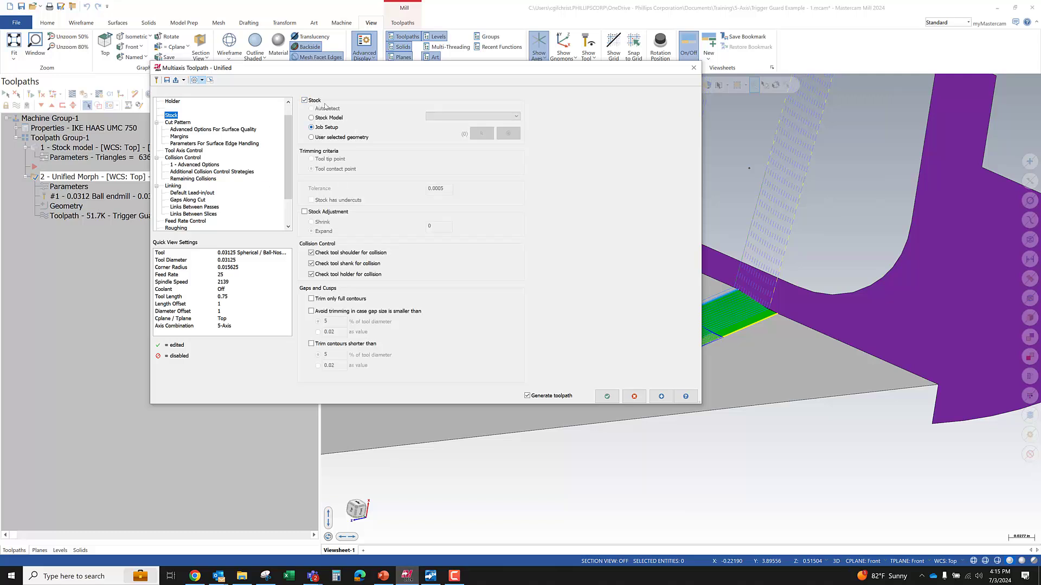
left_click(472, 117)
left_click(450, 126)
Step: Turn off the stock collision checks for tool shank and tool holder, keeping the tool shoulder check on
left_click(312, 254)
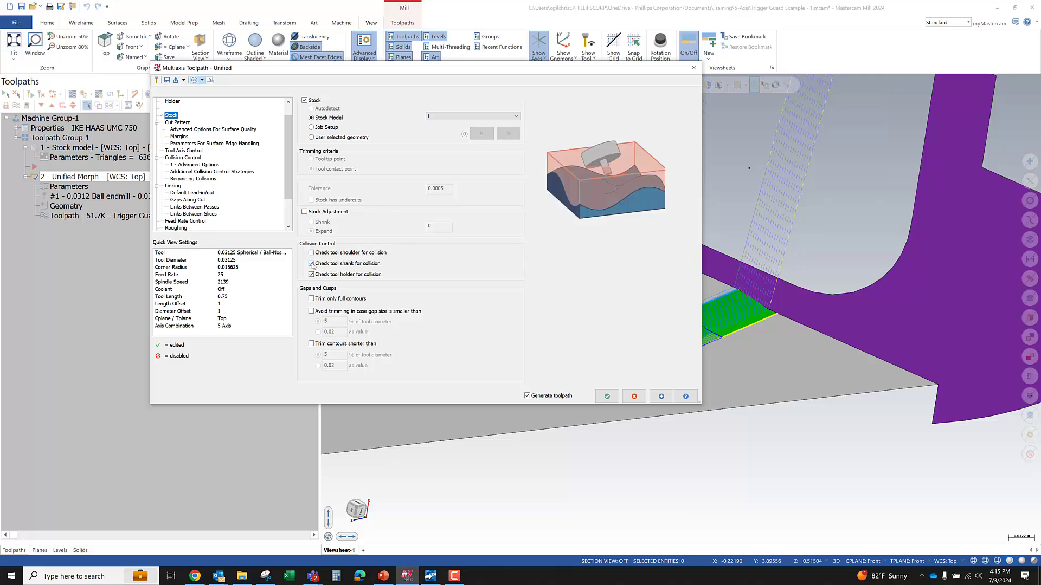
left_click(311, 252)
left_click(311, 263)
left_click(312, 274)
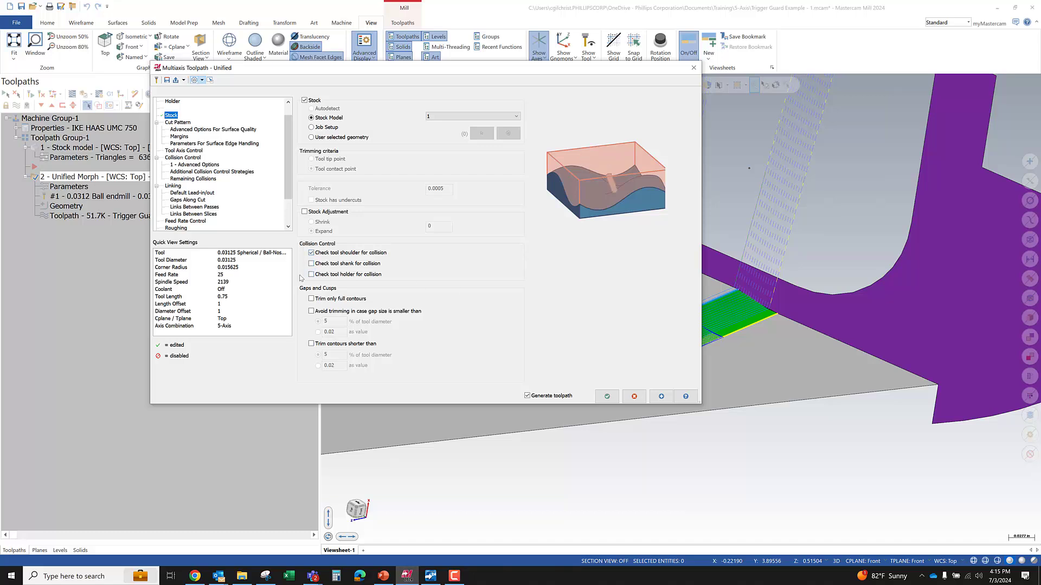
Step: Accept the stock settings to regenerate the Unified Morph toolpath, and backplot its motion over the trimmed corner
left_click(607, 397)
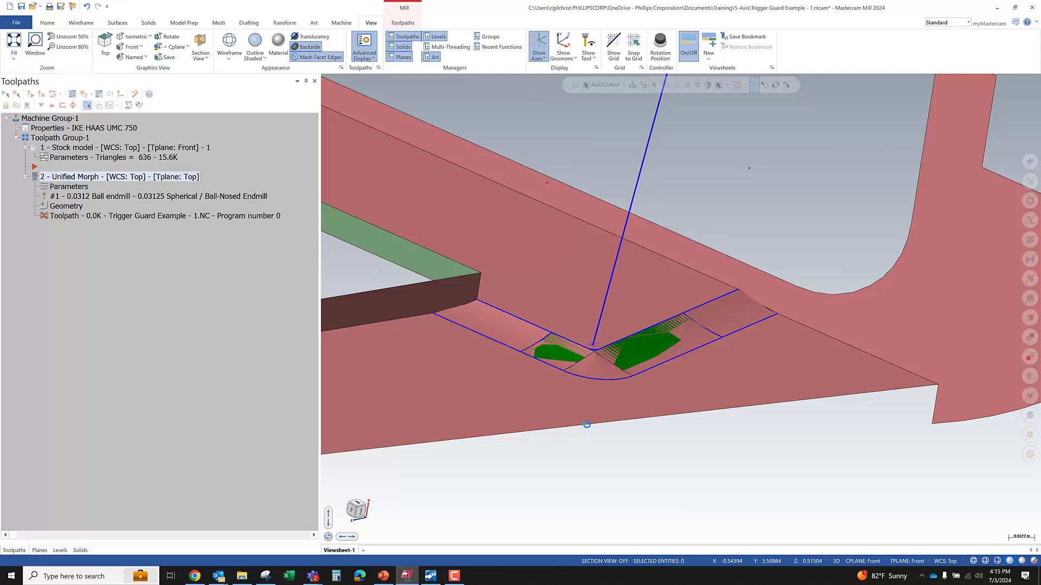
scroll(596, 369, "down", 4)
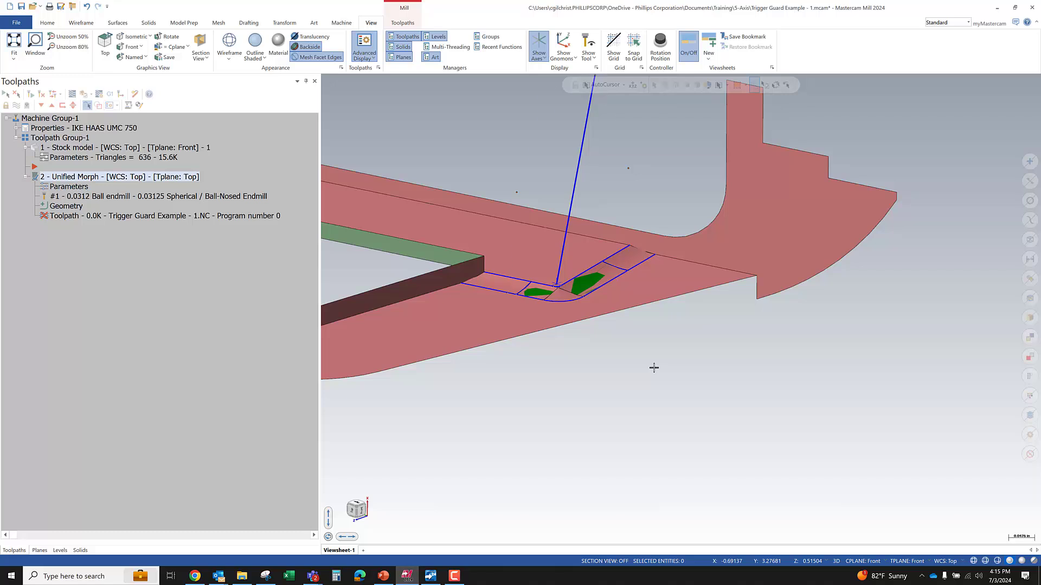
left_click(72, 93)
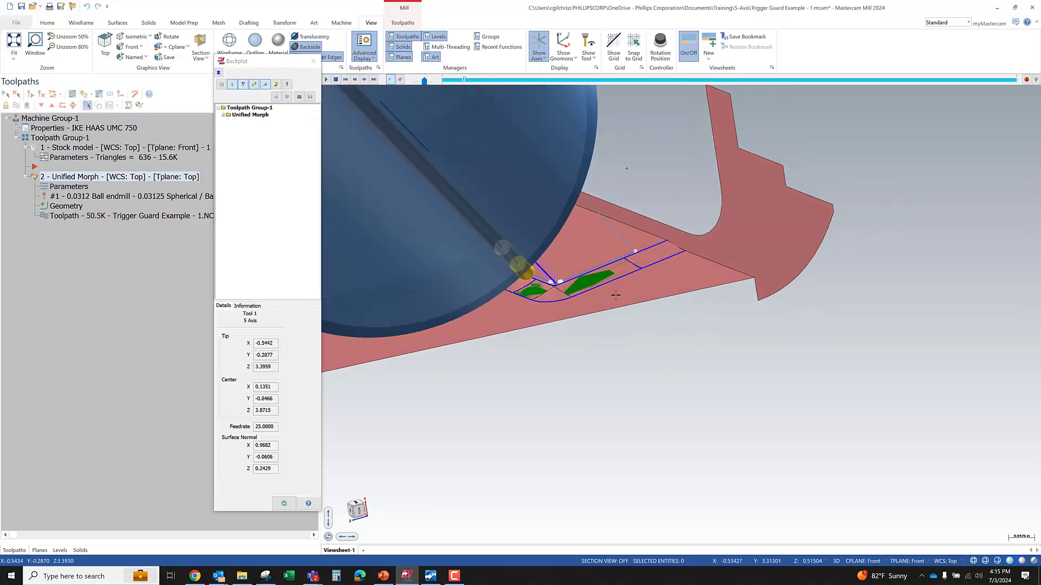
middle_click_drag(616, 295, 498, 336)
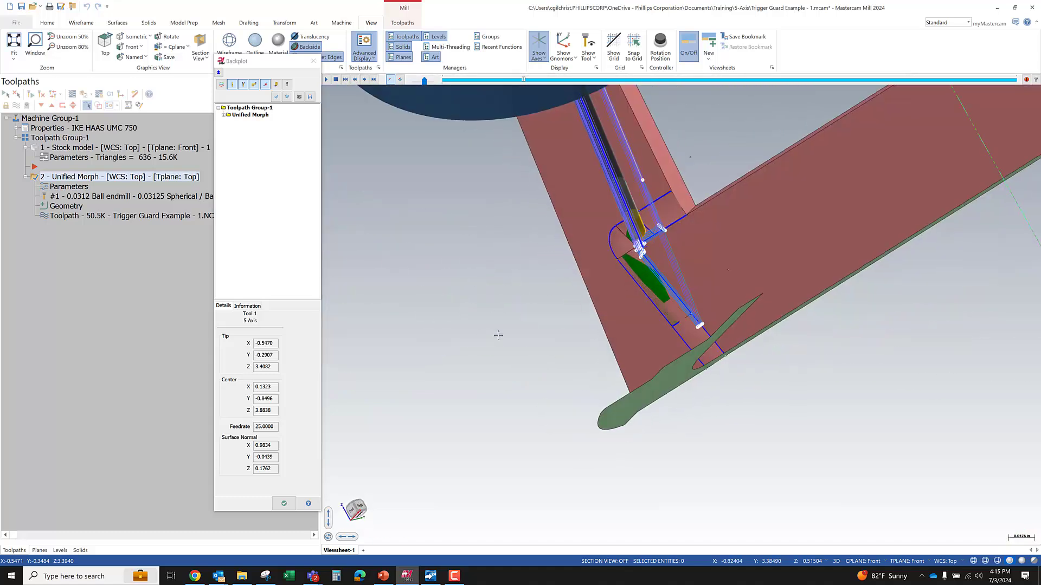
scroll(498, 336, "up", 1)
left_click(284, 504)
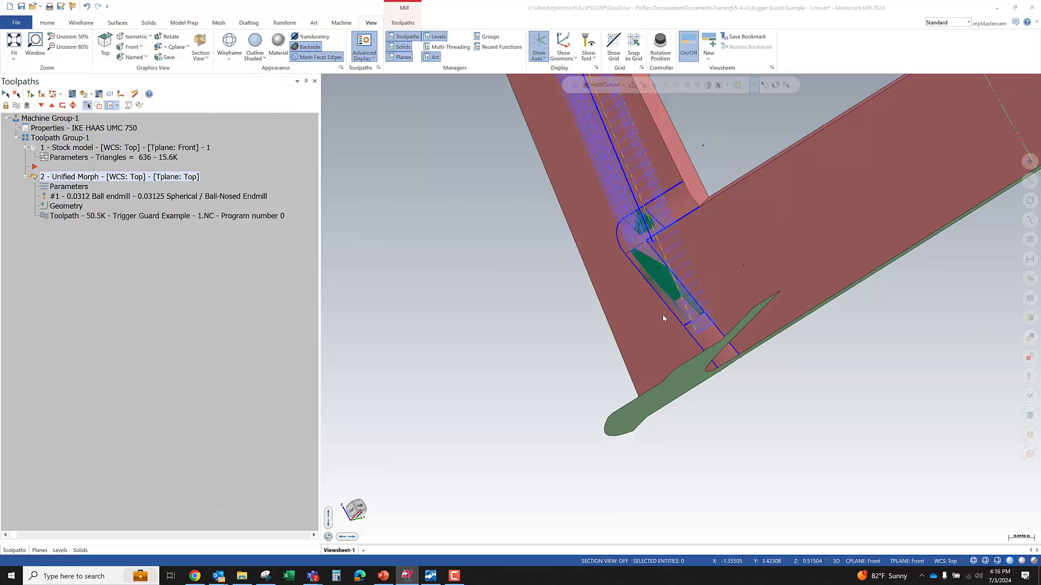
Step: Disable the second collision check in the Unified Morph's collision control and regenerate the toolpath
left_click(69, 187)
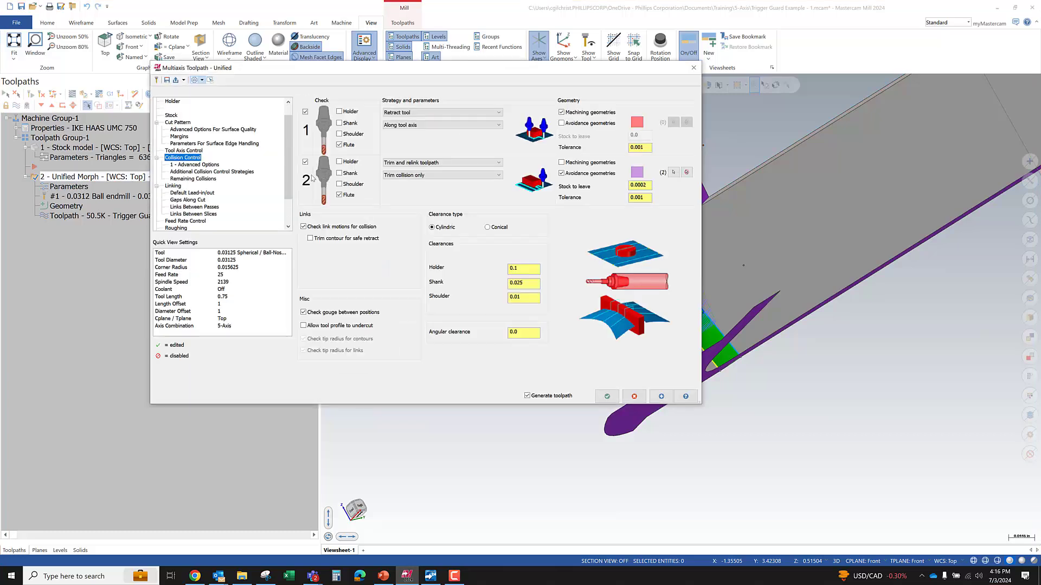
left_click(305, 161)
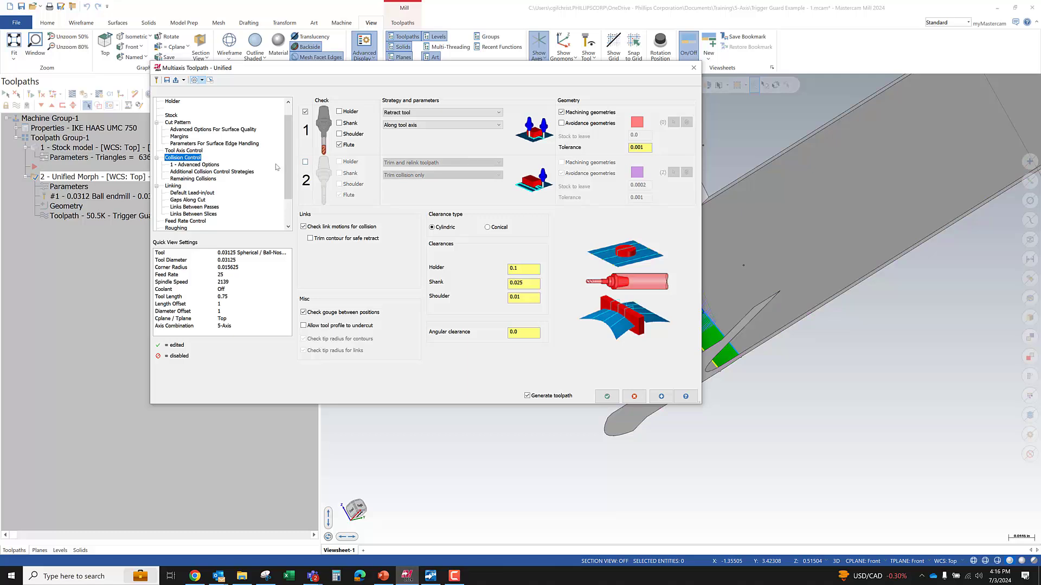
left_click(607, 396)
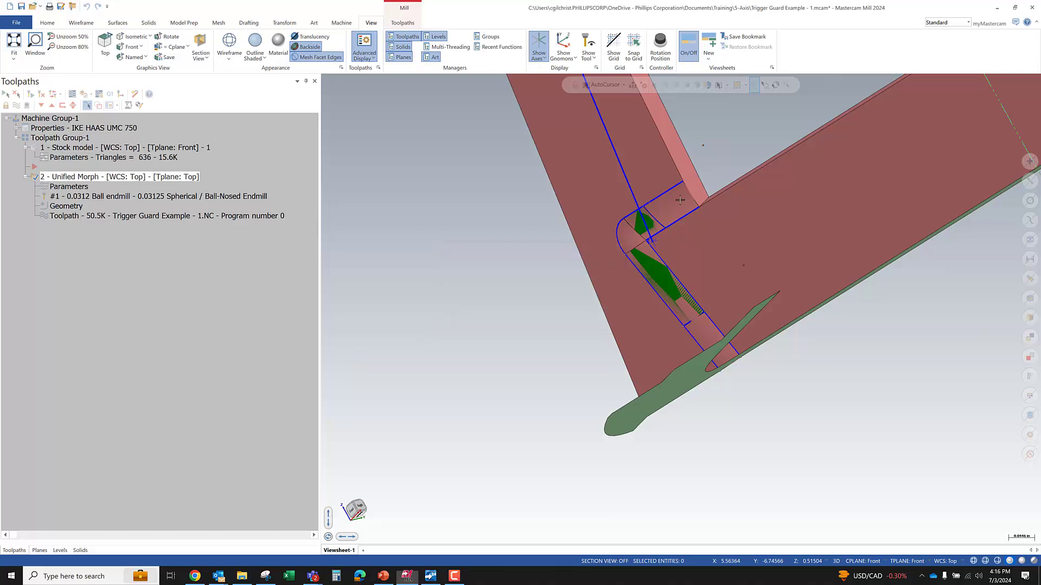
scroll(565, 353, "up", 1)
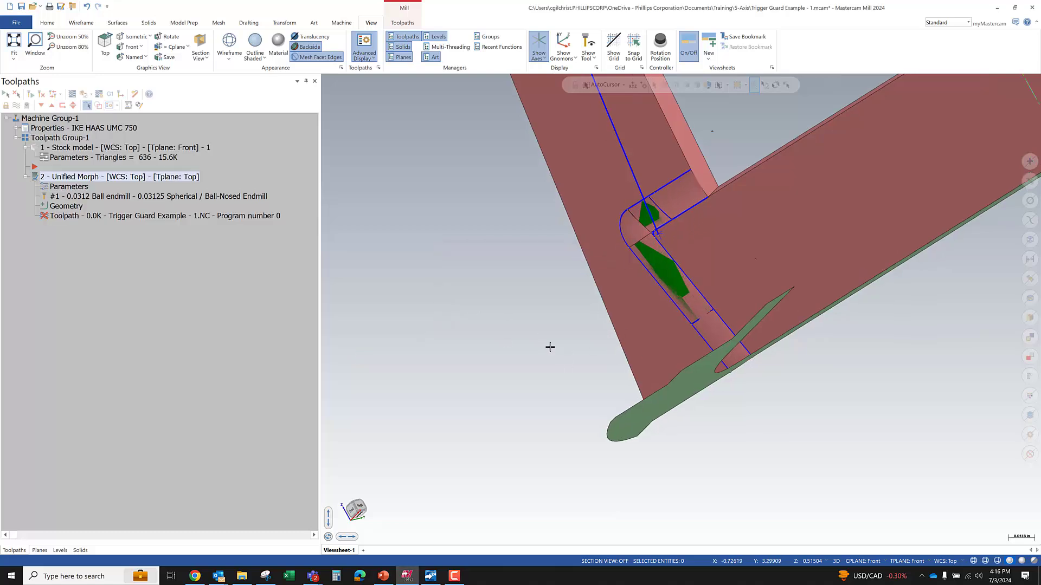
Step: Examine the regenerated toolpath against the corner surfaces from several angles, in both shaded and wireframe display
middle_click_drag(605, 316, 591, 327)
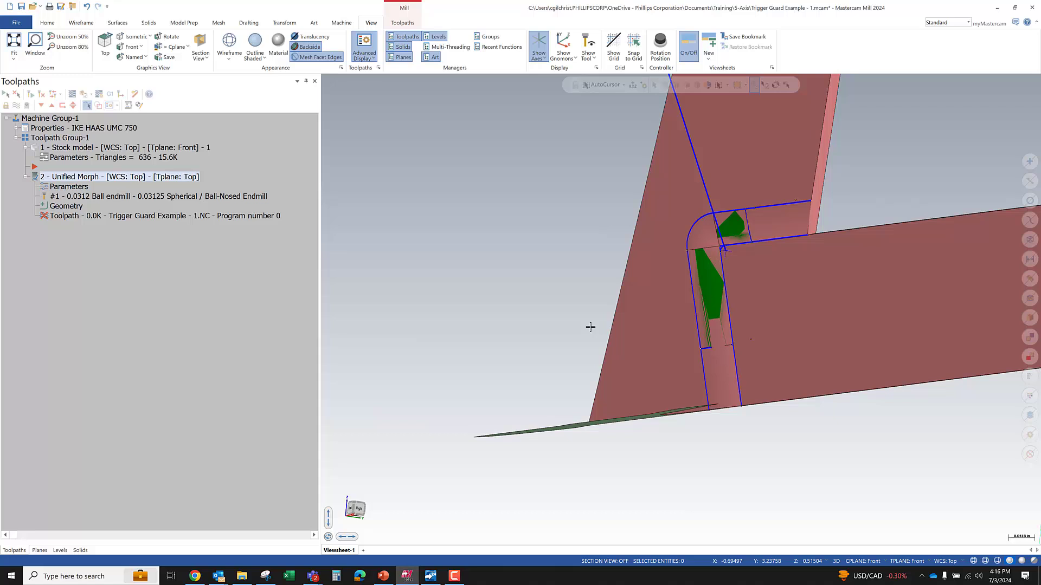
mouse_move(724, 377)
middle_mouse_down()
mouse_move(642, 404)
mouse_move(699, 397)
mouse_move(678, 260)
middle_mouse_up()
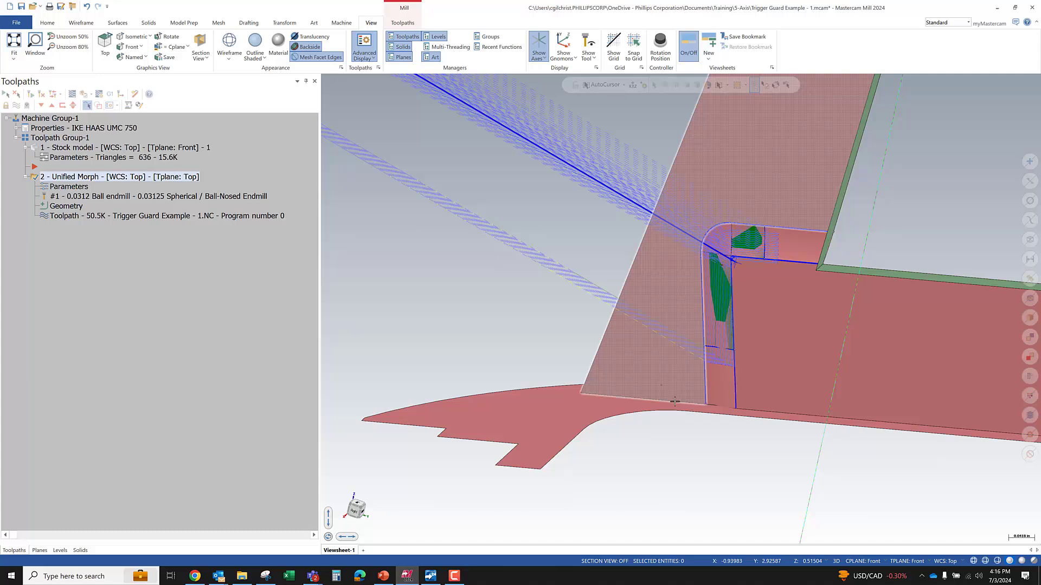
middle_click_drag(692, 286, 661, 353)
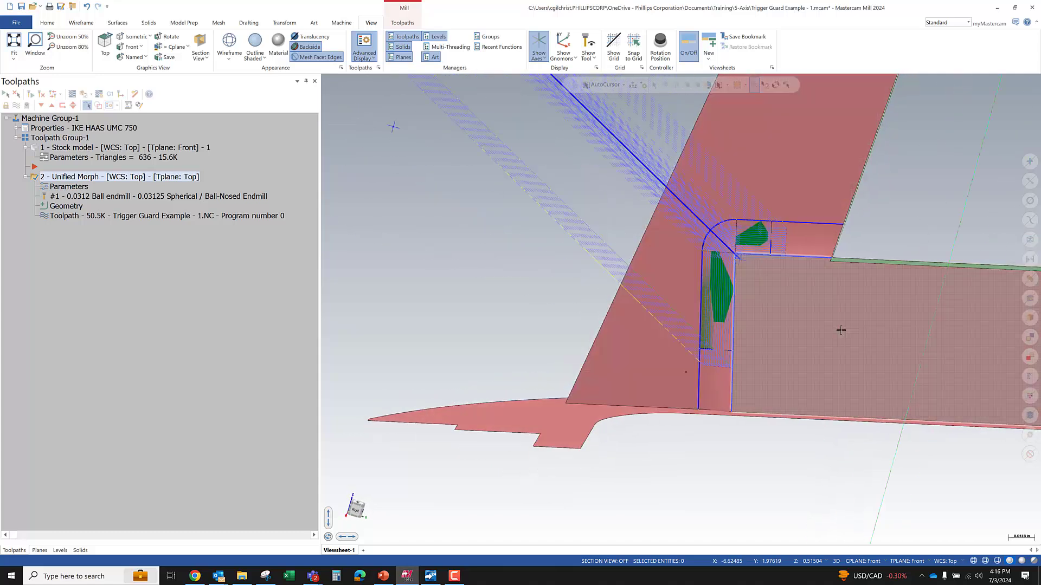
left_click(651, 321)
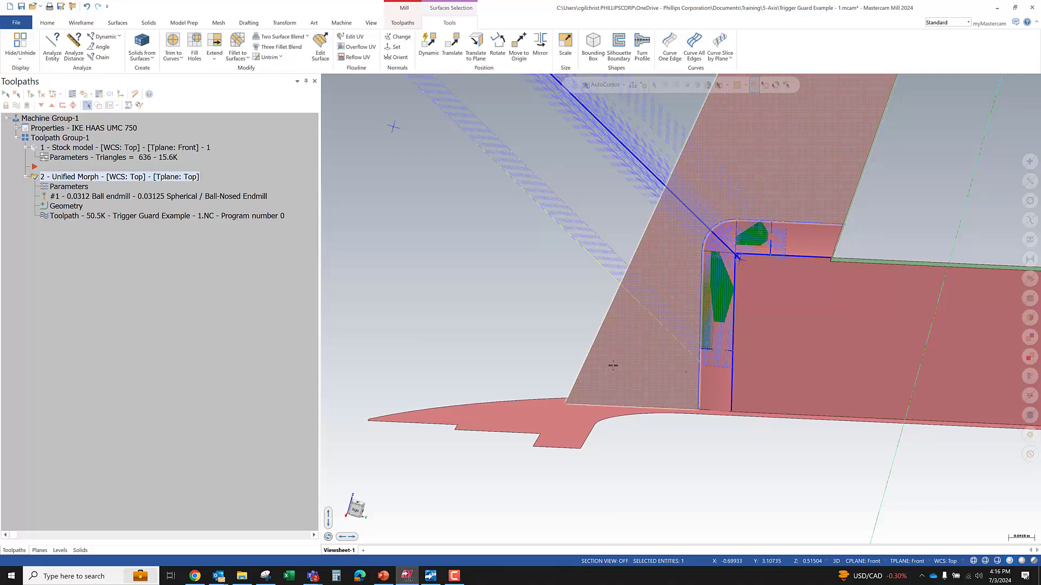
key("Escape")
mouse_move(803, 299)
middle_mouse_down()
mouse_move(659, 342)
mouse_move(688, 314)
mouse_move(681, 326)
mouse_move(683, 298)
middle_mouse_up()
key("alt+s")
scroll(597, 330, "down", 3)
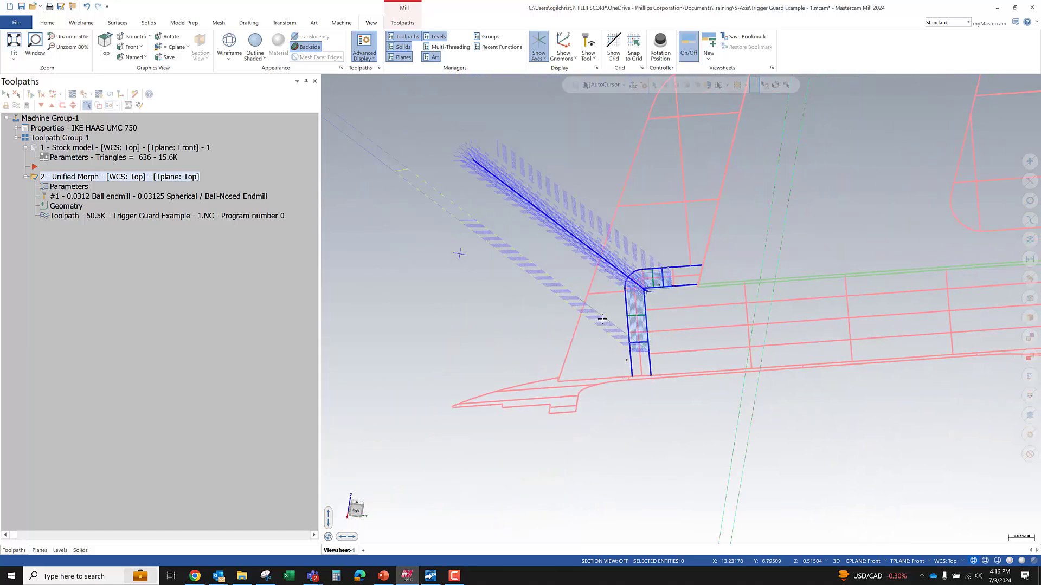
middle_click_drag(680, 197, 611, 336)
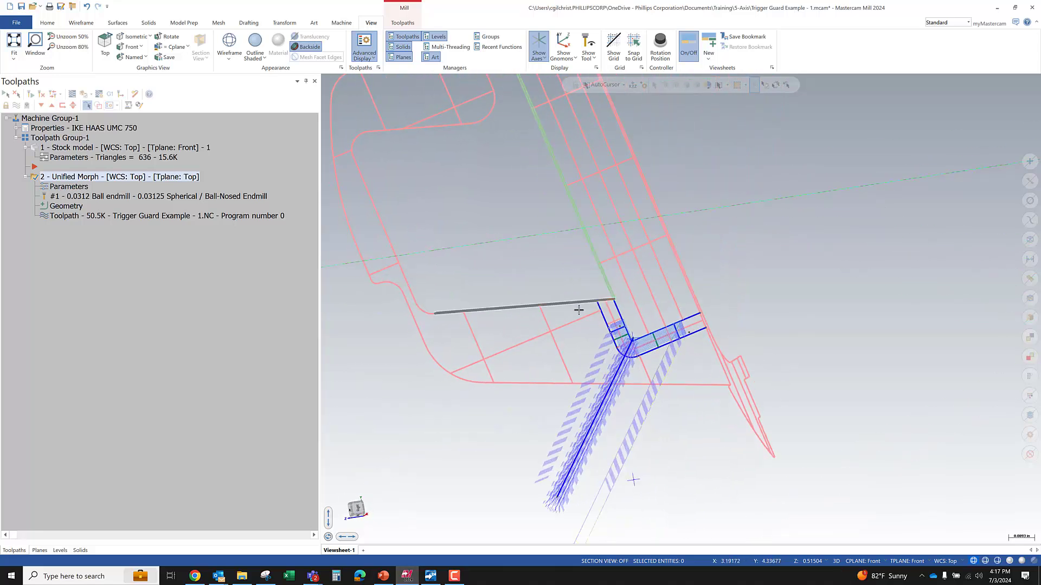
mouse_move(710, 383)
middle_mouse_down()
mouse_move(681, 306)
mouse_move(790, 277)
mouse_move(684, 275)
mouse_move(694, 285)
mouse_move(912, 117)
mouse_move(781, 157)
middle_mouse_up()
key("alt+s")
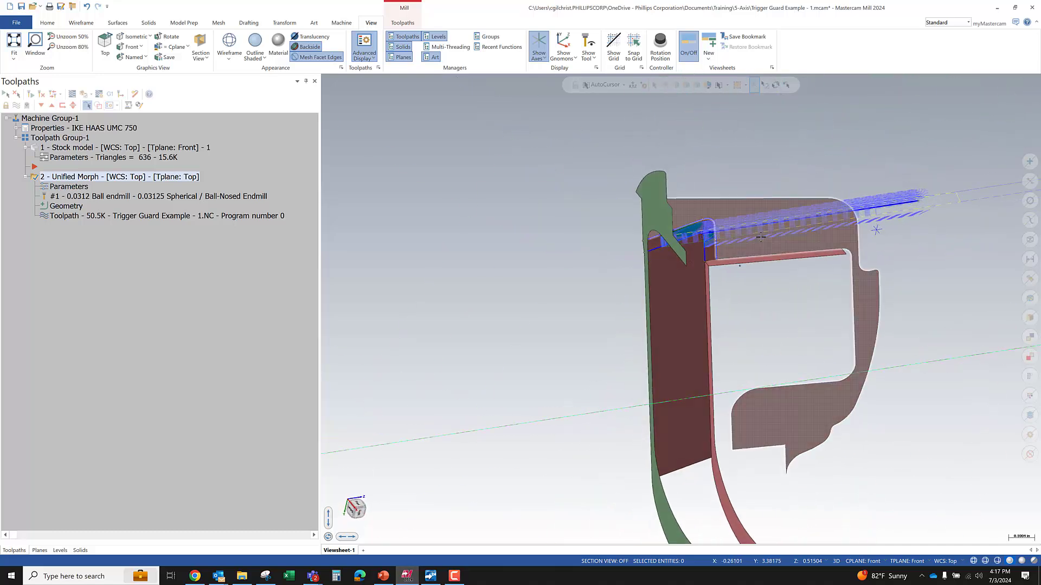
middle_click_drag(709, 203, 737, 227)
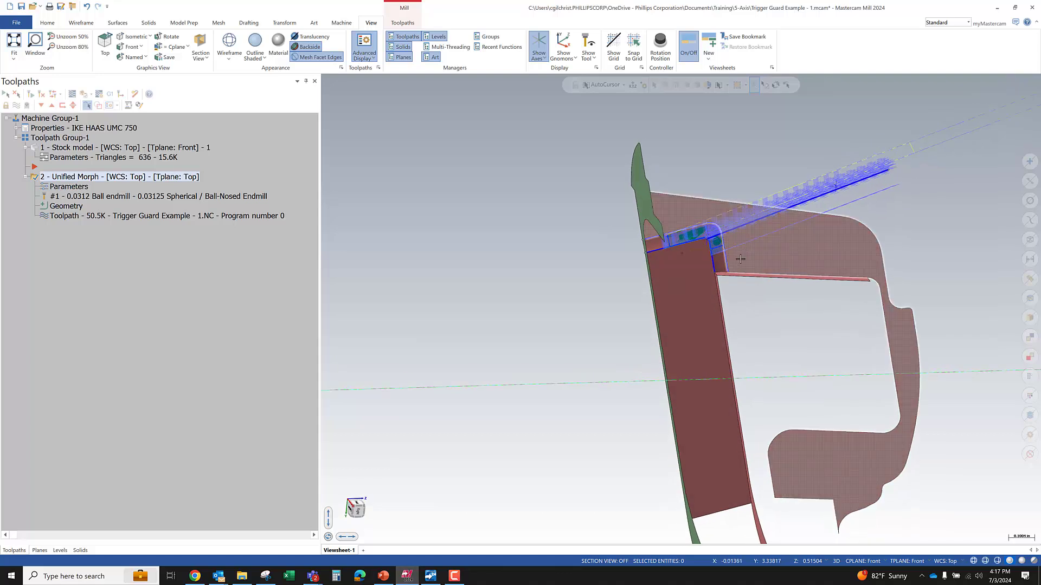
scroll(688, 239, "up", 5)
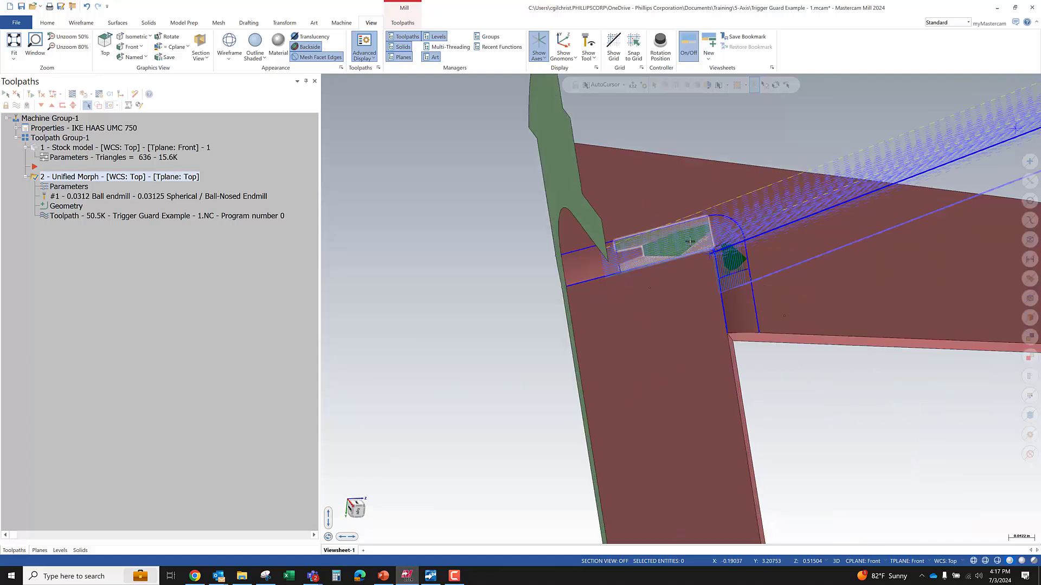
middle_click_drag(655, 244, 667, 166)
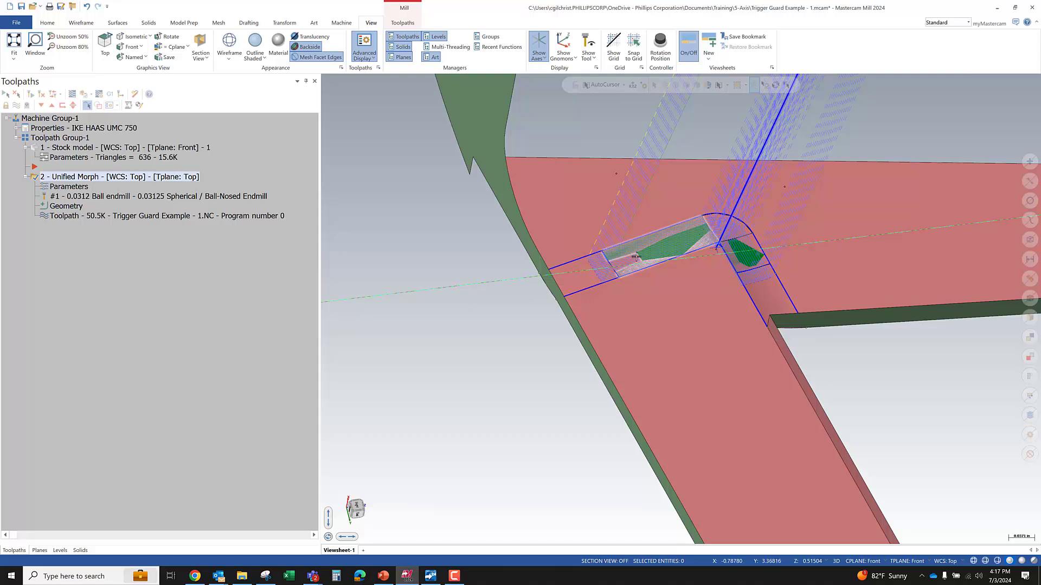
Step: Display stock model 1 together with the Unified Morph toolpath and backplot the cuts around the stock
left_click(61, 148)
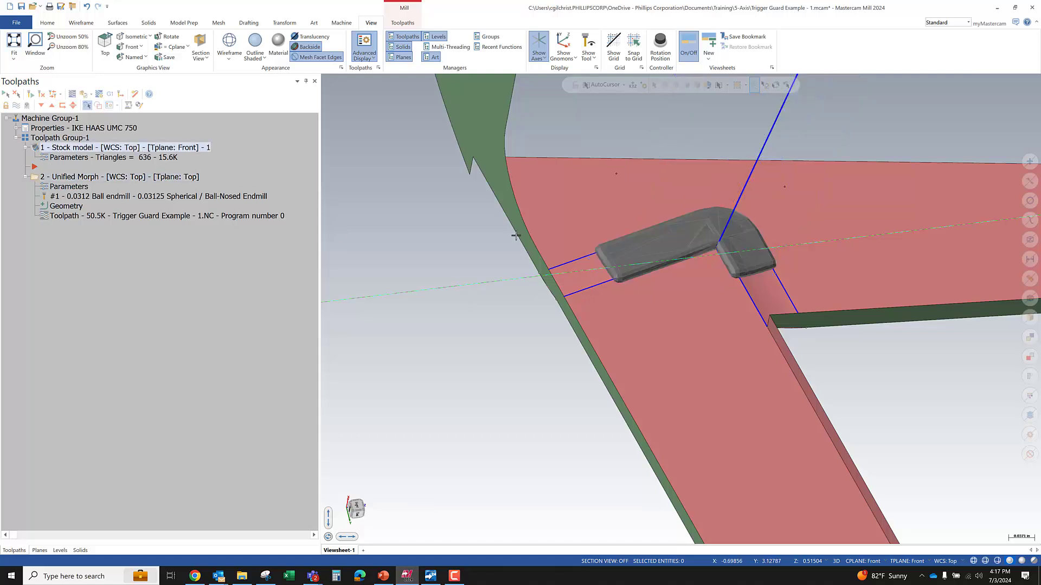
left_click(72, 176, "ctrl")
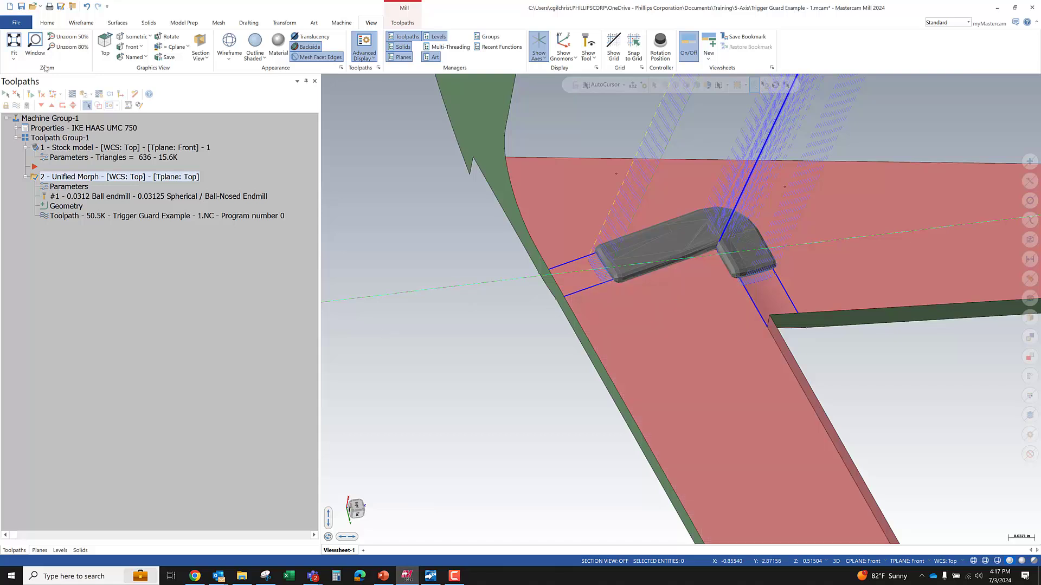
left_click(72, 94)
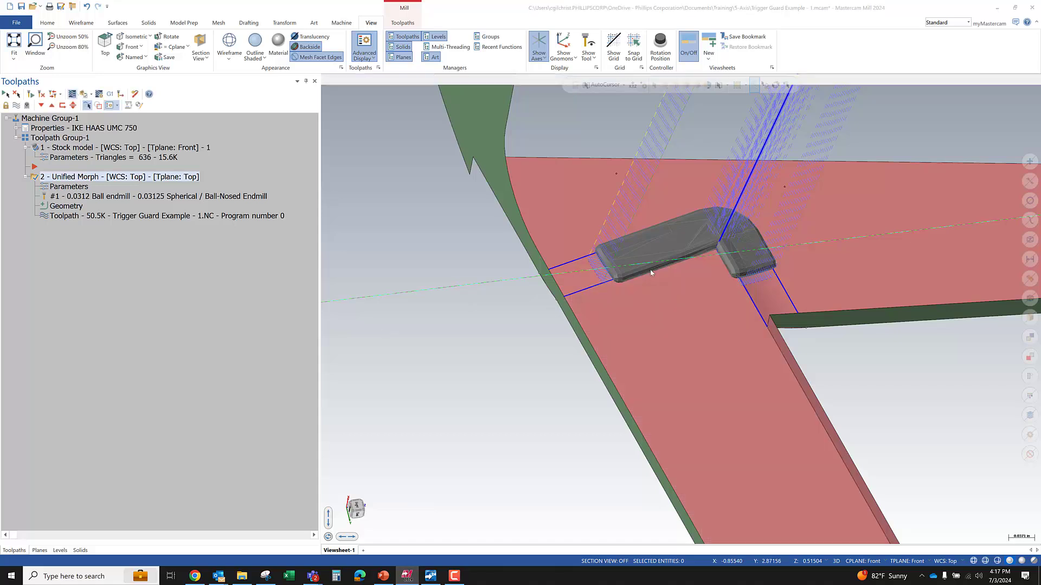
key("s")
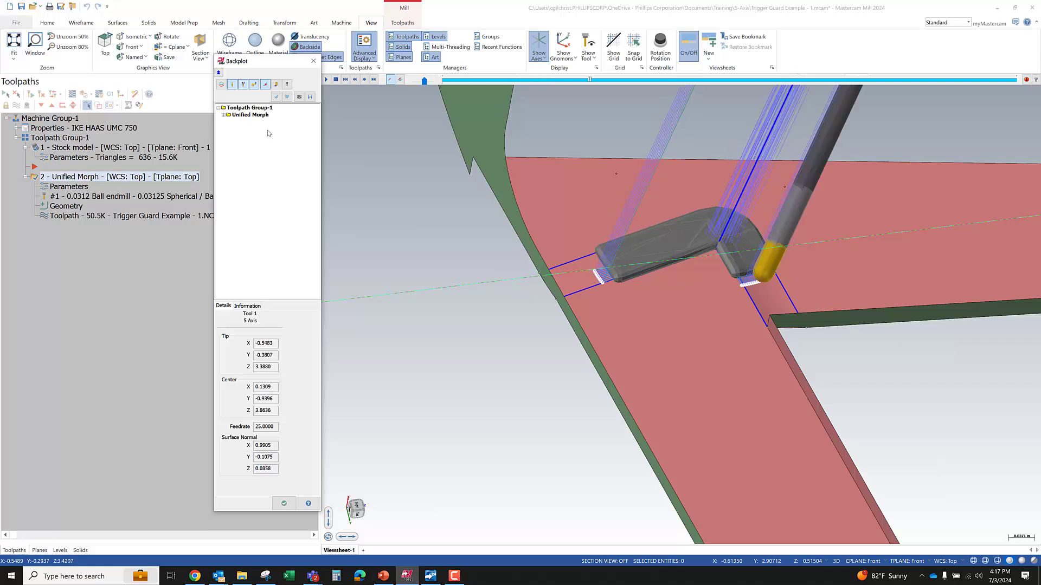
left_click(84, 180)
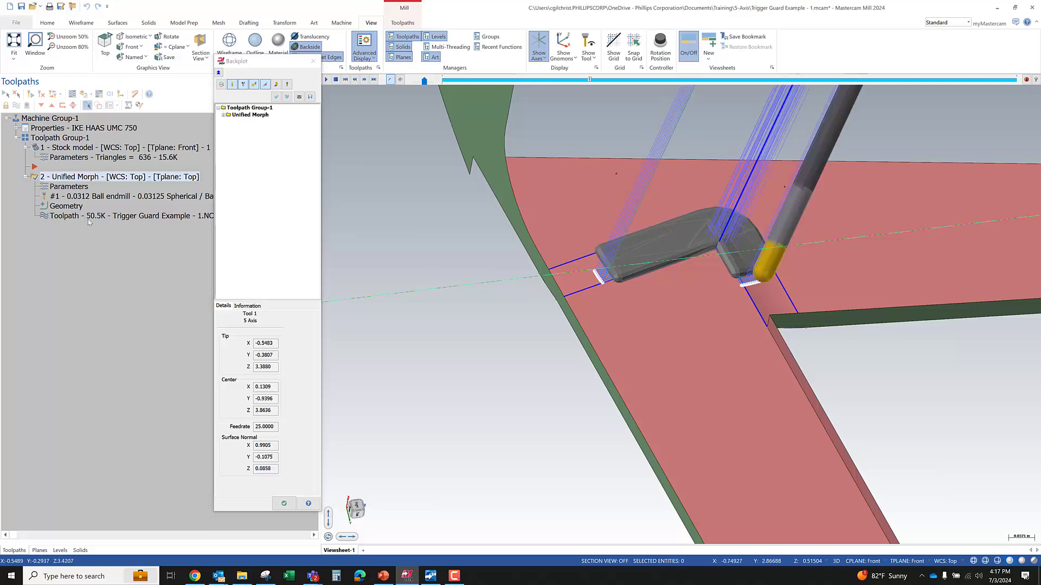
left_click(284, 504)
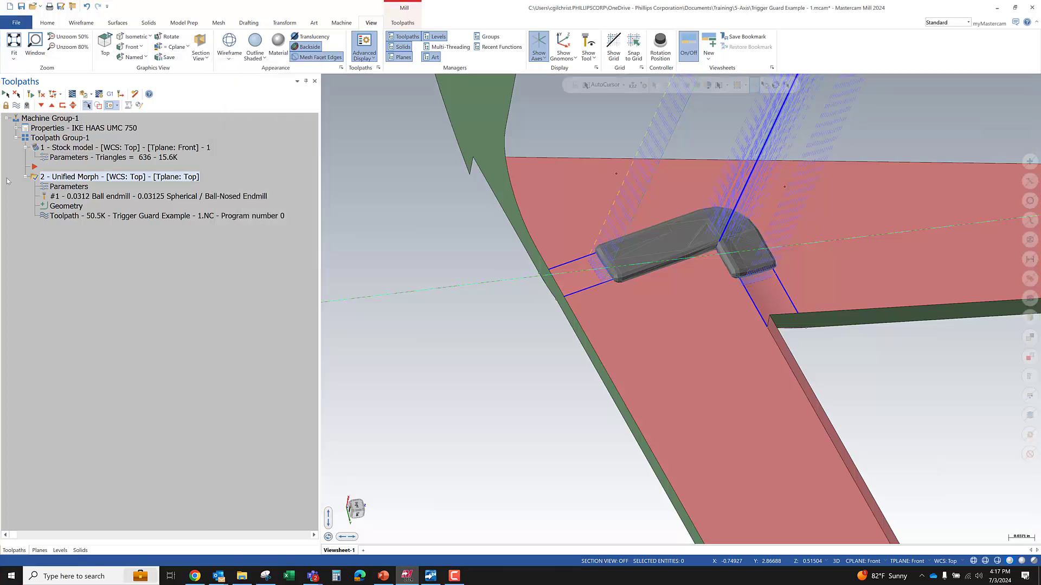